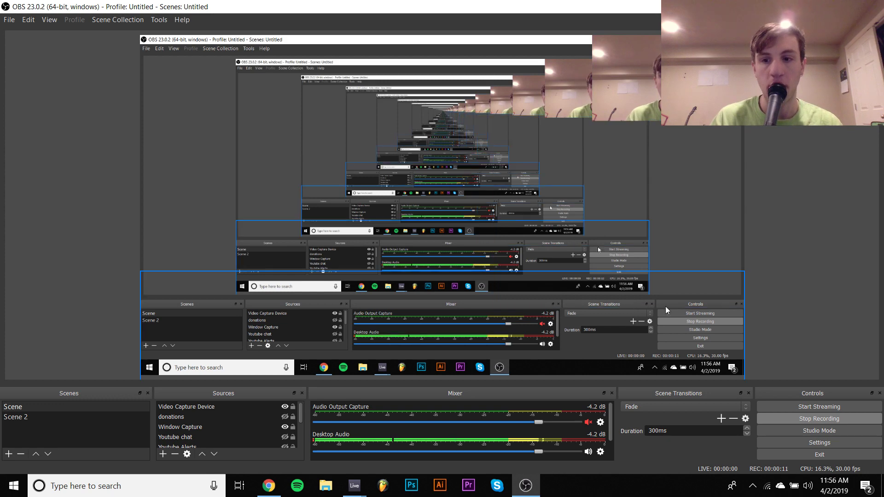
# Step: Switch from OBS to the Untitled Ableton Live set in full screen and hide the device detail area
pyautogui.moveTo(360, 492)
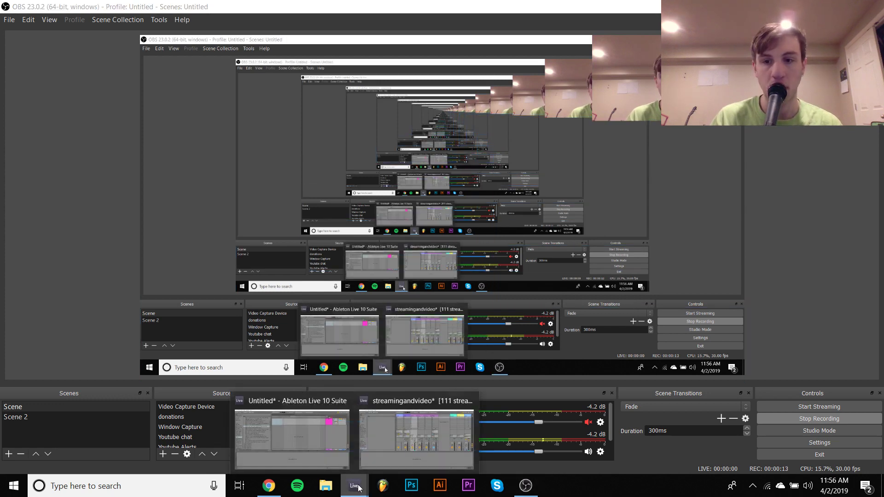
pyautogui.click(329, 430)
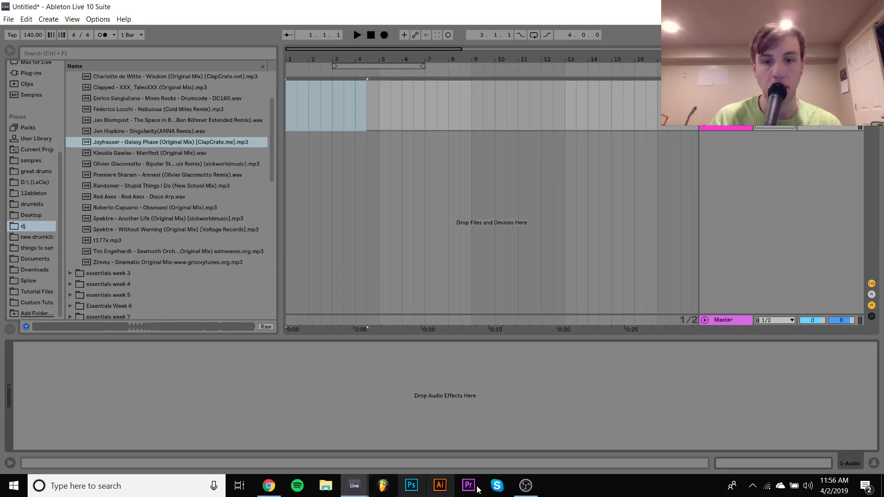
pyautogui.click(525, 486)
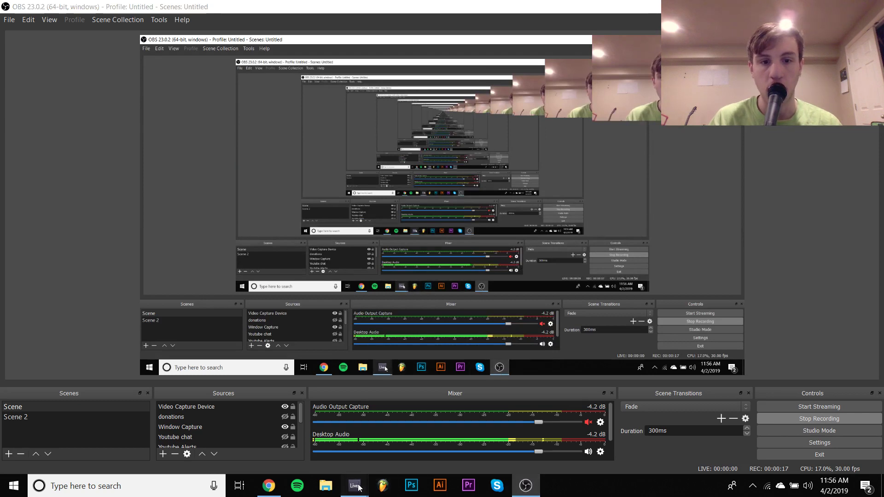
pyautogui.moveTo(354, 486)
pyautogui.click(330, 458)
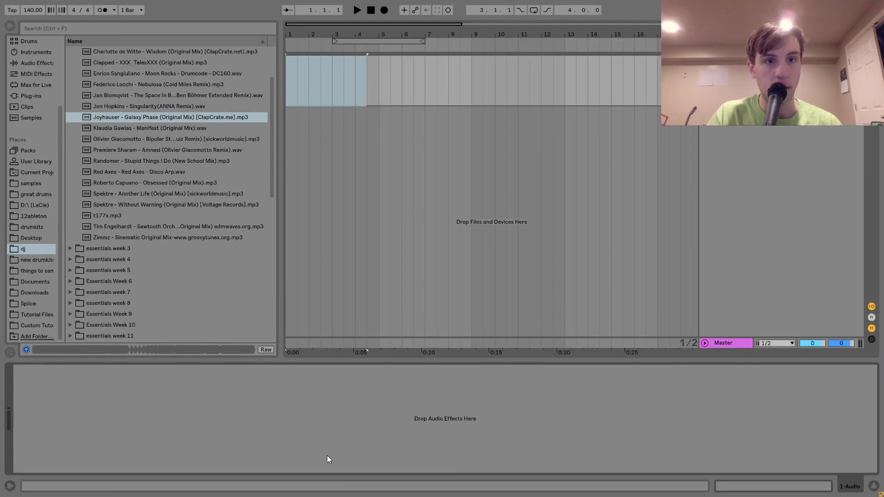
pyautogui.click(289, 342)
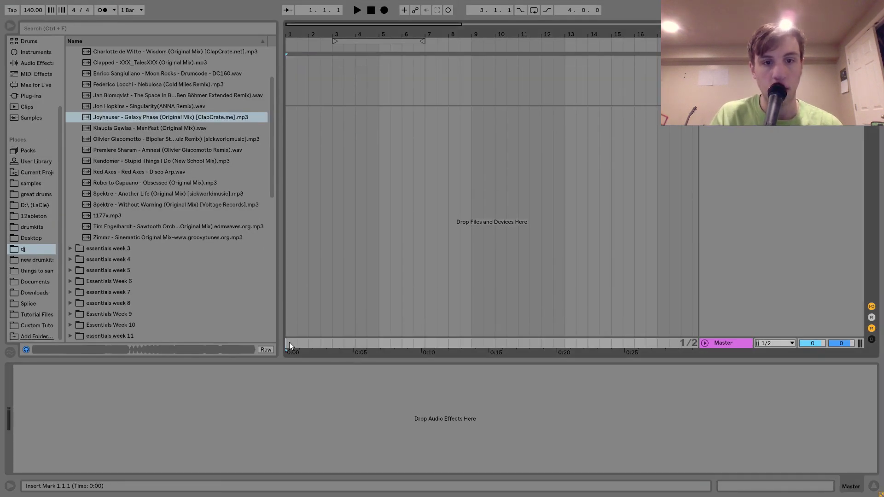
pyautogui.click(872, 487)
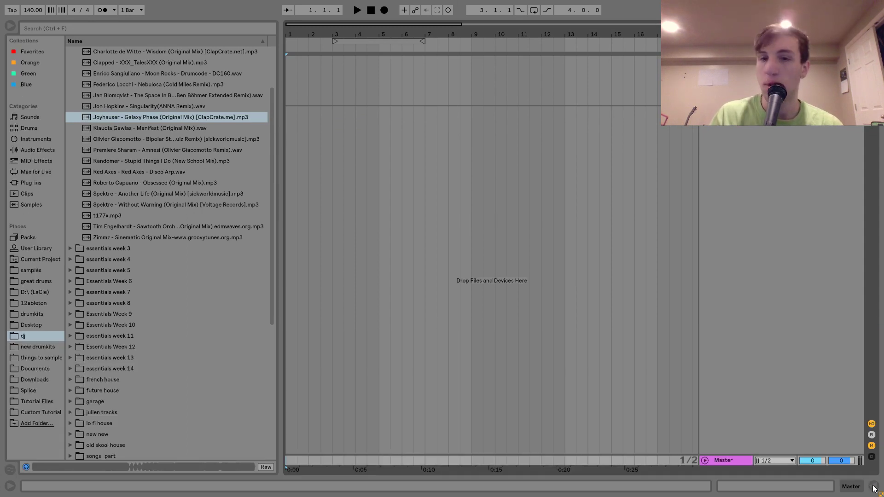
# Step: Add the Epic Techno From Scratch Tutorial Files folder from Tutorial Files to the browser's Places and open it
pyautogui.click(32, 292)
pyautogui.click(98, 239)
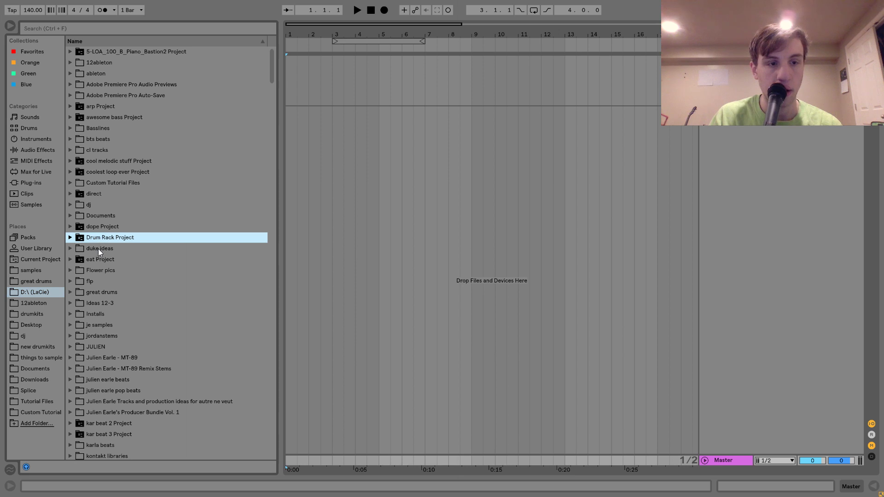
pyautogui.click(35, 401)
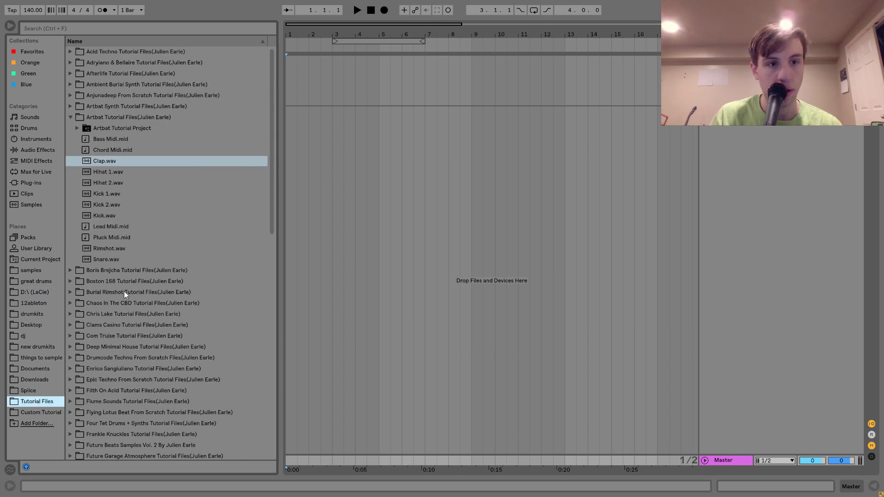
pyautogui.click(70, 118)
pyautogui.scroll(-8, 71, 118)
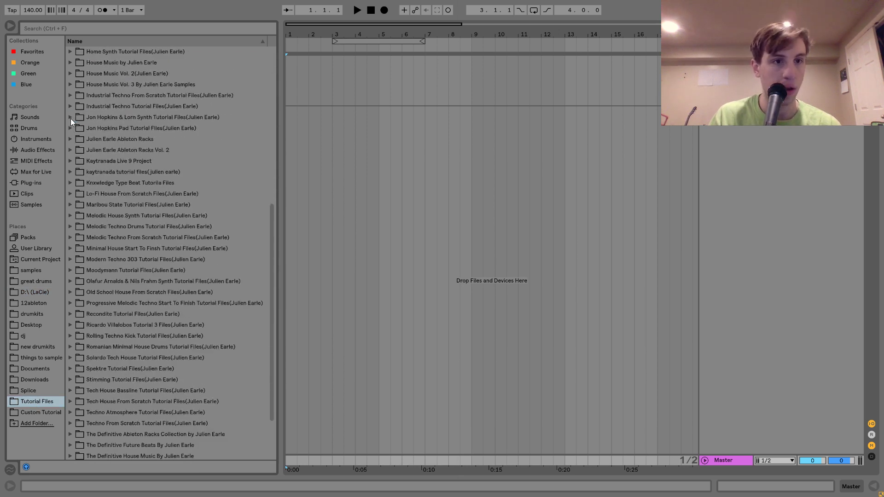
pyautogui.scroll(8, 71, 118)
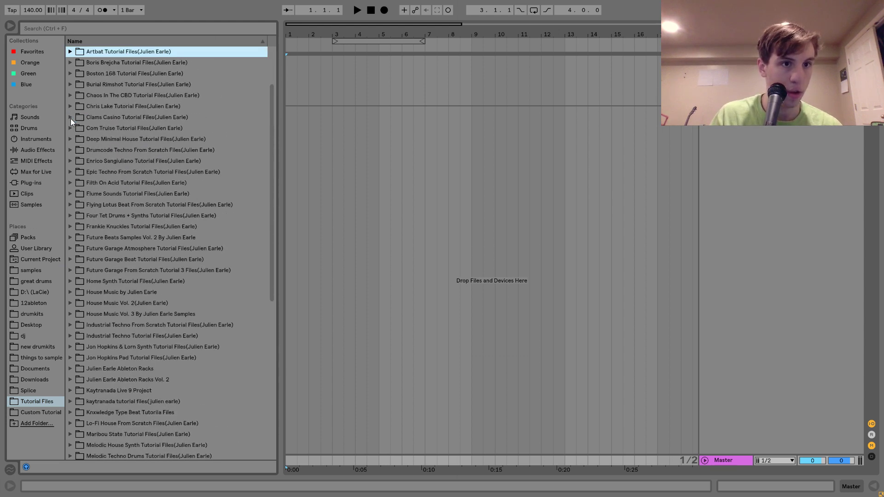
pyautogui.click(71, 172)
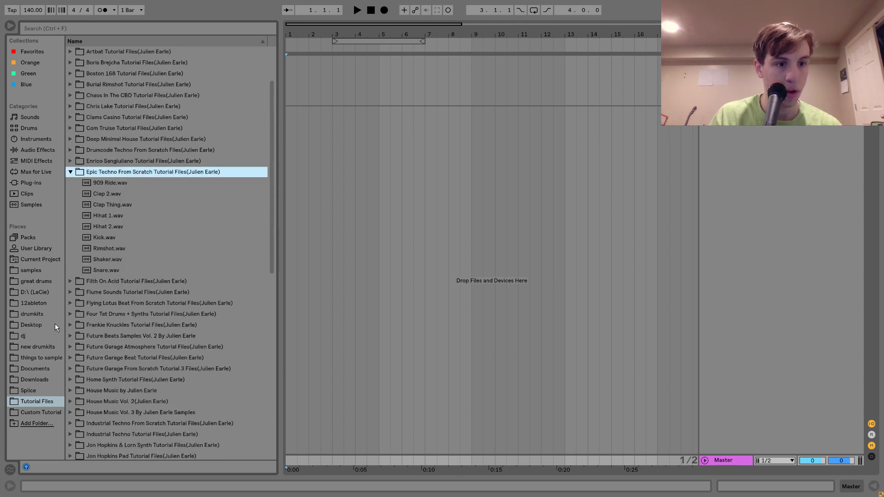
pyautogui.moveTo(26, 421); pyautogui.dragTo(33, 416)
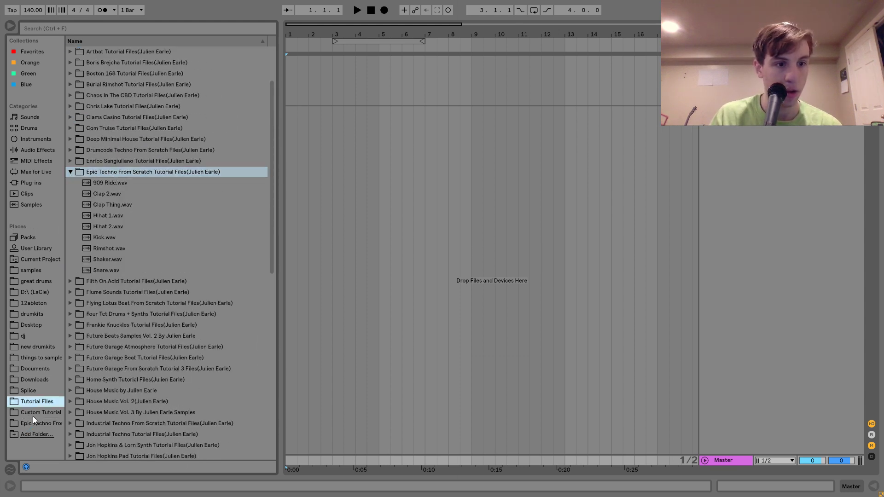
pyautogui.click(41, 423)
# Step: Leave full screen and check the Desktop Audio meter in OBS, switching between OBS and the Live set
pyautogui.press('F11')
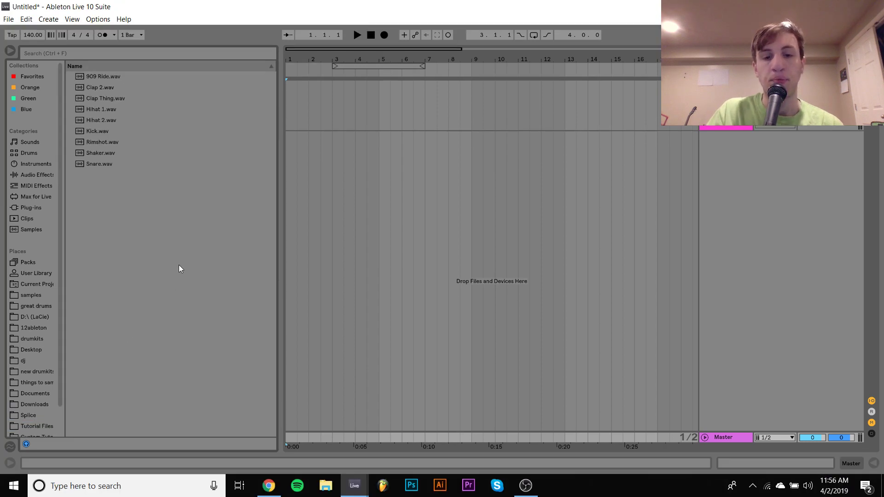
pyautogui.click(533, 487)
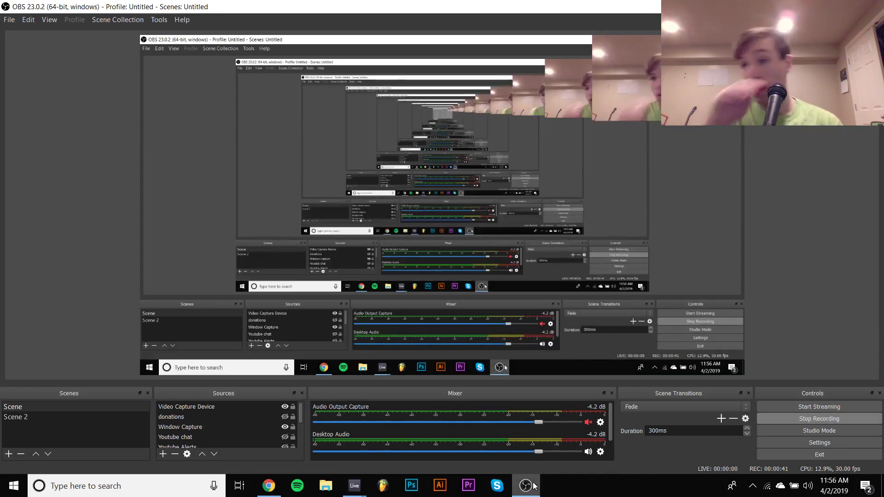
pyautogui.click(533, 486)
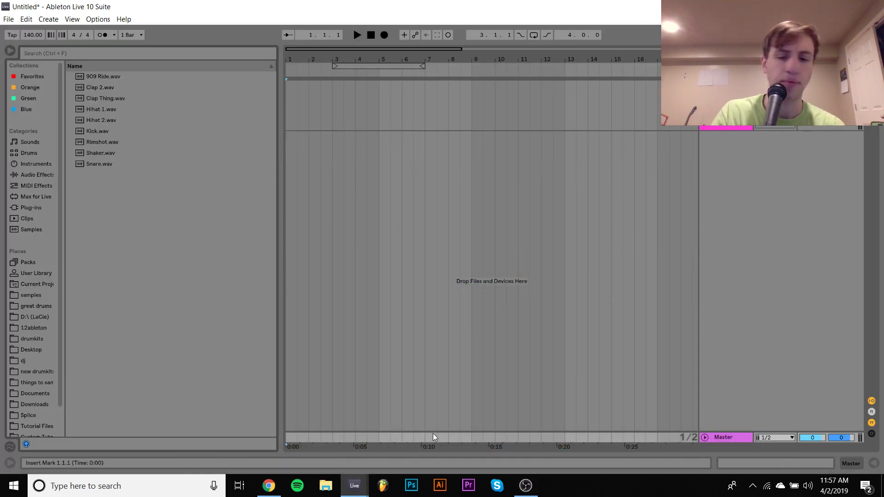
pyautogui.press('F11')
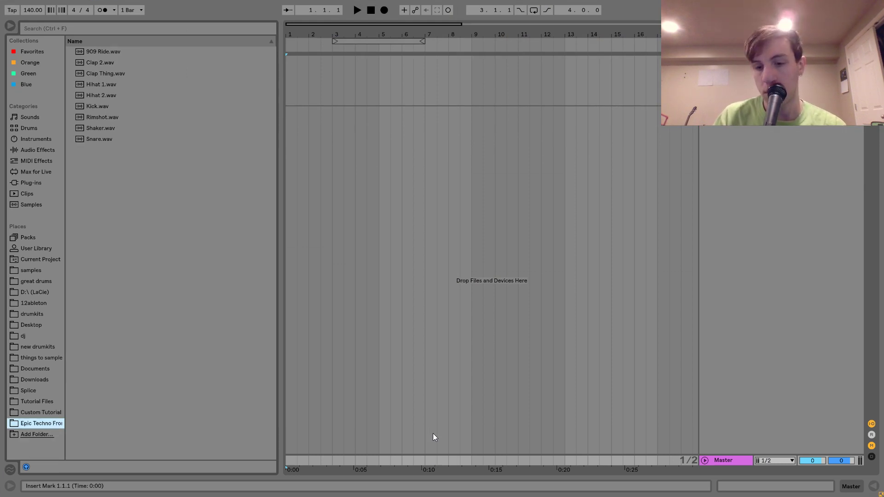
pyautogui.press('F11')
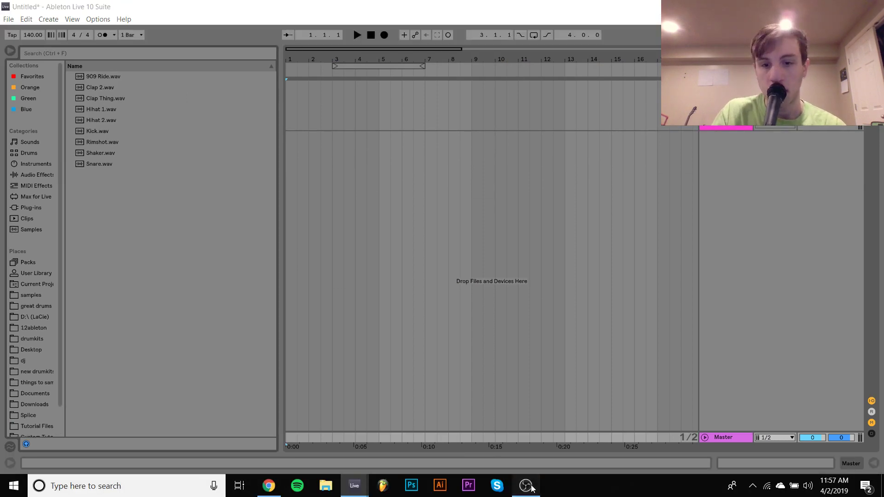
pyautogui.click(529, 486)
pyautogui.click(531, 487)
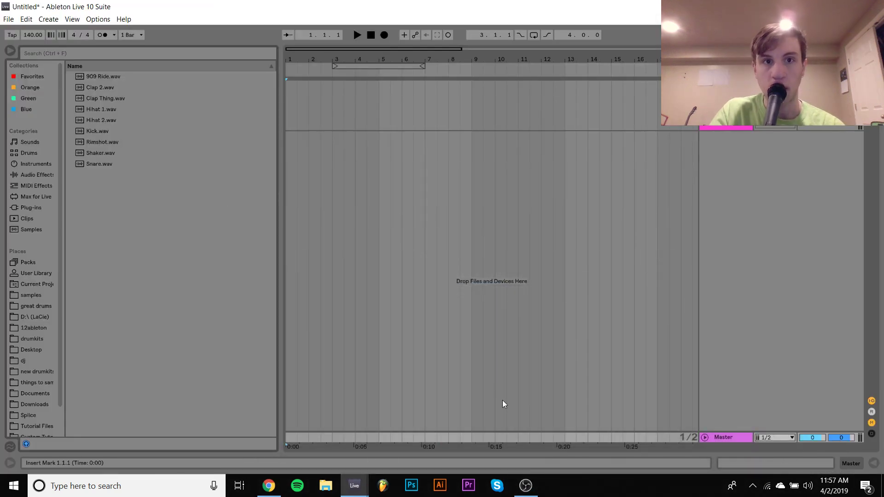
pyautogui.click(526, 487)
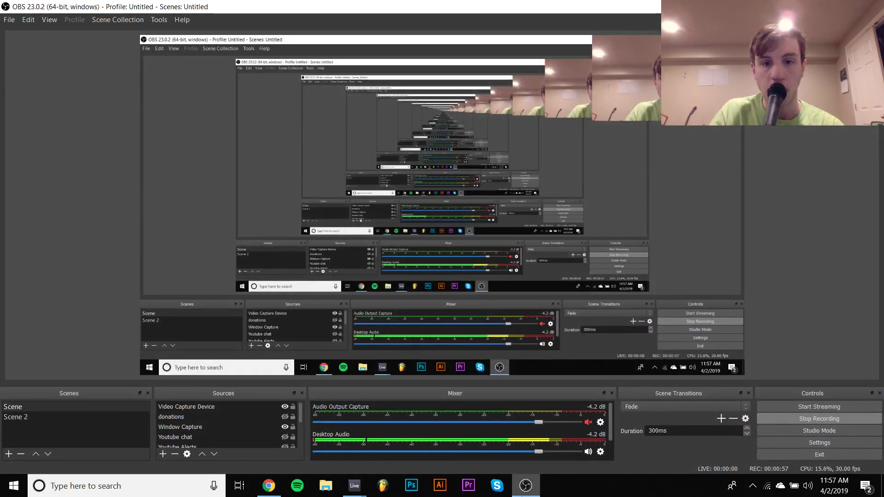
pyautogui.click(523, 496)
# Step: Preview Joyhauser - Galaxy Phase (Original Mix) from the dj folder and check its playback level in OBS
pyautogui.click(34, 318)
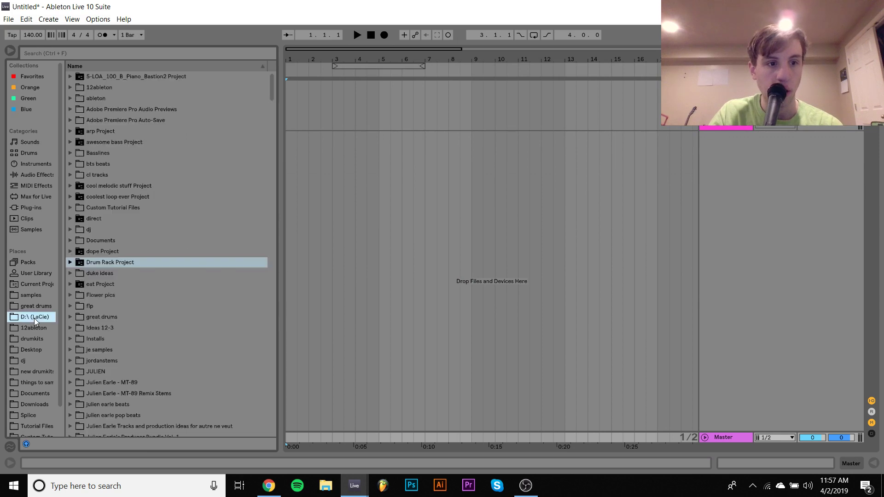
pyautogui.click(29, 360)
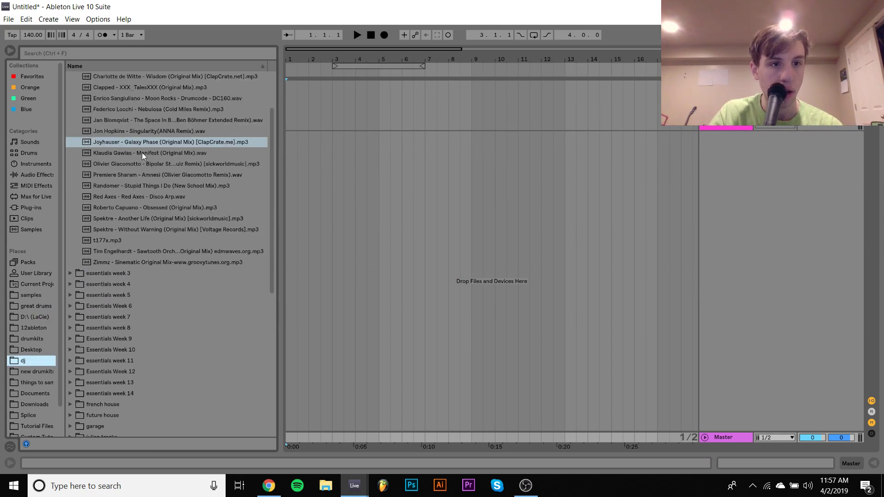
pyautogui.click(137, 142)
pyautogui.click(526, 487)
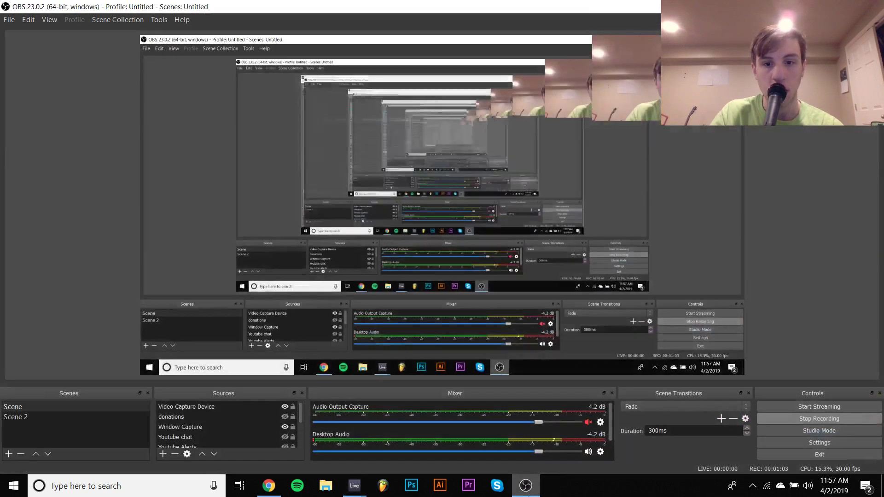
pyautogui.click(528, 490)
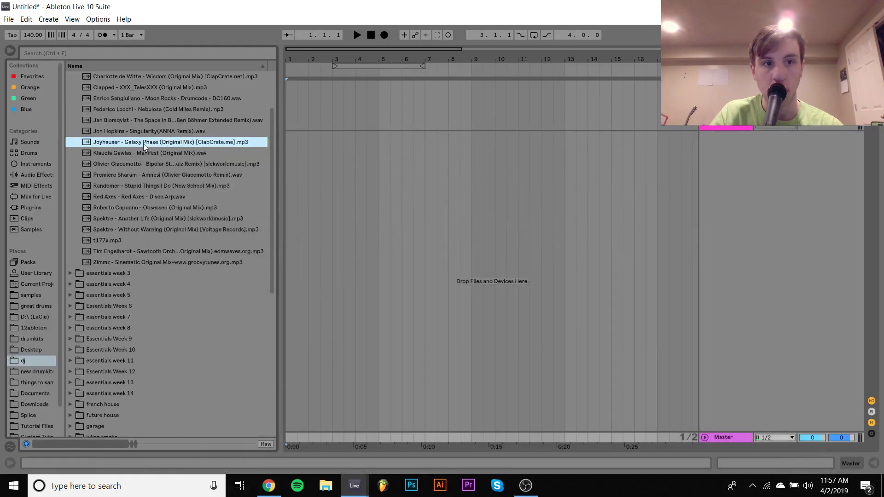
pyautogui.click(528, 484)
pyautogui.click(528, 484)
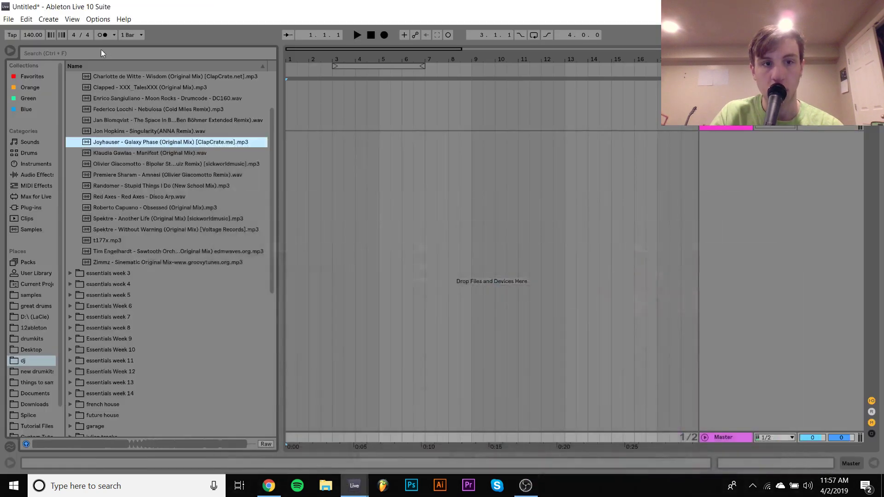
# Step: Play Joyhauser - Galaxy Phase from bar 3 on a new audio track while checking its level in OBS, and delete the clip
pyautogui.moveTo(154, 131); pyautogui.dragTo(333, 173)
pyautogui.press('space')
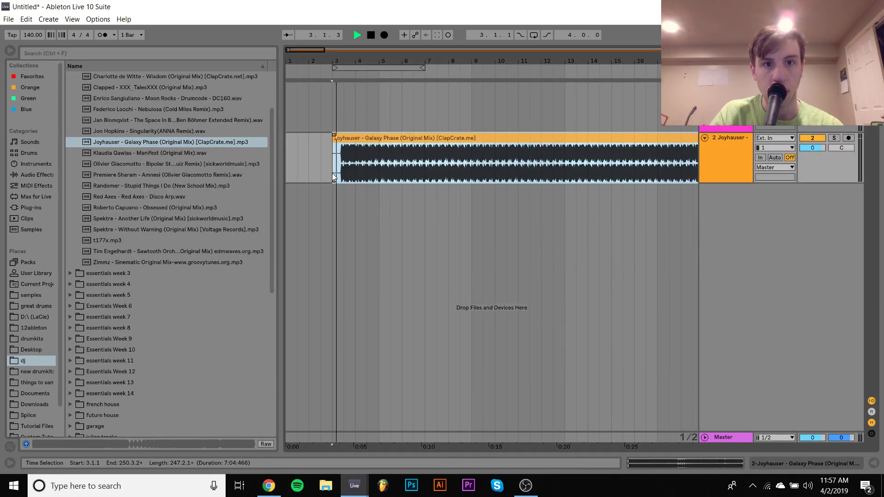
pyautogui.click(526, 486)
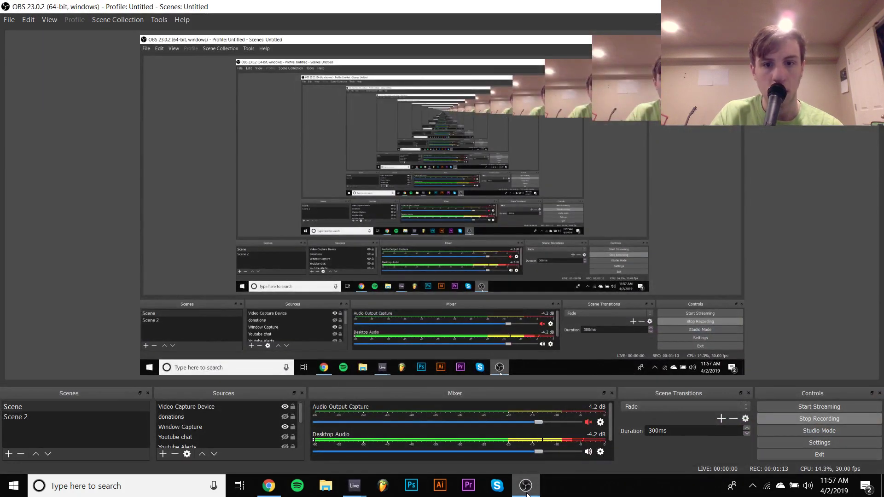
pyautogui.click(528, 494)
pyautogui.click(389, 137)
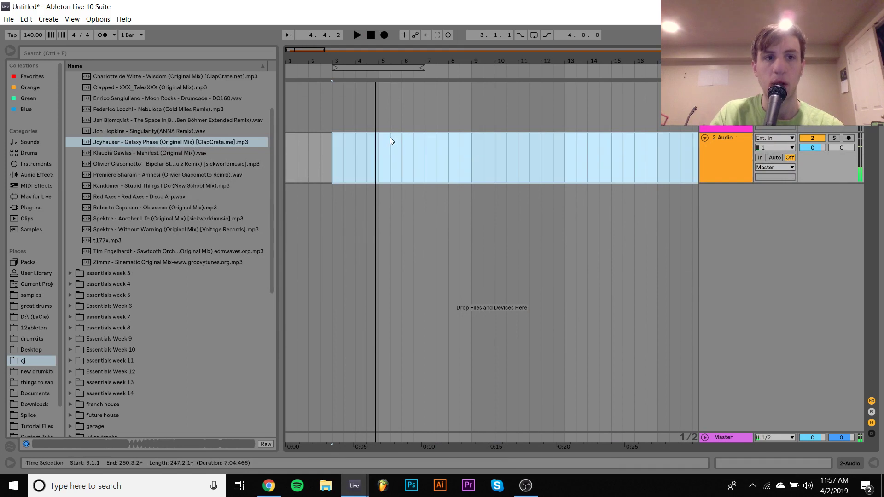
# Step: Preview the Joyhauser song again in the browser and reopen the Epic Techno sample folder under Places
pyautogui.click(207, 141)
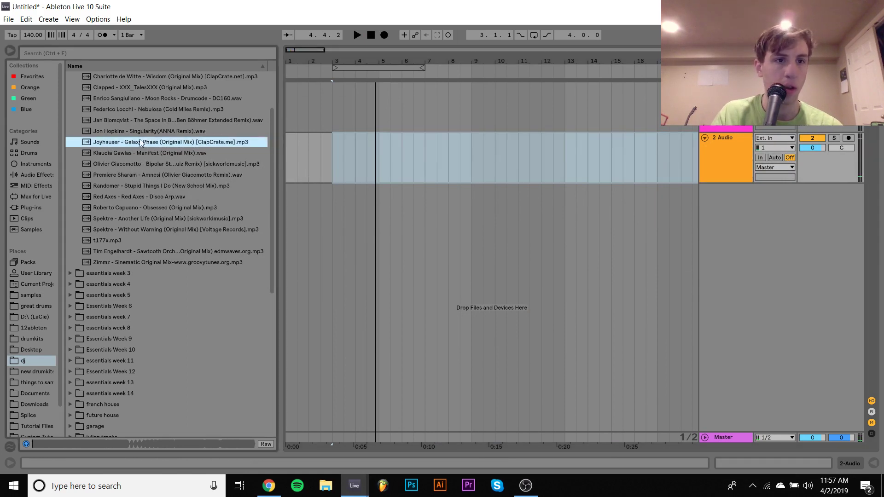
pyautogui.click(40, 165)
pyautogui.click(84, 153)
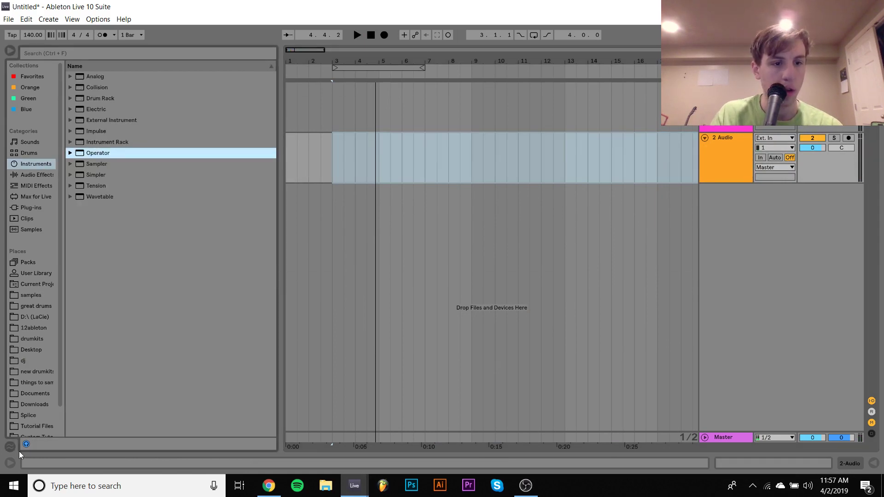
pyautogui.scroll(-1, 32, 411)
pyautogui.click(39, 421)
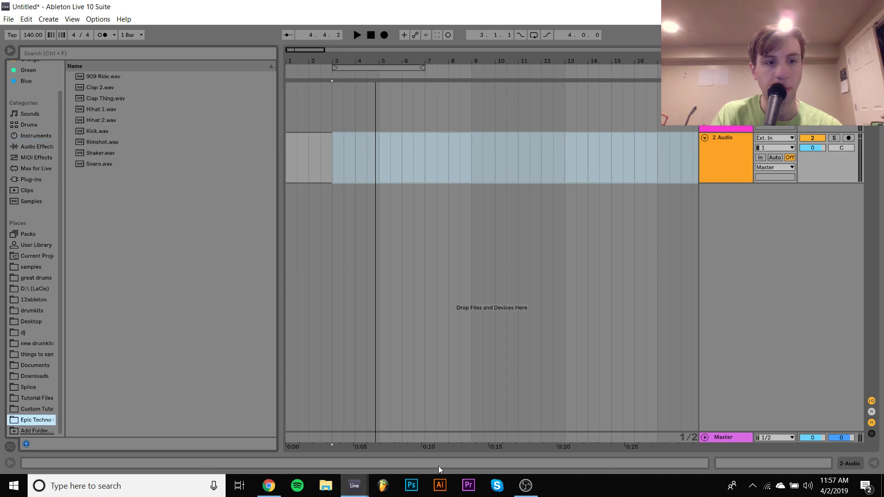
# Step: Check the audio mixer in OBS once more and return to the Untitled Live set in full screen
pyautogui.click(526, 486)
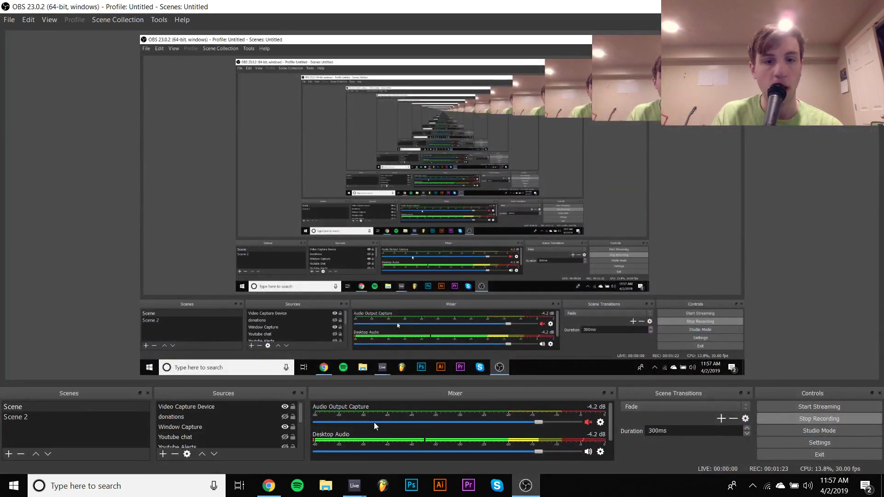
pyautogui.moveTo(354, 486)
pyautogui.click(307, 423)
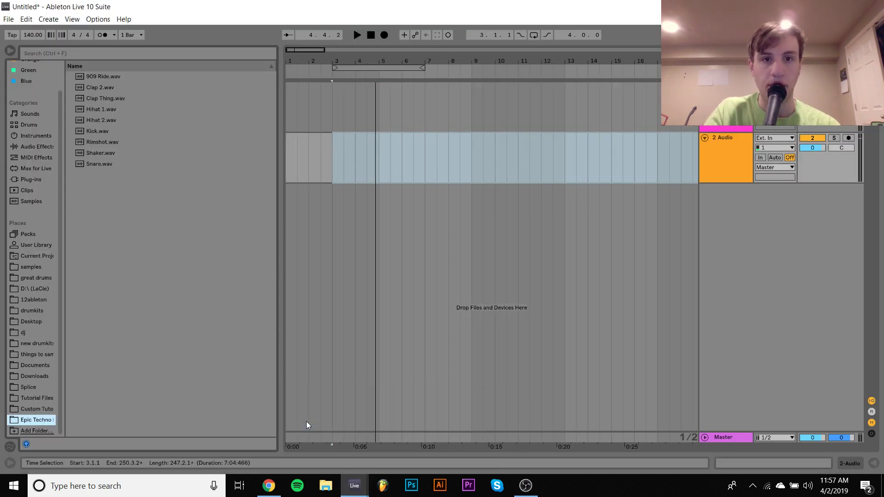
pyautogui.press('F11')
# Step: Insert a new MIDI track below the existing tracks and delete the two audio tracks above it
pyautogui.click(328, 350)
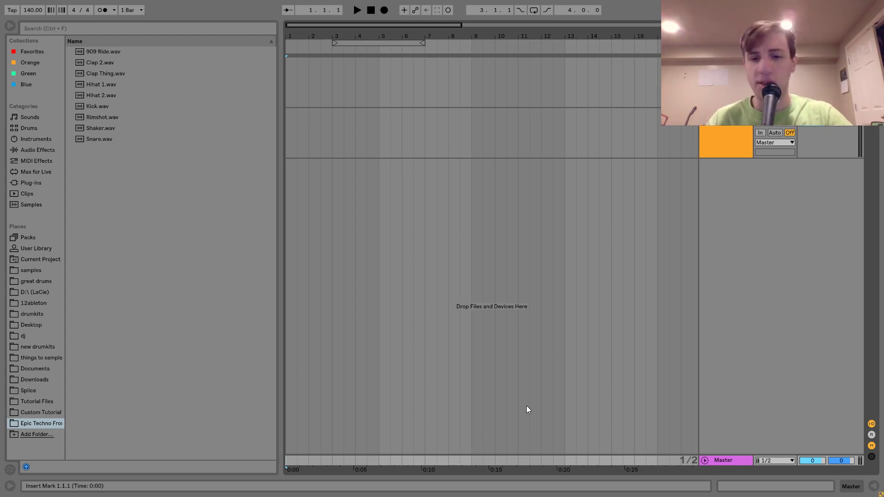
pyautogui.hotkey('ctrl', 'shift', 't')
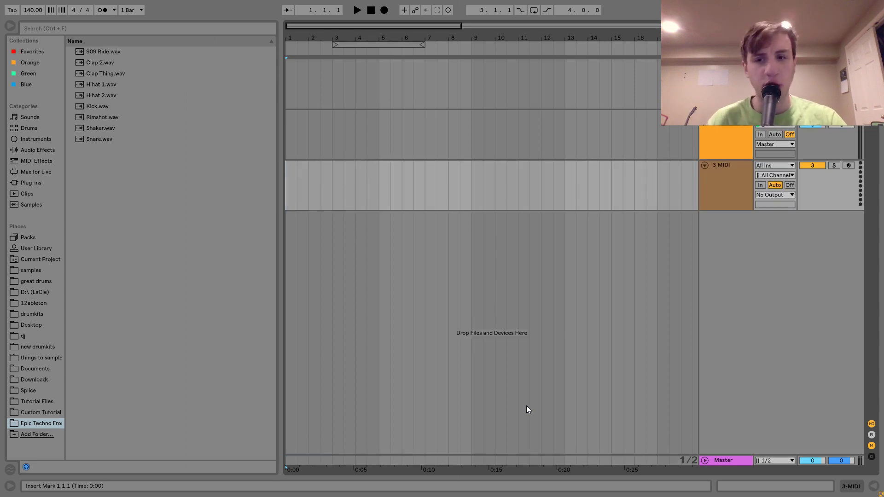
pyautogui.click(727, 65)
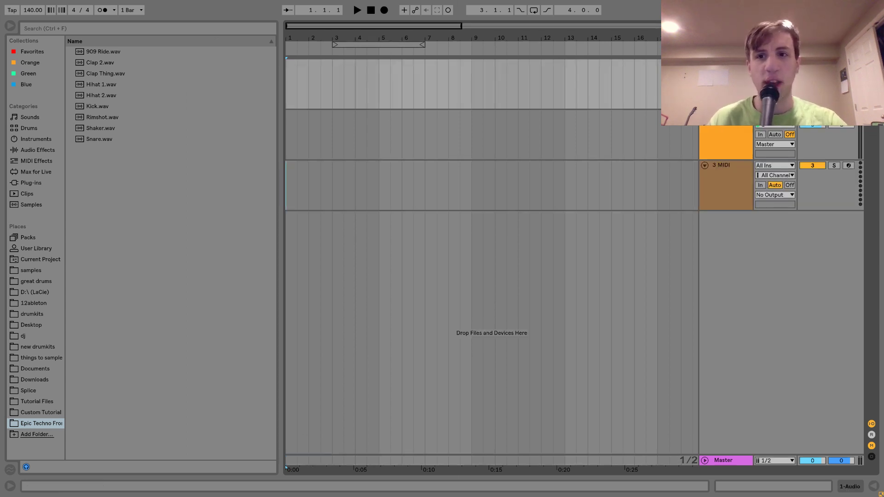
pyautogui.press('Delete')
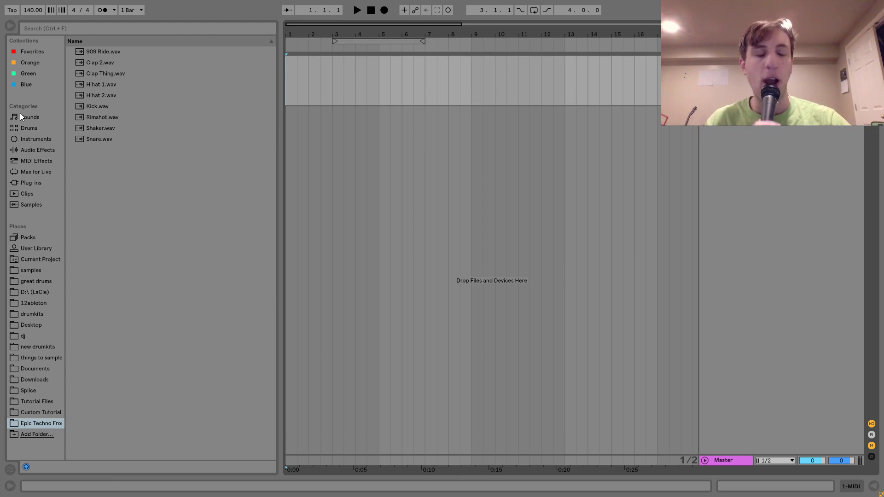
# Step: Load Kick.wav onto the MIDI track, loop bars 1 to 5 and create a four-bar MIDI clip there
pyautogui.click(99, 105)
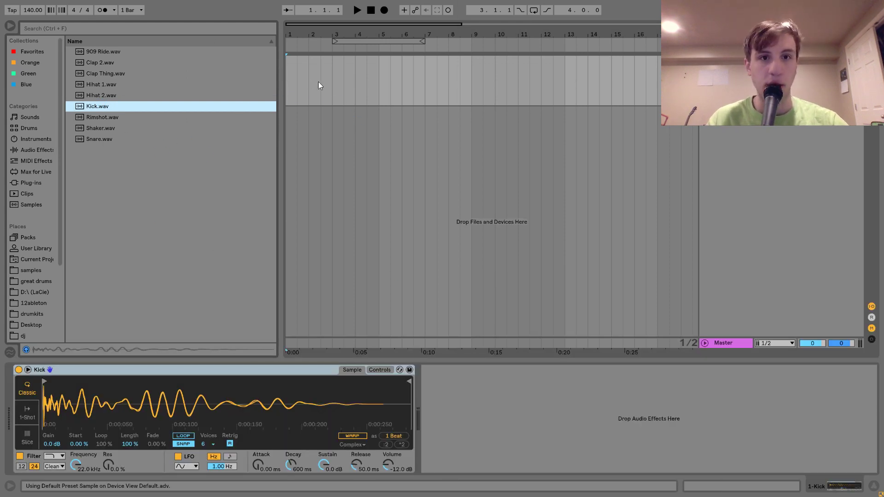
pyautogui.click(333, 88)
pyautogui.hotkey('ctrl', 'l')
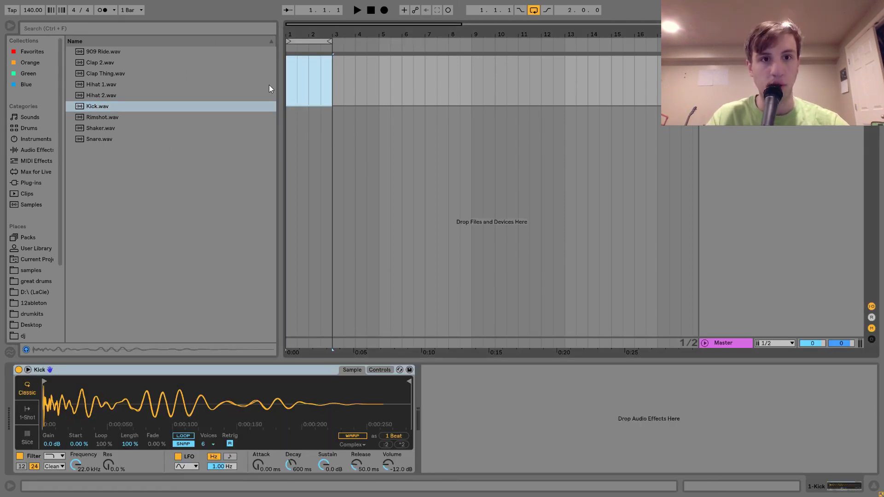
pyautogui.keyDown('shift'); pyautogui.click(379, 76); pyautogui.keyUp('shift')
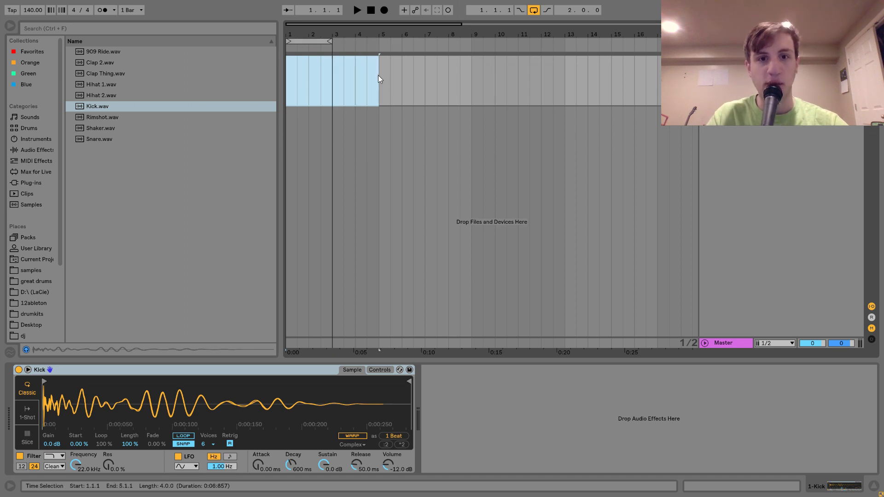
pyautogui.hotkey('ctrl', 'l')
pyautogui.hotkey('ctrl', 'shift', 'm')
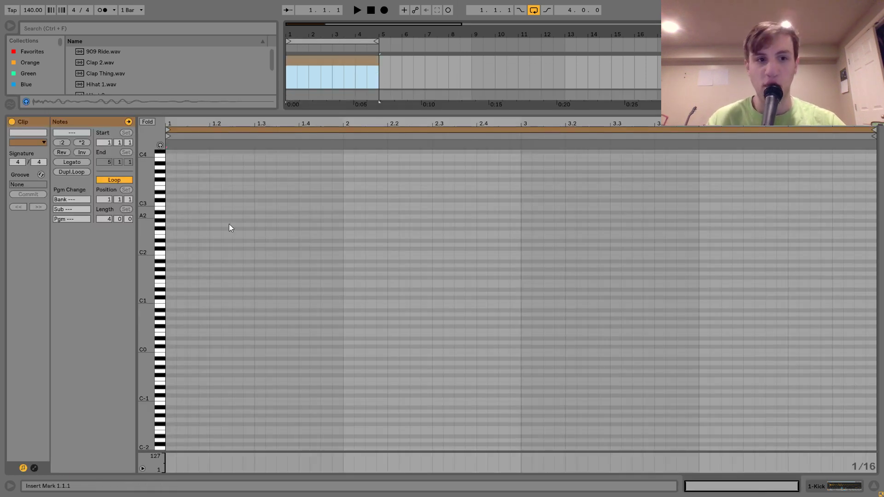
# Step: Fill the four-bar clip with one-beat C3 notes on every beat and return to the kick's device view
pyautogui.doubleClick(174, 204)
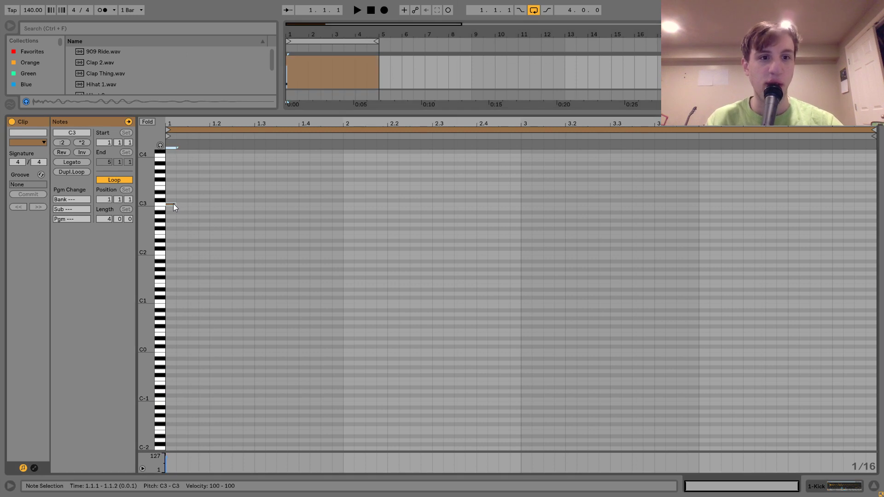
pyautogui.hotkey('ctrl', 'd')
pyautogui.hotkey('ctrl', 'd')
pyautogui.hotkey('ctrl', 'd')
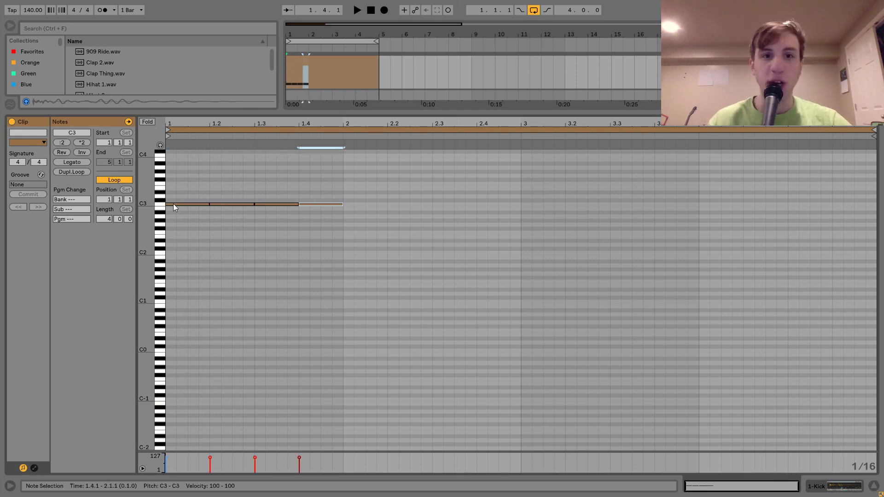
pyautogui.hotkey('ctrl', 'a')
pyautogui.hotkey('ctrl', 'd')
pyautogui.hotkey('ctrl', 'd')
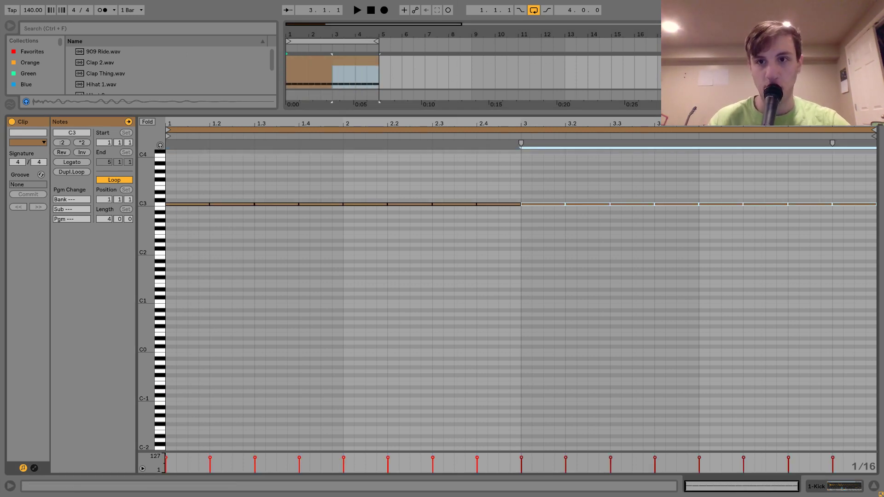
pyautogui.hotkey('shift', 'Tab')
pyautogui.click(324, 58)
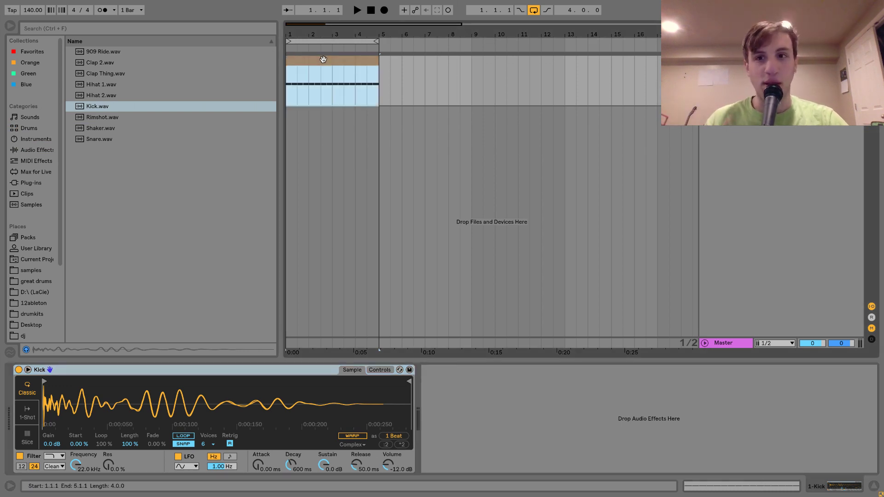
# Step: Set the tempo to 128 BPM and play the kick loop before and after the change
pyautogui.press('space')
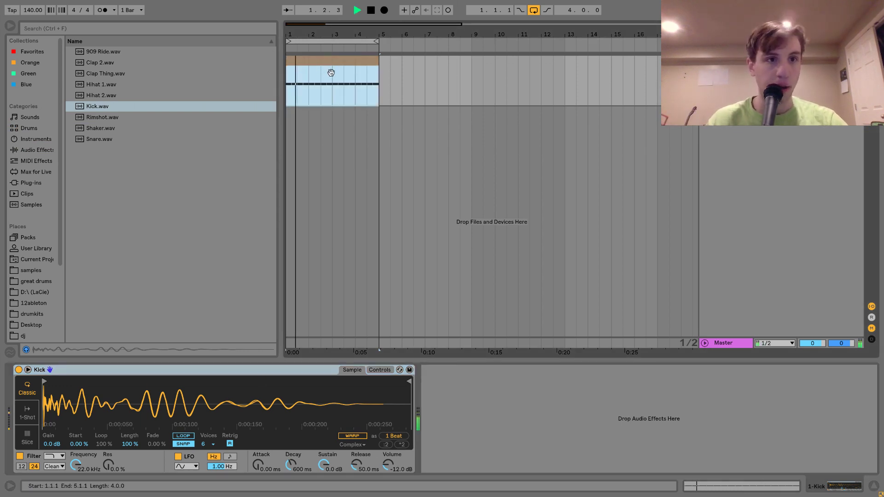
pyautogui.press('space')
pyautogui.click(34, 10)
pyautogui.write('1')
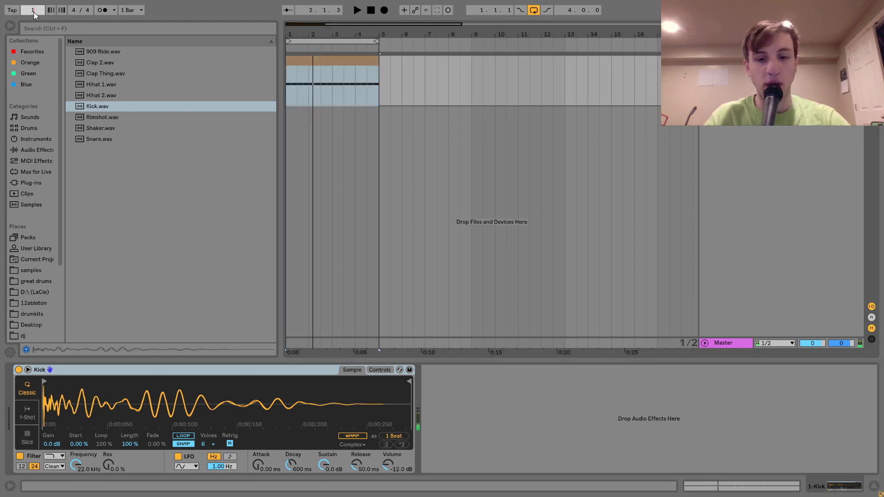
pyautogui.write('28')
pyautogui.press('Return')
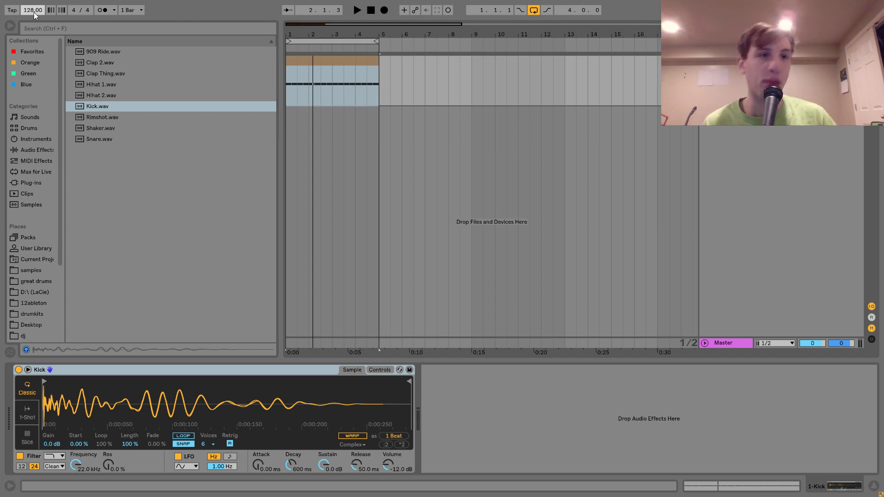
pyautogui.press('space')
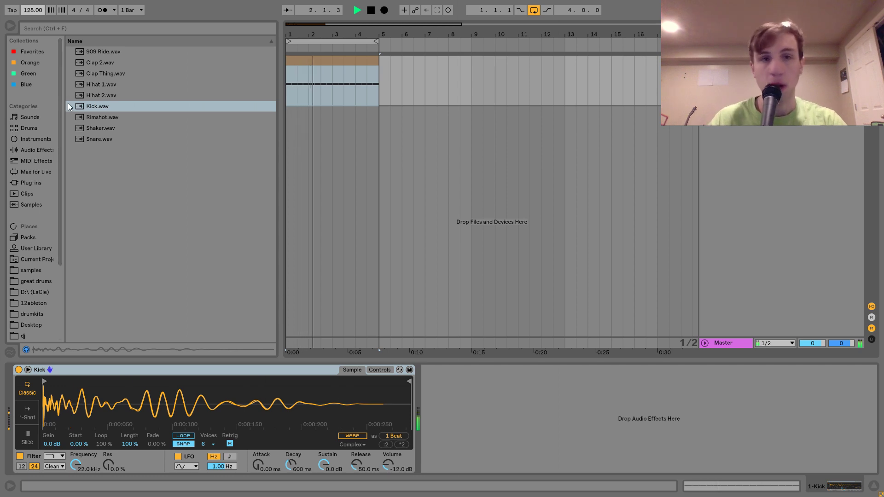
pyautogui.press('space')
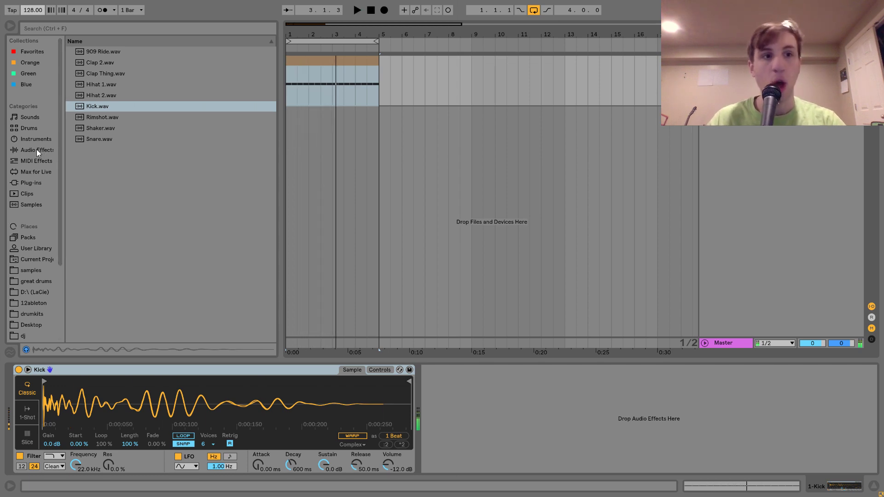
# Step: Add a Saturator after the Kick sampler and raise its Drive to 2.86 dB during playback
pyautogui.click(36, 150)
pyautogui.scroll(-5, 119, 186)
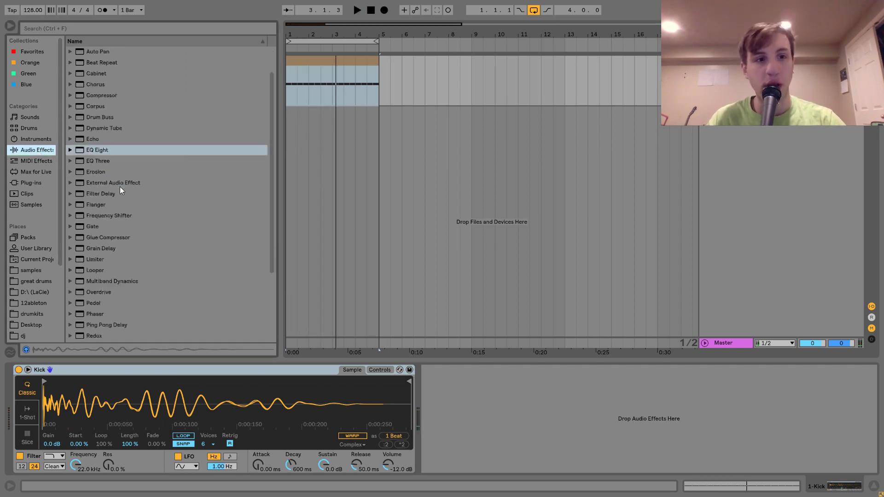
pyautogui.doubleClick(99, 272)
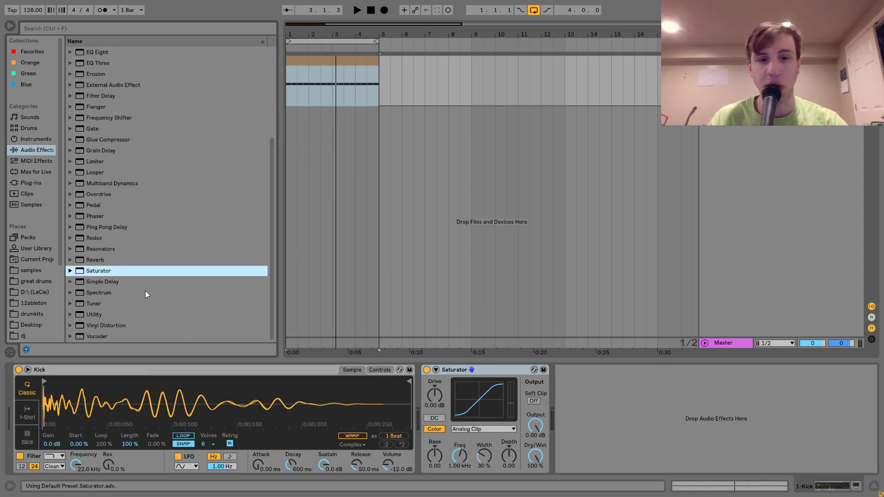
pyautogui.press('space')
pyautogui.moveTo(435, 395); pyautogui.dragTo(434, 387)
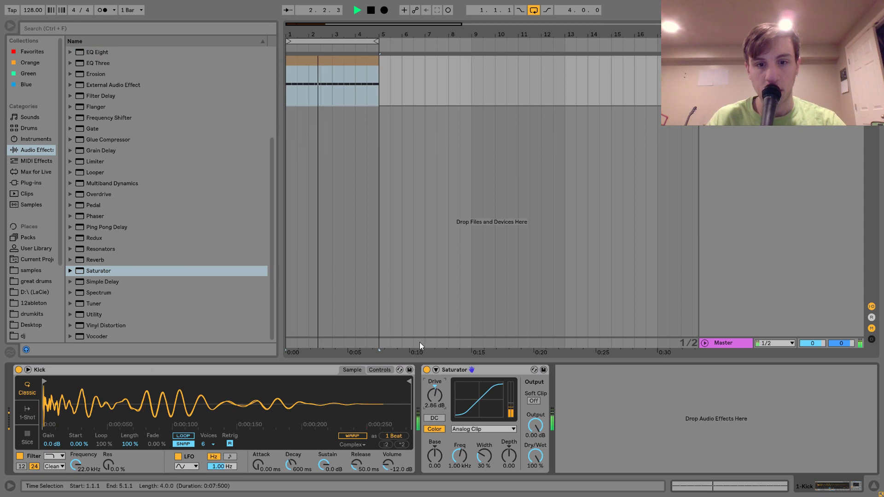
# Step: Switch the Saturator to its Waveshaper curve with Depth 100%, Curve 3.91% and Period 7.03%
pyautogui.click(436, 370)
pyautogui.press('space')
pyautogui.click(501, 432)
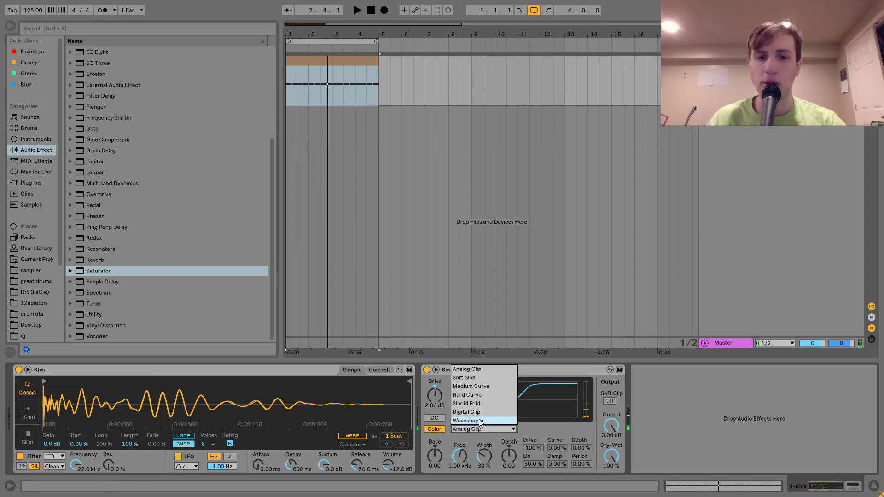
pyautogui.click(479, 424)
pyautogui.moveTo(582, 449); pyautogui.dragTo(582, 426)
pyautogui.press('space')
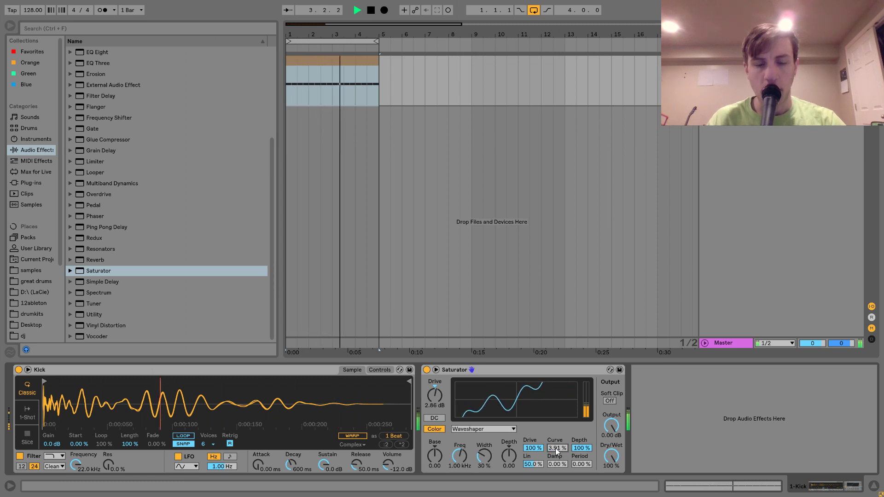
pyautogui.moveTo(556, 448); pyautogui.dragTo(579, 461)
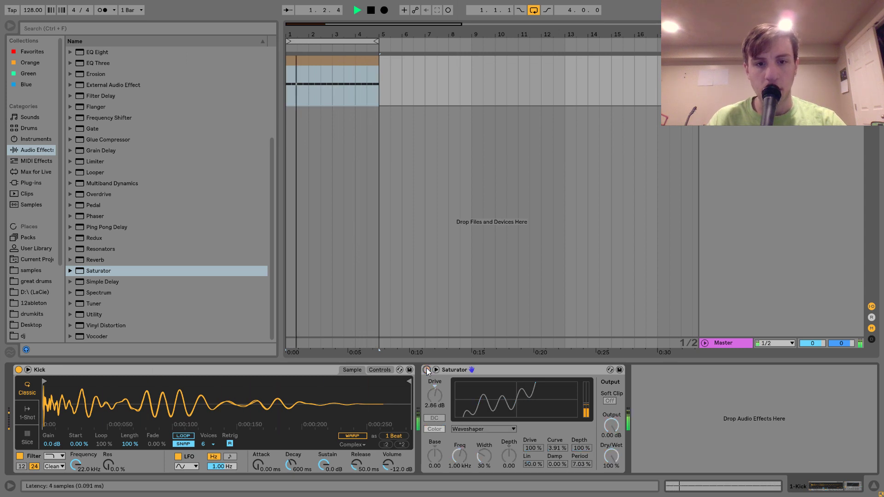
# Step: Compare the kick with the Saturator off and on, and lower the Saturator's Output to -2.29 dB
pyautogui.press('space')
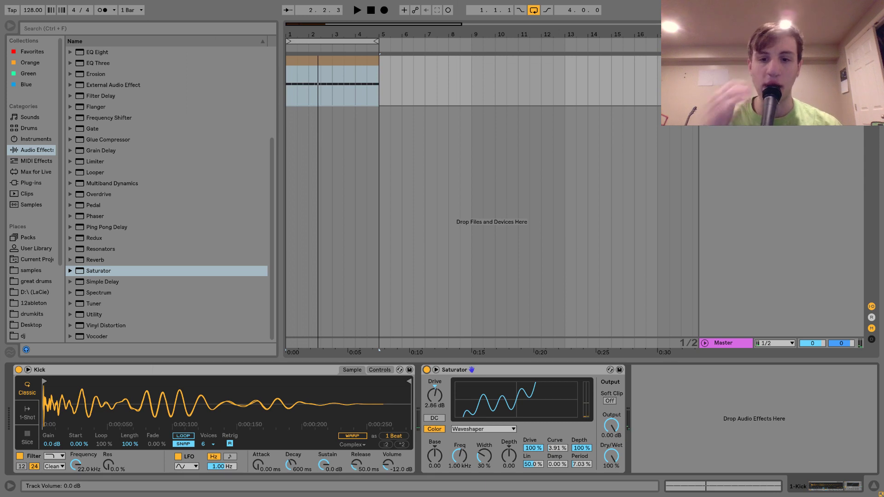
pyautogui.press('space')
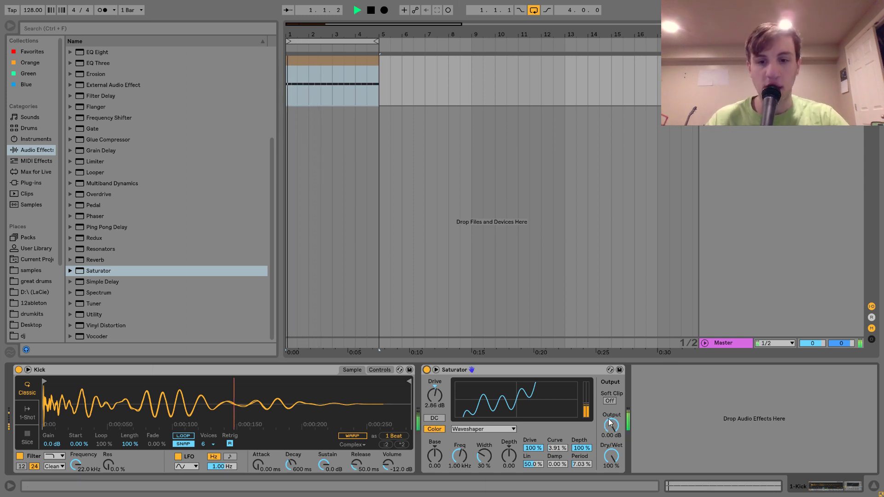
pyautogui.click(426, 370)
pyautogui.click(426, 371)
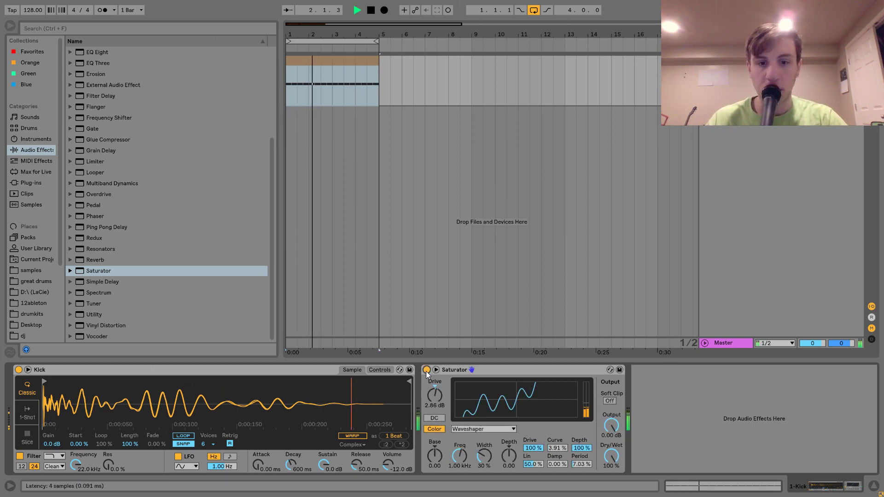
pyautogui.press('space')
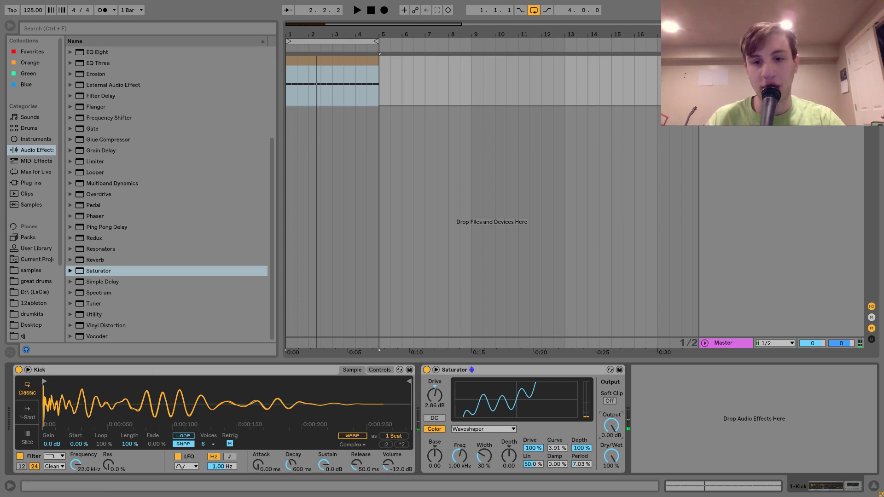
pyautogui.moveTo(611, 435); pyautogui.dragTo(611, 430)
pyautogui.press('space')
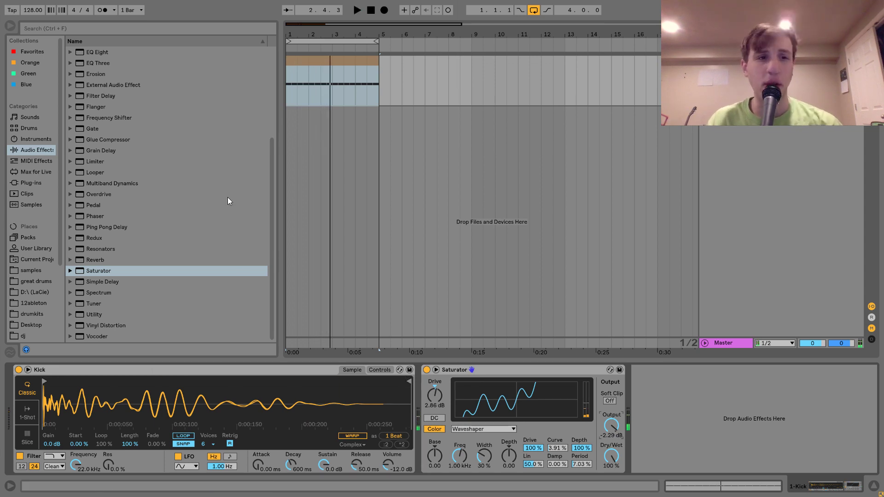
# Step: Add an Audio Effect Rack after the Saturator and create two chains in it
pyautogui.scroll(4, 228, 196)
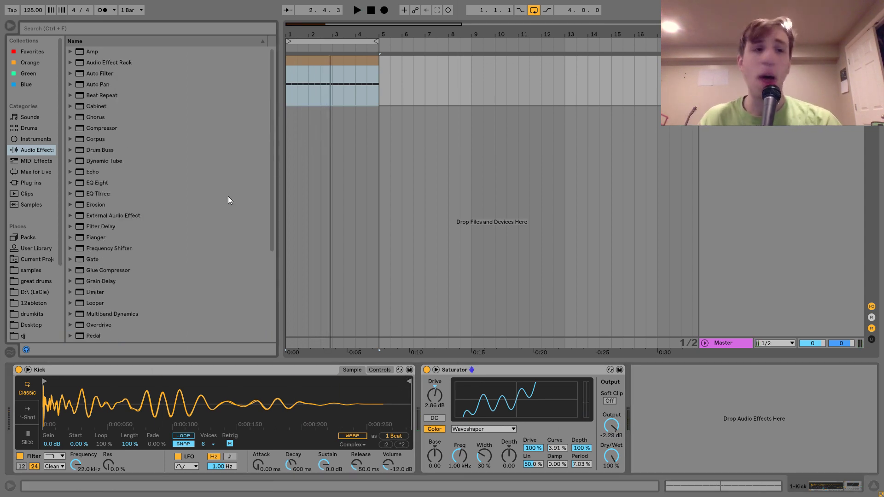
pyautogui.doubleClick(111, 62)
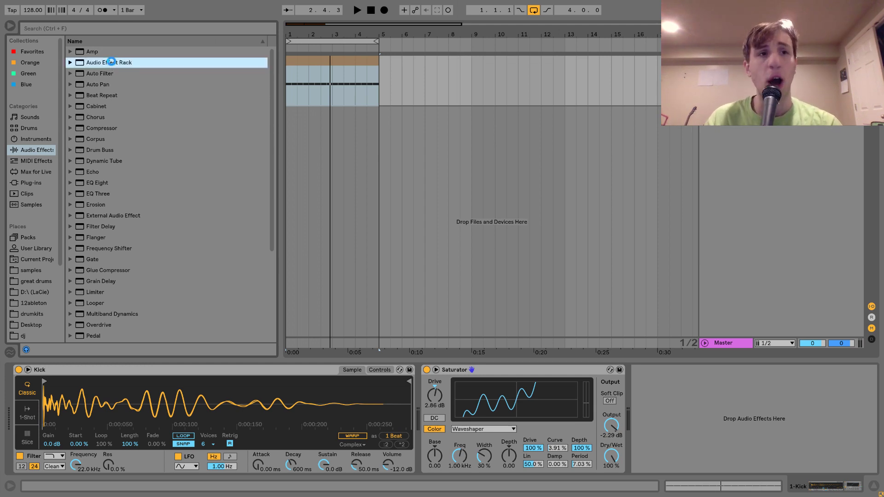
pyautogui.click(638, 391)
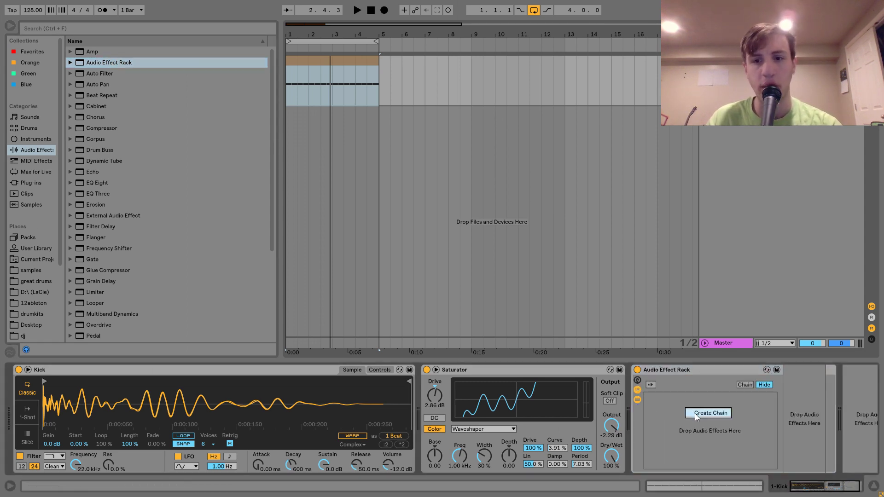
pyautogui.click(695, 414)
pyautogui.click(703, 420)
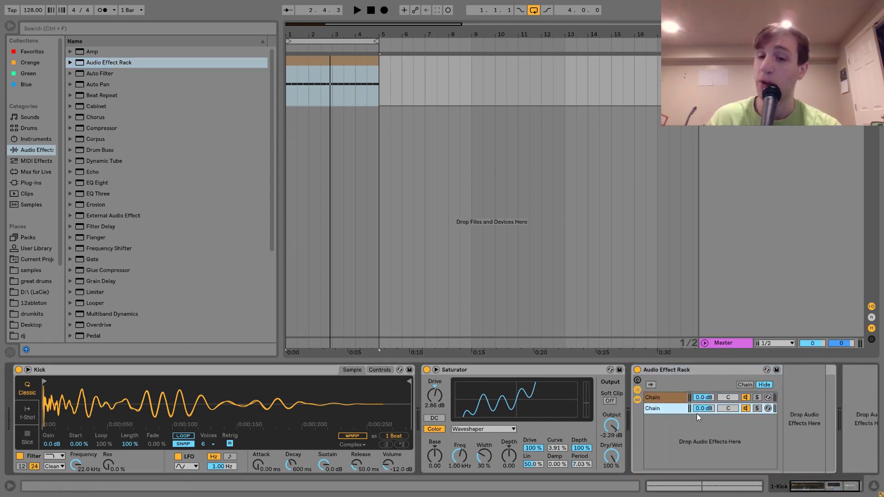
# Step: Rename the rack's first chain "dry" and the second "RuMBLE" followed by a long run of extra E's
pyautogui.click(648, 395)
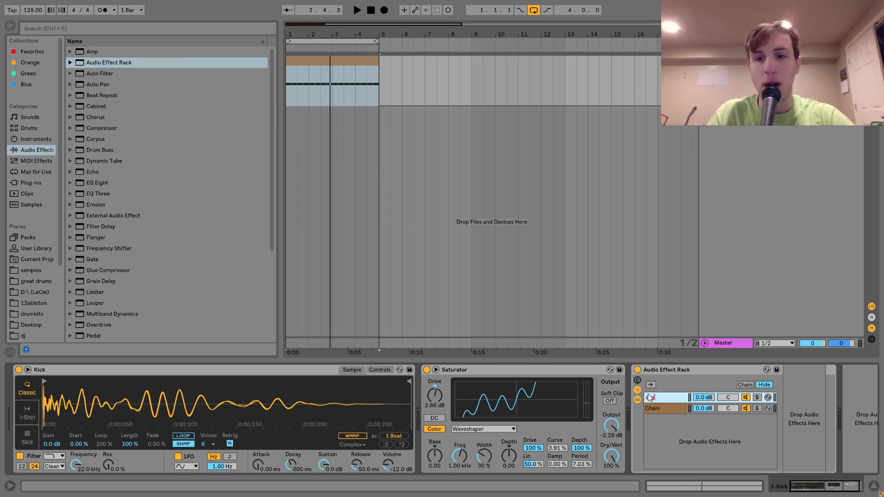
pyautogui.press('Tab')
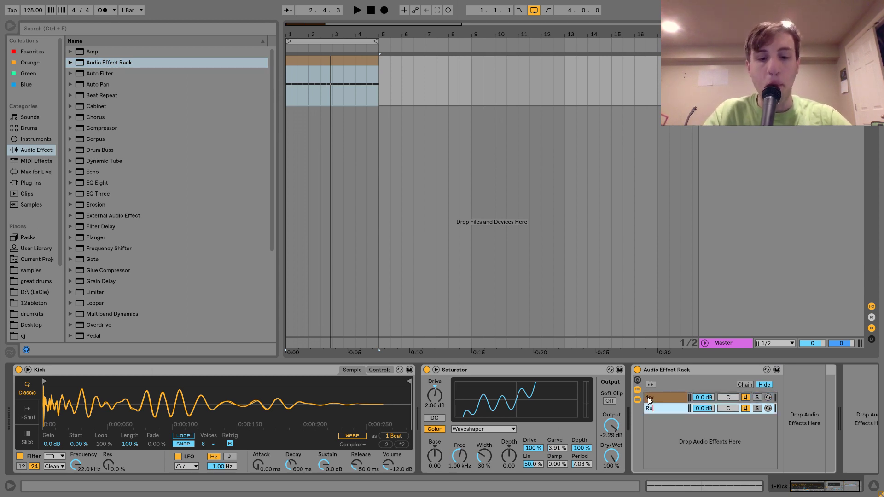
pyautogui.write('RuMBLE')
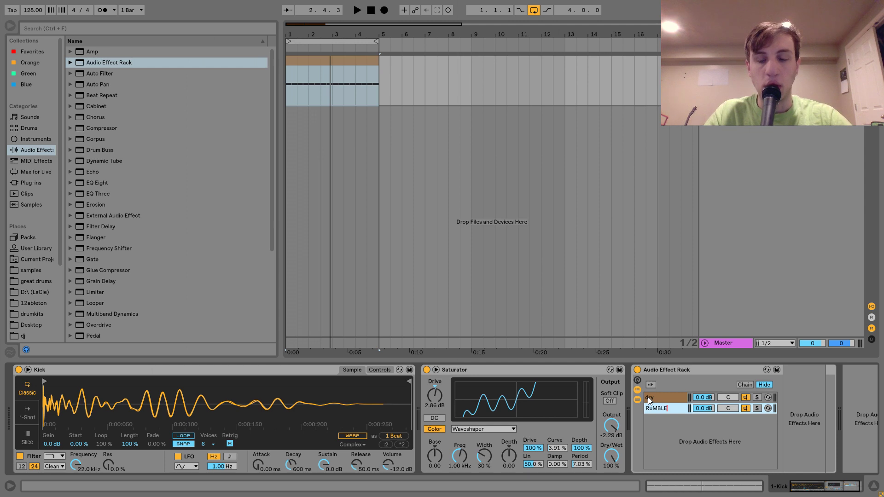
pyautogui.write('EEEE...')
pyautogui.press('Return')
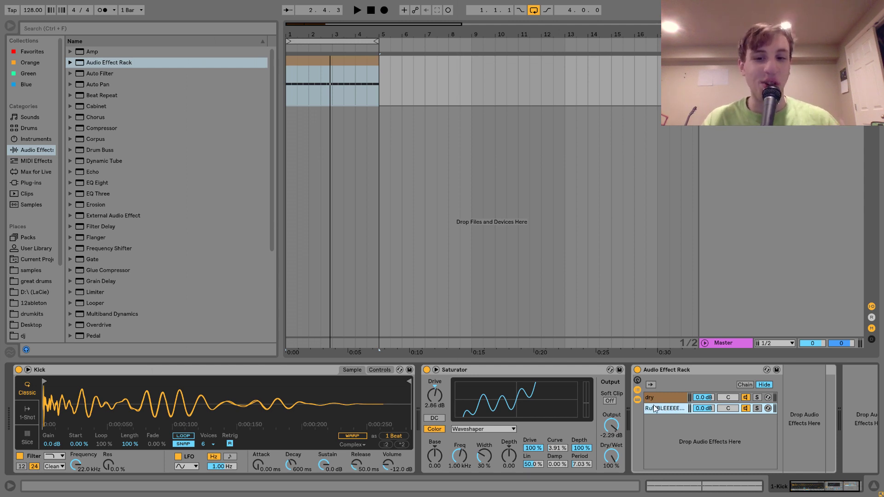
# Step: Add a Simple Delay to the rumble chain with a linked delay time of 1, Dry/Wet 100% and Feedback 43%
pyautogui.scroll(-5, 183, 267)
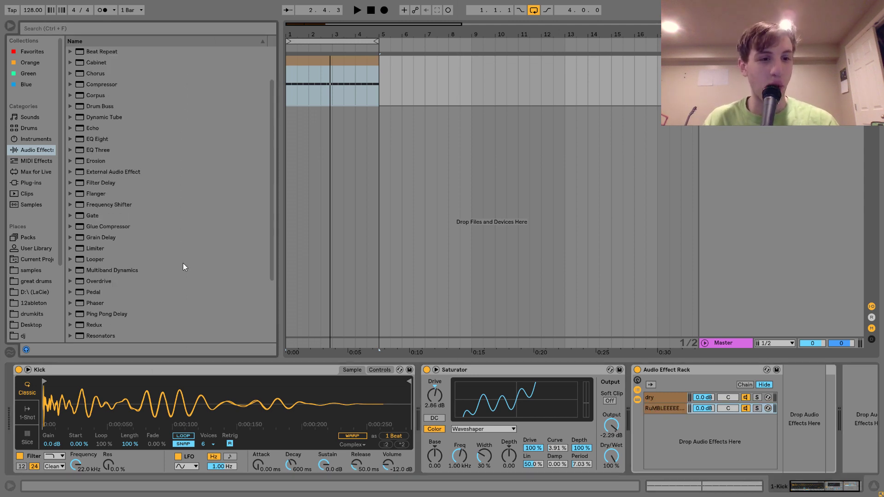
pyautogui.moveTo(100, 282); pyautogui.dragTo(675, 409)
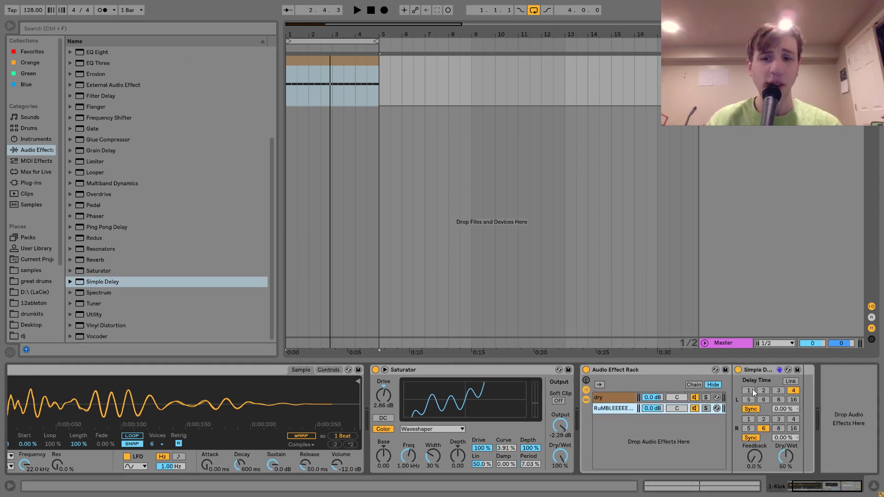
pyautogui.click(752, 389)
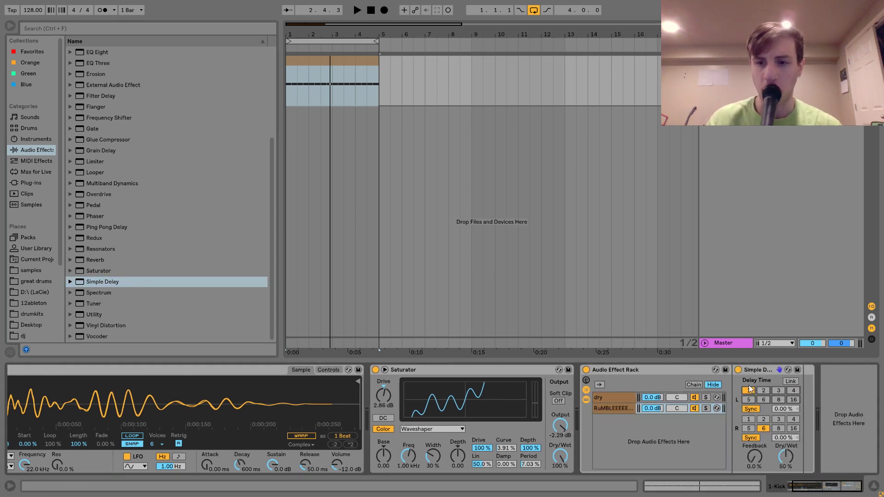
pyautogui.click(791, 381)
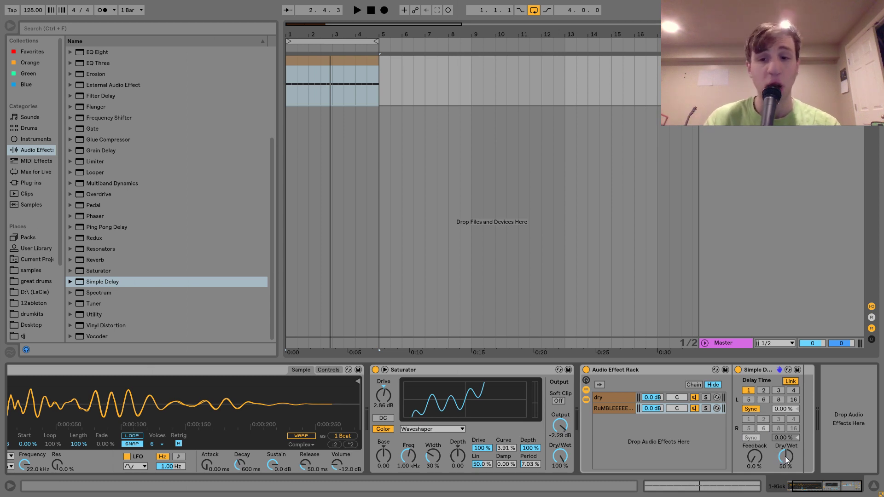
pyautogui.moveTo(786, 457); pyautogui.dragTo(785, 419)
pyautogui.moveTo(755, 457); pyautogui.dragTo(755, 428)
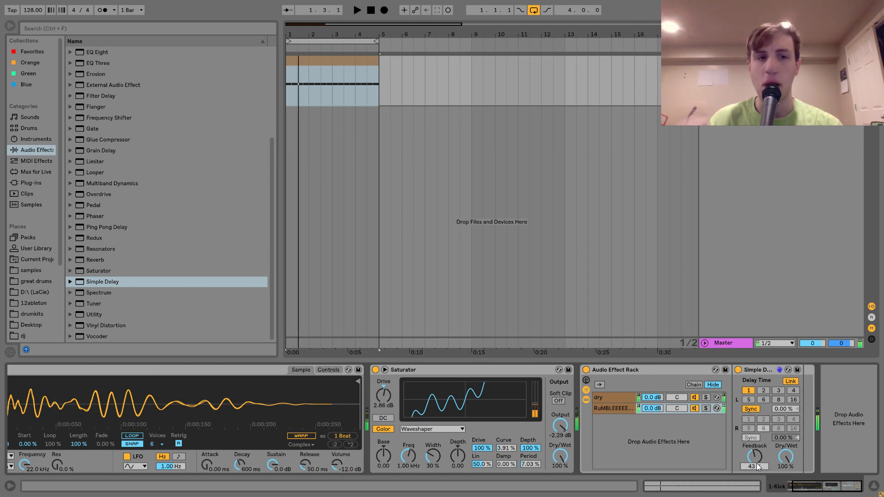
# Step: Add an Amp after the Simple Delay in the rumble chain and solo that chain
pyautogui.scroll(5, 226, 298)
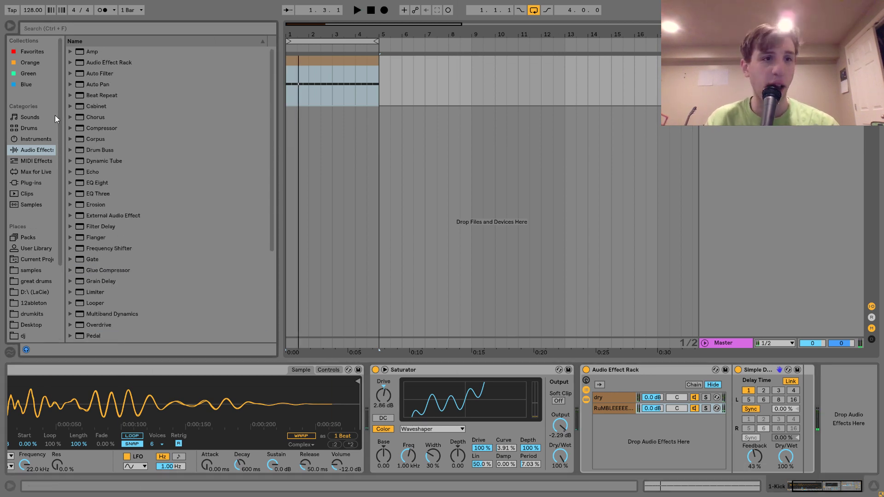
pyautogui.moveTo(90, 52); pyautogui.dragTo(644, 411)
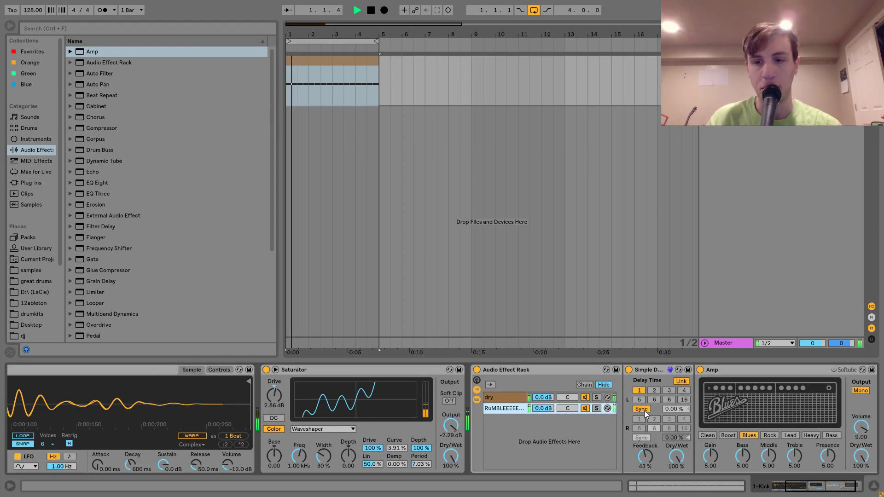
pyautogui.click(596, 409)
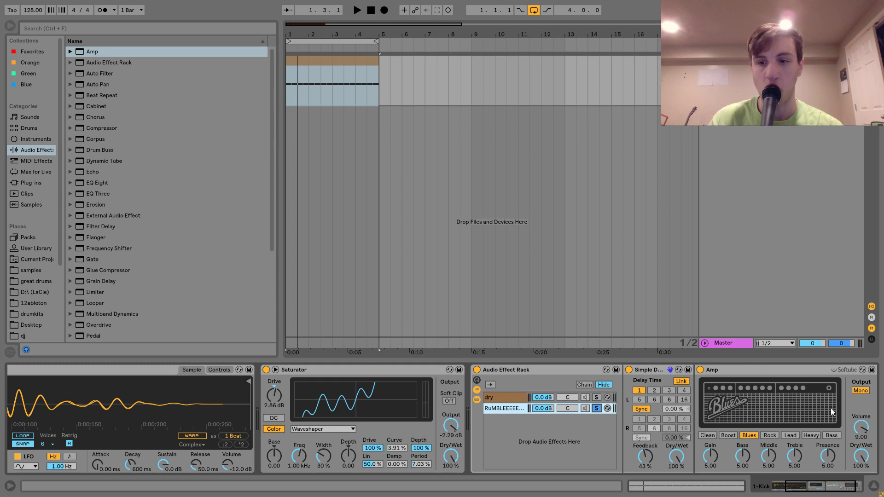
# Step: Compare the Amp's Rock and Blues models during playback, keeping Blues selected
pyautogui.click(767, 436)
pyautogui.press('space')
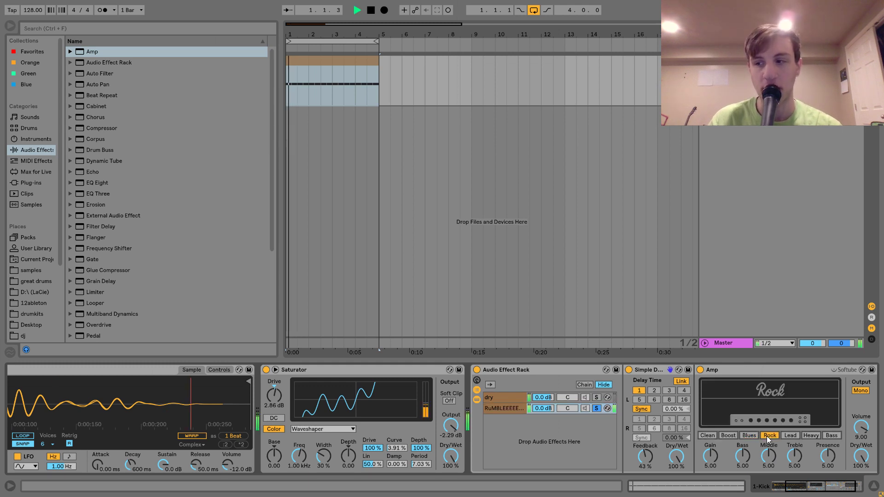
pyautogui.click(749, 435)
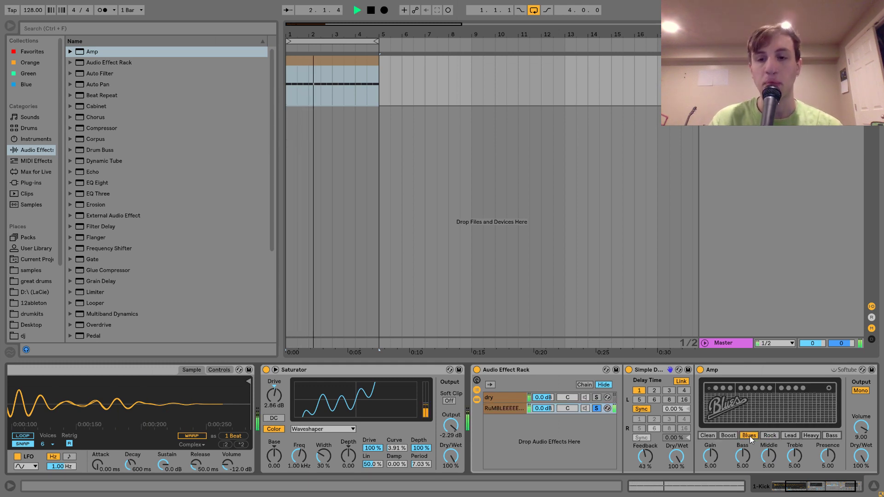
pyautogui.press('space')
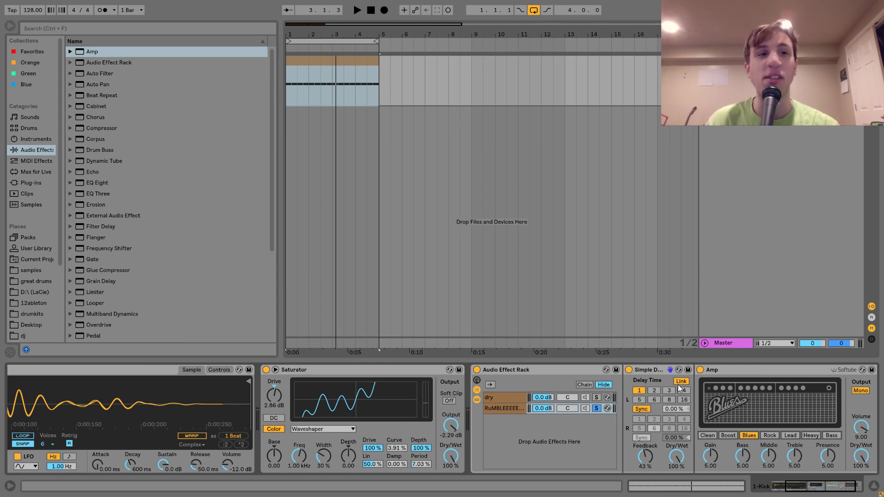
# Step: Add an Auto Filter after the Amp and lower its low-pass cutoff to 92.5 Hz, listening during playback
pyautogui.press('space')
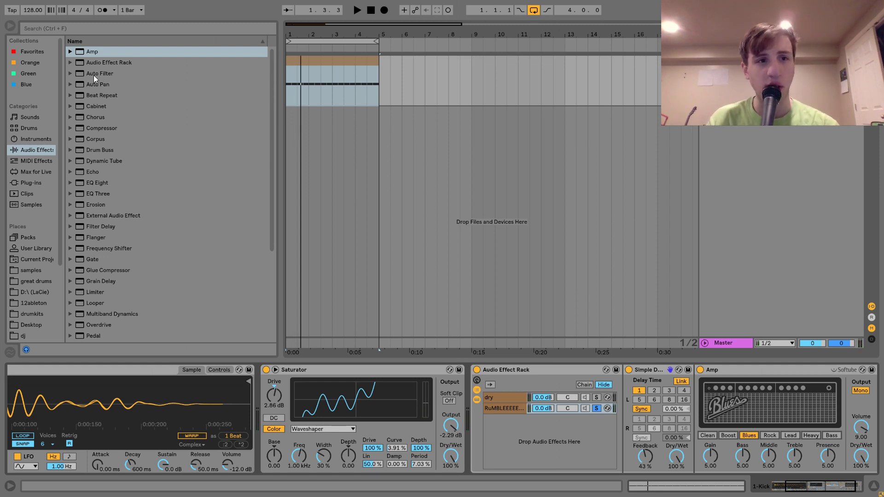
pyautogui.moveTo(93, 76); pyautogui.dragTo(706, 428)
pyautogui.press('space')
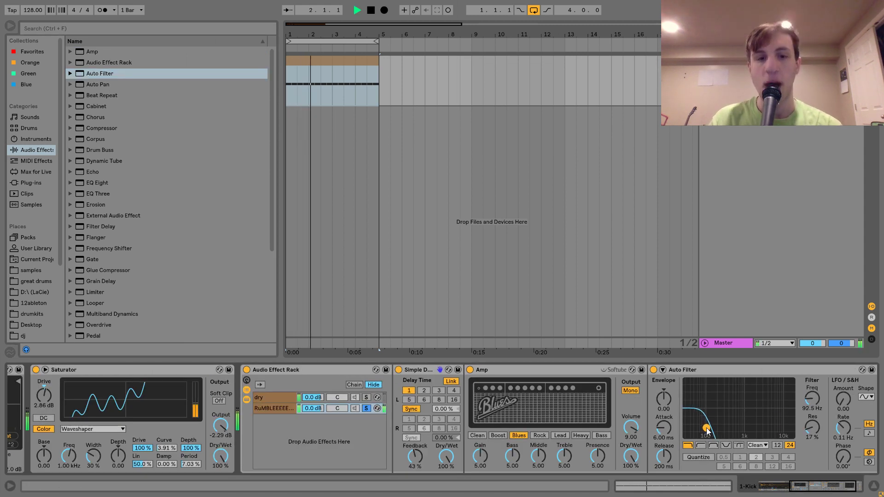
# Step: Unsolo the rumble chain and lower its volume to -7.0 dB while the kick plays
pyautogui.click(366, 409)
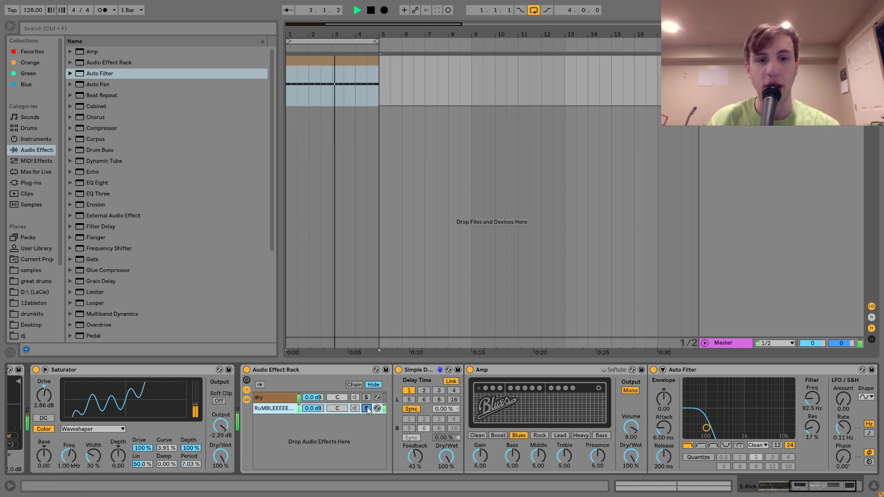
pyautogui.moveTo(315, 410); pyautogui.dragTo(315, 423)
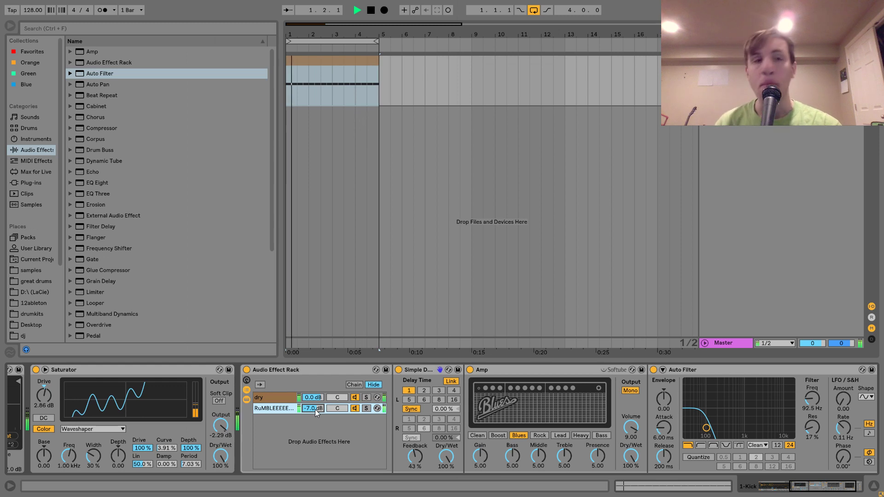
pyautogui.press('space')
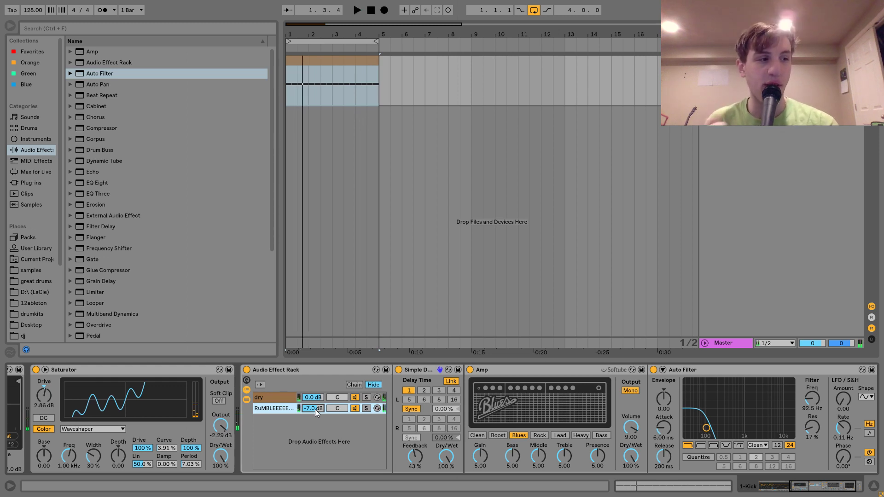
# Step: Add a Compressor after the Auto Filter and sidechain it from the 1-Kick track, Pre FX
pyautogui.click(95, 129)
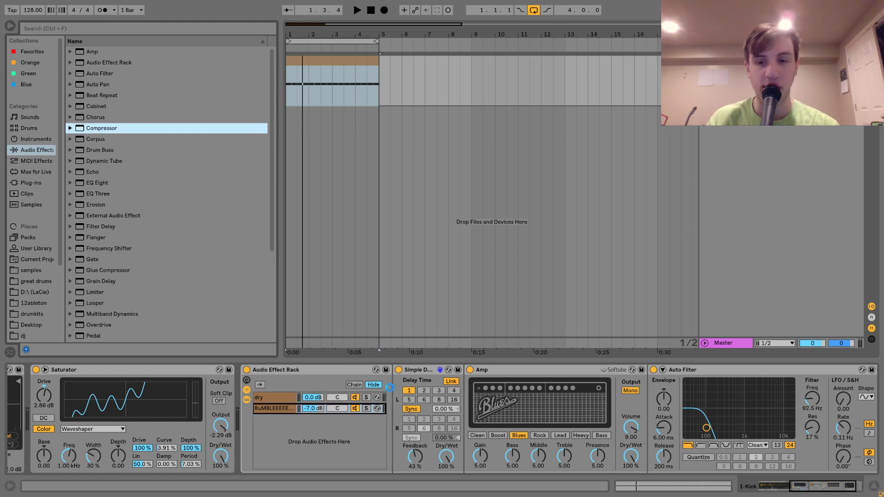
pyautogui.press('Return')
pyautogui.click(756, 370)
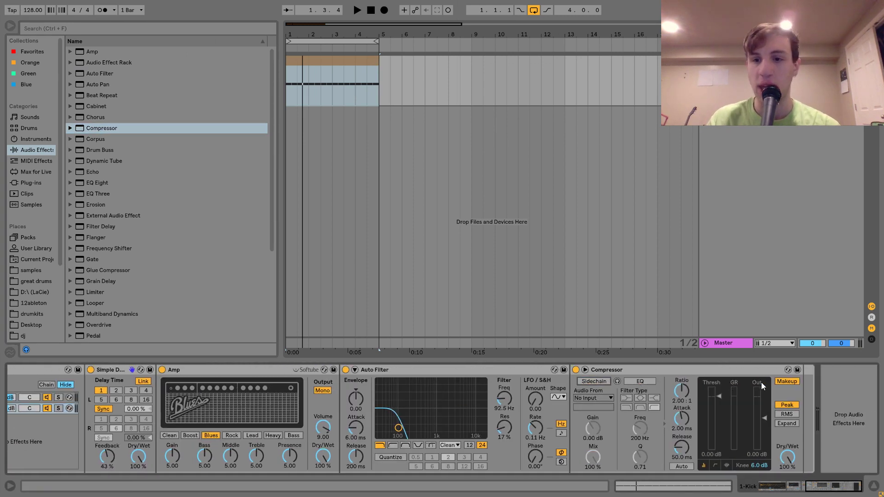
pyautogui.click(593, 380)
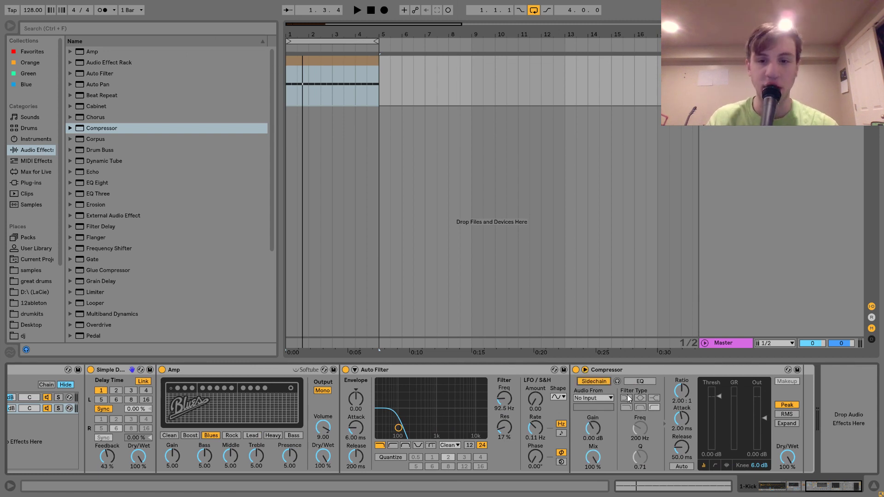
pyautogui.click(592, 398)
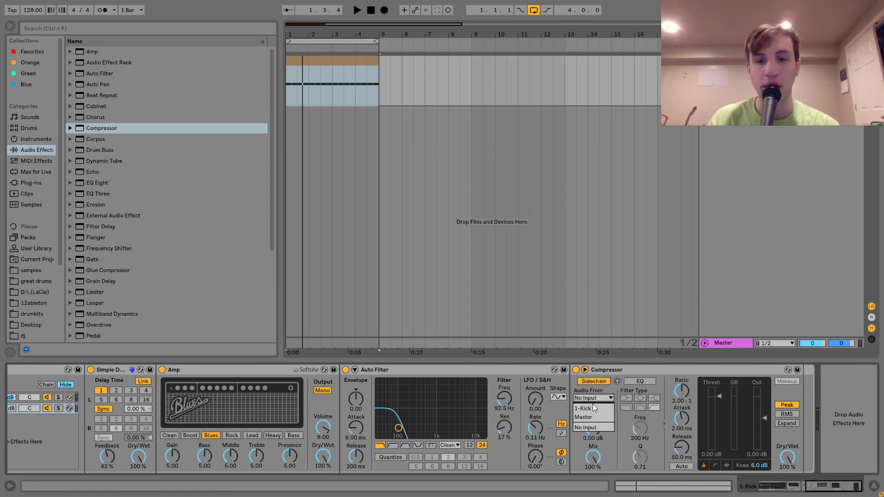
pyautogui.click(593, 405)
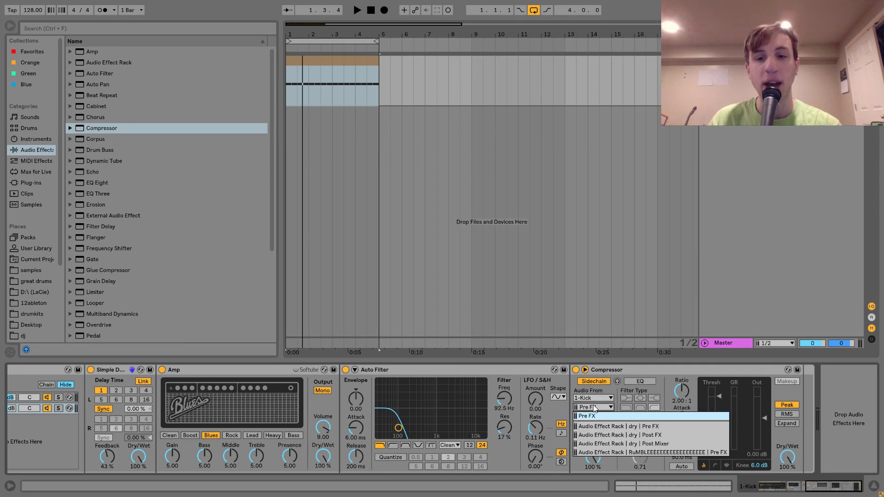
pyautogui.click(582, 417)
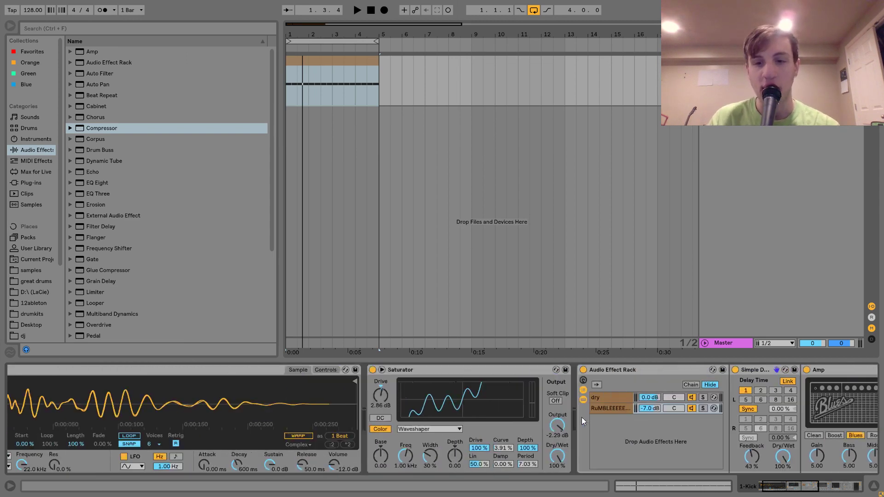
# Step: Listen to the rumble with the dry kick and raise the rumble chain's volume to -5.6 dB
pyautogui.press('space')
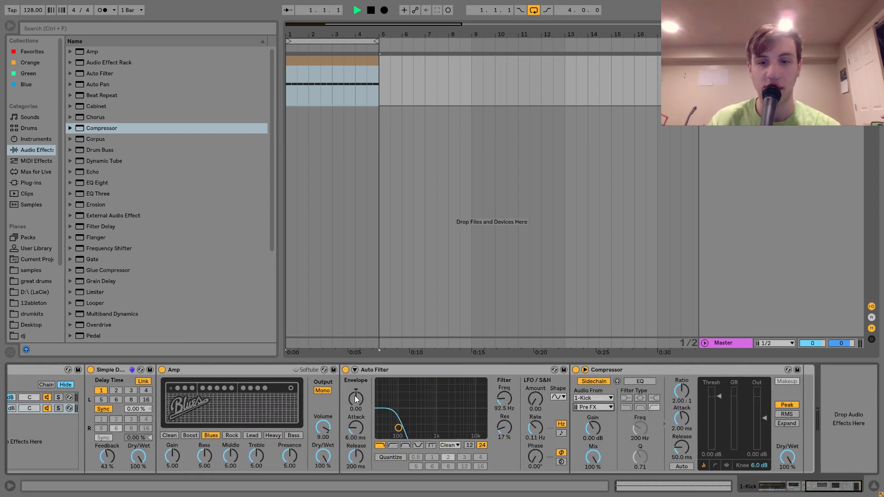
pyautogui.scroll(5, 690, 408)
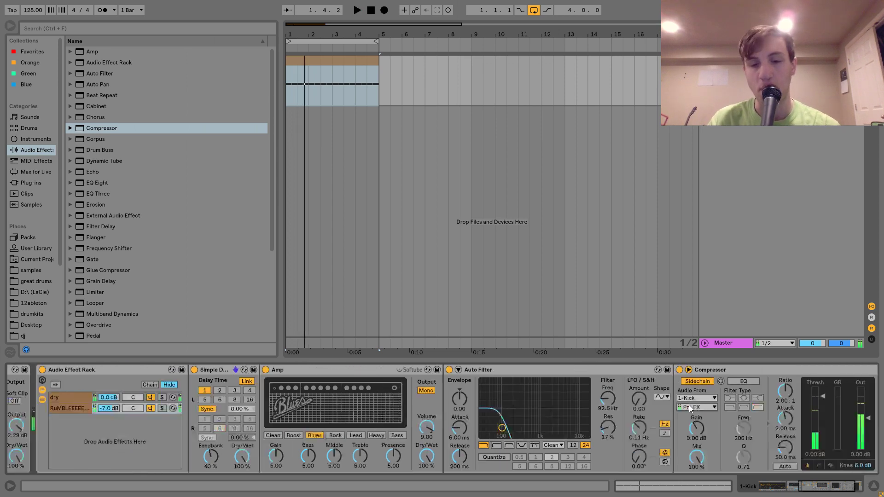
pyautogui.press('space')
pyautogui.moveTo(704, 408); pyautogui.dragTo(704, 404)
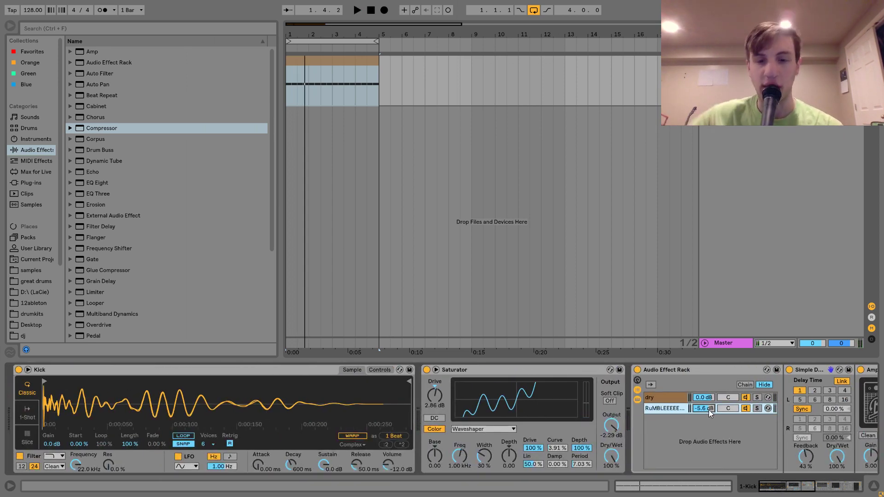
# Step: Lower the sidechained Compressor's Threshold to about -49.9 dB during playback
pyautogui.scroll(-5, 670, 410)
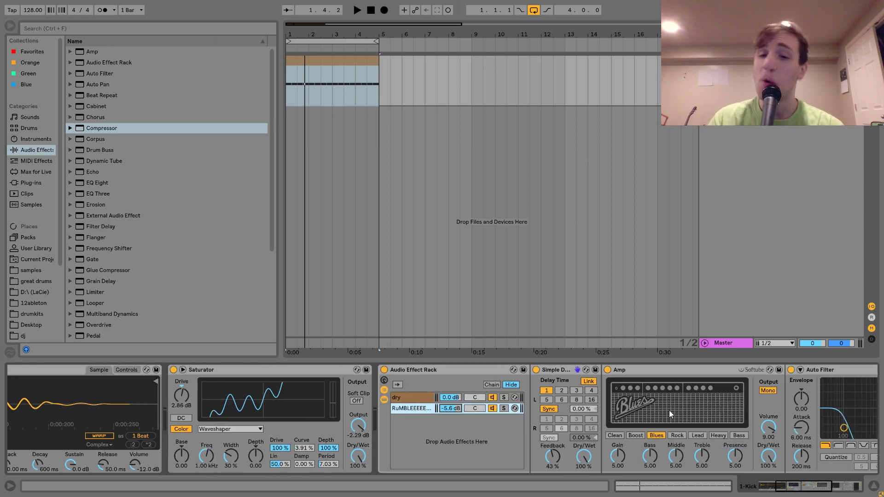
pyautogui.scroll(5, 670, 413)
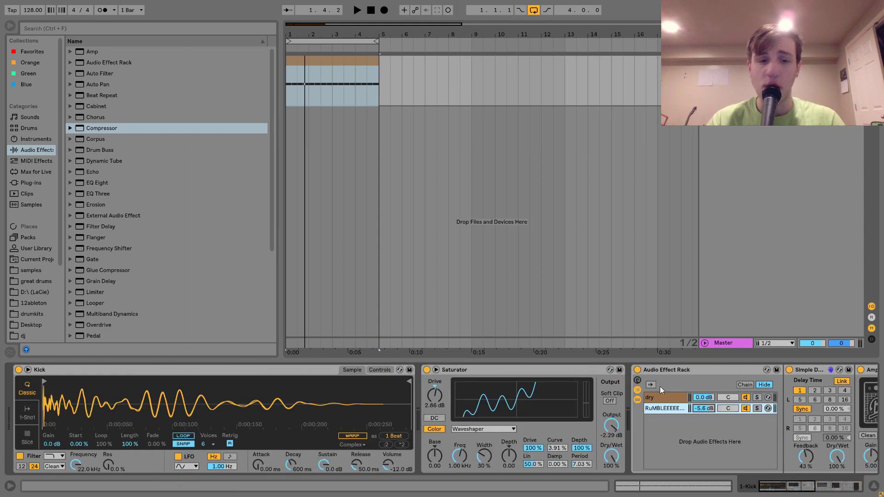
pyautogui.scroll(-5, 327, 413)
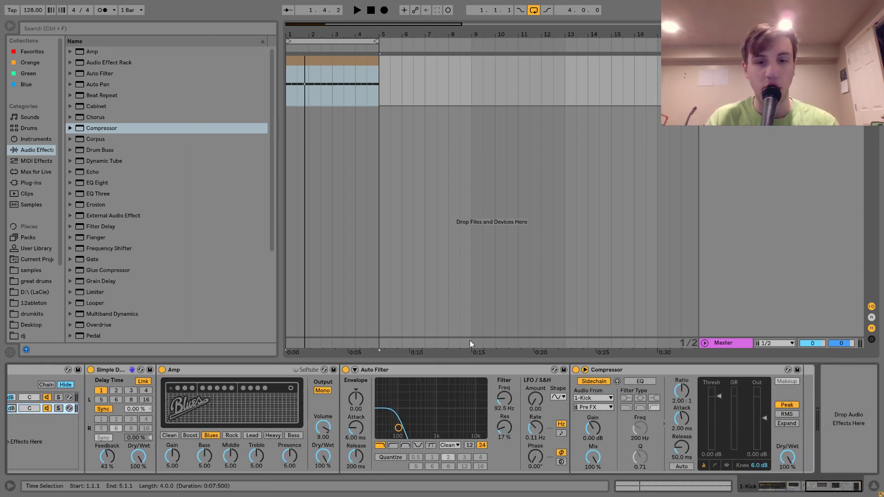
pyautogui.scroll(5, 446, 405)
pyautogui.scroll(-6, 595, 458)
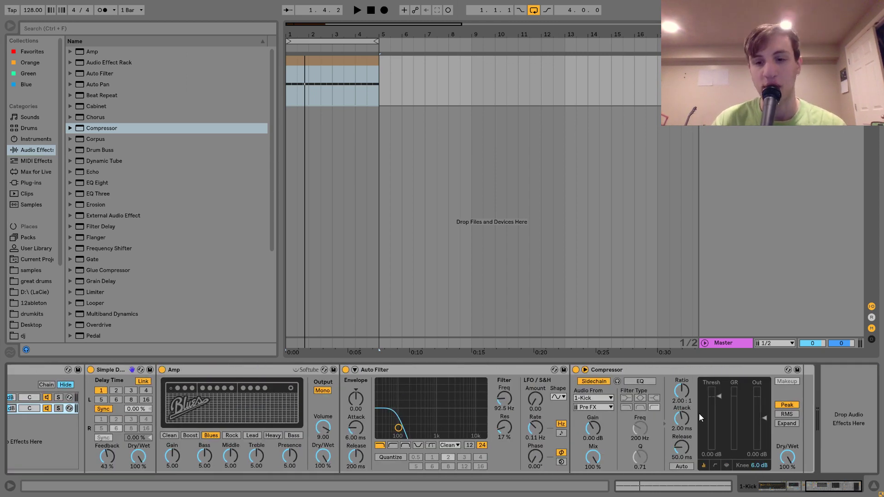
pyautogui.press('space')
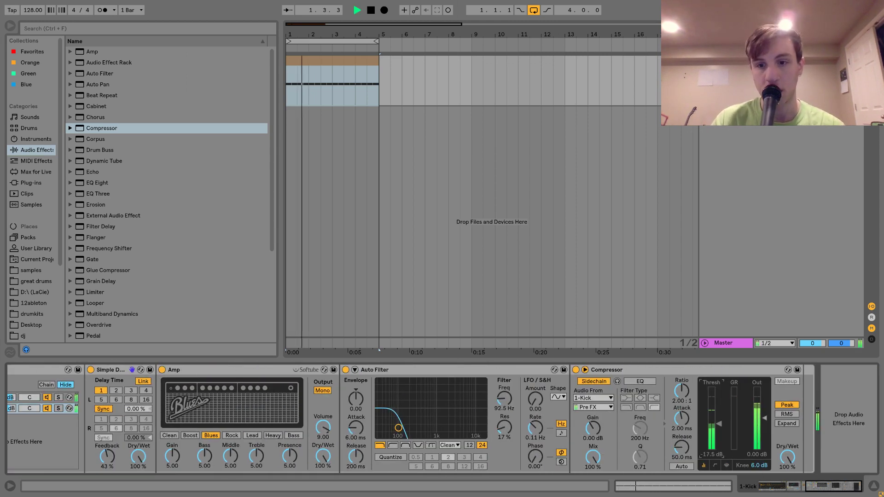
pyautogui.moveTo(719, 424); pyautogui.dragTo(715, 444)
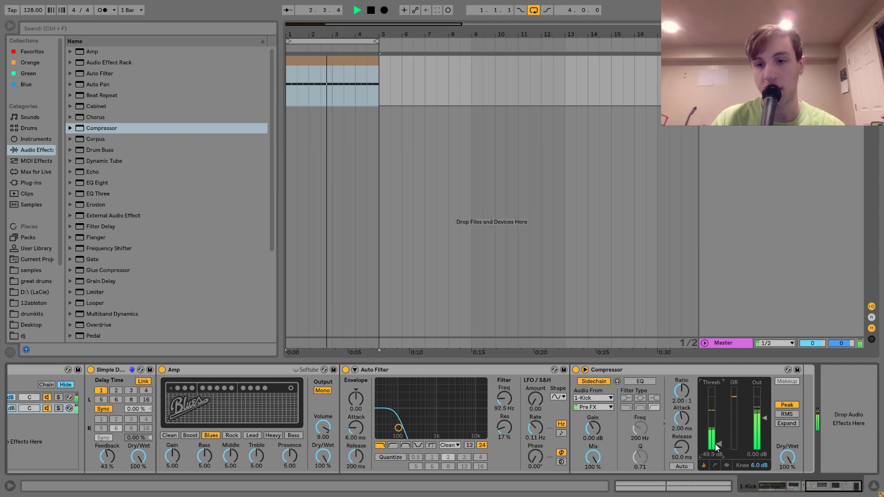
# Step: Raise the rumble chain's volume to -4.3 dB and the sidechained Compressor's Threshold to about -48.4 dB while auditioning the loop
pyautogui.scroll(8, 715, 444)
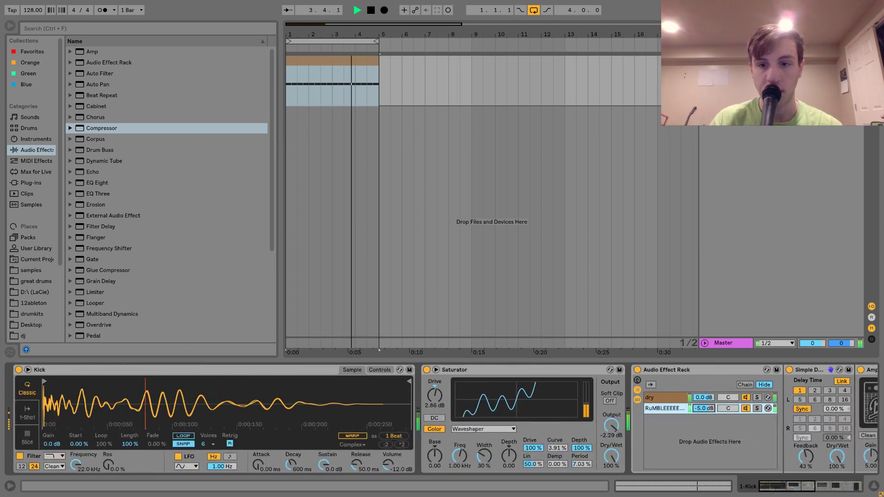
pyautogui.scroll(-8, 702, 409)
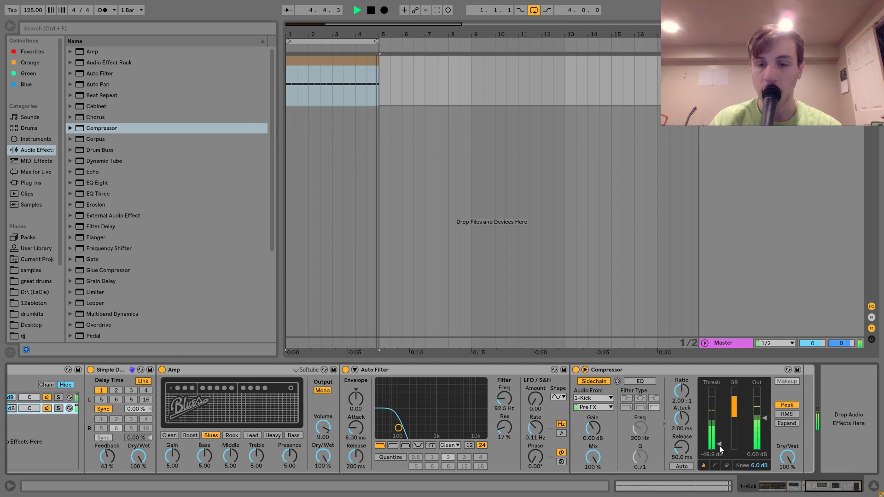
pyautogui.moveTo(720, 445); pyautogui.dragTo(720, 446)
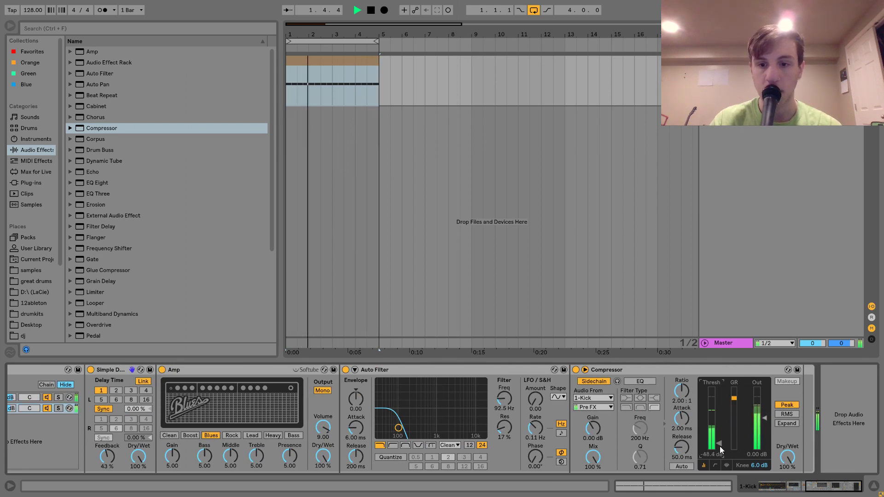
pyautogui.press('space')
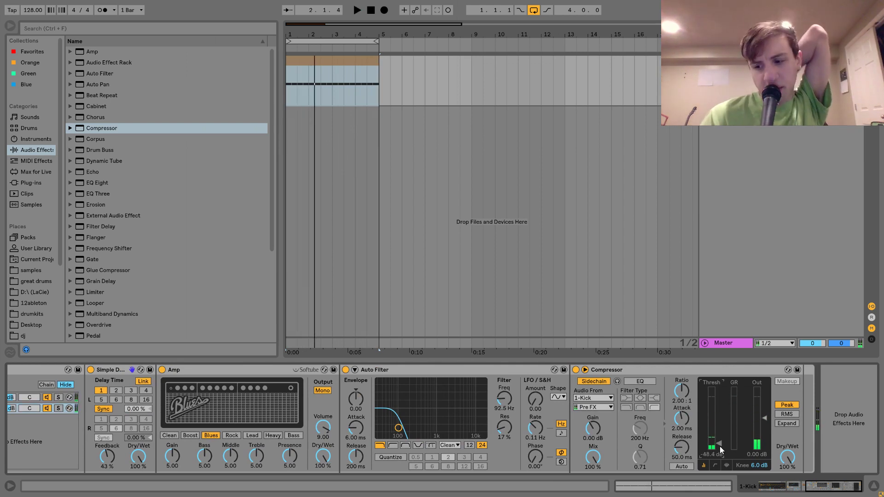
pyautogui.press('space')
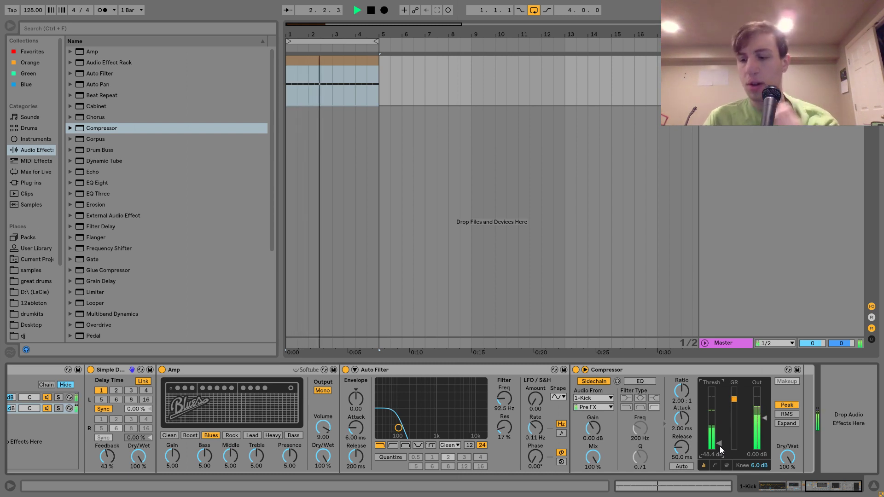
pyautogui.press('space')
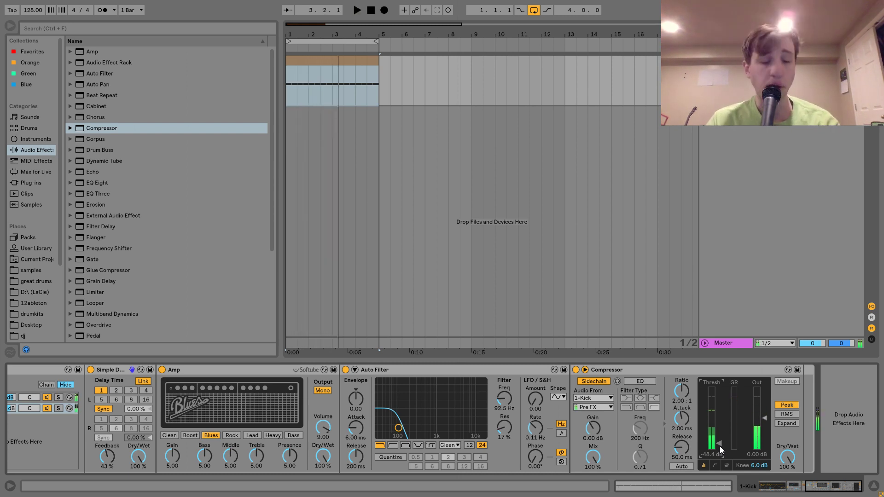
# Step: Add a Drum Buss after the sidechained Compressor in the rumble chain
pyautogui.hscroll(-10, 720, 447)
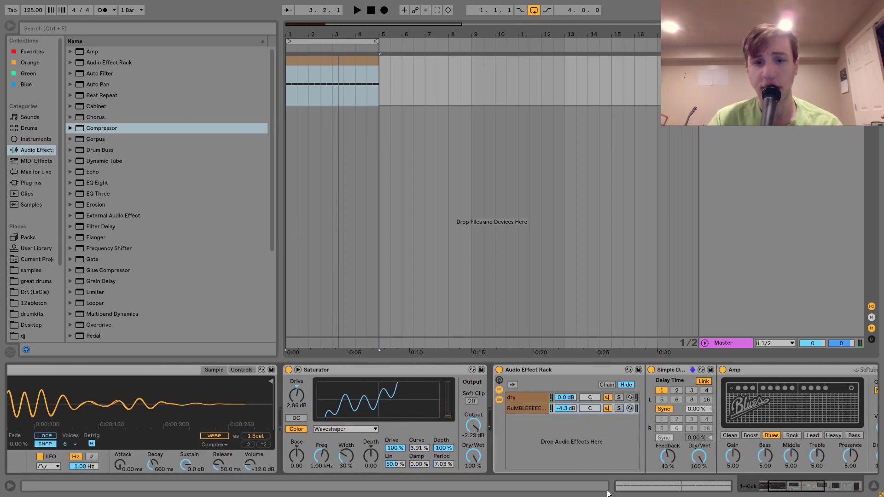
pyautogui.hscroll(10, 616, 453)
pyautogui.hscroll(-10, 616, 453)
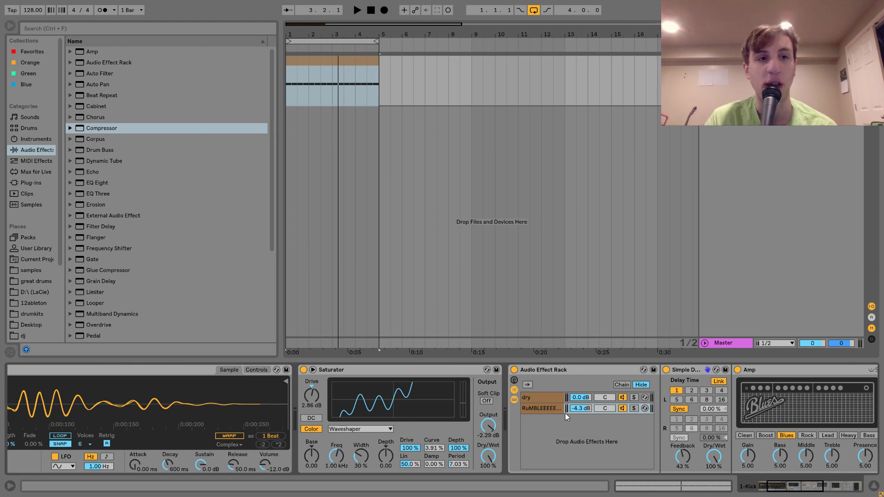
pyautogui.hscroll(10, 566, 413)
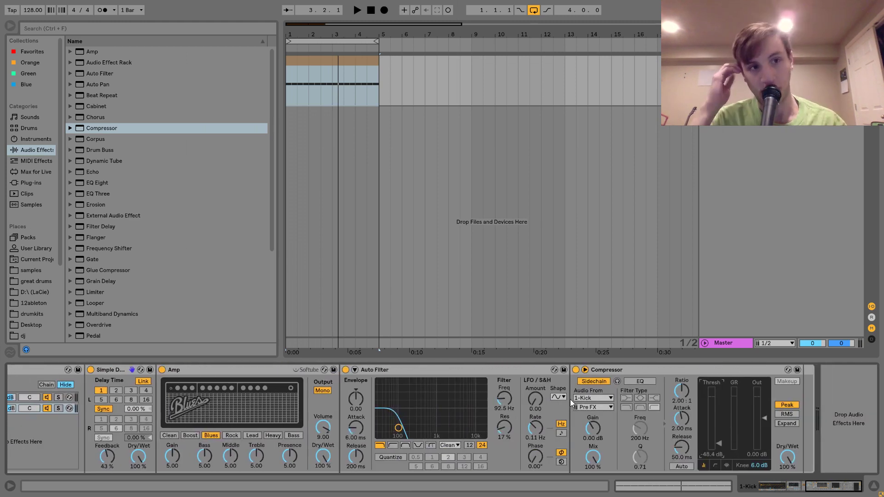
pyautogui.doubleClick(97, 150)
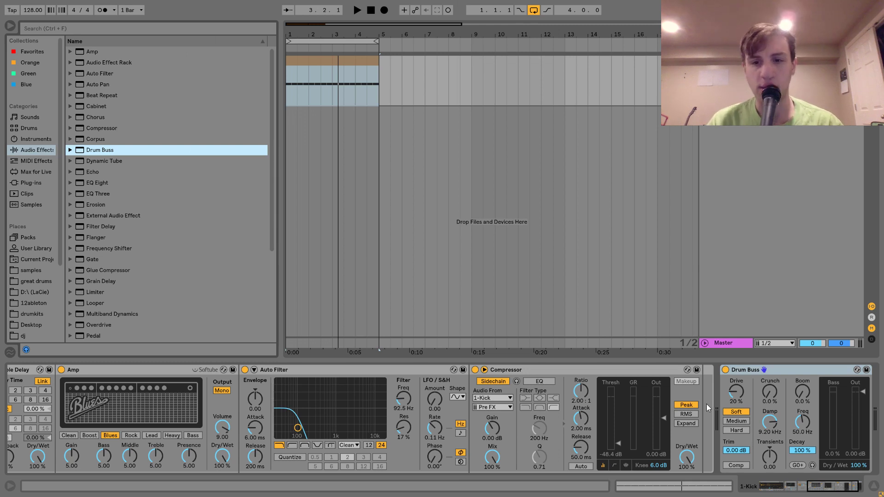
# Step: Compare the loop with Drum Buss bypassed and enabled, and set its Crunch to 19 % and Damp to 20.0 kHz
pyautogui.click(726, 370)
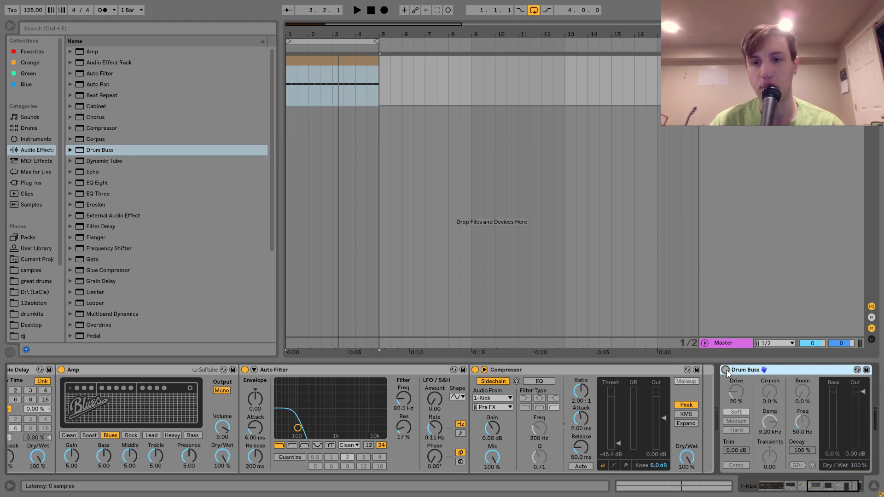
pyautogui.press('space')
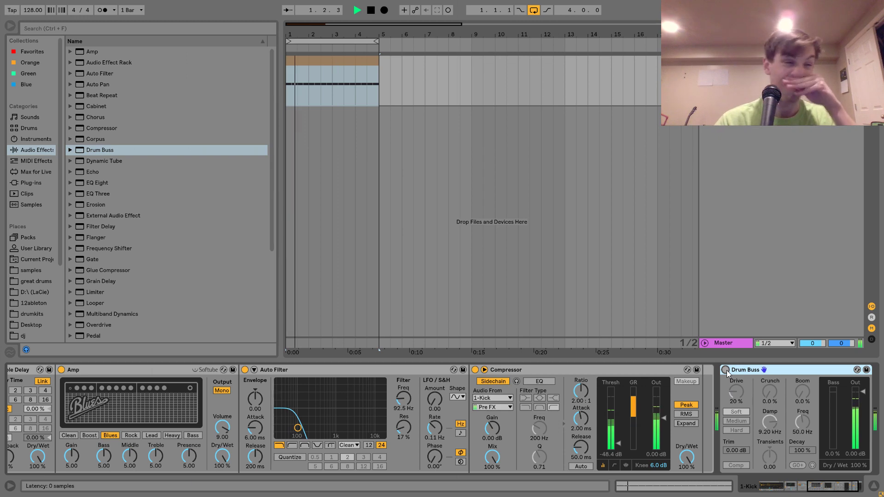
pyautogui.click(727, 370)
pyautogui.moveTo(770, 422); pyautogui.dragTo(771, 389)
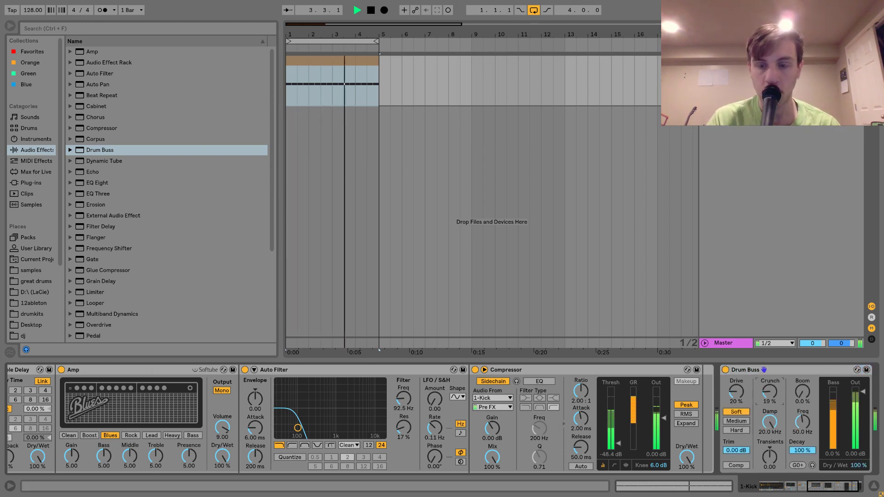
# Step: Raise the rumble chain to -2.0 dB and set the Saturator's waveshaper Drive to about 57.8 % and Depth to 99.2 %
pyautogui.scroll(10, 774, 394)
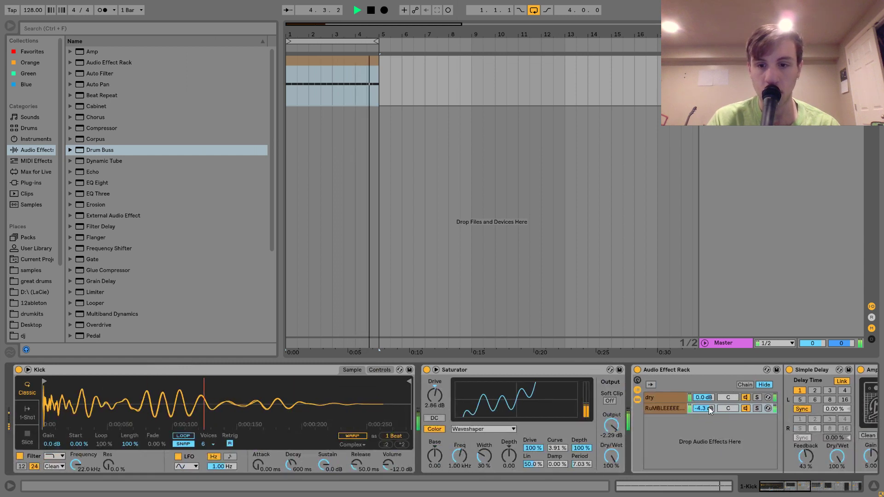
pyautogui.moveTo(707, 408); pyautogui.dragTo(706, 400)
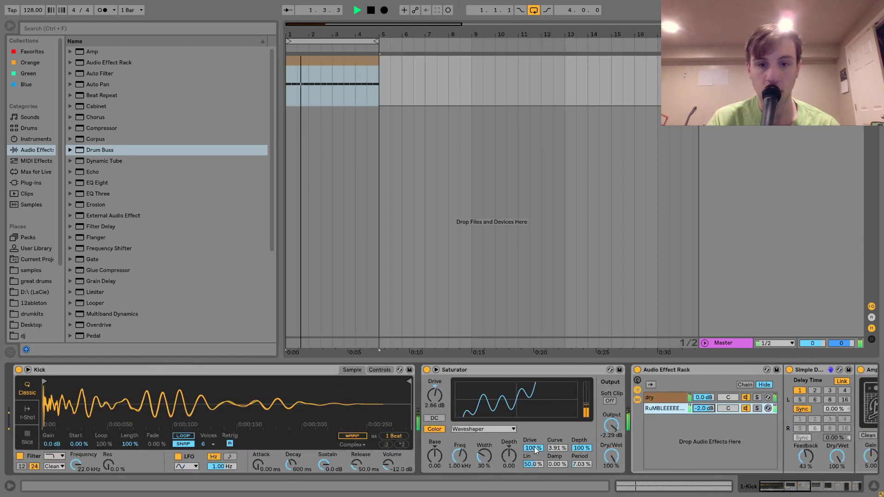
pyautogui.moveTo(582, 448); pyautogui.dragTo(540, 464)
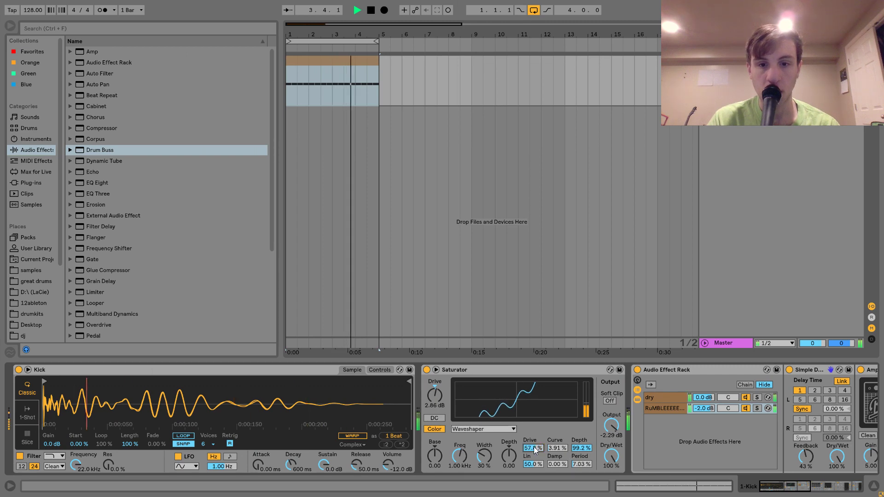
# Step: Lower the rumble chain's volume to -3.0 dB during playback
pyautogui.hscroll(10, 534, 447)
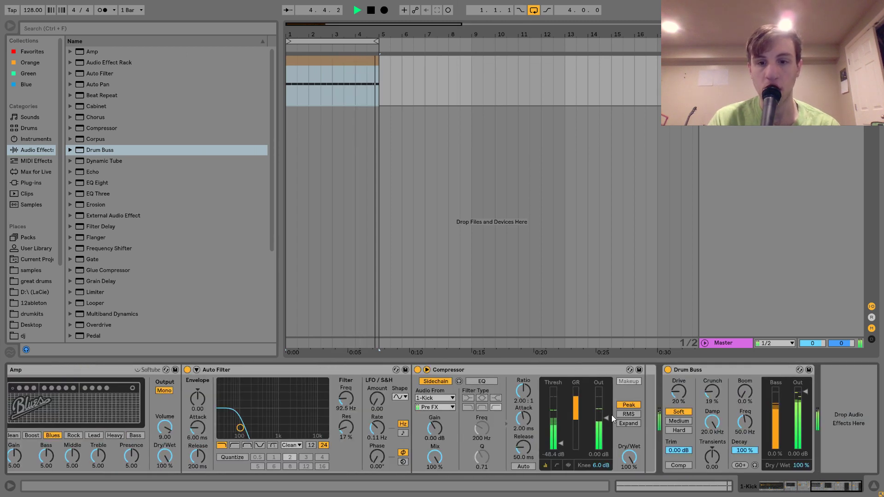
pyautogui.hscroll(-10, 402, 428)
pyautogui.moveTo(330, 409); pyautogui.dragTo(330, 417)
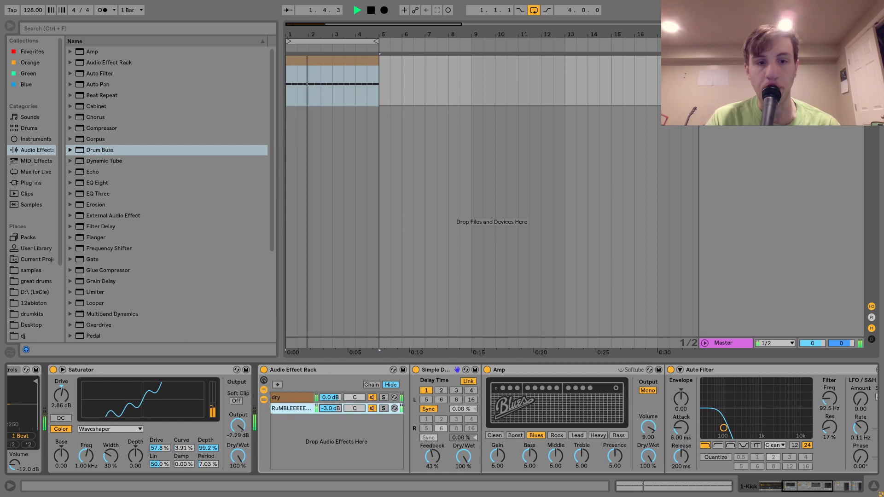
# Step: Compare the rumble with Drum Buss bypassed and re-enabled during playback
pyautogui.hscroll(10, 327, 405)
pyautogui.press('space')
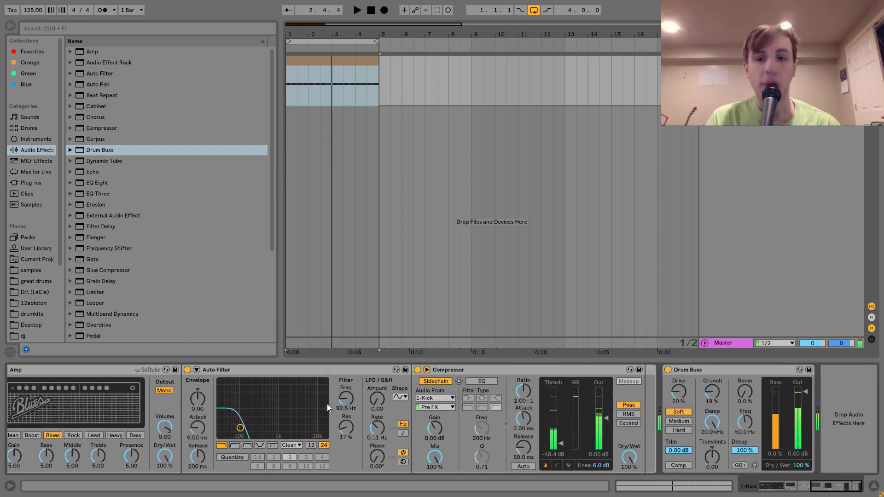
pyautogui.click(668, 370)
pyautogui.press('space')
pyautogui.click(667, 369)
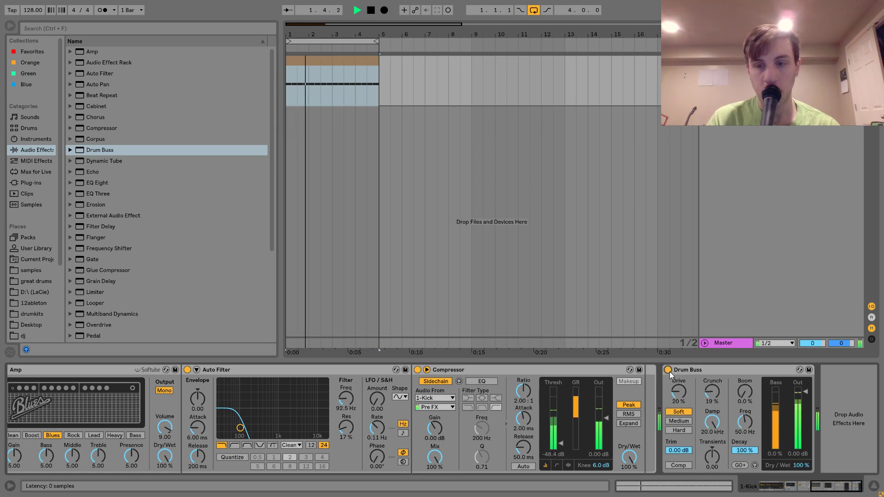
pyautogui.press('space')
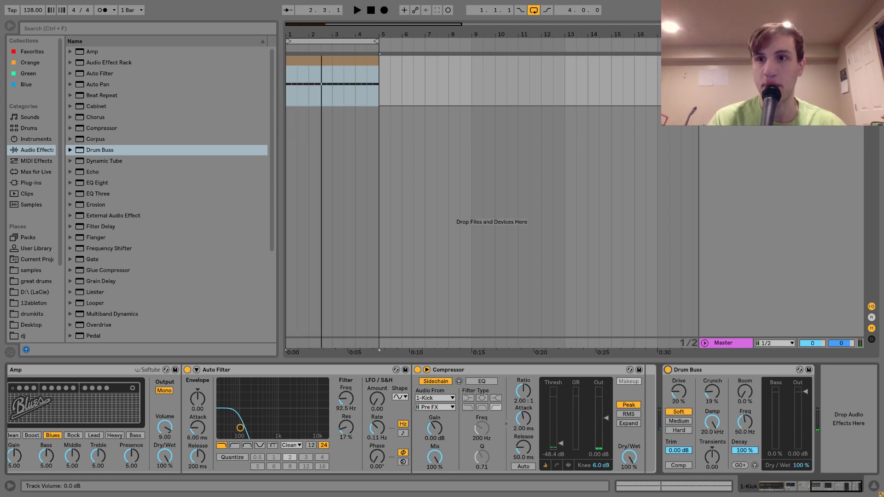
# Step: Lower the kick track's volume to -6.0 dB and audition the loop
pyautogui.moveTo(813, 71); pyautogui.dragTo(812, 77)
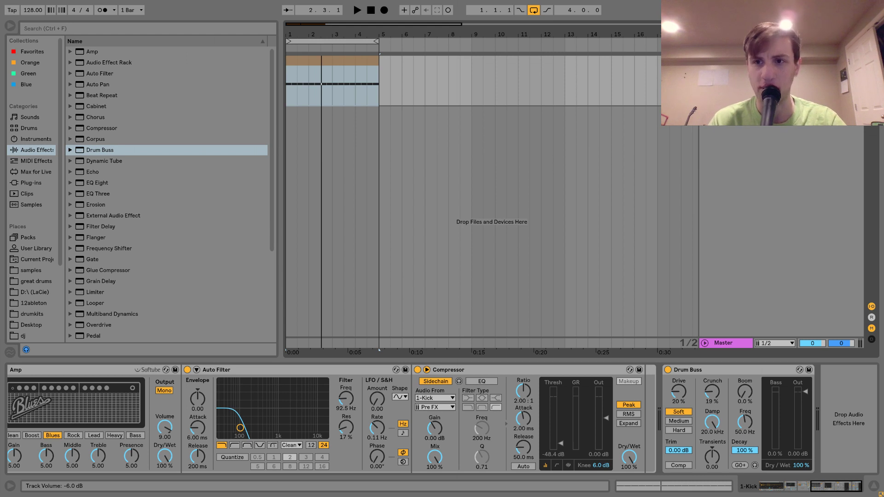
pyautogui.press('space')
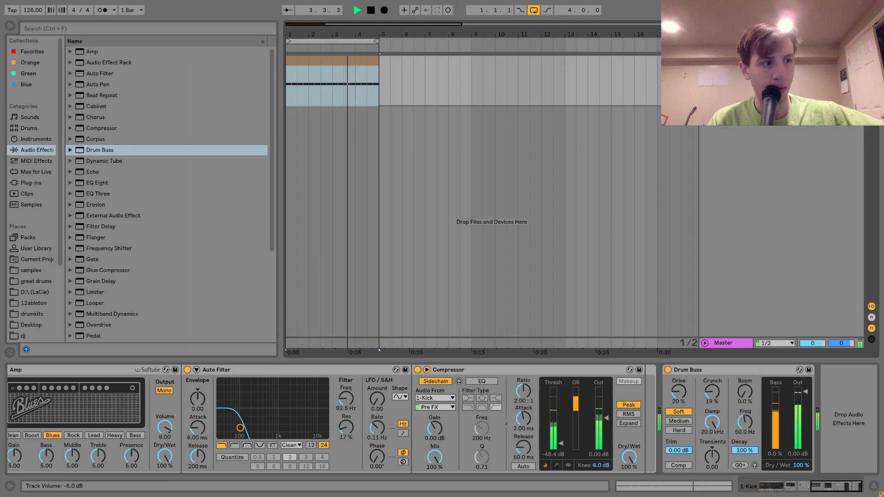
pyautogui.press('space')
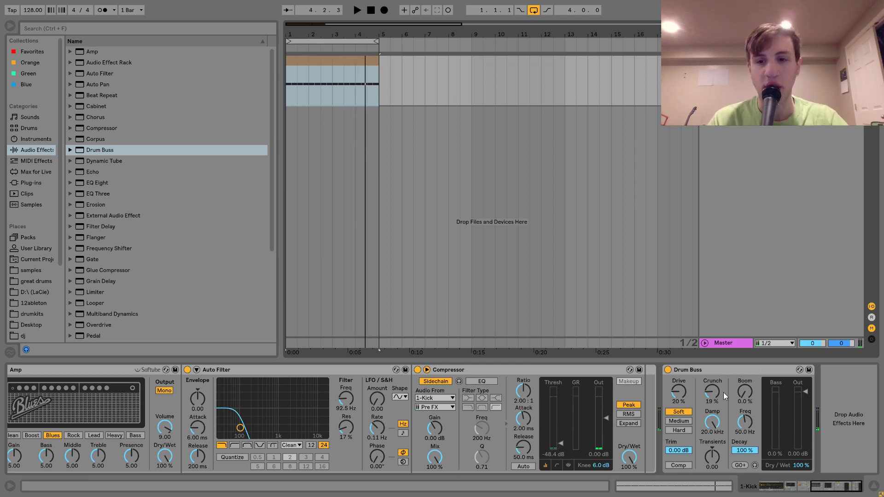
# Step: Raise the Drum Buss Crunch to 30 % and audition the result
pyautogui.moveTo(711, 397); pyautogui.dragTo(713, 392)
pyautogui.press('space')
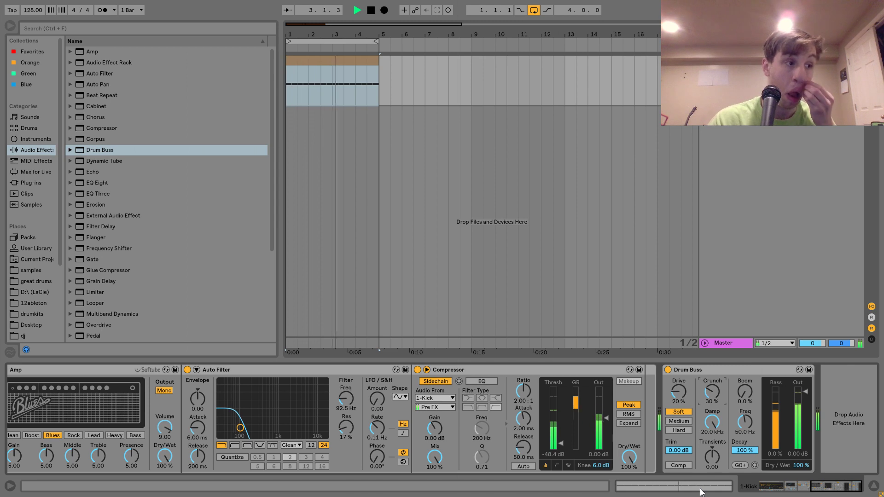
pyautogui.press('space')
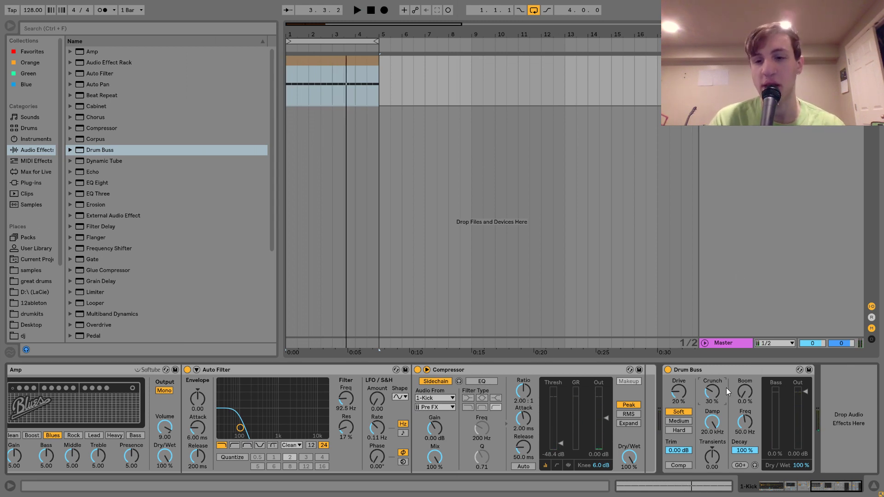
# Step: Set the Drum Buss Boom frequency to 44.0 Hz, Boom to 36 % and Decay to 93 % while auditioning
pyautogui.press('space')
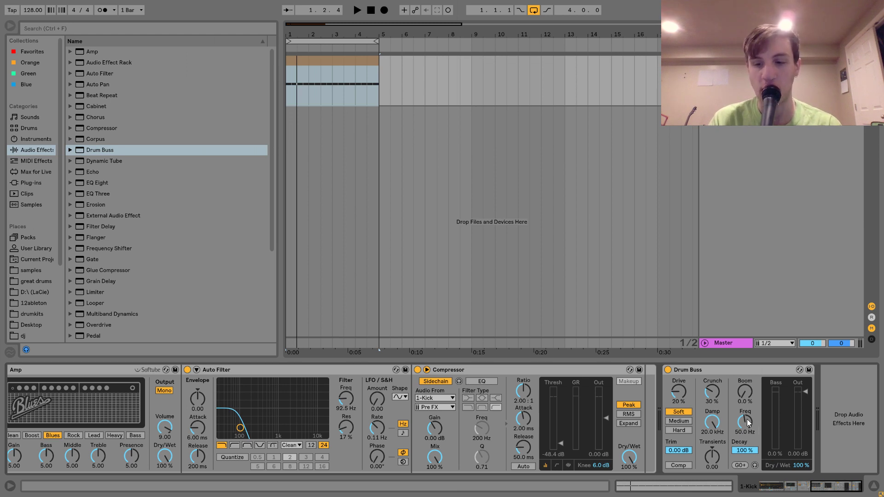
pyautogui.scroll(-1, 747, 419)
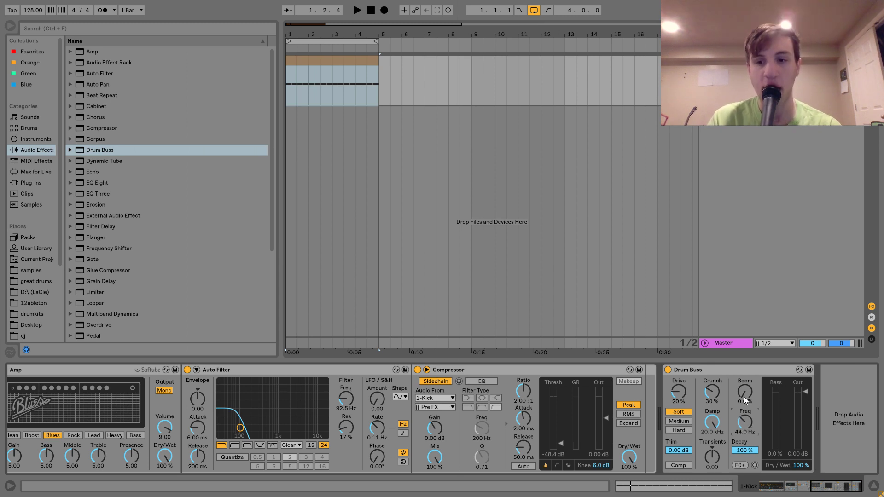
pyautogui.press('space')
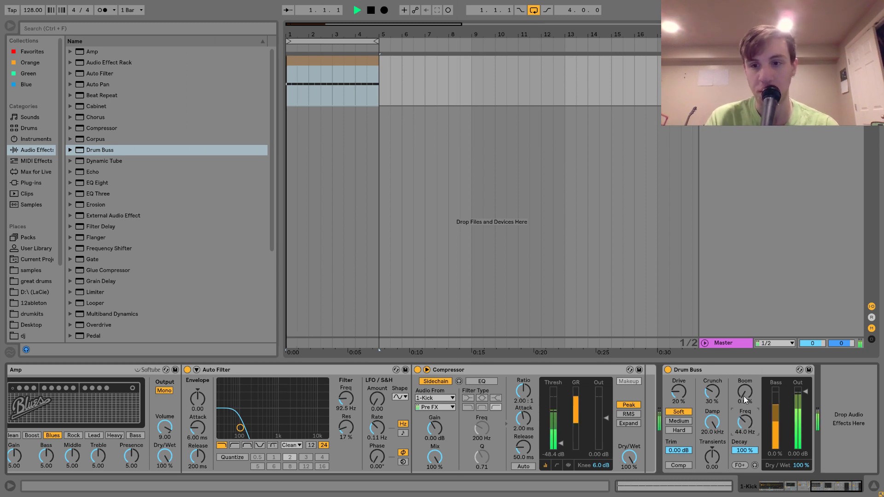
pyautogui.moveTo(745, 396); pyautogui.dragTo(744, 364)
pyautogui.press('space')
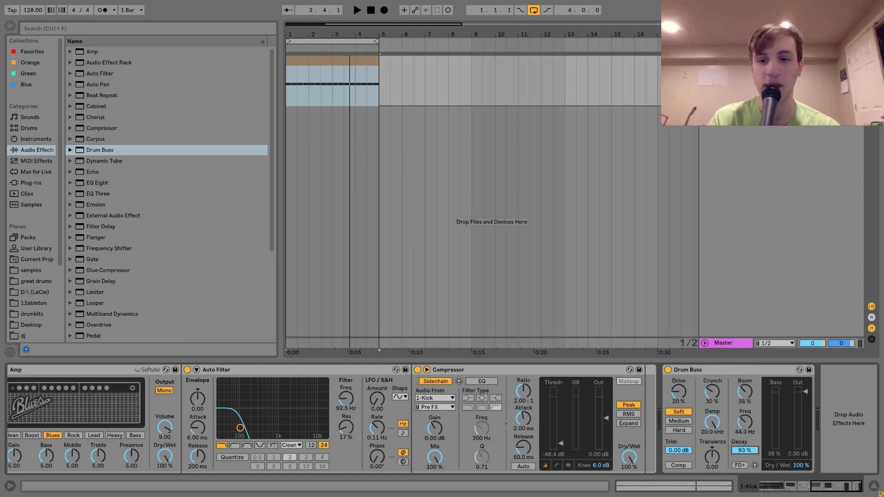
# Step: Reduce the Drum Buss Decay to 84 % and Boom to 25 % during playback
pyautogui.press('space')
pyautogui.moveTo(739, 451); pyautogui.dragTo(740, 455)
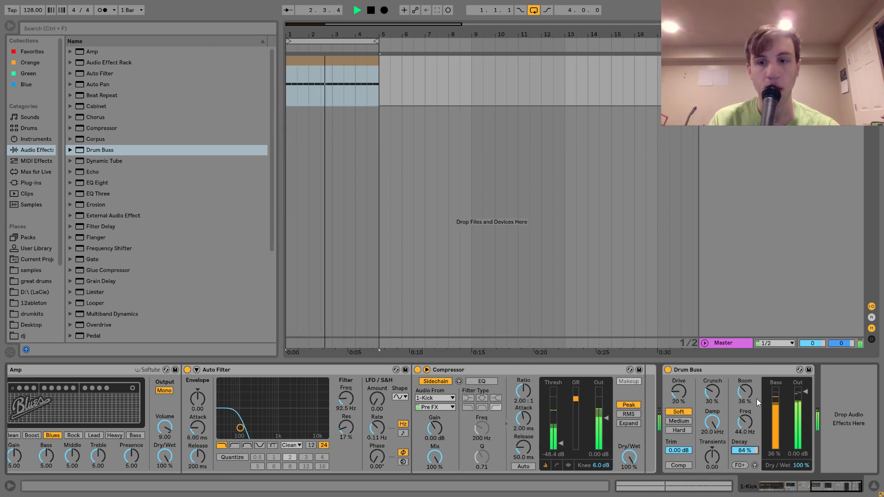
pyautogui.moveTo(750, 397); pyautogui.dragTo(750, 402)
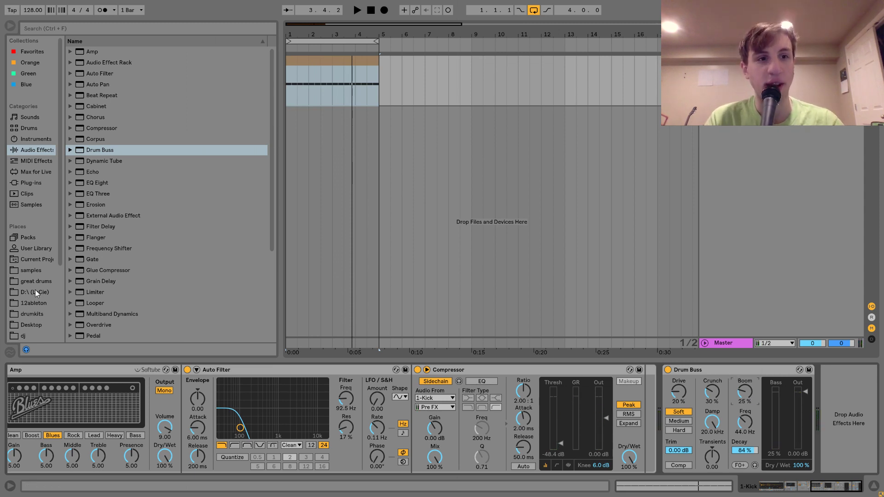
# Step: Add an EQ Eight after Drum Buss and cut band 2 by 2.85 dB at about 303 Hz with a Q of 3.92
pyautogui.doubleClick(95, 184)
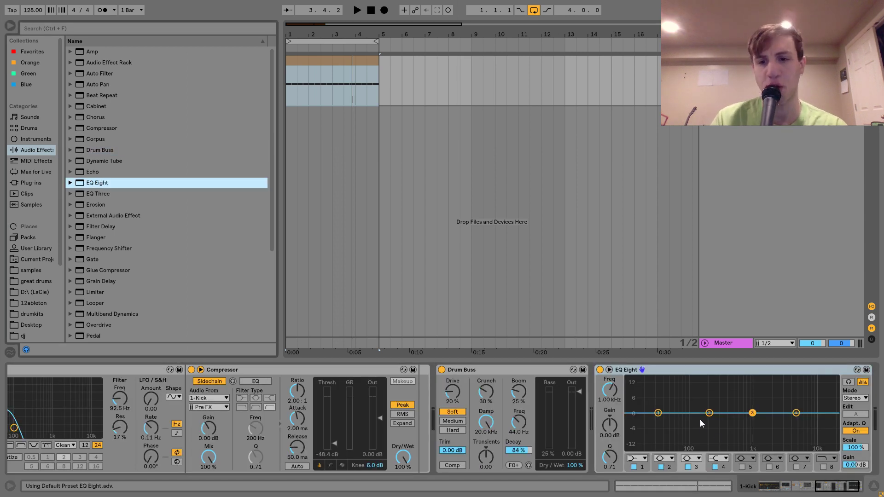
pyautogui.moveTo(709, 414); pyautogui.dragTo(721, 420)
pyautogui.press('space')
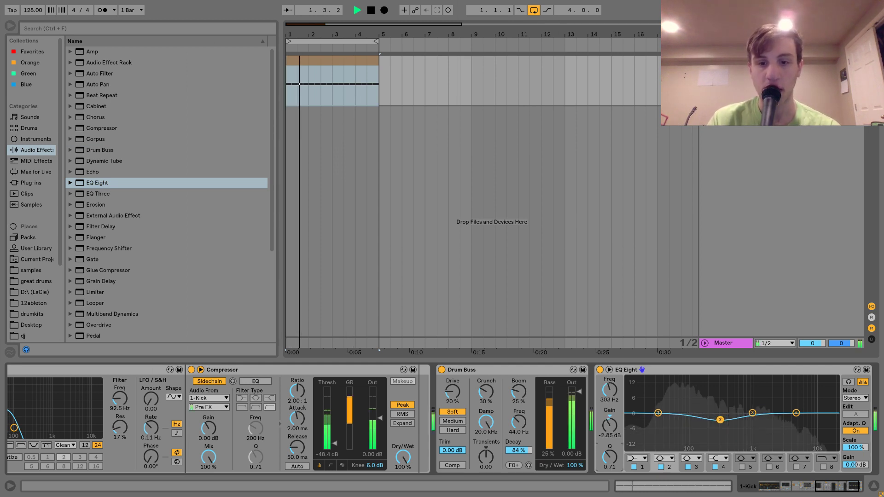
pyautogui.moveTo(610, 457); pyautogui.dragTo(610, 430)
pyautogui.click(783, 372)
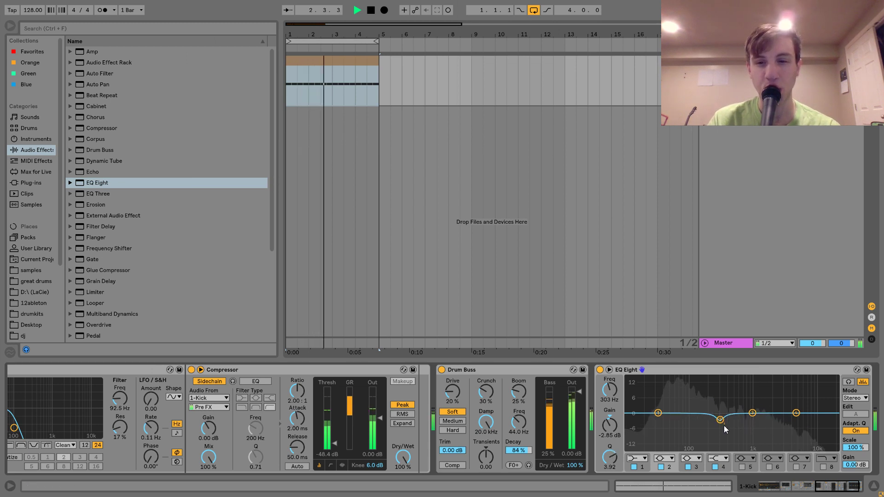
# Step: Deepen the EQ Eight band 2 cut to -6.57 dB at 255 Hz with a Q of 2.03 and audition it
pyautogui.moveTo(720, 419); pyautogui.dragTo(716, 429)
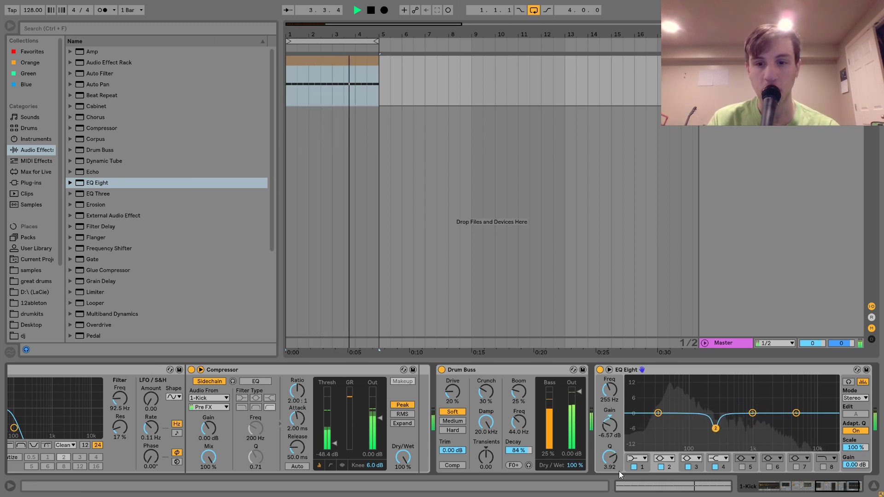
pyautogui.moveTo(609, 457); pyautogui.dragTo(610, 467)
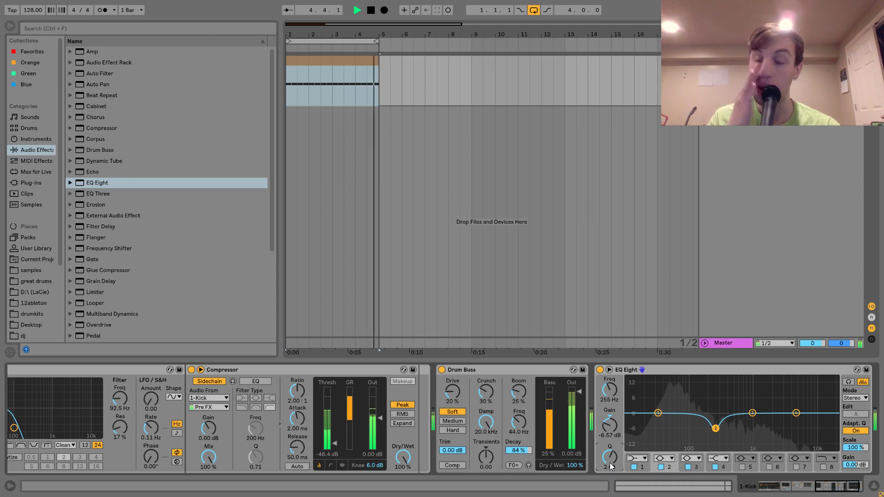
pyautogui.press('space')
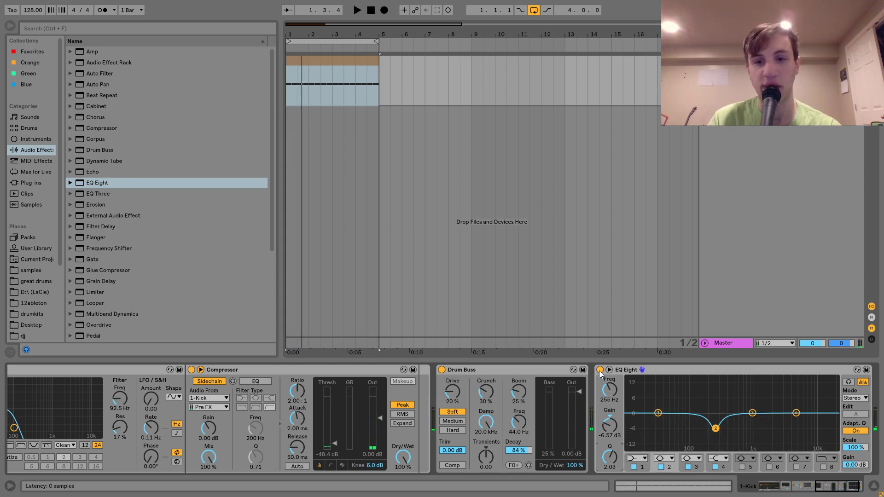
pyautogui.press('space')
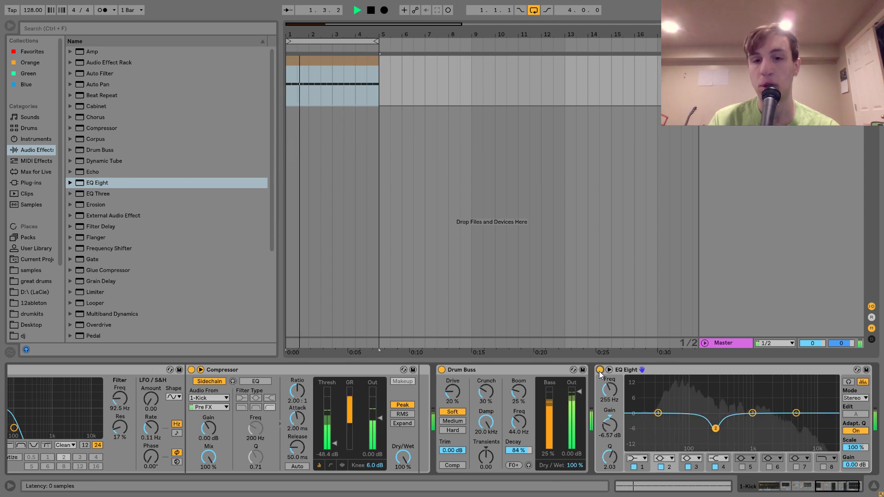
pyautogui.press('space')
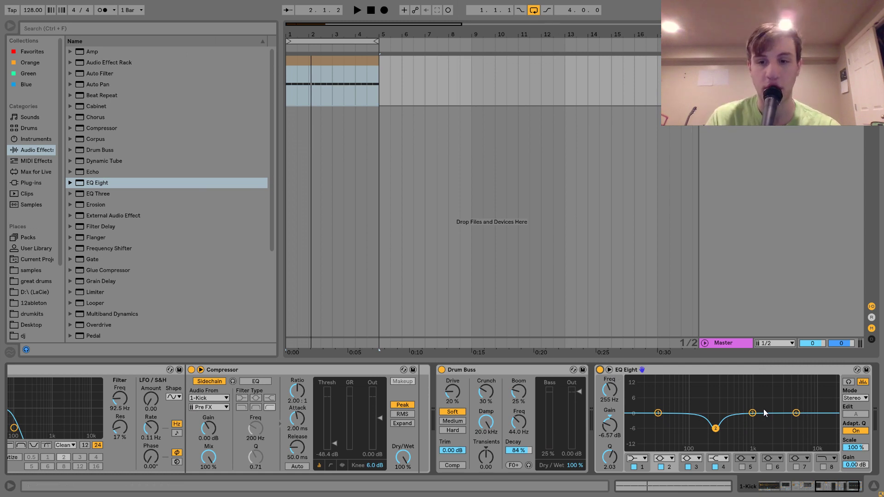
# Step: Boost EQ Eight band 3 by 3.84 dB at 774 Hz with a Q of 2.03 while auditioning
pyautogui.moveTo(753, 413); pyautogui.dragTo(746, 404)
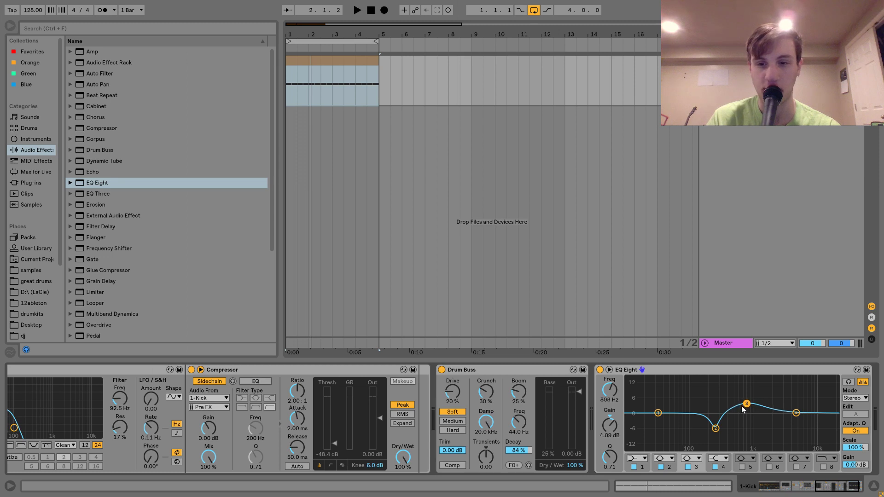
pyautogui.moveTo(611, 458); pyautogui.dragTo(610, 442)
pyautogui.press('space')
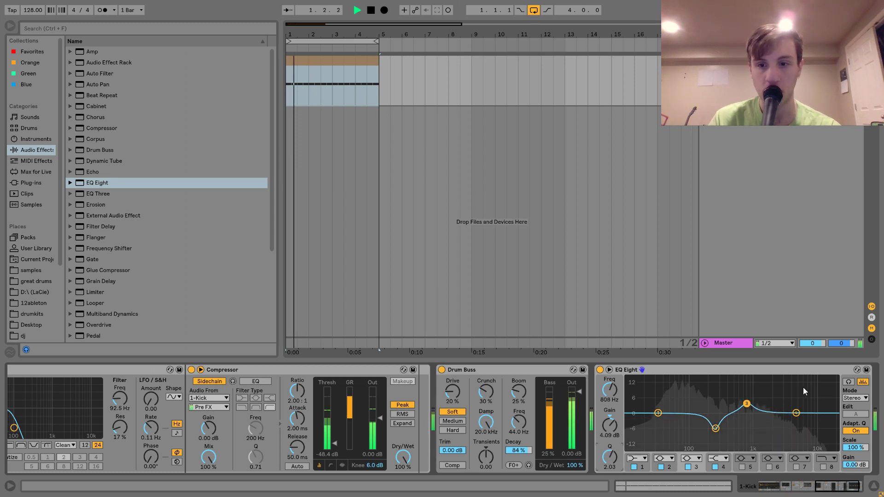
pyautogui.moveTo(747, 404)
pyautogui.mouseDown()
pyautogui.moveTo(743, 386)
pyautogui.moveTo(758, 396)
pyautogui.moveTo(728, 397)
pyautogui.moveTo(746, 405)
pyautogui.mouseUp()
pyautogui.press('space')
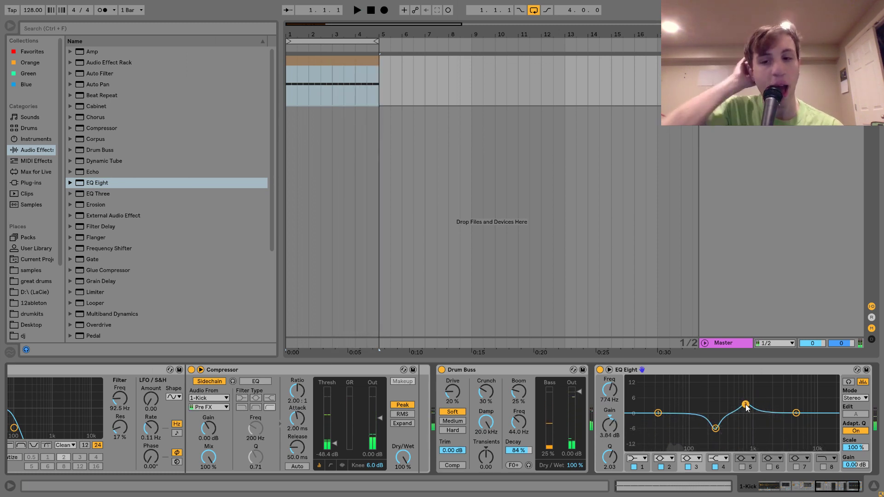
# Step: Compare playback with band 3 bypassed and active, and adjust its boost to 3.35 dB at 726 Hz
pyautogui.click(688, 468)
pyautogui.press('space')
pyautogui.click(688, 468)
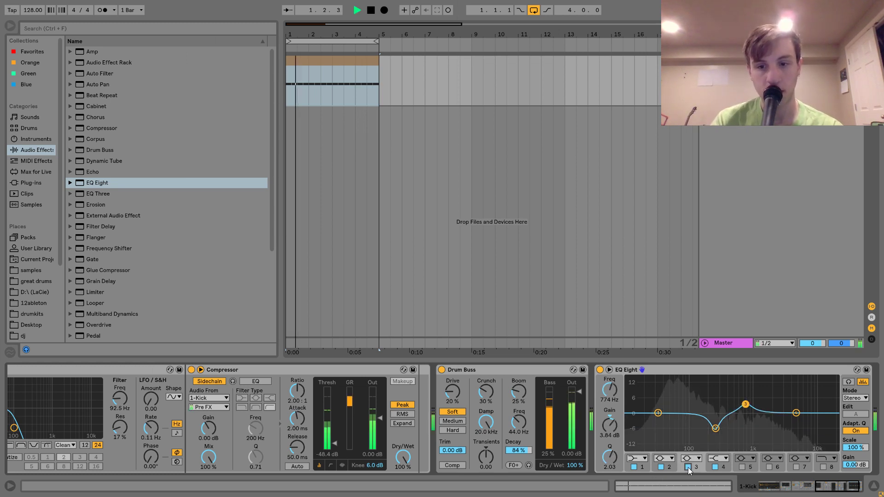
pyautogui.click(688, 468)
pyautogui.click(688, 468)
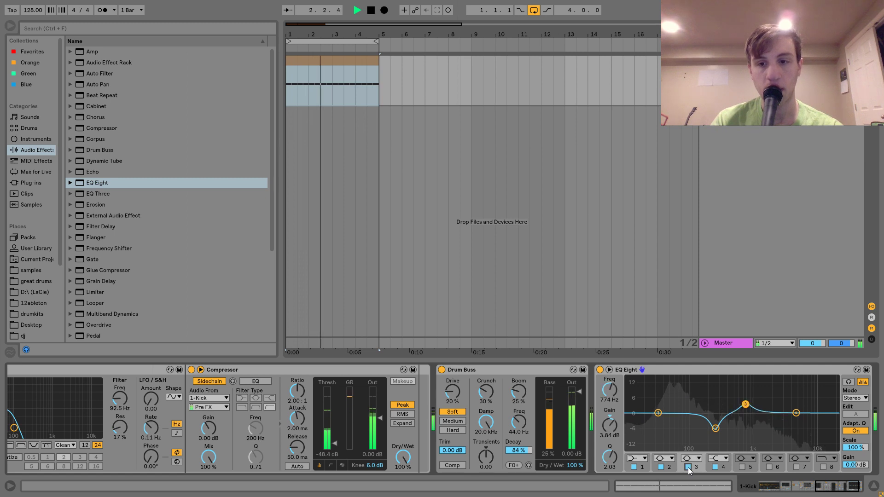
pyautogui.moveTo(749, 407); pyautogui.dragTo(747, 409)
pyautogui.press('space')
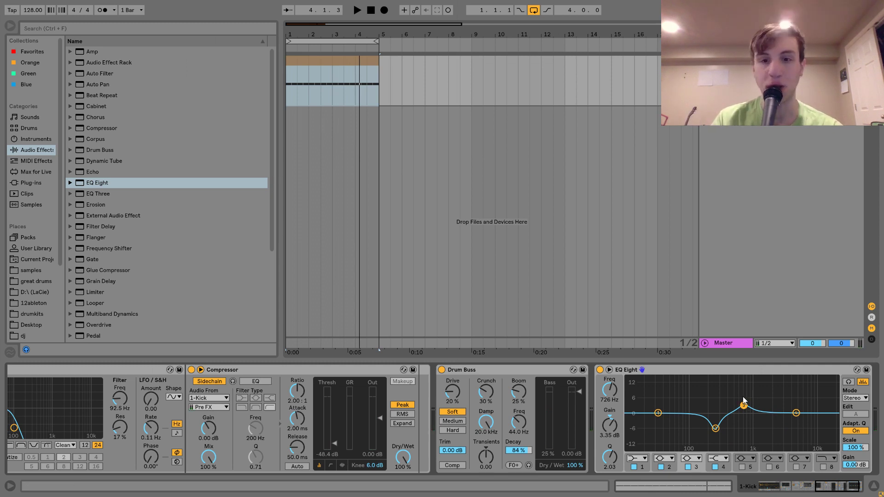
# Step: Boost EQ Eight band 4 by 2.85 dB at 5.05 kHz and band 1 by 3.10 dB at 51.6 Hz
pyautogui.moveTo(796, 414)
pyautogui.mouseDown()
pyautogui.moveTo(795, 388)
pyautogui.moveTo(798, 410)
pyautogui.mouseUp()
pyautogui.press('space')
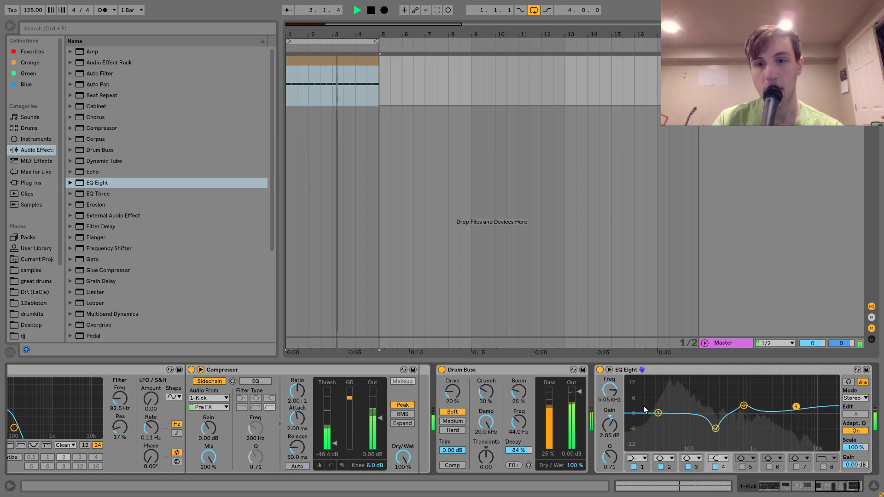
pyautogui.press('space')
pyautogui.moveTo(659, 417); pyautogui.dragTo(673, 406)
pyautogui.press('space')
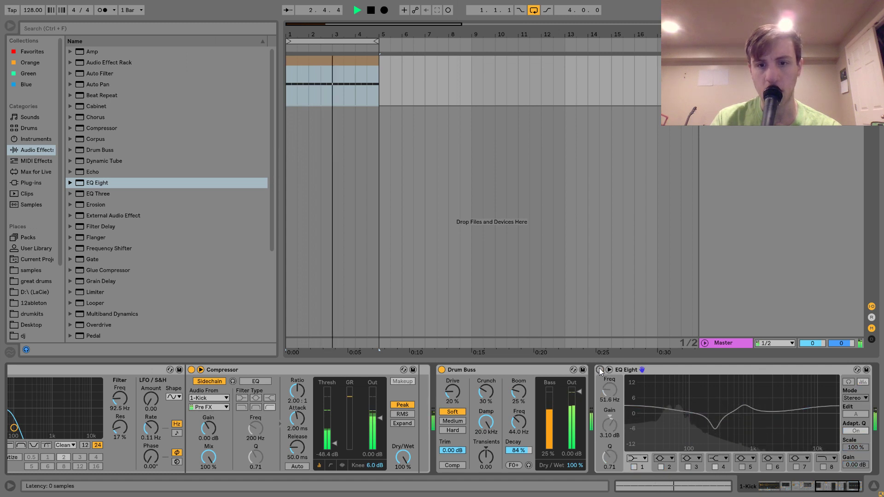
# Step: Audition the full EQ curve and set the band 3 boost to 2.85 dB at 612 Hz
pyautogui.press('space')
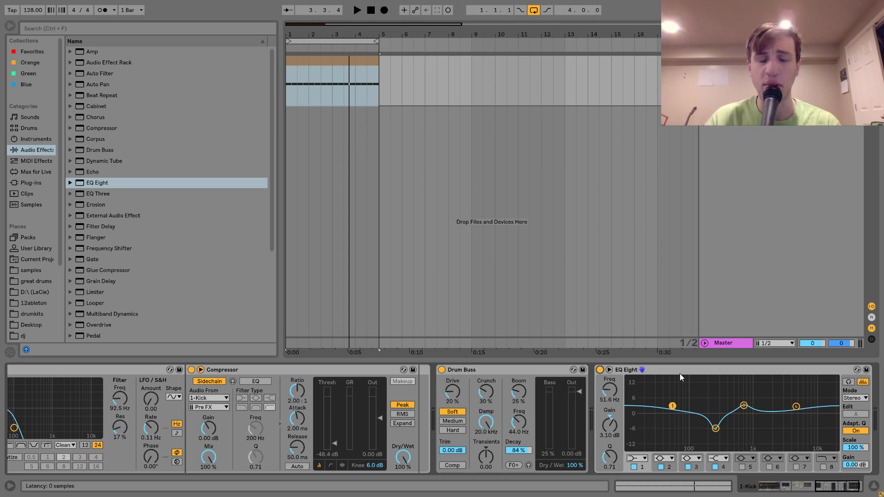
pyautogui.press('space')
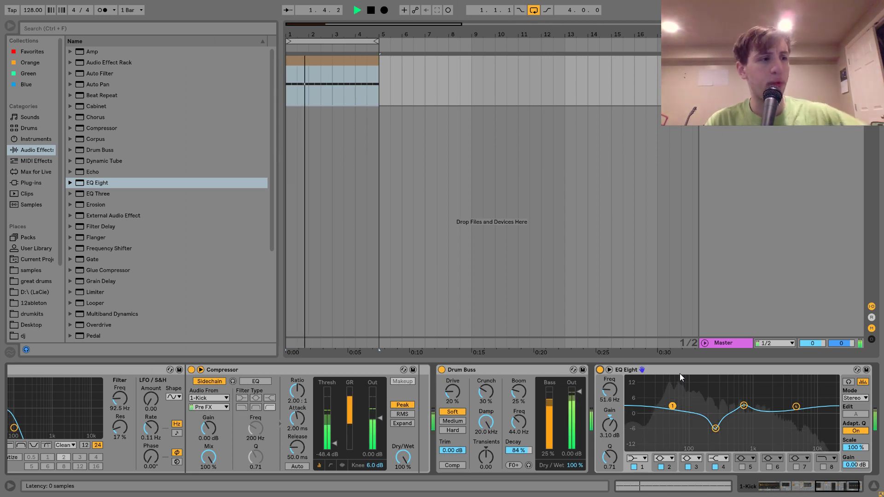
pyautogui.moveTo(744, 406)
pyautogui.mouseDown()
pyautogui.moveTo(753, 409)
pyautogui.moveTo(740, 407)
pyautogui.mouseUp()
pyautogui.press('space')
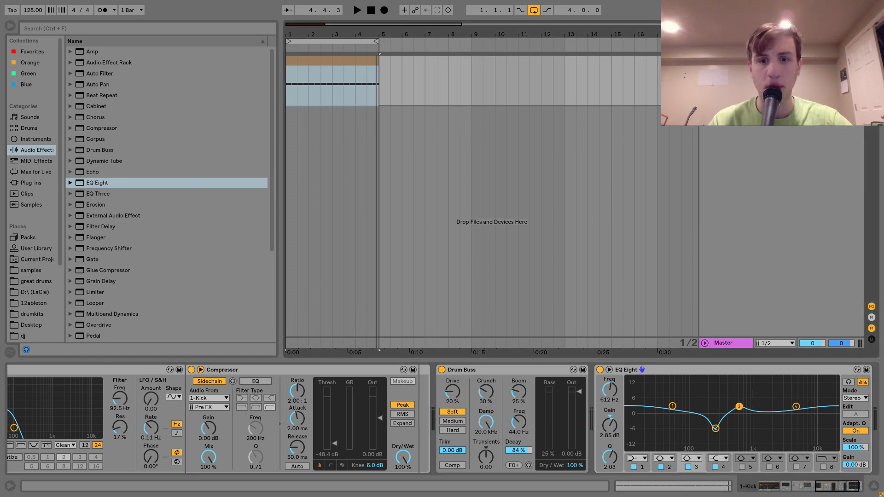
# Step: Insert a new MIDI track below the kick and load the Wavetable instrument on it
pyautogui.hotkey('ctrl', 'shift', 't')
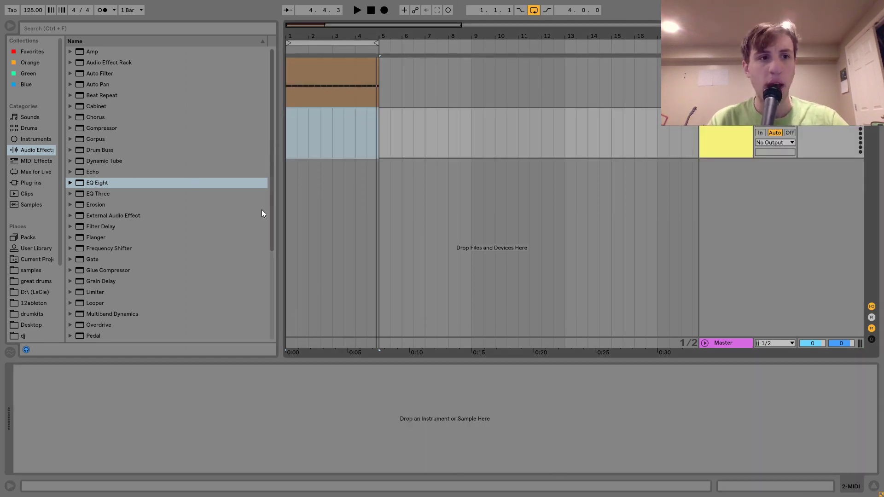
pyautogui.click(45, 136)
pyautogui.click(103, 171)
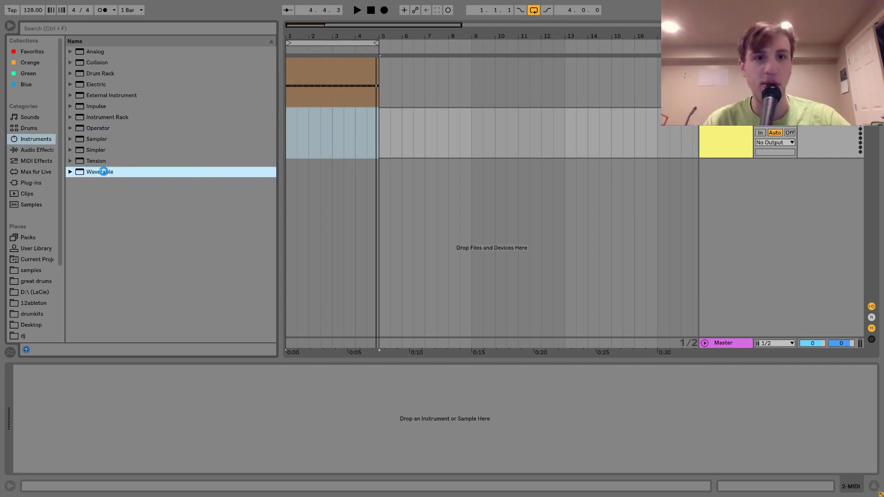
pyautogui.doubleClick(104, 172)
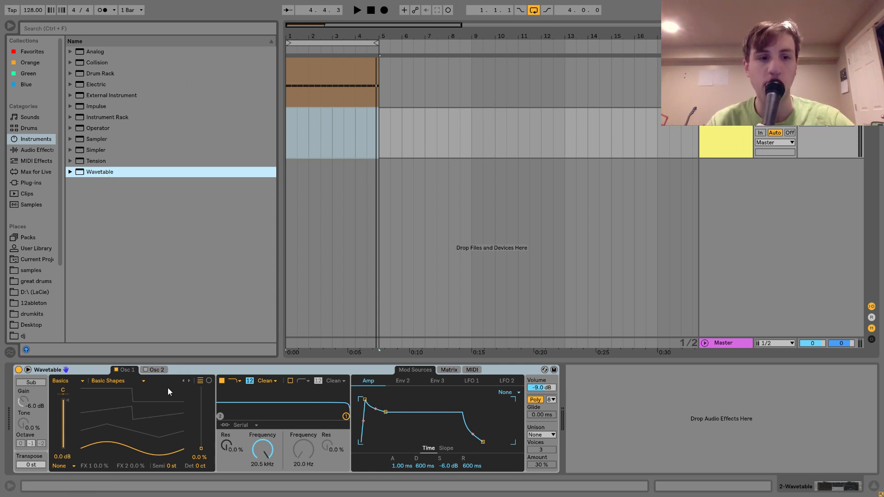
# Step: Set Osc 1 position to 68 %, shape the amp envelope to 0 ms attack, 6.38 ms decay, 0.0 dB sustain and 397 ms release, and adjust track volume
pyautogui.moveTo(147, 416); pyautogui.dragTo(147, 387)
pyautogui.moveTo(85, 410); pyautogui.dragTo(86, 409)
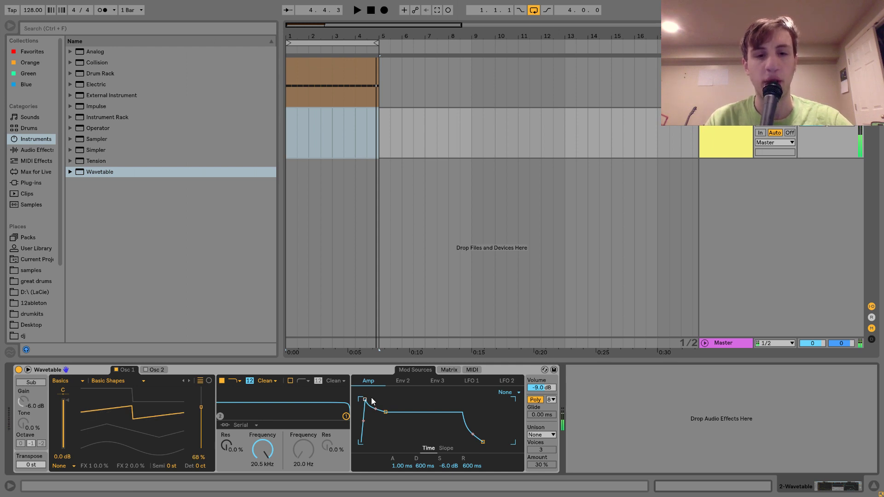
pyautogui.moveTo(366, 400); pyautogui.dragTo(368, 399)
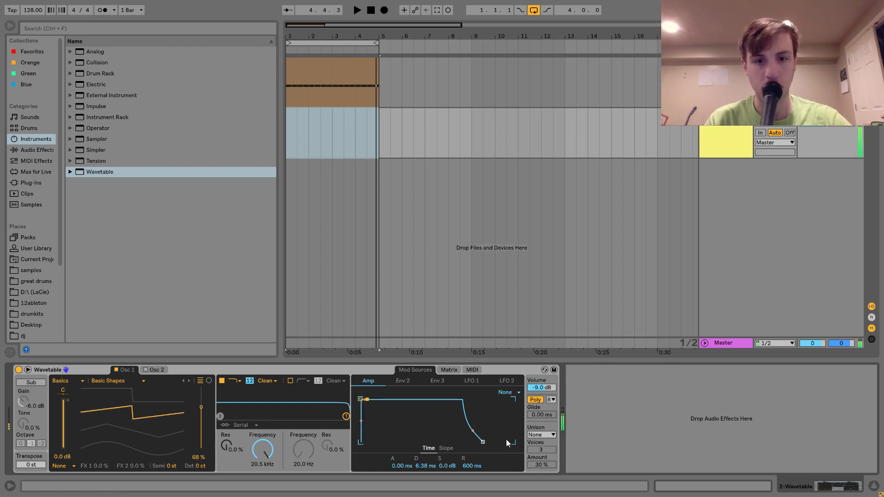
pyautogui.moveTo(484, 443); pyautogui.dragTo(482, 442)
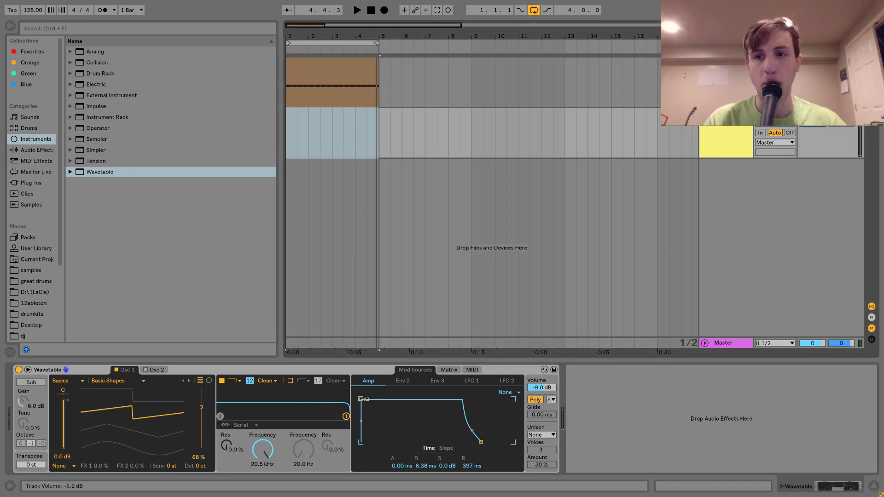
pyautogui.moveTo(813, 123); pyautogui.dragTo(813, 127)
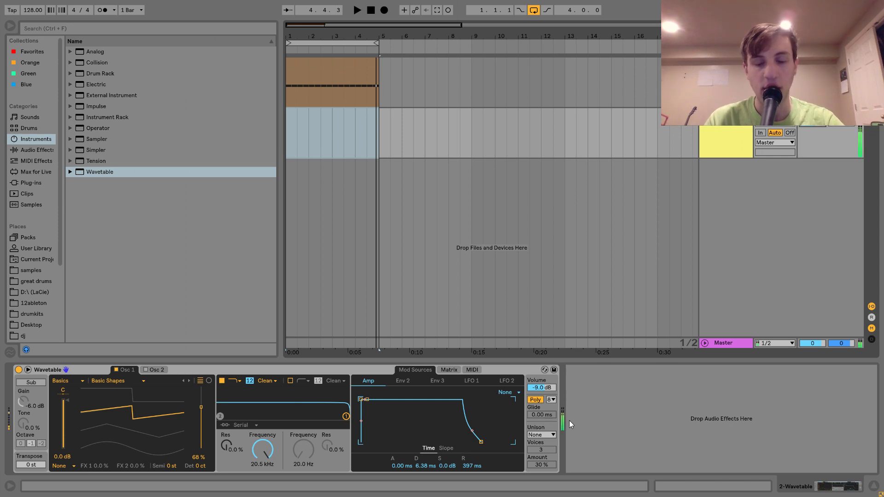
# Step: Set Wavetable's unison to Classic with 8 voices and 48 % amount, and shorten the amp release to 45.0 ms
pyautogui.click(537, 436)
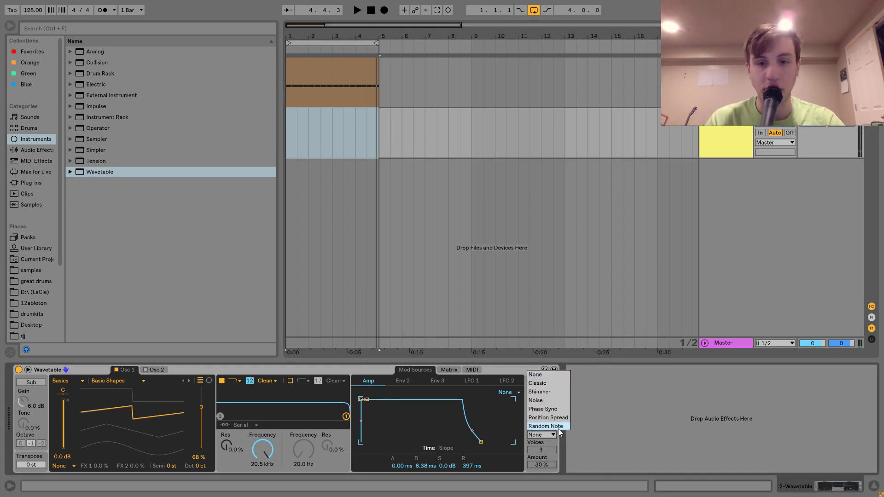
pyautogui.click(543, 381)
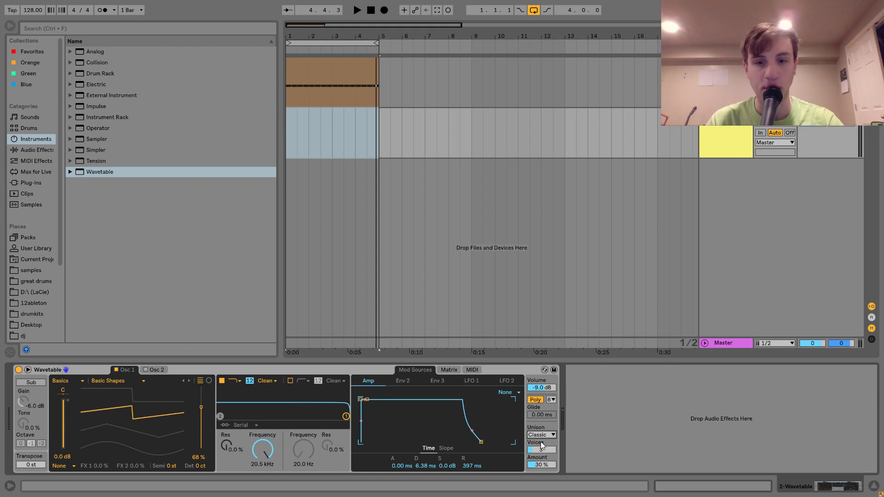
pyautogui.moveTo(537, 455)
pyautogui.mouseDown()
pyautogui.moveTo(548, 451)
pyautogui.moveTo(543, 467)
pyautogui.mouseUp()
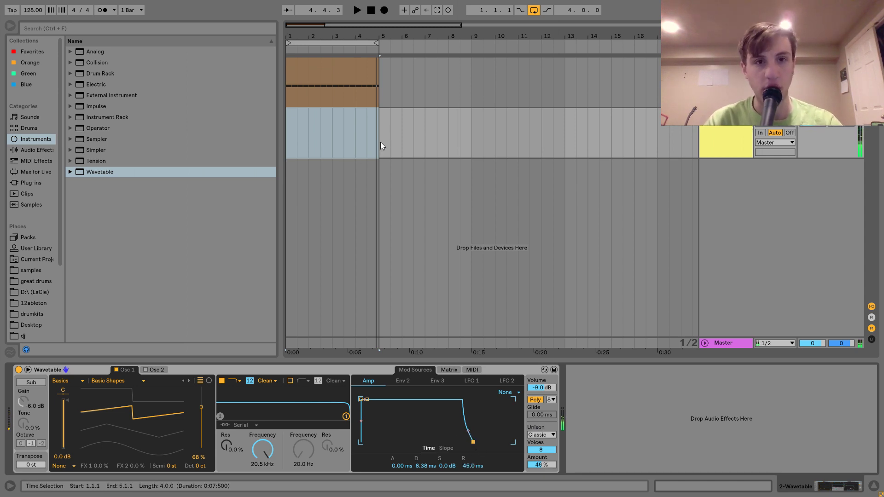
# Step: Create a four-bar MIDI clip on the Wavetable track with sixteenth notes F2 at 1.1.4 and G3 at 1.2.2
pyautogui.click(352, 148)
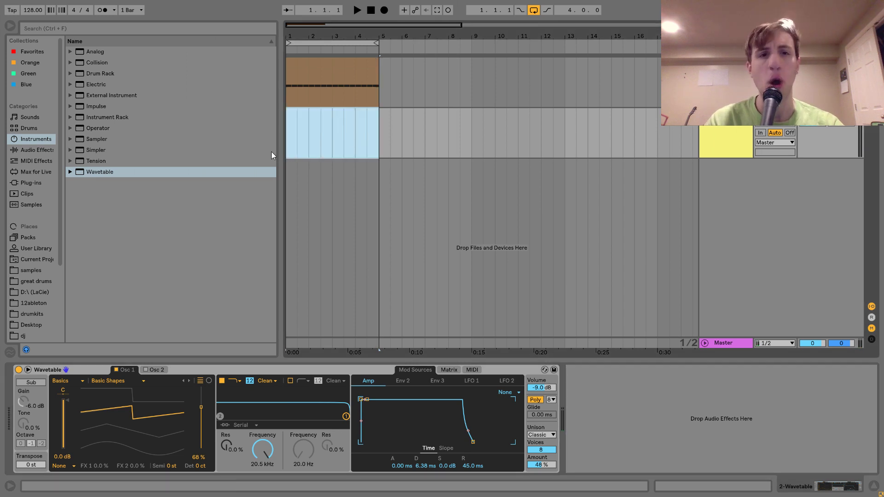
pyautogui.hotkey('ctrl', 'shift', 'm')
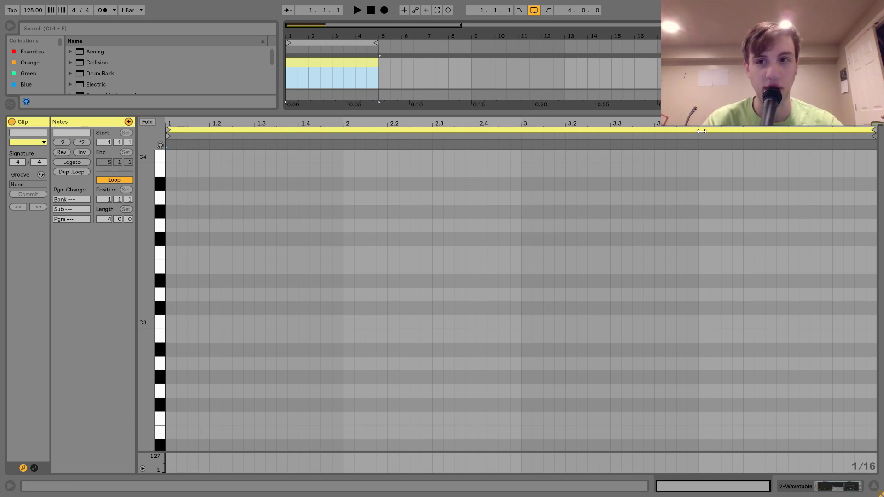
pyautogui.doubleClick(204, 419)
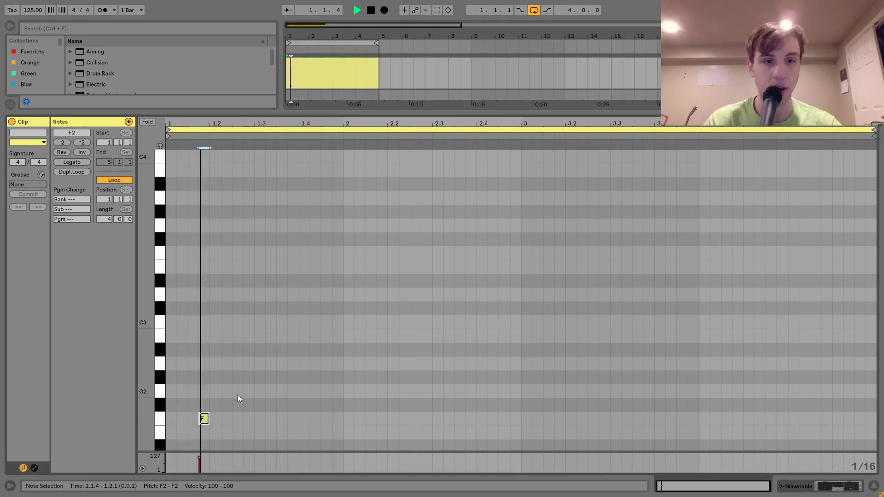
pyautogui.doubleClick(226, 392)
pyautogui.press('space')
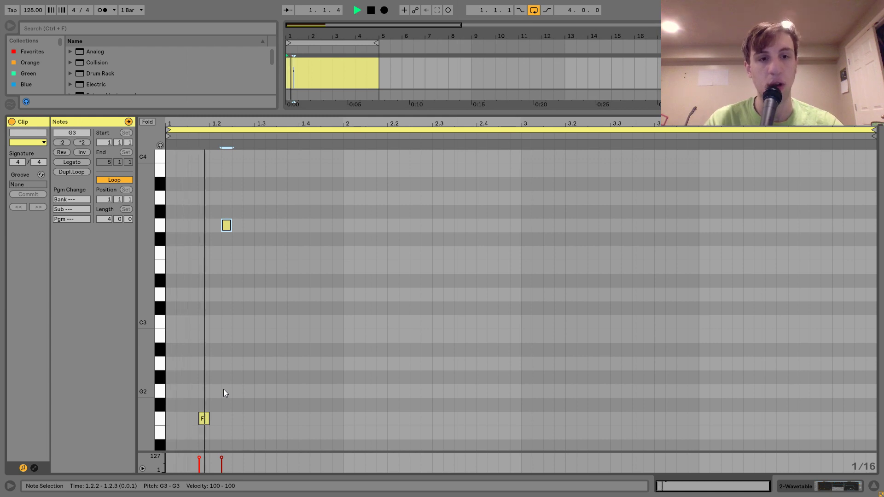
# Step: Duplicate the G3 note, place the copy on G#3 at 1.2.4 and play the clip
pyautogui.press('space')
pyautogui.hotkey('ctrl', 'd')
pyautogui.press('Up')
pyautogui.press('Right')
pyautogui.press('space')
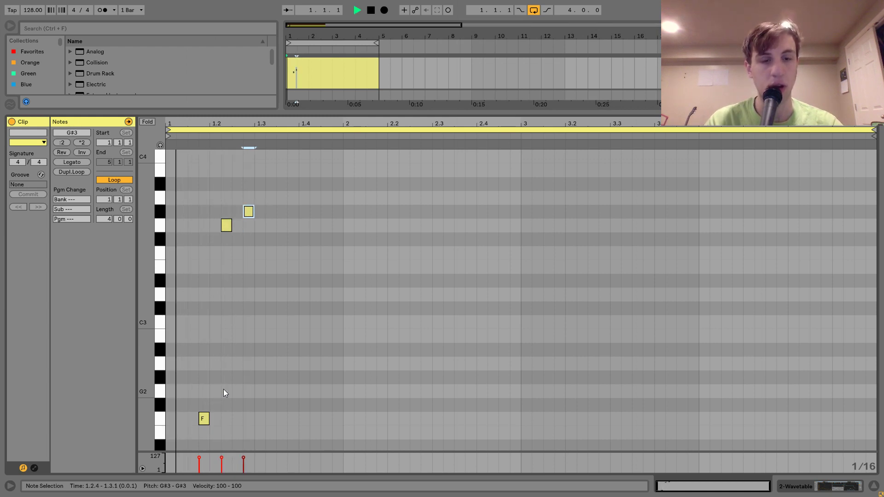
# Step: Duplicate the G#3 note and place the copy on C3 at 1.3.2, auditioning pitches during playback
pyautogui.hotkey('ctrl', 'd')
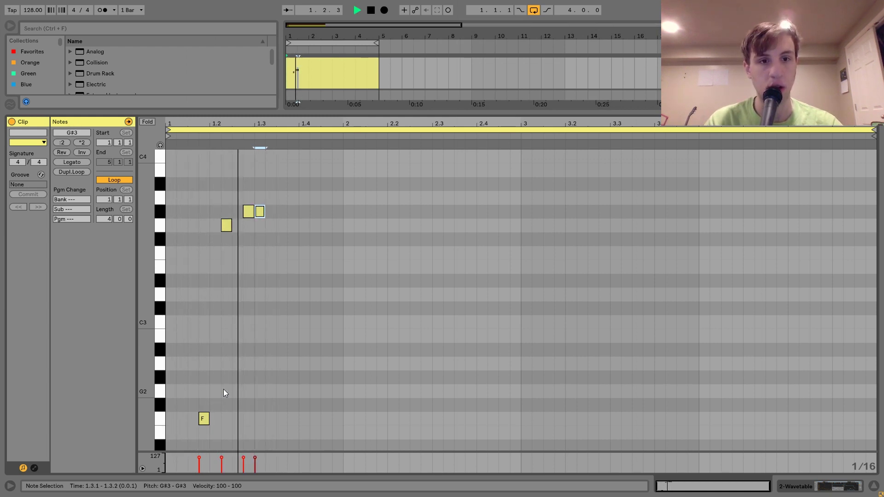
pyautogui.press('Right')
pyautogui.press('Down')
pyautogui.press('Down')
pyautogui.press('Down')
pyautogui.press('Down')
pyautogui.press('Down')
pyautogui.press('Down')
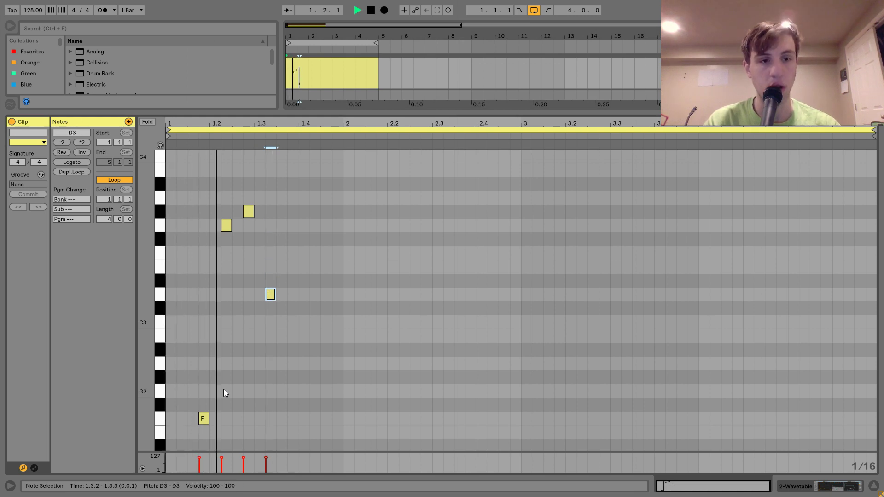
pyautogui.press('space')
pyautogui.press('Down')
pyautogui.press('space')
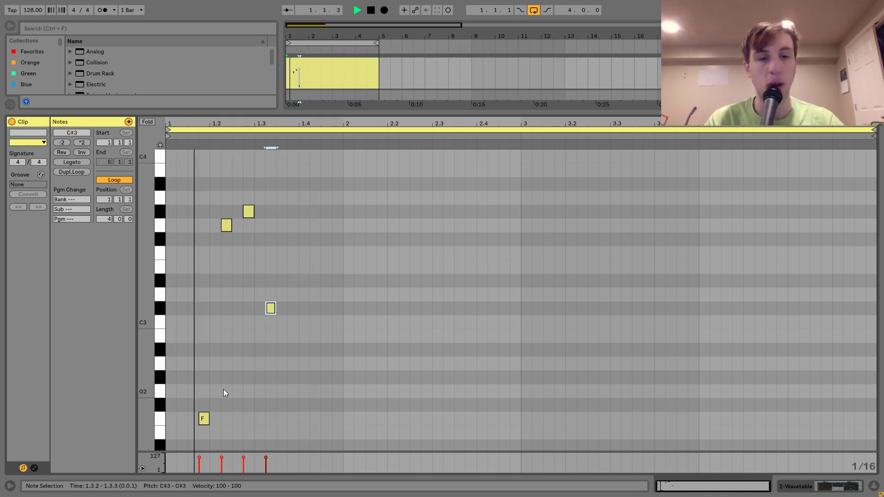
pyautogui.press('Down')
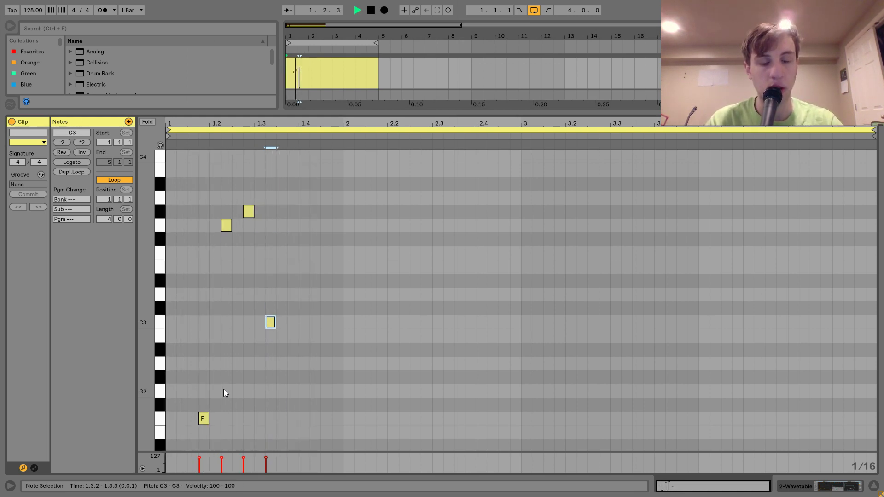
# Step: Try extending the C3, F2, G3 and G#3 notes in the first bar to eighth notes
pyautogui.hotkey('shift', 'Right')
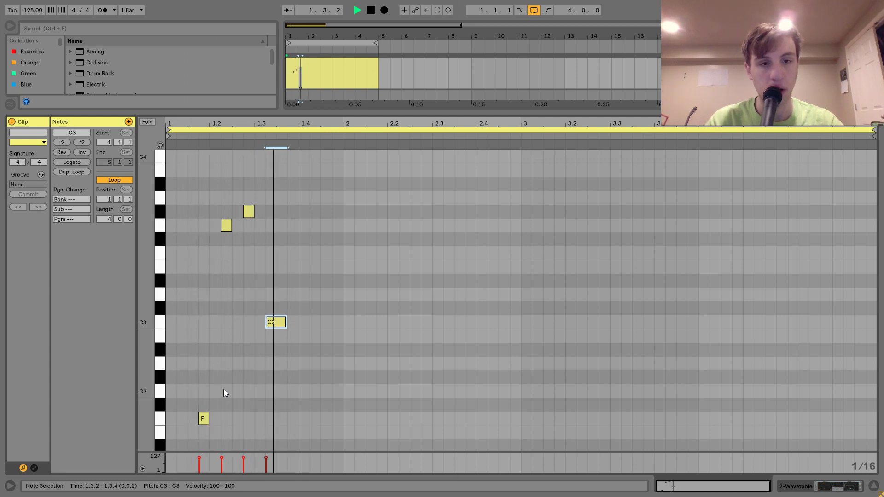
pyautogui.press('space')
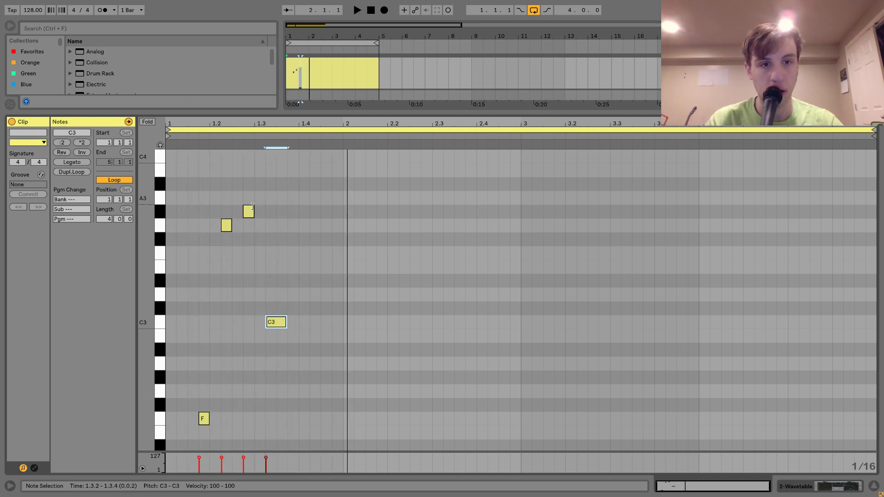
pyautogui.click(206, 421)
pyautogui.hotkey('shift', 'Right')
pyautogui.moveTo(228, 240); pyautogui.dragTo(254, 195)
pyautogui.hotkey('shift', 'Down')
pyautogui.hotkey('shift', 'Up')
pyautogui.hotkey('shift', 'Right')
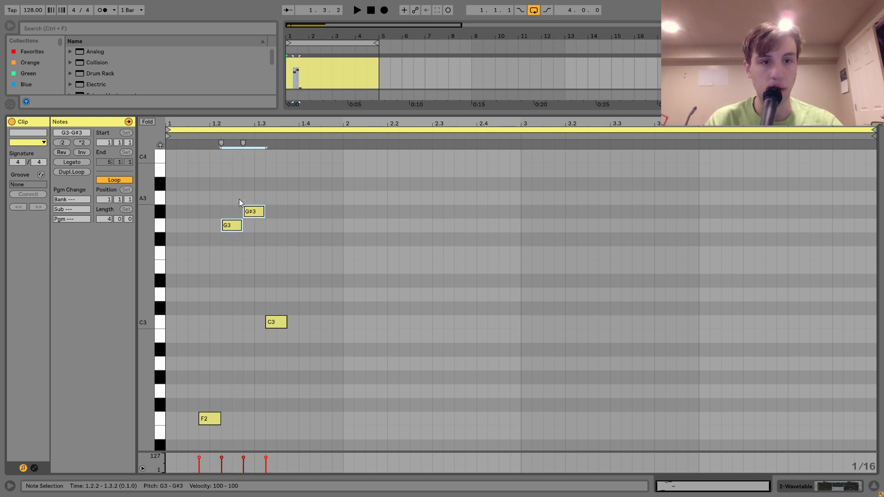
# Step: Shorten all four notes together to sixteenth notes and audition the clip
pyautogui.hotkey('ctrl', 'a')
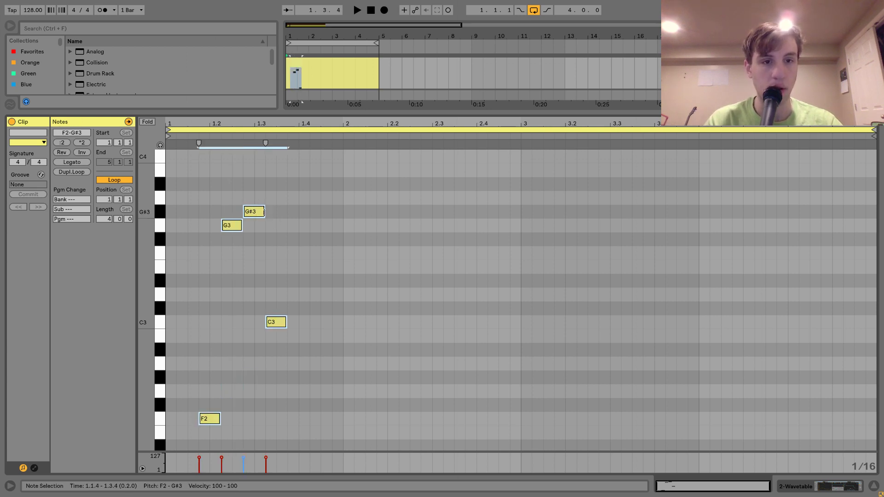
pyautogui.moveTo(265, 211); pyautogui.dragTo(257, 208)
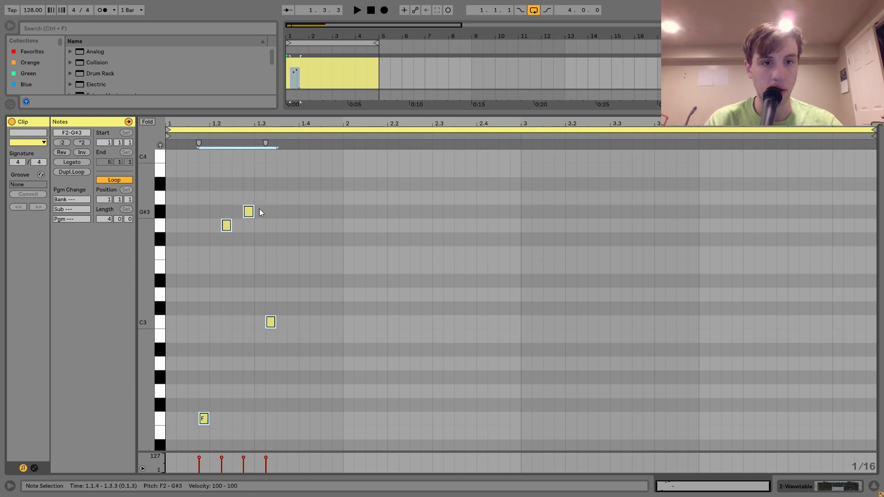
pyautogui.press('space')
pyautogui.press('space')
# Step: Lengthen all four notes together to slightly less than an eighth note and audition the clip
pyautogui.click(252, 213)
pyautogui.hotkey('ctrl', 'a')
pyautogui.moveTo(254, 207); pyautogui.dragTo(261, 210)
pyautogui.press('space')
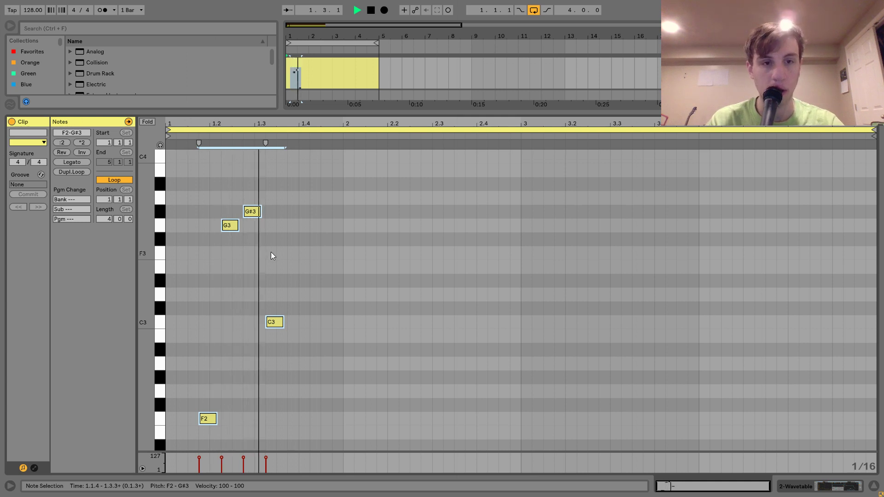
pyautogui.press('space')
# Step: Shorten the G#3 note at 1.2.4 to less than a sixteenth and add a similarly short A#3 at 1.3.1, auditioning the result
pyautogui.click(253, 197)
pyautogui.click(253, 212)
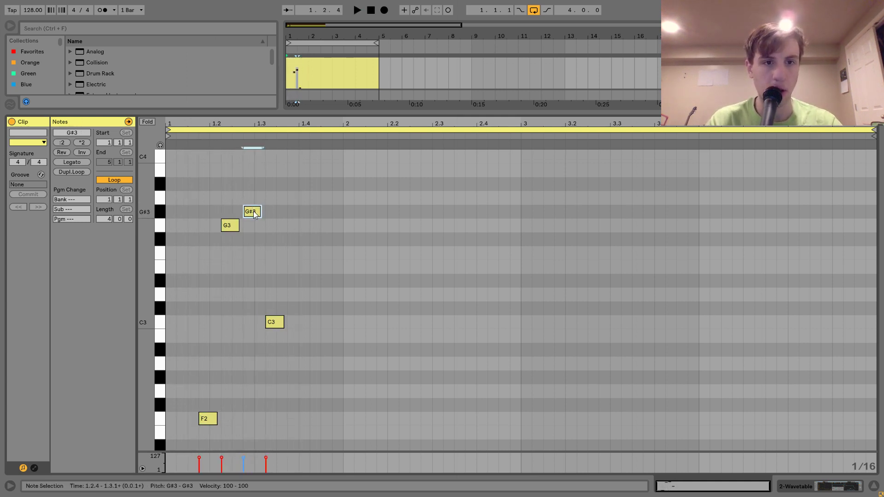
pyautogui.hotkey('shift', 'Left')
pyautogui.press('space')
pyautogui.doubleClick(261, 184)
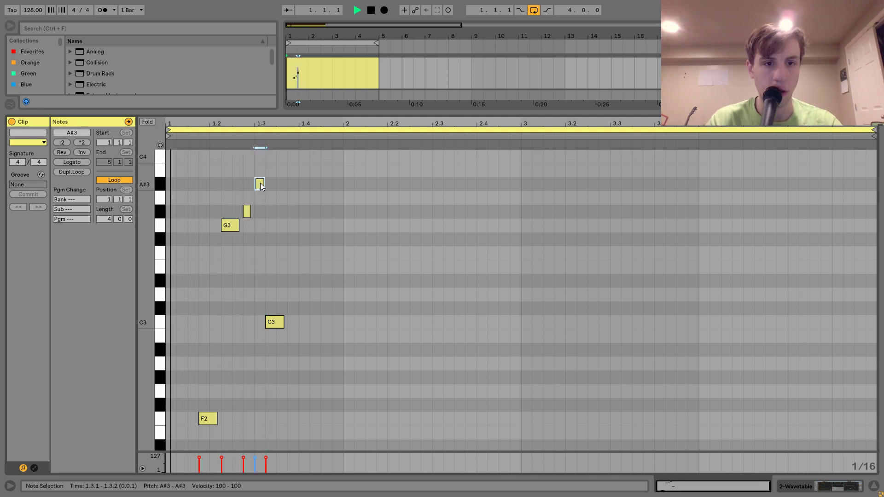
pyautogui.moveTo(264, 181); pyautogui.dragTo(261, 183)
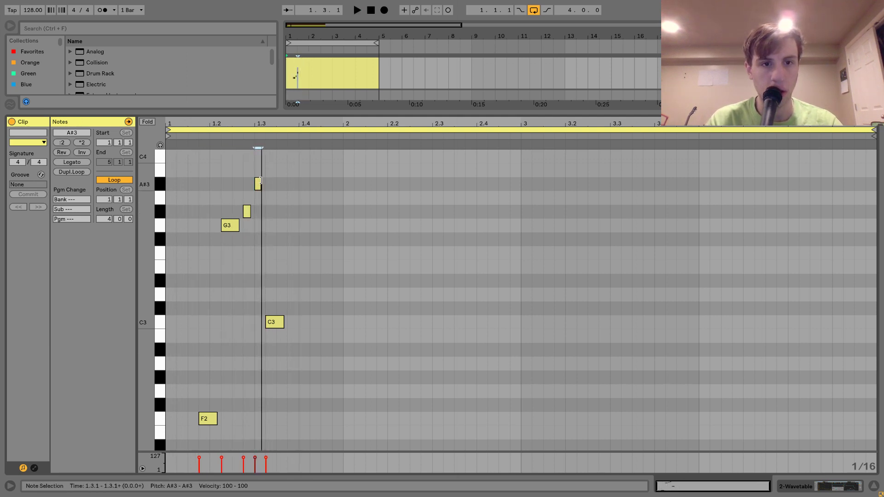
pyautogui.press('space')
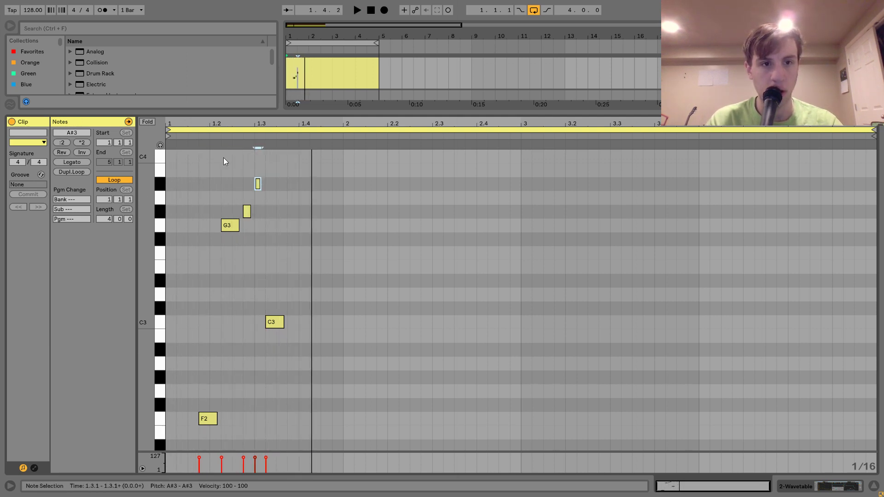
# Step: Add a sixteenth A#3 at 1.3.2, try it at 1.3.4, and place it at 1.3.1 over the shorter A#3
pyautogui.doubleClick(266, 182)
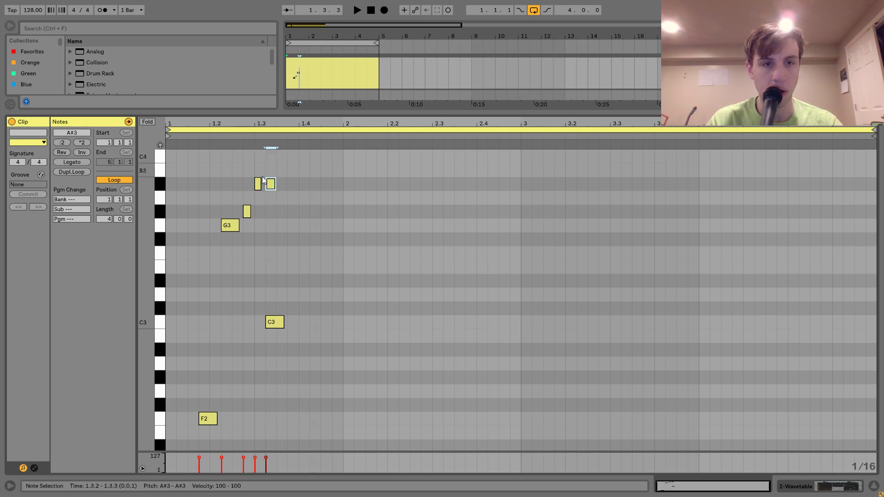
pyautogui.press('Right')
pyautogui.press('Right')
pyautogui.press('Right')
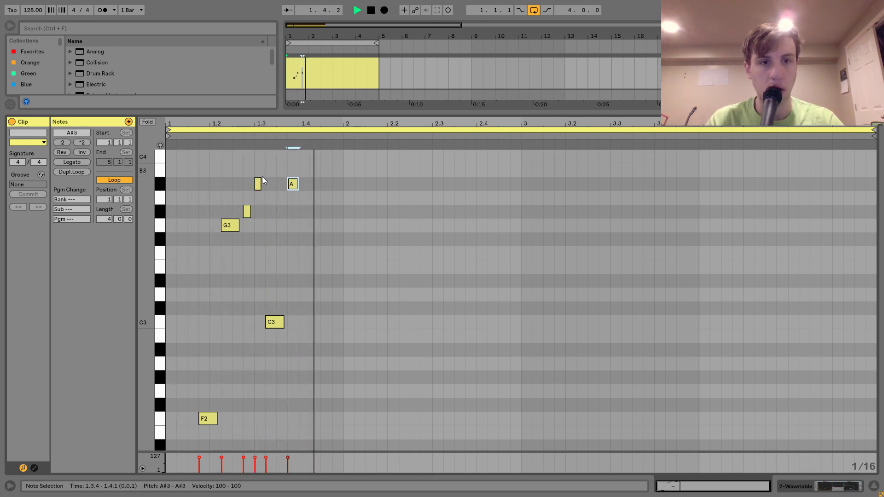
pyautogui.press('Left')
pyautogui.press('Left')
pyautogui.press('Left')
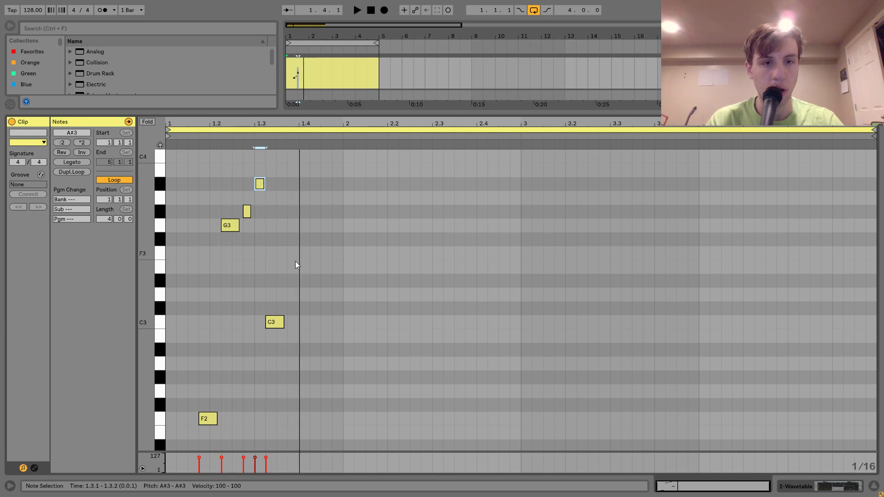
# Step: Add a sixteenth C#3 at 1.3.4 and duplicate the whole first bar into bar 2
pyautogui.doubleClick(293, 309)
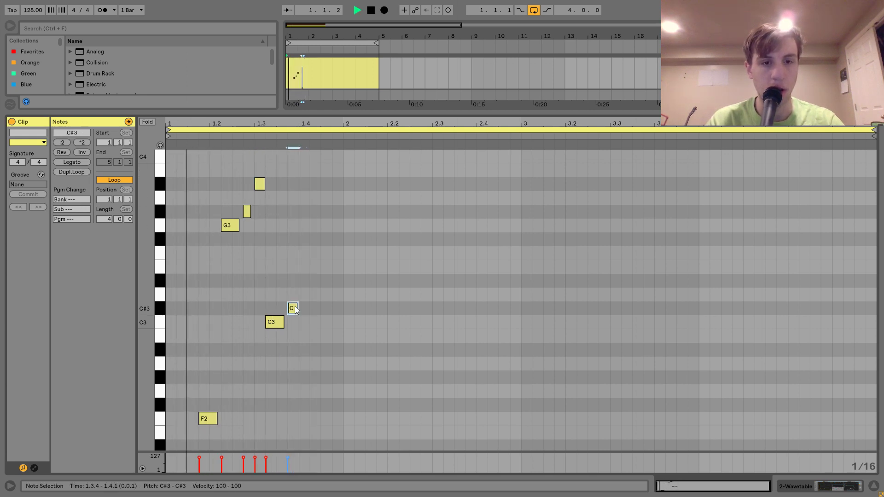
pyautogui.press('space')
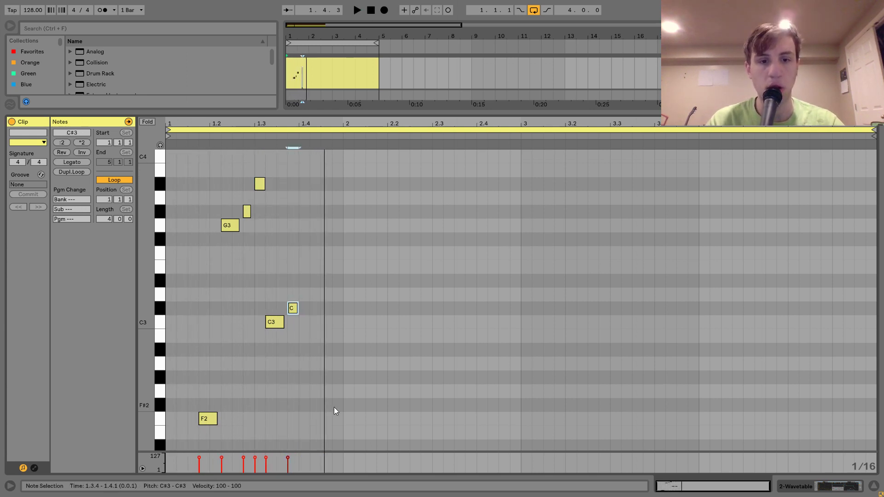
pyautogui.moveTo(341, 438); pyautogui.dragTo(168, 183)
pyautogui.hotkey('ctrl', 'd')
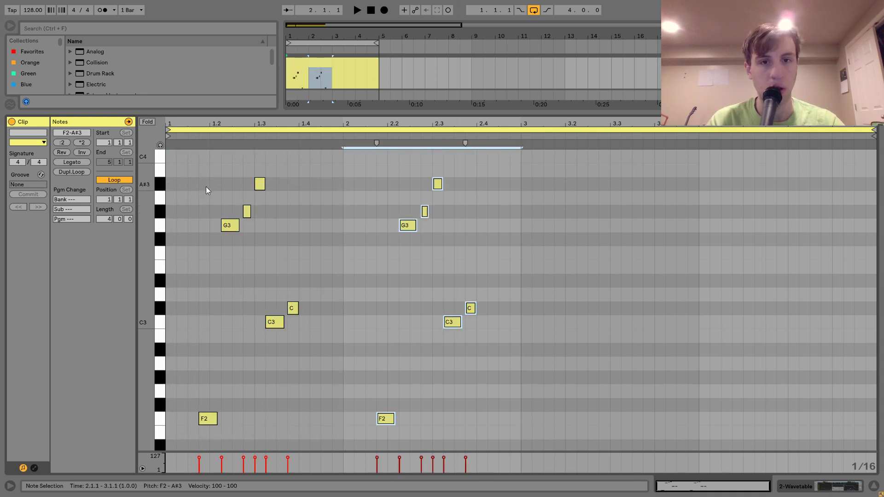
# Step: Delete the A#3 and C#3 notes from bar 1 and lengthen its G#3 to a full sixteenth
pyautogui.doubleClick(261, 185)
pyautogui.doubleClick(296, 307)
pyautogui.press('space')
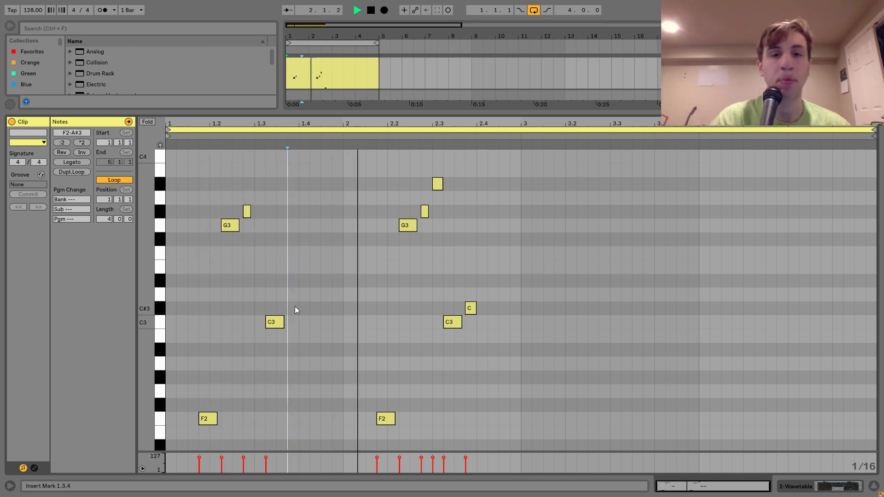
pyautogui.click(248, 210)
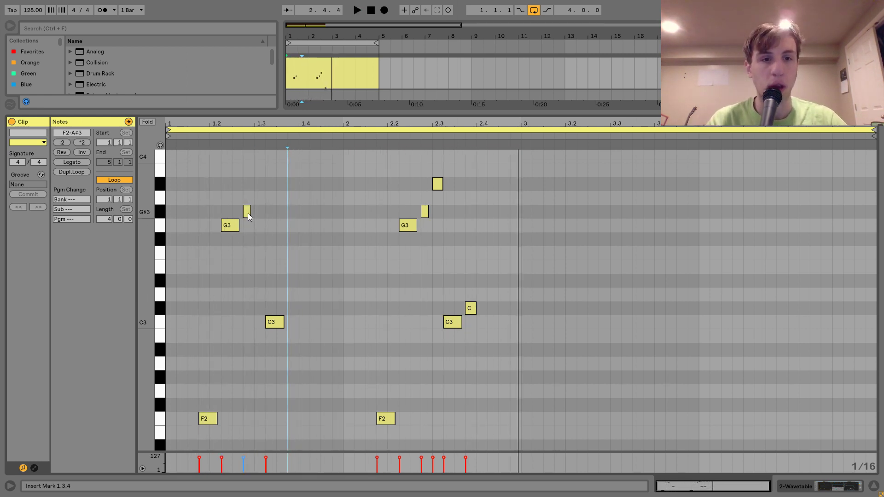
pyautogui.click(247, 214)
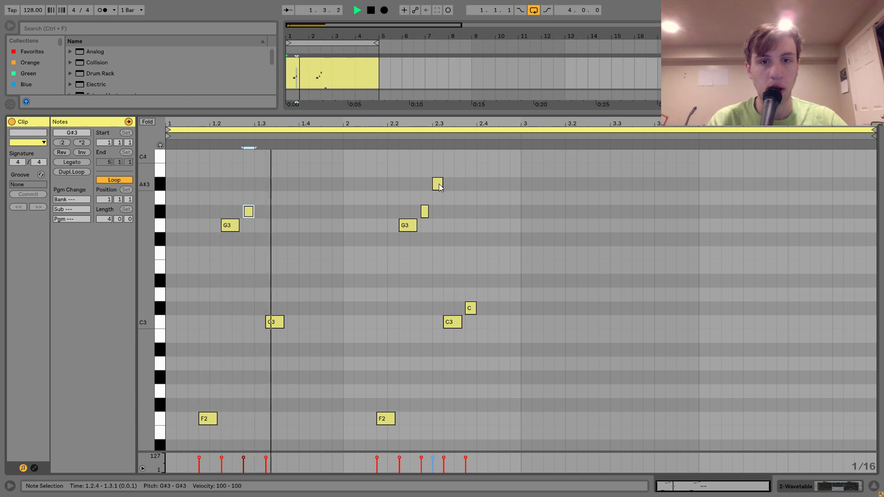
# Step: Move the A#3 in bar 2 to 2.3.3 and shorten the C3 at 2.3.2 to less than a sixteenth
pyautogui.click(439, 184)
pyautogui.press('Right')
pyautogui.press('Right')
pyautogui.press('Right')
pyautogui.press('Left')
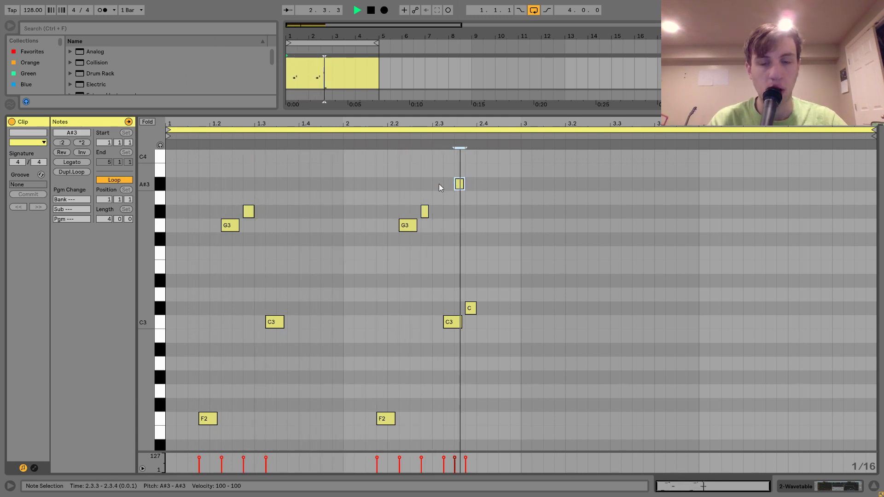
pyautogui.moveTo(461, 321); pyautogui.dragTo(455, 322)
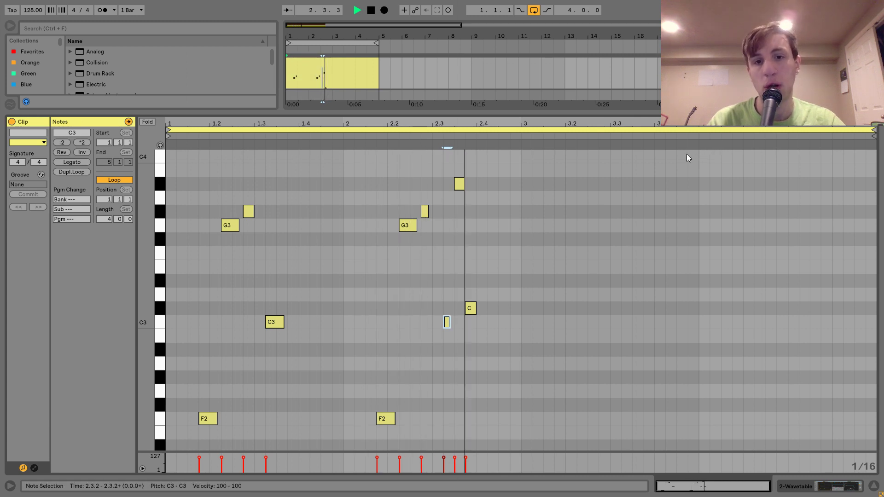
# Step: Duplicate the two-bar melody into bars 3 and 4, and add sixteenth C3 notes at 4.4.3 and 2.4.3
pyautogui.hotkey('ctrl', 'a')
pyautogui.hotkey('ctrl', 'd')
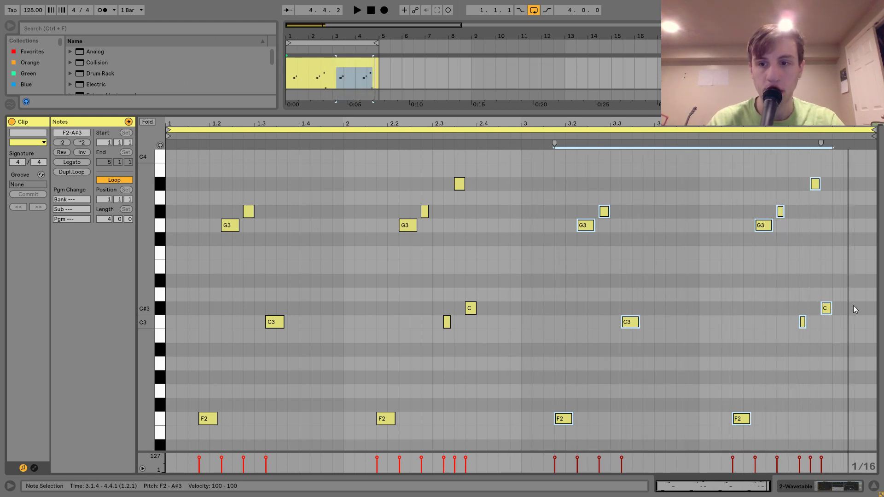
pyautogui.doubleClick(859, 322)
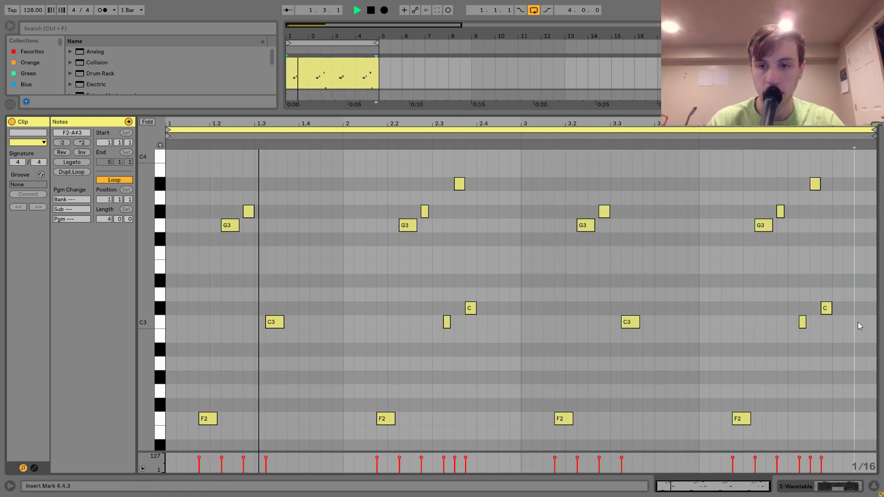
pyautogui.doubleClick(505, 321)
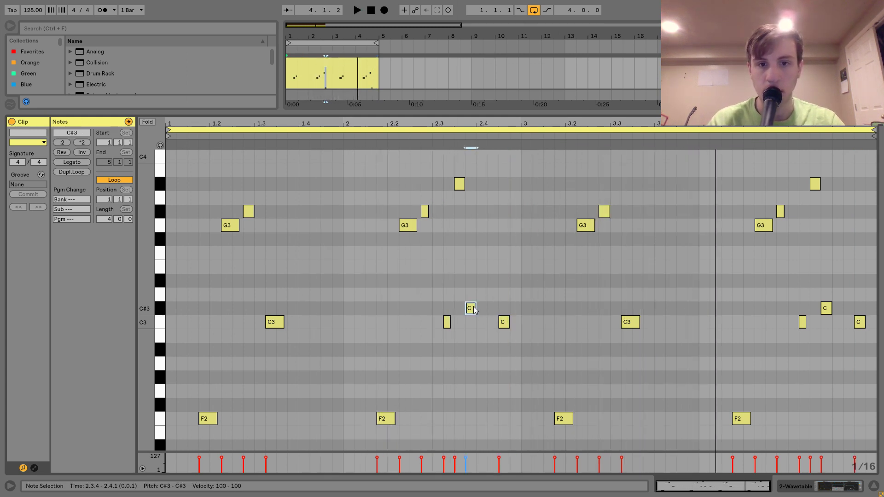
# Step: Lengthen the C#3 notes at 2.3.4 and 4.3.4 to eighth notes
pyautogui.moveTo(476, 311); pyautogui.dragTo(487, 310)
pyautogui.moveTo(829, 304); pyautogui.dragTo(842, 308)
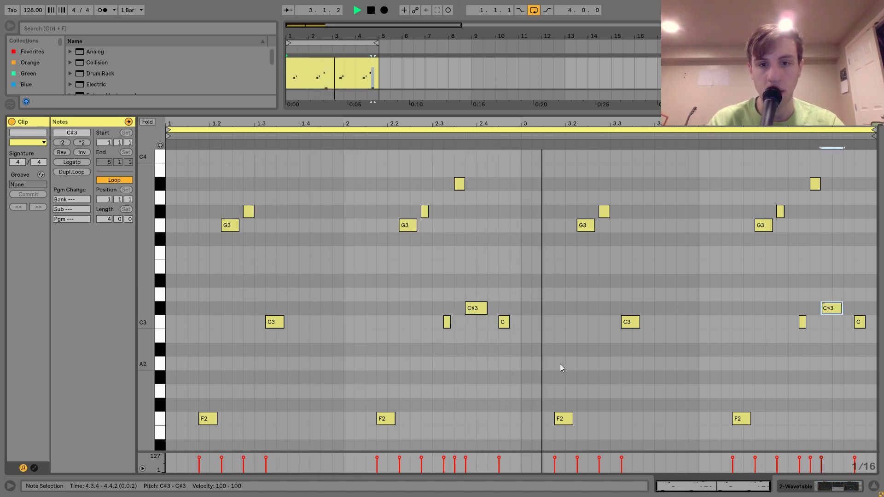
# Step: Try the C3 notes at 2.4.3 and 4.4.3 as eighth notes during playback, and delete both
pyautogui.click(504, 321)
pyautogui.press('space')
pyautogui.press('space')
pyautogui.hotkey('shift', 'Right')
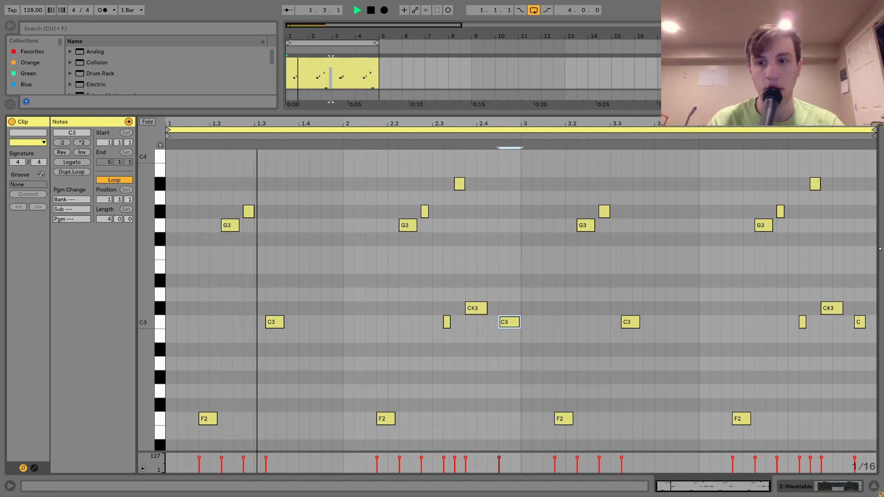
pyautogui.press('Delete')
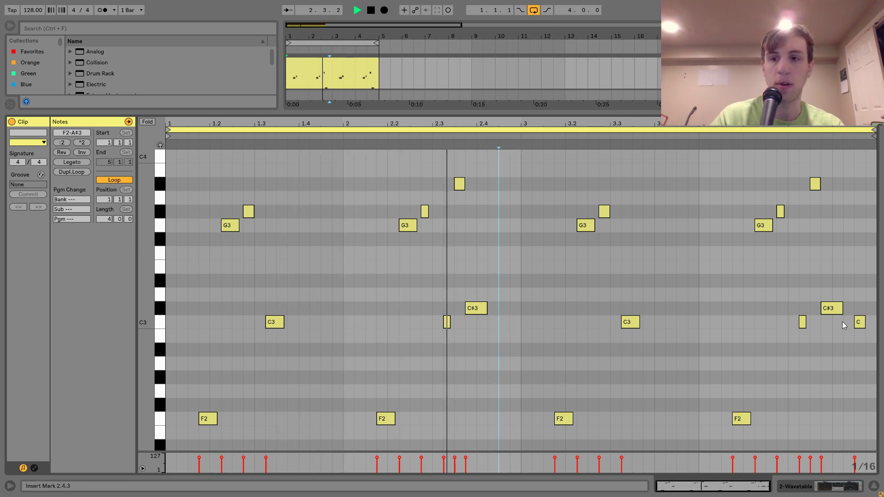
pyautogui.click(859, 323)
pyautogui.hotkey('shift', 'Right')
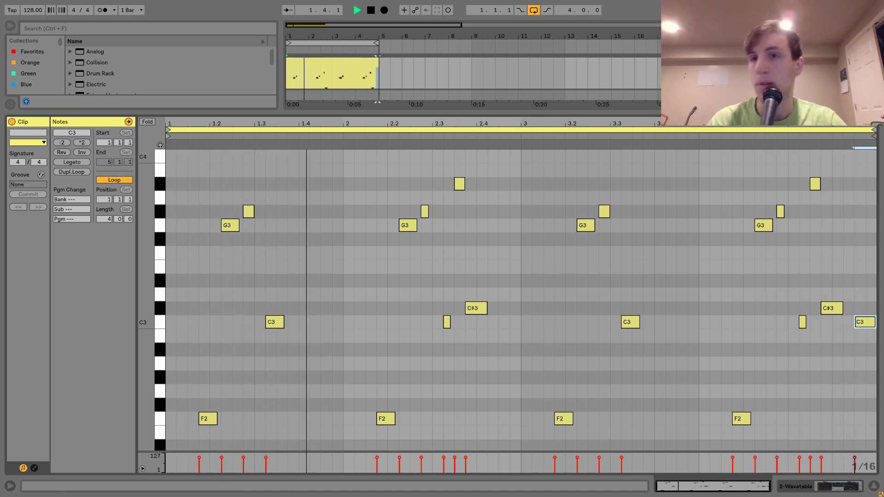
pyautogui.doubleClick(863, 327)
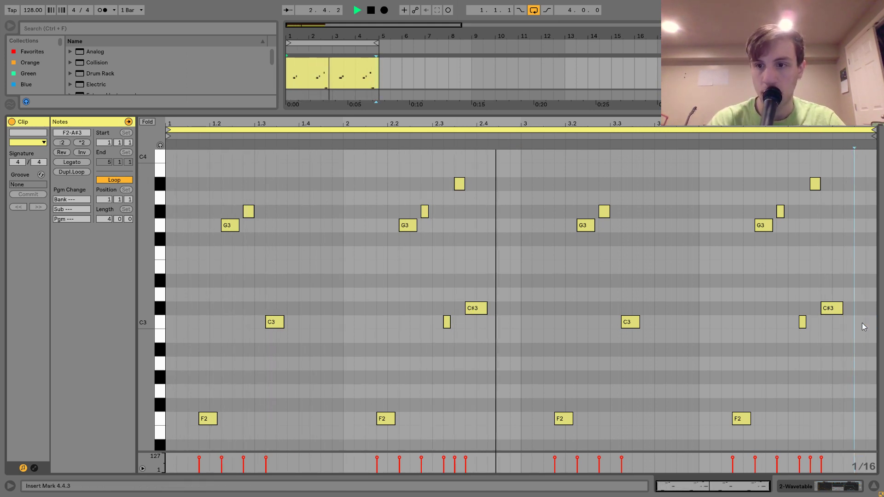
# Step: Audition the melody clip together with the kick in the arrangement, and reopen the clip's notes
pyautogui.hotkey('shift', 'Tab')
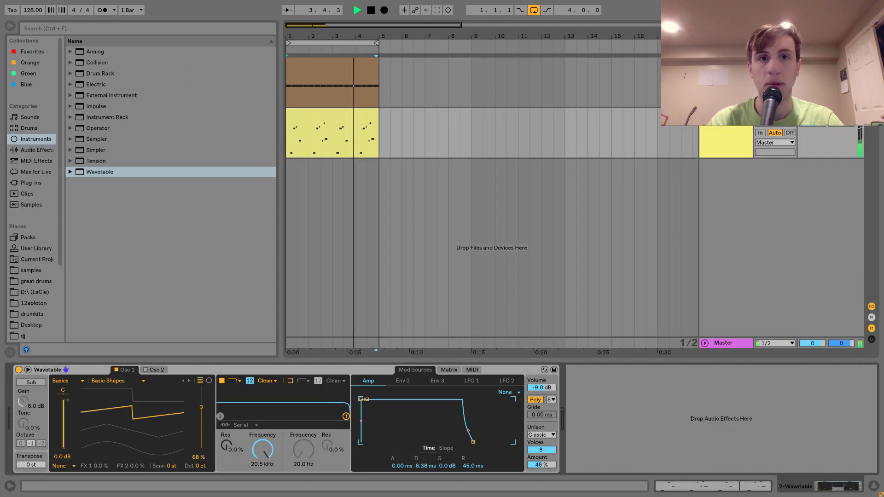
pyautogui.click(330, 122)
pyautogui.press('space')
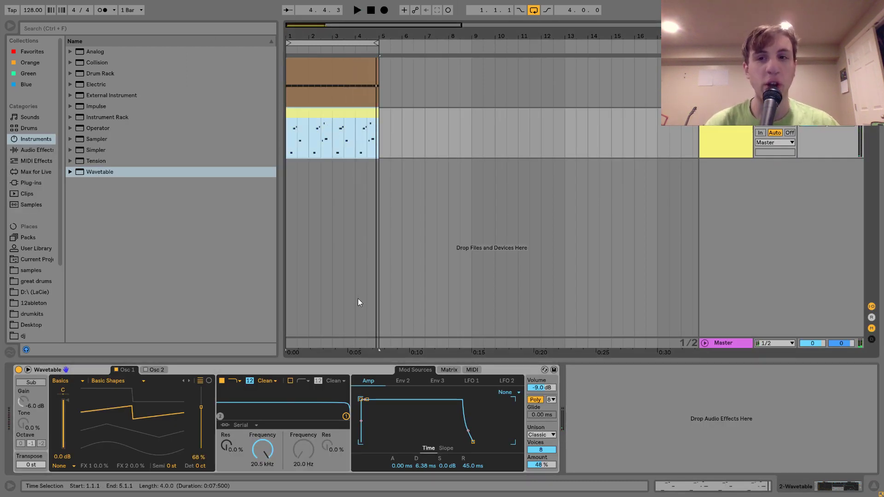
pyautogui.click(317, 97)
pyautogui.click(317, 114)
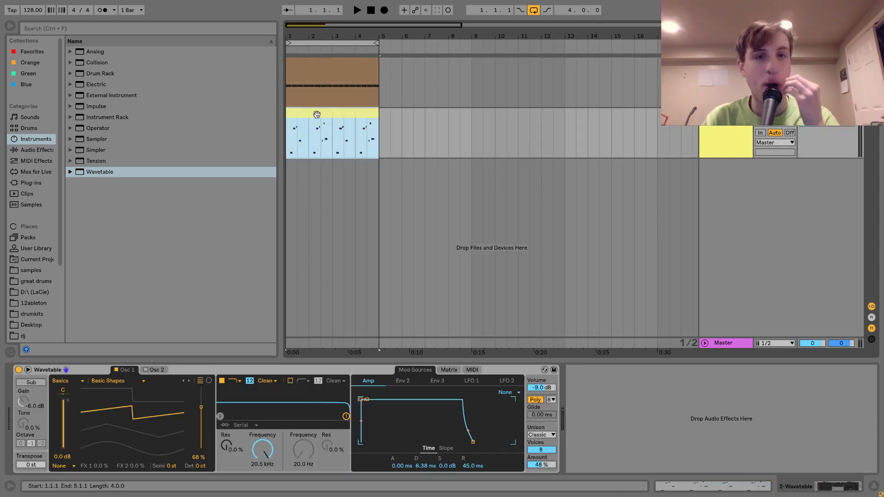
pyautogui.press('space')
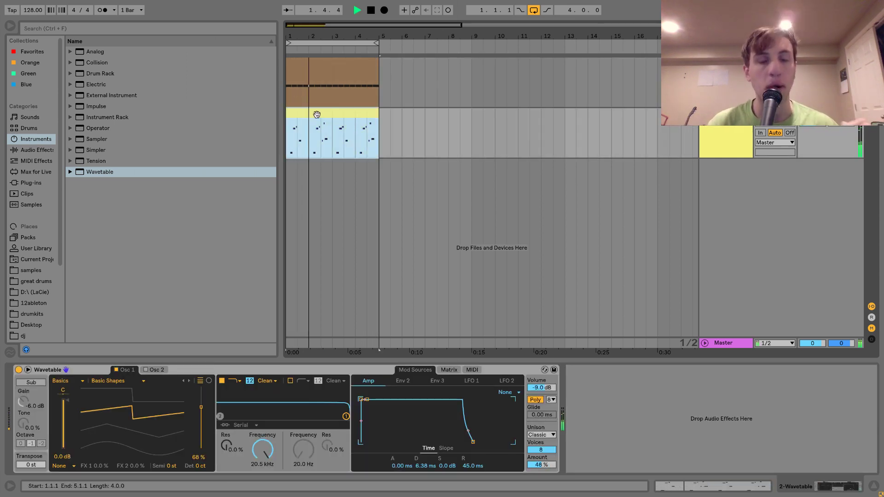
pyautogui.press('space')
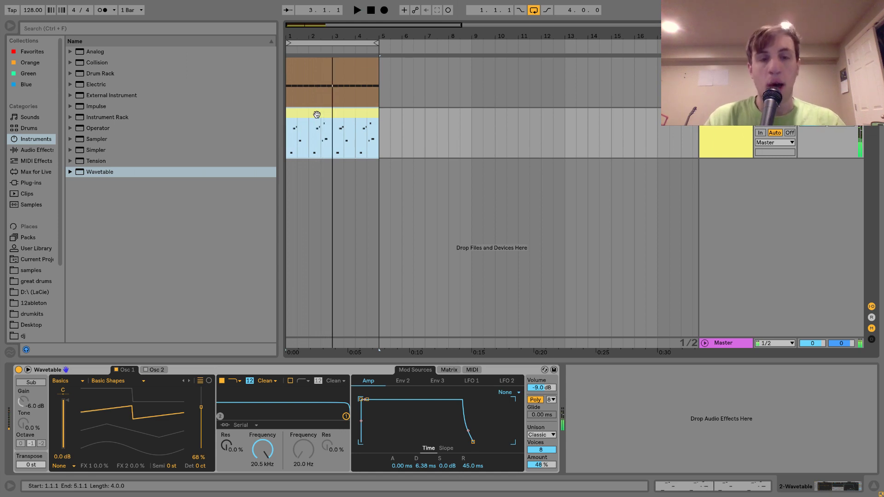
pyautogui.doubleClick(316, 118)
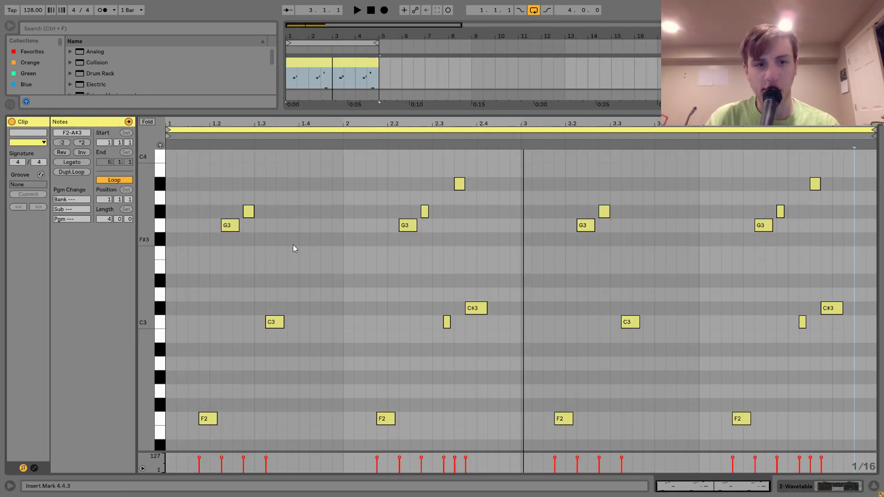
# Step: Set Wavetable's first filter to a 24 dB slope, about 171 Hz cutoff and 36% resonance
pyautogui.moveTo(297, 247); pyautogui.dragTo(325, 269)
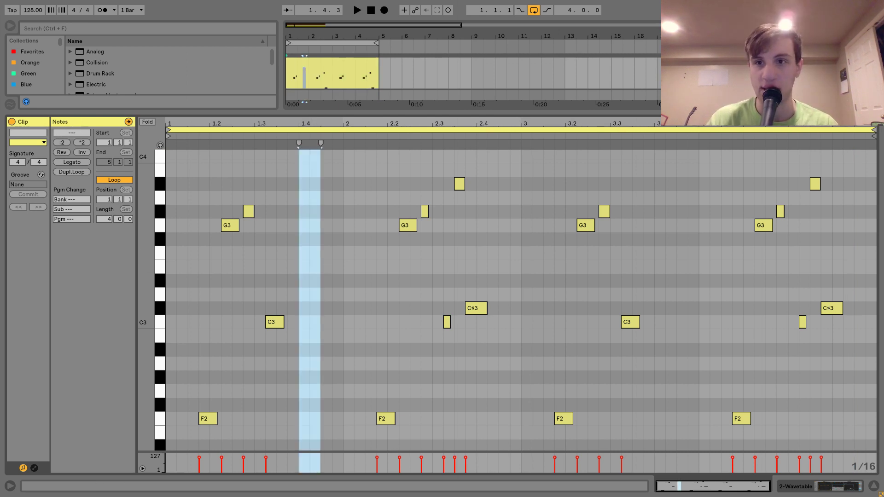
pyautogui.hotkey('shift', 'Tab')
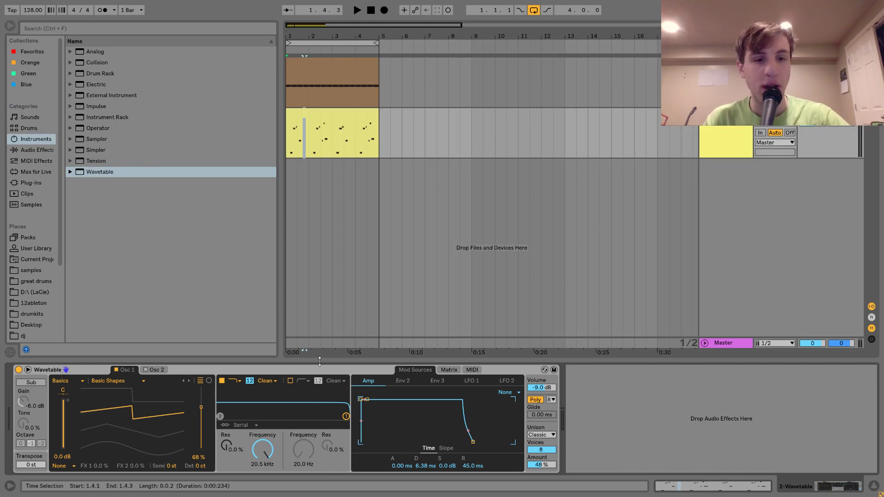
pyautogui.press('space')
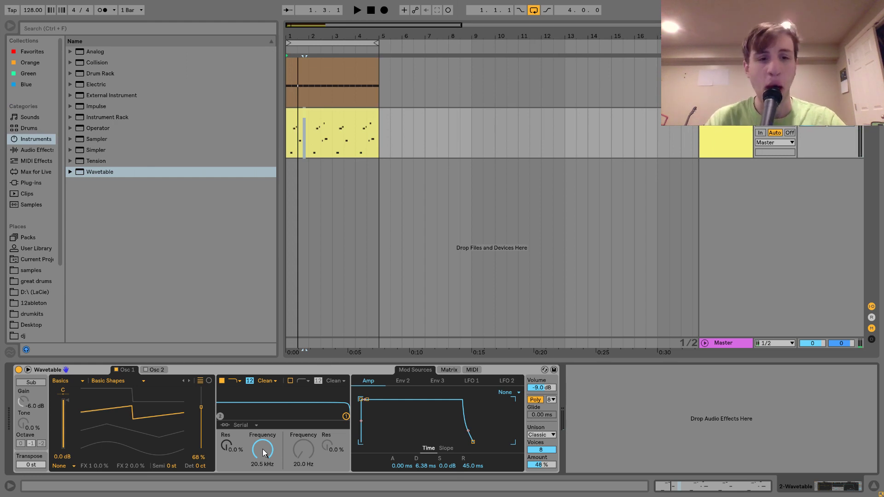
pyautogui.moveTo(263, 449); pyautogui.dragTo(263, 488)
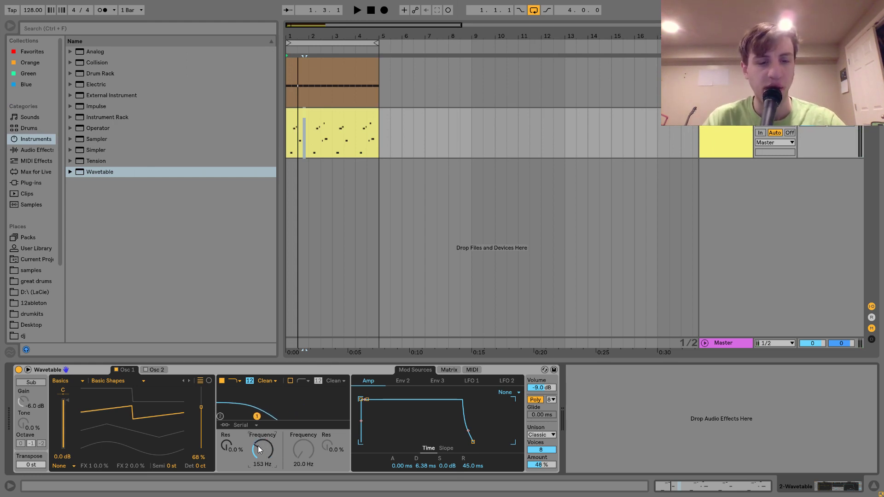
pyautogui.moveTo(226, 445)
pyautogui.mouseDown()
pyautogui.moveTo(226, 437)
pyautogui.moveTo(264, 455)
pyautogui.moveTo(225, 441)
pyautogui.mouseUp()
pyautogui.click(250, 381)
pyautogui.press('space')
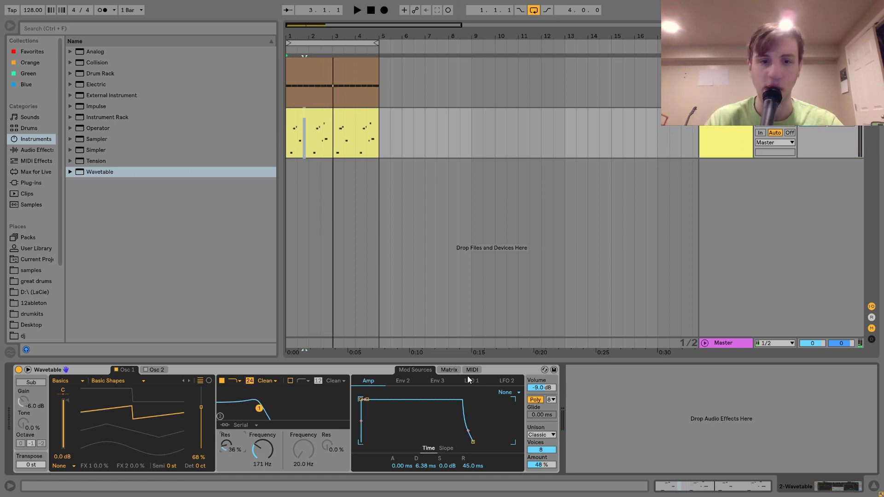
# Step: Modulate Filter 1 Freq with Env 2 at an amount of 100 in the modulation matrix, and audition it
pyautogui.click(448, 370)
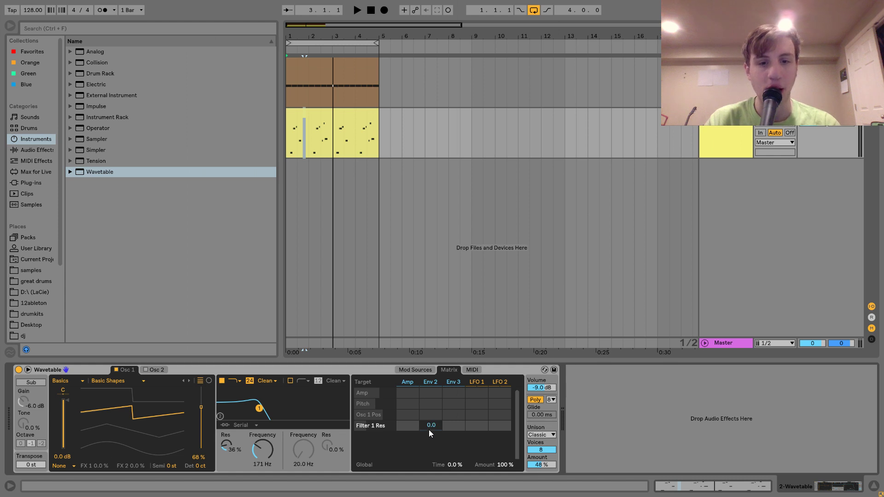
pyautogui.moveTo(429, 430); pyautogui.dragTo(430, 415)
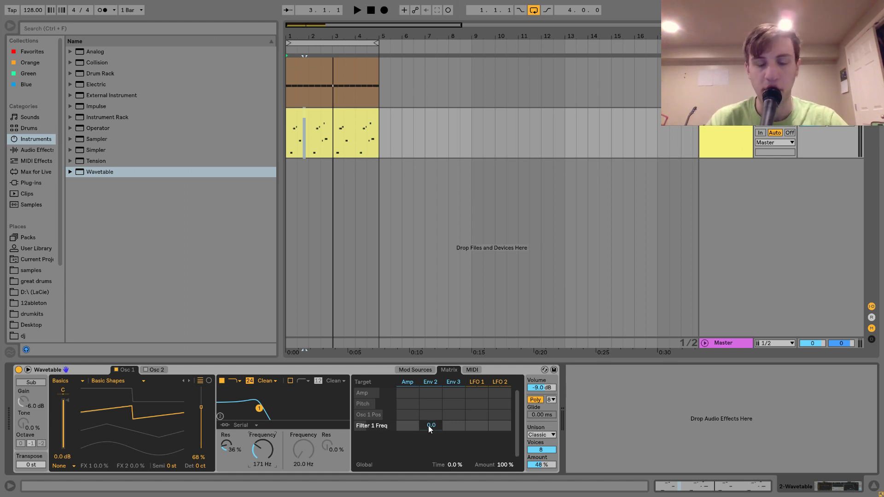
pyautogui.press('space')
pyautogui.moveTo(426, 428); pyautogui.dragTo(426, 387)
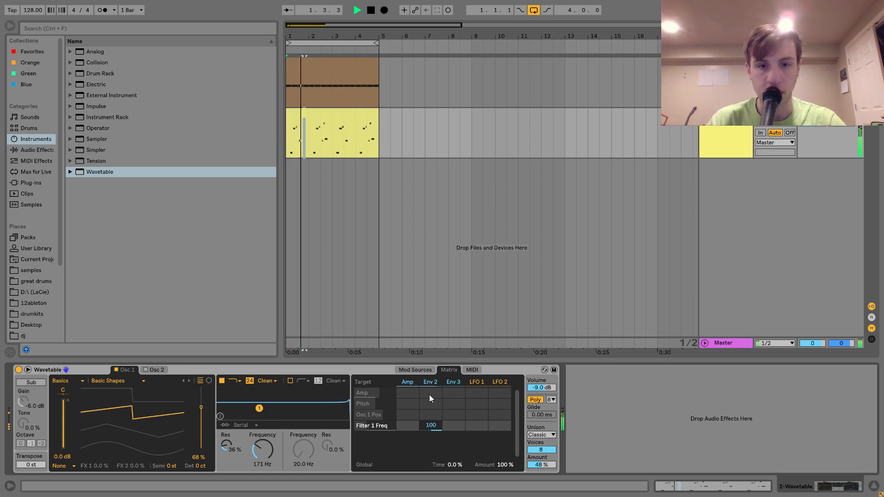
pyautogui.press('space')
# Step: Shape Env 2 as a pluck with 0 ms attack, 1.49 s decay and 0% sustain
pyautogui.click(419, 370)
pyautogui.click(408, 382)
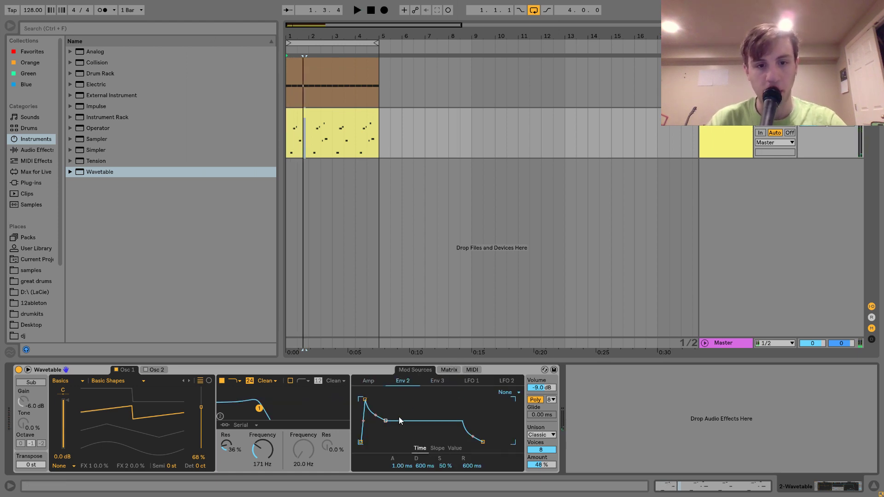
pyautogui.moveTo(386, 421); pyautogui.dragTo(389, 443)
pyautogui.press('space')
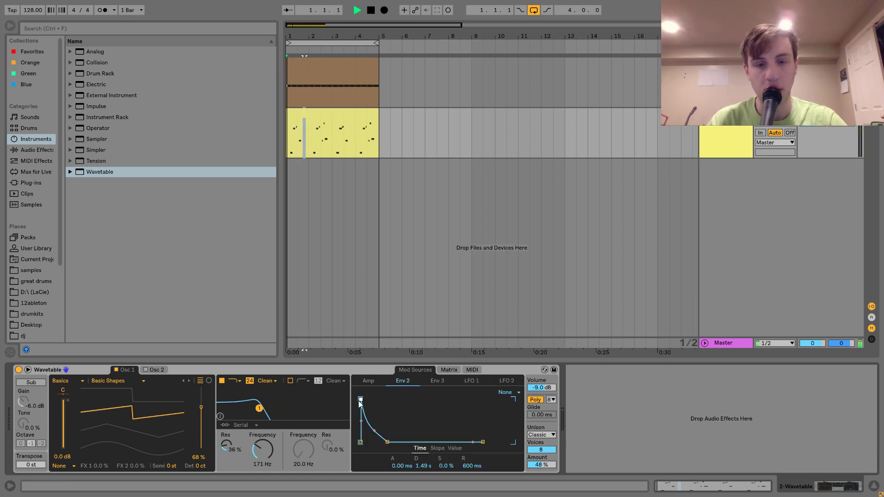
# Step: Set the Env 2 amount on Filter 1 Freq to 48 and the filter cutoff to 331 Hz during playback
pyautogui.click(447, 370)
pyautogui.moveTo(437, 426); pyautogui.dragTo(435, 431)
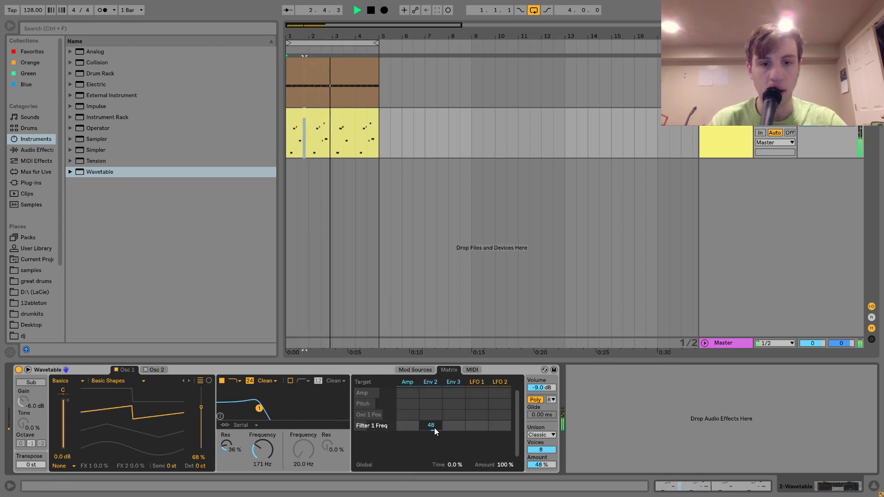
pyautogui.click(408, 371)
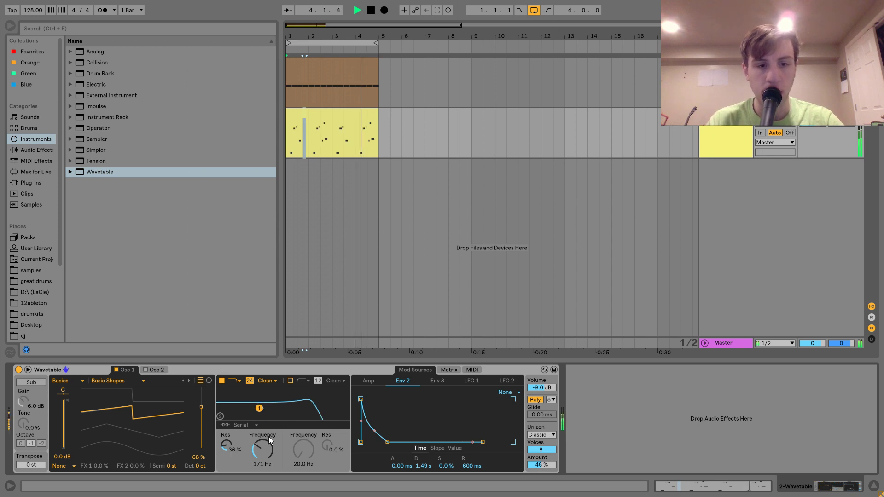
pyautogui.moveTo(269, 436)
pyautogui.mouseDown()
pyautogui.moveTo(269, 408)
pyautogui.moveTo(263, 453)
pyautogui.moveTo(263, 445)
pyautogui.mouseUp()
pyautogui.press('space')
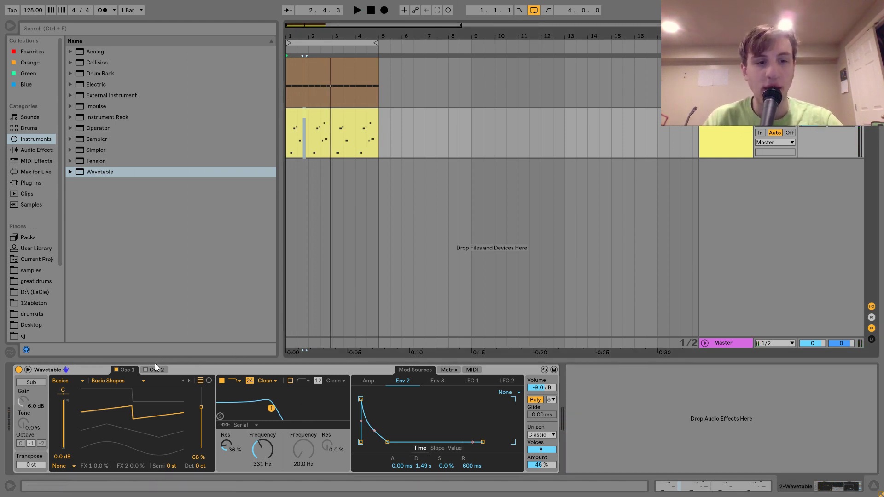
# Step: Enable oscillator 2 with a Basic Shapes saw at 66% position, tuned -12 semitones, at -15 dB
pyautogui.press('space')
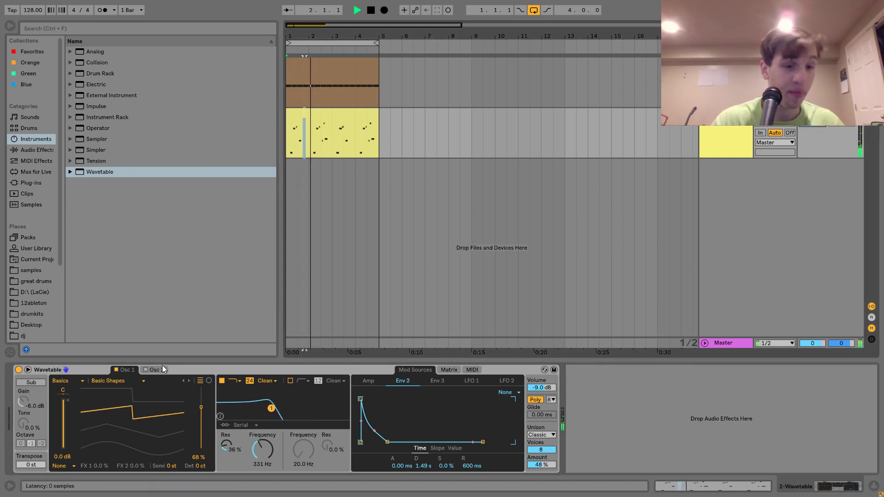
pyautogui.click(146, 370)
pyautogui.press('space')
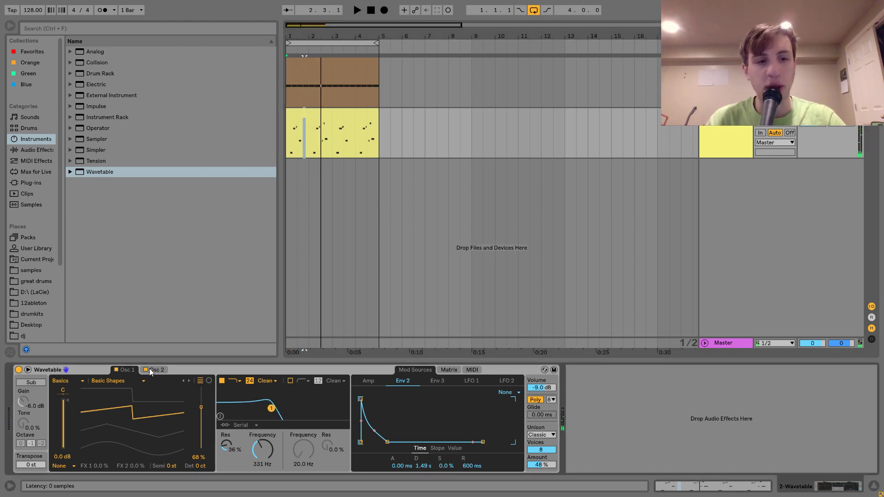
pyautogui.click(152, 370)
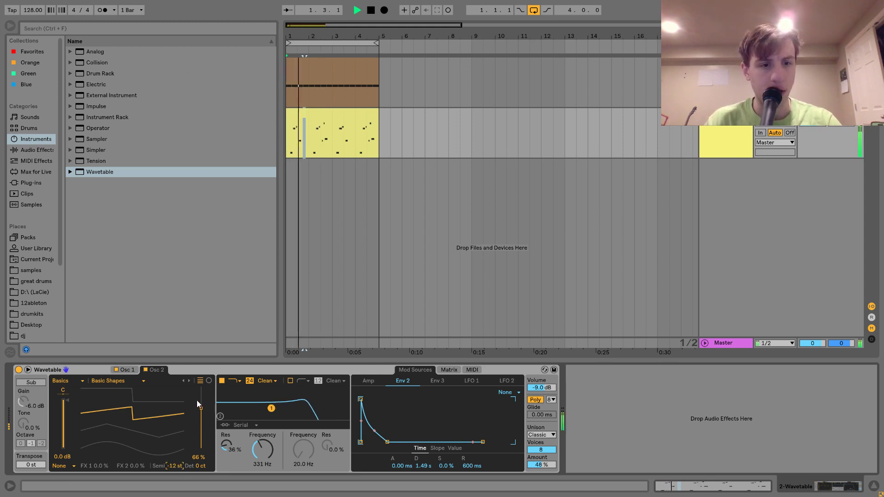
pyautogui.moveTo(63, 413); pyautogui.dragTo(67, 436)
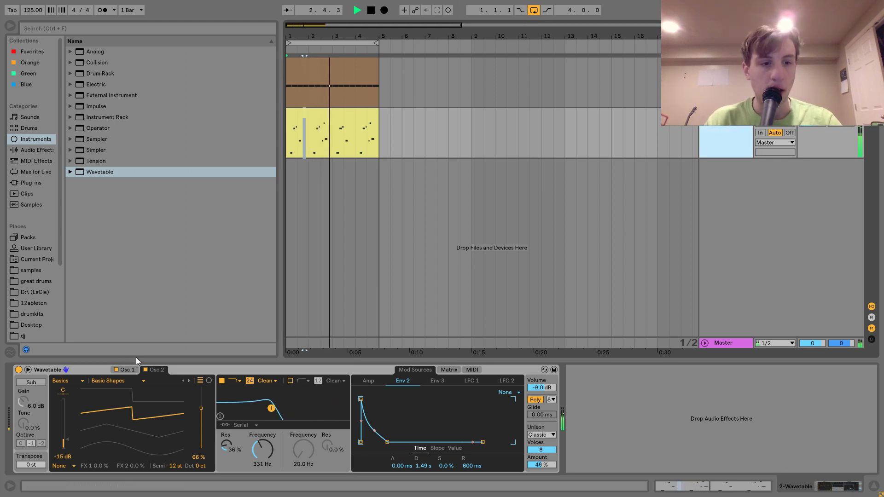
# Step: Compare the melody with oscillator 2 off and on during playback, leaving it enabled
pyautogui.click(146, 371)
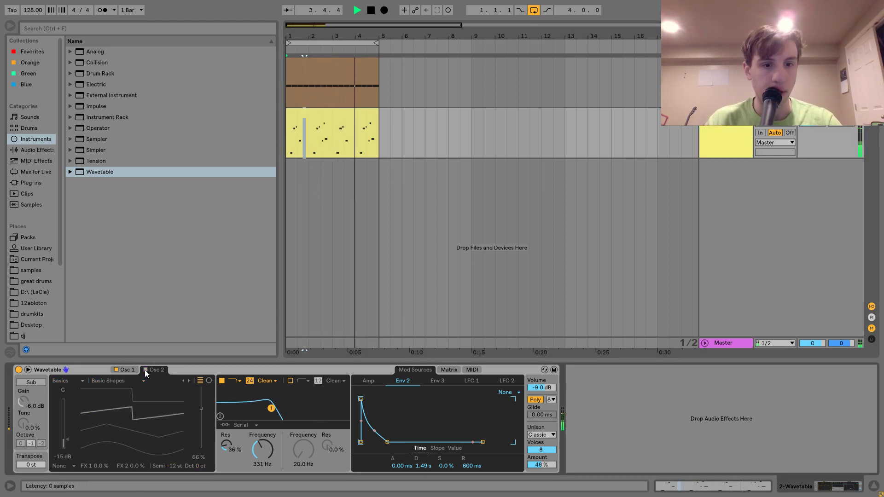
pyautogui.click(146, 371)
pyautogui.press('space')
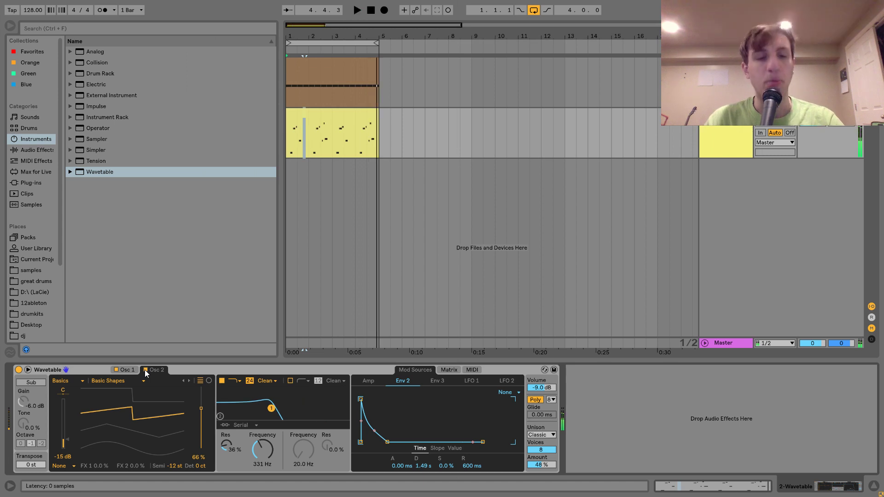
# Step: Try the whole melody one octave lower during playback, and transpose the notes back up an octave
pyautogui.click(36, 161)
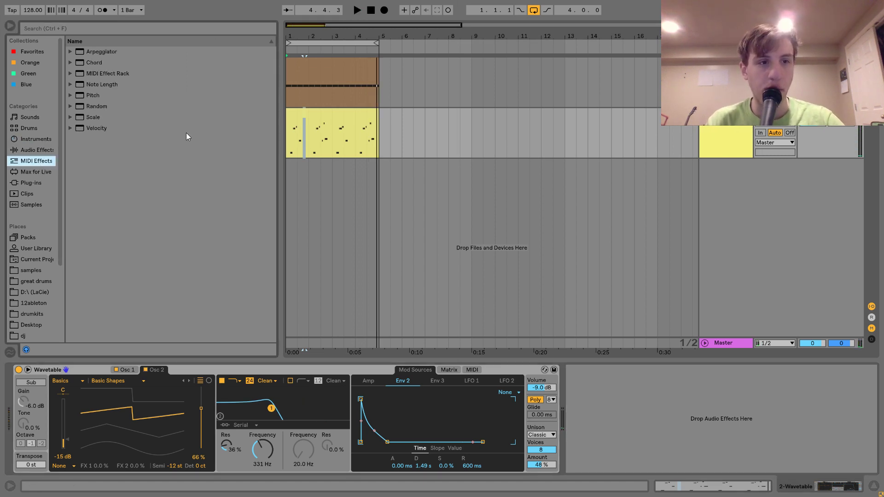
pyautogui.click(344, 117)
pyautogui.doubleClick(344, 117)
pyautogui.press('space')
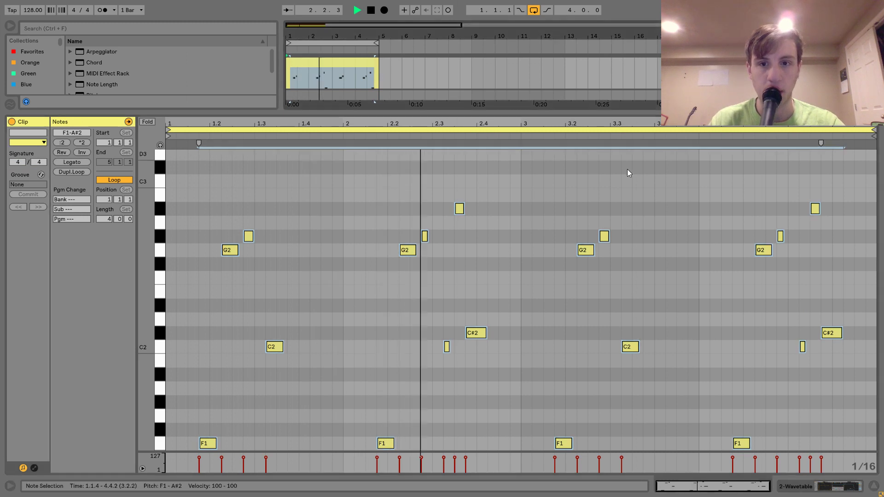
pyautogui.hotkey('shift', 'Up')
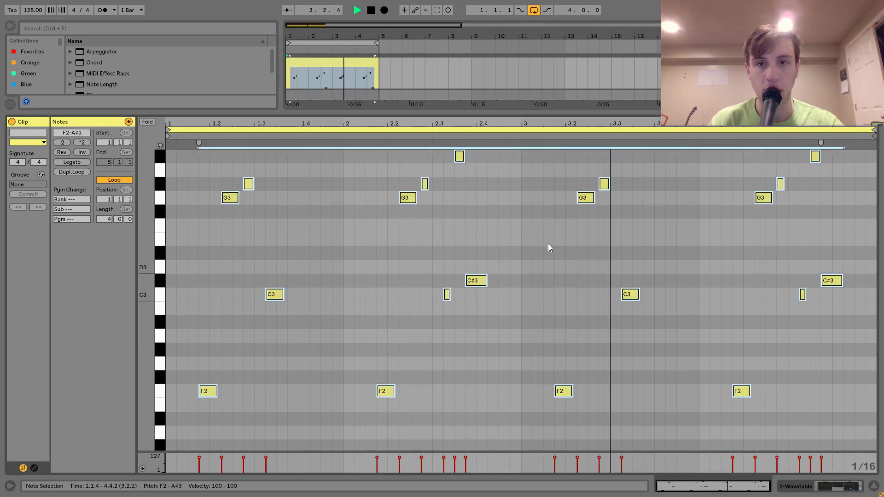
pyautogui.press('space')
pyautogui.hotkey('shift', 'Tab')
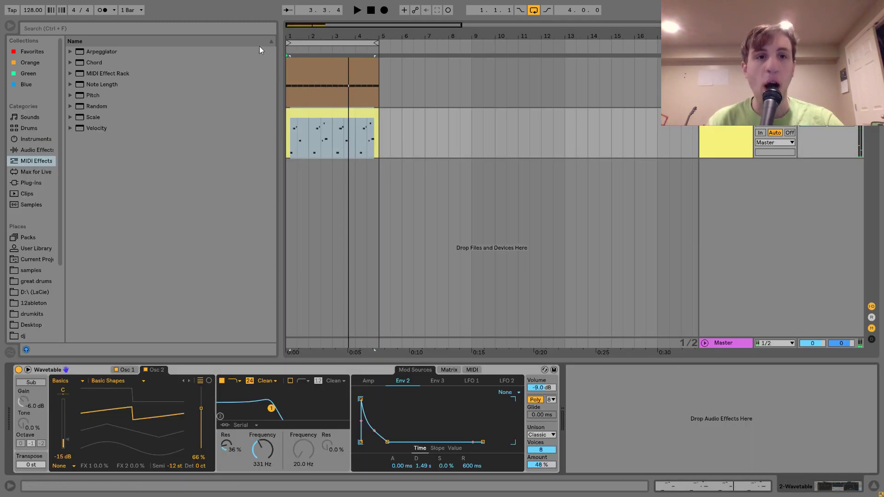
# Step: Add the Echo audio effect to the Wavetable melody track
pyautogui.click(315, 116)
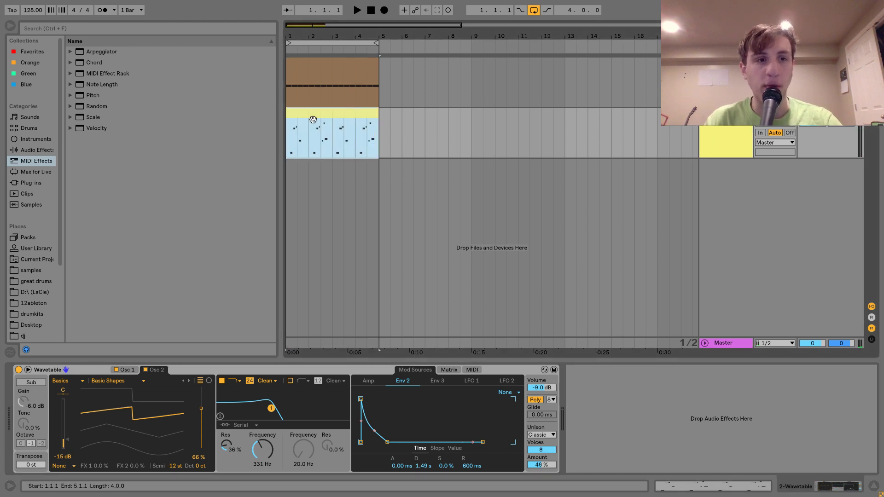
pyautogui.click(37, 150)
pyautogui.scroll(-4, 101, 255)
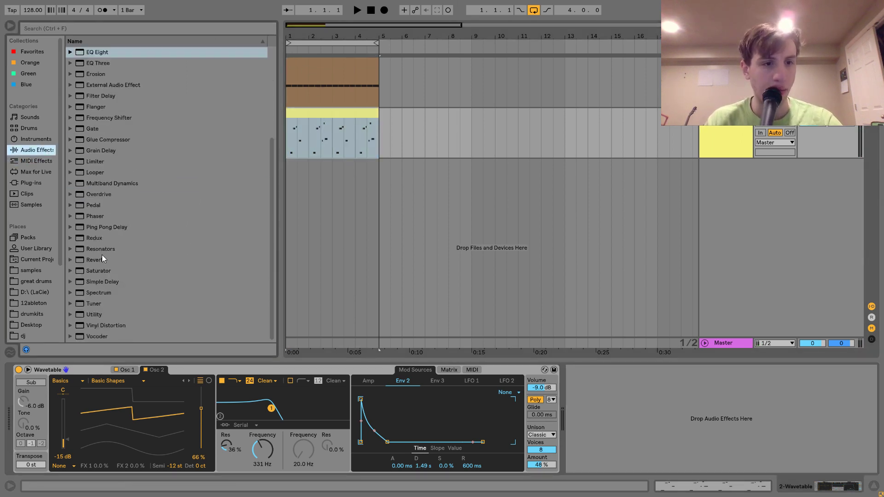
pyautogui.scroll(2, 82, 92)
pyautogui.click(99, 84)
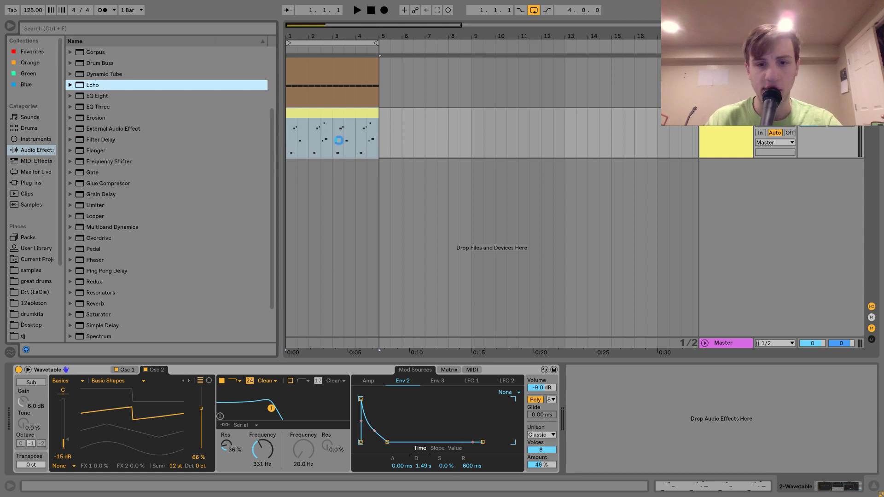
# Step: Set Echo to 26% dry/wet, 60% feedback, straight 1/8 Notes delays on both sides and a 13 kHz low-pass while playing
pyautogui.press('space')
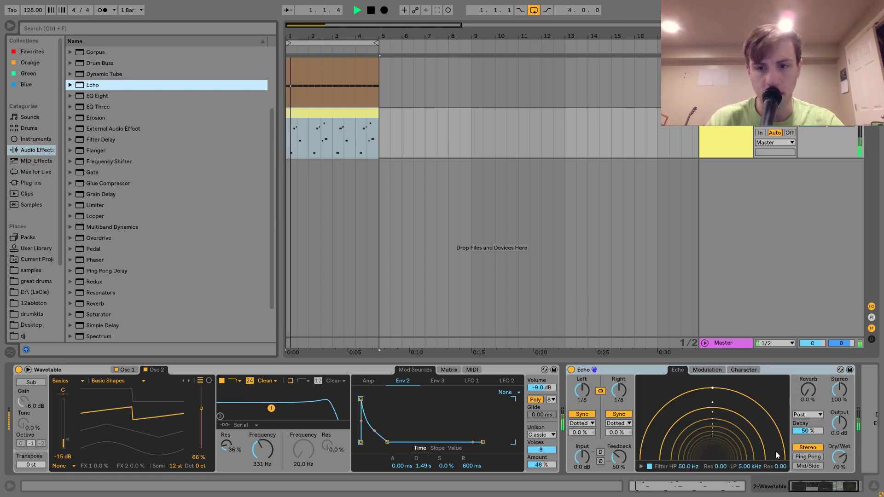
pyautogui.moveTo(839, 457); pyautogui.dragTo(839, 471)
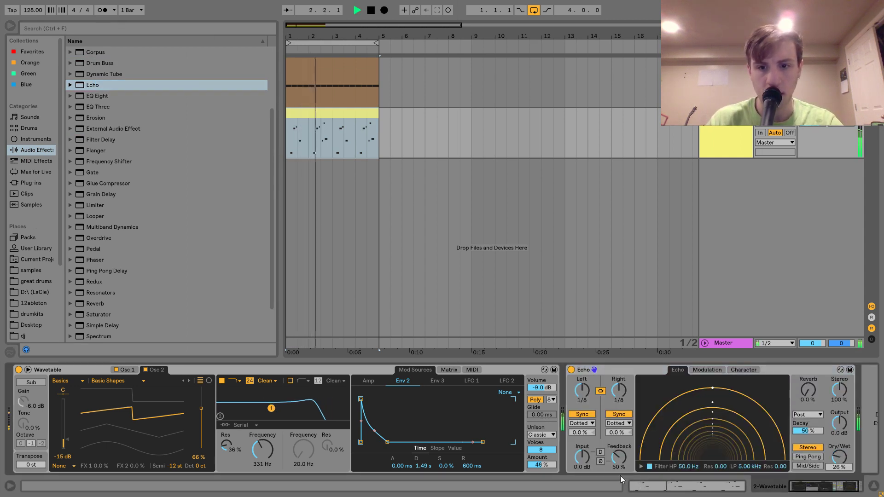
pyautogui.moveTo(621, 457); pyautogui.dragTo(622, 443)
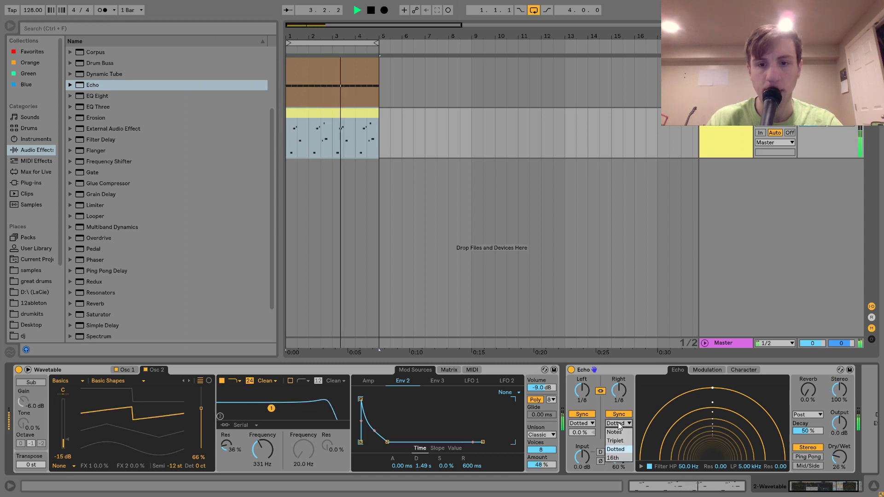
pyautogui.click(618, 423)
pyautogui.click(619, 407)
pyautogui.moveTo(748, 467); pyautogui.dragTo(747, 447)
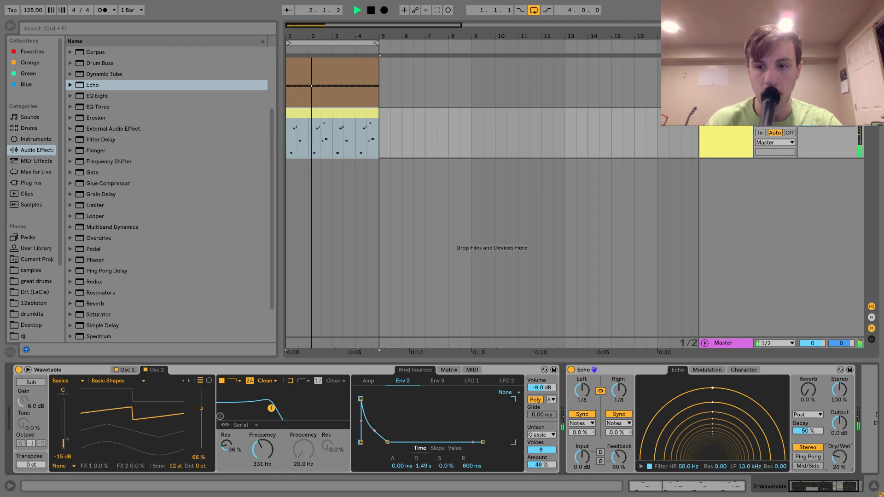
# Step: Fine-tune Echo by ear to 32% dry/wet, 71% feedback and a 14.5 kHz low-pass filter
pyautogui.moveTo(841, 459); pyautogui.dragTo(842, 457)
pyautogui.moveTo(621, 459); pyautogui.dragTo(620, 443)
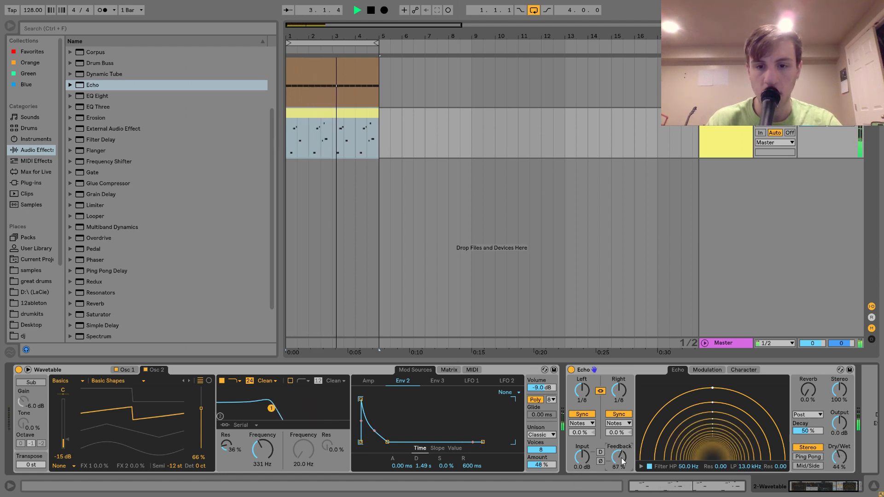
pyautogui.moveTo(841, 457); pyautogui.dragTo(840, 461)
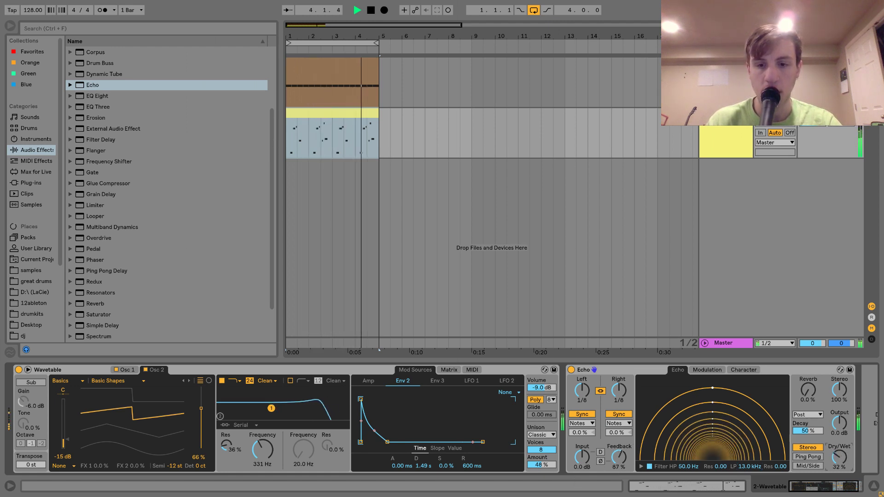
pyautogui.moveTo(619, 459); pyautogui.dragTo(619, 466)
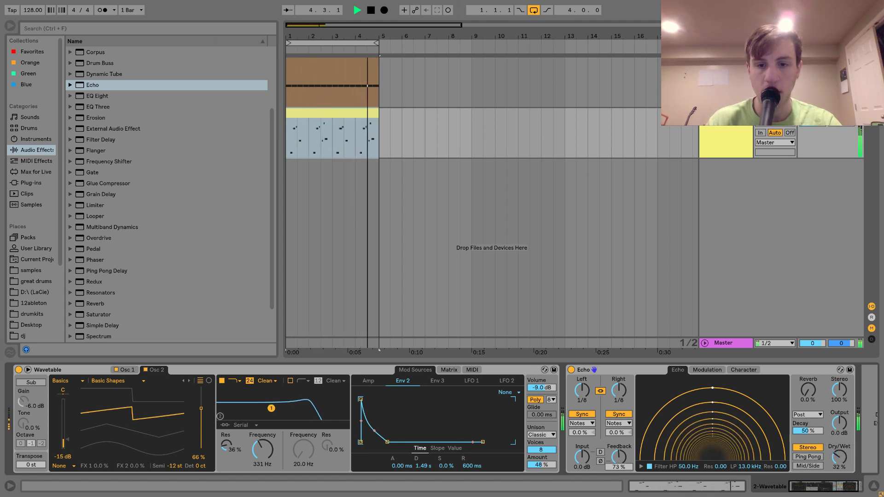
pyautogui.click(745, 466)
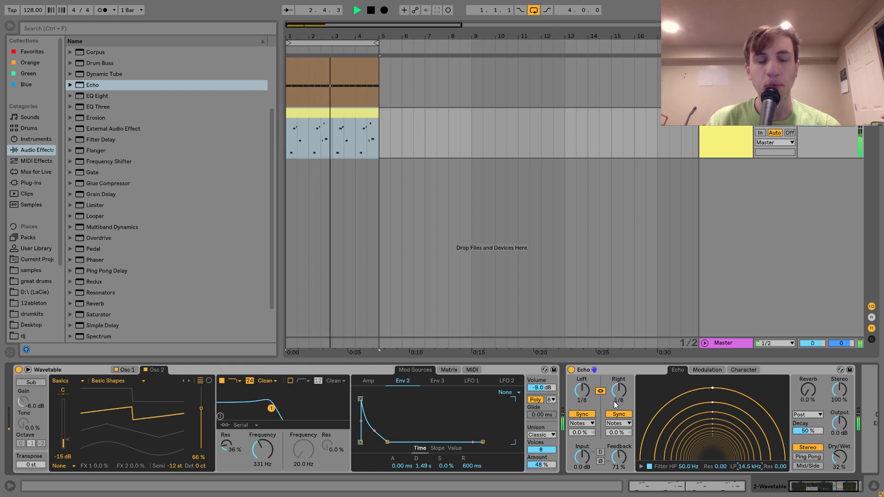
pyautogui.press('space')
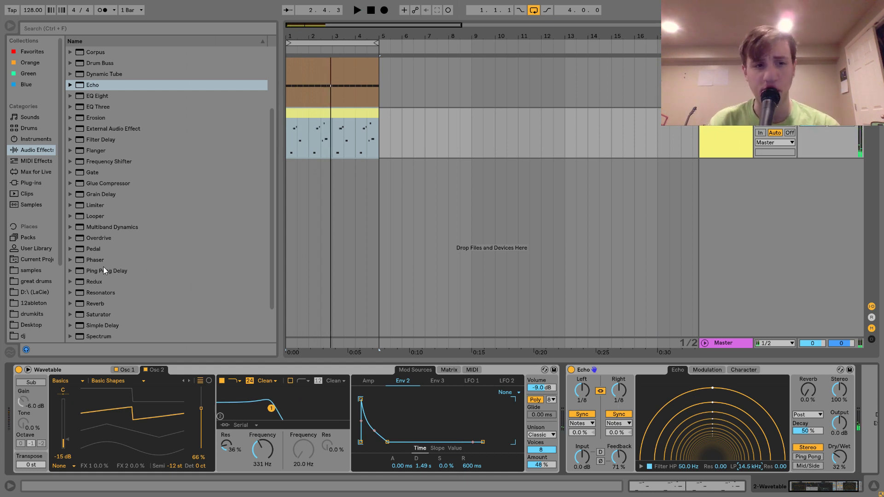
# Step: Insert Ping Pong Delay before Echo with a delay time of 1, a 6.08 filter width and 37% dry/wet during playback
pyautogui.moveTo(104, 270); pyautogui.dragTo(599, 426)
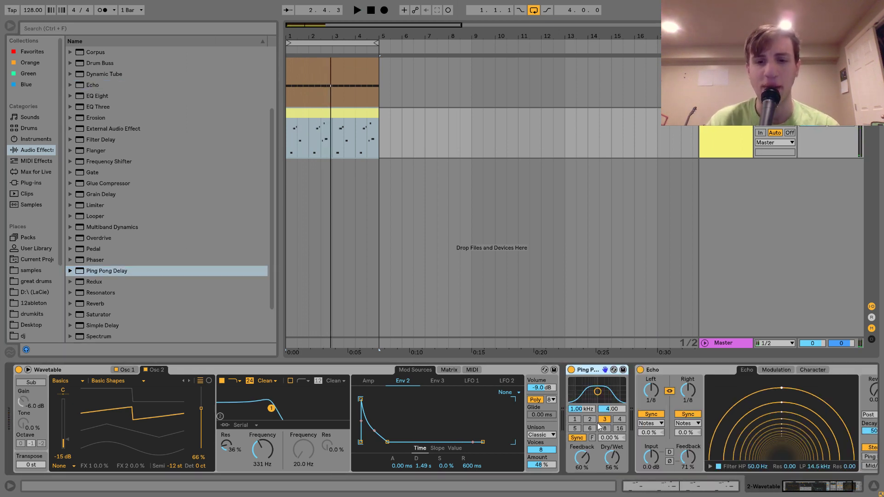
pyautogui.click(574, 429)
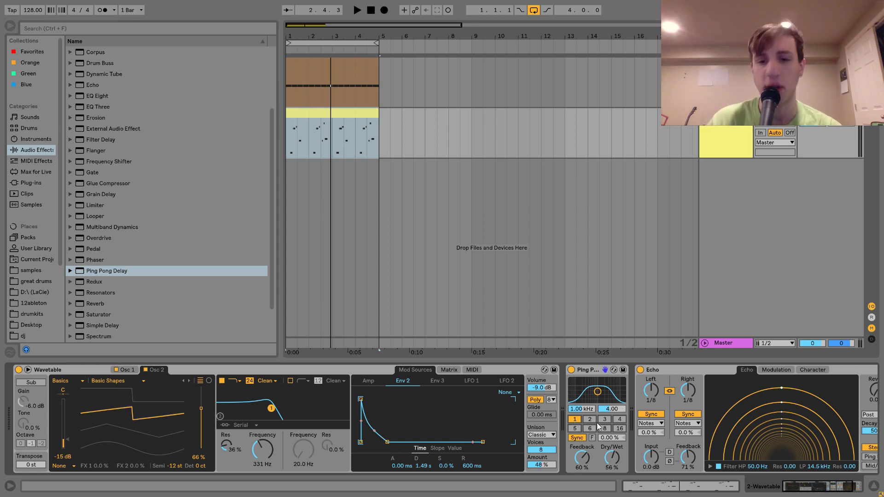
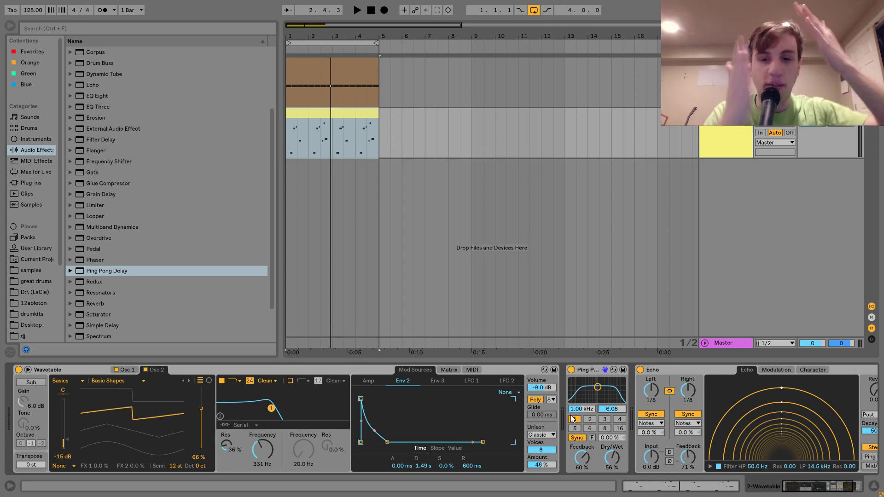
pyautogui.hscroll(4, 703, 400)
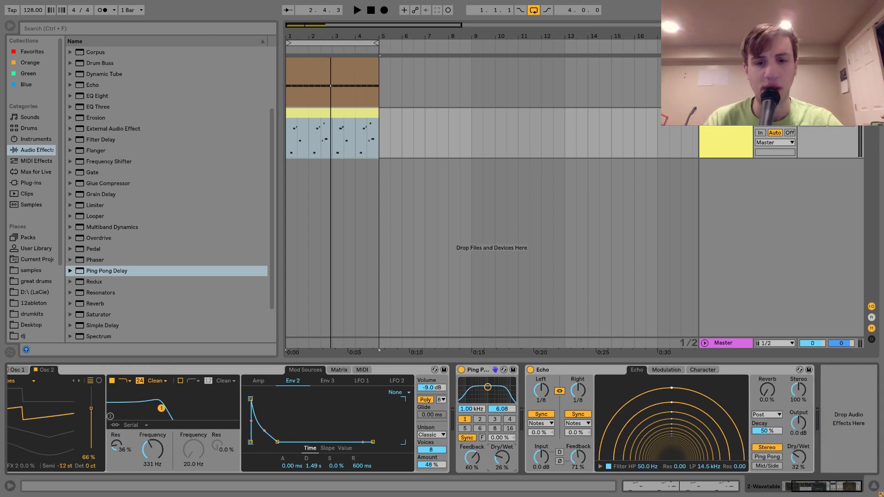
pyautogui.press('space')
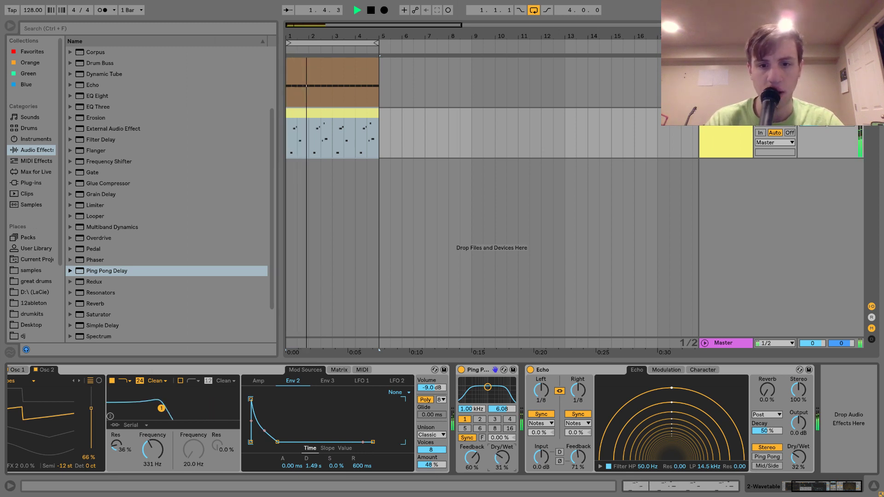
pyautogui.moveTo(502, 460); pyautogui.dragTo(502, 454)
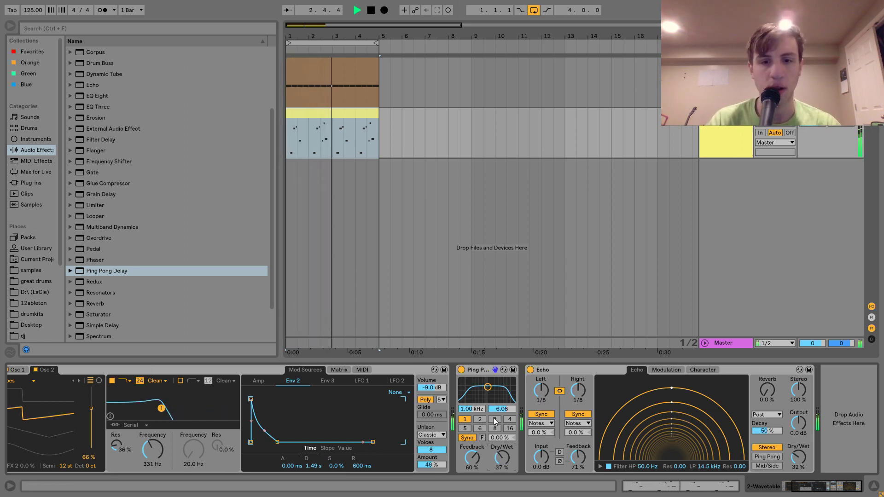
pyautogui.press('space')
# Step: Switch both Echo sides to Dotted with 35% dry/wet, and set Ping Pong Delay to 2 sixteenths, 48% feedback and 30% dry/wet
pyautogui.click(577, 424)
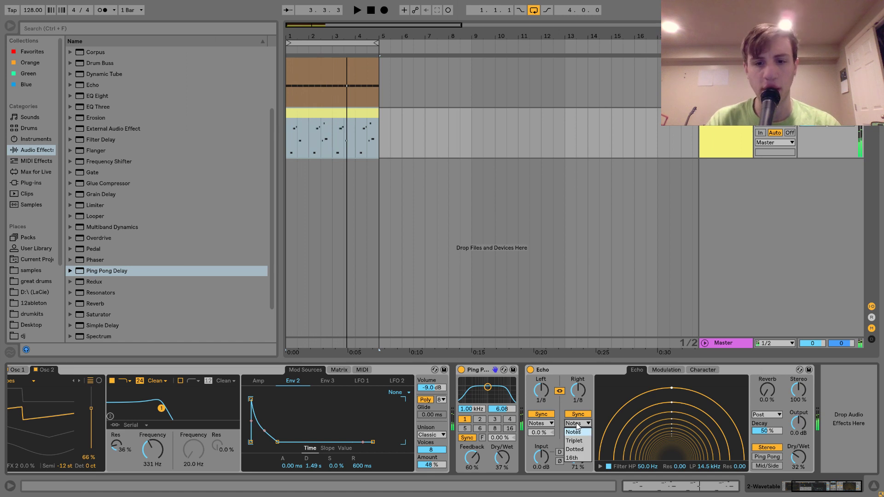
pyautogui.click(581, 450)
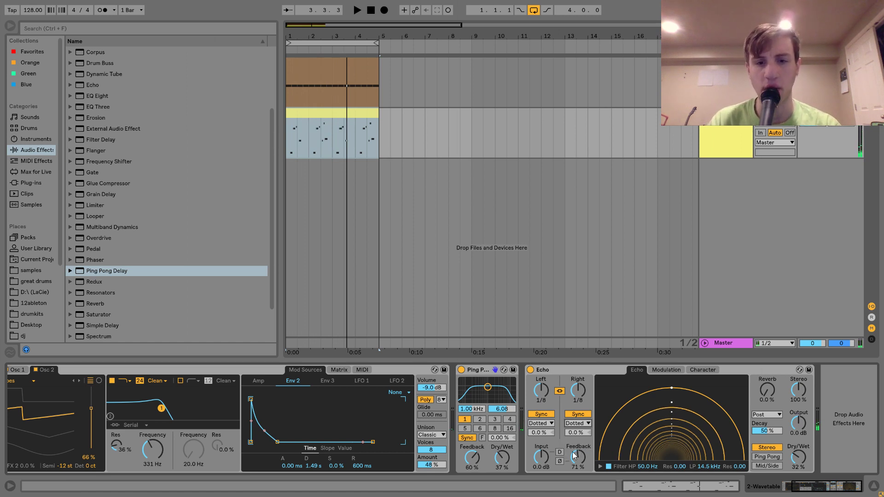
pyautogui.click(480, 419)
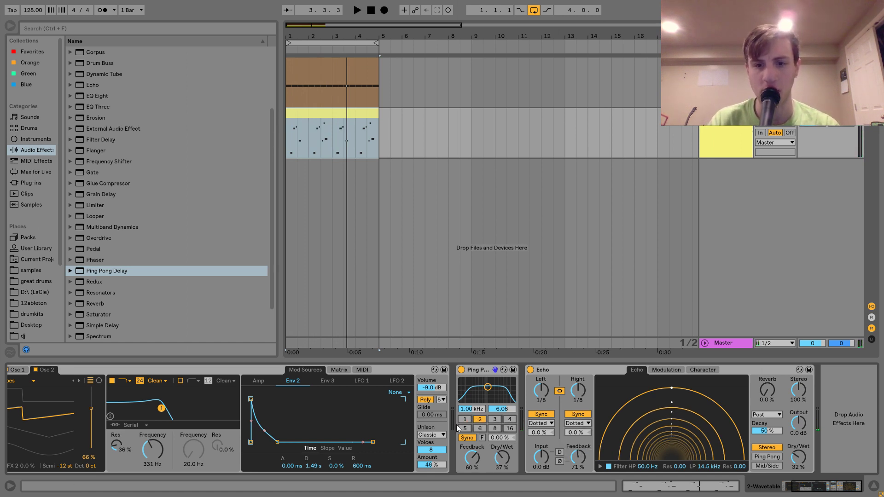
pyautogui.press('space')
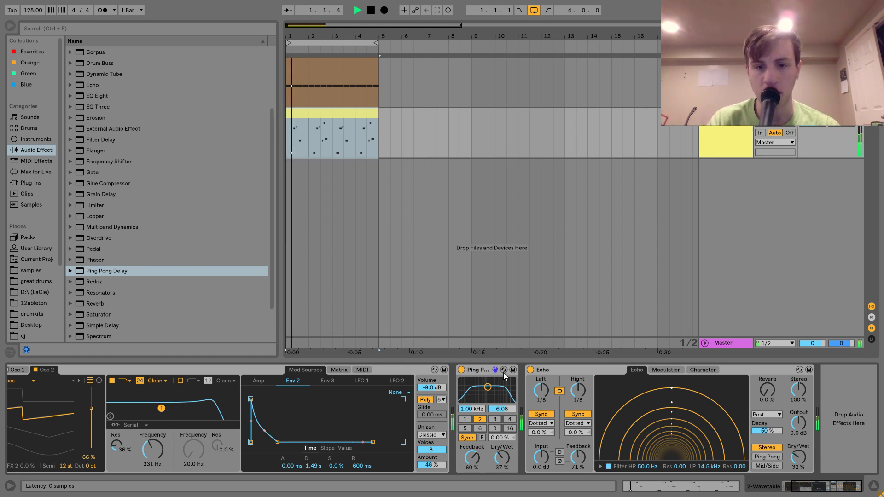
pyautogui.moveTo(502, 458); pyautogui.dragTo(474, 475)
pyautogui.click(793, 458)
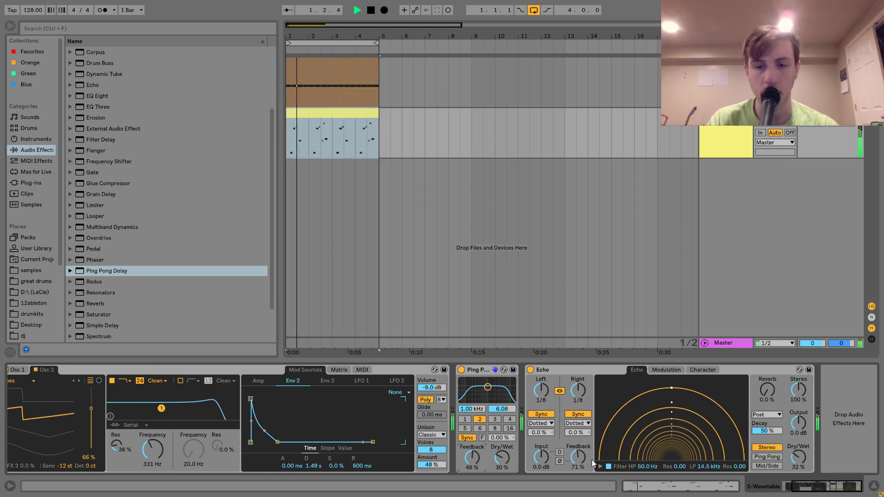
pyautogui.moveTo(792, 458); pyautogui.dragTo(792, 456)
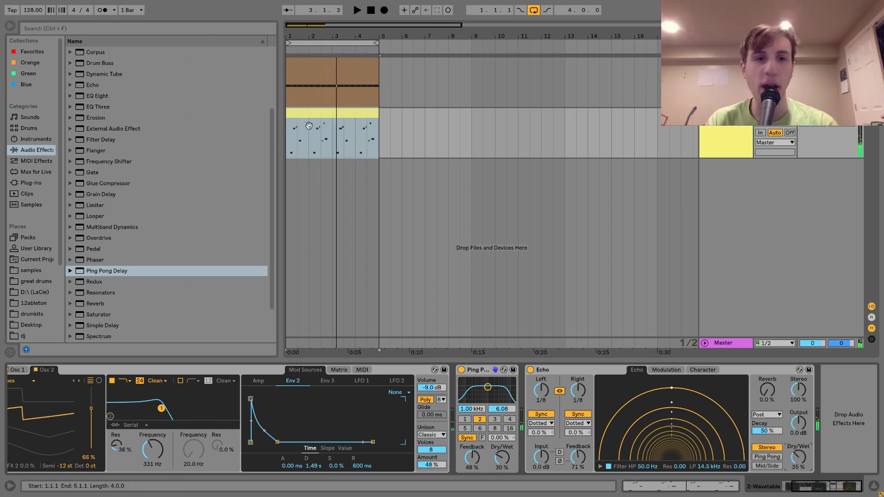
# Step: Examine the gap between the C3 and F2 notes from 1.3.4 to 2.2.1 in the melody clip, and return to the device chain
pyautogui.doubleClick(321, 153)
pyautogui.moveTo(286, 246); pyautogui.dragTo(386, 273)
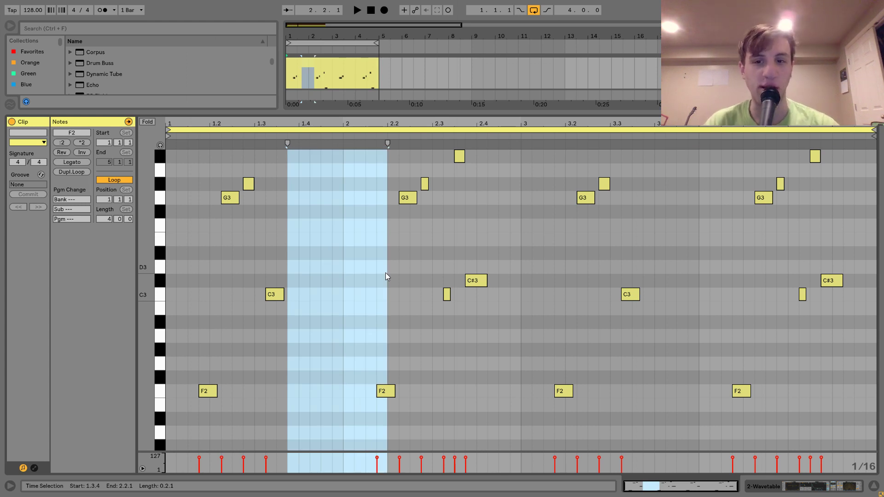
pyautogui.click(760, 493)
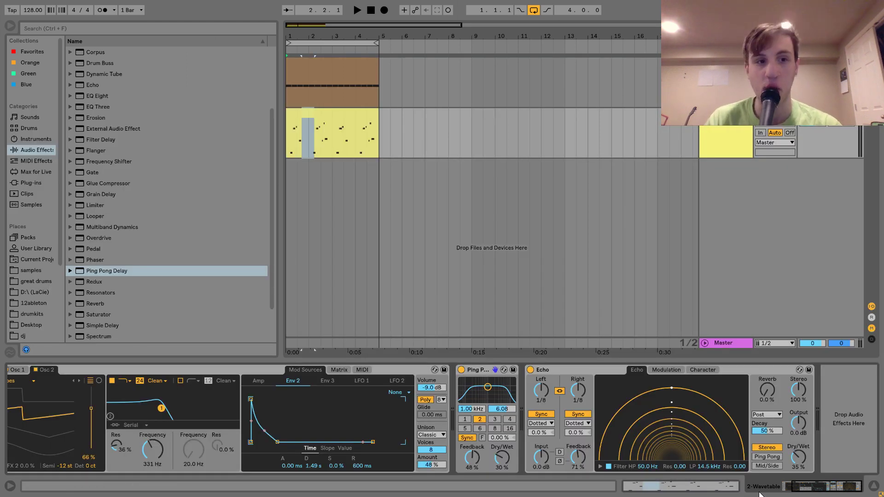
# Step: Add Reverb to the melody track with a 2.41 s decay time and 33% dry/wet, and adjust the track volume during playback
pyautogui.press('space')
pyautogui.doubleClick(96, 306)
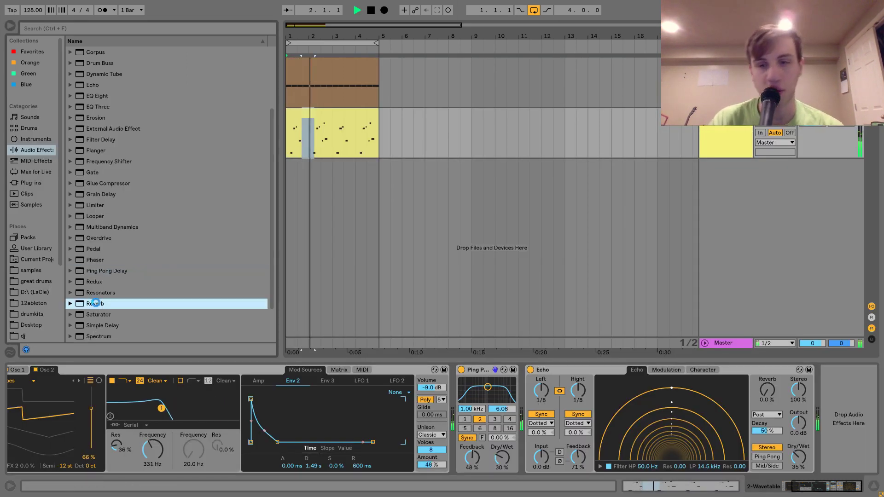
pyautogui.click(743, 458)
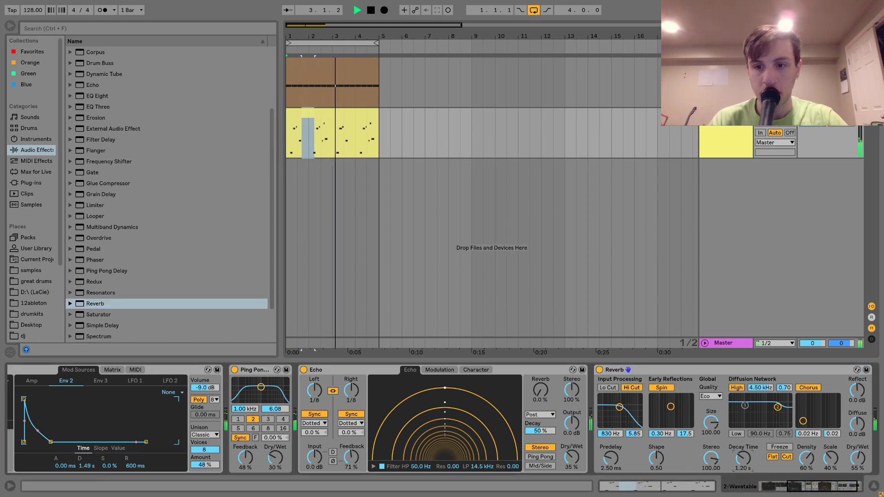
pyautogui.moveTo(743, 464); pyautogui.dragTo(743, 449)
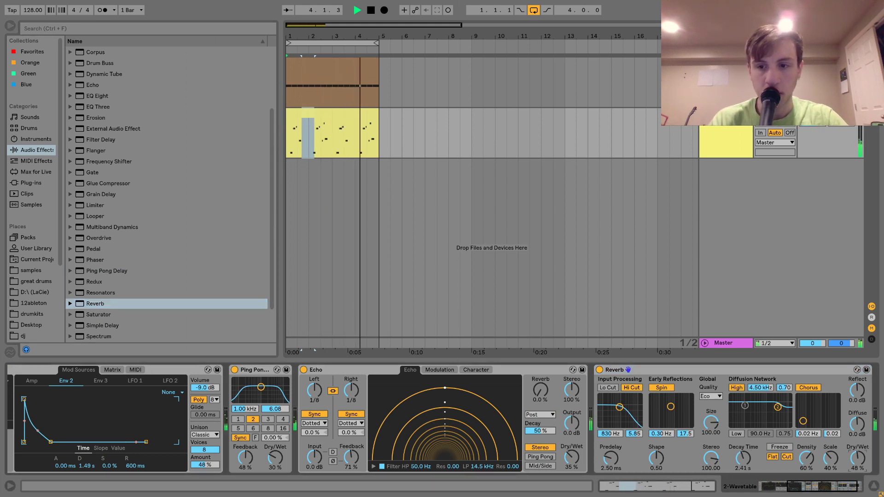
pyautogui.moveTo(858, 458); pyautogui.dragTo(858, 466)
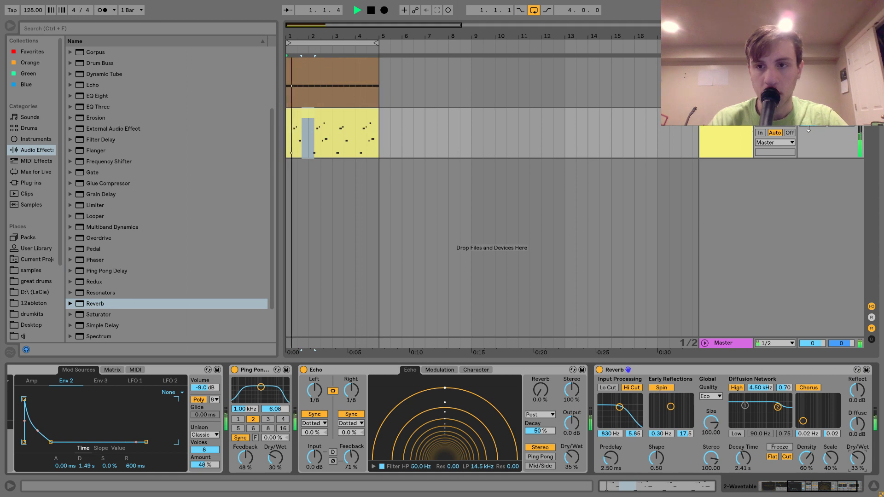
pyautogui.moveTo(813, 123); pyautogui.dragTo(813, 127)
pyautogui.click(721, 129)
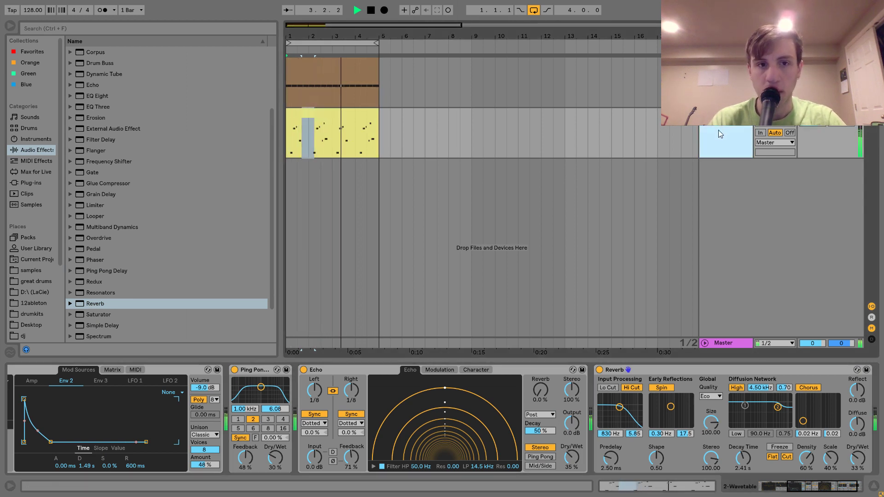
pyautogui.press('space')
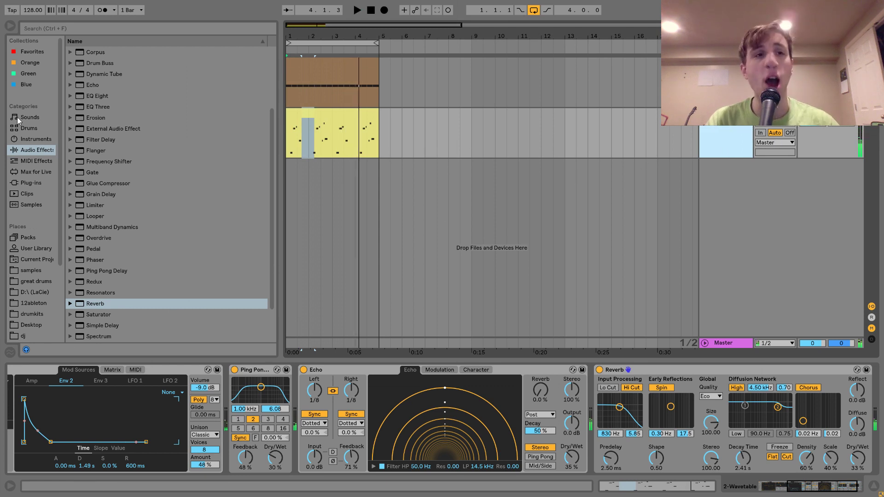
# Step: Add Drum Buss after Reverb with 12% crunch, 20 kHz damp and 1.00 transients, and lower the track volume during playback
pyautogui.doubleClick(103, 62)
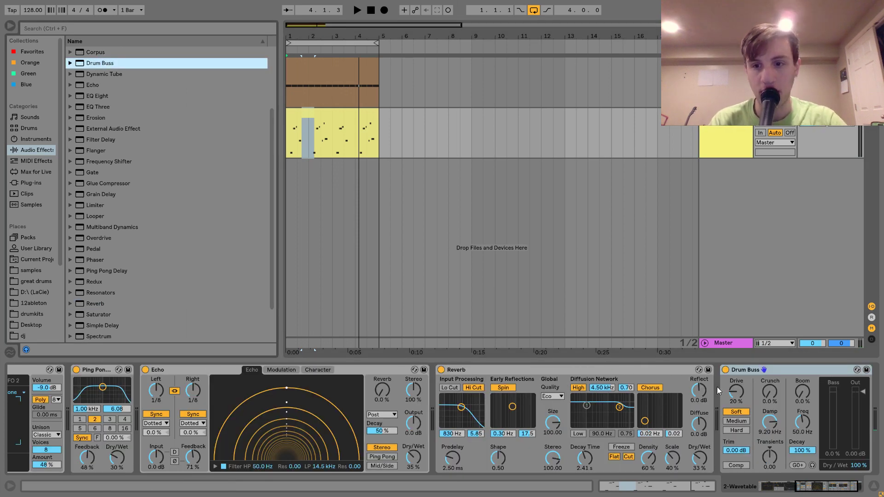
pyautogui.press('space')
pyautogui.moveTo(769, 397); pyautogui.dragTo(769, 391)
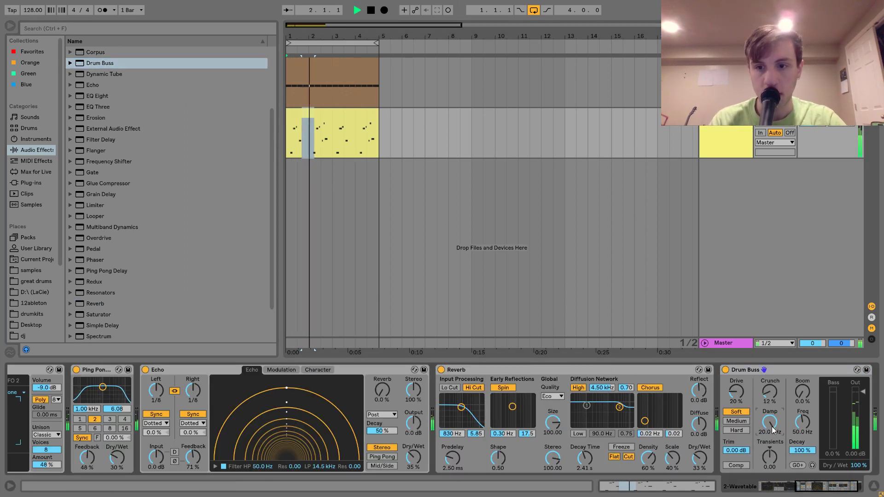
pyautogui.moveTo(774, 427); pyautogui.dragTo(774, 405)
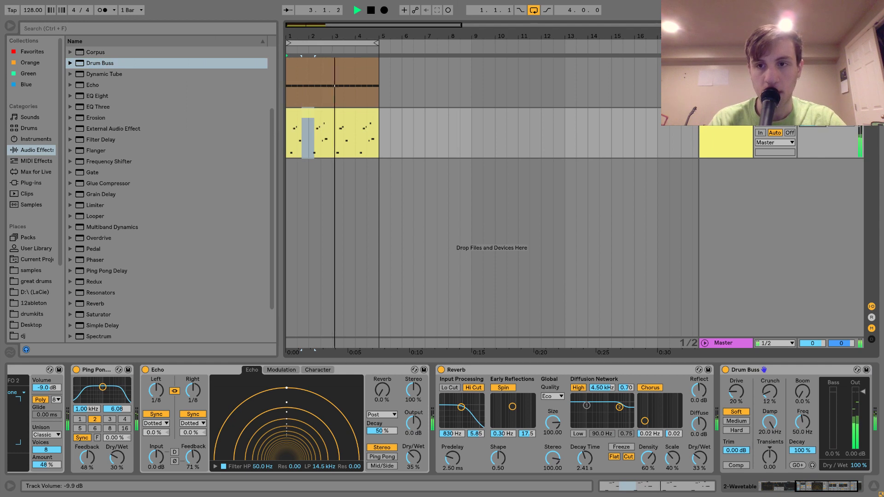
pyautogui.moveTo(813, 126); pyautogui.dragTo(814, 130)
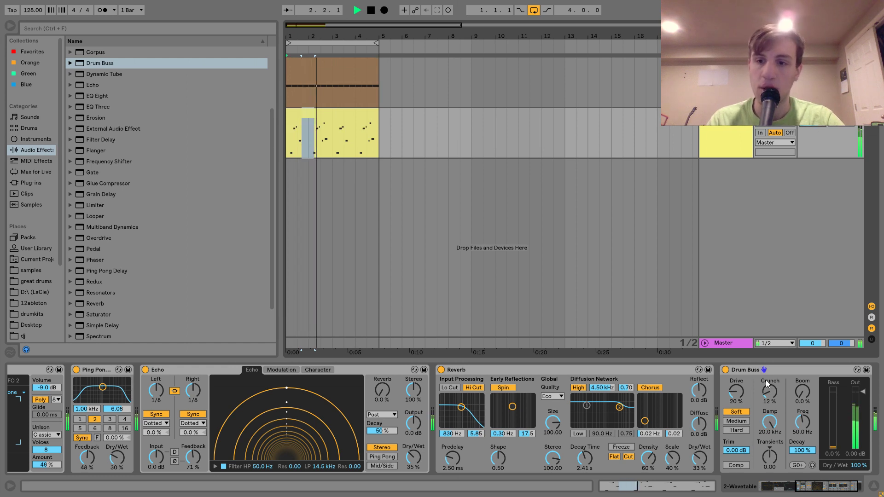
pyautogui.moveTo(767, 460); pyautogui.dragTo(767, 424)
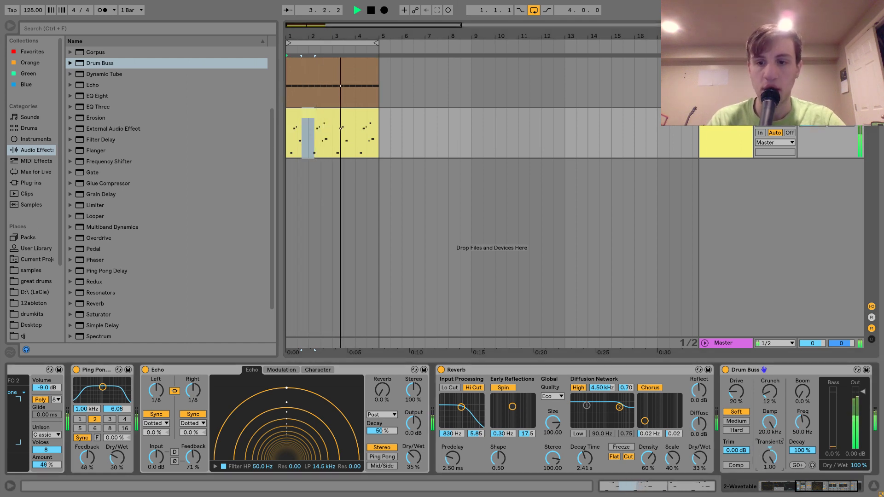
pyautogui.press('space')
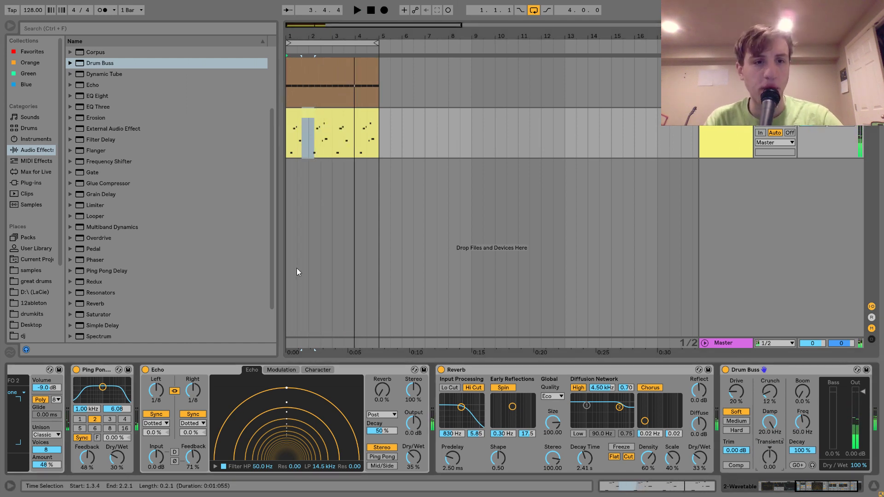
# Step: Insert Chorus before Ping Pong Delay with 37% dry/wet, a 3.36 ms modulation amount and a 0.65 Hz rate
pyautogui.scroll(1, 197, 226)
pyautogui.scroll(3, 199, 230)
pyautogui.moveTo(89, 119); pyautogui.dragTo(87, 412)
pyautogui.press('space')
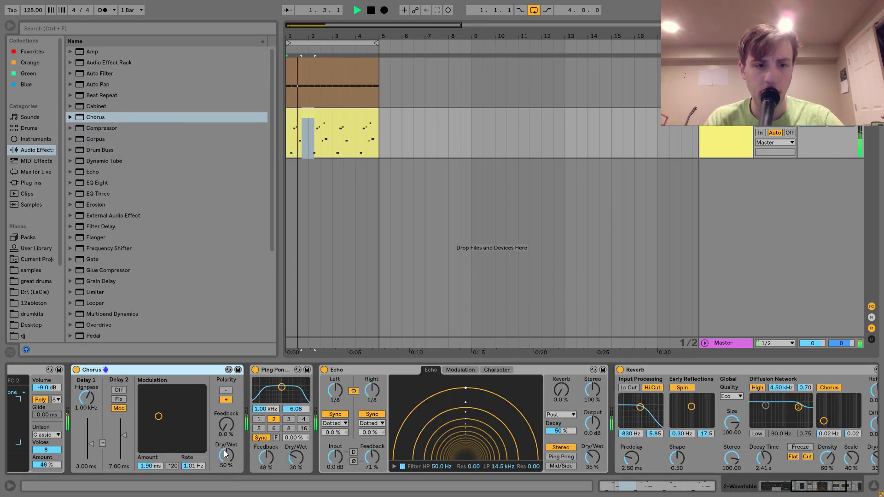
pyautogui.moveTo(223, 450); pyautogui.dragTo(224, 458)
pyautogui.moveTo(152, 466); pyautogui.dragTo(192, 474)
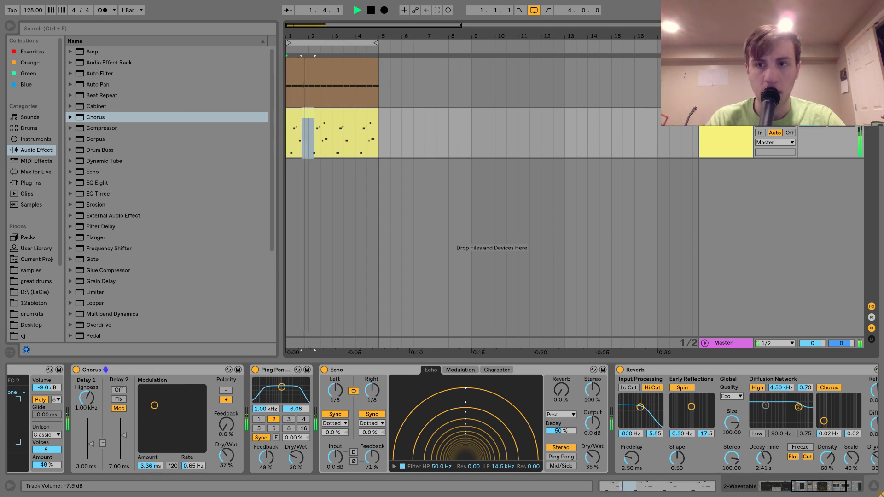
pyautogui.press('space')
# Step: Insert Saturator between Chorus and Ping Pong Delay with 7.43 dB drive and a Base of 0.00 during playback
pyautogui.scroll(-5, 189, 281)
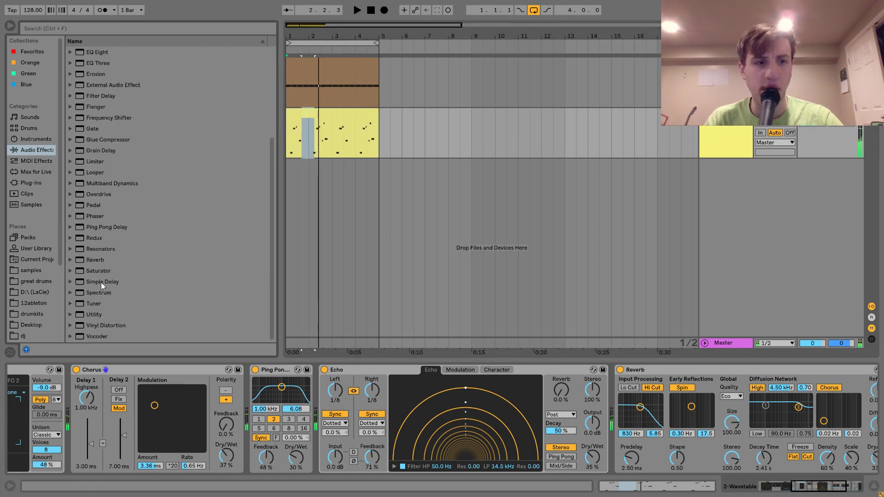
pyautogui.click(101, 270)
pyautogui.moveTo(281, 424); pyautogui.dragTo(320, 418)
pyautogui.press('space')
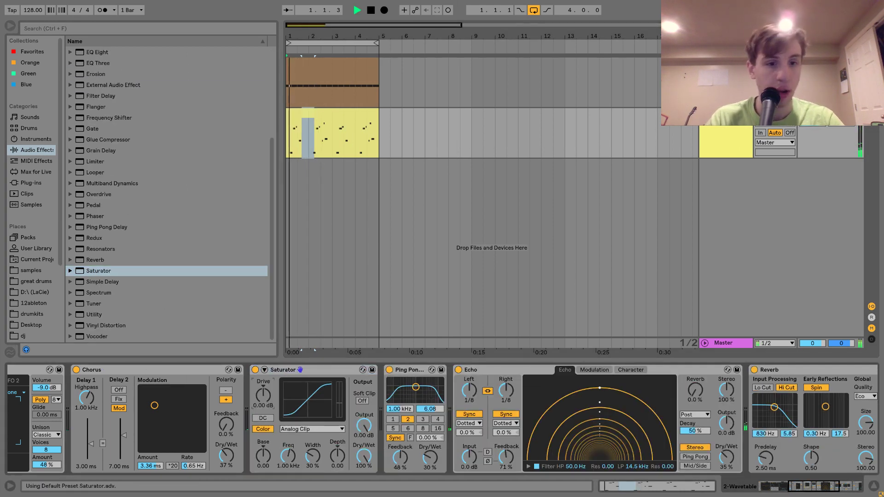
pyautogui.moveTo(264, 396); pyautogui.dragTo(263, 385)
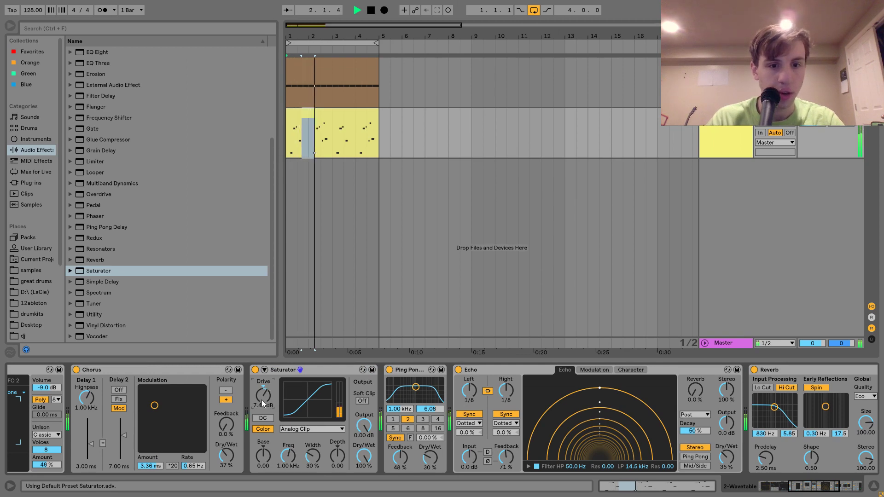
pyautogui.click(263, 456)
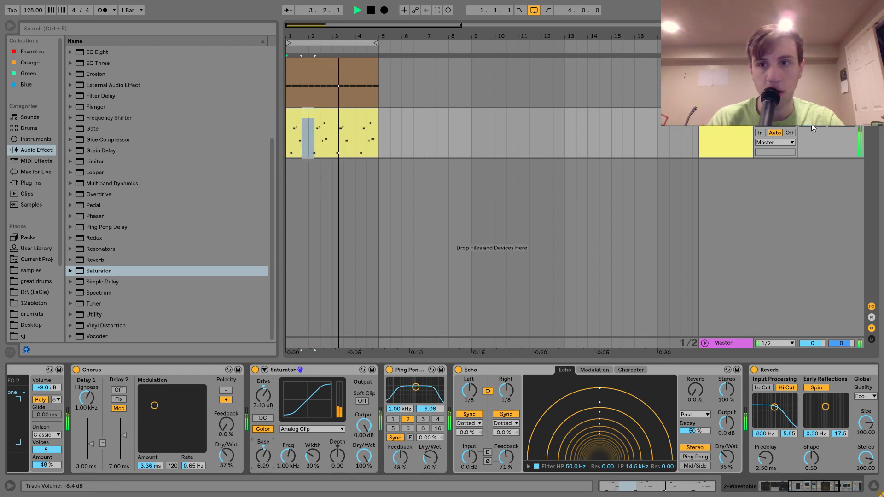
pyautogui.doubleClick(262, 466)
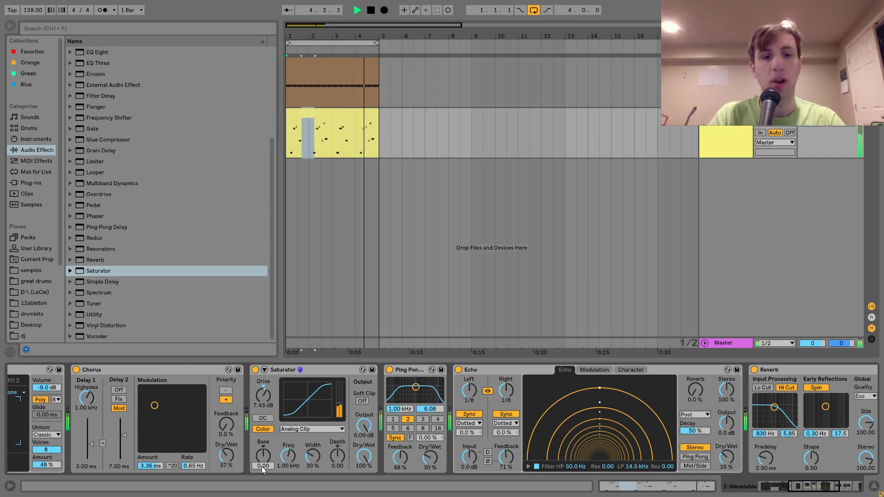
pyautogui.press('space')
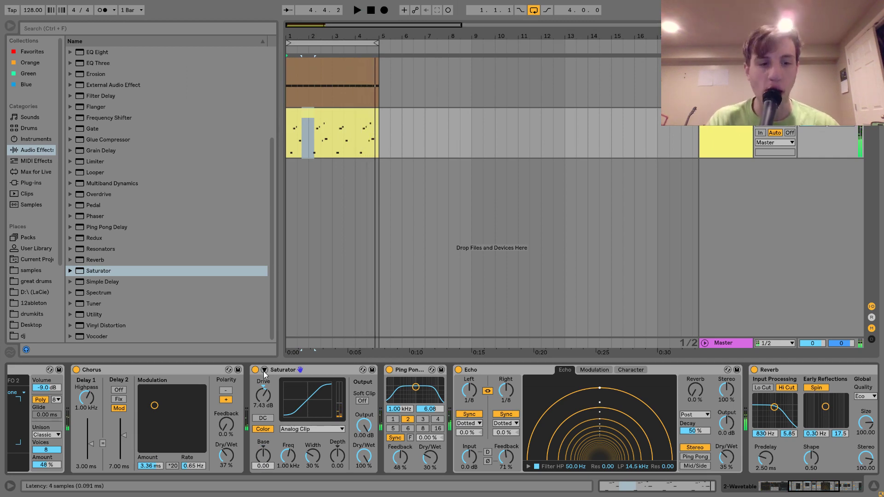
pyautogui.hscroll(5, 264, 371)
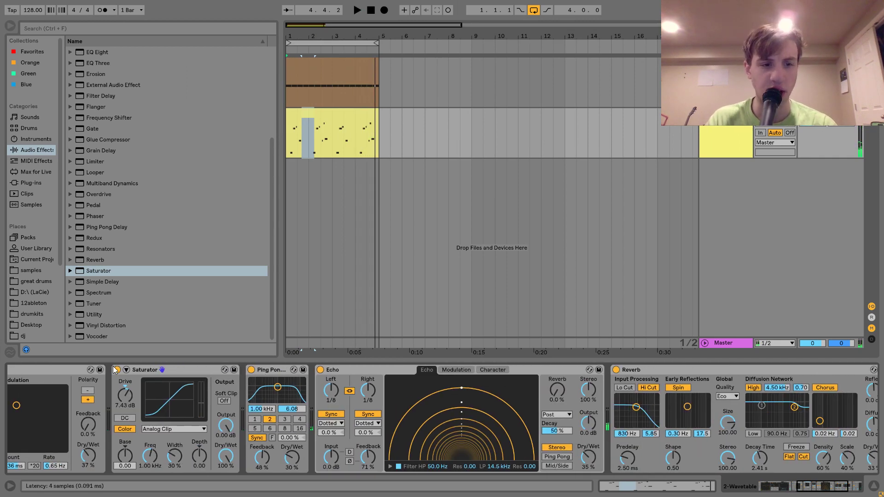
# Step: Try playing the melody with Saturator and Drum Buss bypassed and the track volume at -2.4 dB, and undo these changes
pyautogui.click(115, 369)
pyautogui.hscroll(8, 115, 368)
pyautogui.click(666, 371)
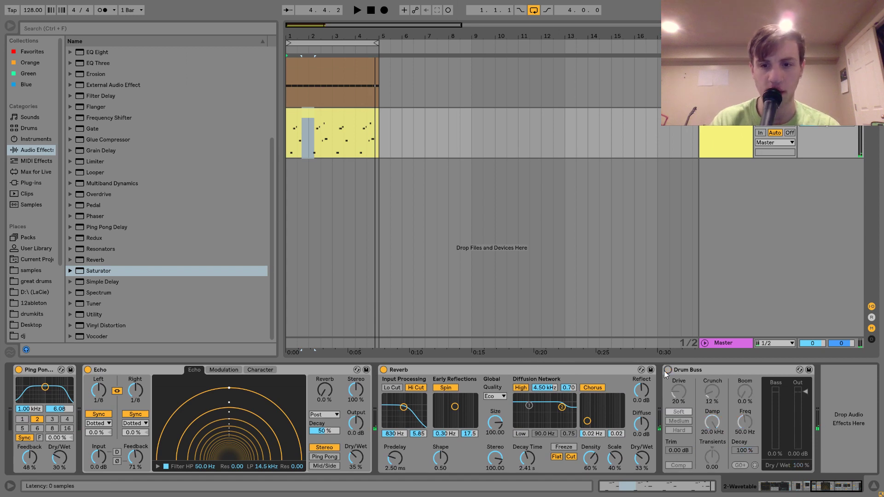
pyautogui.press('space')
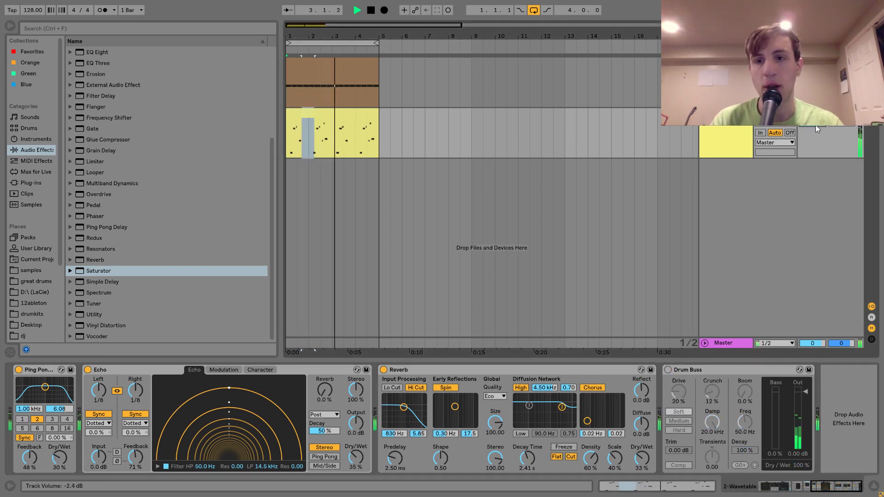
pyautogui.press('space')
pyautogui.hotkey('ctrl', 'z')
pyautogui.hotkey('ctrl', 'z')
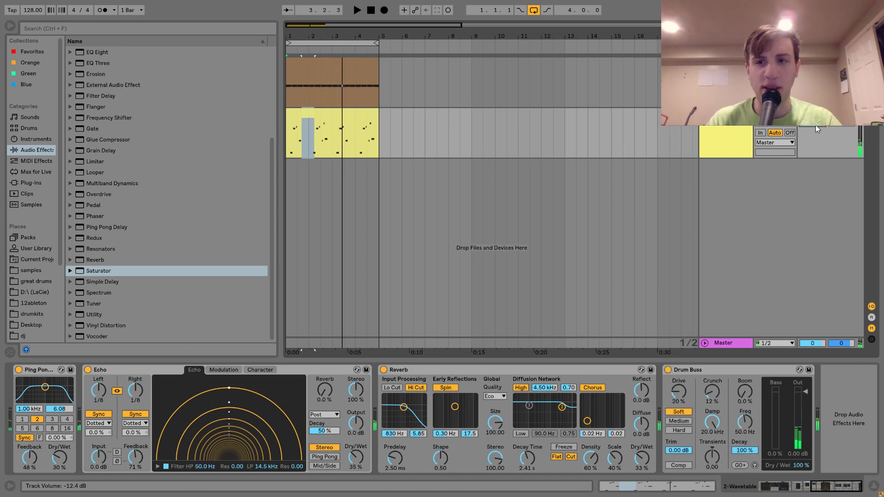
# Step: Select the melody clip and audition the loop while sweeping the Wavetable filter's frequency and resonance
pyautogui.hscroll(-5, 534, 380)
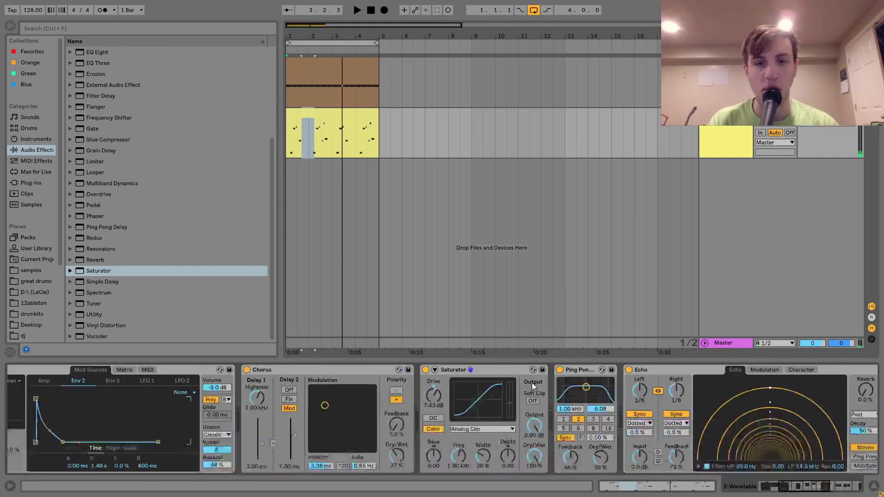
pyautogui.hscroll(-4, 532, 382)
pyautogui.hscroll(2, 676, 381)
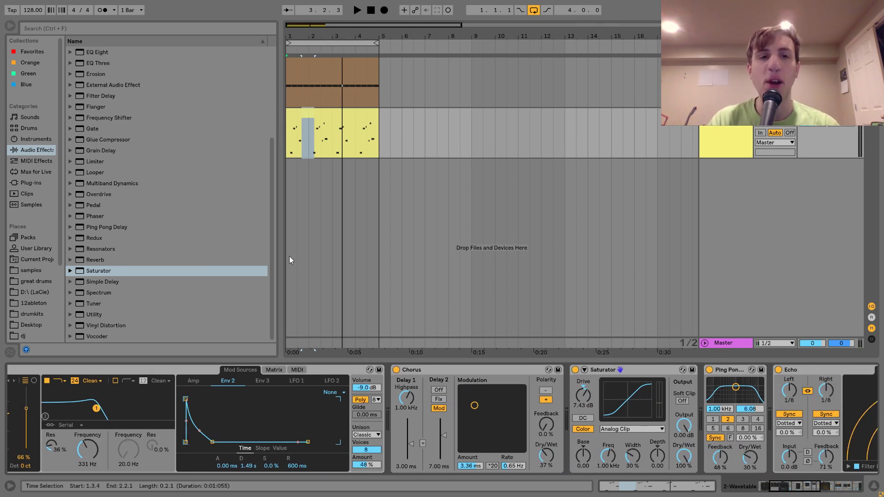
pyautogui.click(294, 122)
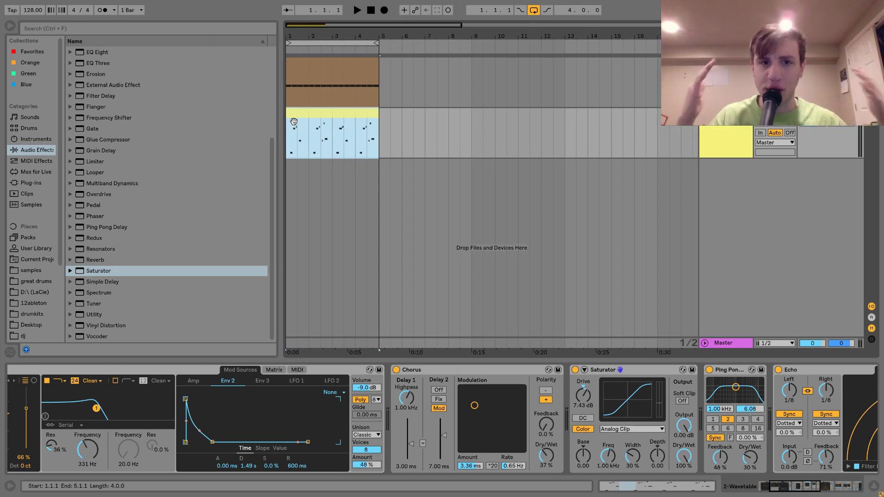
pyautogui.press('space')
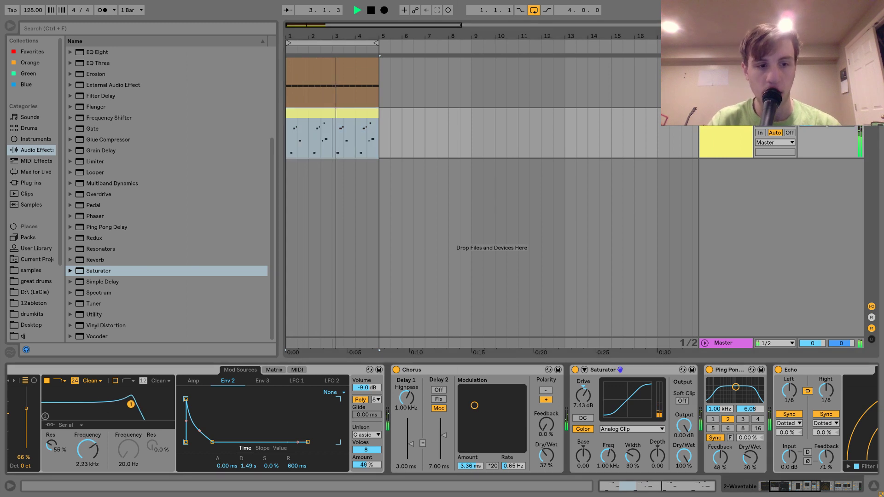
pyautogui.press('space')
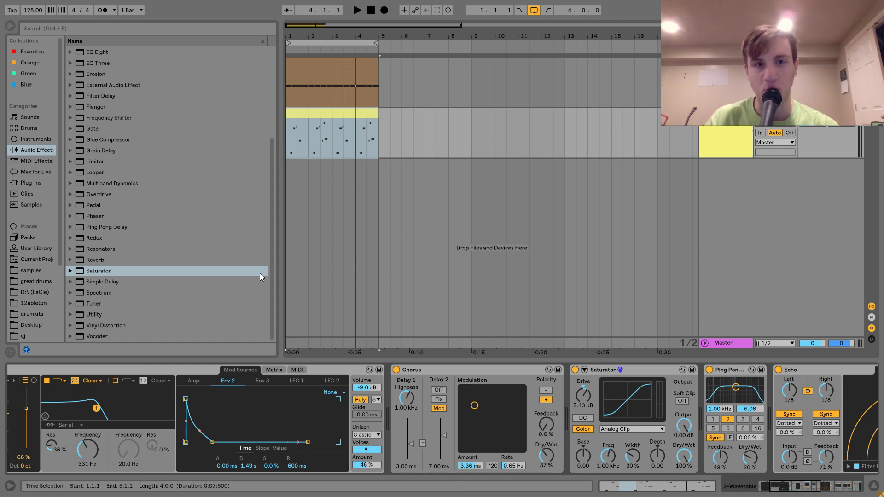
pyautogui.click(360, 400)
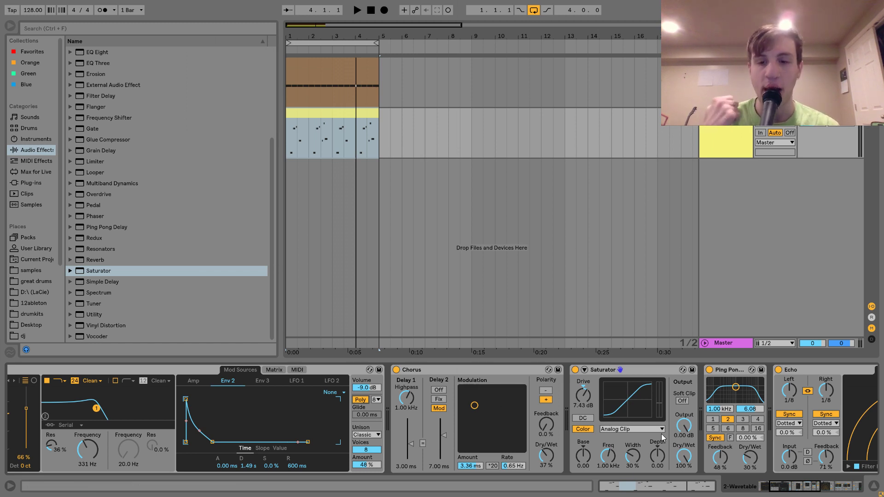
# Step: Set the melody track volume to about -13.4 dB and lower the Wavetable filter frequency during playback
pyautogui.press('space')
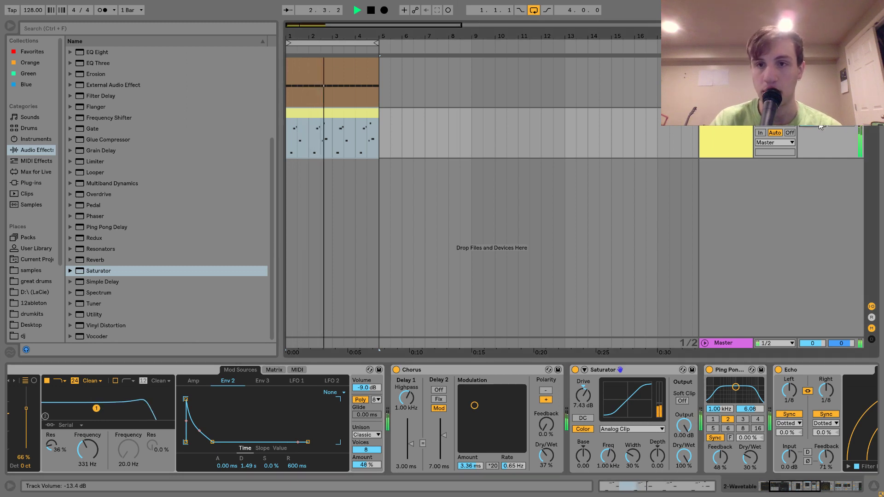
pyautogui.moveTo(382, 143); pyautogui.dragTo(281, 73)
pyautogui.click(339, 119)
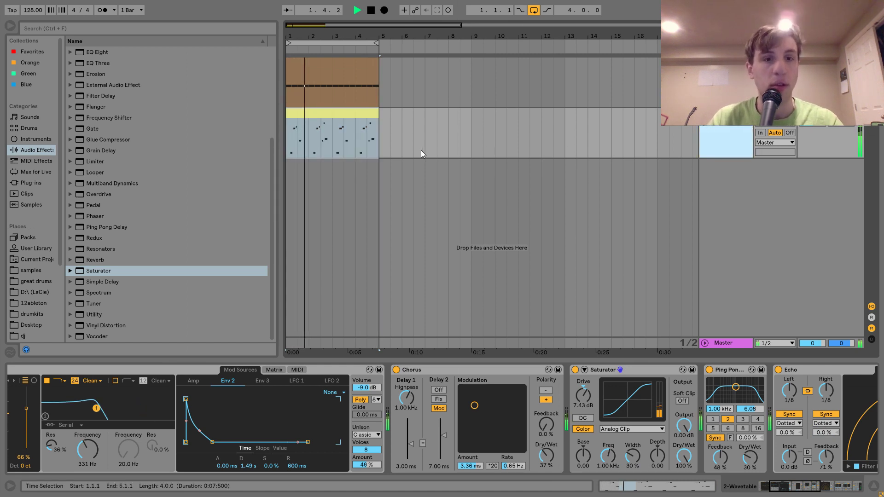
pyautogui.moveTo(88, 452); pyautogui.dragTo(89, 461)
pyautogui.press('space')
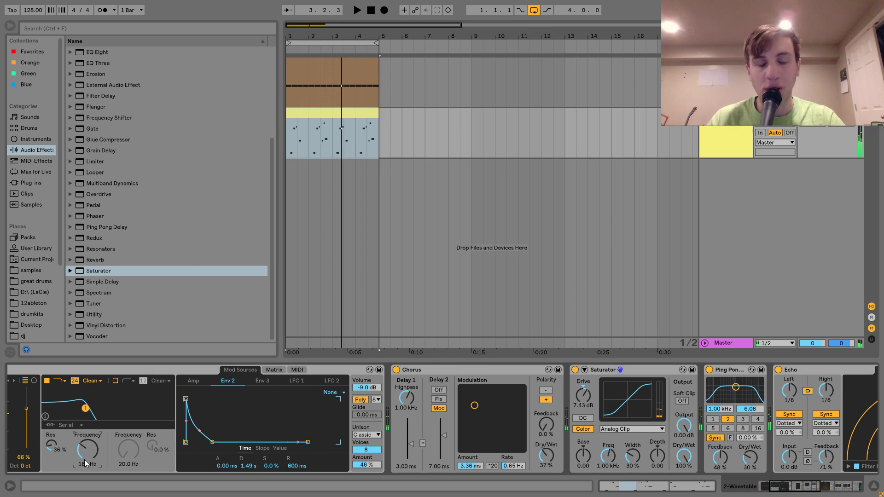
# Step: Add a new MIDI track below the melody and load a Wavetable instrument onto it
pyautogui.hotkey('ctrl', 'shift', 't')
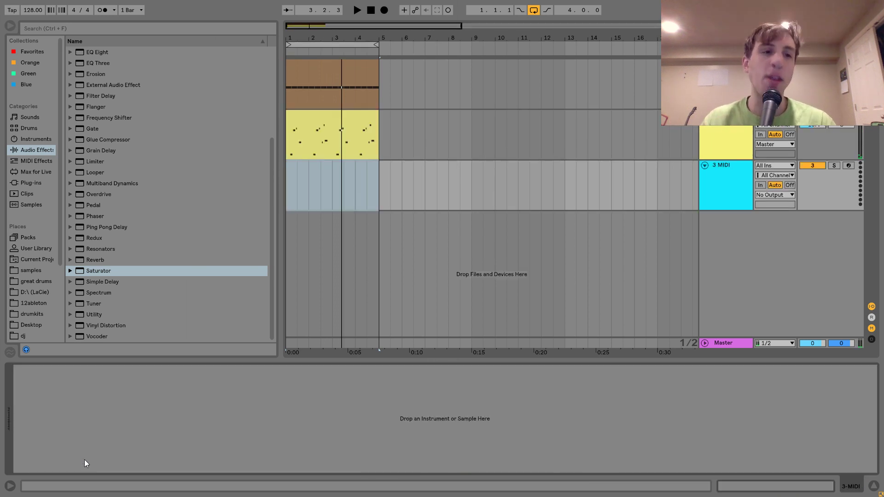
pyautogui.click(23, 140)
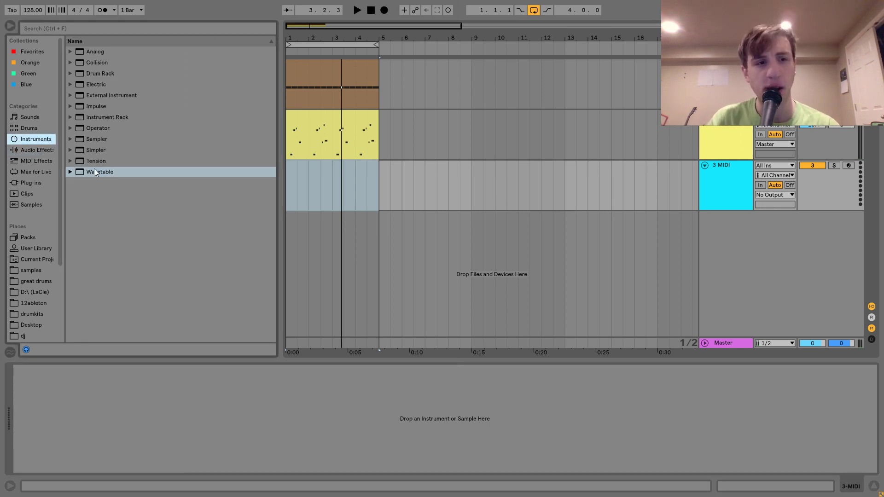
pyautogui.moveTo(93, 169); pyautogui.dragTo(309, 199)
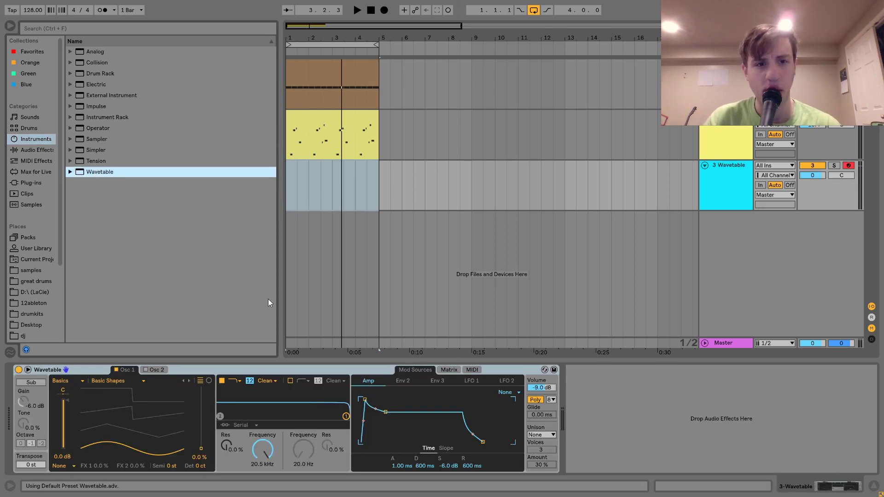
# Step: Set oscillator 1 position to 100%, amp attack 0.00 ms, decay 1.77 s, sustain 0.0 dB, release 1.50 ms, and track volume -7.4 dB
pyautogui.moveTo(163, 408); pyautogui.dragTo(98, 395)
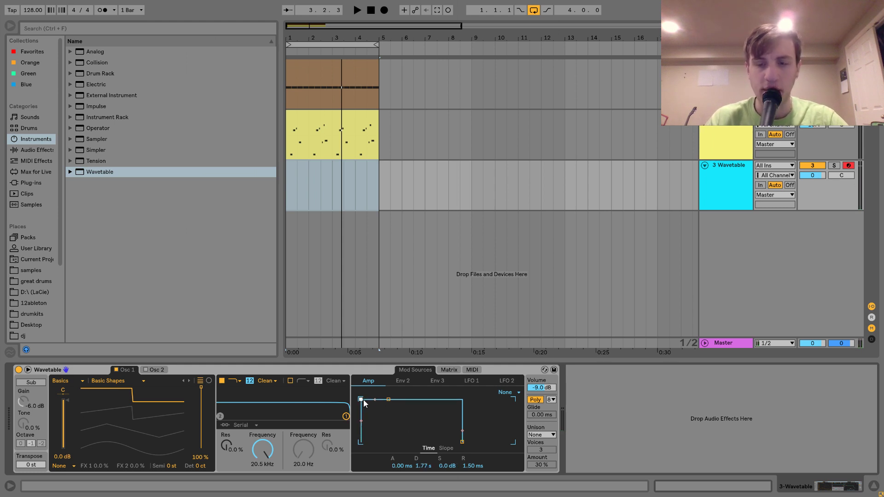
pyautogui.moveTo(809, 182); pyautogui.dragTo(810, 192)
pyautogui.click(812, 176)
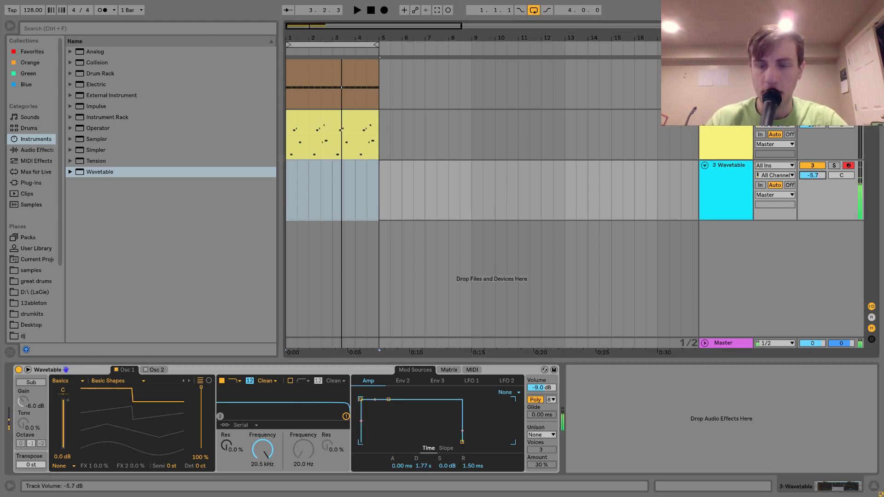
# Step: Set the new Wavetable's unison to Shimmer with 6 voices and 43% amount, and its first filter's frequency to 486 Hz
pyautogui.click(554, 435)
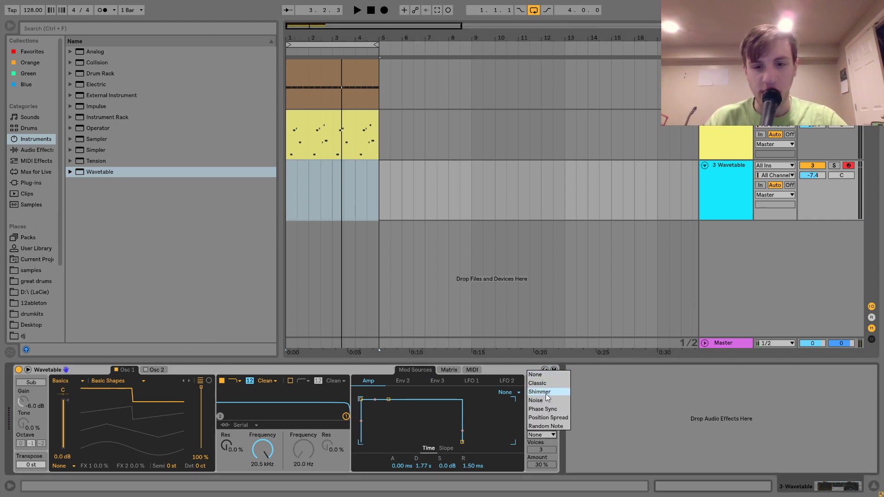
pyautogui.click(548, 417)
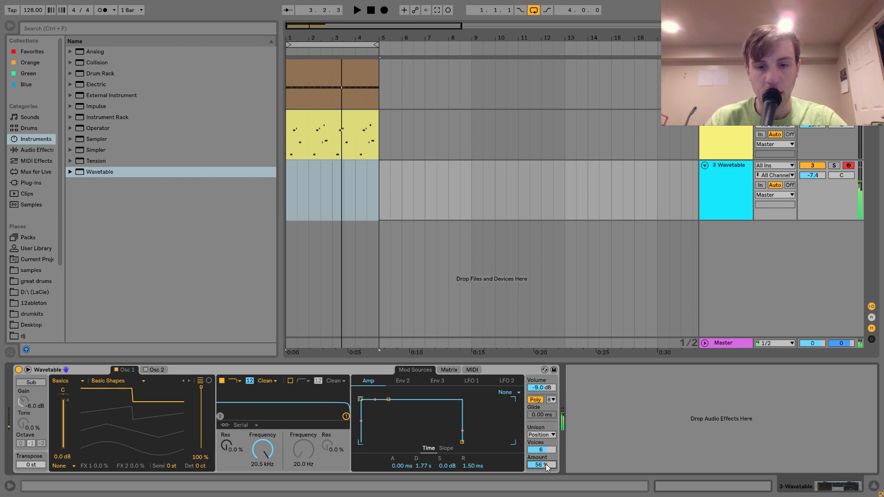
pyautogui.click(540, 435)
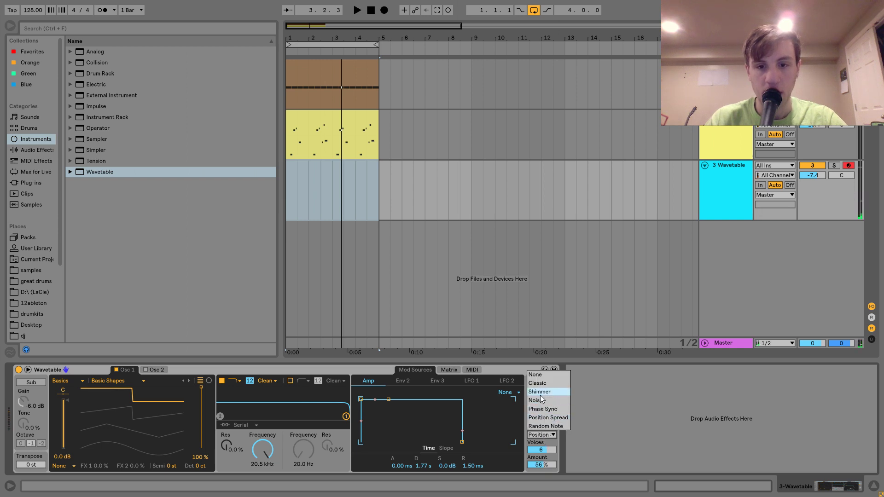
pyautogui.moveTo(543, 466); pyautogui.dragTo(543, 471)
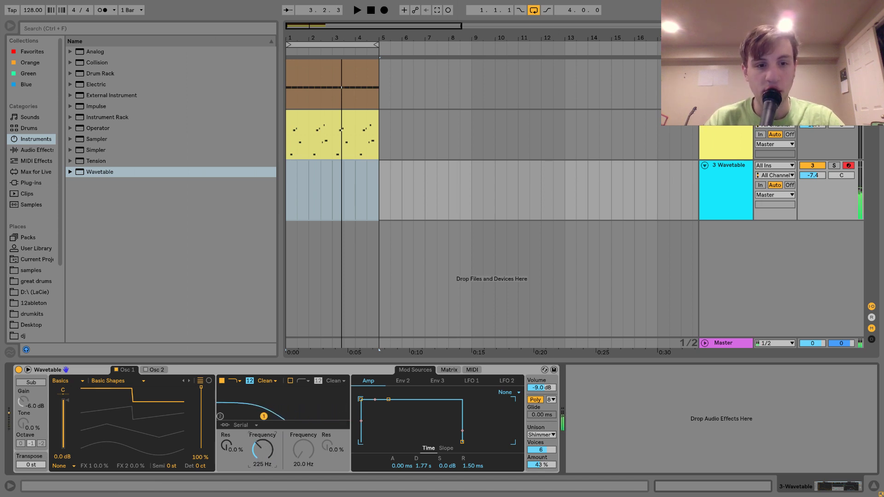
pyautogui.press('space')
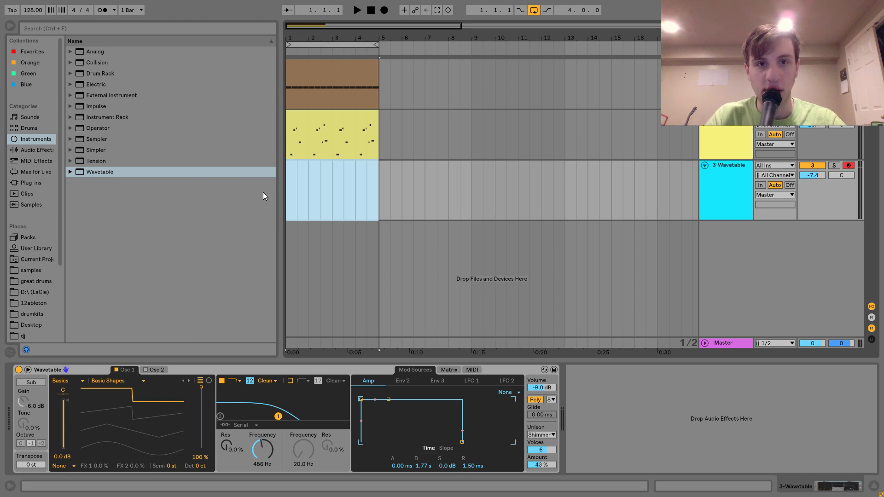
# Step: Create a four-bar MIDI clip on the new Wavetable track and add F2, G#2 and C#3 notes at its start
pyautogui.hotkey('ctrl', 'shift', 'm')
pyautogui.doubleClick(170, 232)
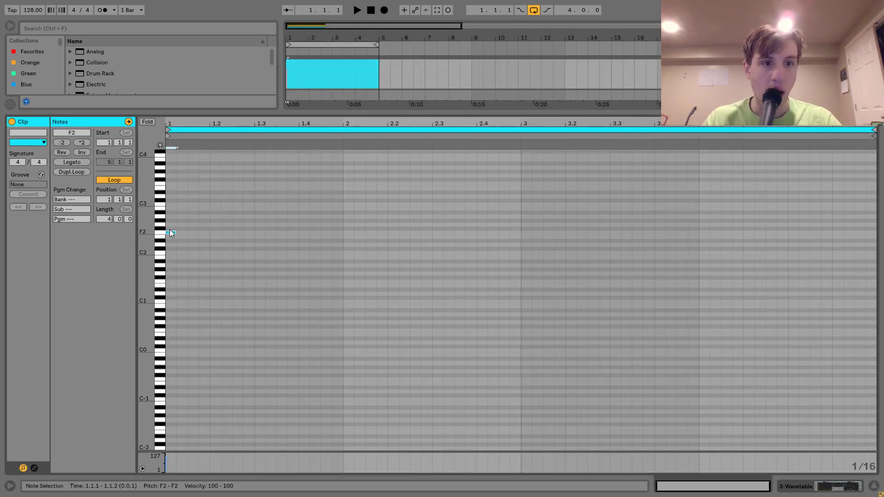
pyautogui.doubleClick(170, 220)
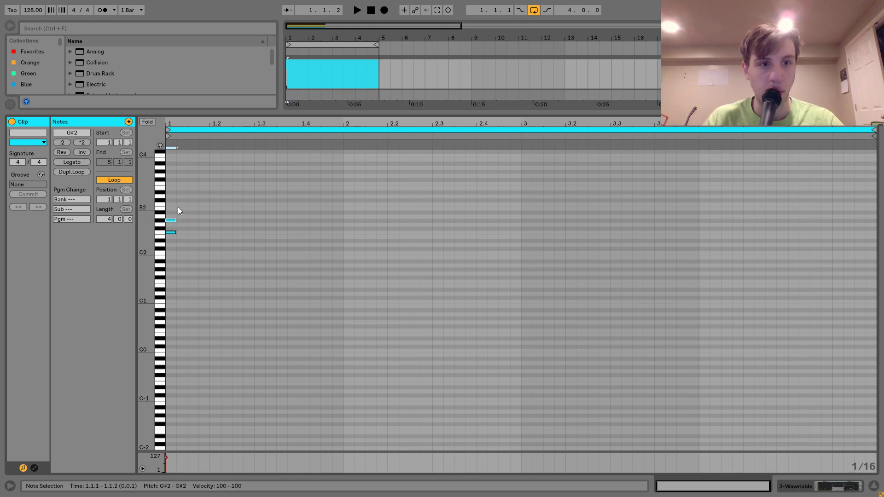
pyautogui.doubleClick(170, 200)
# Step: Lengthen the three-note chord to two beats and duplicate it to fill the first bar
pyautogui.hotkey('ctrl', 'a')
pyautogui.hotkey('shift', 'Right')
pyautogui.hotkey('shift', 'Right')
pyautogui.hotkey('shift', 'Right')
pyautogui.hotkey('shift', 'Right')
pyautogui.hotkey('shift', 'Right')
pyautogui.hotkey('shift', 'Right')
pyautogui.hotkey('shift', 'Right')
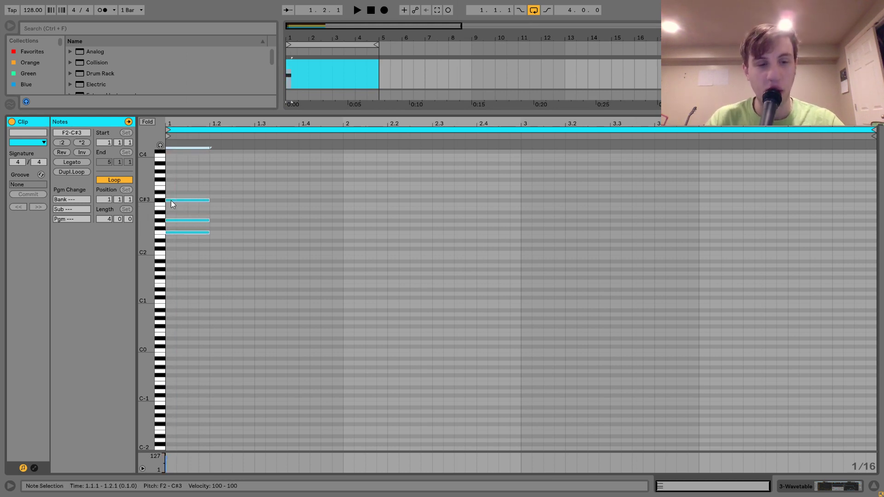
pyautogui.hotkey('ctrl', 'd')
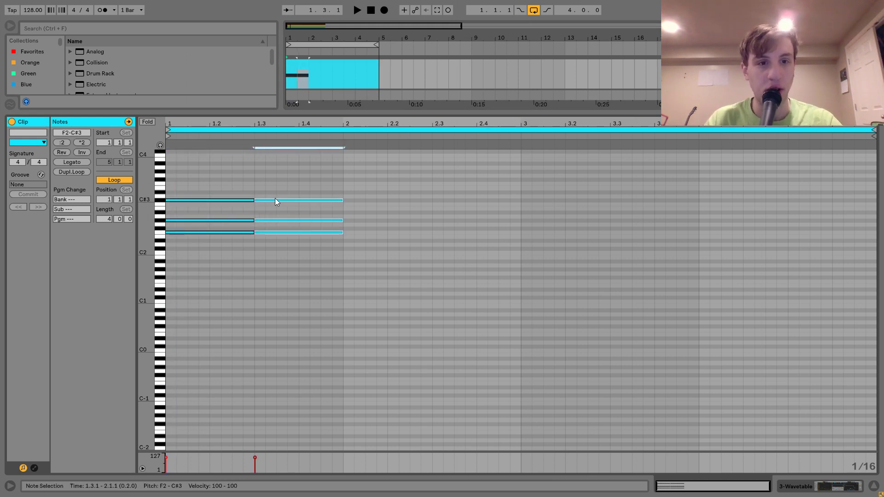
# Step: Lower the second chord's C#3 to C3, and duplicate the two-chord pattern into bar 2 during playback
pyautogui.moveTo(276, 200); pyautogui.dragTo(278, 205)
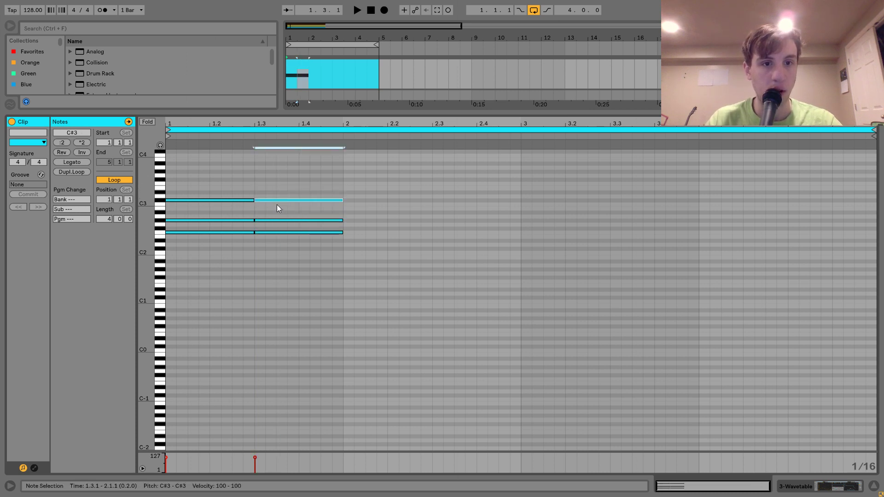
pyautogui.press('space')
pyautogui.hotkey('ctrl', 'a')
pyautogui.hotkey('ctrl', 'd')
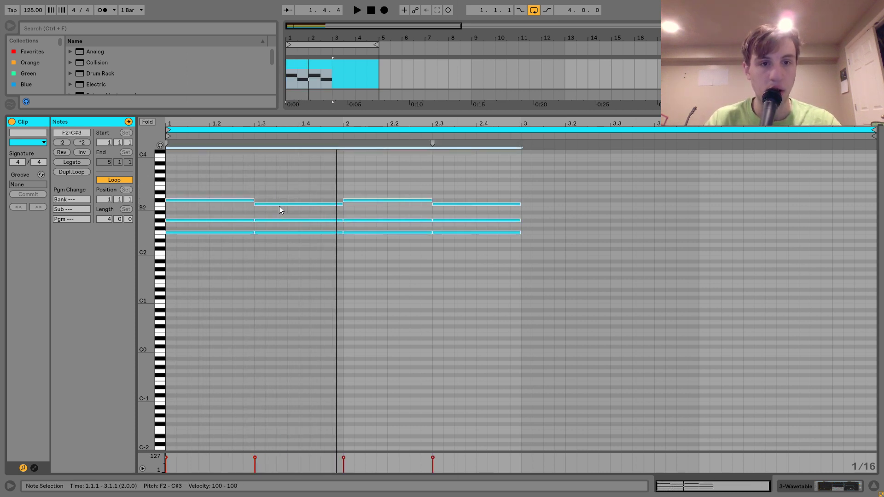
pyautogui.press('space')
# Step: Shorten the first chord to one beat, duplicate it onto beat 2, and lower the copy's top note to C3
pyautogui.moveTo(210, 170); pyautogui.dragTo(214, 236)
pyautogui.hotkey('shift', 'Left')
pyautogui.hotkey('shift', 'Left')
pyautogui.hotkey('shift', 'Left')
pyautogui.hotkey('shift', 'Left')
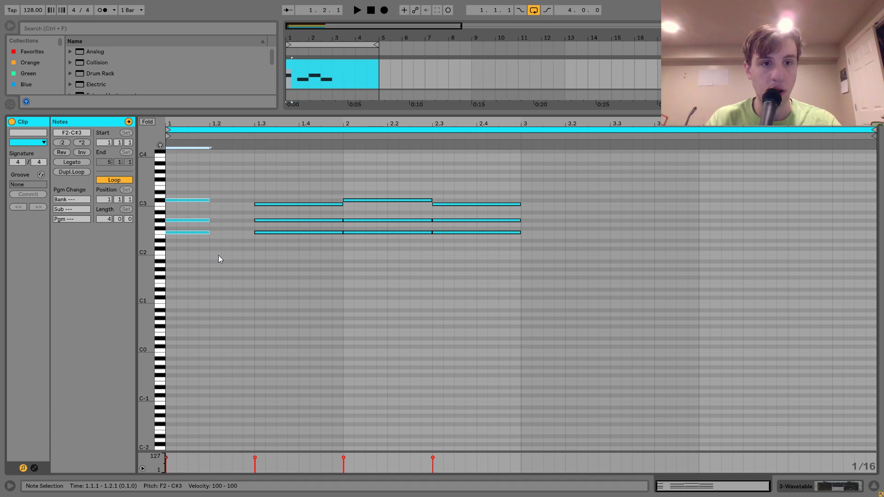
pyautogui.hotkey('ctrl', 'd')
pyautogui.click(228, 204)
pyautogui.click(227, 200)
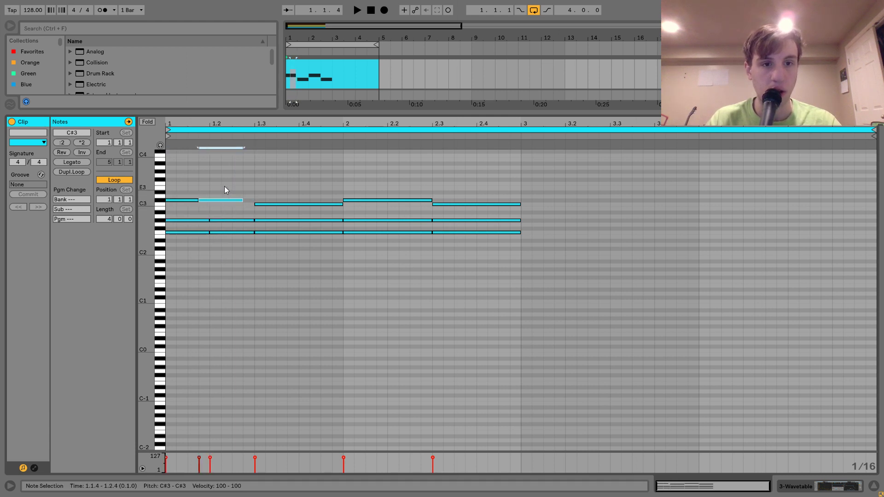
pyautogui.press('Down')
# Step: Delete all notes from beat 1.3 onward and duplicate the remaining two-chord pattern until it fills the four-bar clip
pyautogui.moveTo(304, 167); pyautogui.dragTo(620, 358)
pyautogui.press('Delete')
pyautogui.hotkey('ctrl', 'a')
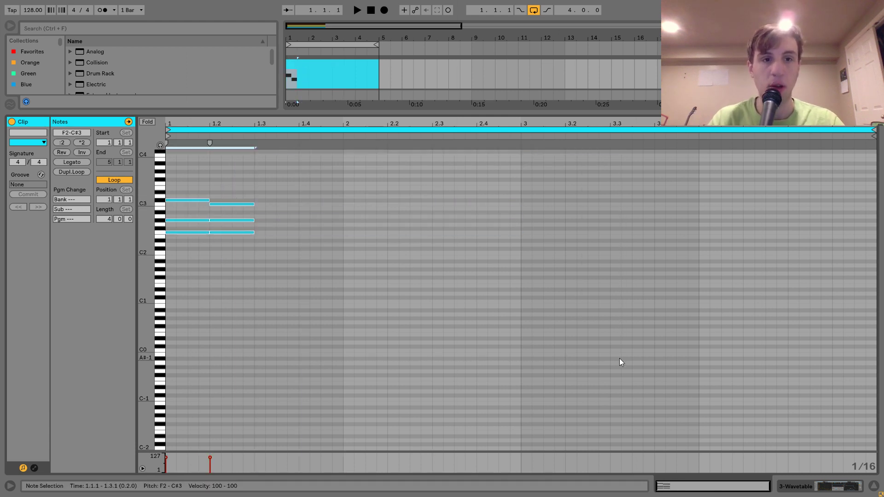
pyautogui.hotkey('ctrl', 'd')
pyautogui.press('space')
pyautogui.hotkey('ctrl', 'a')
pyautogui.hotkey('ctrl', 'd')
pyautogui.hotkey('ctrl', 'a')
pyautogui.hotkey('ctrl', 'd')
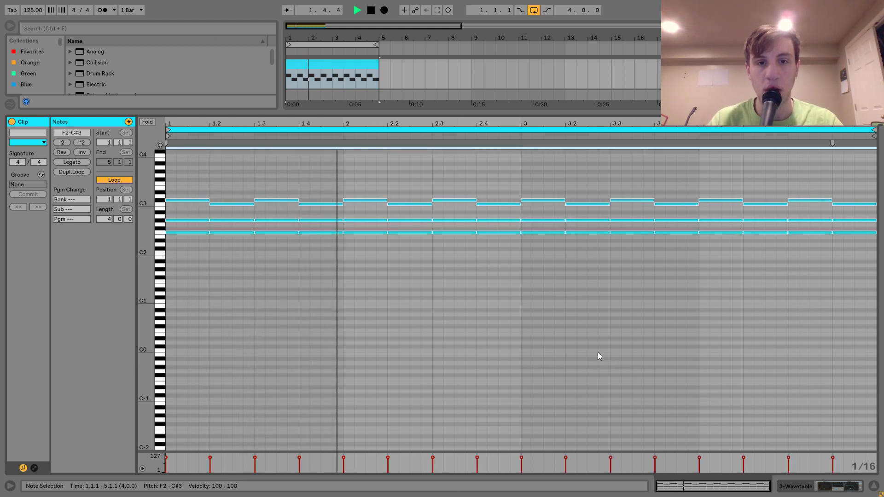
# Step: Try transposing the whole chord pattern by octaves during playback
pyautogui.hotkey('shift', 'Down')
pyautogui.hotkey('shift', 'Up')
pyautogui.hotkey('shift', 'Up')
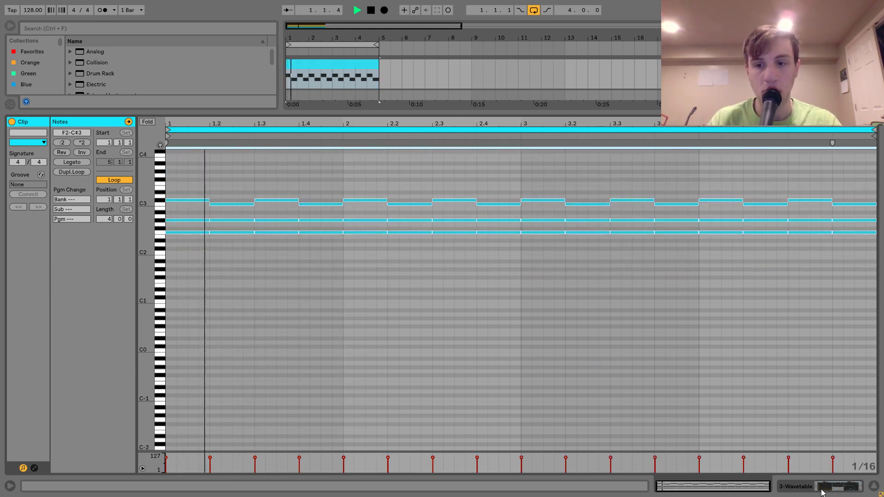
# Step: Balance the volumes during playback, with the melody track at about -11.9 dB and the chord track at -8.9 dB
pyautogui.click(833, 490)
pyautogui.moveTo(815, 126); pyautogui.dragTo(814, 131)
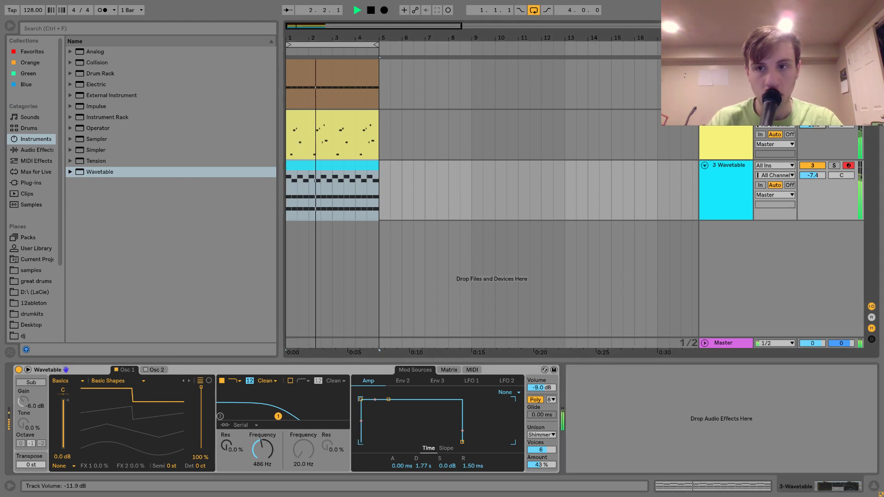
pyautogui.moveTo(812, 174); pyautogui.dragTo(814, 179)
pyautogui.click(708, 189)
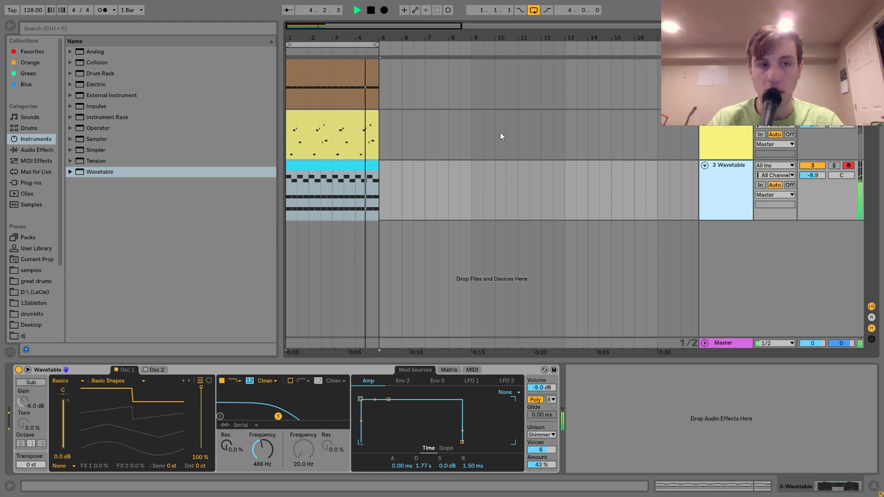
# Step: Copy the kick track's sidechain Compressor onto the chord track and raise its threshold to -33.1 dB during playback
pyautogui.press('space')
pyautogui.click(568, 98)
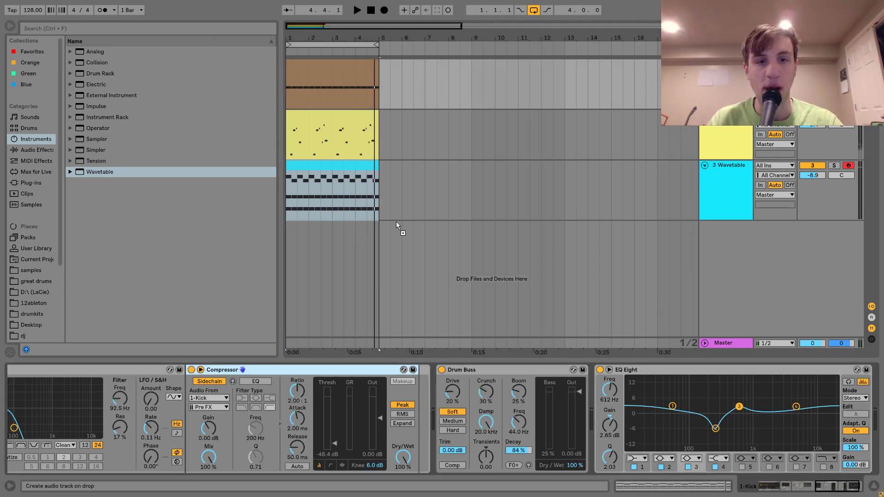
pyautogui.click(393, 192)
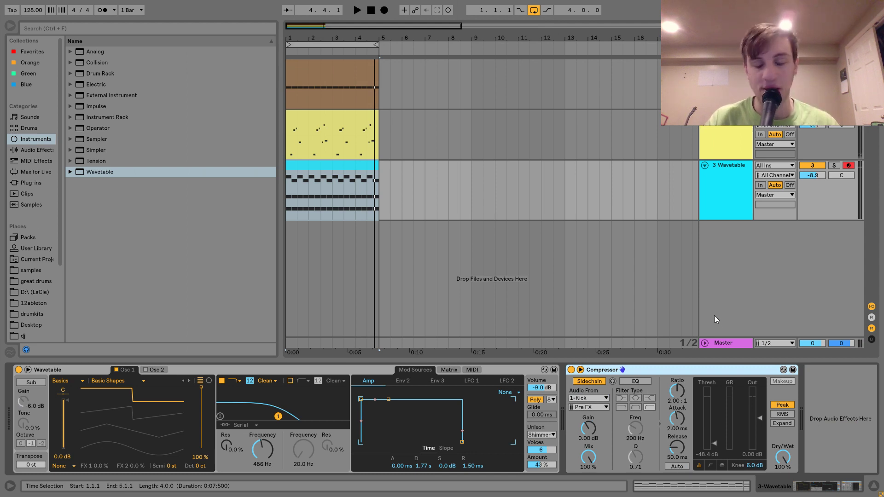
pyautogui.press('space')
pyautogui.moveTo(714, 444); pyautogui.dragTo(714, 437)
# Step: Lower the chord track's volume to -12.7 dB and set its Oscillator 1 wavetable position to 66%
pyautogui.moveTo(813, 175); pyautogui.dragTo(813, 192)
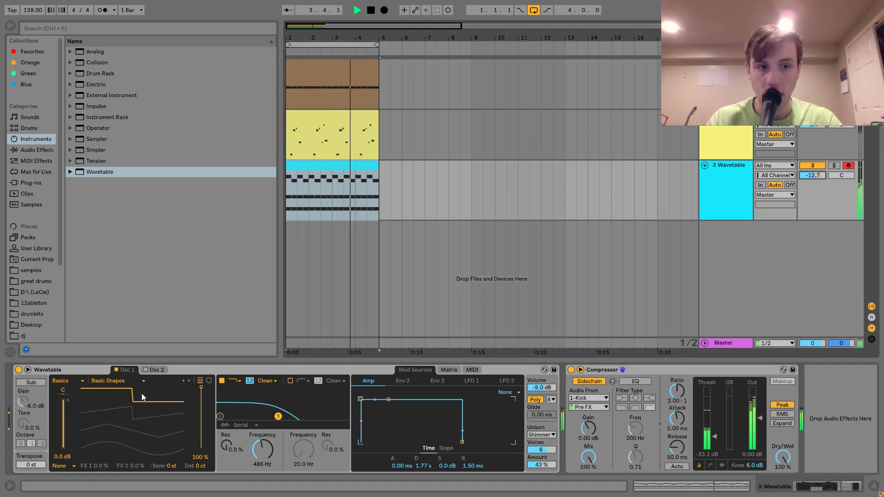
pyautogui.moveTo(141, 404); pyautogui.dragTo(97, 413)
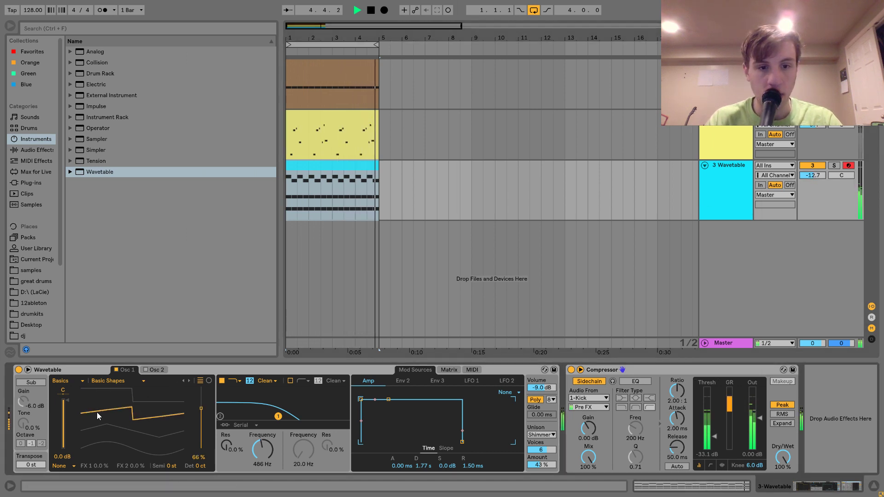
# Step: Try raising the chord clip's G#2 notes by an octave and lowering the beat 2 copy to G3
pyautogui.doubleClick(318, 201)
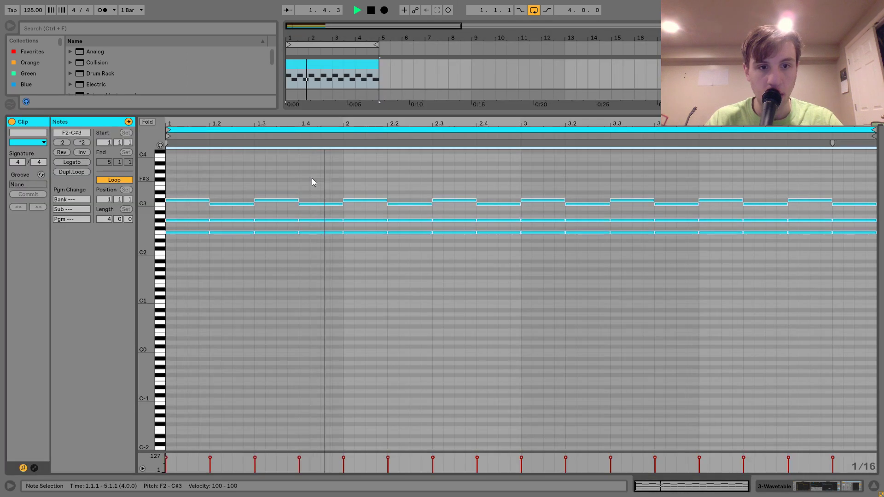
pyautogui.click(161, 226)
pyautogui.hotkey('shift', 'Up')
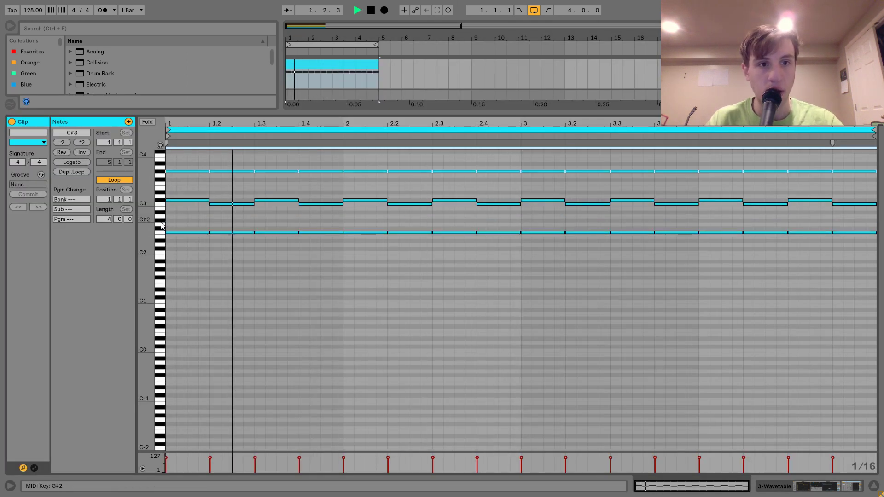
pyautogui.moveTo(225, 157); pyautogui.dragTo(226, 180)
pyautogui.press('space')
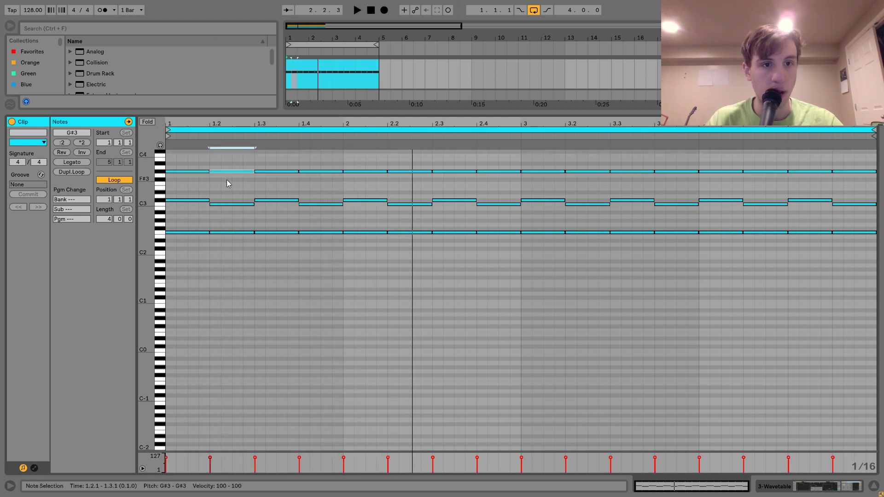
pyautogui.press('space')
pyautogui.press('Down')
pyautogui.press('space')
pyautogui.press('space')
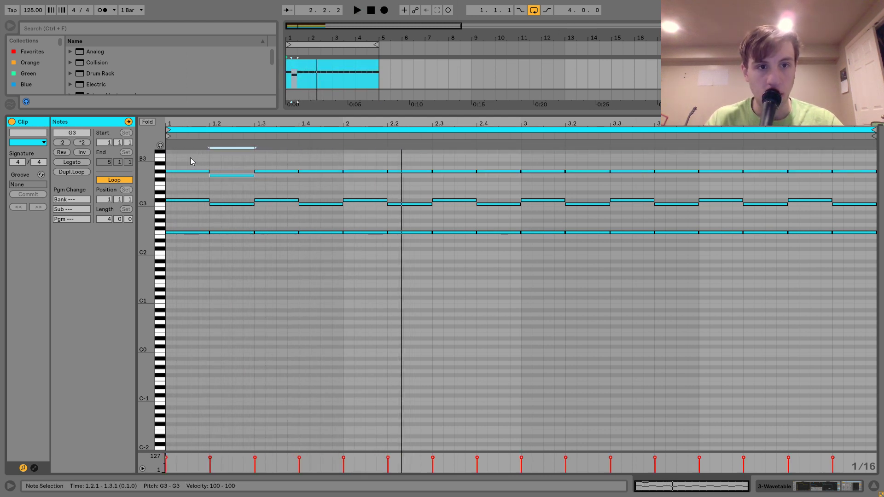
pyautogui.press('space')
# Step: Move the raised chord notes back down an octave and return the beat 2 note to G#2
pyautogui.moveTo(189, 158); pyautogui.dragTo(883, 174)
pyautogui.hotkey('shift', 'Down')
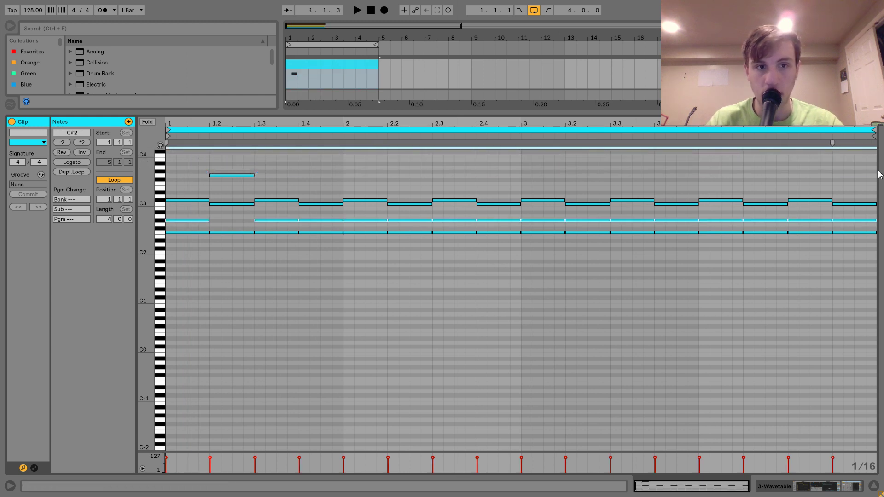
pyautogui.click(230, 175)
pyautogui.hotkey('shift', 'Down')
pyautogui.press('space')
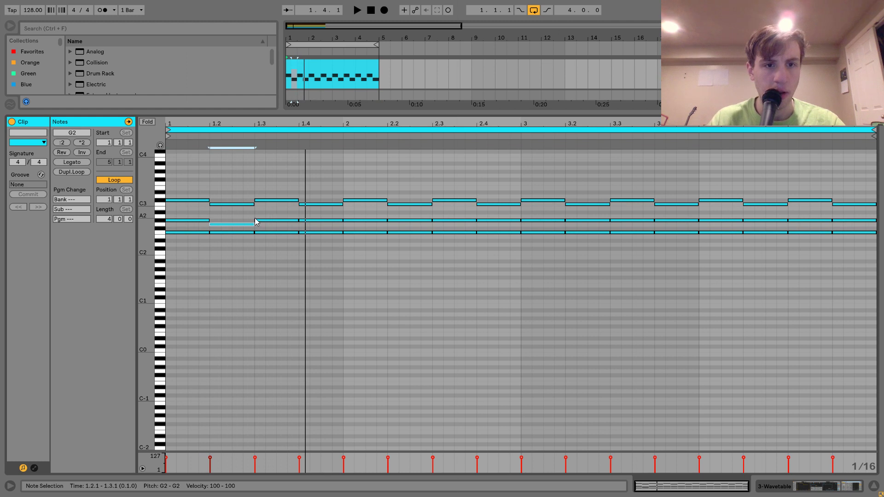
pyautogui.press('Up')
pyautogui.press('space')
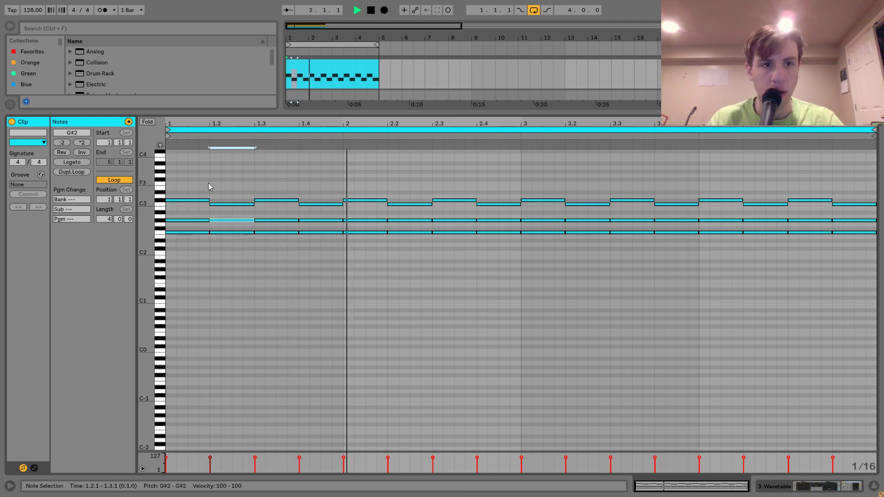
# Step: Swap the top notes of the first two chords, using C3 on beat 1 and C#3 on beat 2
pyautogui.press('space')
pyautogui.click(202, 201)
pyautogui.press('Down')
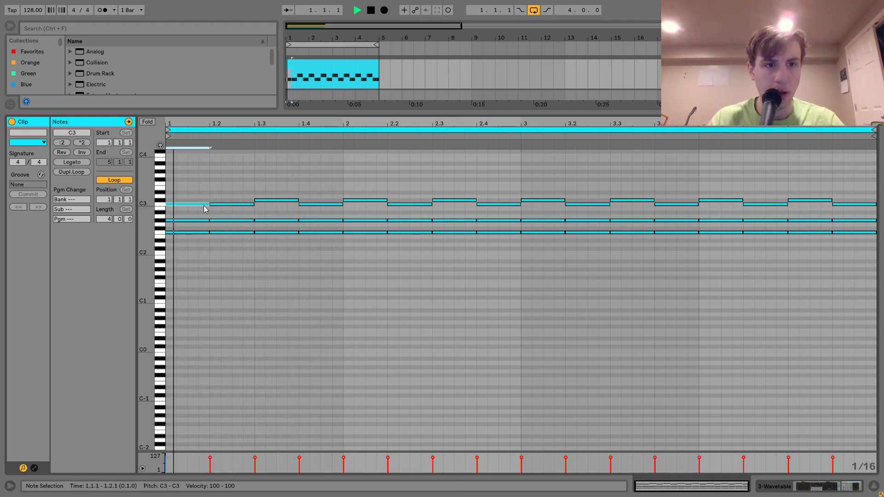
pyautogui.click(224, 204)
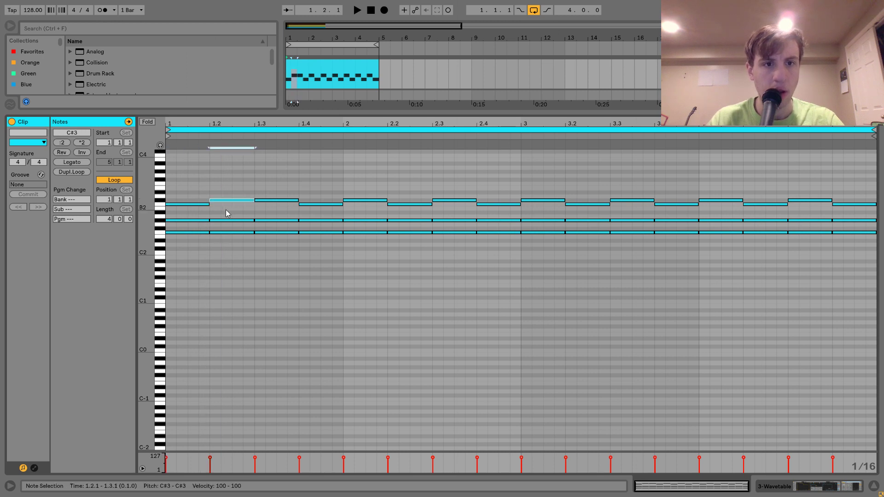
# Step: Delete all notes from beat 1.3 onward and duplicate the swapped two-chord pattern until it fills the four-bar clip
pyautogui.moveTo(281, 178); pyautogui.dragTo(864, 378)
pyautogui.press('Delete')
pyautogui.press('space')
pyautogui.hotkey('ctrl', 'a')
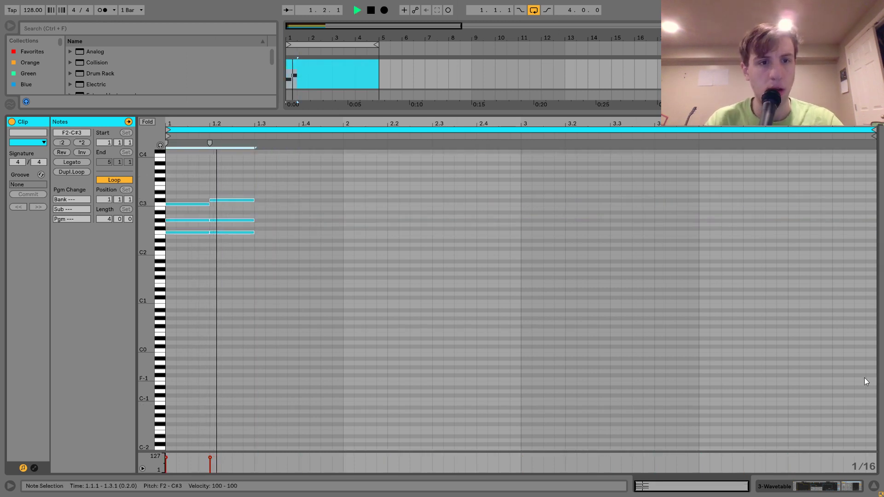
pyautogui.hotkey('ctrl', 'd')
pyautogui.hotkey('ctrl', 'a')
pyautogui.hotkey('ctrl', 'd')
pyautogui.hotkey('ctrl', 'd')
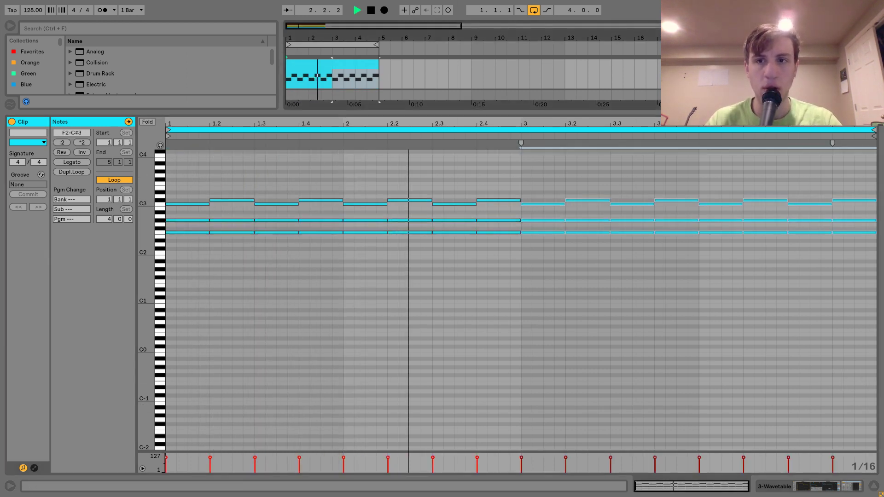
# Step: Open the melody clip and try transposing all of its notes up so the lowest is C3
pyautogui.hotkey('shift', 'Tab')
pyautogui.click(732, 128)
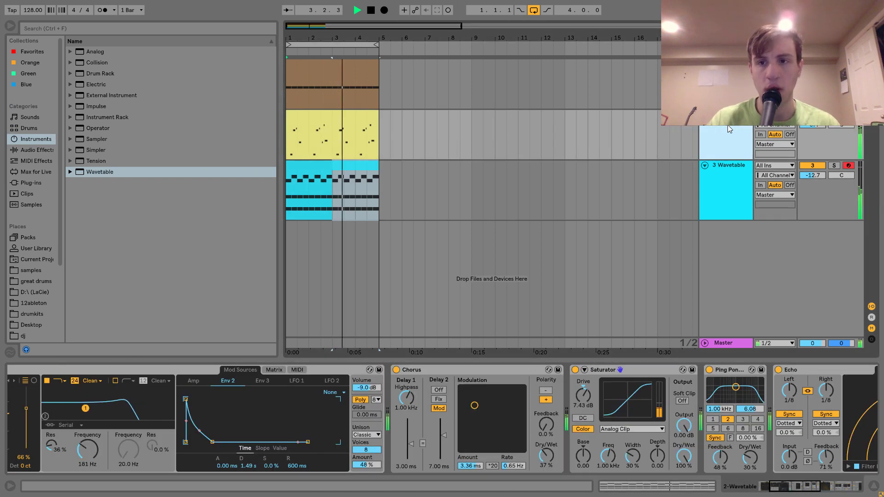
pyautogui.click(733, 191)
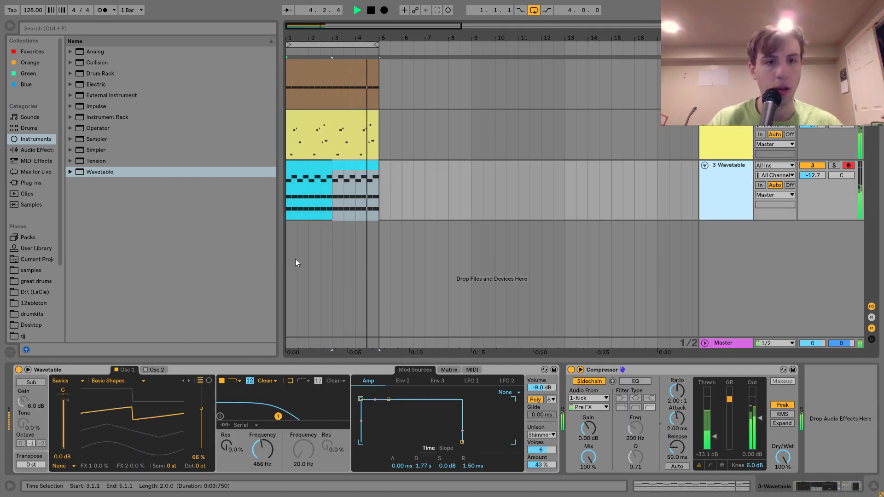
pyautogui.doubleClick(295, 173)
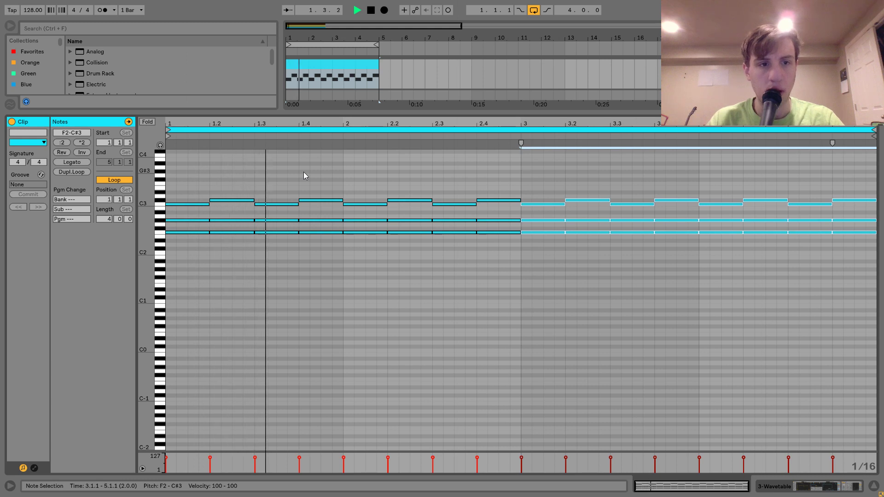
pyautogui.click(363, 70)
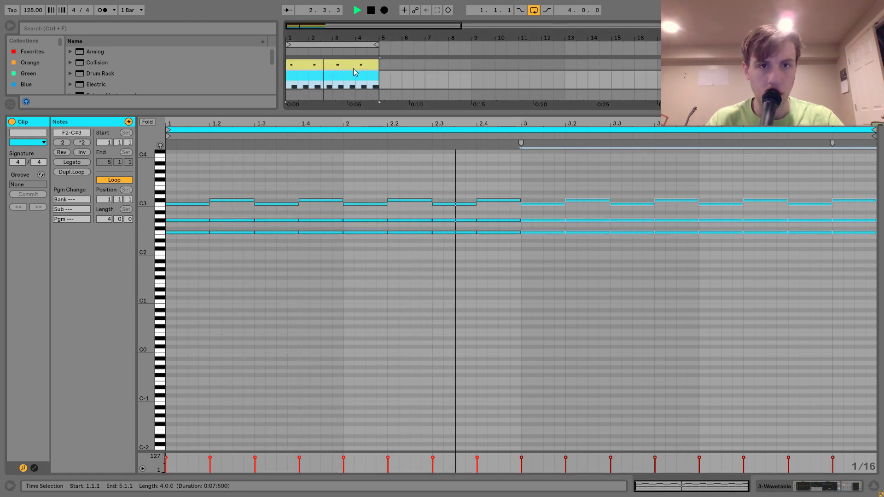
pyautogui.click(348, 65)
pyautogui.press('space')
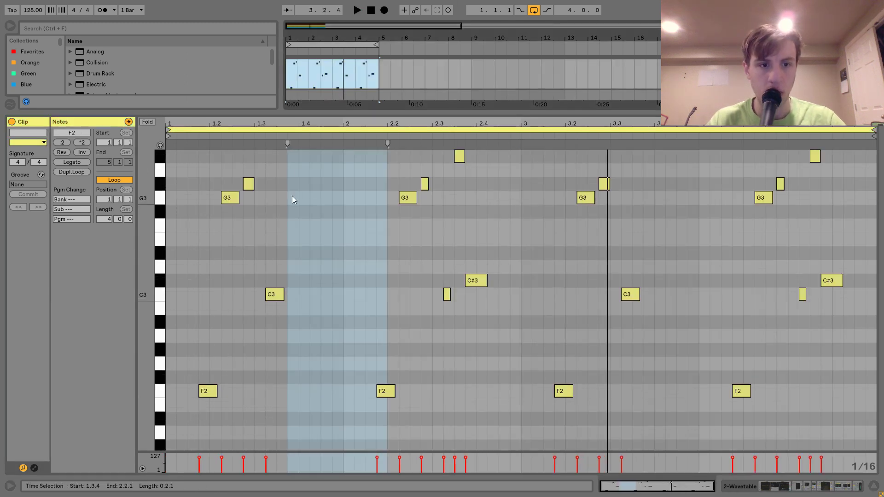
pyautogui.hotkey('ctrl', 'a')
pyautogui.press('Up')
pyautogui.press('Up')
pyautogui.press('Up')
pyautogui.press('Up')
pyautogui.press('Up')
pyautogui.press('Up')
pyautogui.press('space')
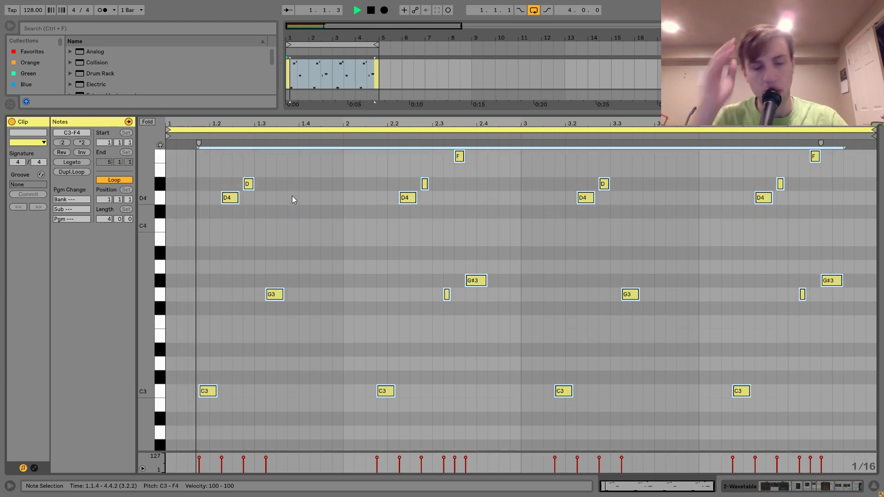
# Step: Try transposing the melody higher during playback, then return its lowest notes to F2
pyautogui.press('Up')
pyautogui.press('Up')
pyautogui.press('Up')
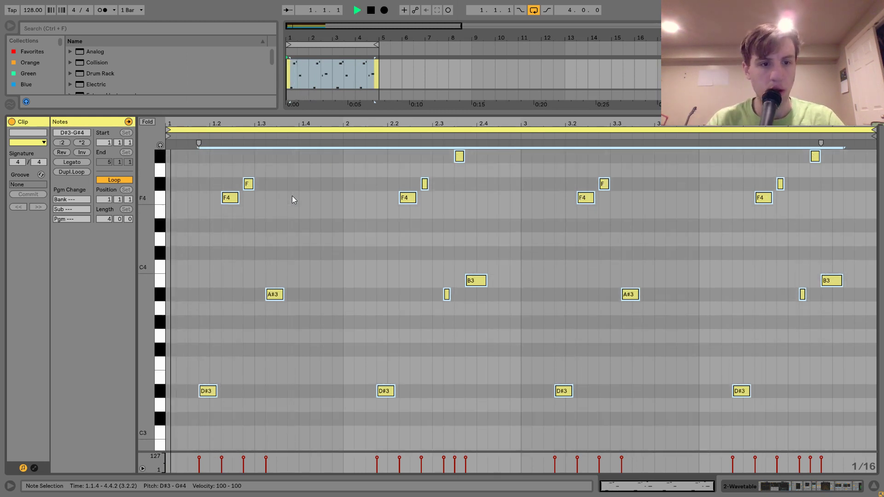
pyautogui.press('Up')
pyautogui.press('Up')
pyautogui.press('space')
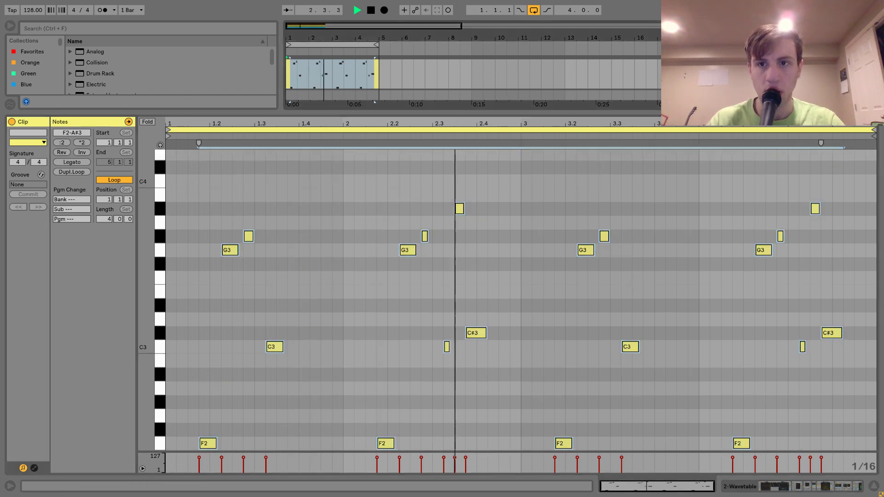
# Step: Delete all the alternating C3 and C#3 top notes from the chord clip
pyautogui.hotkey('shift', 'Tab')
pyautogui.doubleClick(328, 183)
pyautogui.press('space')
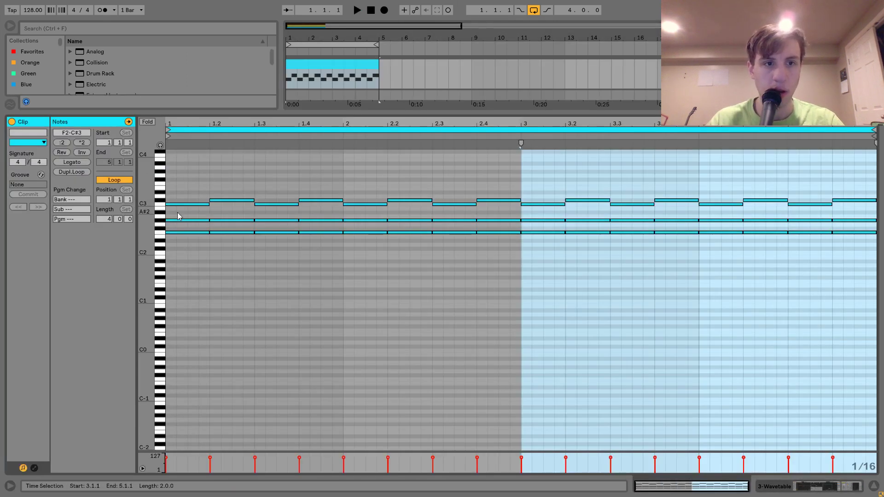
pyautogui.moveTo(178, 212); pyautogui.dragTo(847, 123)
pyautogui.press('Delete')
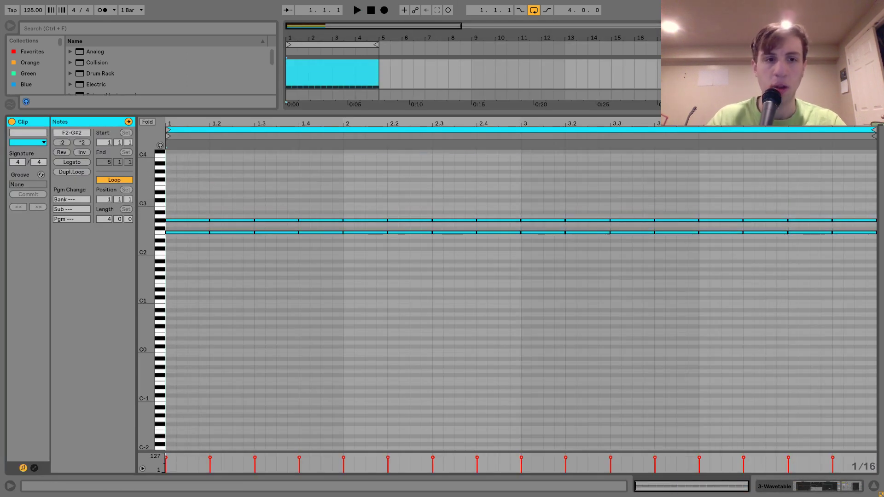
# Step: Add a one-beat C3 note at the start of the chord clip and duplicate it across the first bar
pyautogui.doubleClick(171, 204)
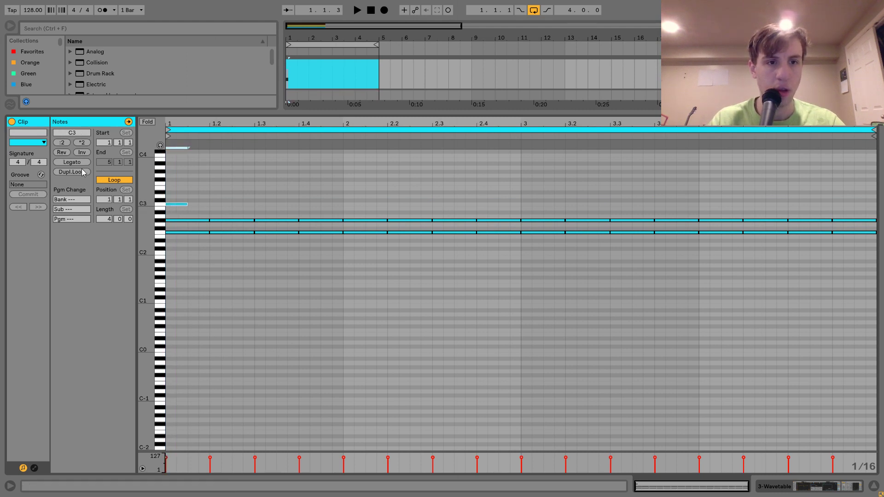
pyautogui.hotkey('shift', 'Right')
pyautogui.hotkey('shift', 'Right')
pyautogui.hotkey('ctrl', 'd')
pyautogui.hotkey('ctrl', 'd')
pyautogui.hotkey('ctrl', 'd')
pyautogui.press('space')
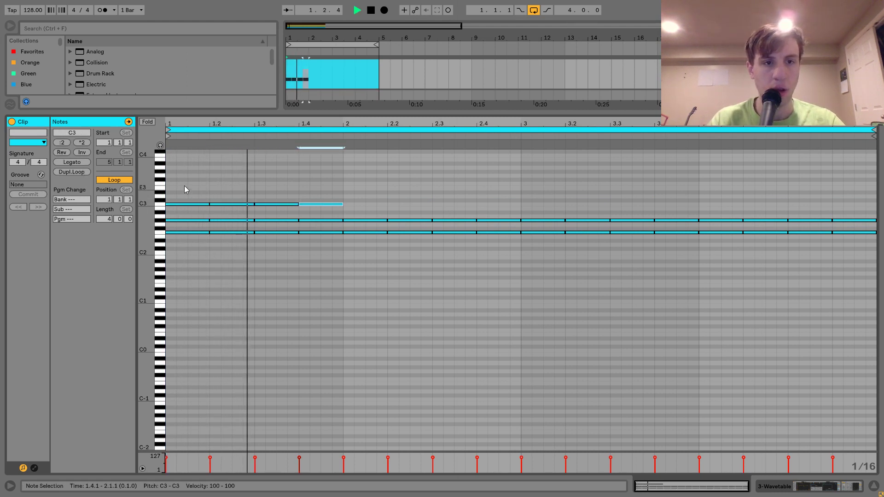
# Step: Duplicate the first bar's three-note chords until they fill the four-bar clip
pyautogui.moveTo(181, 180); pyautogui.dragTo(336, 291)
pyautogui.hotkey('ctrl', 'd')
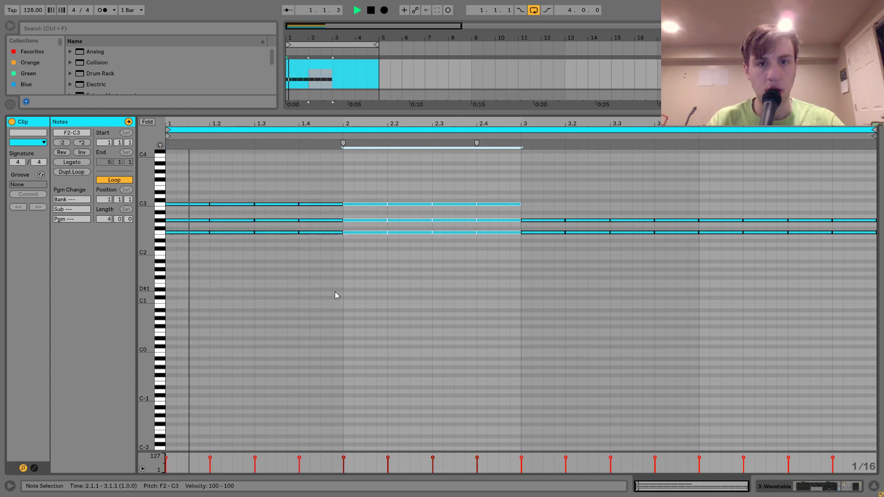
pyautogui.hotkey('ctrl', 'd')
pyautogui.hotkey('ctrl', 'd')
# Step: Try transposing the whole chord pattern down as far as C2, then return its lowest notes to F2
pyautogui.hotkey('ctrl', 'a')
pyautogui.press('Down')
pyautogui.press('Down')
pyautogui.press('Down')
pyautogui.press('Down')
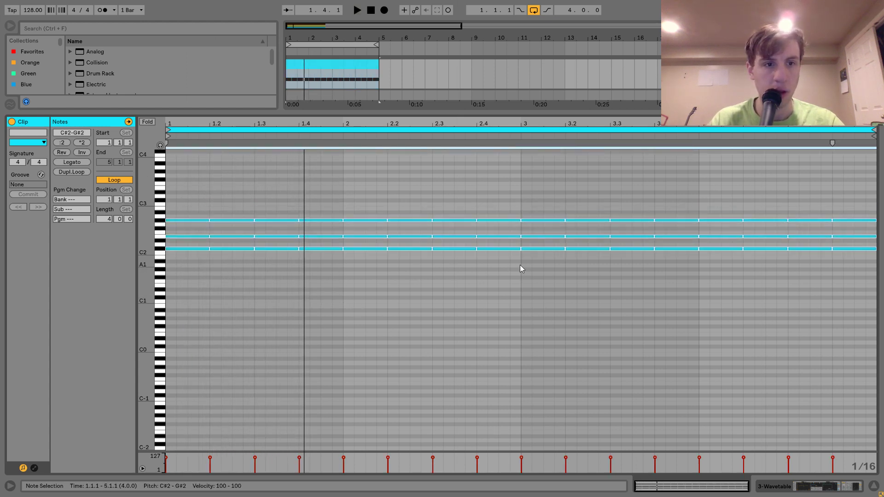
pyautogui.press('Up')
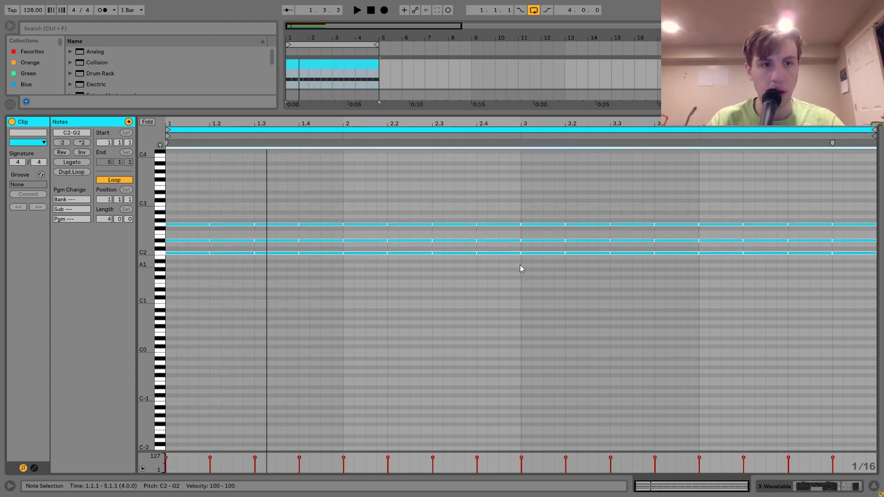
pyautogui.press('Up')
pyautogui.press('Up')
pyautogui.press('Up')
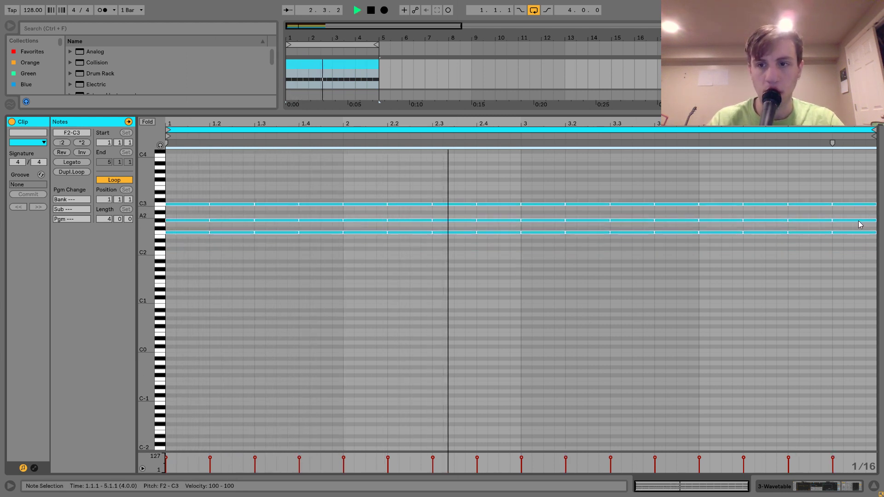
# Step: Lower all the F2 bass notes of the chord pattern by one octave to F1 and play the result
pyautogui.click(756, 236)
pyautogui.moveTo(856, 225); pyautogui.dragTo(251, 294)
pyautogui.hotkey('shift', 'Down')
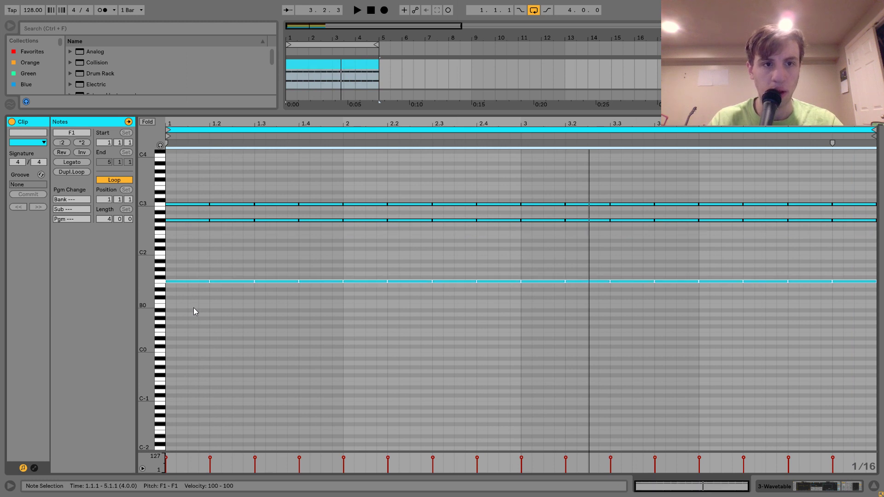
pyautogui.press('space')
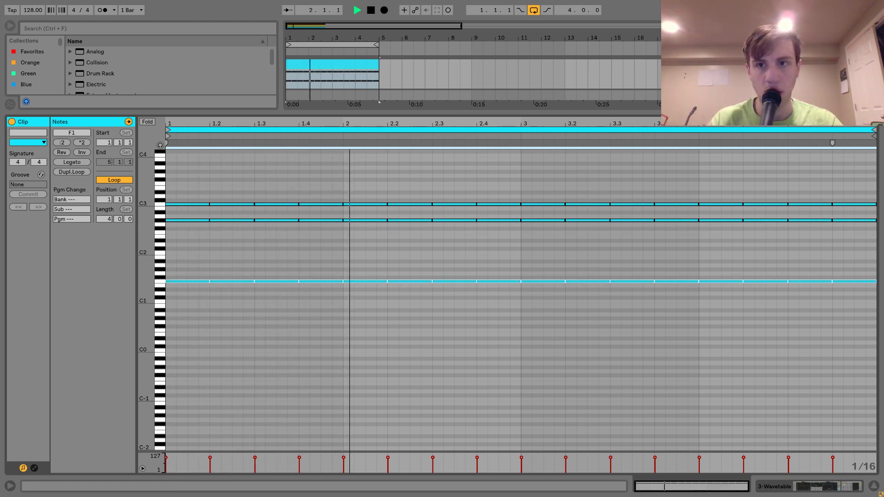
# Step: Stop playback and select the first C3 top note of the chord pattern
pyautogui.click(188, 199)
pyautogui.press('space')
pyautogui.click(188, 204)
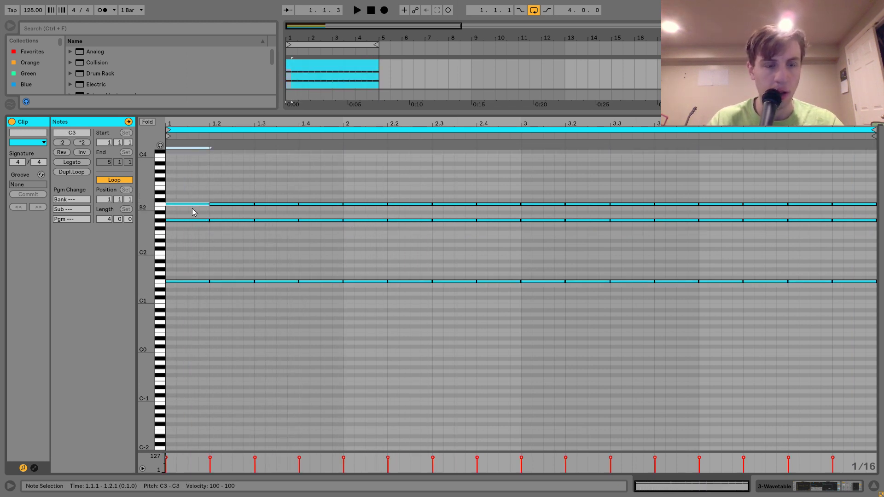
# Step: Raise the top notes on beats 1 and 3 of bar 1 to C#3 and delete all notes from bar 2 onward
pyautogui.press('Up')
pyautogui.press('space')
pyautogui.press('space')
pyautogui.click(280, 204)
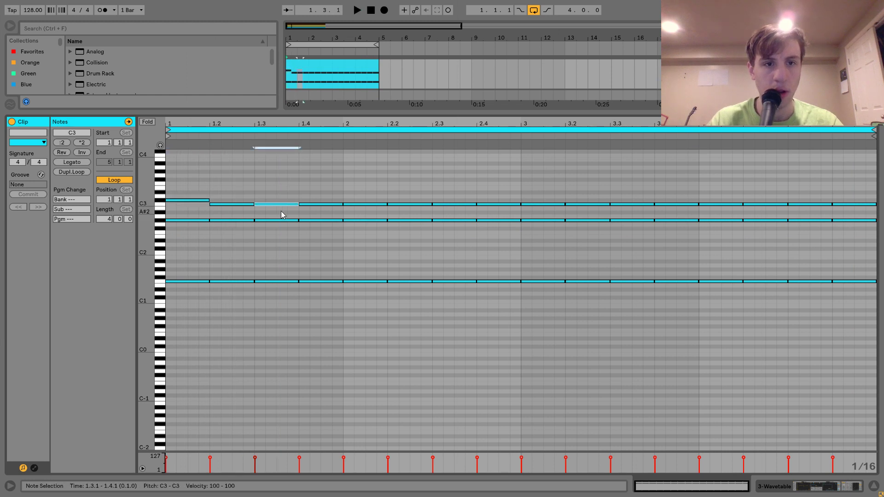
pyautogui.moveTo(351, 182); pyautogui.dragTo(883, 476)
pyautogui.press('Delete')
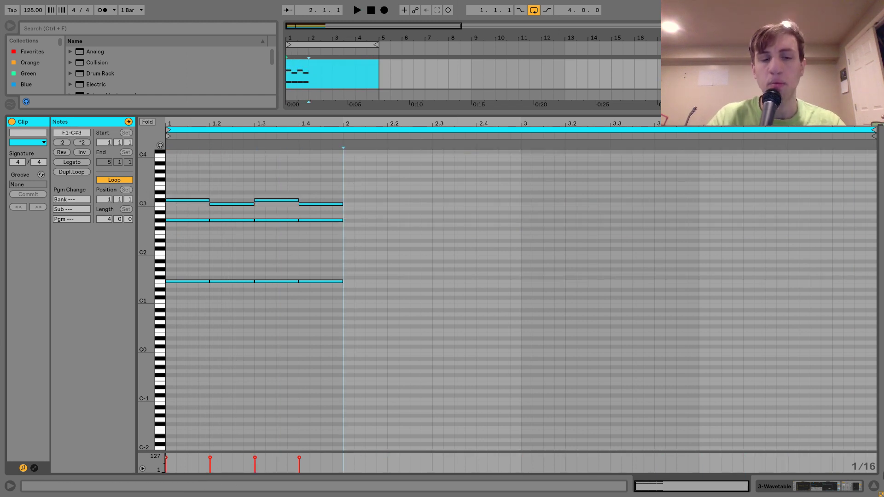
# Step: Duplicate the first bar's notes until the pattern fills all four bars, with the loop playing
pyautogui.press('space')
pyautogui.hotkey('ctrl', 'a')
pyautogui.hotkey('ctrl', 'd')
pyautogui.hotkey('ctrl', 'a')
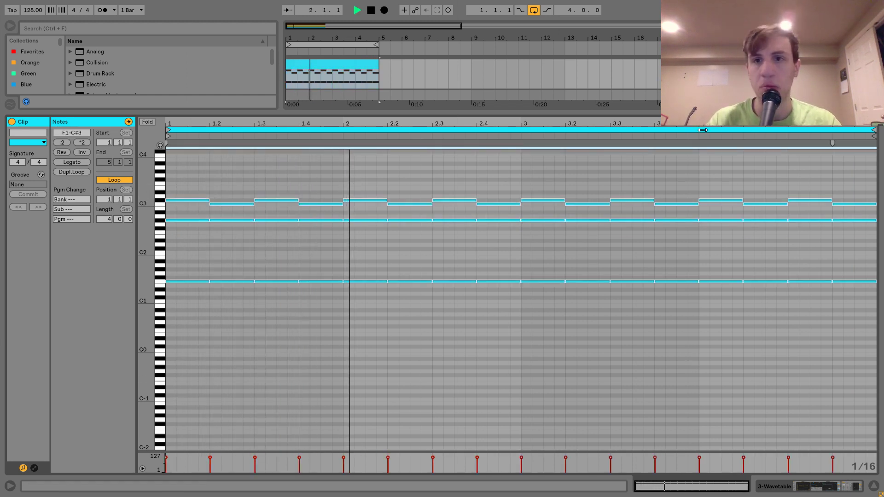
# Step: Solo the Wavetable track and open its MIDI clip for note editing
pyautogui.hotkey('shift', 'Tab')
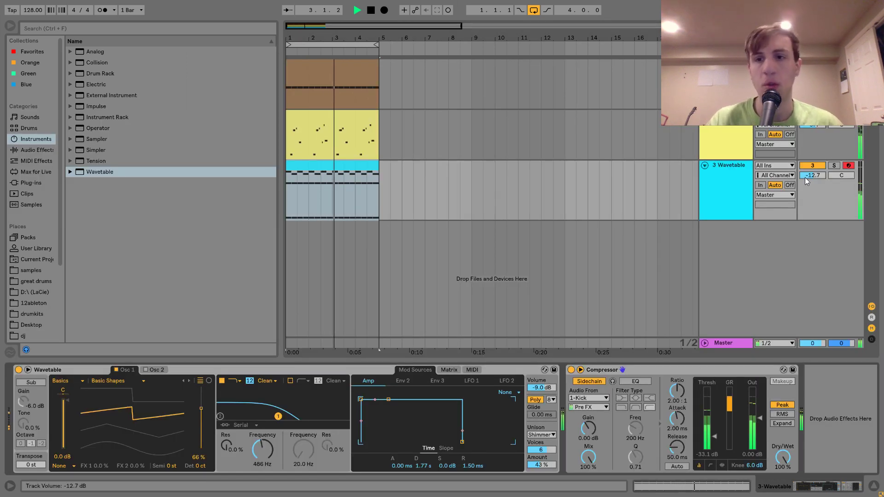
pyautogui.click(729, 176)
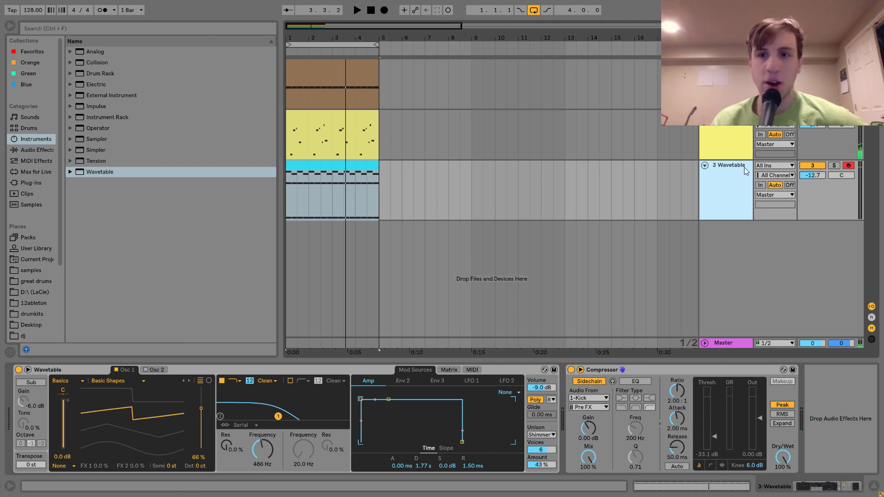
pyautogui.click(834, 166)
pyautogui.doubleClick(332, 198)
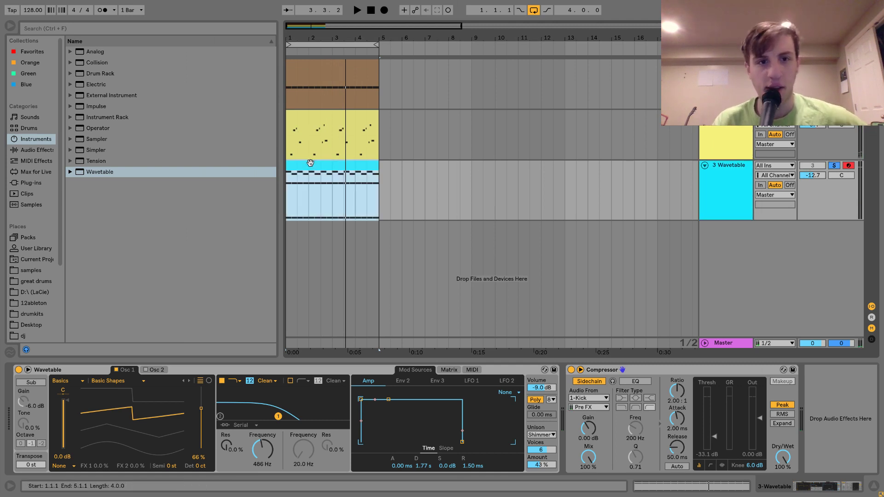
# Step: Try the F1 bass notes one octave higher across all four bars
pyautogui.moveTo(192, 257); pyautogui.dragTo(839, 339)
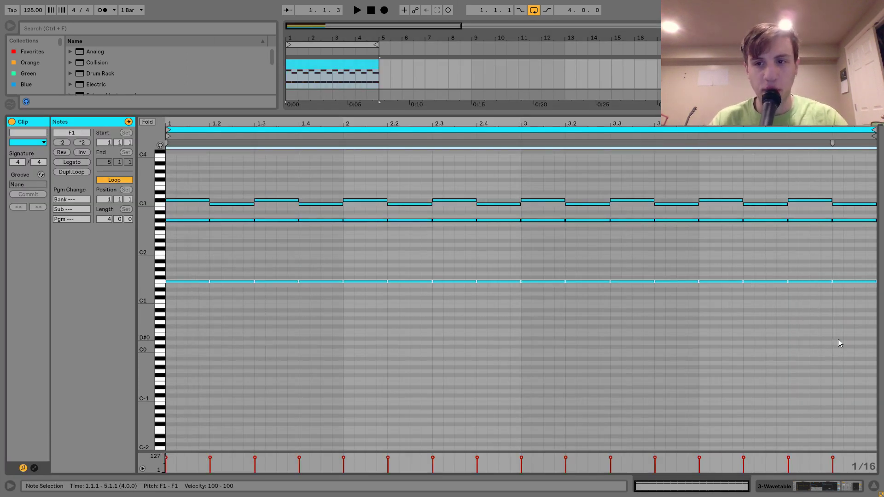
pyautogui.hotkey('shift', 'Up')
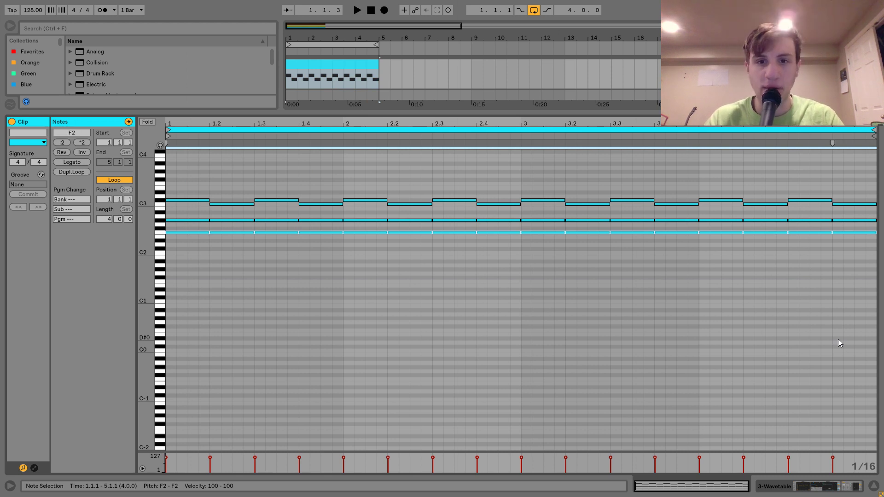
pyautogui.hotkey('shift', 'Down')
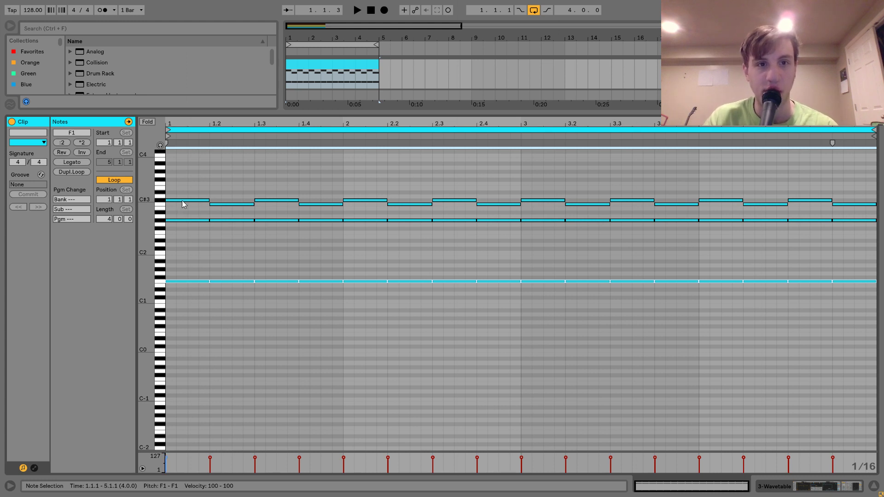
# Step: Raise the Wavetable's first filter frequency to 2.38 kHz during playback and unsolo the track
pyautogui.press('space')
pyautogui.hotkey('shift', 'Tab')
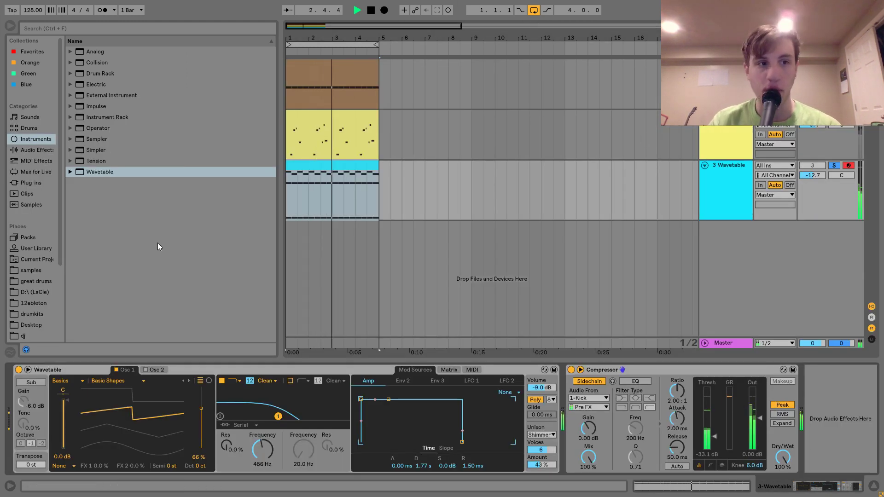
pyautogui.moveTo(279, 416); pyautogui.dragTo(306, 416)
pyautogui.click(835, 166)
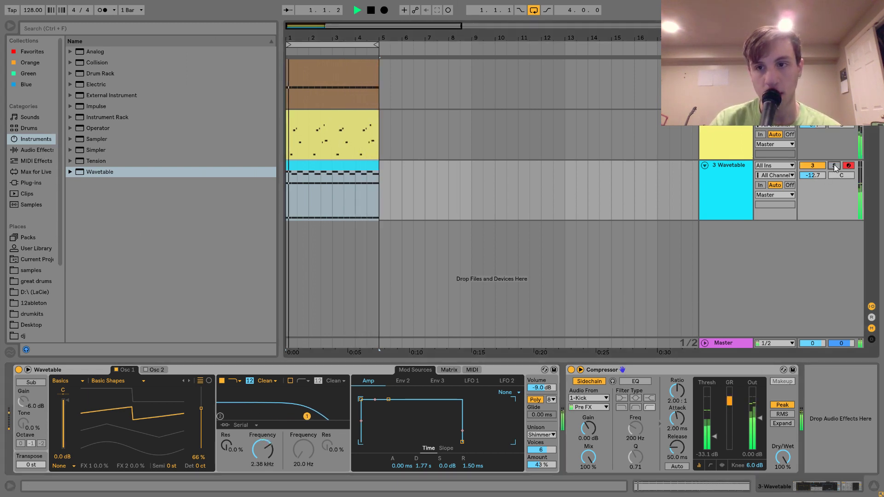
# Step: Lower the Wavetable track volume to -15.6 dB and stop playback
pyautogui.click(745, 177)
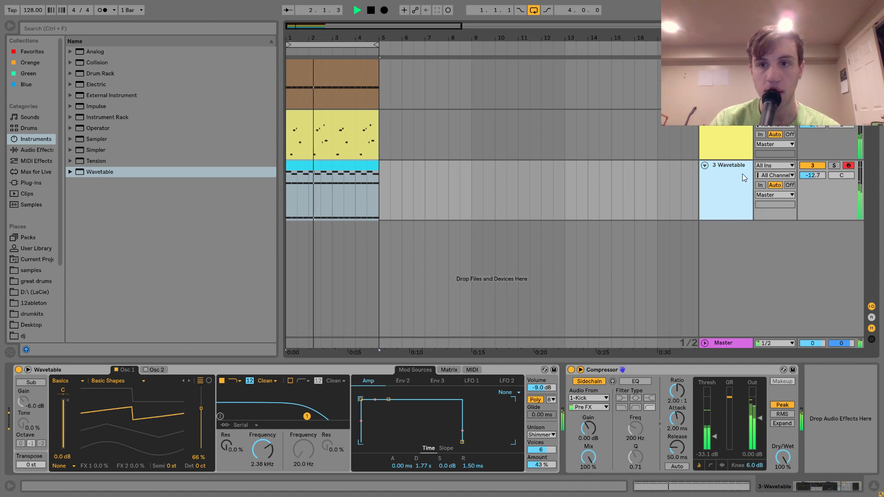
pyautogui.moveTo(804, 177); pyautogui.dragTo(804, 178)
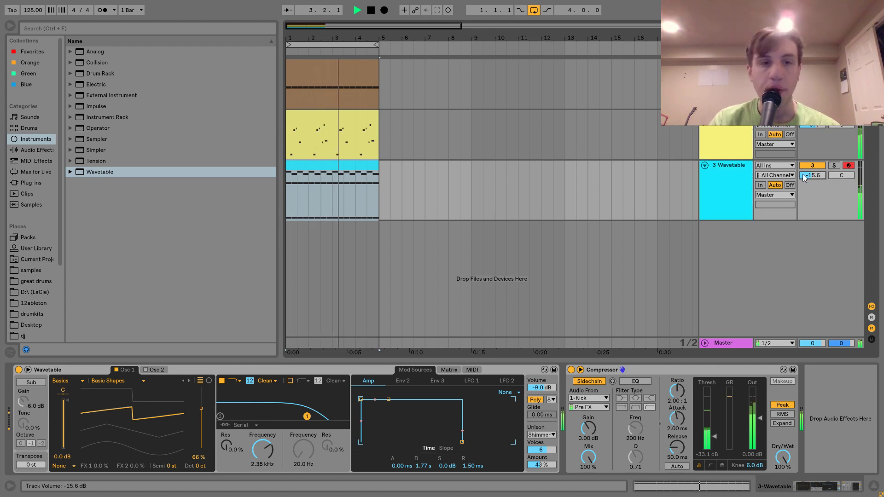
pyautogui.press('space')
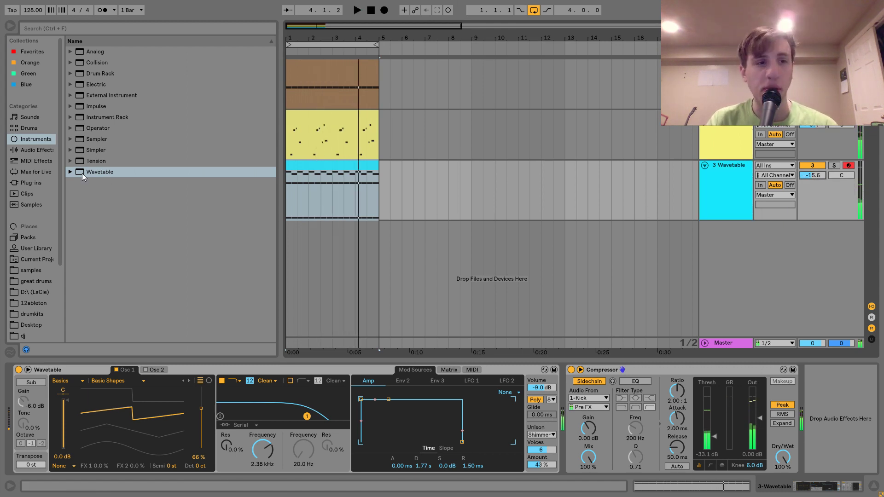
# Step: Insert a Chorus before the Compressor with amount 4.28 ms, rate 0.62 Hz and dry/wet 47%
pyautogui.click(25, 149)
pyautogui.scroll(5, 98, 74)
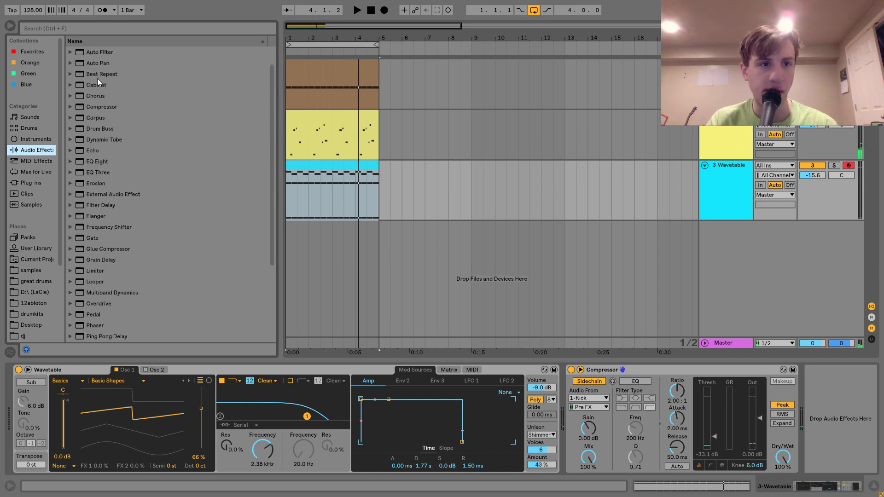
pyautogui.doubleClick(91, 93)
pyautogui.press('space')
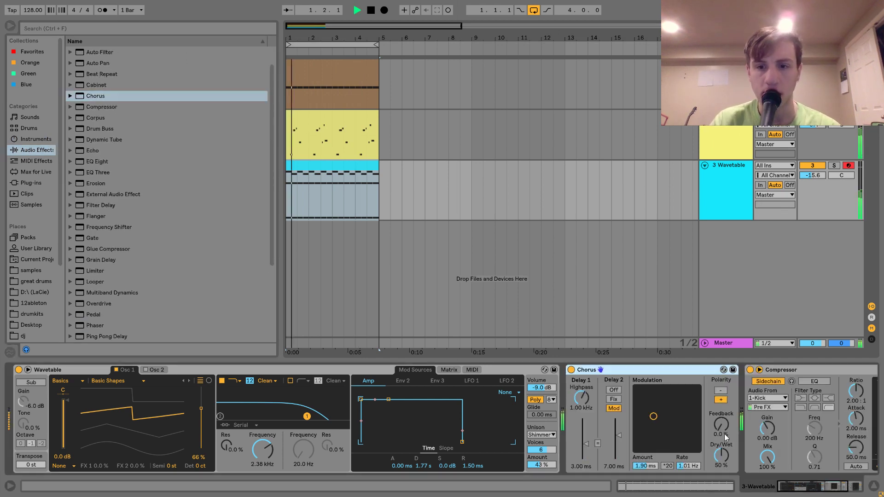
pyautogui.moveTo(653, 407); pyautogui.dragTo(649, 399)
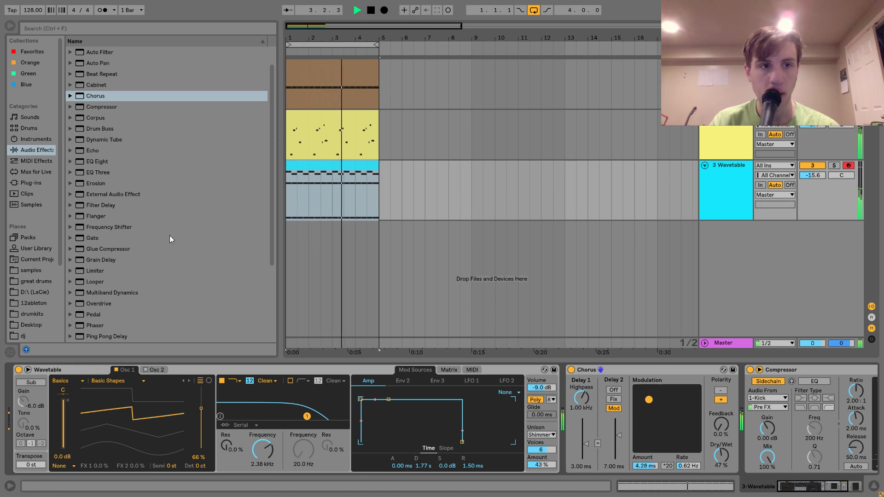
# Step: Insert a Reverb between the Chorus and Compressor with dry/wet 40% and decay time 1.24 s
pyautogui.scroll(-4, 170, 235)
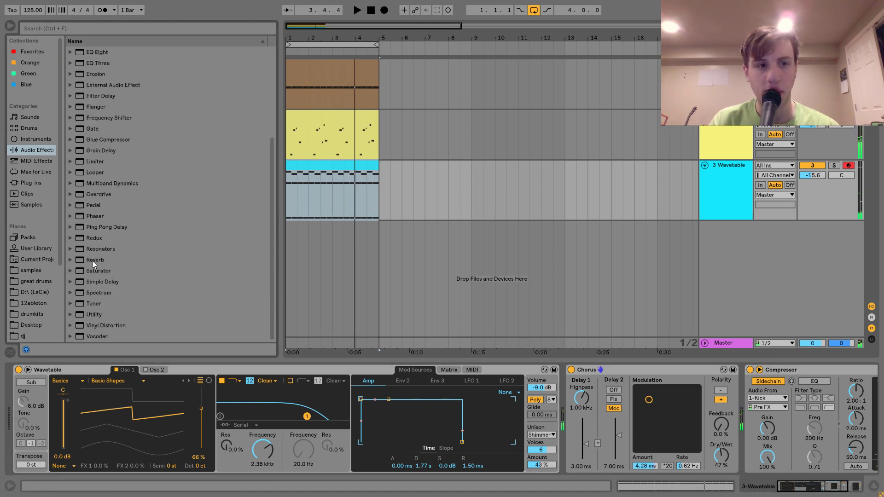
pyautogui.moveTo(92, 261); pyautogui.dragTo(737, 387)
pyautogui.press('space')
pyautogui.hscroll(5, 712, 402)
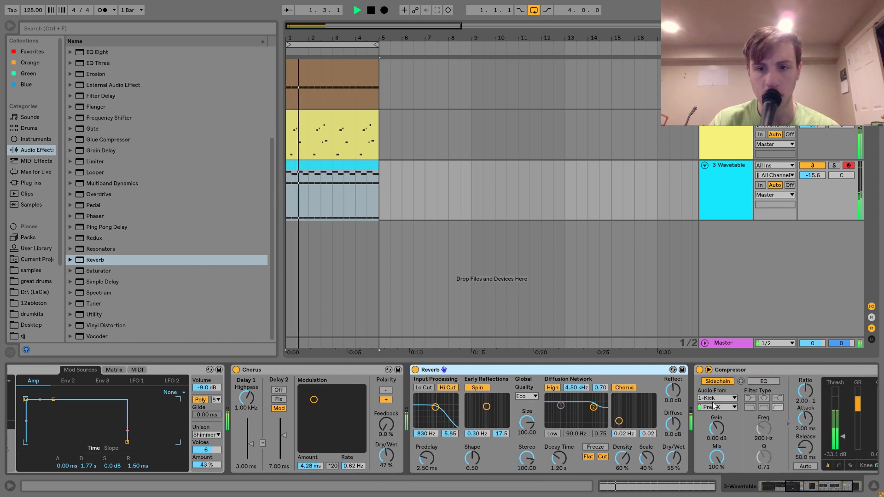
pyautogui.moveTo(651, 458); pyautogui.dragTo(651, 468)
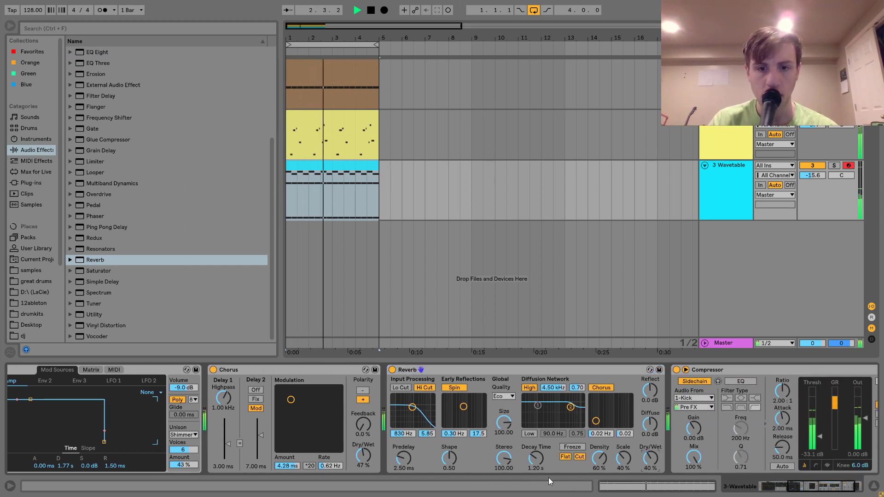
pyautogui.moveTo(536, 459); pyautogui.dragTo(535, 457)
# Step: Solo the Wavetable track and insert a Drum Buss before the Compressor with Crunch 10% and Damp 20.0 kHz
pyautogui.click(833, 166)
pyautogui.click(833, 166)
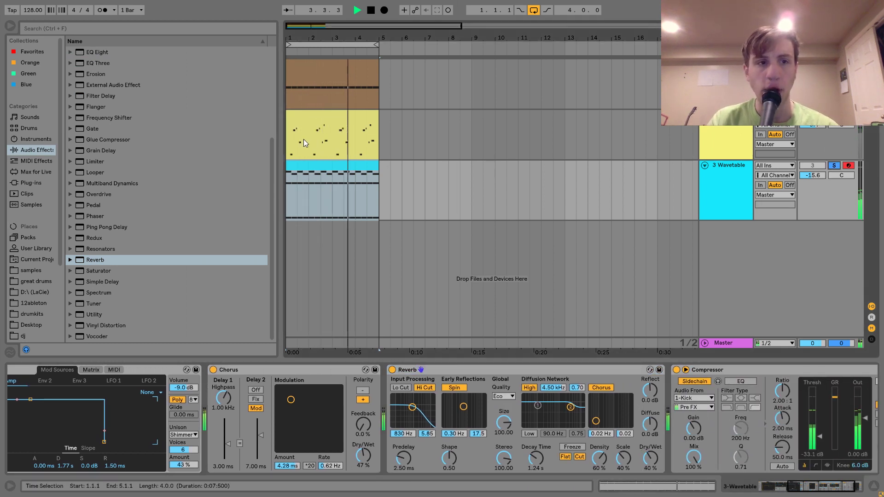
pyautogui.scroll(4, 102, 139)
pyautogui.moveTo(100, 150); pyautogui.dragTo(711, 445)
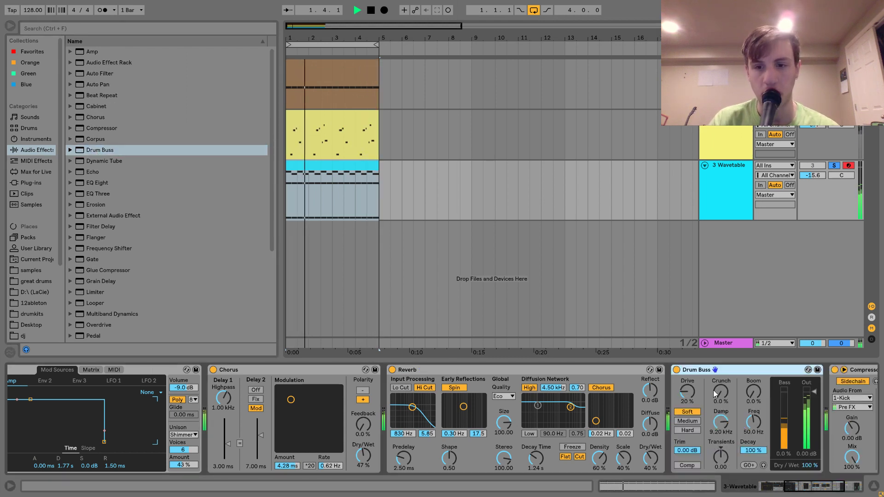
pyautogui.moveTo(714, 391)
pyautogui.mouseDown()
pyautogui.moveTo(714, 383)
pyautogui.moveTo(723, 401)
pyautogui.mouseUp()
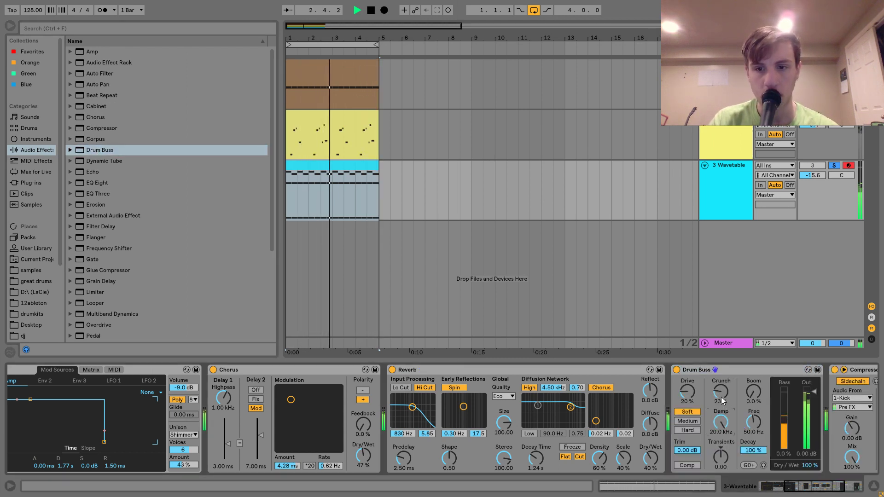
# Step: Sweep the Wavetable's first filter up to 20.5 kHz, unsolo the track, and bring the frequency down to 1.63 kHz
pyautogui.hscroll(-10, 537, 403)
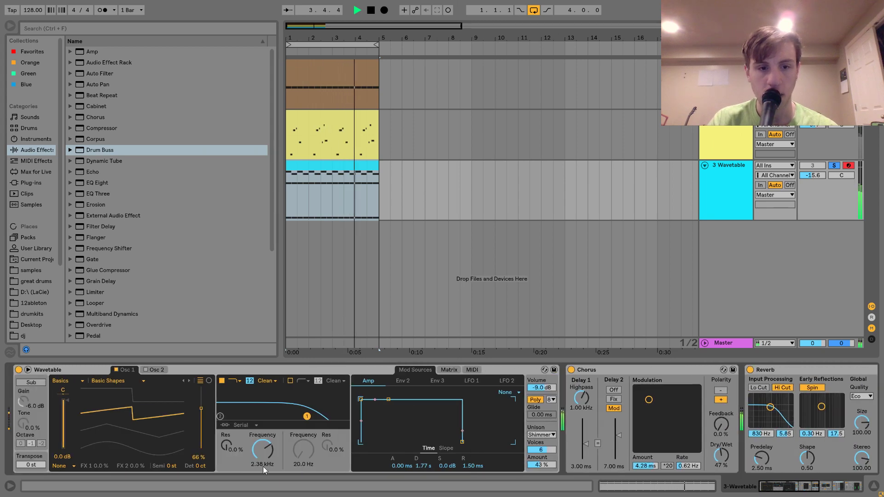
pyautogui.moveTo(263, 449); pyautogui.dragTo(262, 410)
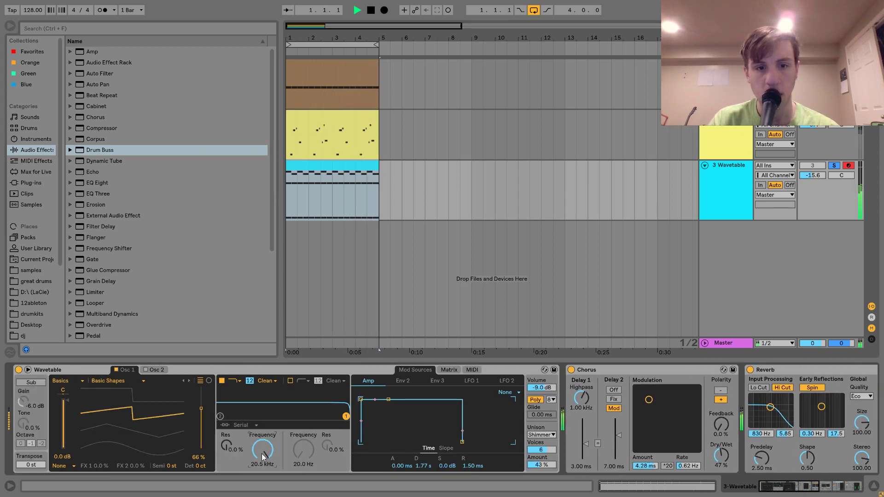
pyautogui.click(834, 165)
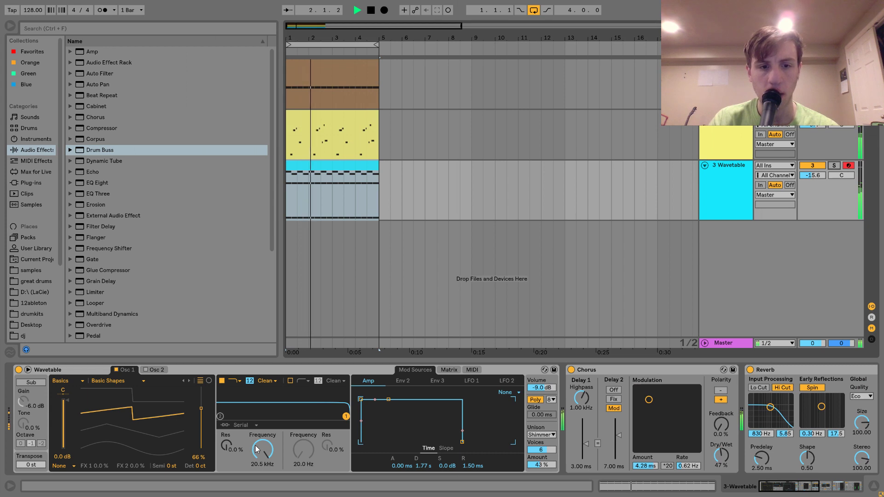
pyautogui.moveTo(257, 449)
pyautogui.mouseDown()
pyautogui.moveTo(258, 460)
pyautogui.moveTo(261, 452)
pyautogui.mouseUp()
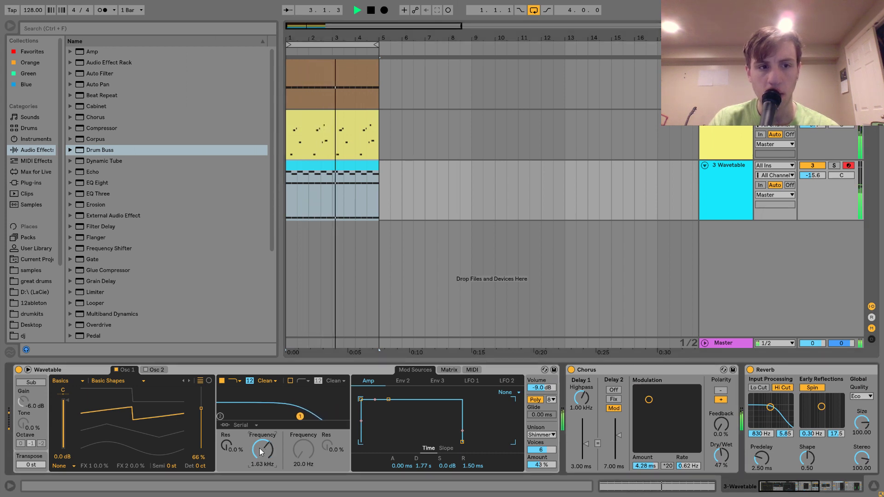
# Step: Insert a Phaser before the Chorus, with LFO amount about 31% and phase 0°
pyautogui.hscroll(8, 259, 449)
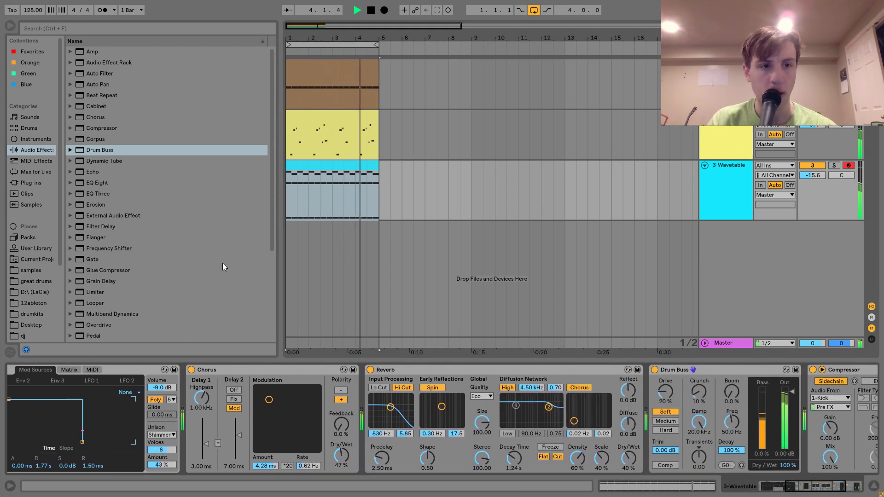
pyautogui.scroll(-5, 223, 267)
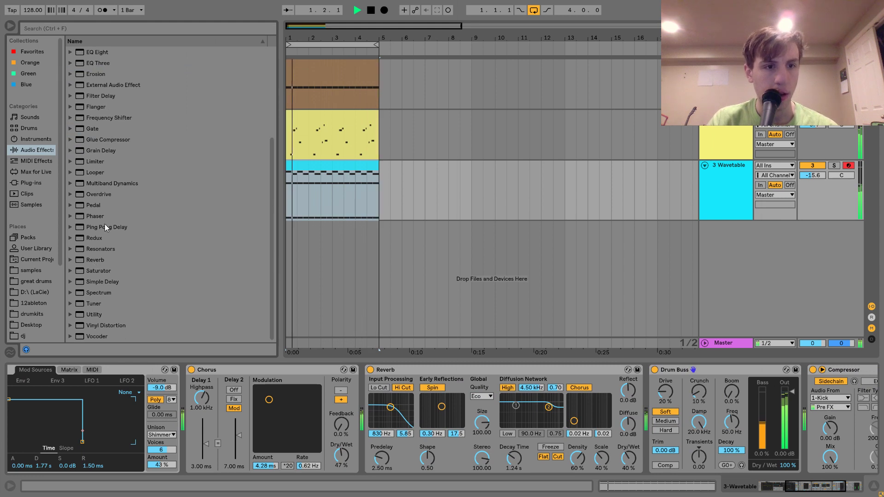
pyautogui.moveTo(101, 216); pyautogui.dragTo(216, 386)
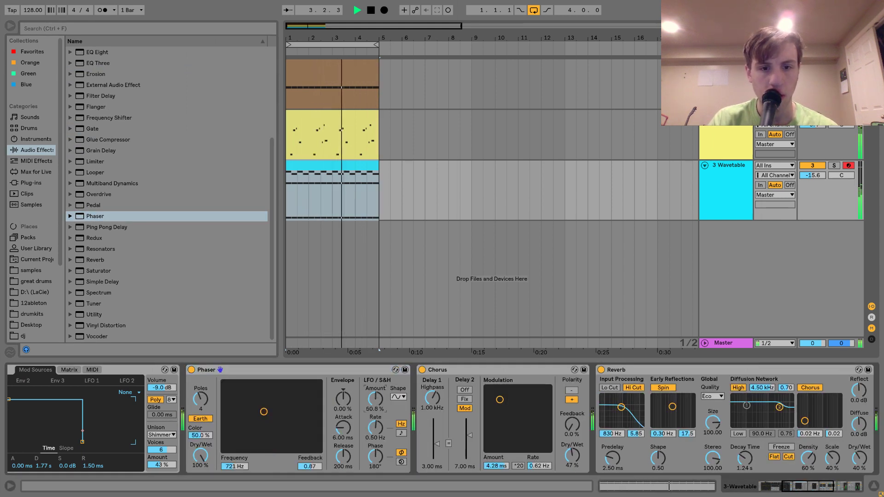
pyautogui.moveTo(376, 399); pyautogui.dragTo(375, 380)
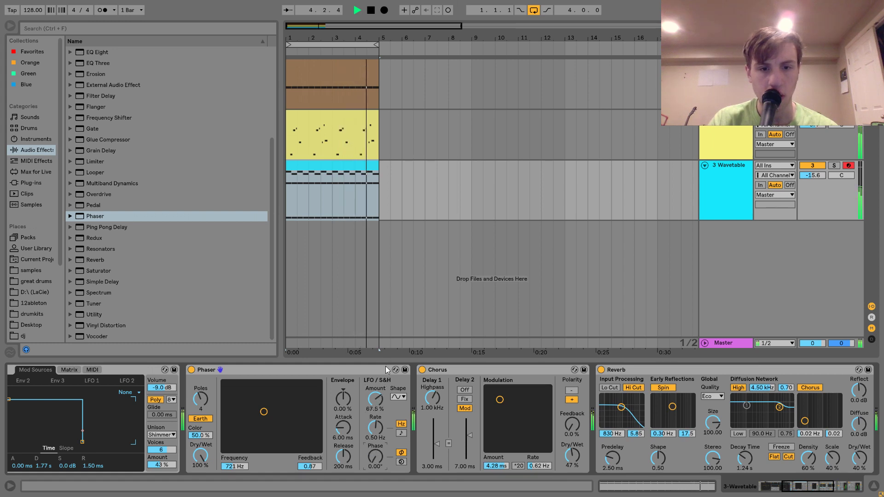
pyautogui.moveTo(376, 399); pyautogui.dragTo(376, 410)
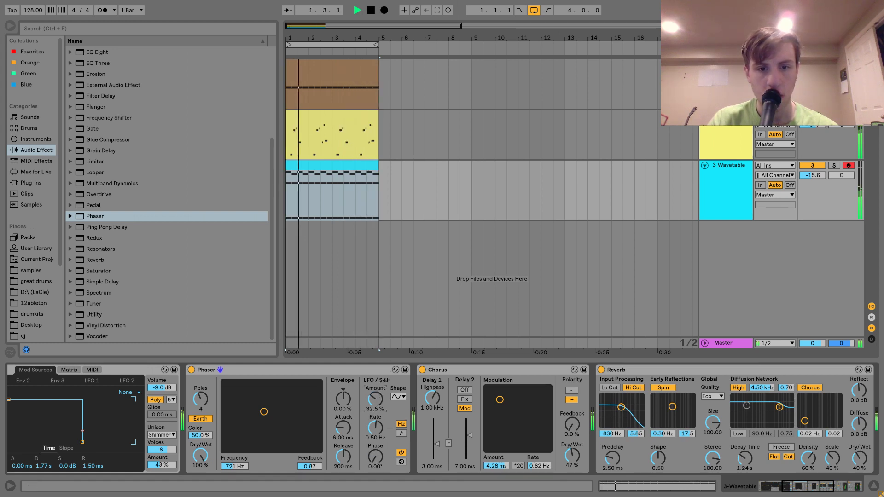
# Step: Set the Phaser's dry/wet to 65.9% and the Wavetable's first filter frequency to 676 Hz, and stop playback
pyautogui.hscroll(-2, 378, 403)
pyautogui.hscroll(-3, 378, 403)
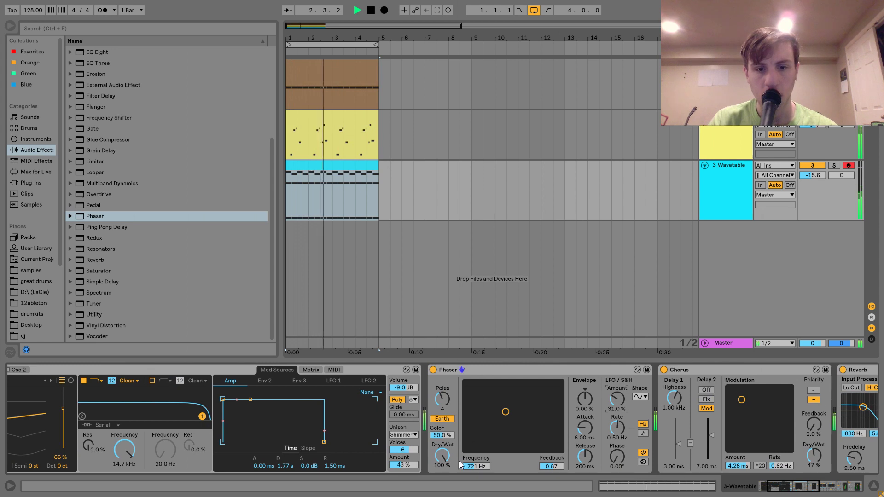
pyautogui.moveTo(442, 456); pyautogui.dragTo(443, 455)
pyautogui.moveTo(128, 447)
pyautogui.mouseDown()
pyautogui.moveTo(127, 483)
pyautogui.moveTo(129, 453)
pyautogui.mouseUp()
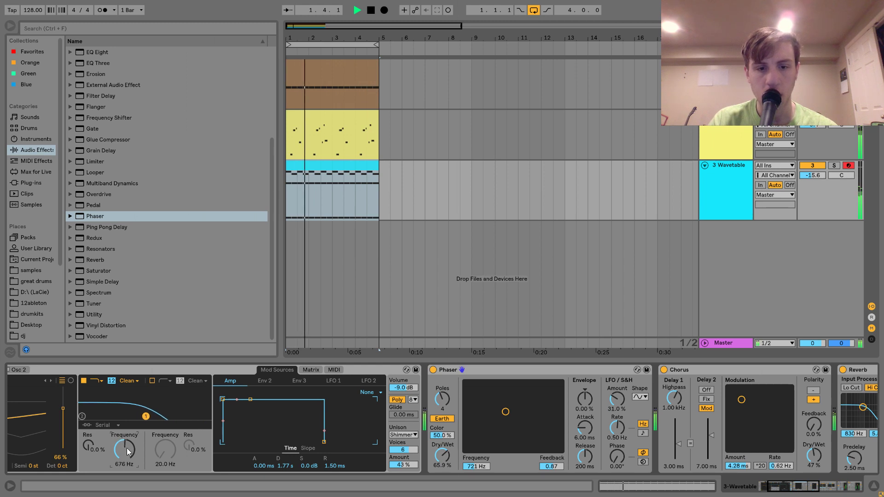
pyautogui.press('space')
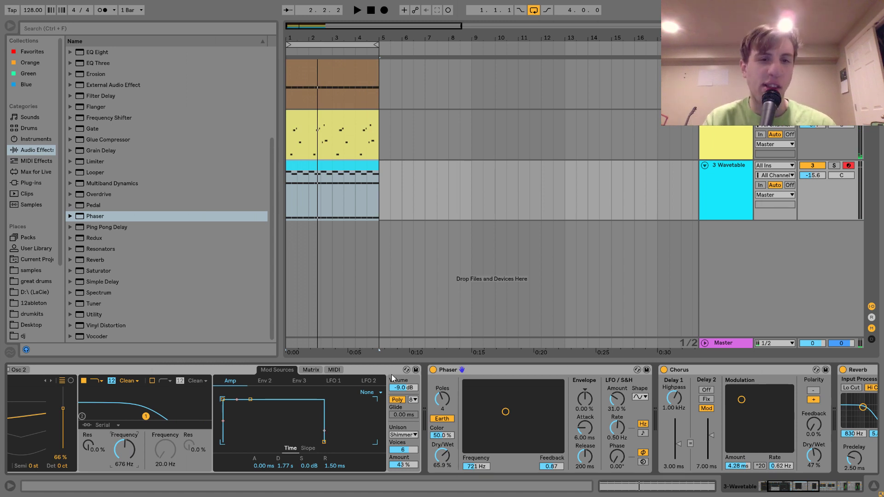
# Step: Play the loop, opening the Wavetable's first filter to 20.5 kHz and raising the Phaser's LFO amount to 39.8%
pyautogui.click(720, 136)
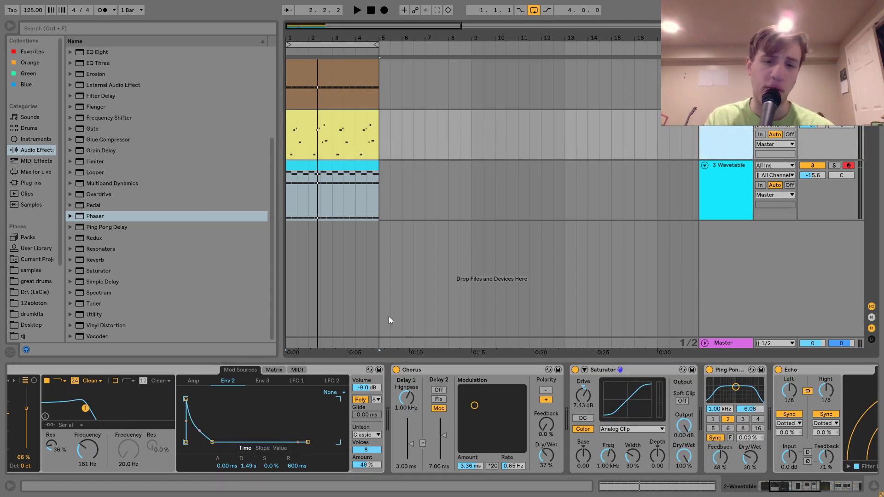
pyautogui.click(717, 200)
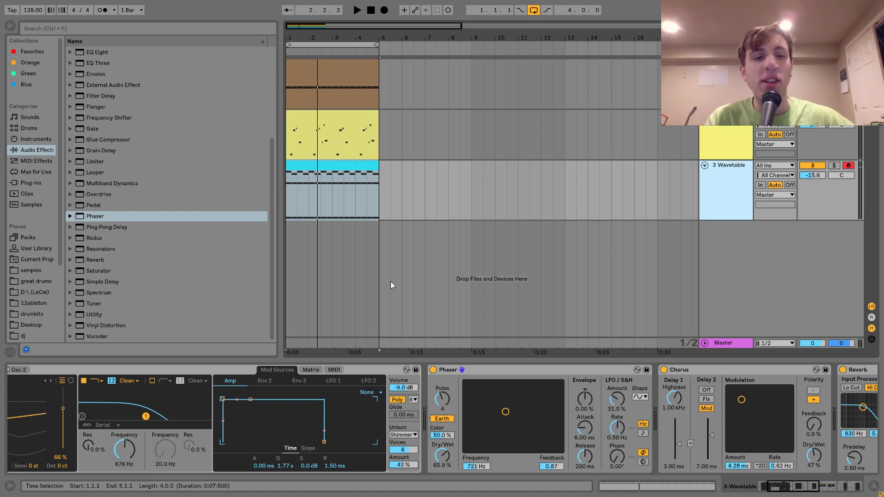
pyautogui.press('space')
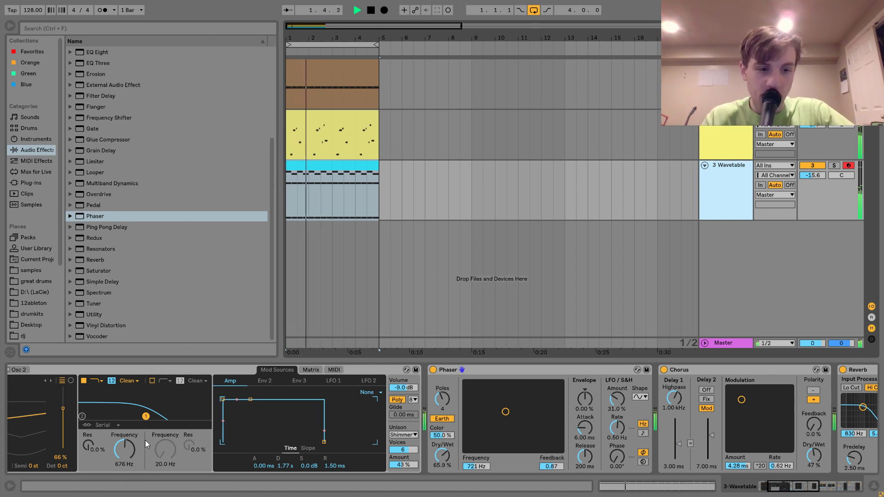
pyautogui.moveTo(124, 449); pyautogui.dragTo(124, 397)
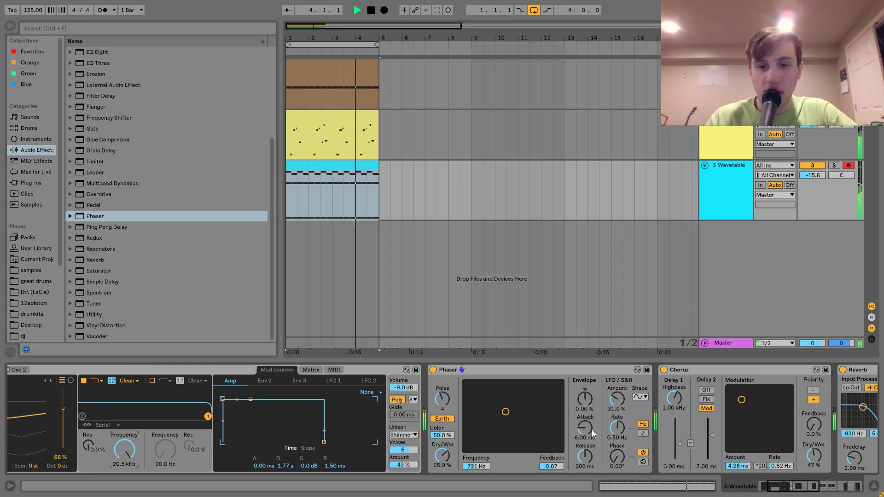
pyautogui.moveTo(617, 399); pyautogui.dragTo(617, 394)
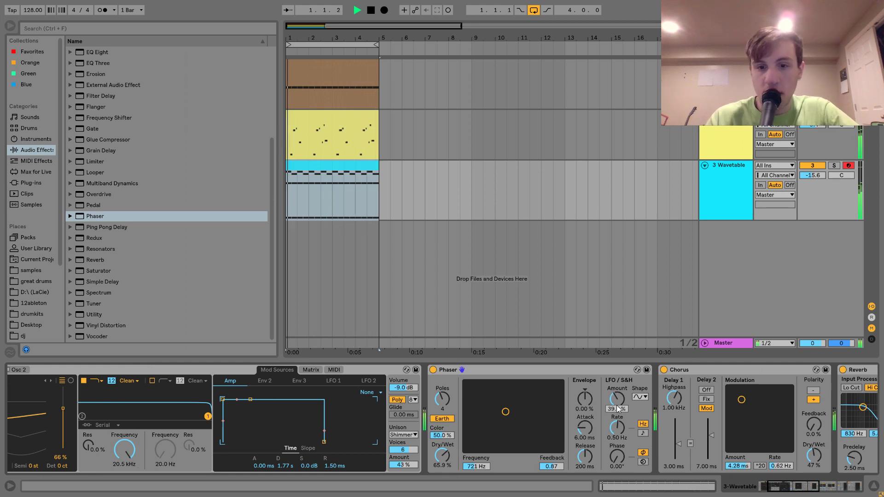
pyautogui.press('space')
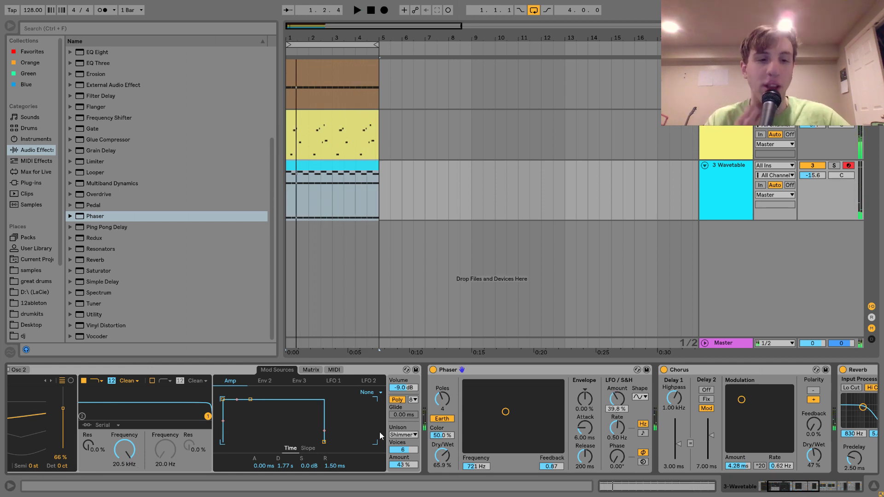
# Step: Lower the Wavetable's first filter frequency to 460 Hz during playback, and stop the loop
pyautogui.press('space')
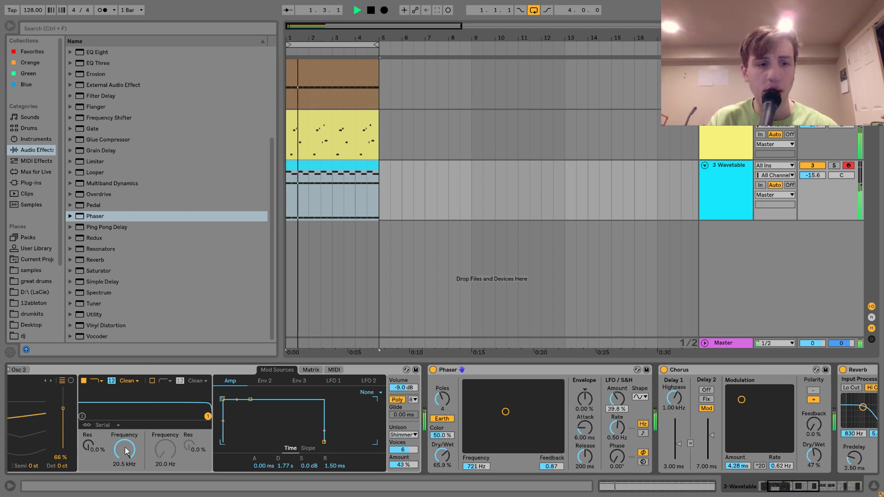
pyautogui.moveTo(126, 451); pyautogui.dragTo(126, 493)
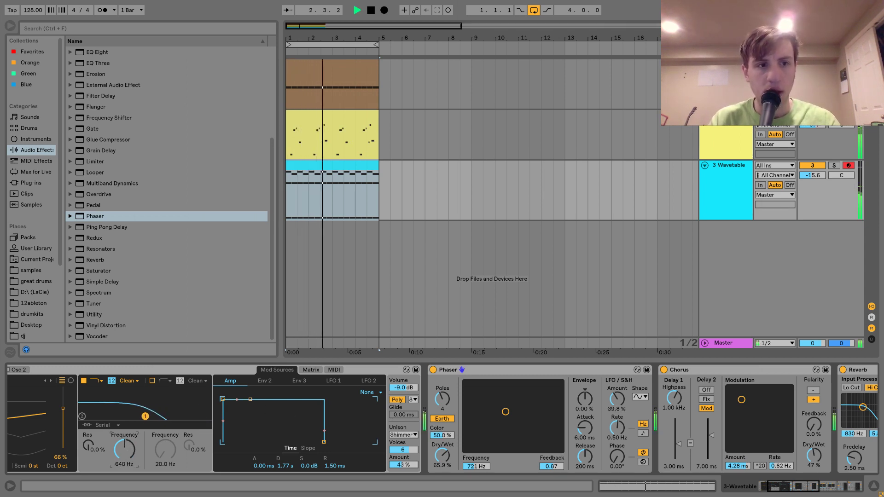
pyautogui.moveTo(124, 455); pyautogui.dragTo(123, 465)
pyautogui.press('space')
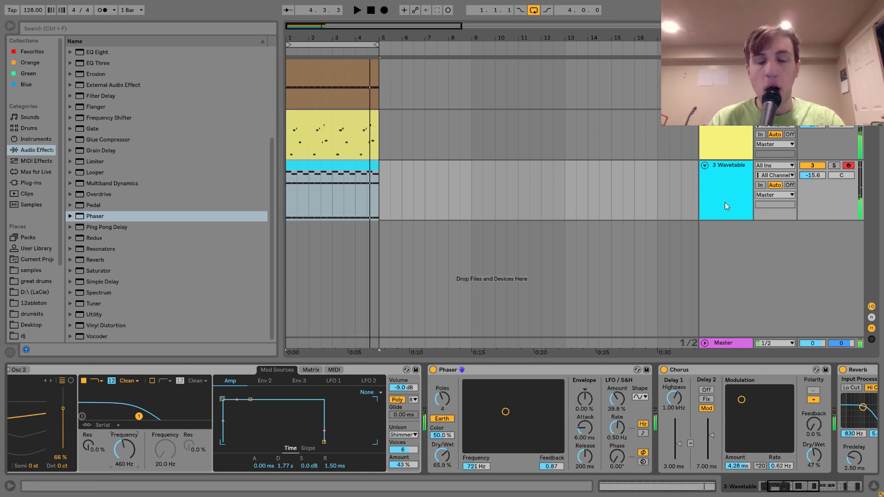
# Step: Add a MIDI track below the Wavetable track and load the Analog instrument on it
pyautogui.click(733, 195)
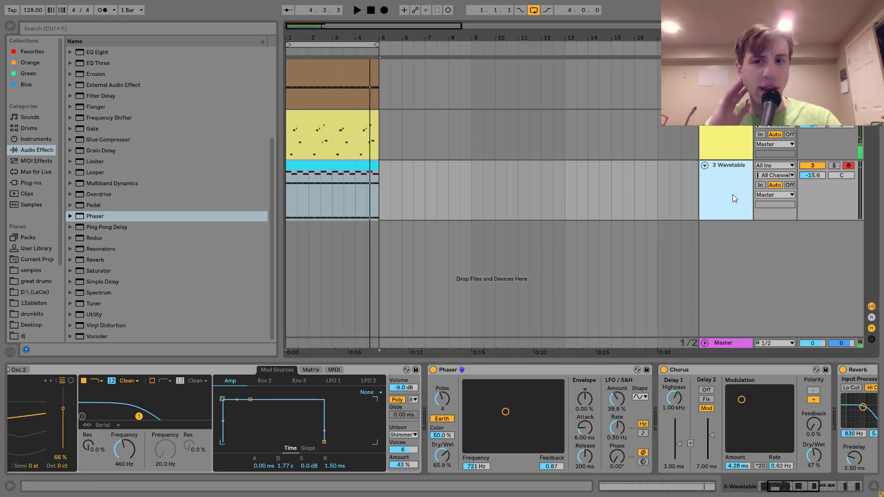
pyautogui.hotkey('ctrl', 'shift', 't')
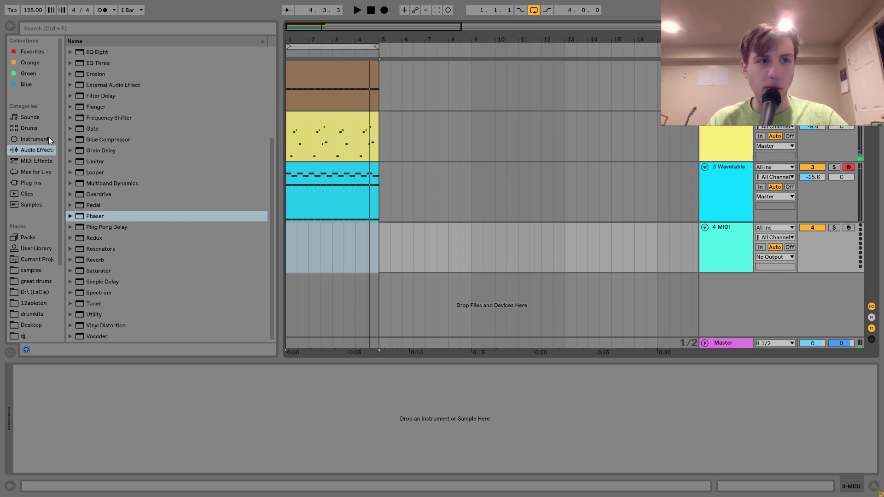
pyautogui.click(48, 139)
pyautogui.doubleClick(93, 51)
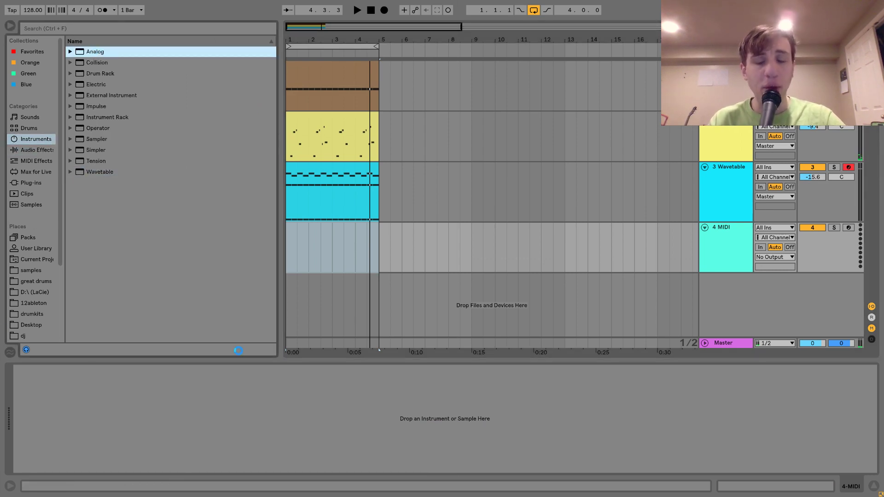
# Step: Create an empty four-bar MIDI clip from bar 1 to bar 5 on the Analog track
pyautogui.click(397, 246)
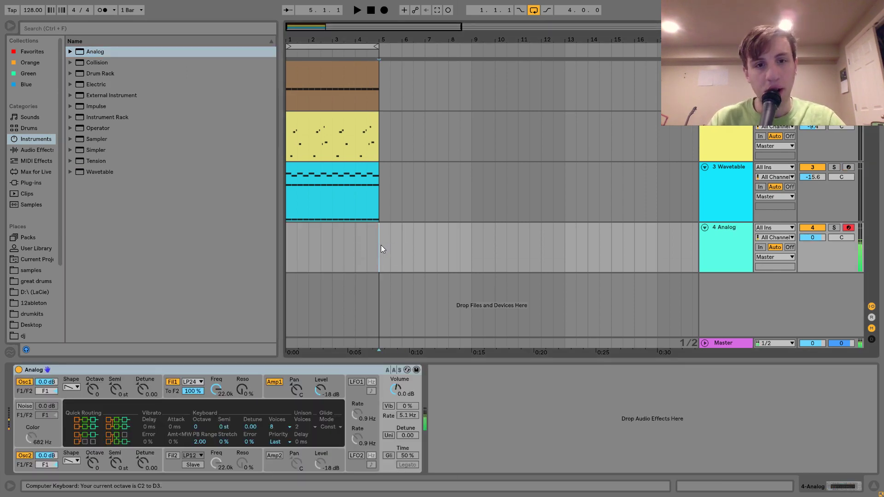
pyautogui.moveTo(378, 247); pyautogui.dragTo(255, 253)
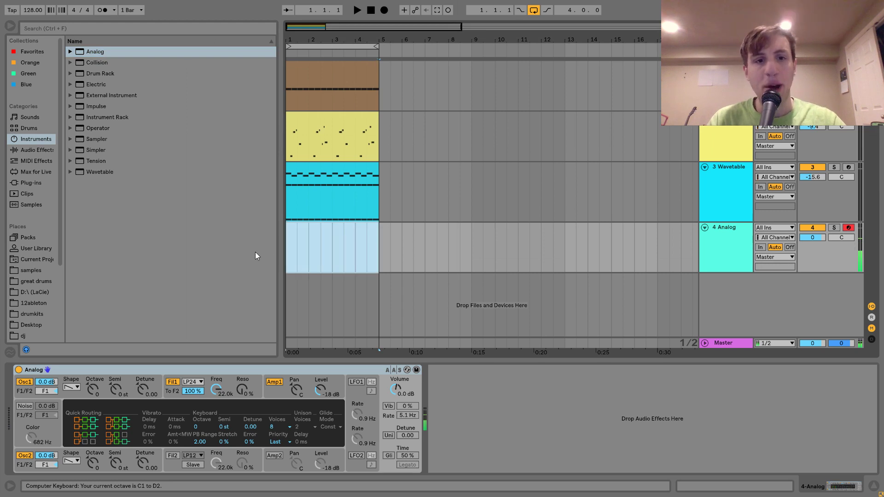
pyautogui.hotkey('ctrl', 'shift', 'm')
pyautogui.press('x')
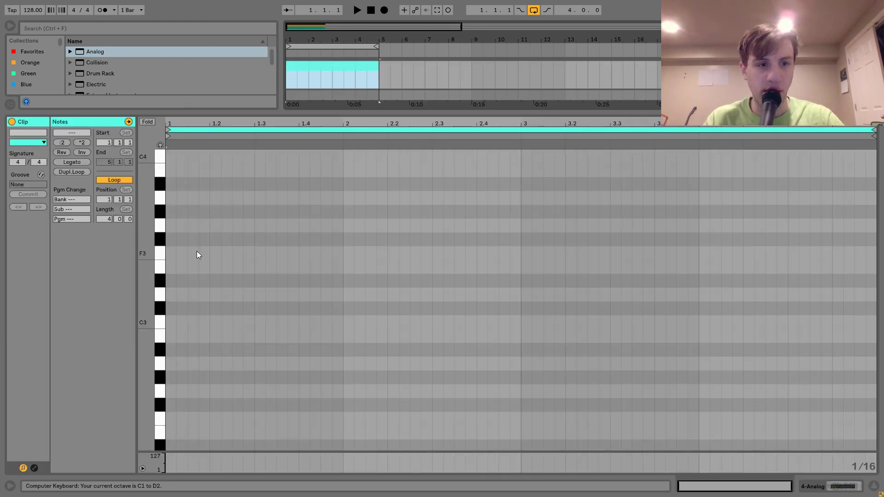
# Step: Add an F1 note starting at 1.1.4 and lengthen it to the end of bar 1, and start playback
pyautogui.press('x')
pyautogui.press('f')
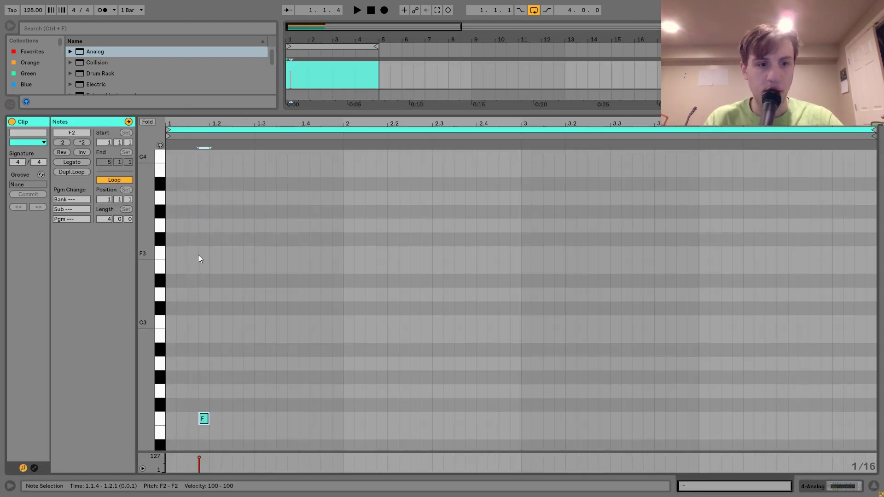
pyautogui.hotkey('shift', 'Down')
pyautogui.hotkey('shift', 'Right')
pyautogui.hotkey('shift', 'Right')
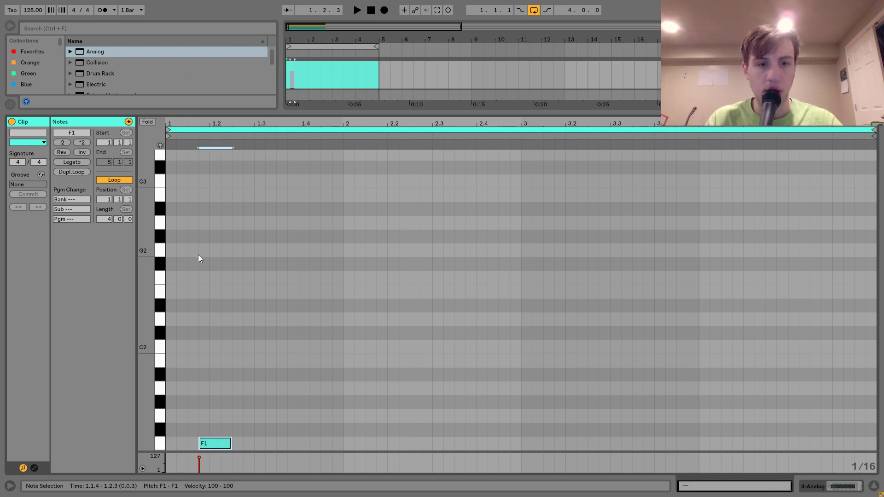
pyautogui.hotkey('shift', 'Right')
pyautogui.hotkey('shift', 'Right')
pyautogui.hotkey('shift', 'Right')
pyautogui.hotkey('shift', 'Right')
pyautogui.hotkey('shift', 'Right')
pyautogui.hotkey('shift', 'Right')
pyautogui.hotkey('shift', 'Right')
pyautogui.hotkey('shift', 'Right')
pyautogui.hotkey('shift', 'Right')
pyautogui.hotkey('shift', 'Right')
pyautogui.press('space')
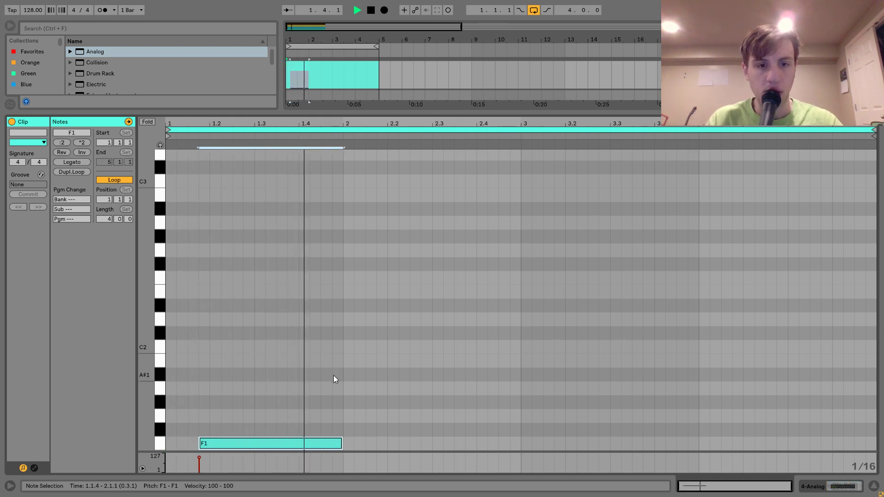
# Step: Try the F1 note one sixteenth earlier and one sixteenth later against the playing loop
pyautogui.moveTo(335, 379); pyautogui.dragTo(165, 446)
pyautogui.press('Left')
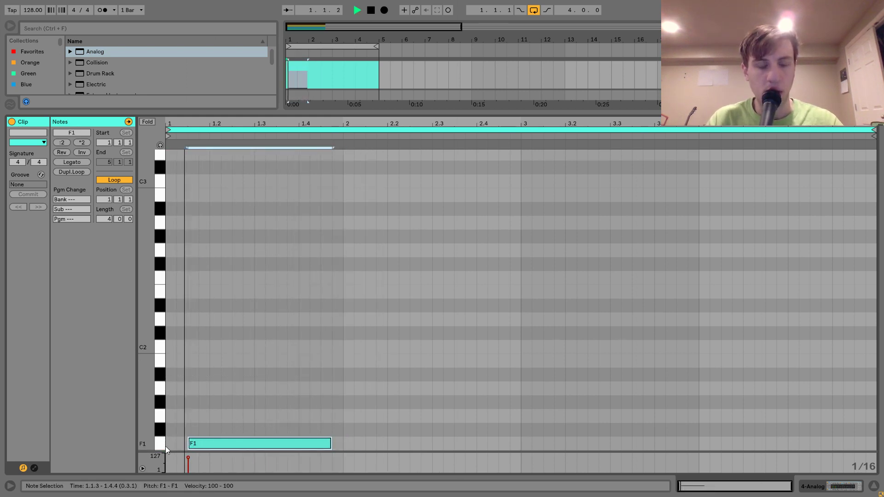
pyautogui.press('Right')
pyautogui.press('Right')
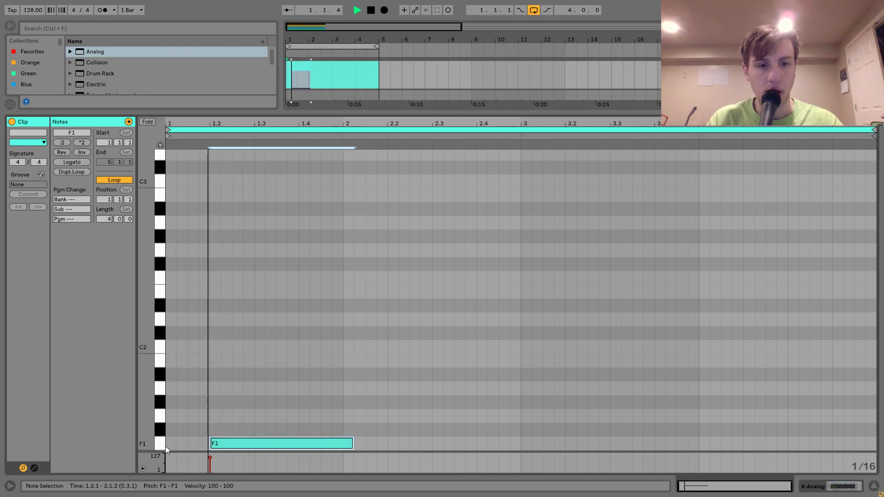
pyautogui.press('Left')
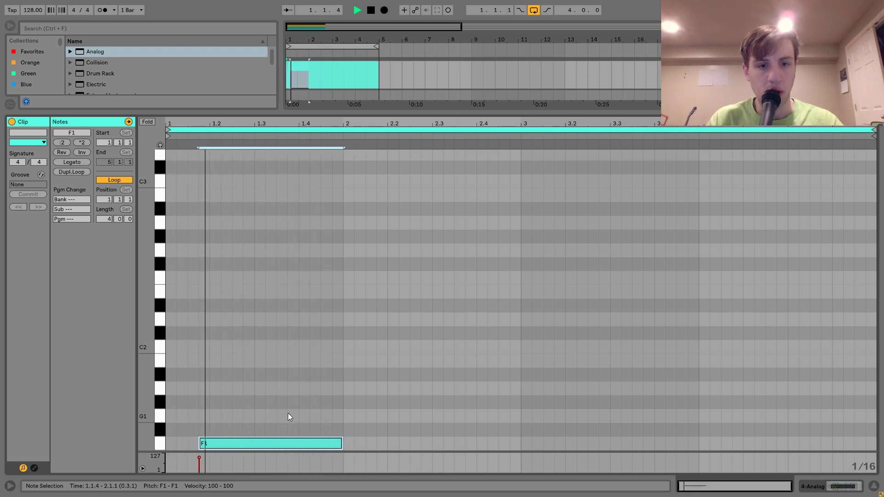
# Step: Duplicate bar 1's F1 note into bar 2, starting it at 2.2.3 and shortening it to end at 3.1.1
pyautogui.moveTo(289, 413); pyautogui.dragTo(165, 452)
pyautogui.hotkey('ctrl', 'd')
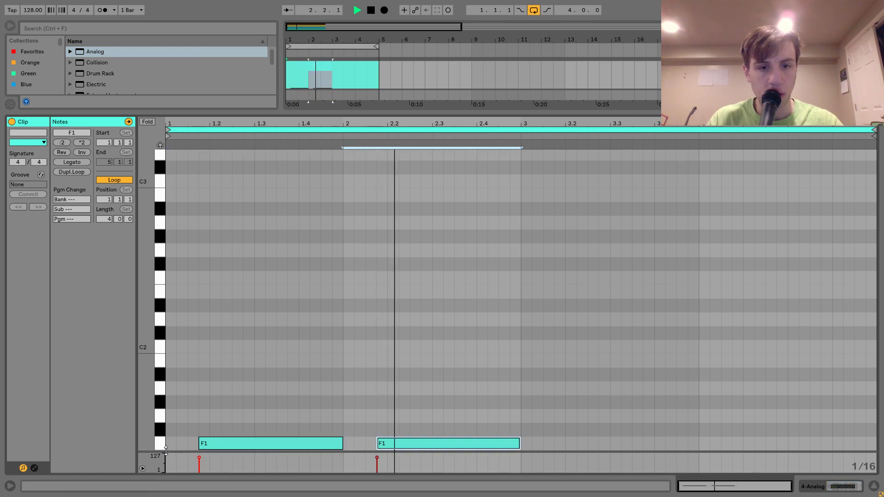
pyautogui.press('Right')
pyautogui.press('Right')
pyautogui.press('Right')
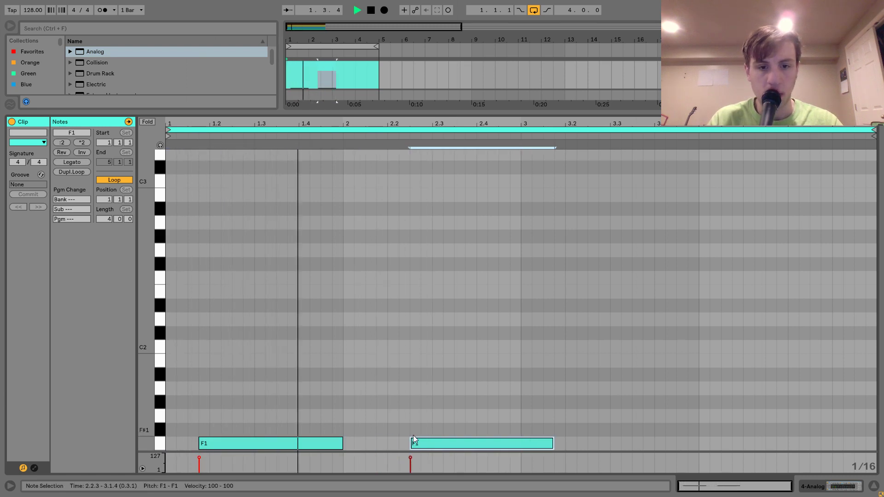
pyautogui.hotkey('shift', 'Left')
pyautogui.hotkey('shift', 'Left')
pyautogui.hotkey('shift', 'Left')
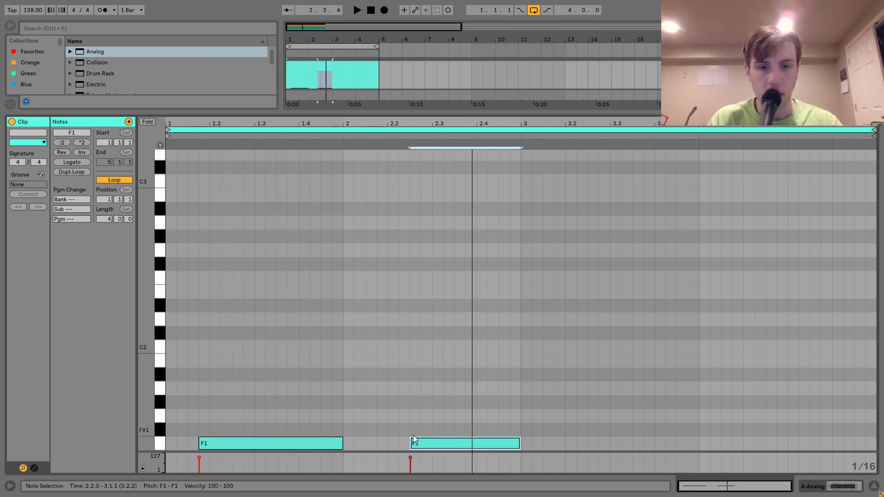
pyautogui.press('space')
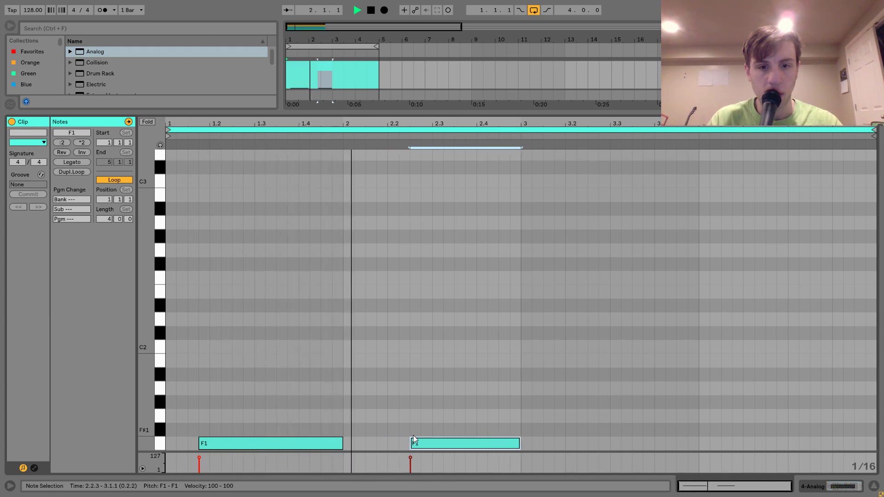
# Step: Duplicate both F1 notes into bars 3 and 4 and return to the Analog track's device view
pyautogui.hotkey('ctrl', 'a')
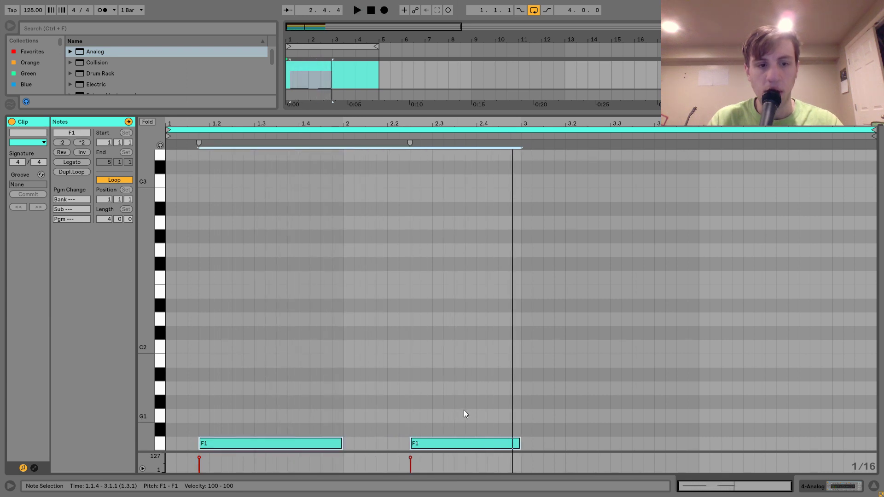
pyautogui.hotkey('ctrl', 'd')
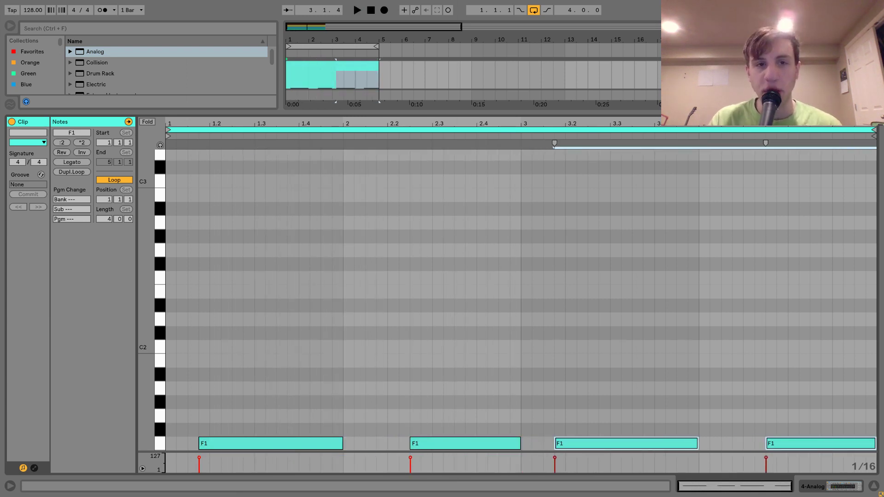
pyautogui.hotkey('shift', 'Tab')
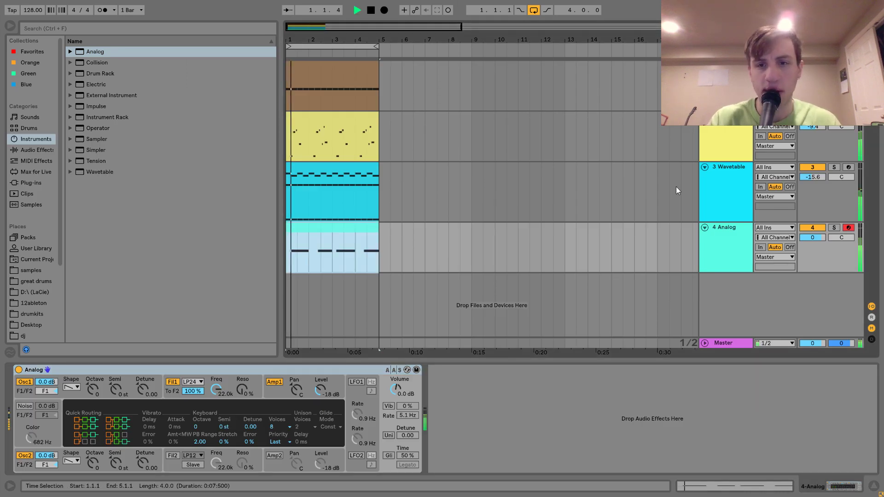
# Step: Copy the kick-sidechained Compressor from the Wavetable track to the Analog track, after the instrument
pyautogui.click(736, 181)
pyautogui.hscroll(10, 800, 429)
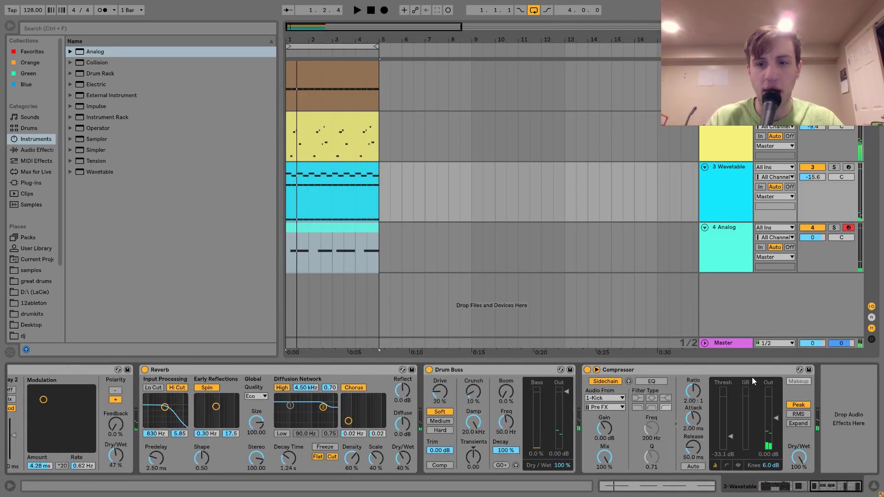
pyautogui.moveTo(743, 369); pyautogui.dragTo(498, 294)
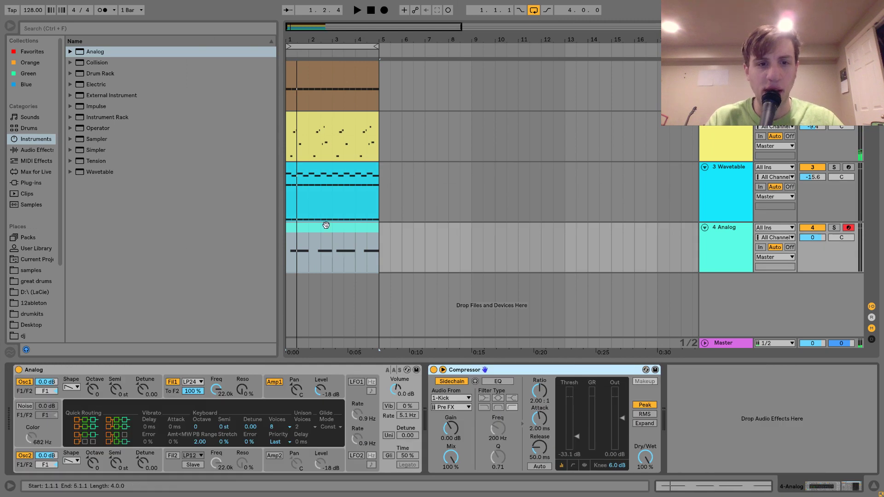
# Step: Extend the loop to eight bars by duplicating all four tracks' clips into bars 5 to 8 and consolidating them
pyautogui.keyDown('shift'); pyautogui.click(342, 64); pyautogui.keyUp('shift')
pyautogui.hotkey('ctrl', 'd')
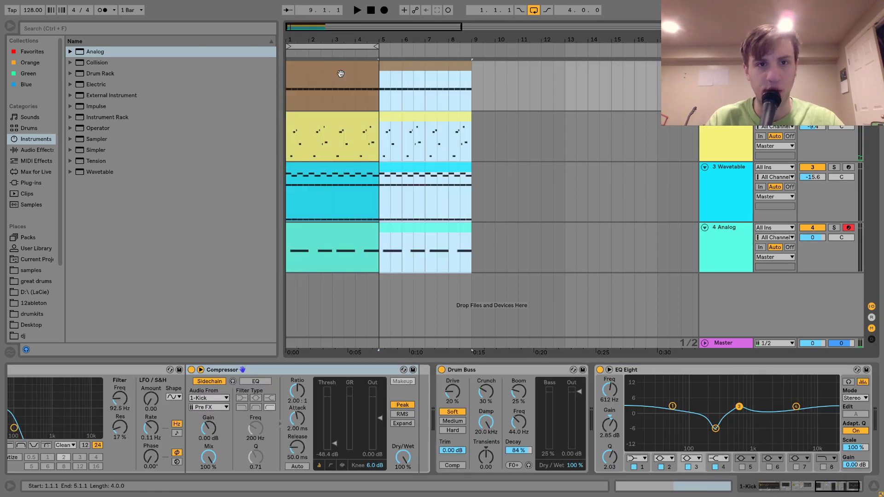
pyautogui.keyDown('shift'); pyautogui.click(341, 69); pyautogui.keyUp('shift')
pyautogui.hotkey('ctrl', 'l')
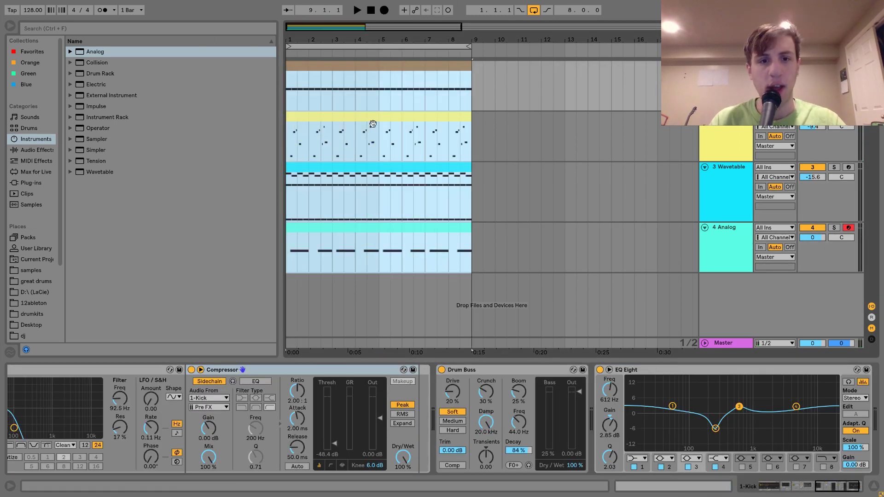
# Step: Play the loop and lower the Analog track's volume to -3.9 dB
pyautogui.click(350, 231)
pyautogui.press('space')
pyautogui.click(731, 232)
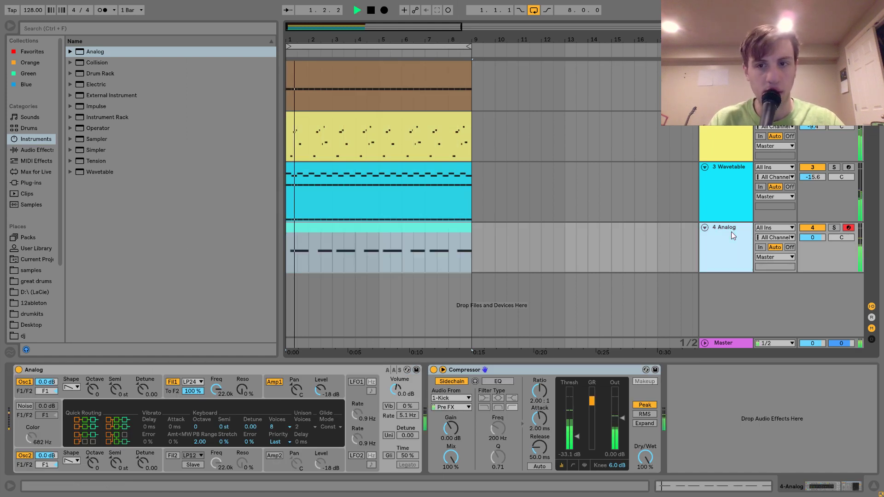
pyautogui.moveTo(813, 237); pyautogui.dragTo(813, 249)
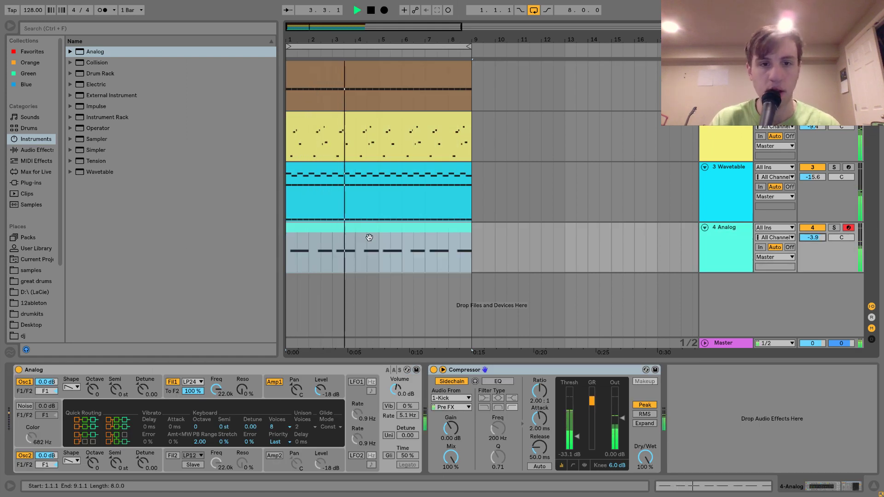
# Step: Raise the Analog track's volume to -3.0 dB and set Amp1's envelope decay to 11.2 s and sustain to 1.00
pyautogui.doubleClick(389, 233)
pyautogui.scroll(5, 481, 190)
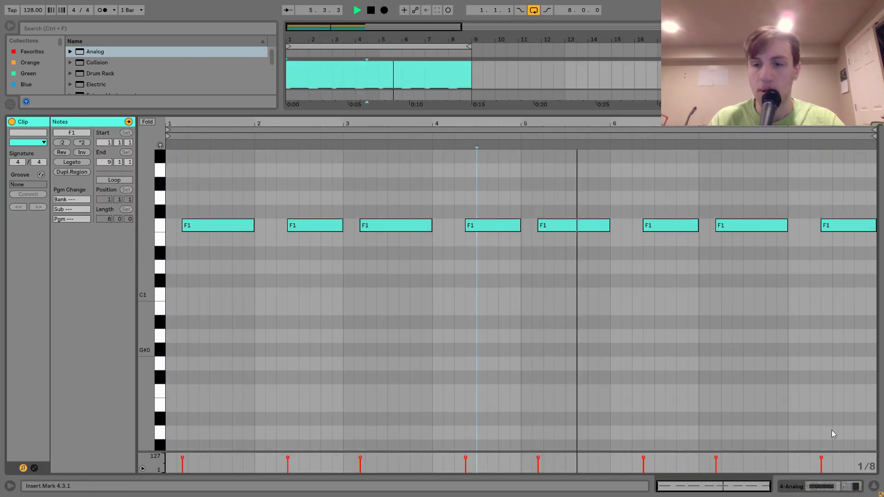
pyautogui.click(825, 483)
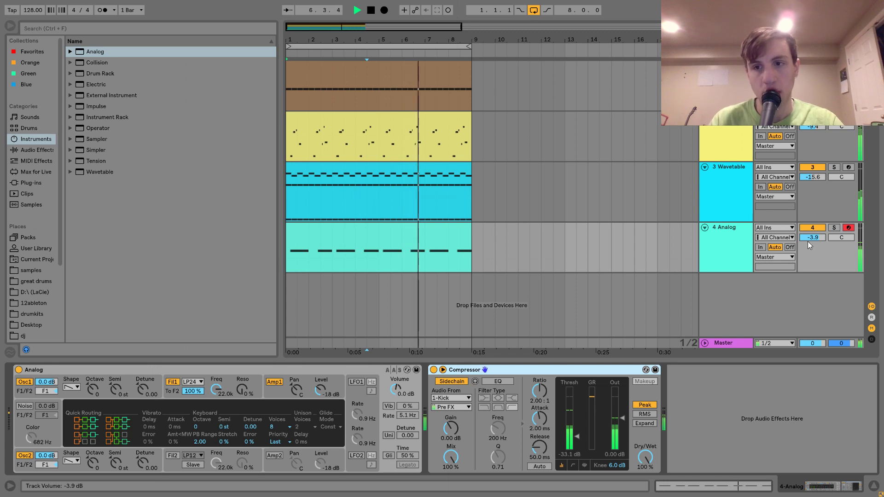
pyautogui.press('space')
pyautogui.click(273, 390)
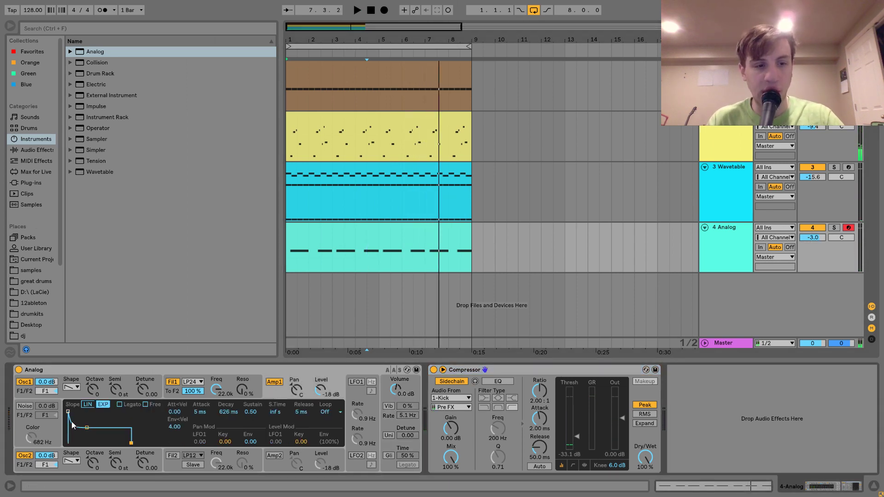
pyautogui.click(169, 385)
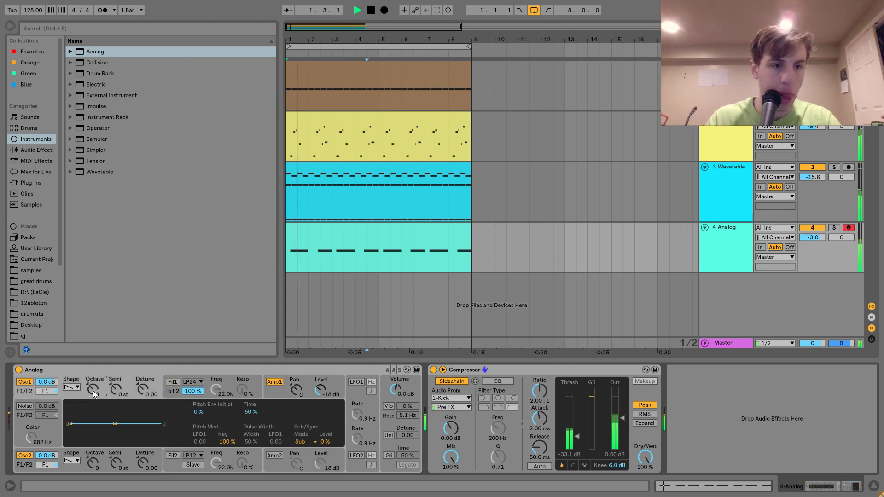
# Step: Solo the Analog track and set Osc1 to a square wave with octave 1, detune 0.22 and level -9.3 dB
pyautogui.moveTo(144, 394); pyautogui.dragTo(144, 385)
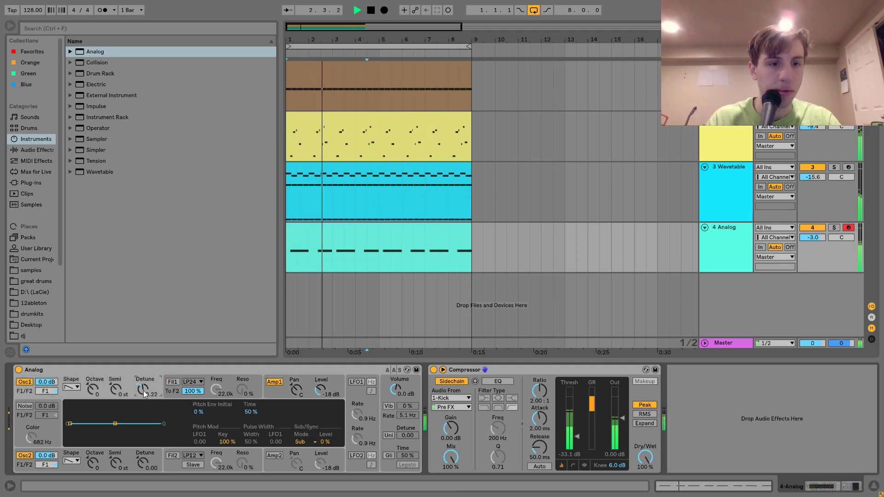
pyautogui.click(834, 229)
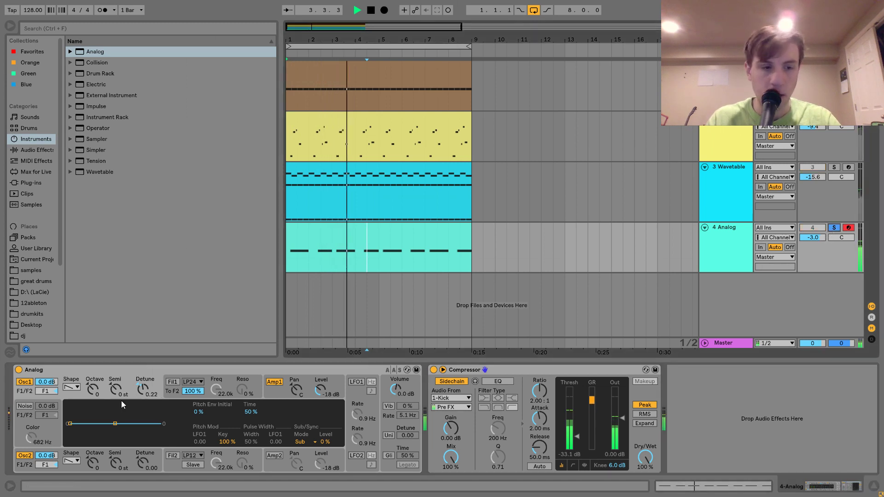
pyautogui.click(75, 389)
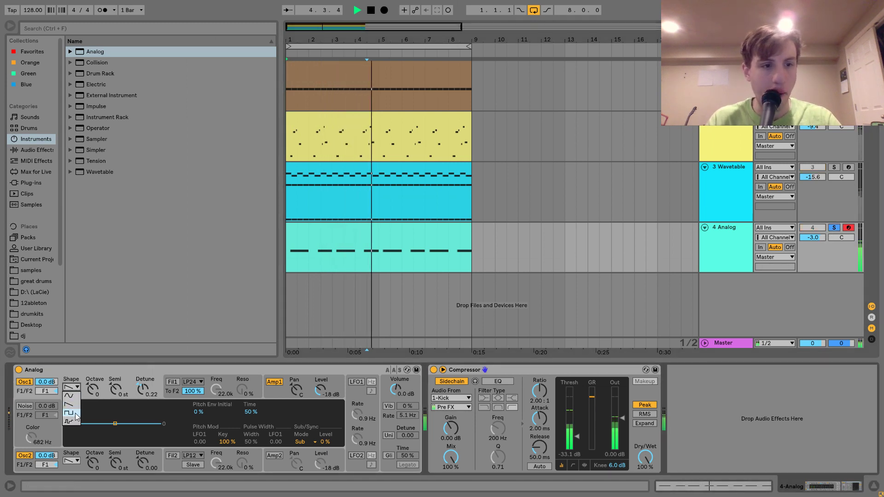
pyautogui.click(74, 415)
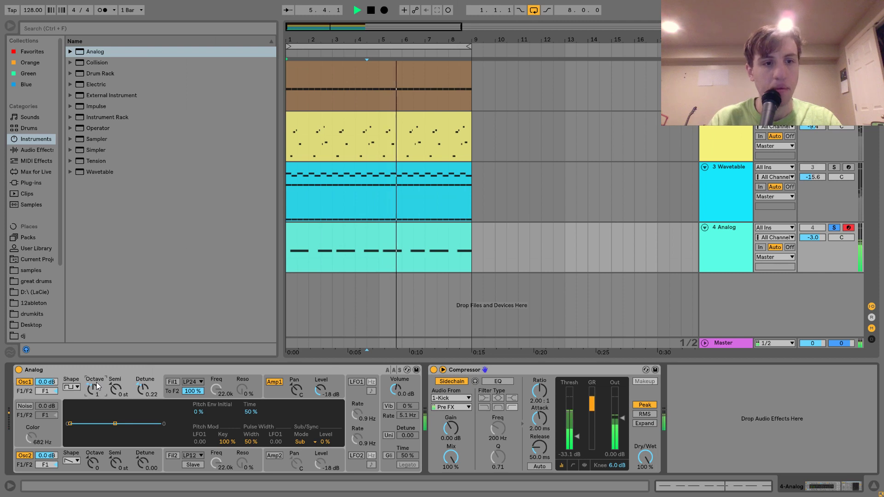
pyautogui.moveTo(46, 382)
pyautogui.mouseDown()
pyautogui.moveTo(46, 389)
pyautogui.moveTo(47, 381)
pyautogui.mouseUp()
pyautogui.click(274, 383)
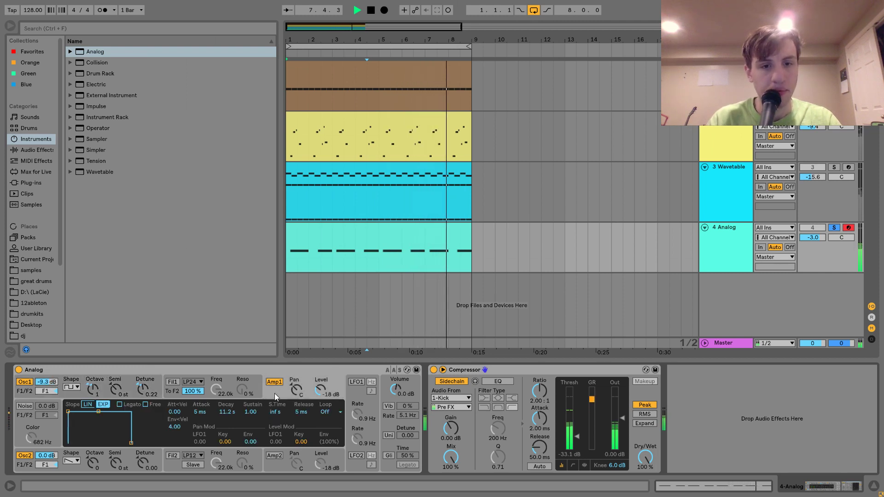
# Step: Enable Analog's vibrato at 59 % with a 5.6 Hz rate, and enable unison with a detune of 21.88
pyautogui.click(388, 406)
pyautogui.moveTo(408, 406)
pyautogui.mouseDown()
pyautogui.moveTo(407, 389)
pyautogui.moveTo(410, 414)
pyautogui.mouseUp()
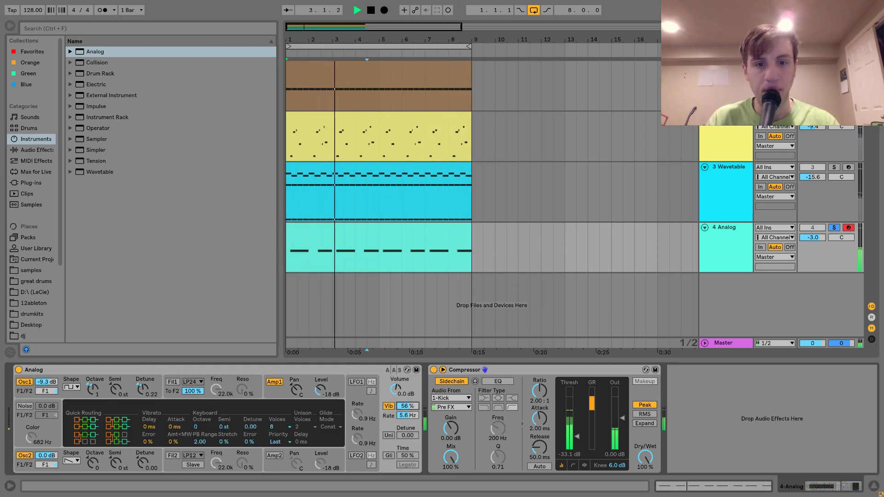
pyautogui.click(388, 436)
pyautogui.moveTo(407, 435); pyautogui.dragTo(407, 424)
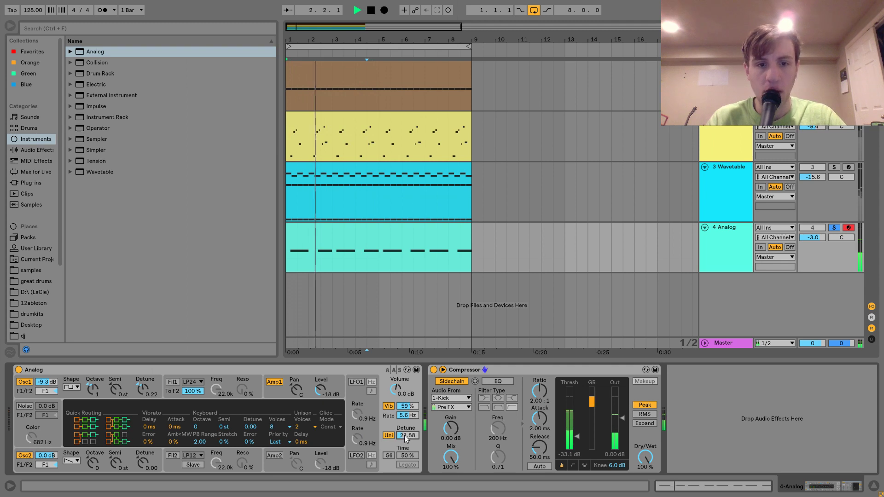
# Step: Enable Fil1 with resonance 41 % and frequency 608, and unsolo the Analog track to hear it in the mix
pyautogui.click(173, 382)
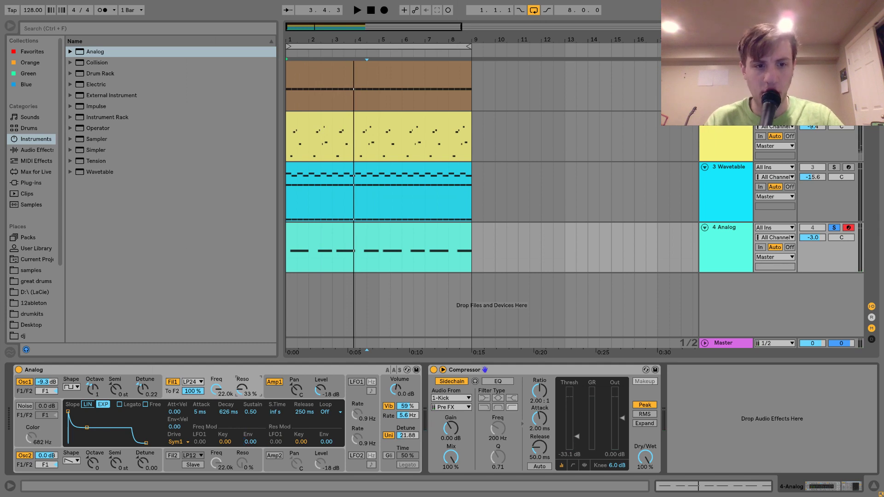
pyautogui.press('space')
pyautogui.moveTo(241, 389); pyautogui.dragTo(221, 418)
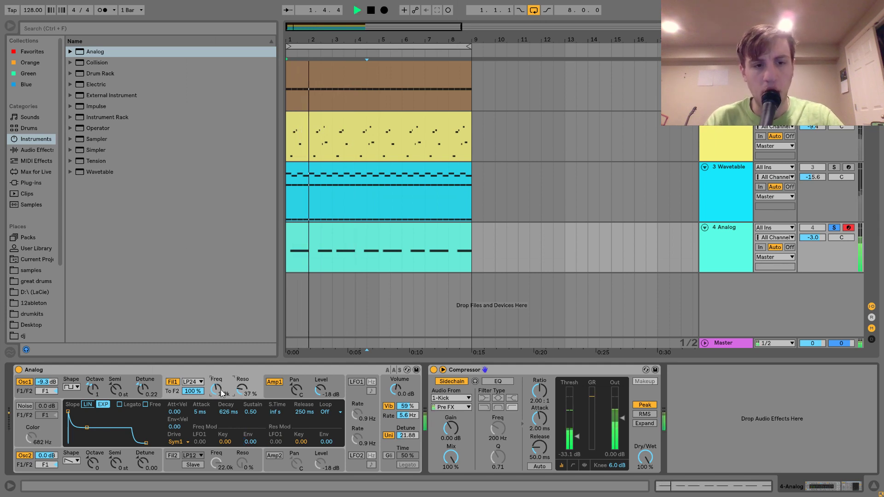
pyautogui.click(834, 228)
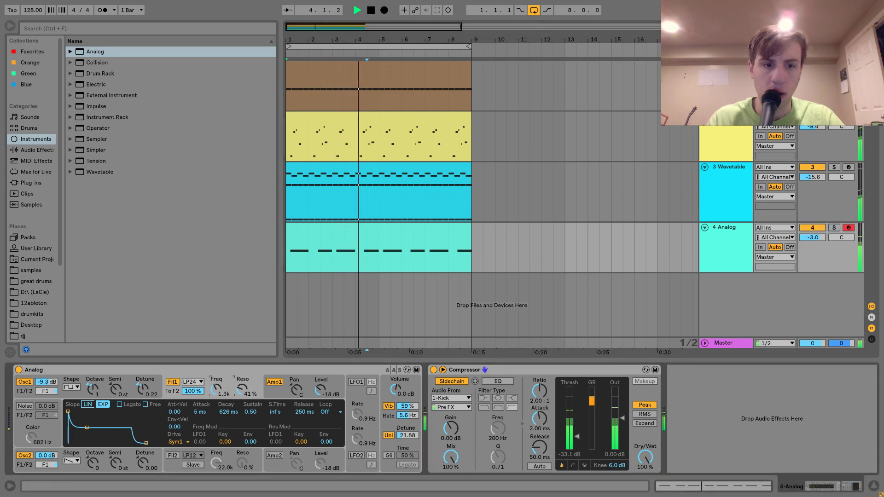
pyautogui.moveTo(217, 394); pyautogui.dragTo(217, 368)
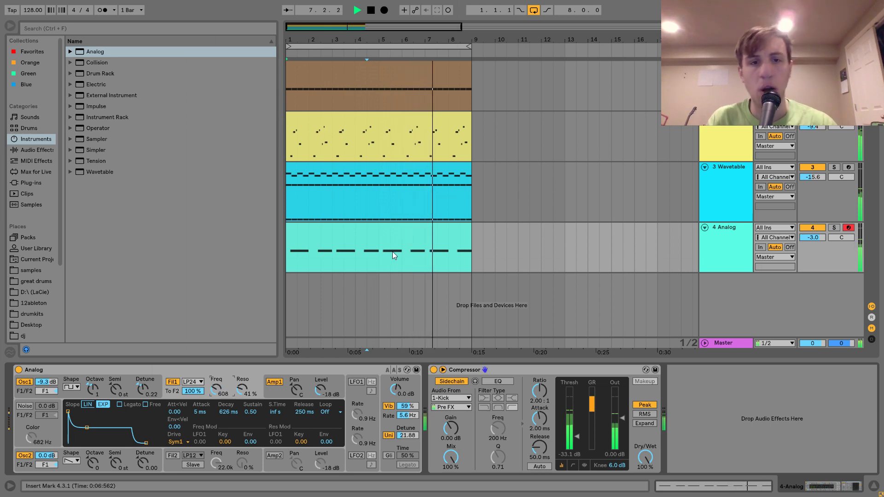
# Step: Redraw the second F1 note of the Analog clip so it runs from 2.2.4 to 3.1.1
pyautogui.doubleClick(378, 249)
pyautogui.press('space')
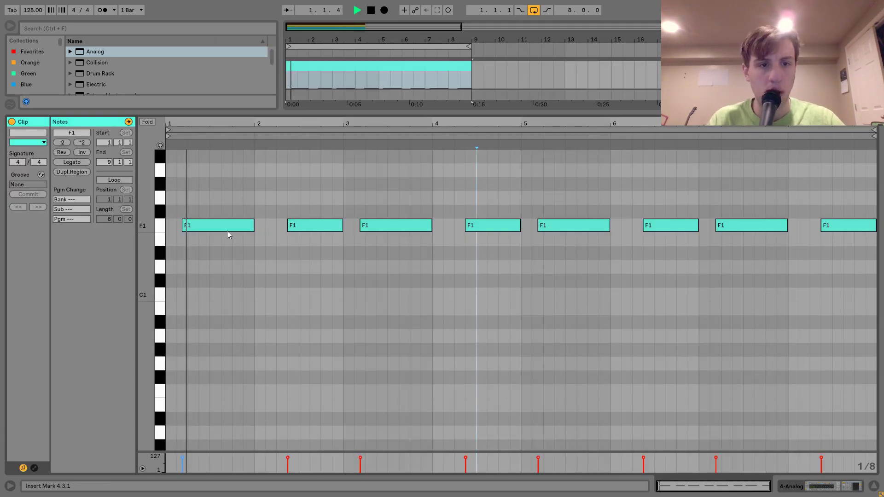
pyautogui.doubleClick(297, 225)
pyautogui.doubleClick(299, 226)
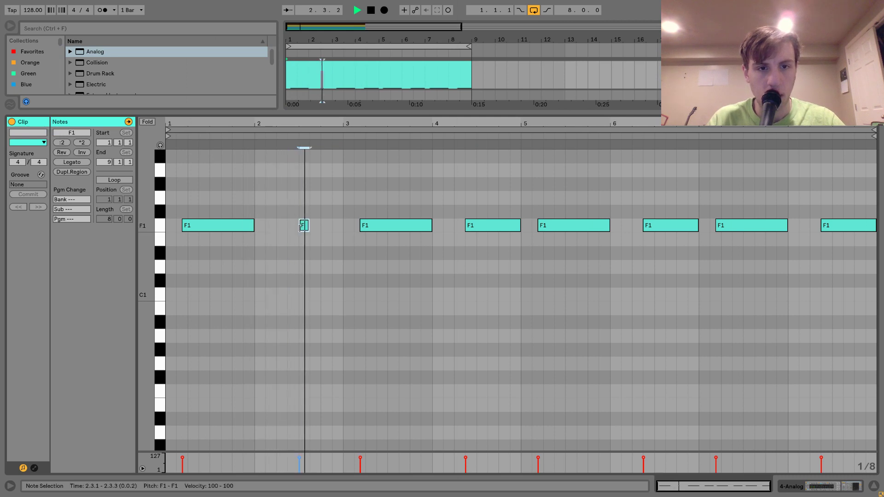
pyautogui.press('space')
pyautogui.press('space')
pyautogui.moveTo(353, 226); pyautogui.dragTo(343, 226)
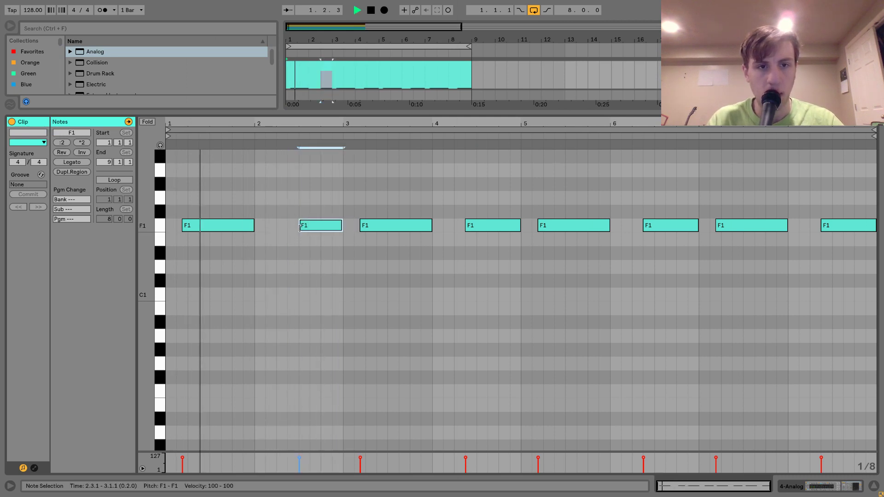
pyautogui.moveTo(283, 123); pyautogui.dragTo(284, 124)
pyautogui.press('Left')
pyautogui.hotkey('shift', 'Right')
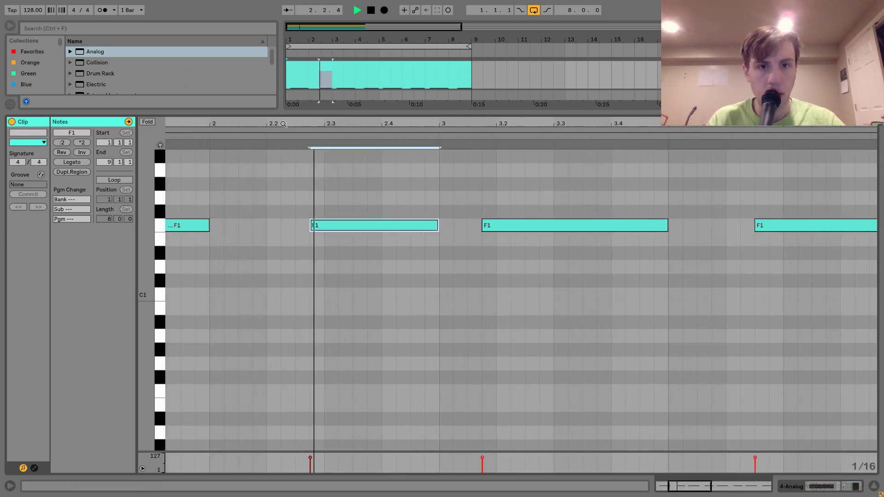
pyautogui.moveTo(354, 125); pyautogui.dragTo(352, 94)
pyautogui.press('space')
# Step: Delete the F1 notes after bar 2 and duplicate the remaining two into bars 3 and 4, starting the copies at 3.1.4
pyautogui.moveTo(375, 164); pyautogui.dragTo(880, 417)
pyautogui.press('Delete')
pyautogui.press('space')
pyautogui.hotkey('ctrl', 'a')
pyautogui.hotkey('ctrl', 'd')
pyautogui.press('Right')
pyautogui.press('Right')
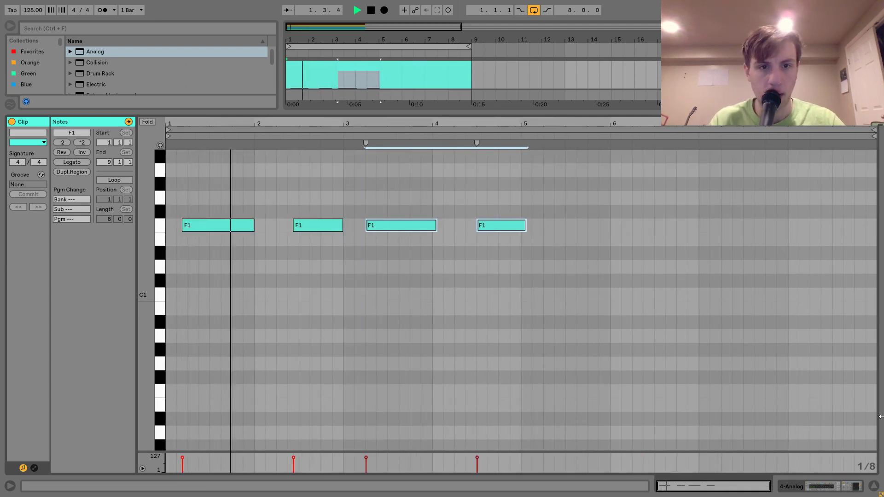
pyautogui.moveTo(370, 124); pyautogui.dragTo(371, 125)
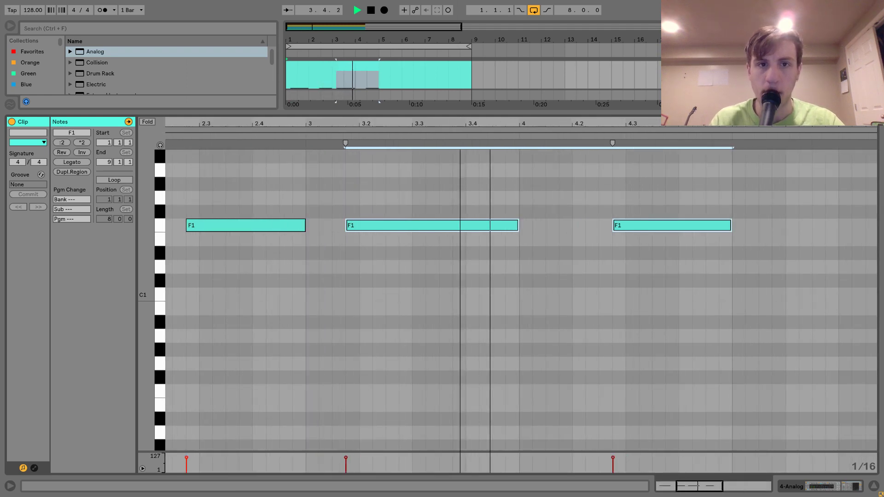
pyautogui.moveTo(463, 122); pyautogui.dragTo(408, 122)
# Step: Duplicate the four F1 notes into bars 5 to 8 and shift the copies to start at 5.1.4
pyautogui.hotkey('ctrl', 'a')
pyautogui.hotkey('ctrl', 'd')
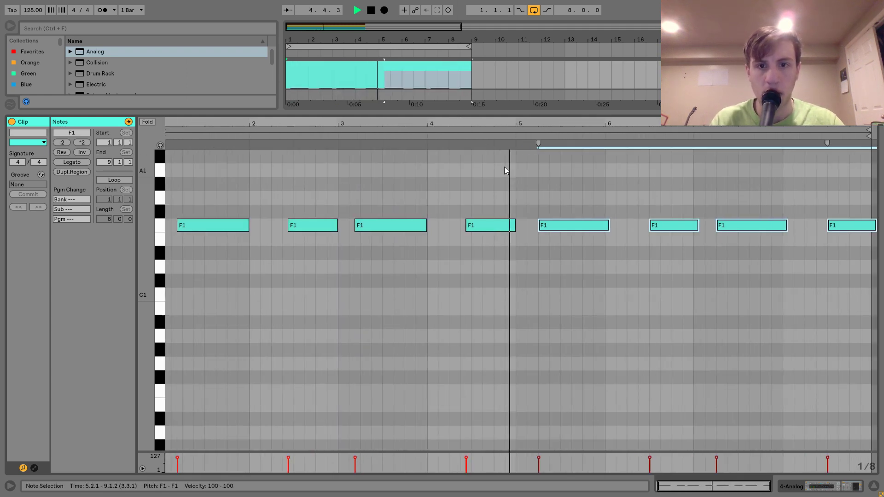
pyautogui.moveTo(549, 131); pyautogui.dragTo(563, 159)
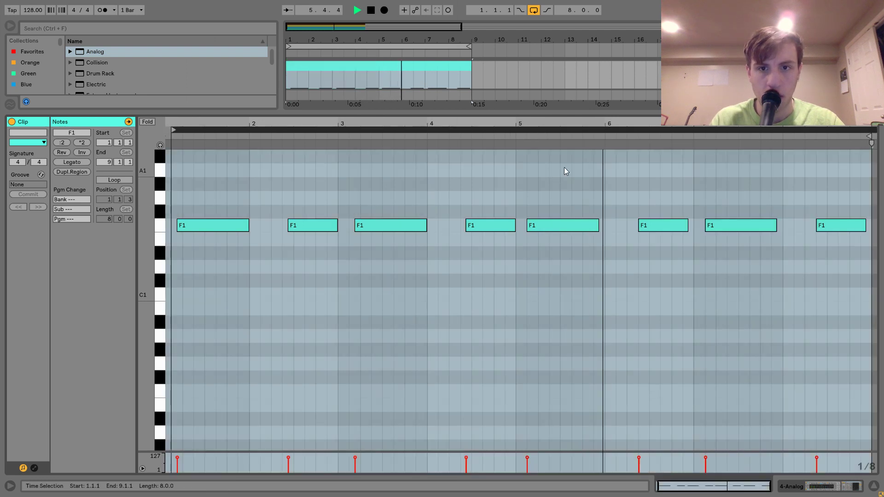
pyautogui.click(540, 138)
pyautogui.hotkey('ctrl', 'z')
pyautogui.press('space')
pyautogui.moveTo(545, 124); pyautogui.dragTo(521, 216)
pyautogui.moveTo(530, 123); pyautogui.dragTo(543, 115)
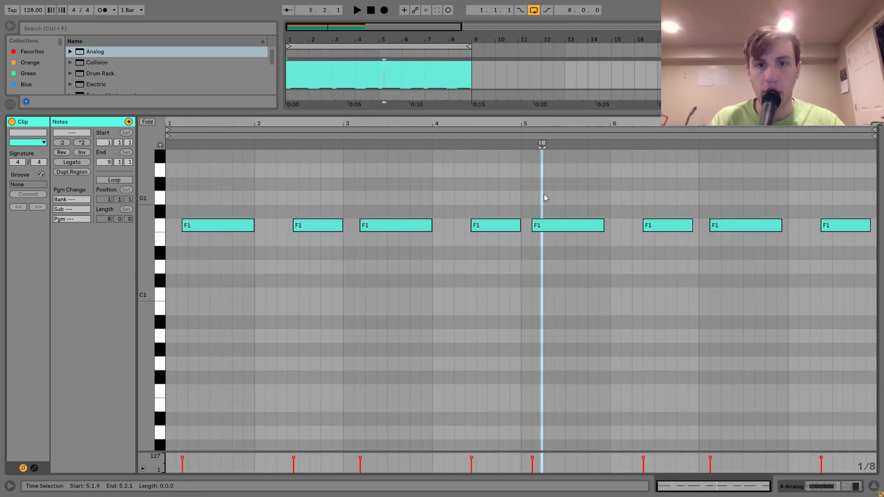
pyautogui.moveTo(543, 195); pyautogui.dragTo(875, 410)
pyautogui.moveTo(546, 124); pyautogui.dragTo(548, 99)
pyautogui.press('Right')
pyautogui.press('space')
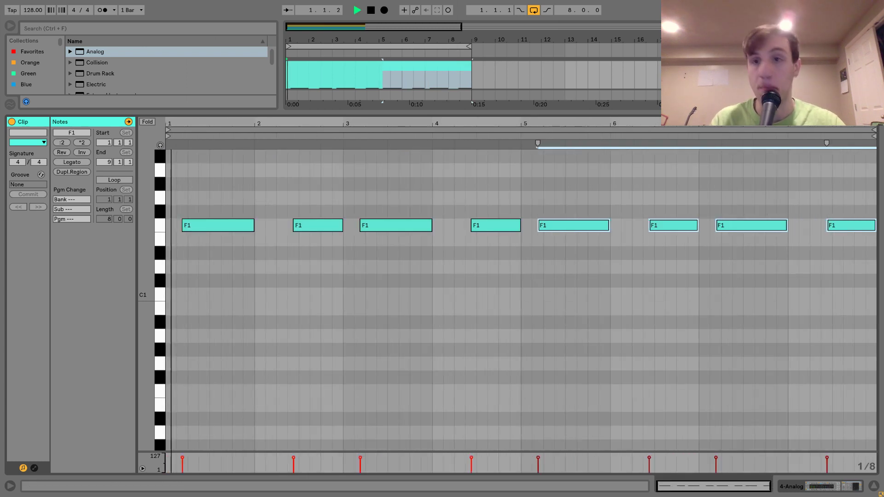
# Step: Return to the Analog device view, lower the track's volume to -5.2 dB and open Fil1's frequency to 22.0k
pyautogui.hotkey('shift', 'Tab')
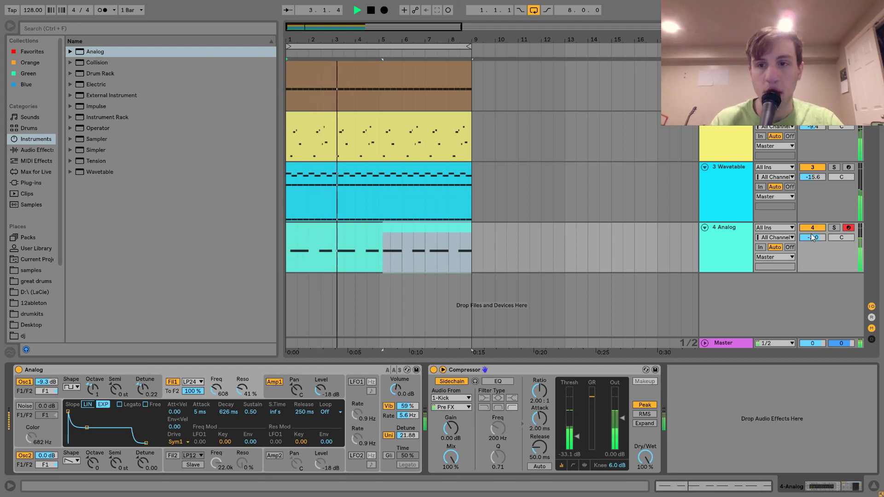
pyautogui.moveTo(813, 238); pyautogui.dragTo(813, 244)
pyautogui.moveTo(217, 391); pyautogui.dragTo(218, 350)
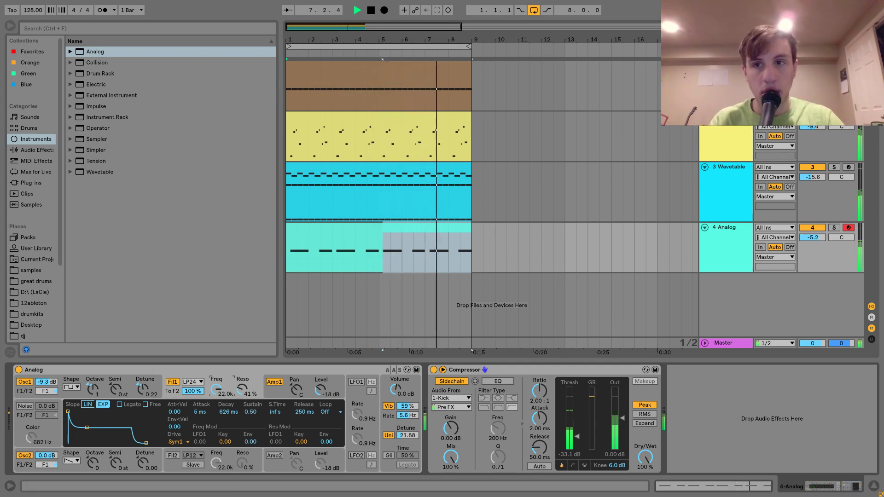
# Step: Check the track levels in the Session mixer and replay the start of the loop in the Arrangement
pyautogui.press('Tab')
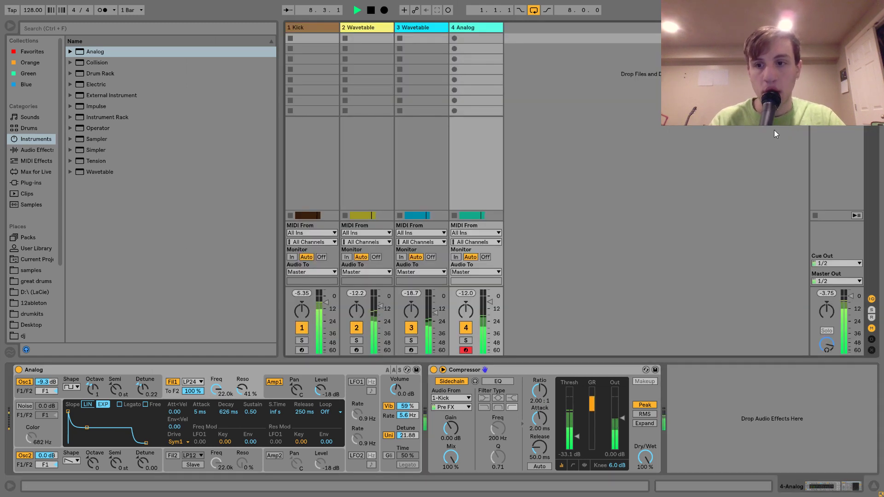
pyautogui.press('Tab')
pyautogui.press('space')
pyautogui.click(736, 240)
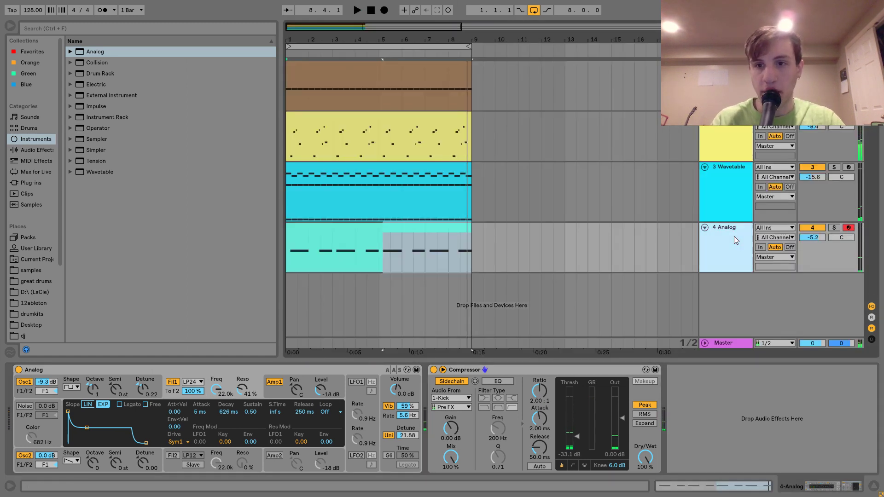
pyautogui.press('space')
pyautogui.click(811, 237)
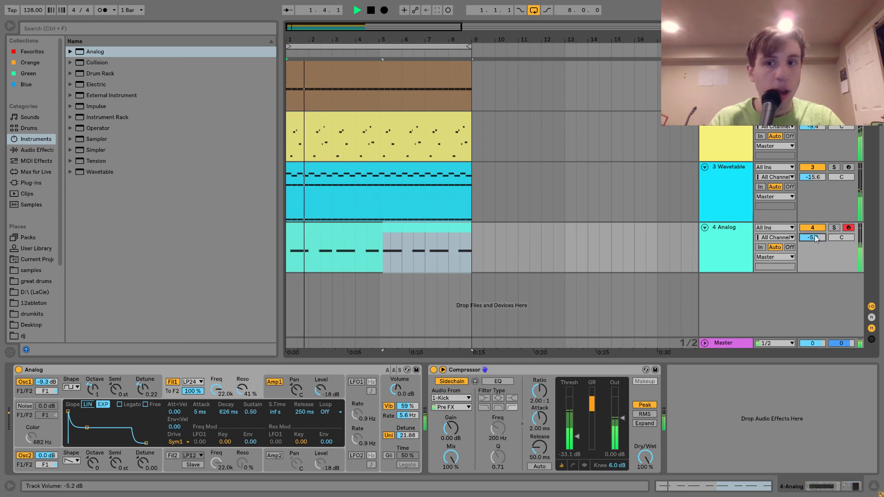
pyautogui.press('space')
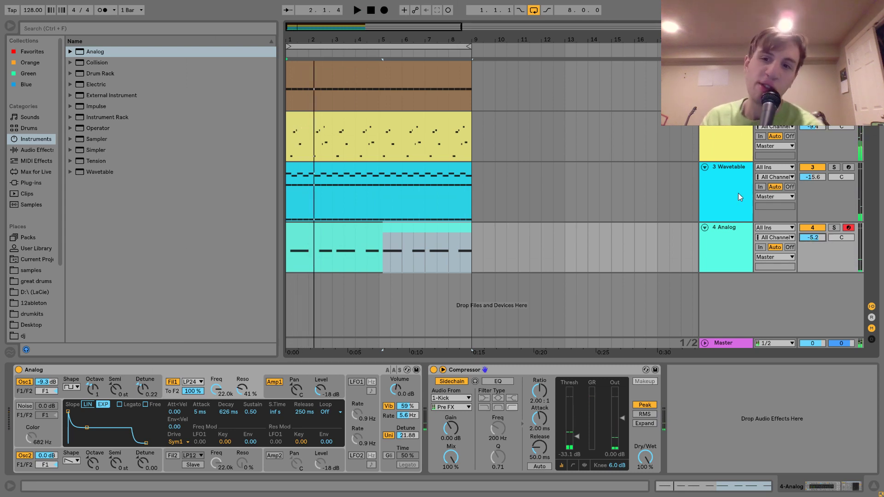
# Step: Set the Analog track's volume to -3.9 dB and display the Wavetable instrument in track 3's device chain
pyautogui.click(723, 195)
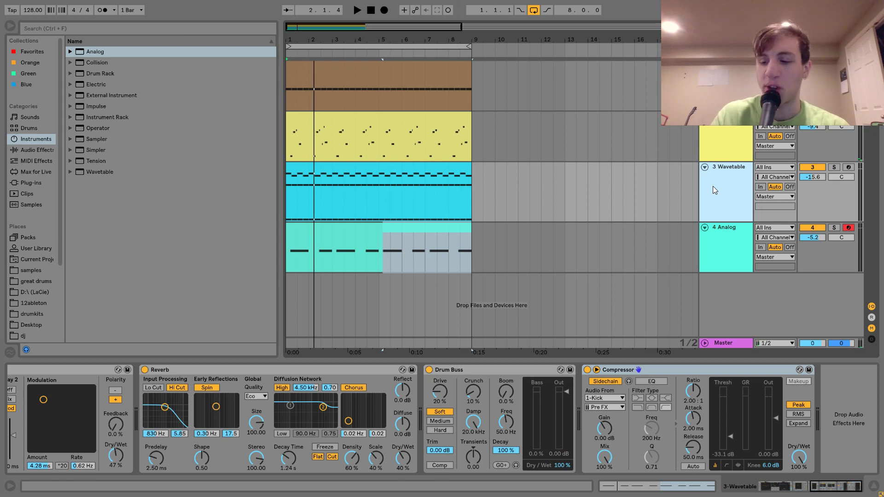
pyautogui.click(714, 235)
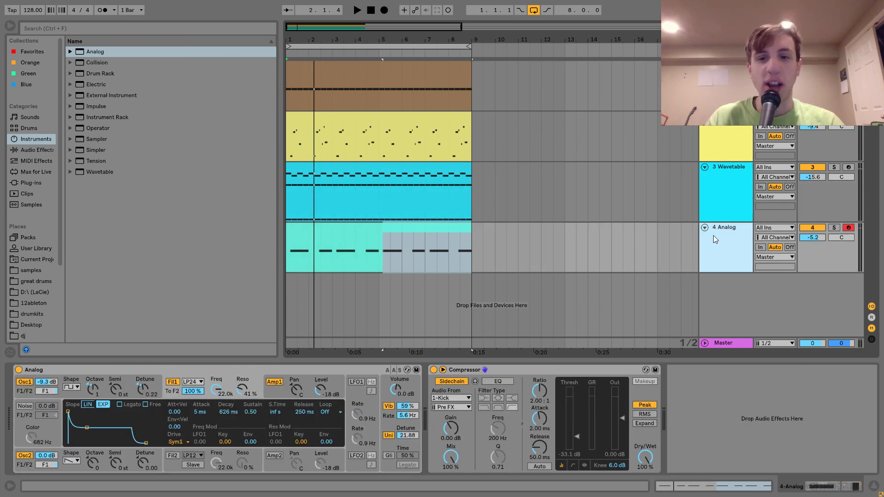
pyautogui.click(338, 223)
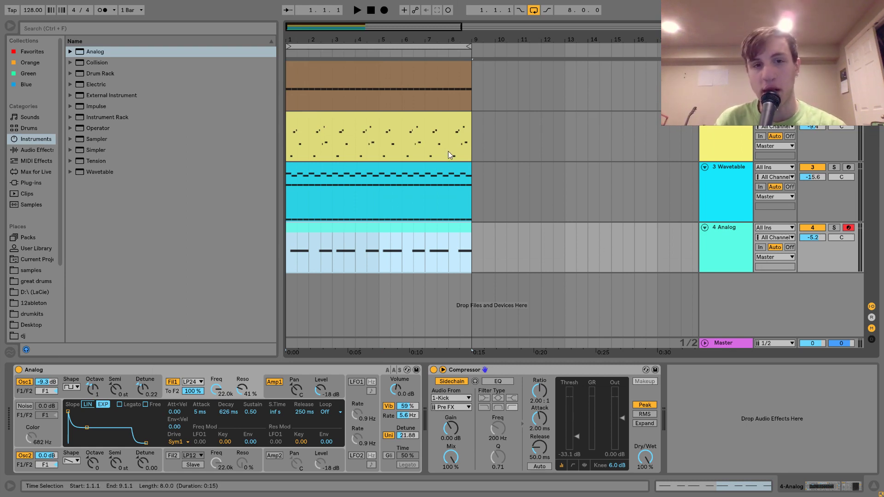
pyautogui.click(433, 163)
pyautogui.scroll(10, 320, 369)
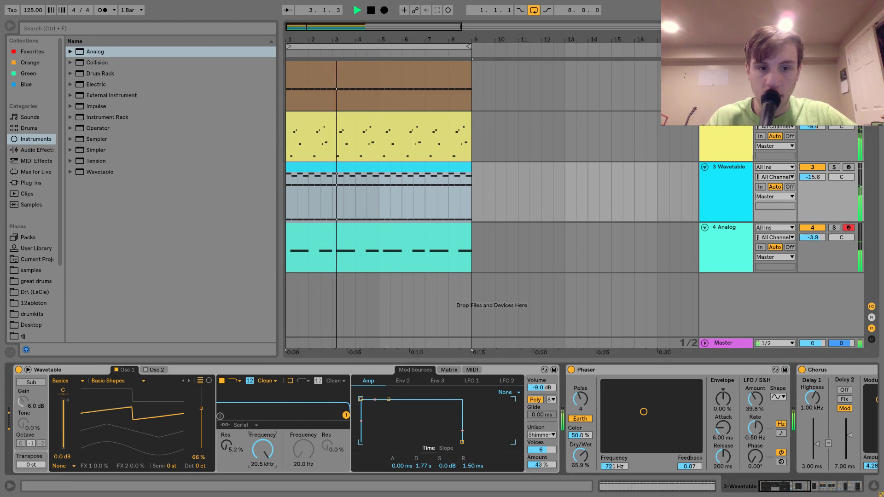
# Step: Lower the Wavetable filter's frequency to 1.17 kHz, set the Analog track's volume to -4.8 dB and replay the loop's start
pyautogui.moveTo(262, 450); pyautogui.dragTo(263, 450)
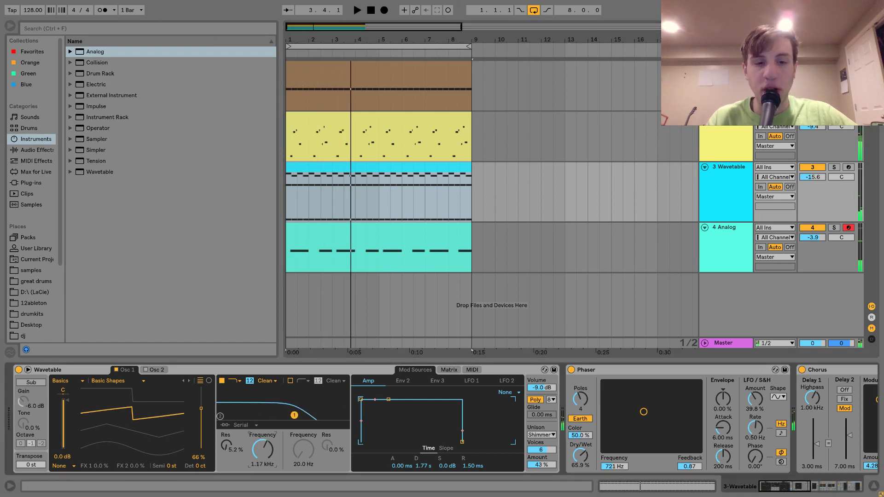
pyautogui.click(725, 269)
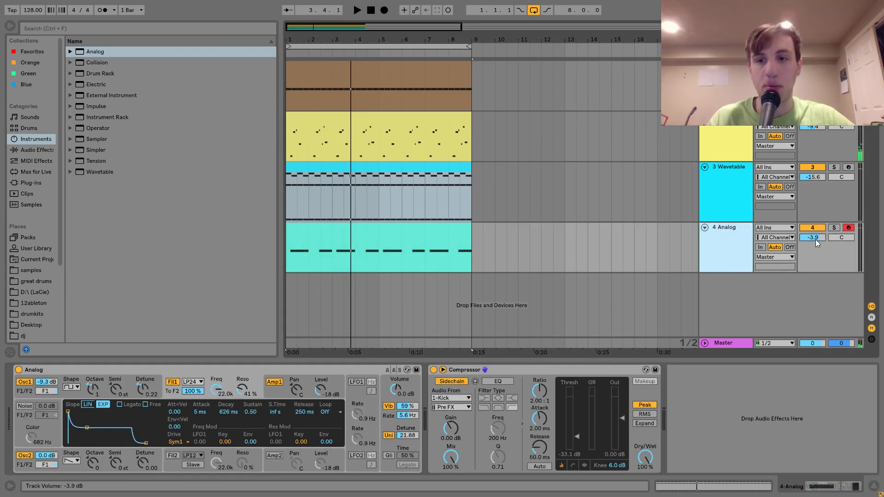
pyautogui.moveTo(817, 239); pyautogui.dragTo(816, 242)
pyautogui.press('space')
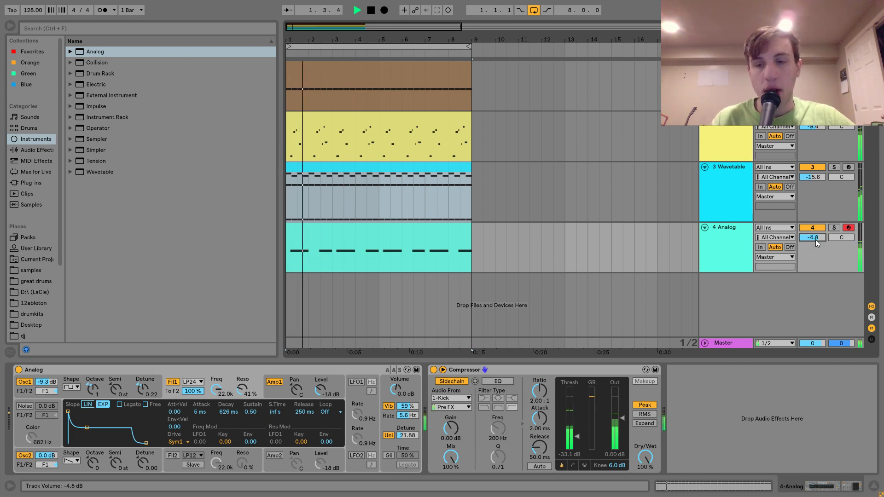
pyautogui.press('space')
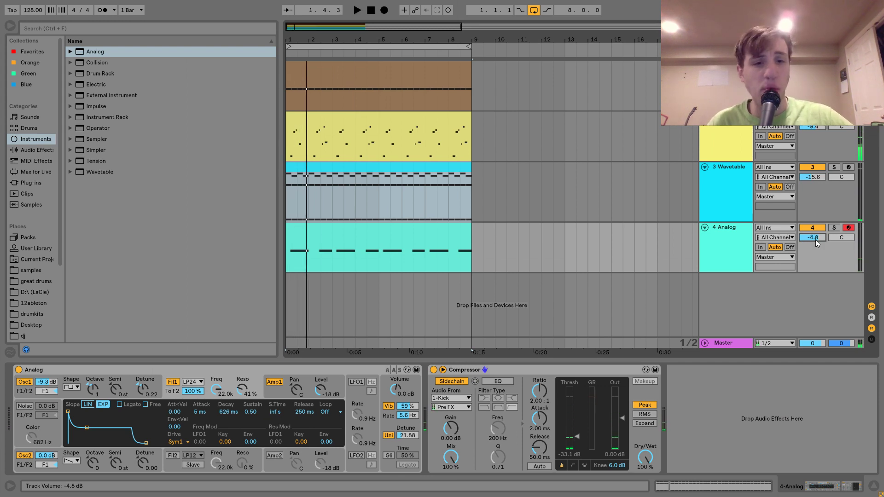
# Step: During playback, set Analog's Fil1 envelope attack to 110 ms, envelope frequency modulation to 3.02, frequency to 1.0k and resonance to 25%
pyautogui.press('space')
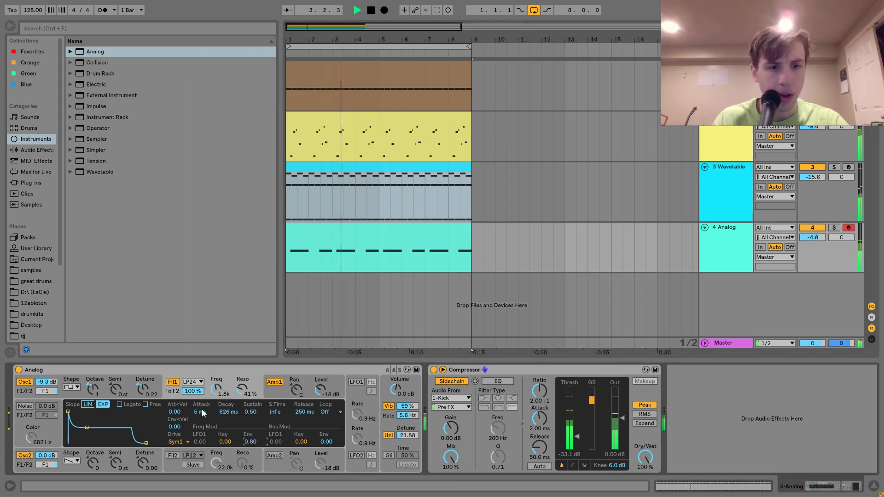
pyautogui.moveTo(204, 412); pyautogui.dragTo(204, 390)
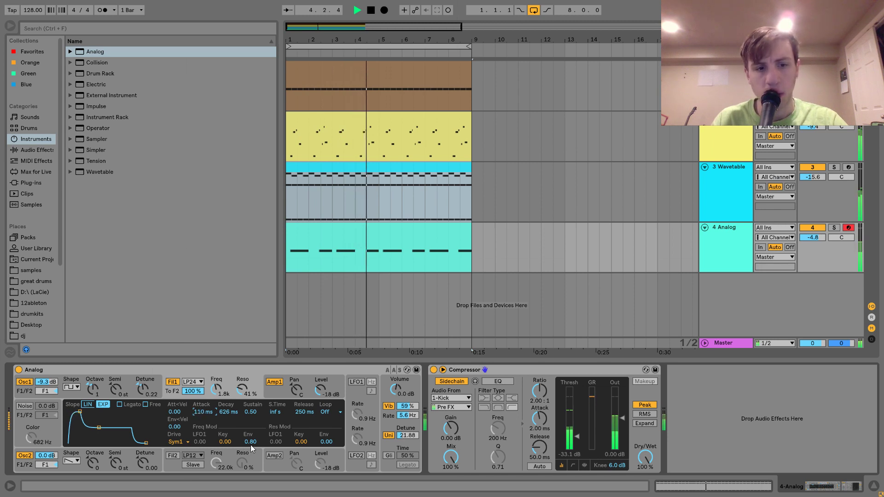
pyautogui.moveTo(250, 440); pyautogui.dragTo(251, 422)
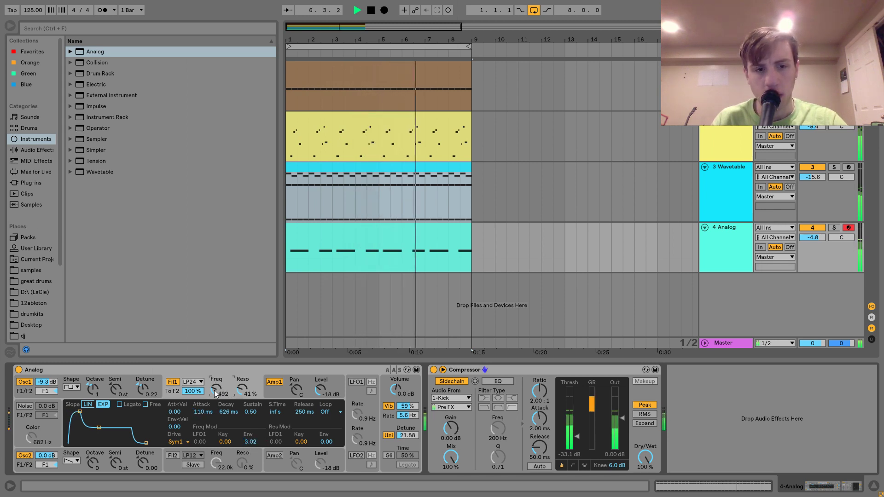
pyautogui.moveTo(219, 395); pyautogui.dragTo(219, 377)
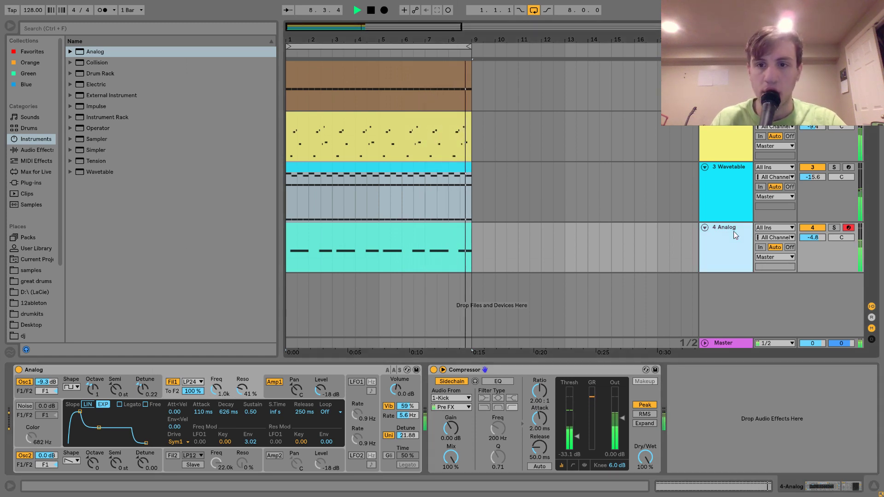
pyautogui.moveTo(241, 385)
pyautogui.mouseDown()
pyautogui.moveTo(241, 395)
pyautogui.moveTo(241, 386)
pyautogui.mouseUp()
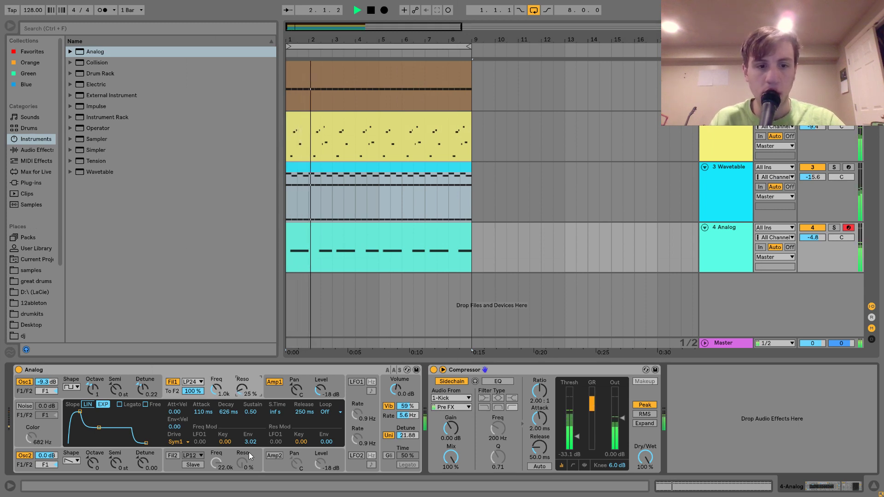
# Step: Set Fil1's envelope decay to 3.18 s and sustain to 0.13, its frequency to 1.4k and envelope frequency modulation to 2.51
pyautogui.moveTo(251, 442); pyautogui.dragTo(253, 414)
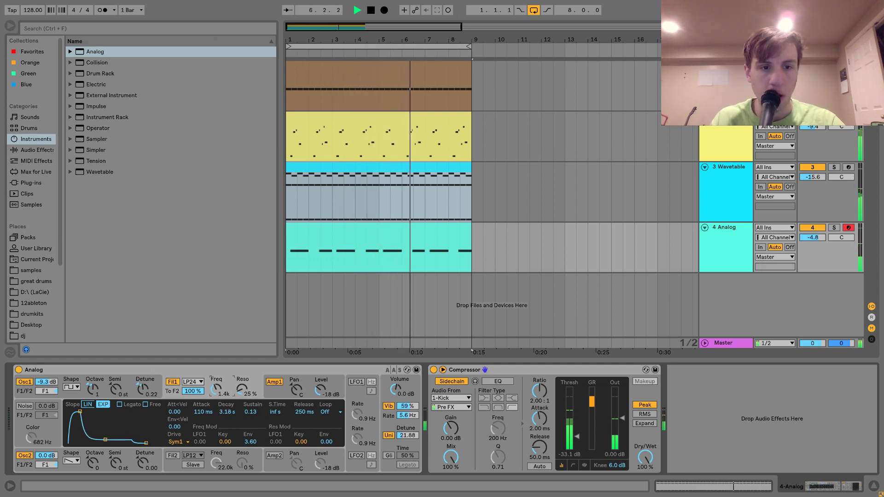
pyautogui.click(722, 261)
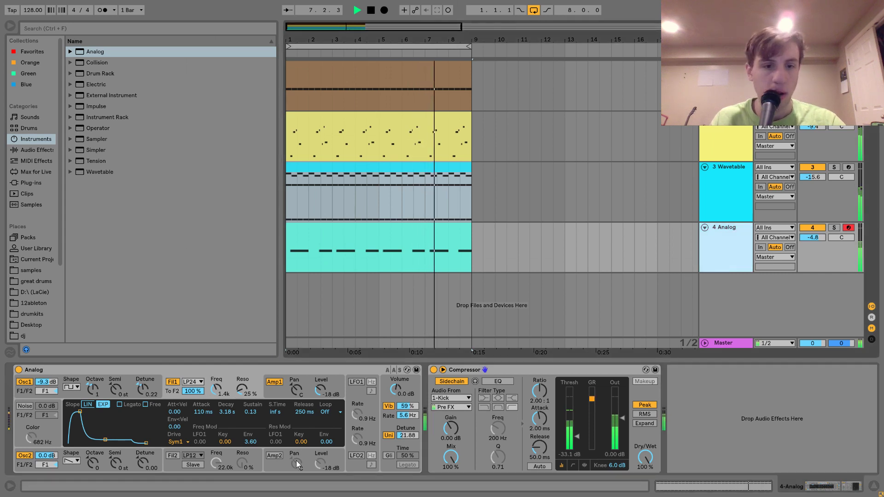
pyautogui.moveTo(247, 441); pyautogui.dragTo(251, 435)
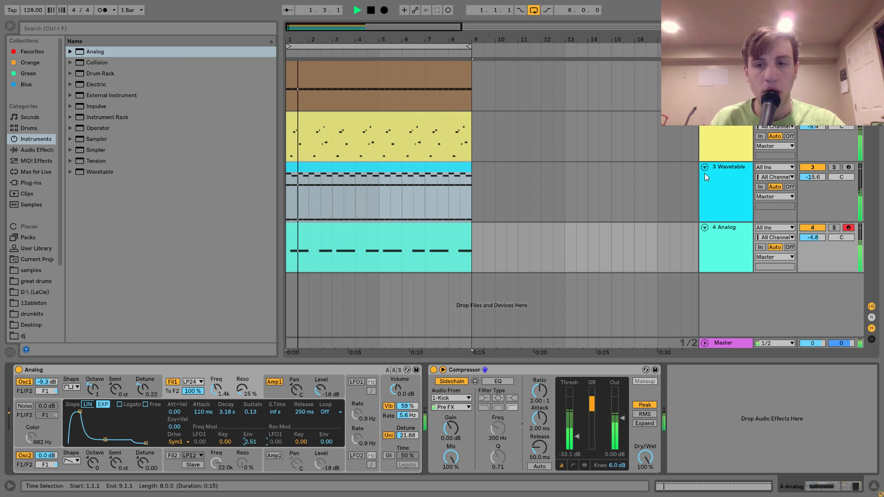
# Step: Set the Analog track's volume to -4.6 dB, solo the track and stop playback
pyautogui.click(830, 233)
pyautogui.click(814, 238)
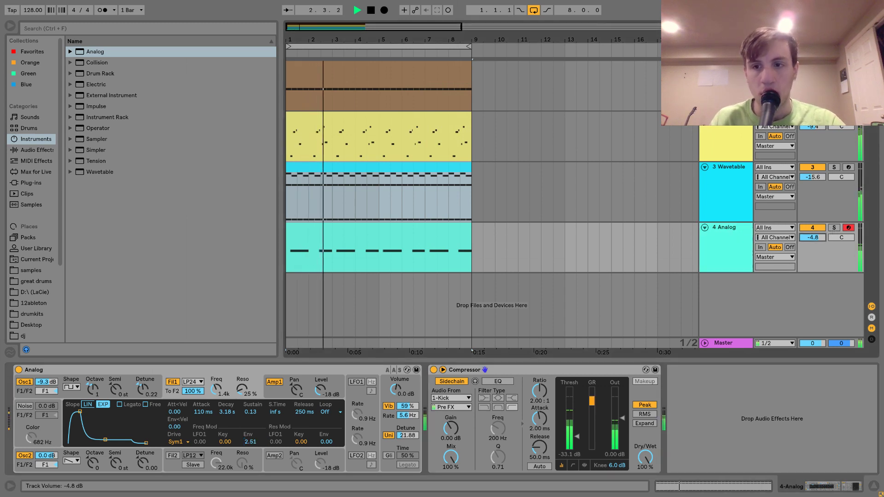
pyautogui.moveTo(814, 238); pyautogui.dragTo(813, 237)
pyautogui.click(835, 228)
pyautogui.click(734, 234)
pyautogui.press('space')
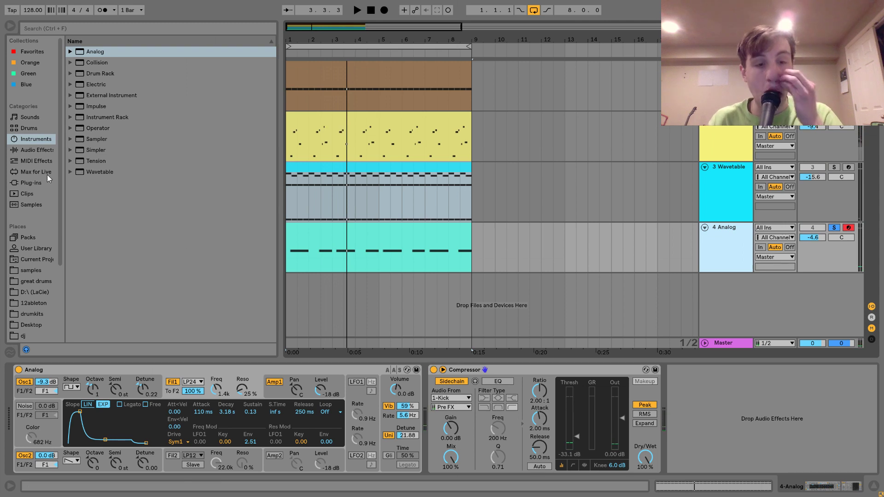
# Step: Insert a Chorus between Analog and the Compressor with 5.11 ms modulation amount, 0.35 Hz rate and 40% Dry/Wet
pyautogui.click(40, 150)
pyautogui.scroll(5, 89, 74)
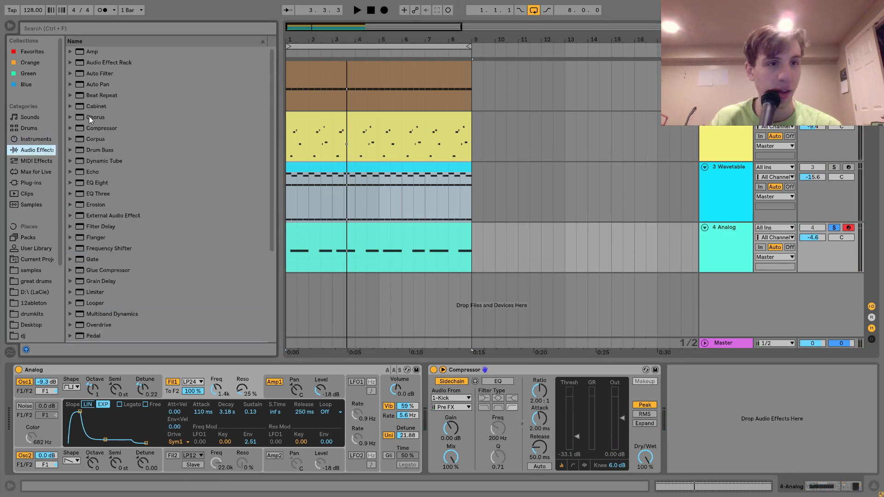
pyautogui.moveTo(90, 118); pyautogui.dragTo(399, 421)
pyautogui.press('space')
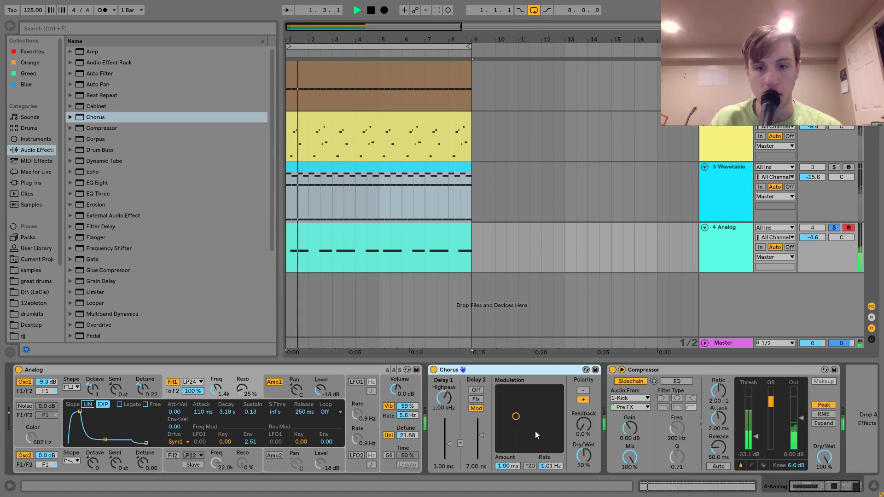
pyautogui.moveTo(535, 431); pyautogui.dragTo(503, 404)
pyautogui.moveTo(582, 462); pyautogui.dragTo(582, 471)
# Step: Insert a Saturator between the Chorus and the Compressor with Drive at 10.7 dB and Base at 9.00
pyautogui.scroll(-4, 162, 235)
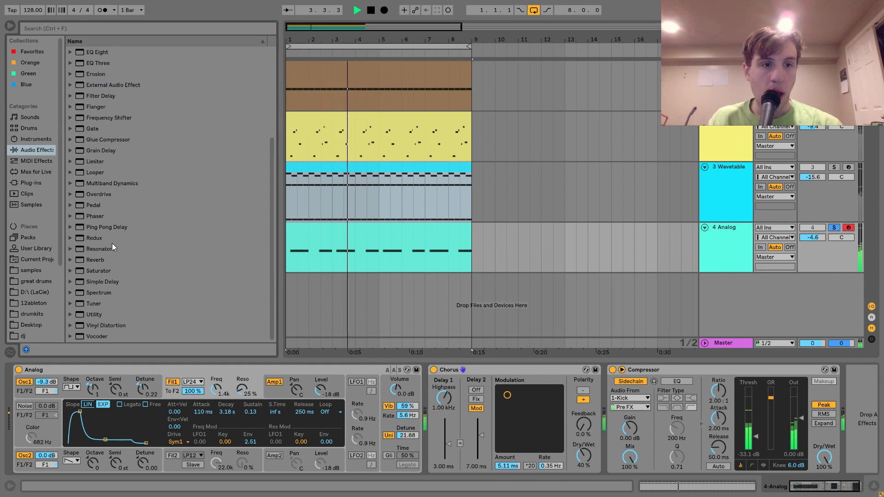
pyautogui.moveTo(95, 270)
pyautogui.mouseDown()
pyautogui.moveTo(576, 433)
pyautogui.moveTo(593, 428)
pyautogui.mouseUp()
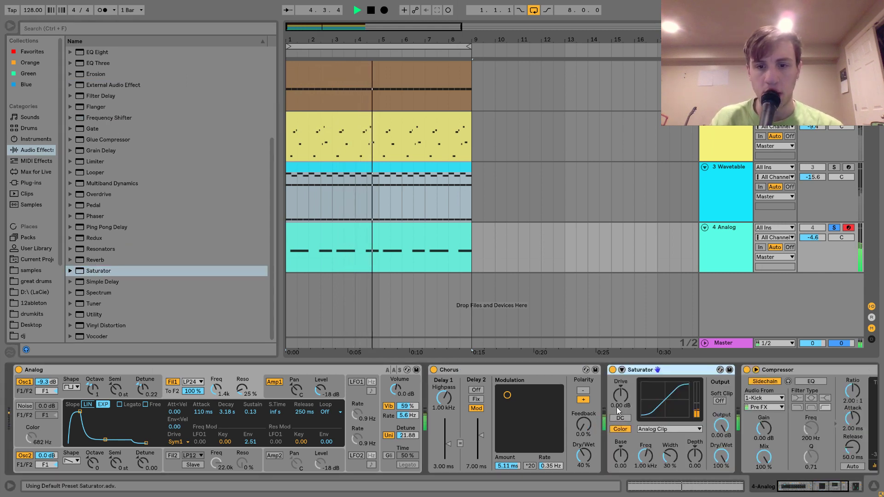
pyautogui.moveTo(621, 458); pyautogui.dragTo(622, 464)
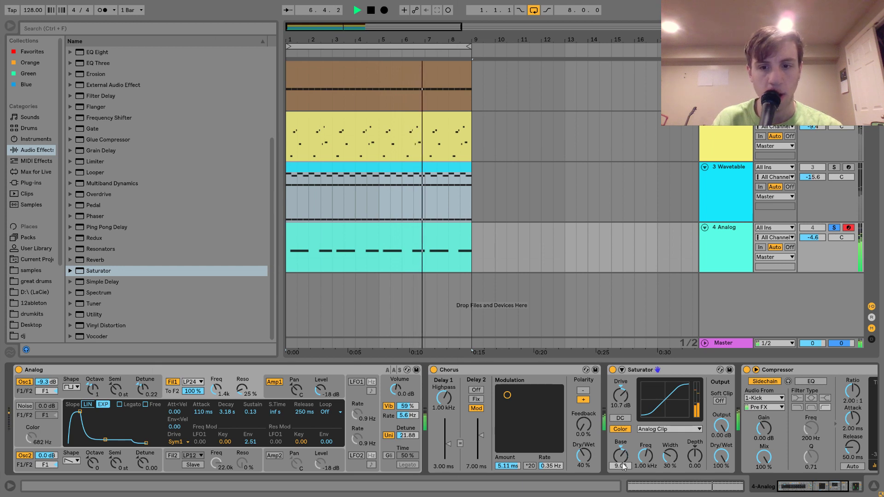
# Step: Lower the Analog track's volume to -9.3 dB against the full mix, solo the track again and stop playback
pyautogui.click(834, 227)
pyautogui.moveTo(813, 237)
pyautogui.mouseDown()
pyautogui.moveTo(813, 251)
pyautogui.moveTo(810, 237)
pyautogui.mouseUp()
pyautogui.click(726, 243)
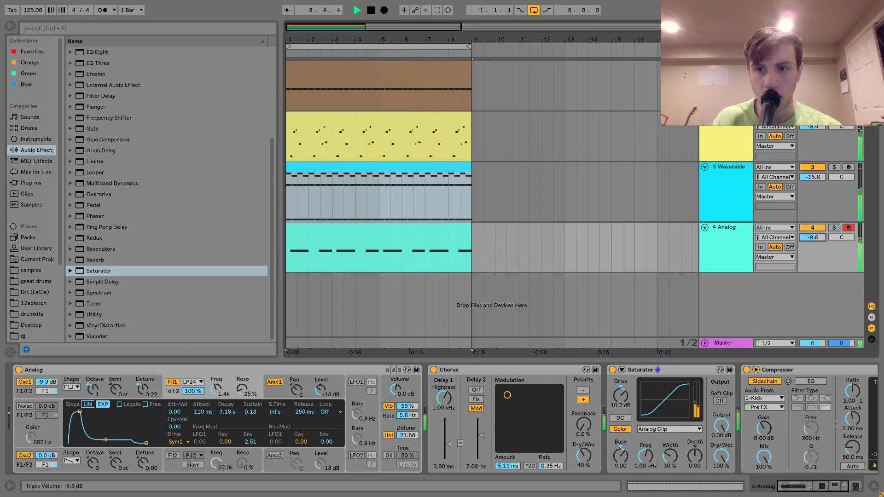
pyautogui.click(834, 228)
pyautogui.press('space')
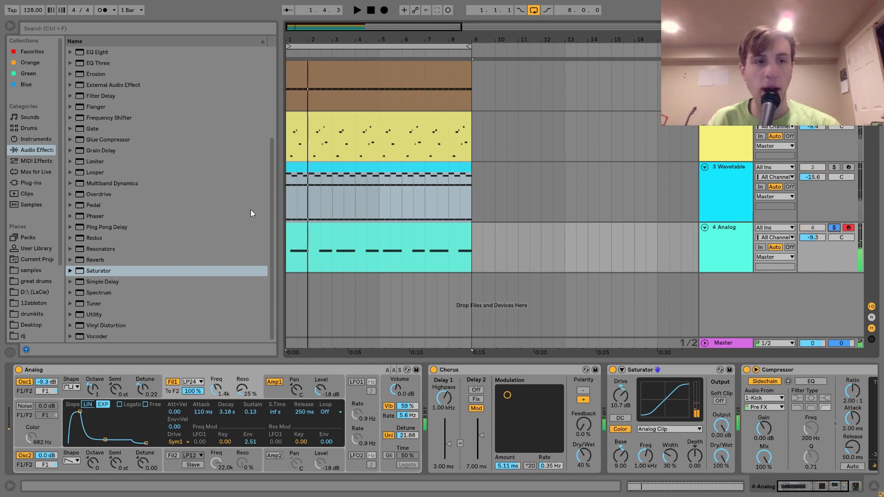
# Step: Insert an Echo between the Chorus and the Saturator with 61% feedback and 29% Dry/Wet
pyautogui.scroll(4, 107, 213)
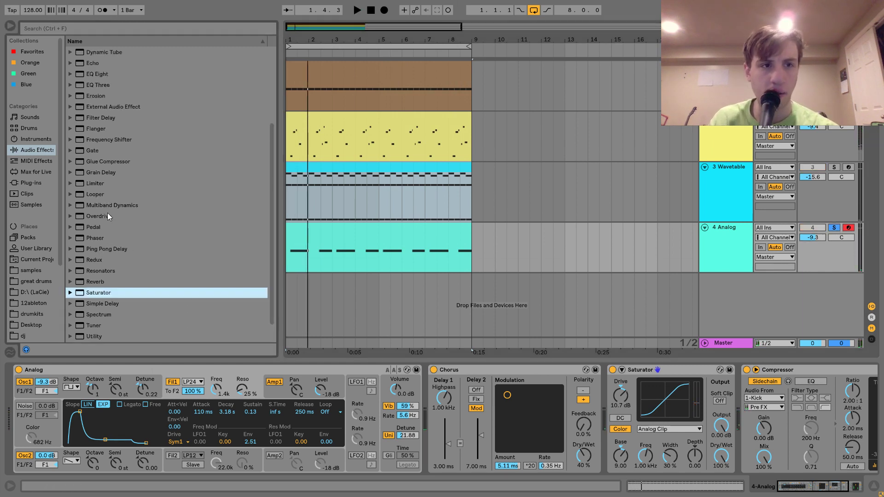
pyautogui.moveTo(95, 172); pyautogui.dragTo(573, 435)
pyautogui.press('space')
pyautogui.moveTo(856, 457); pyautogui.dragTo(856, 460)
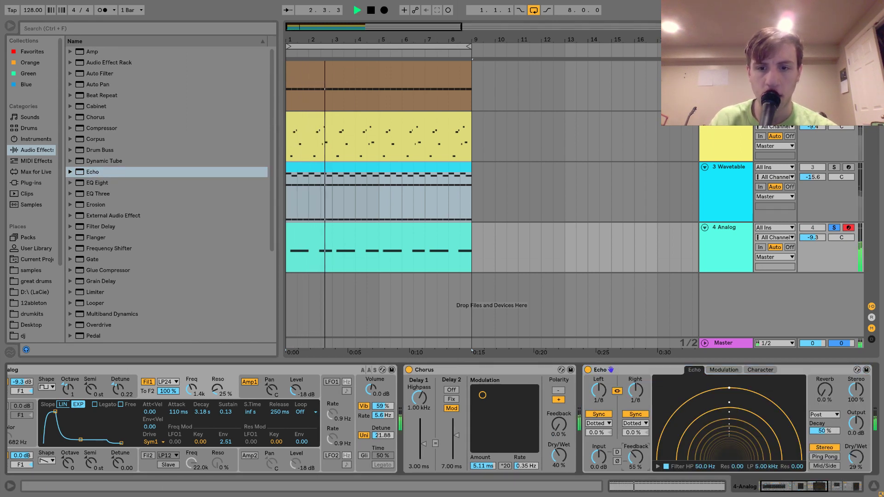
# Step: Unsolo the Analog track and raise its volume to -6.7 dB
pyautogui.click(835, 228)
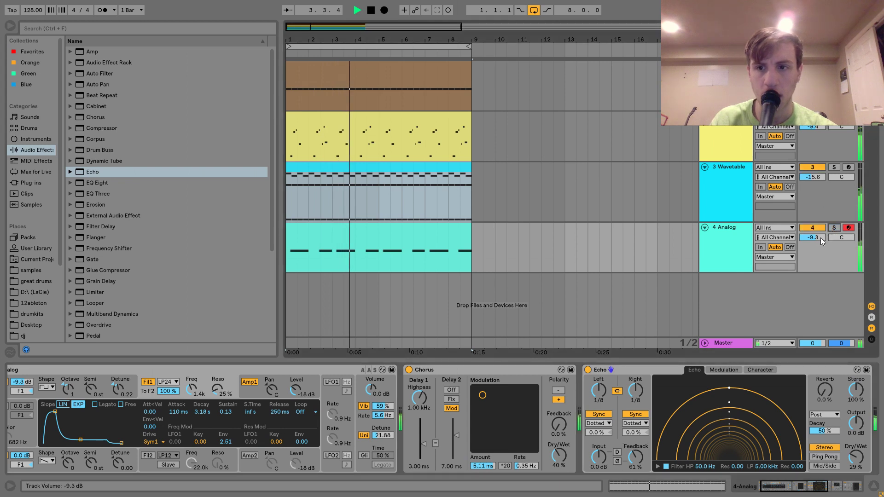
pyautogui.scroll(3, 816, 240)
pyautogui.scroll(2, 814, 238)
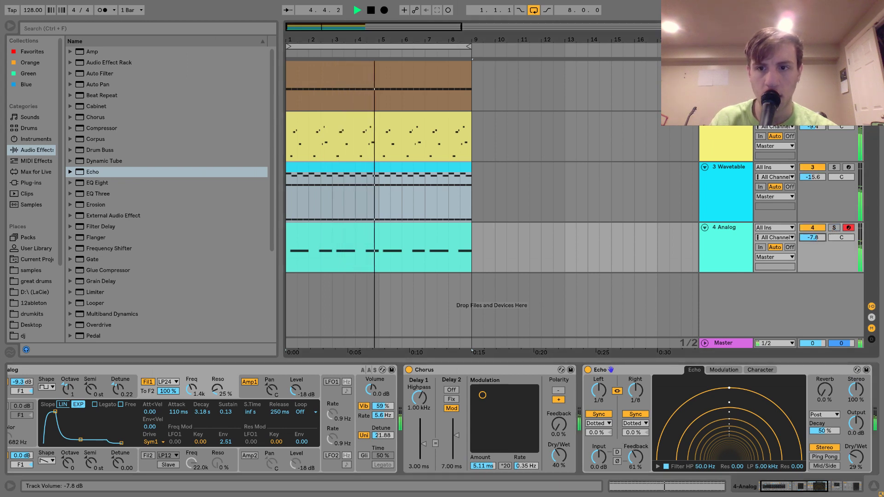
pyautogui.click(750, 240)
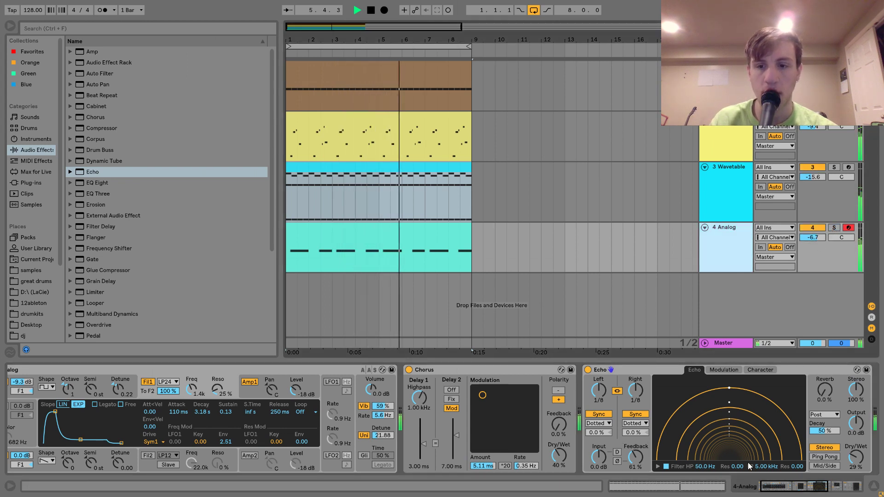
# Step: Set Echo's low-pass filter to 7.57 kHz, solo the Analog track and switch the delay timing from Dotted to Notes
pyautogui.moveTo(765, 468); pyautogui.dragTo(765, 433)
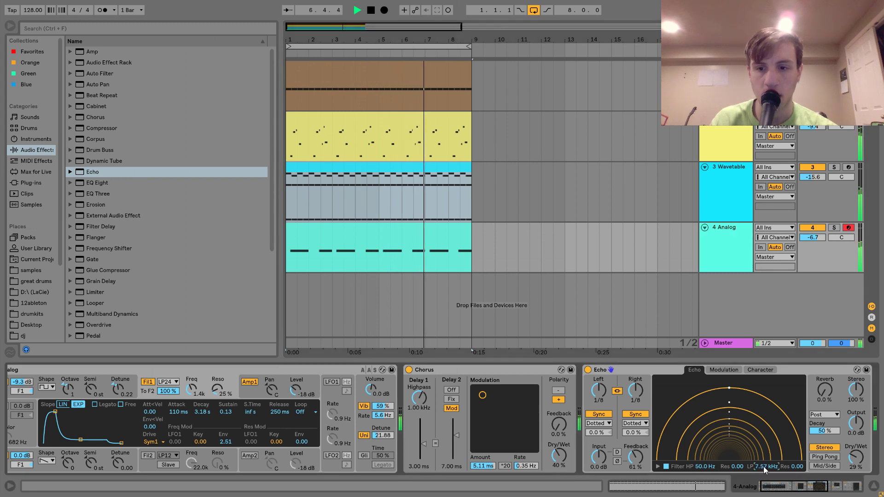
pyautogui.click(834, 228)
pyautogui.click(641, 432)
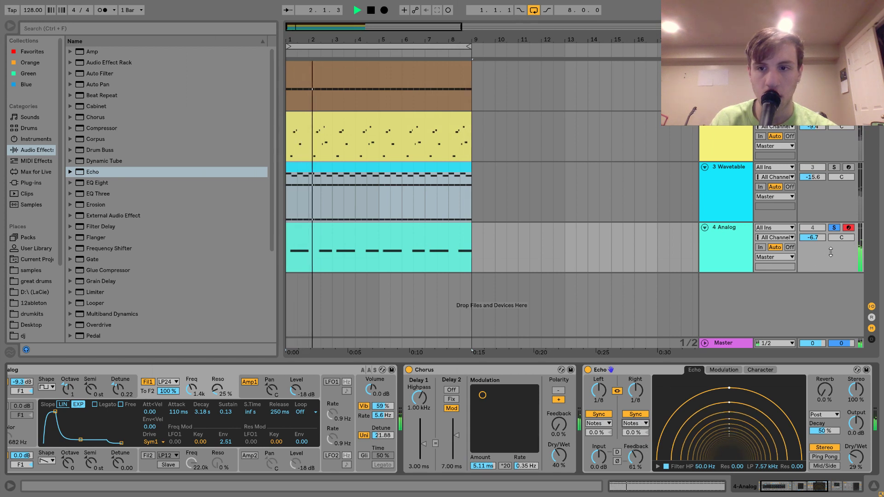
# Step: Set the Analog track's volume to -6.3 dB against the full mix and solo the track again
pyautogui.click(835, 228)
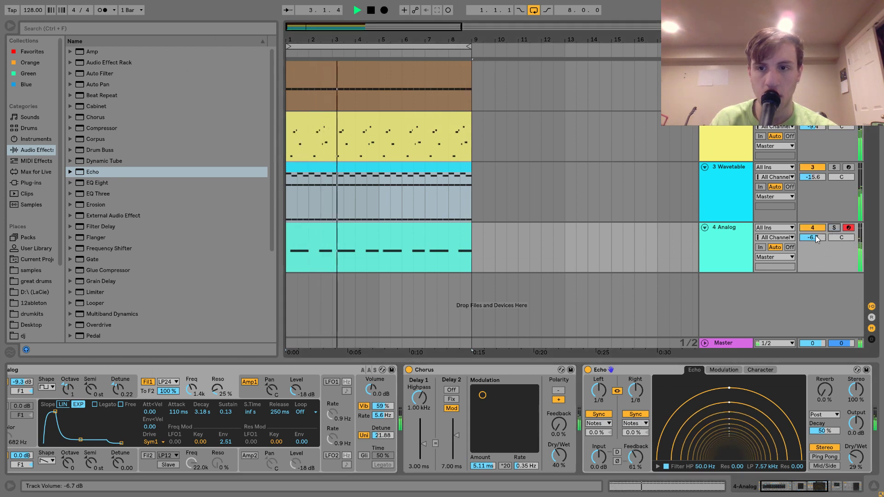
pyautogui.click(724, 229)
pyautogui.moveTo(813, 238); pyautogui.dragTo(813, 236)
pyautogui.click(836, 227)
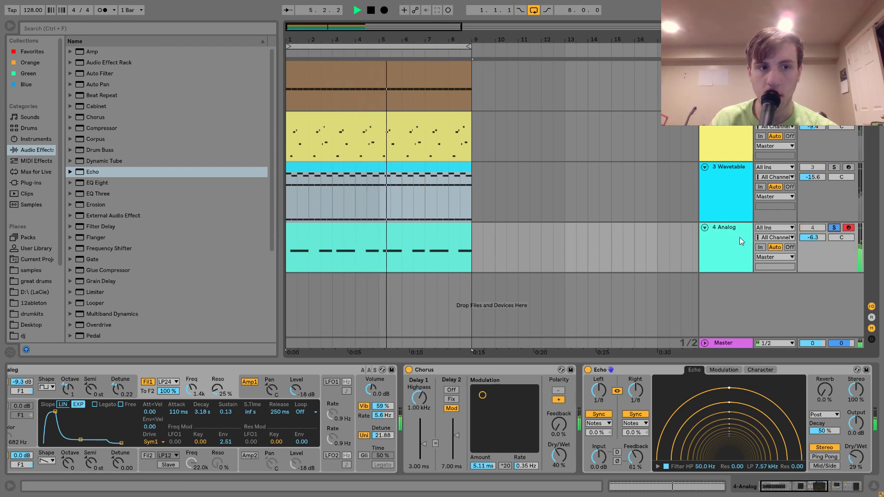
# Step: Raise Echo's Dry/Wet to 42%
pyautogui.moveTo(856, 457); pyautogui.dragTo(856, 443)
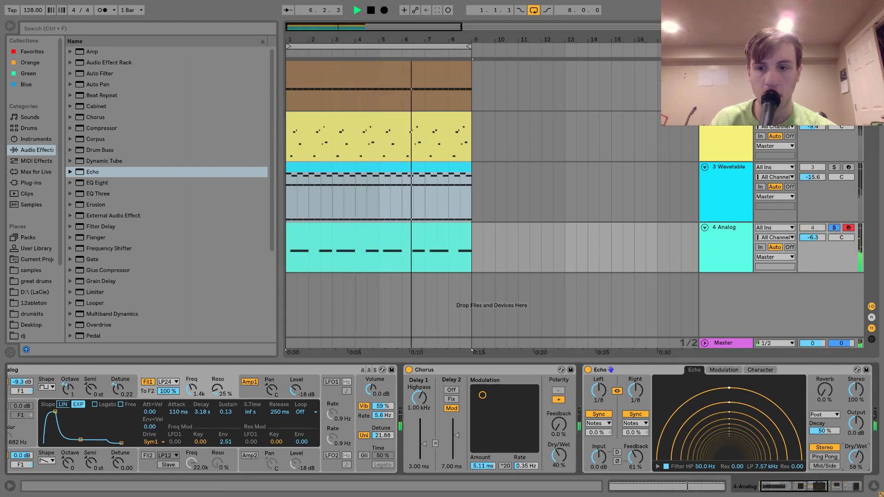
pyautogui.hscroll(5, 858, 455)
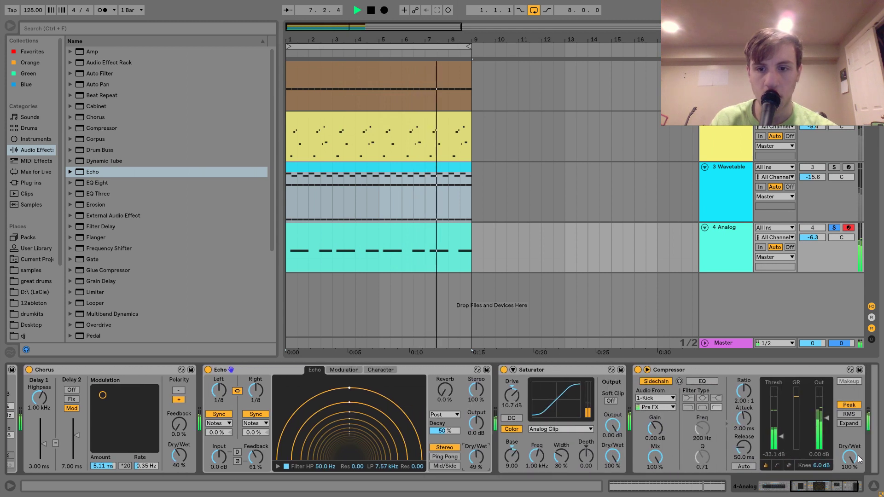
pyautogui.moveTo(477, 458); pyautogui.dragTo(476, 461)
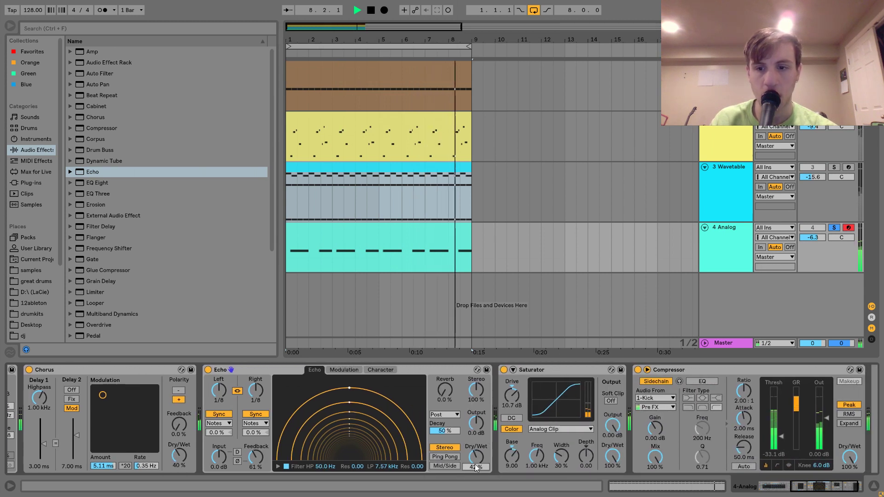
# Step: Unsolo the Analog track, set its volume to -5.9 dB in the full mix and stop playback
pyautogui.moveTo(817, 238); pyautogui.dragTo(819, 235)
pyautogui.click(834, 229)
pyautogui.click(706, 246)
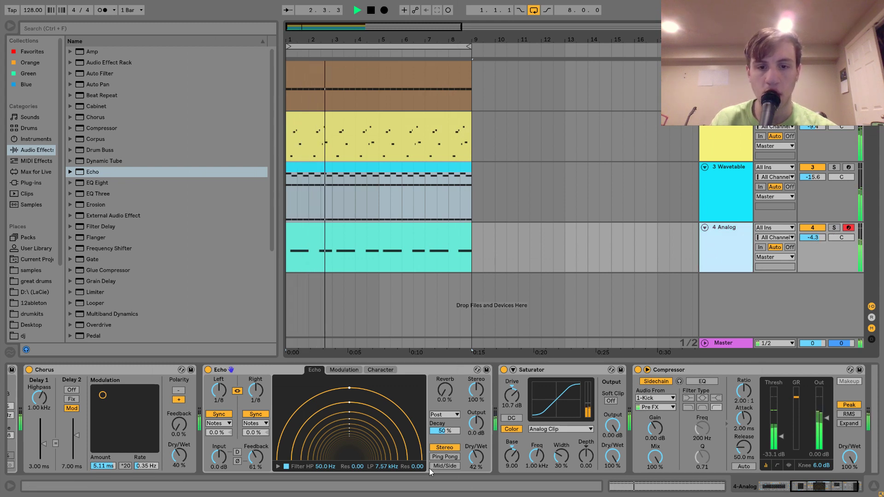
pyautogui.moveTo(819, 234); pyautogui.dragTo(819, 236)
pyautogui.press('space')
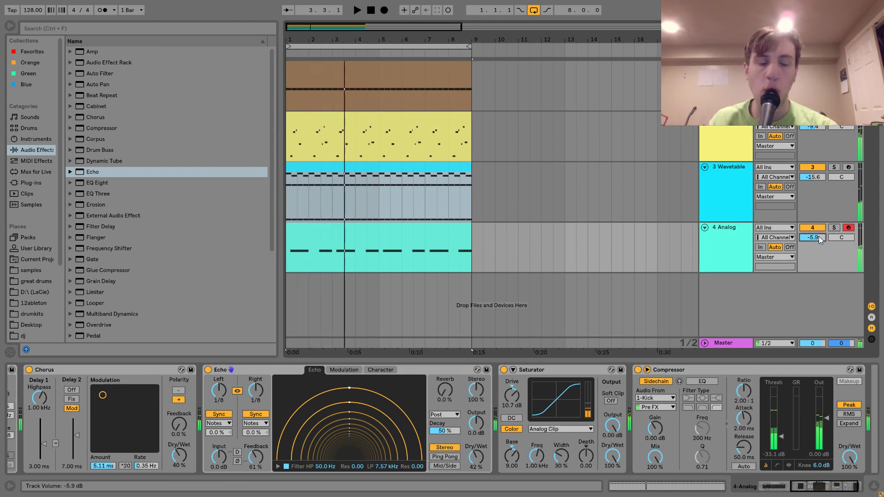
# Step: Add EQ Eight at the end of the Analog bass chain and set band 1 to a low cut at 111 Hz
pyautogui.doubleClick(95, 183)
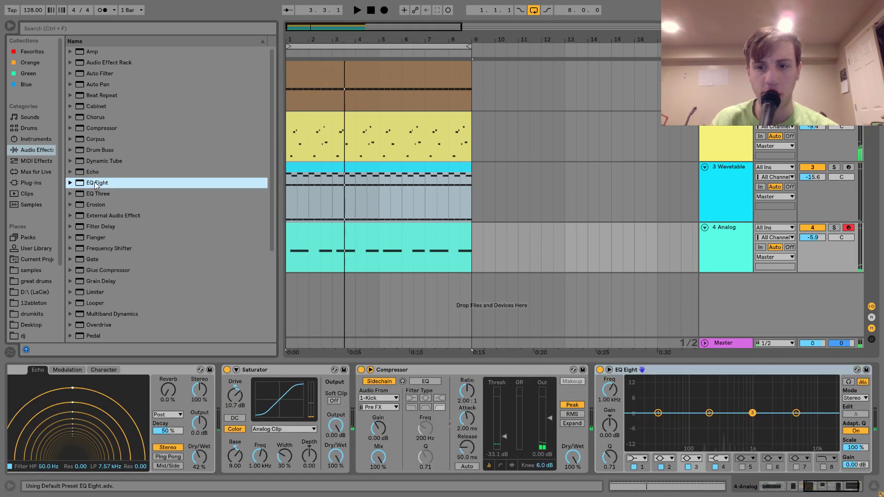
pyautogui.click(644, 460)
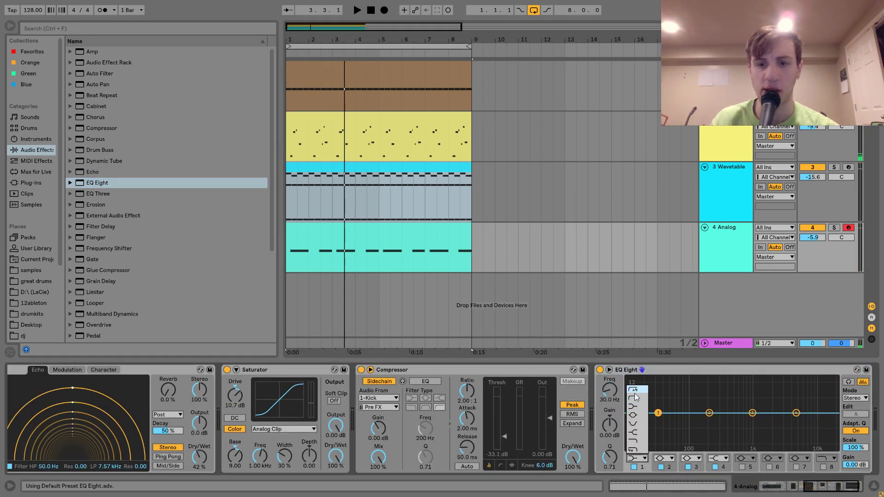
pyautogui.click(639, 399)
pyautogui.press('space')
pyautogui.moveTo(619, 402); pyautogui.dragTo(619, 395)
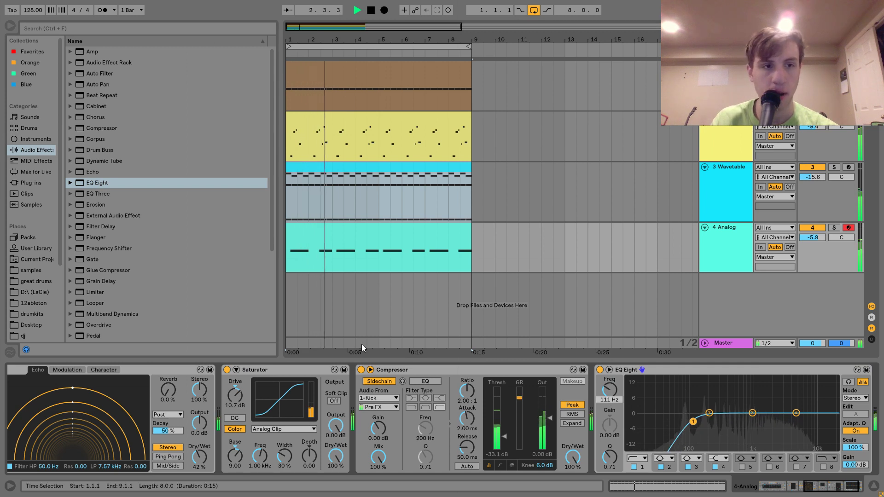
# Step: Insert Reverb between Echo and Saturator, solo the bass track, and set Dry/Wet to 33% and Decay Time to 1.40 s during playback
pyautogui.scroll(-4, 137, 292)
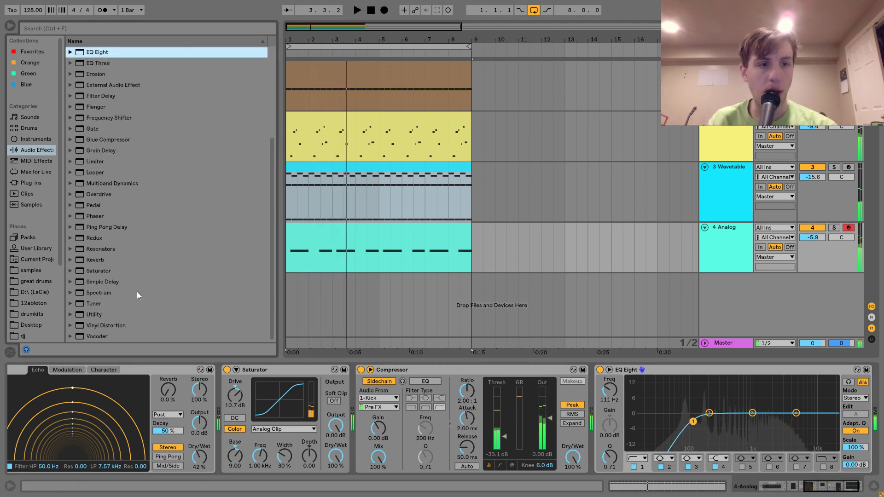
pyautogui.moveTo(90, 260); pyautogui.dragTo(247, 391)
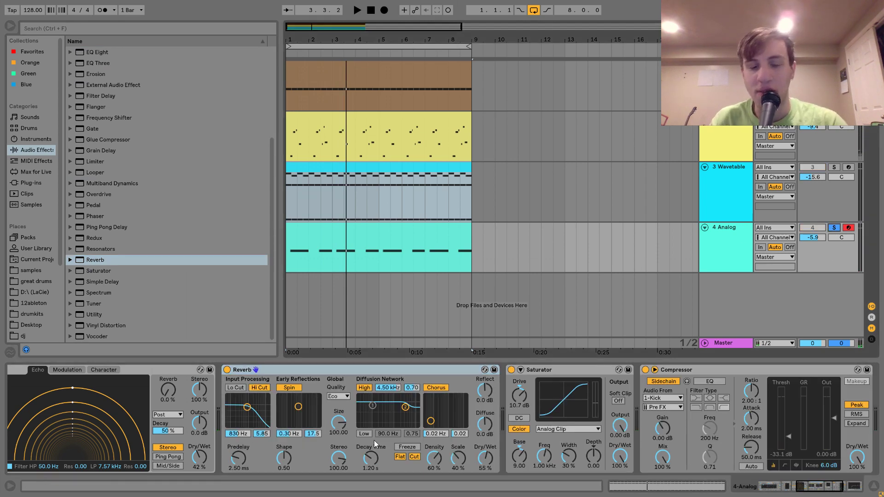
pyautogui.hscroll(-5, 361, 427)
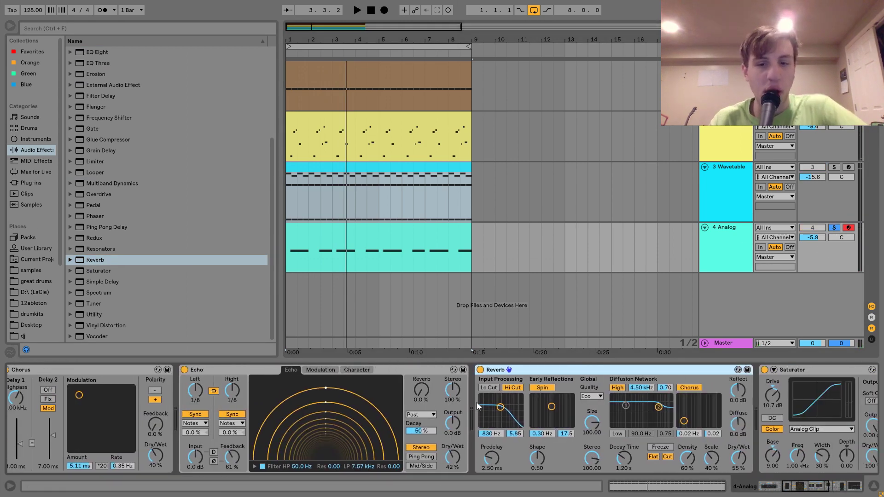
pyautogui.hscroll(1, 477, 403)
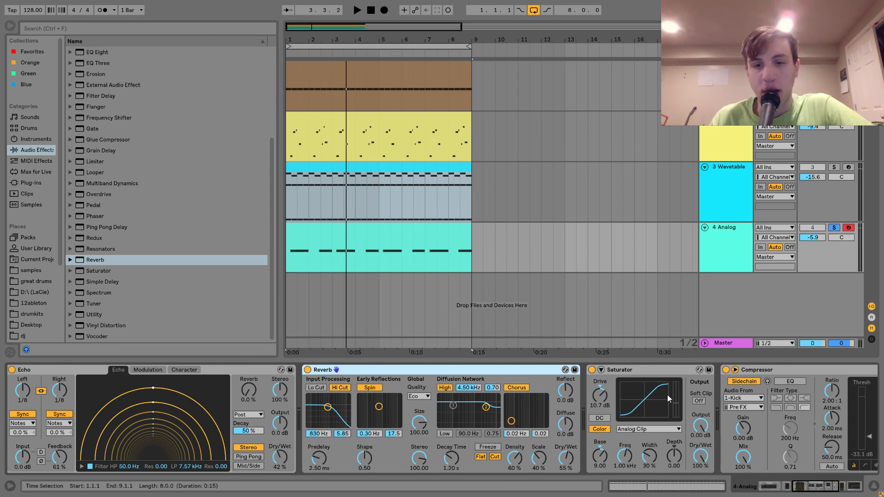
pyautogui.moveTo(560, 468); pyautogui.dragTo(562, 467)
pyautogui.press('space')
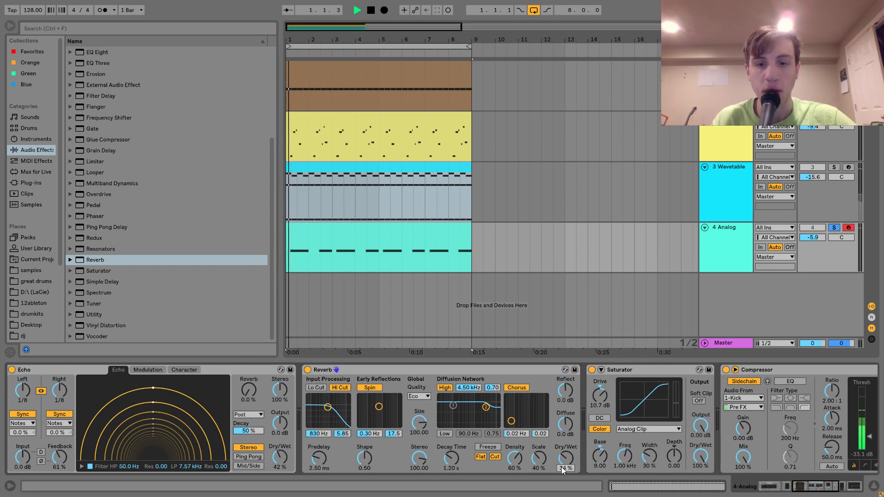
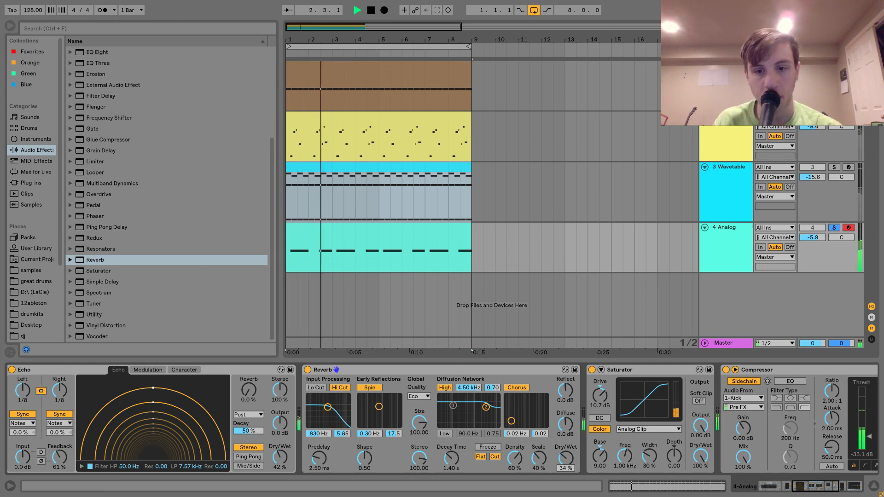
# Step: Unsolo the Analog bass track and set its volume to -5.6 dB in the full mix
pyautogui.click(834, 228)
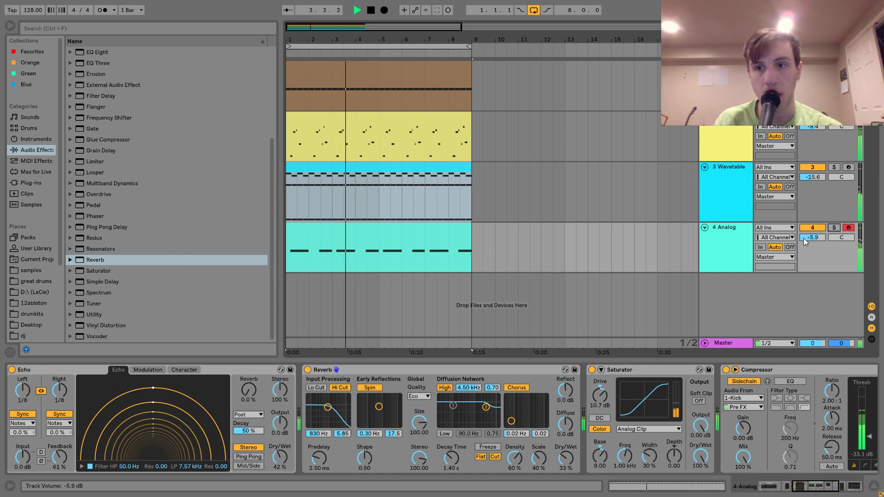
pyautogui.moveTo(805, 238); pyautogui.dragTo(805, 237)
pyautogui.click(728, 238)
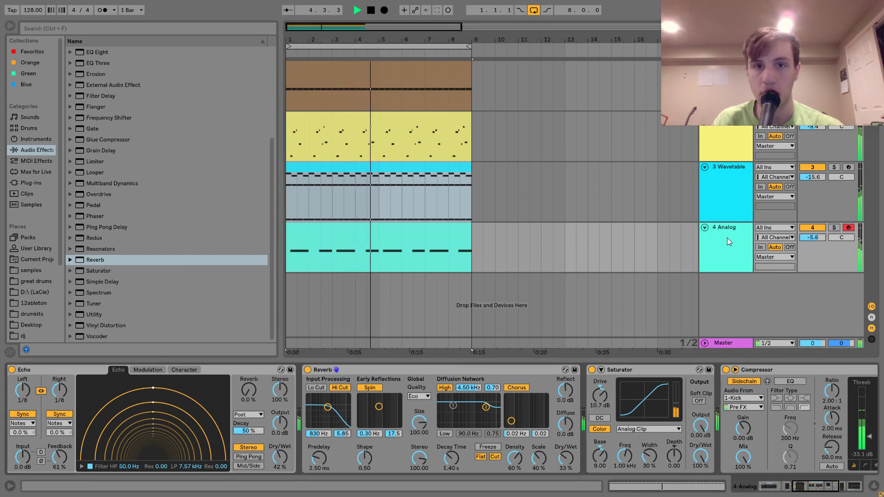
# Step: Insert Drum Buss between Saturator and Compressor on the bass track, with Crunch at 17% and Damp at 20.0 kHz
pyautogui.scroll(4, 187, 164)
pyautogui.press('space')
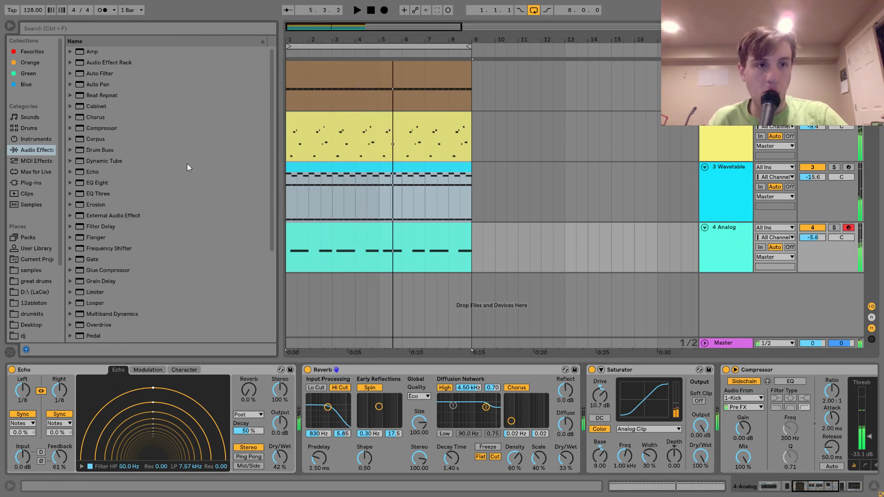
pyautogui.moveTo(120, 154); pyautogui.dragTo(729, 437)
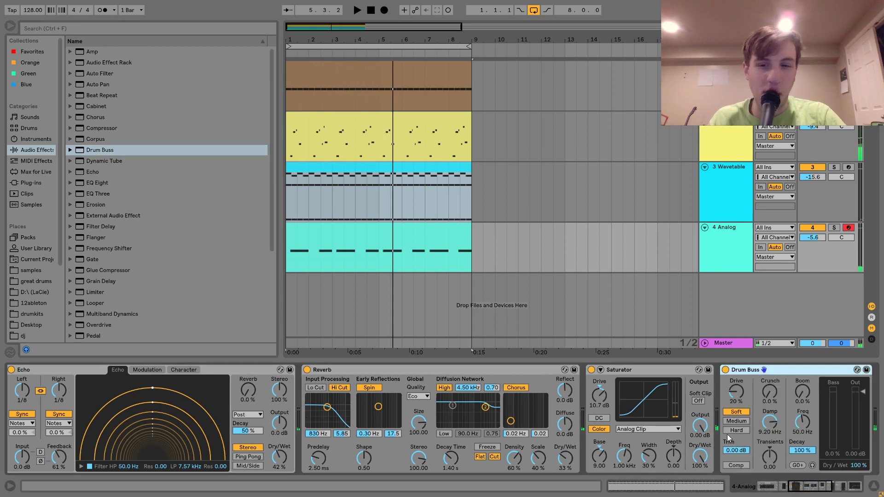
pyautogui.moveTo(777, 394); pyautogui.dragTo(777, 387)
pyautogui.press('space')
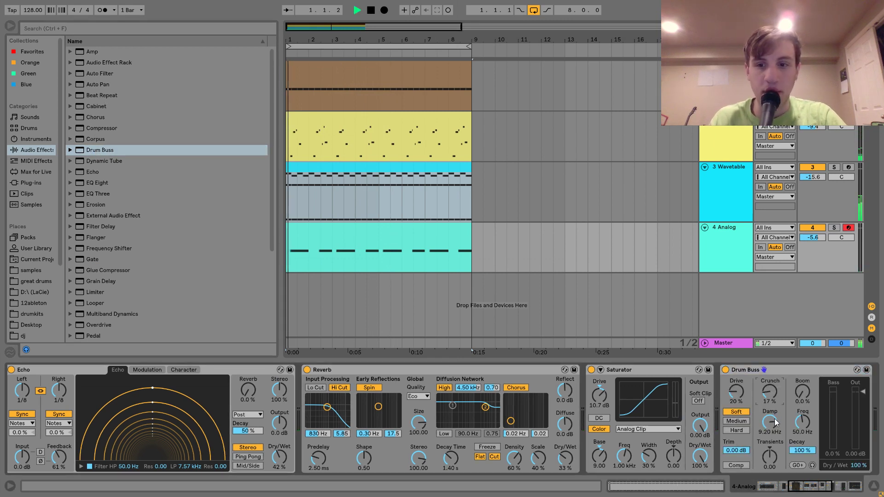
pyautogui.moveTo(771, 423); pyautogui.dragTo(771, 401)
# Step: Set the Analog bass track's volume to -11.6 dB, comparing the mix with the Wavetable track muted and unmuted
pyautogui.moveTo(813, 238); pyautogui.dragTo(813, 251)
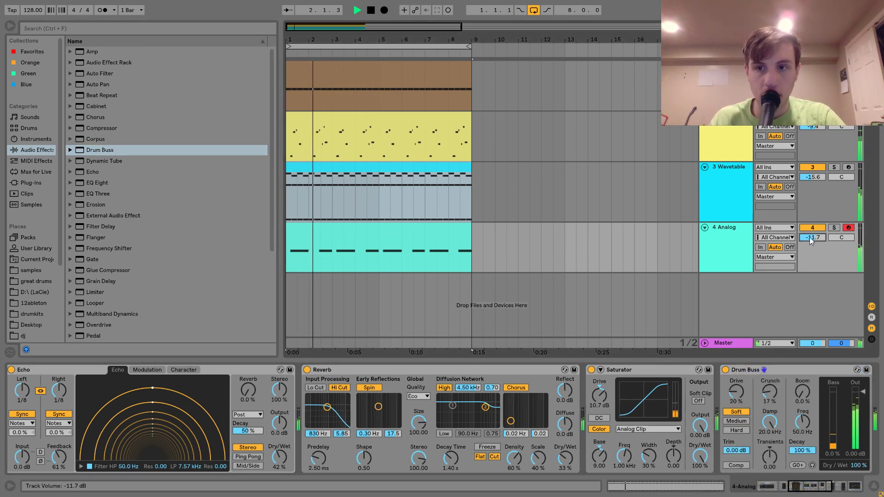
pyautogui.click(813, 167)
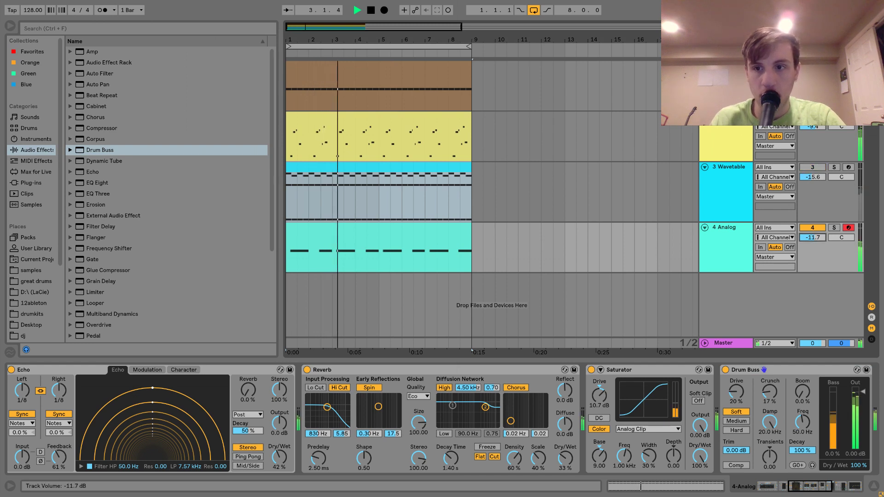
pyautogui.click(815, 167)
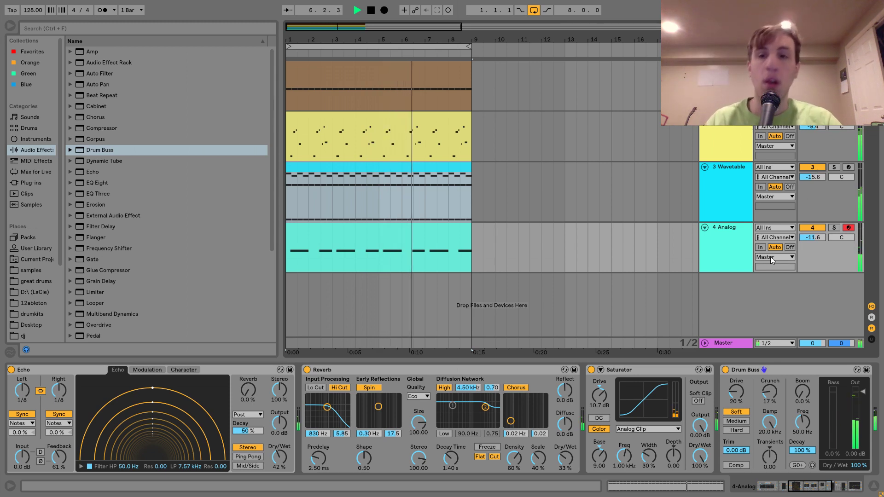
# Step: Stop playback, add a new MIDI track below the bass, load Analog on it and show its Amp1 envelope settings
pyautogui.click(725, 245)
pyautogui.press('space')
pyautogui.hotkey('ctrl', 'shift', 't')
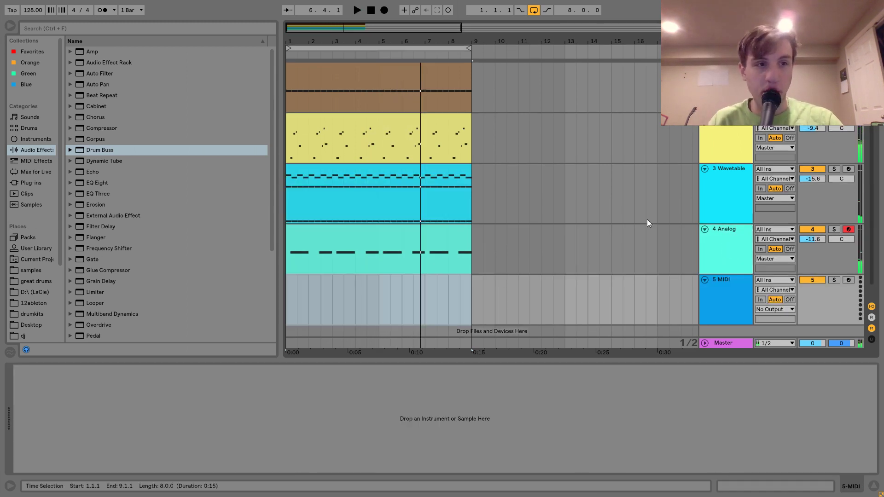
pyautogui.click(25, 138)
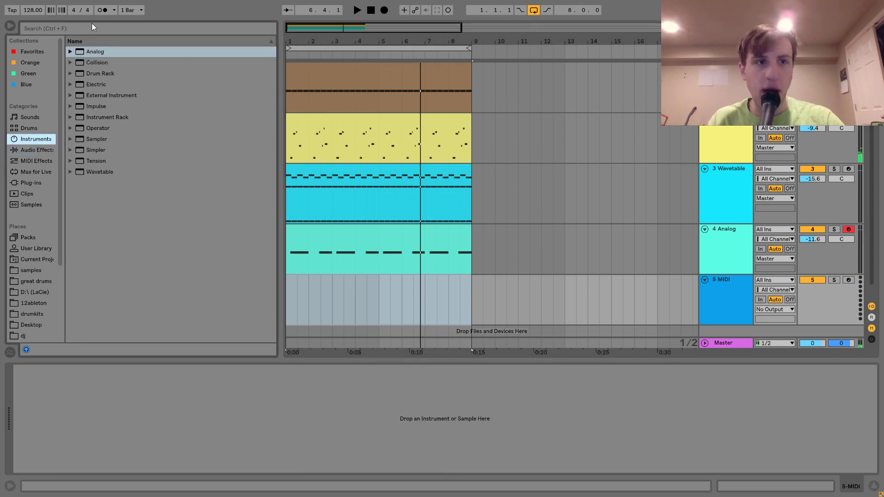
pyautogui.doubleClick(96, 51)
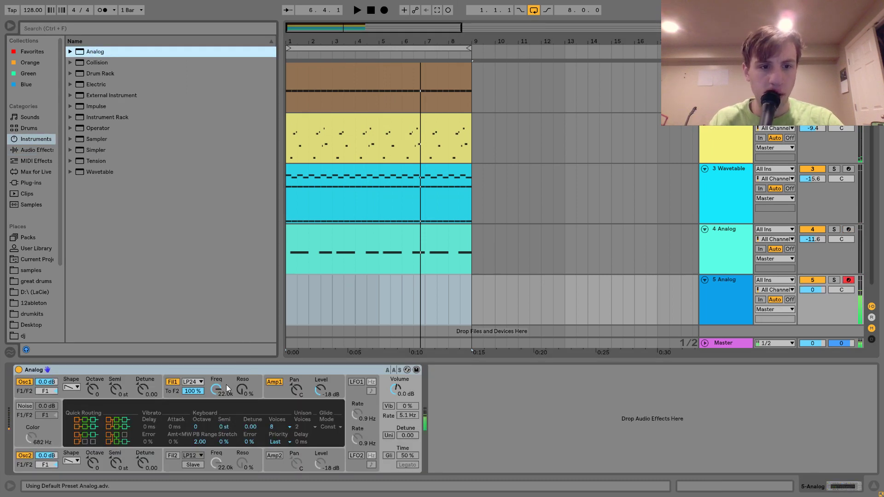
pyautogui.click(264, 392)
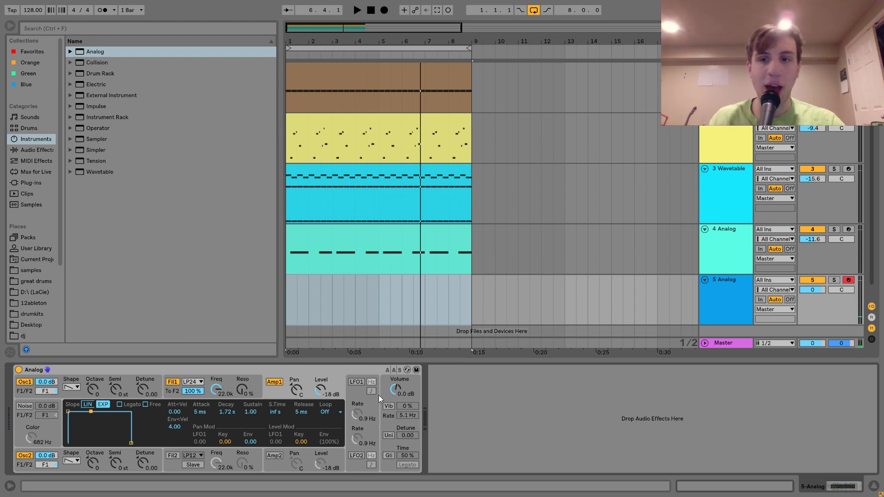
pyautogui.press('space')
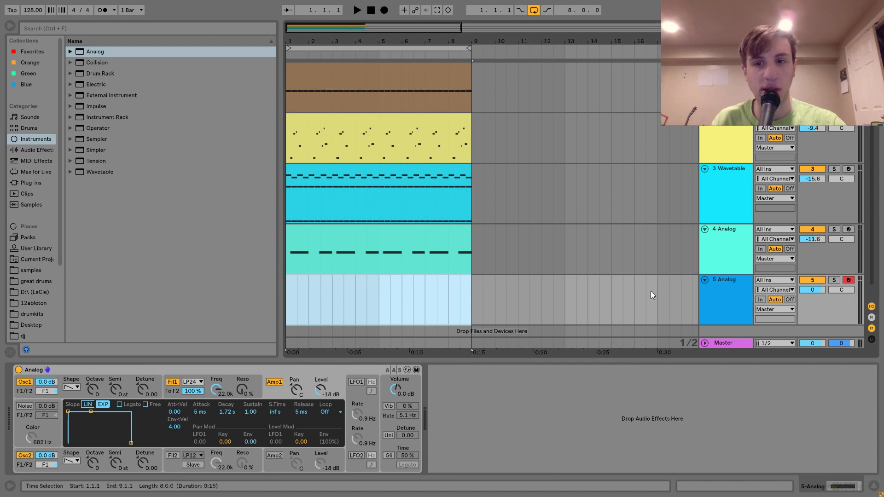
# Step: Copy the bass track's sidechain Compressor onto the new Analog track and set its threshold to -24.0 dB
pyautogui.click(749, 258)
pyautogui.scroll(-10, 811, 371)
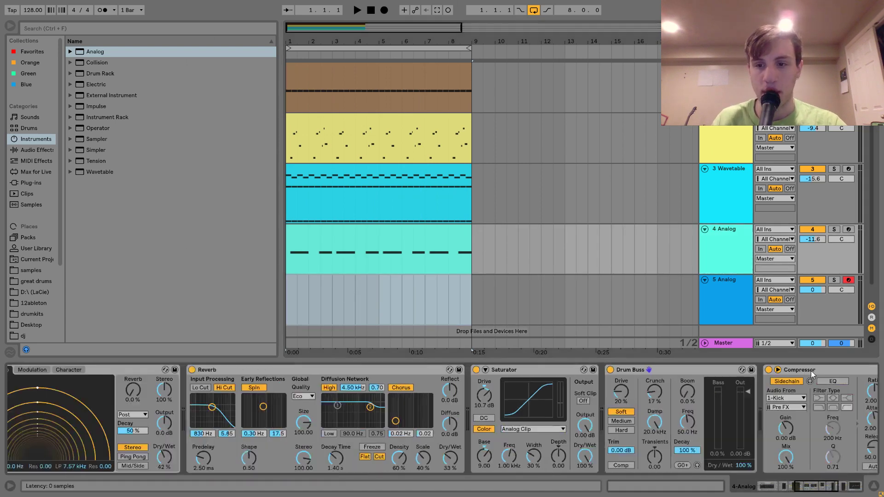
pyautogui.click(527, 302)
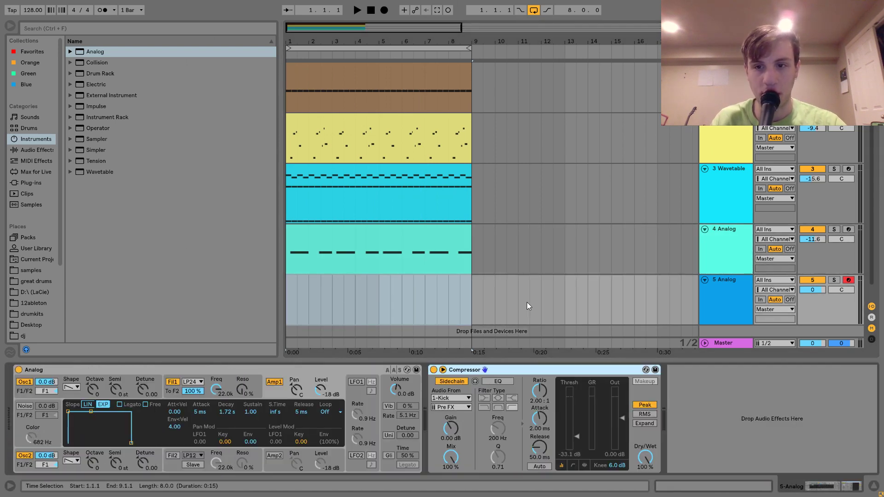
pyautogui.press('space')
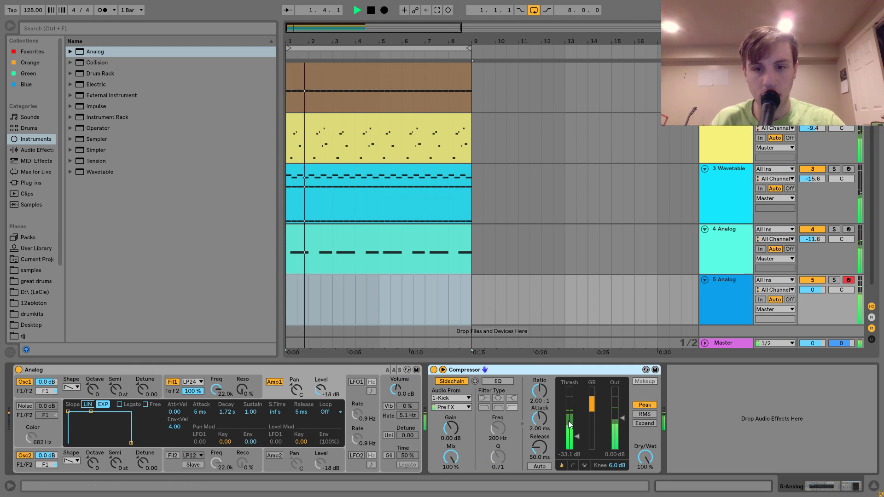
pyautogui.moveTo(579, 435); pyautogui.dragTo(579, 432)
pyautogui.press('space')
# Step: Set the new Analog track's volume to -5.5 dB and create an empty eight-bar MIDI clip from bar 1
pyautogui.moveTo(466, 311); pyautogui.dragTo(269, 304)
pyautogui.click(813, 290)
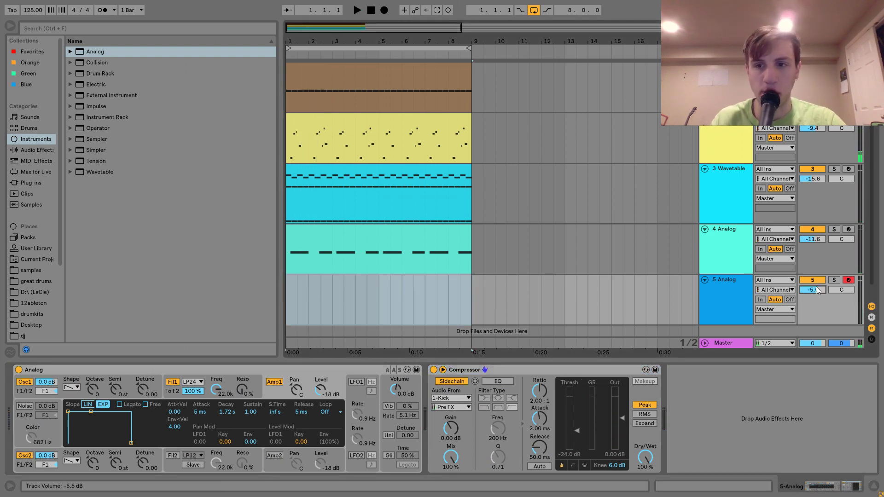
pyautogui.click(470, 300)
pyautogui.doubleClick(471, 299)
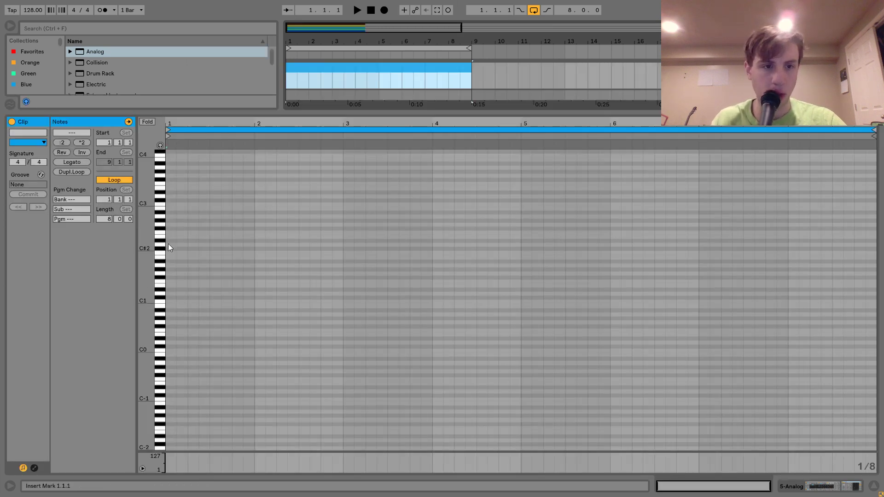
# Step: Enter consecutive sixteenth notes F2, G#3, G3, C4 and C#4 from the start of the clip
pyautogui.doubleClick(171, 234)
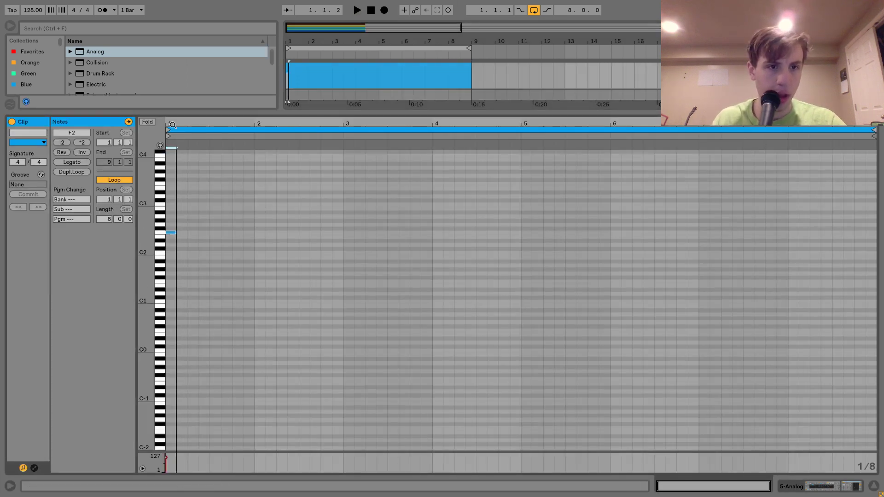
pyautogui.scroll(5, 171, 233)
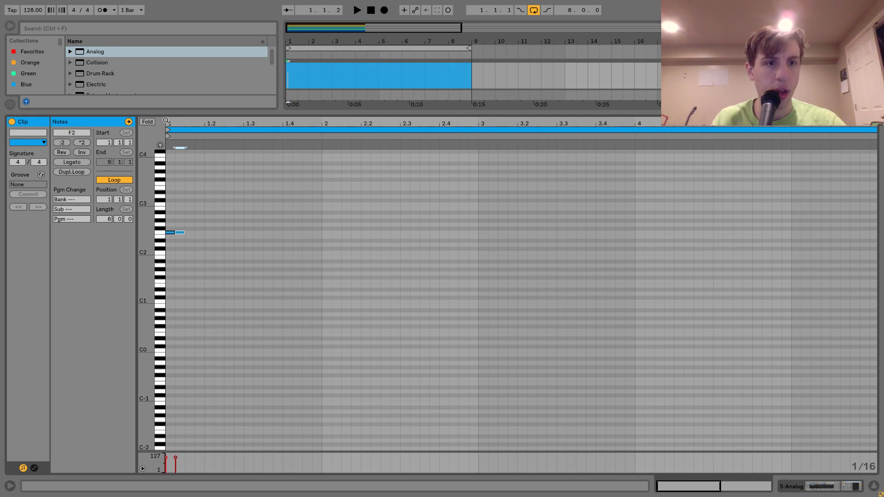
pyautogui.press('space')
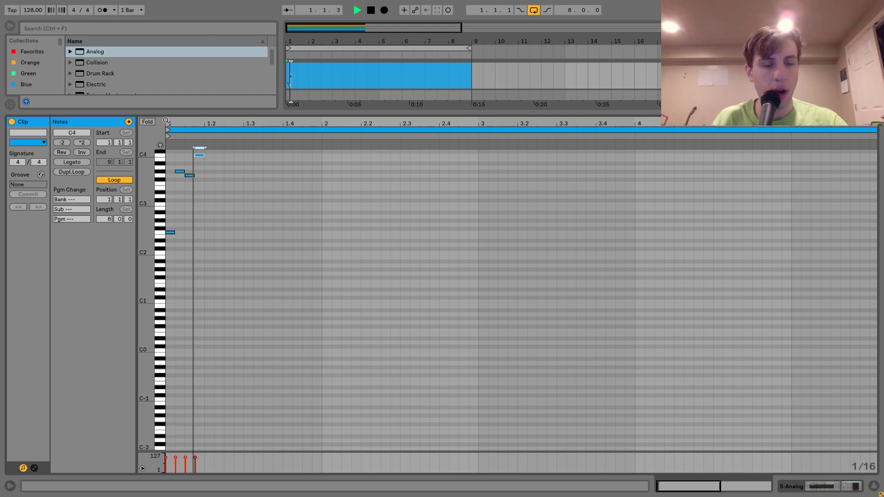
pyautogui.hotkey('ctrl', 'd')
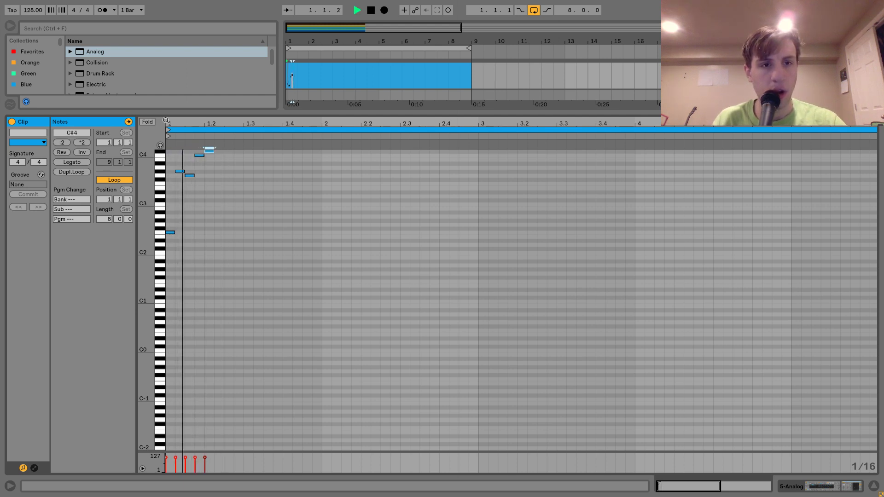
# Step: Extend the melody with two more sixteenth notes, G#3 at 1.2.2 and A#3 at 1.2.3
pyautogui.hotkey('ctrl', 'd')
pyautogui.press('Down')
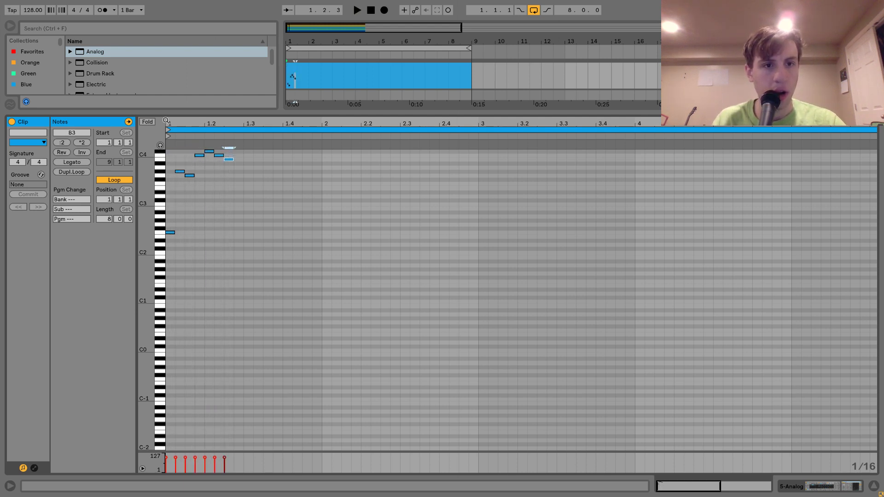
pyautogui.click(219, 152)
pyautogui.moveTo(220, 156); pyautogui.dragTo(231, 165)
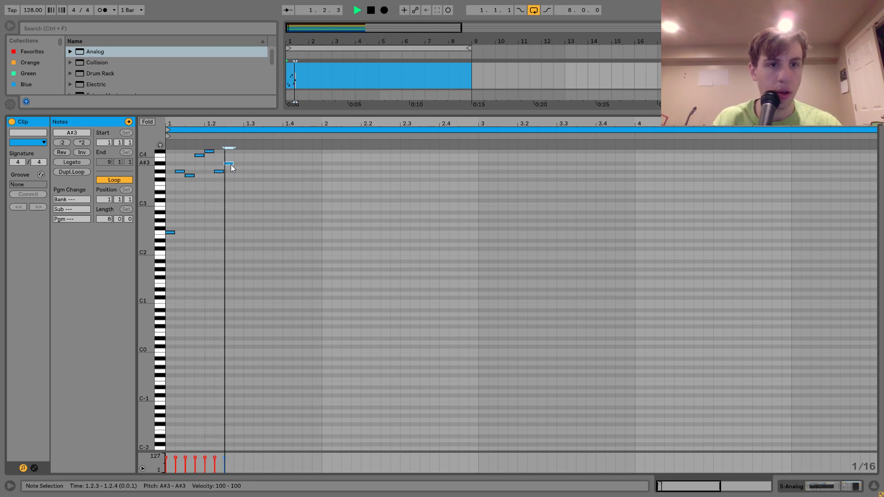
# Step: Move the last melody note down to F3 and one sixteenth later to 1.2.4, auditioning the phrase
pyautogui.press('space')
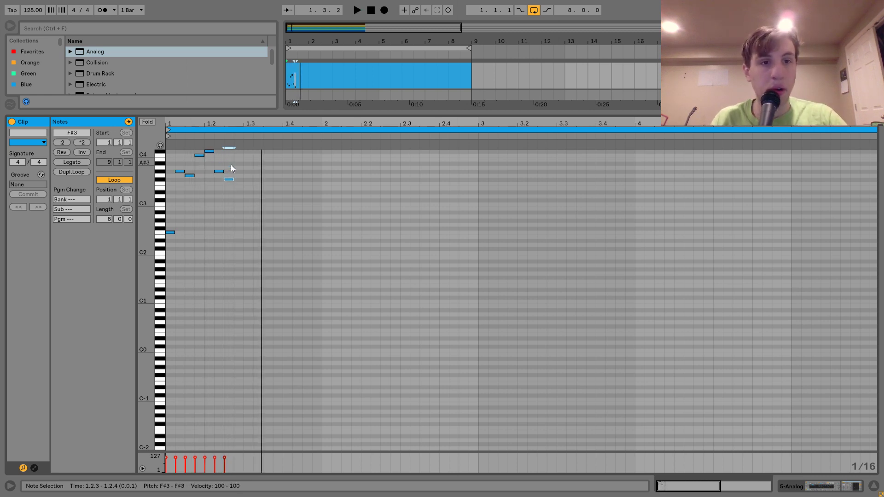
pyautogui.press('space')
pyautogui.press('Down')
pyautogui.press('Down')
pyautogui.press('Down')
pyautogui.press('Down')
pyautogui.press('Right')
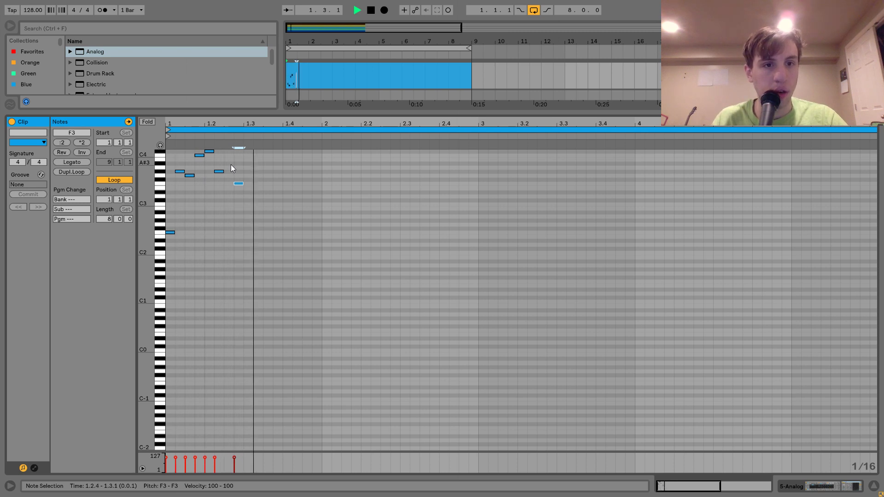
# Step: Add a sixteenth note C3 at 1.2.3, filling the gap before F3, and audition the phrase
pyautogui.press('space')
pyautogui.hotkey('ctrl', 'd')
pyautogui.press('Down')
pyautogui.press('Down')
pyautogui.press('Down')
pyautogui.press('Down')
pyautogui.press('Left')
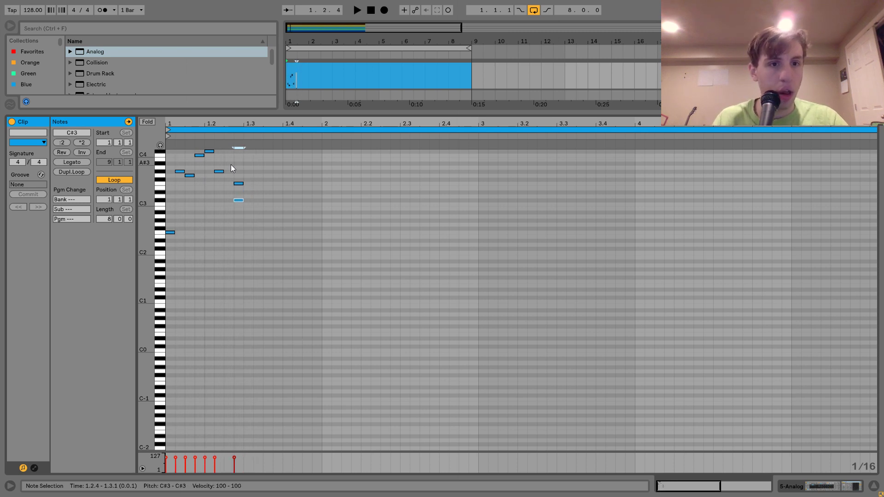
pyautogui.press('Left')
pyautogui.press('Down')
pyautogui.press('space')
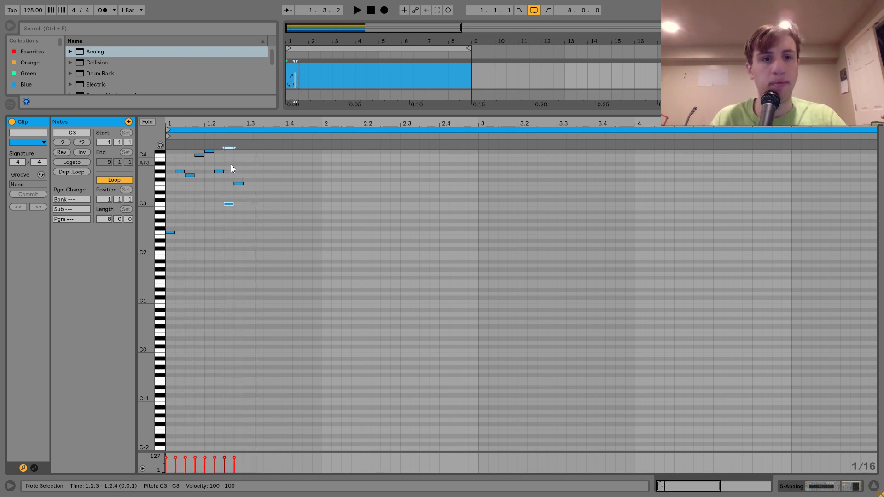
pyautogui.press('space')
pyautogui.press('space')
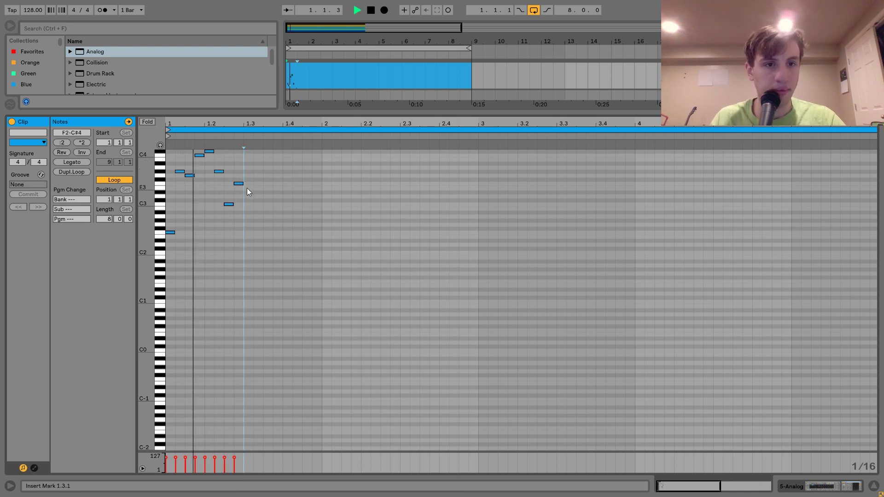
# Step: Extend the melody with sixteenth notes C#3 at 1.3.1 and C3 at 1.3.2
pyautogui.hotkey('ctrl', 'd')
pyautogui.press('Right')
pyautogui.press('Up')
pyautogui.hotkey('ctrl', 'd')
pyautogui.press('Down')
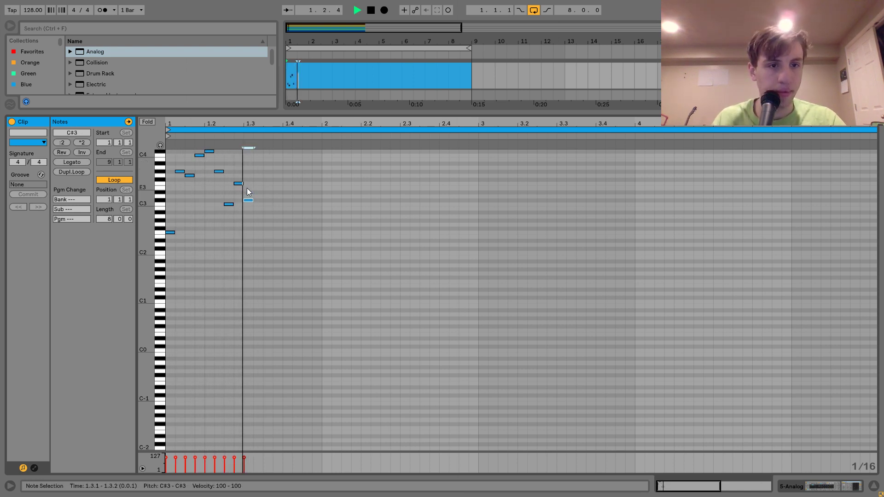
pyautogui.hotkey('ctrl', 'd')
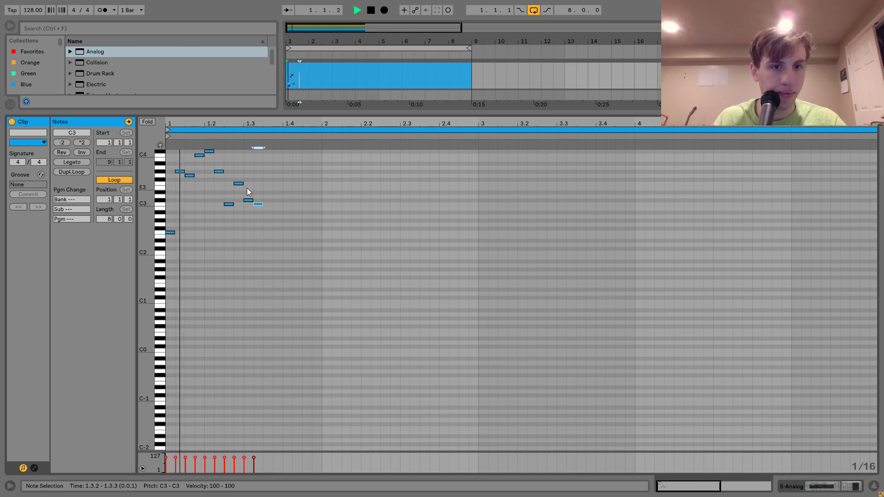
# Step: Add a sixteenth note G#2 at 1.3.3, trying neighbouring pitches during playback
pyautogui.press('Down')
pyautogui.press('Down')
pyautogui.press('Down')
pyautogui.press('Up')
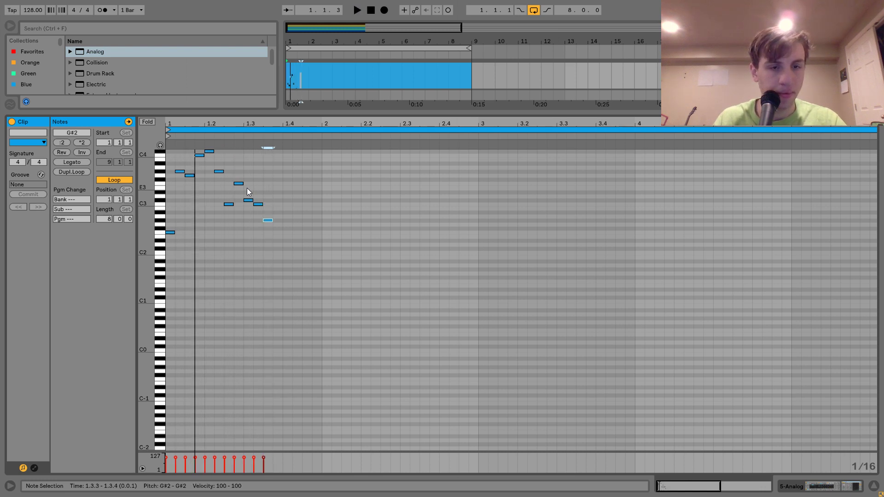
pyautogui.press('Down')
pyautogui.press('Down')
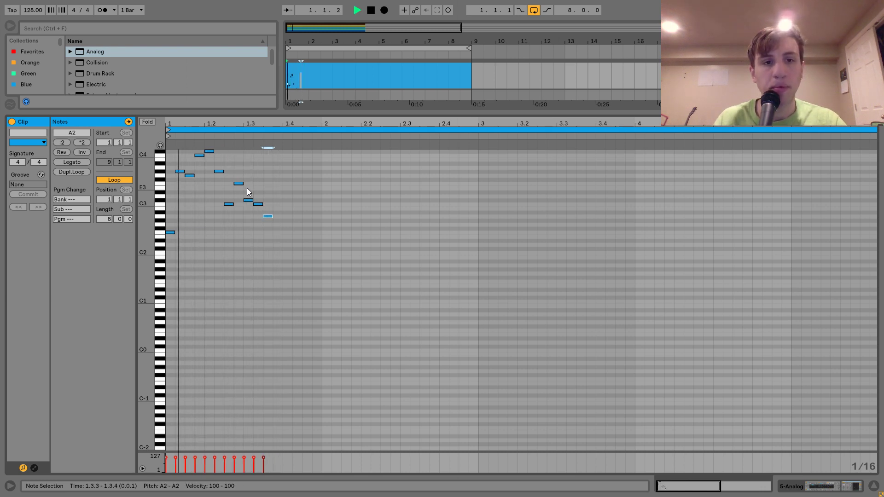
# Step: Continue the melody with sixteenth notes A#2 at 1.3.4 and G#2 at 1.4.1
pyautogui.press('space')
pyautogui.hotkey('ctrl', 'd')
pyautogui.press('Up')
pyautogui.press('Up')
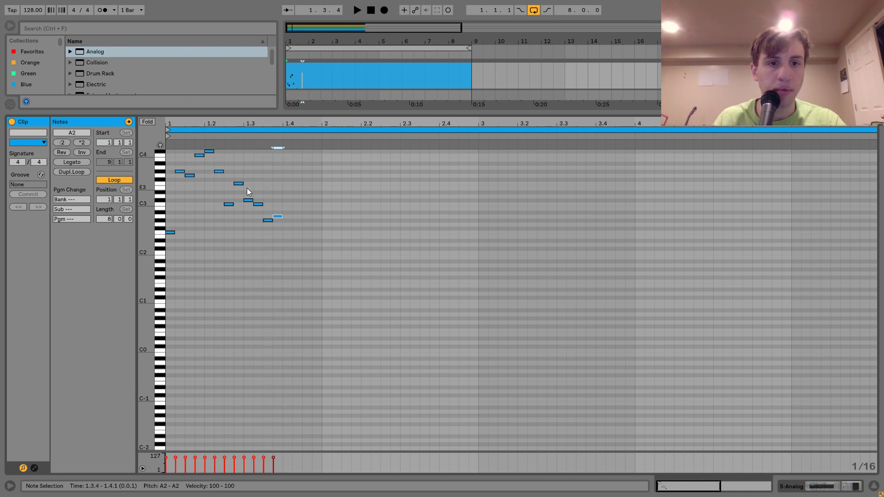
pyautogui.press('space')
pyautogui.hotkey('ctrl', 'd')
pyautogui.press('Down')
pyautogui.press('Down')
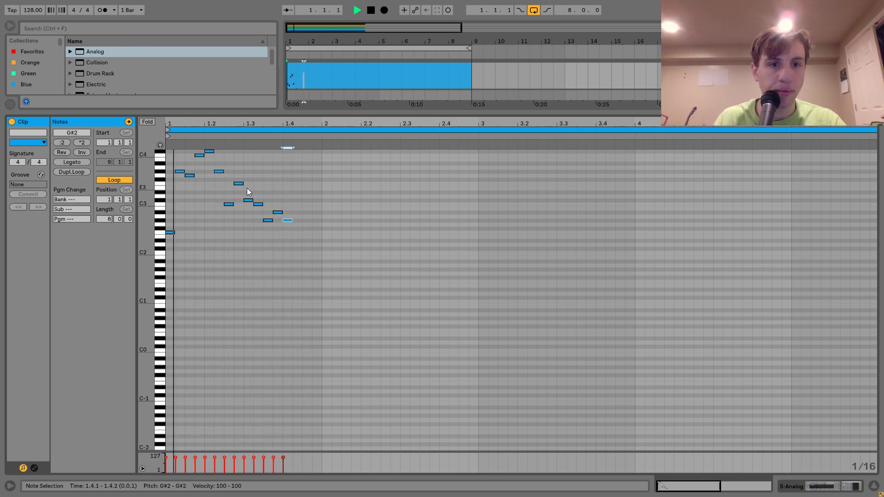
# Step: Complete the first bar with rising sixteenth notes A#2, C3 and C#3 from 1.4.2 to 1.4.4
pyautogui.hotkey('ctrl', 'd')
pyautogui.press('Up')
pyautogui.press('Up')
pyautogui.hotkey('ctrl', 'd')
pyautogui.press('Up')
pyautogui.press('Up')
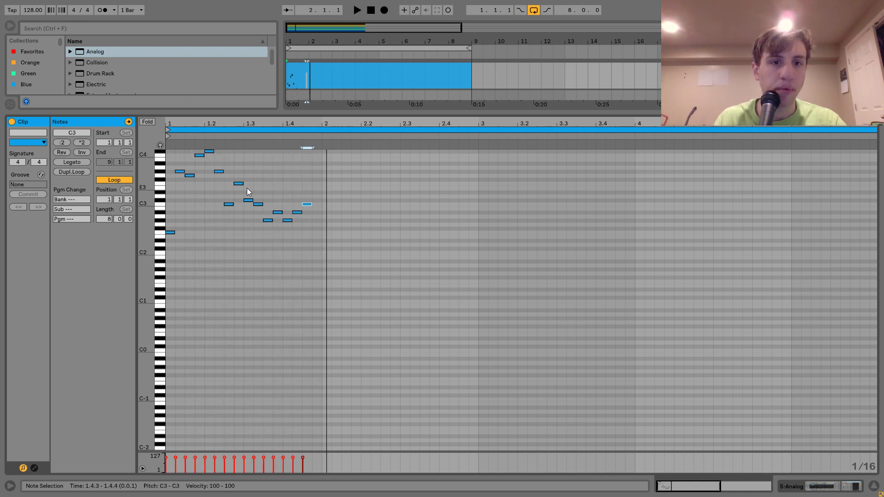
pyautogui.hotkey('ctrl', 'd')
pyautogui.press('Up')
# Step: Duplicate the one-bar phrase into bar 2 and lower the first bar's last note to A#2
pyautogui.hotkey('ctrl', 'a')
pyautogui.hotkey('ctrl', 'd')
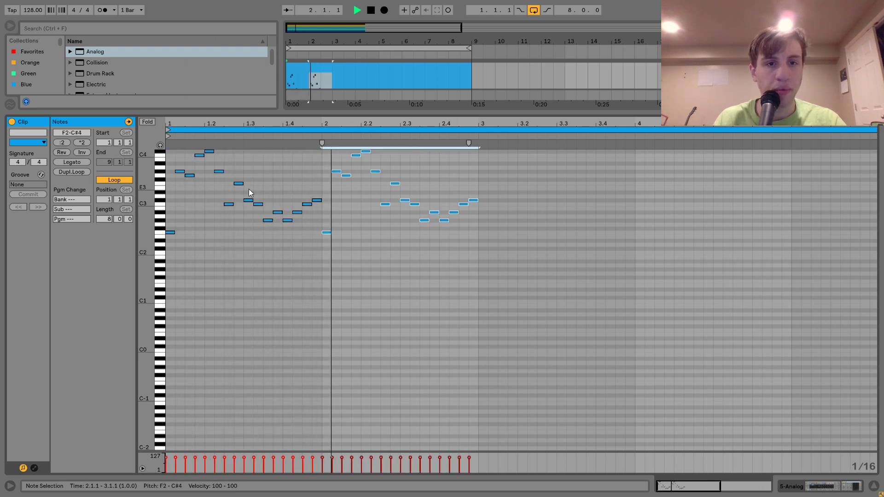
pyautogui.click(316, 190)
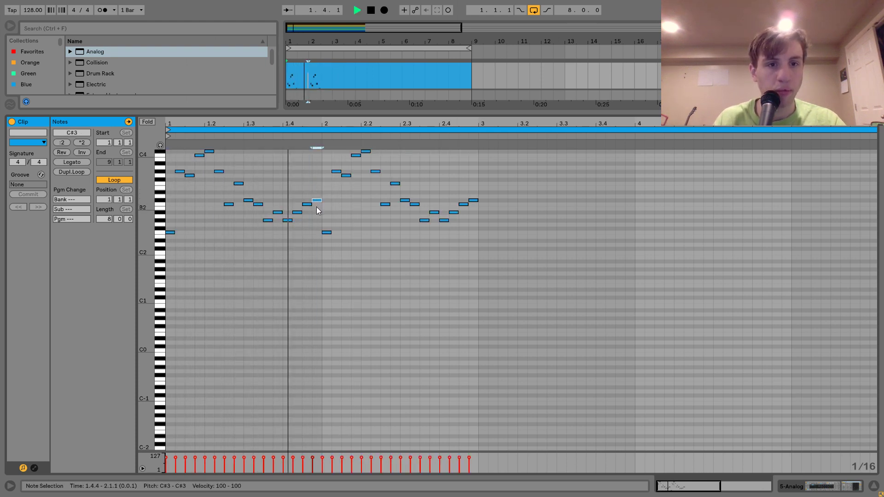
pyautogui.moveTo(316, 201); pyautogui.dragTo(317, 208)
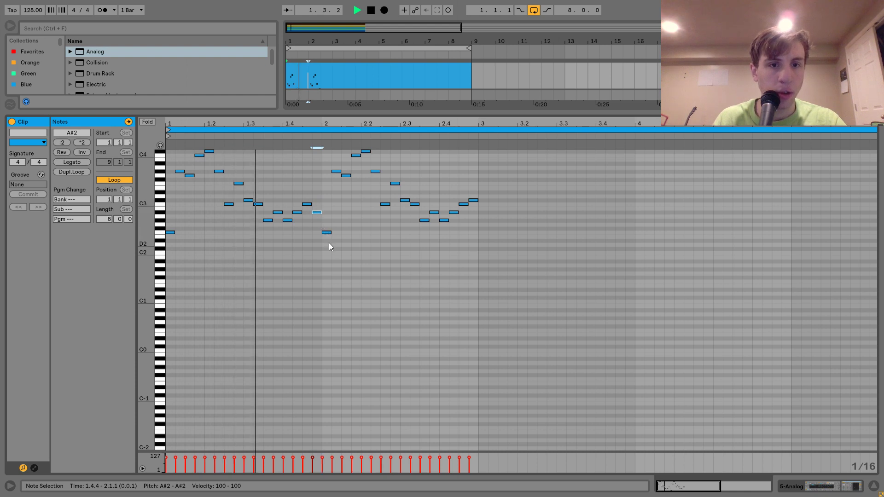
# Step: Delete the copied phrase from bar 2
pyautogui.click(331, 244)
pyautogui.press('space')
pyautogui.moveTo(382, 175); pyautogui.dragTo(656, 147)
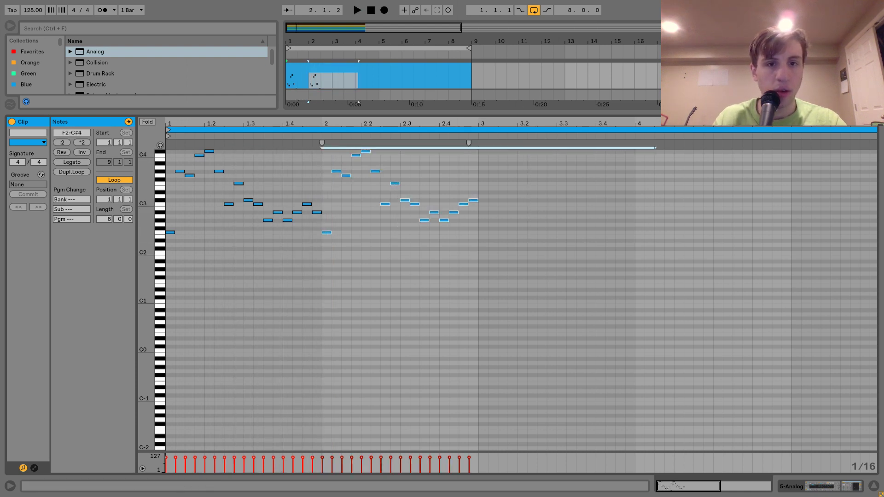
pyautogui.press('Delete')
# Step: Lower the last note of bar 1 to G#2, auditioning the phrase
pyautogui.press('space')
pyautogui.moveTo(321, 211); pyautogui.dragTo(321, 223)
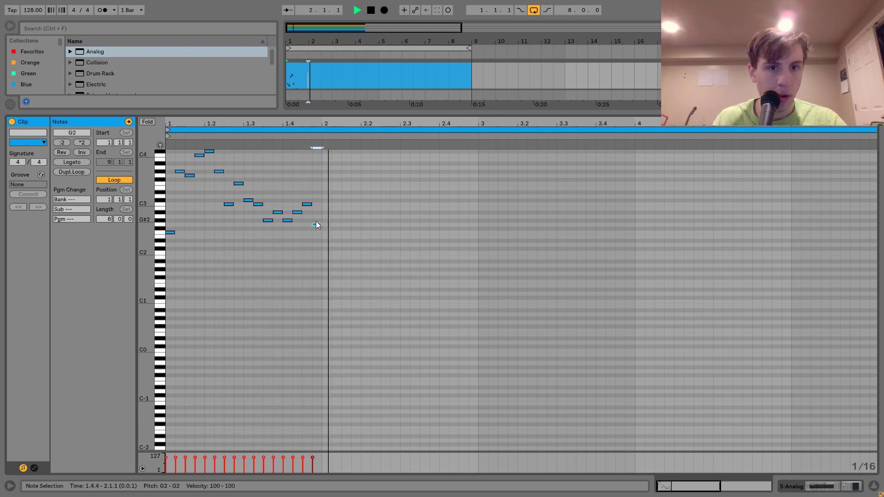
pyautogui.press('space')
pyautogui.press('space')
pyautogui.press('Up')
# Step: Duplicate the one-bar phrase repeatedly until it fills all eight bars of the clip
pyautogui.hotkey('ctrl', 'a')
pyautogui.hotkey('ctrl', 'd')
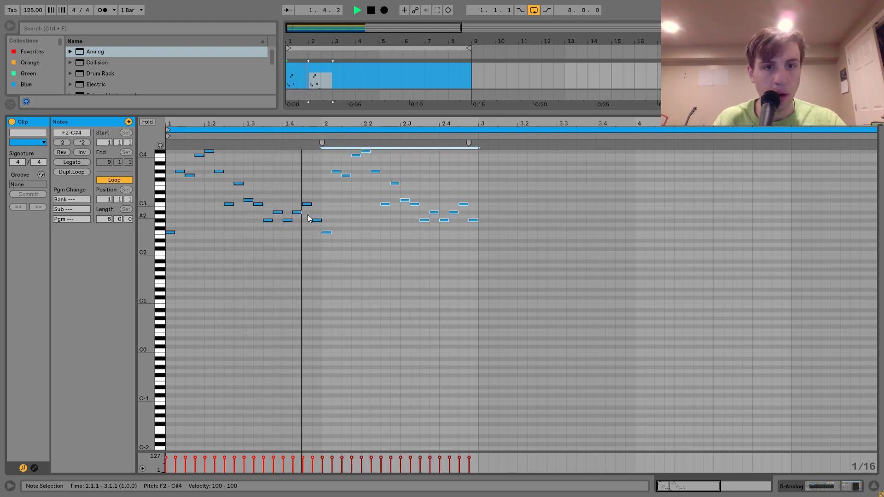
pyautogui.hotkey('ctrl', 'd')
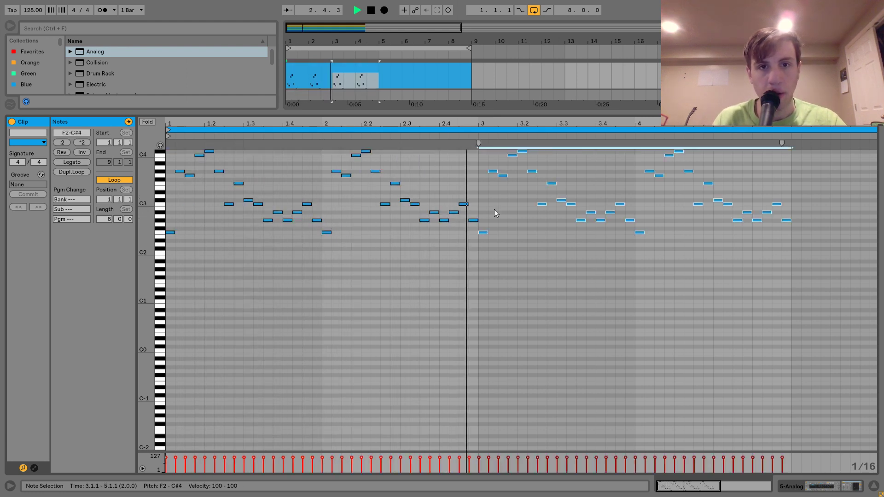
pyautogui.hotkey('ctrl', 'd')
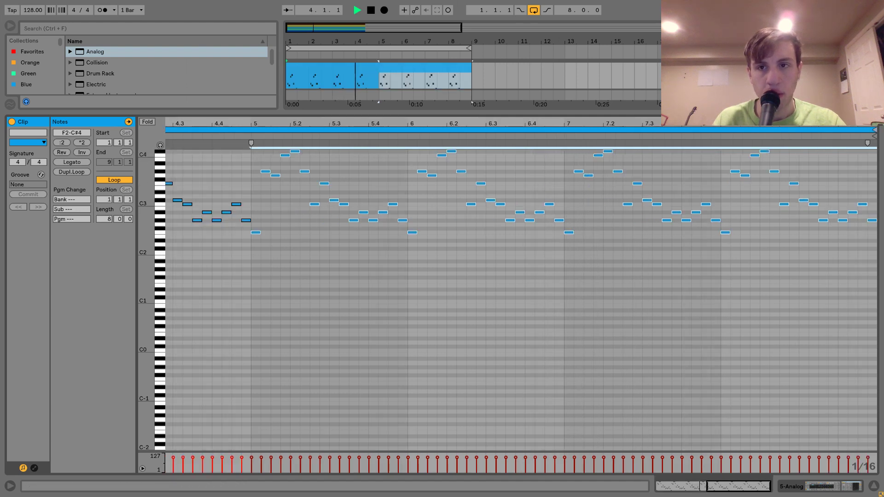
# Step: Copy the kick-sidechained Compressor from the 4 Analog track to the 5 Analog track
pyautogui.hotkey('shift', 'Tab')
pyautogui.click(725, 232)
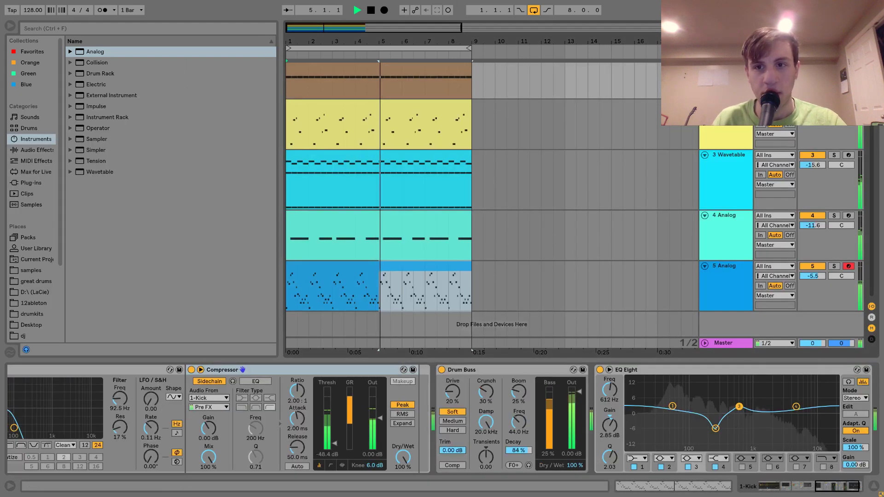
pyautogui.click(725, 233)
pyautogui.press('space')
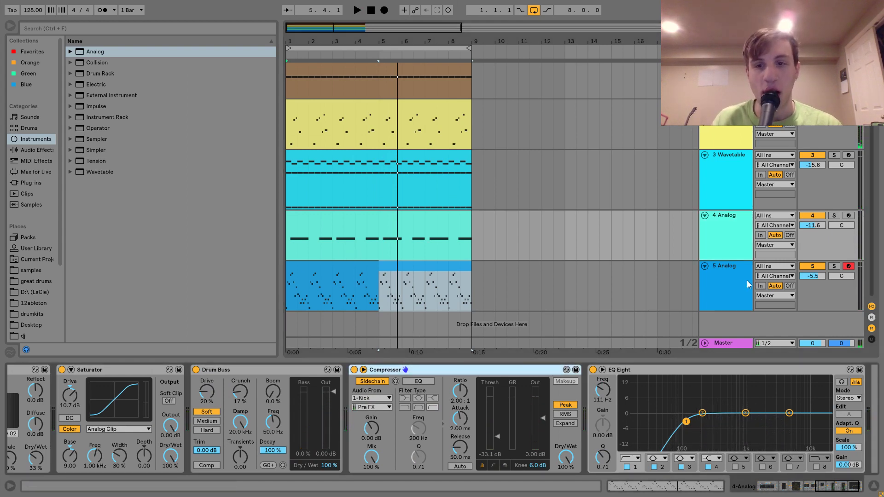
pyautogui.click(734, 281)
# Step: Set the copied Compressor's threshold to -36.5 dB and the 5 Analog track's volume to -8.9 dB
pyautogui.press('space')
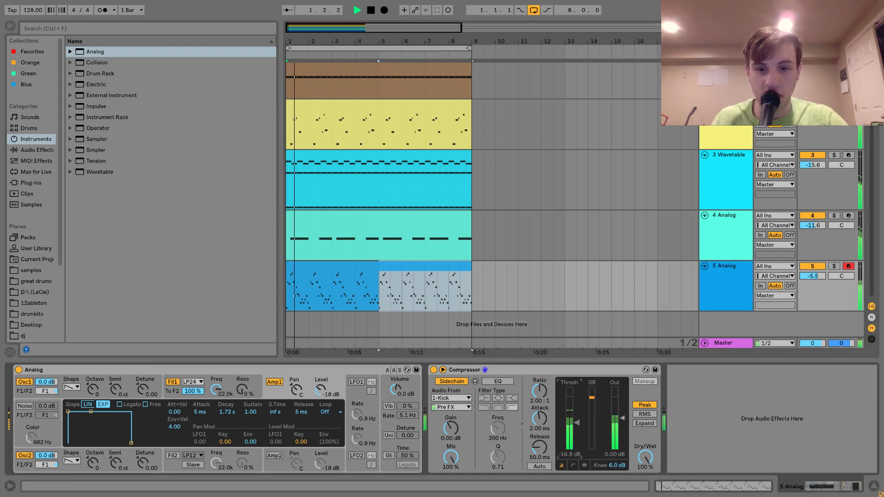
pyautogui.moveTo(577, 423); pyautogui.dragTo(577, 438)
pyautogui.moveTo(812, 276); pyautogui.dragTo(812, 285)
# Step: Turn off the melody synth's second oscillator and set oscillator 1 to octave 1 with a square wave
pyautogui.click(95, 390)
pyautogui.press('space')
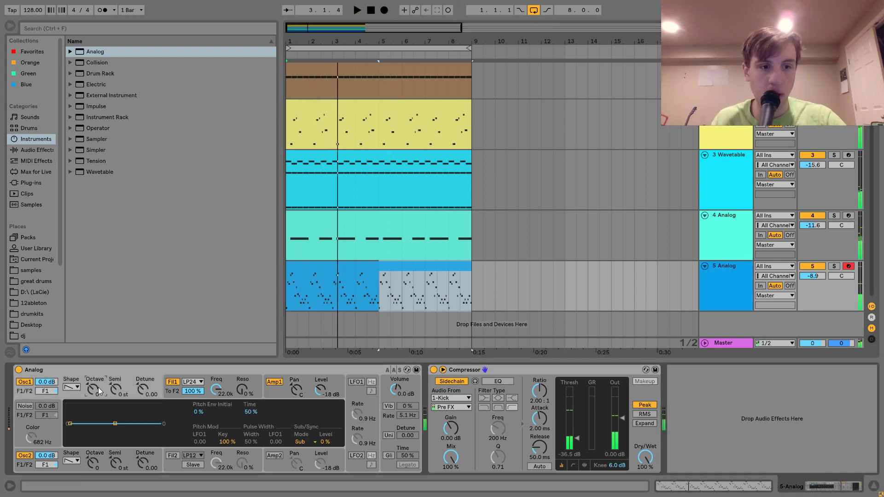
pyautogui.click(26, 455)
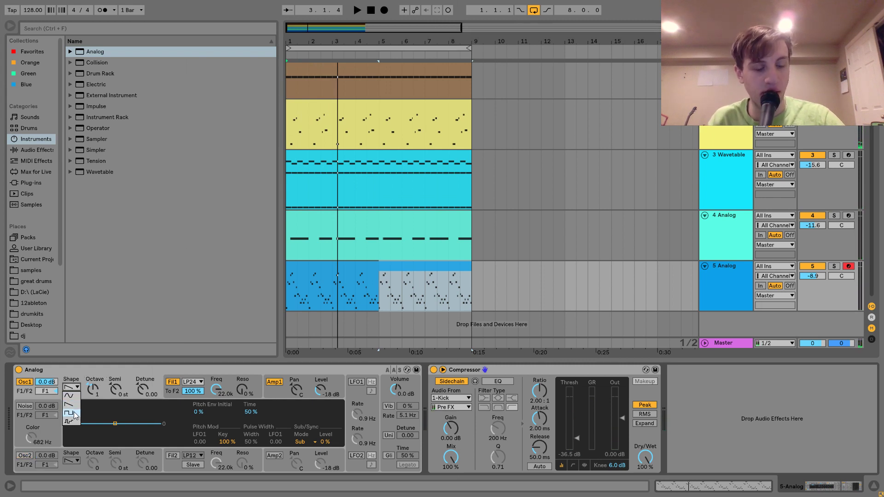
pyautogui.press('space')
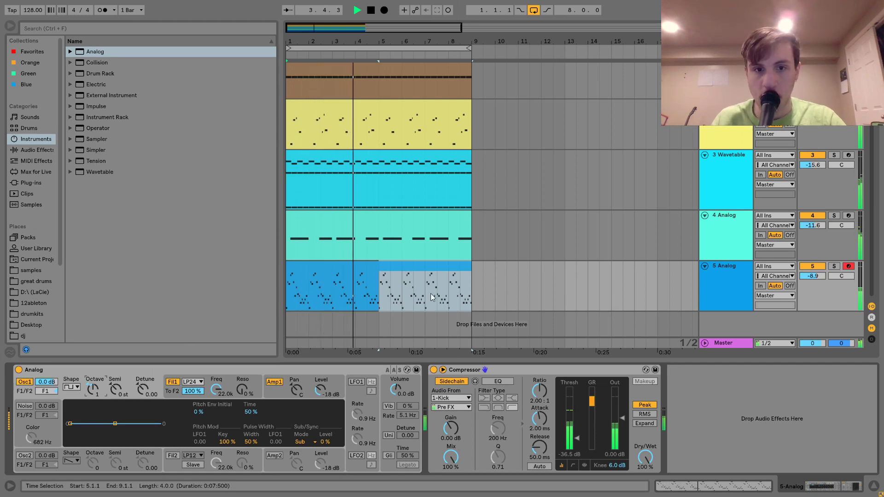
pyautogui.click(391, 262)
pyautogui.press('space')
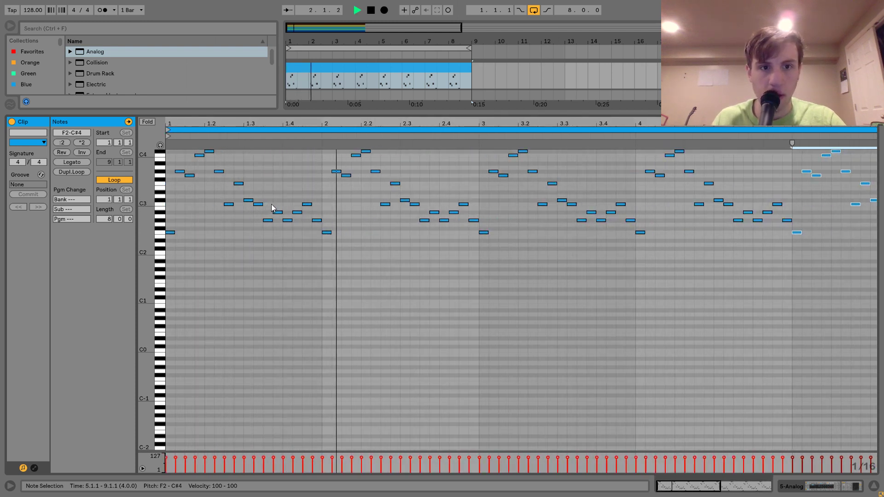
pyautogui.click(791, 484)
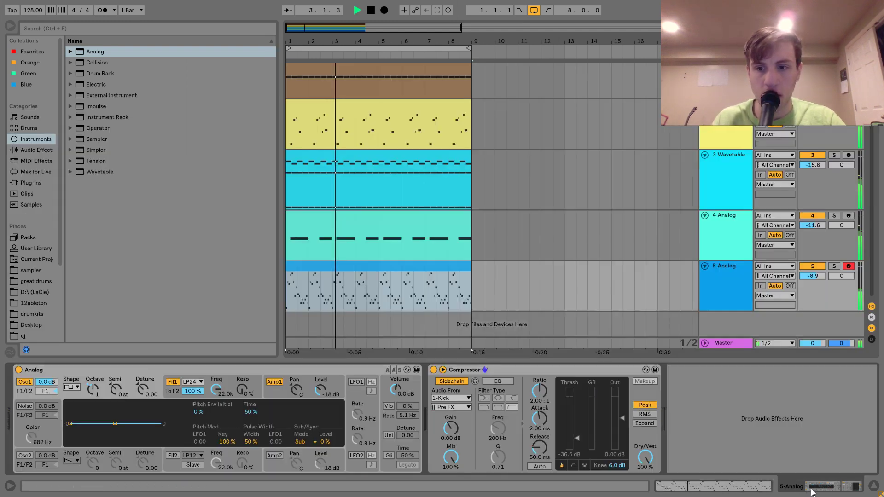
# Step: Set filter 1's frequency to 677, its envelope sustain to 0.00 and envelope frequency modulation to 4.71, and the track's volume to -8.5 dB
pyautogui.moveTo(216, 390); pyautogui.dragTo(216, 437)
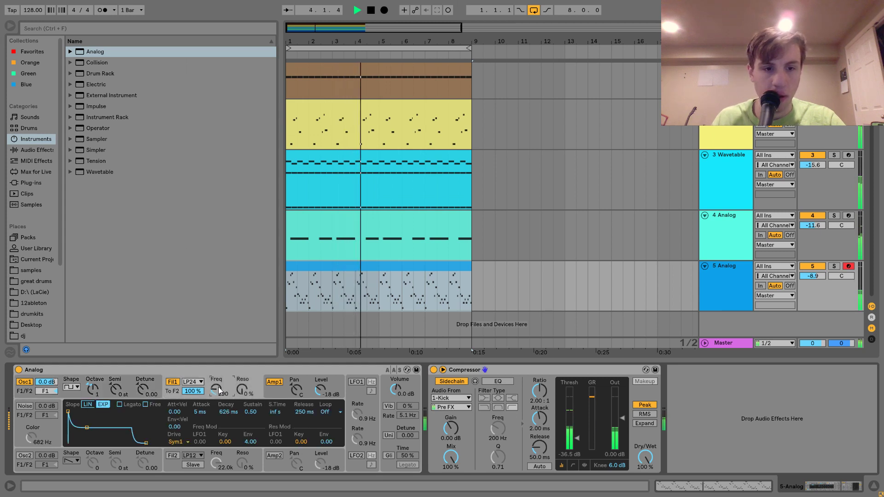
pyautogui.moveTo(251, 412); pyautogui.dragTo(251, 435)
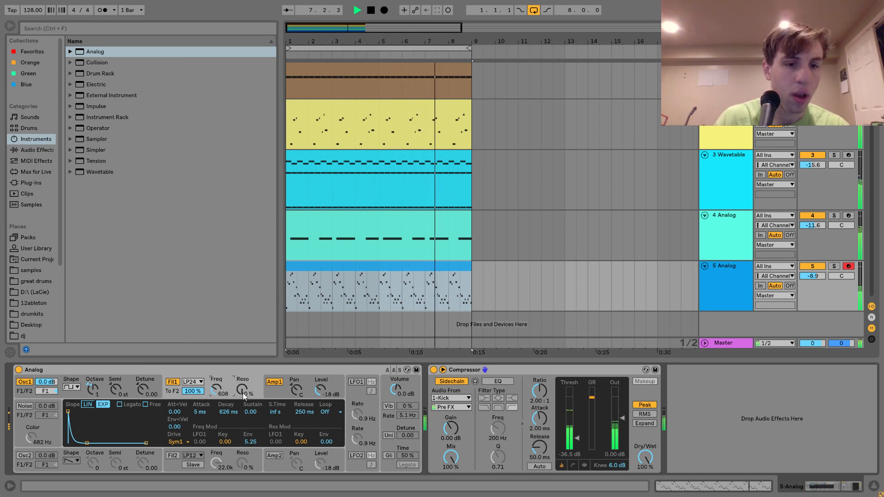
pyautogui.moveTo(244, 397); pyautogui.dragTo(217, 385)
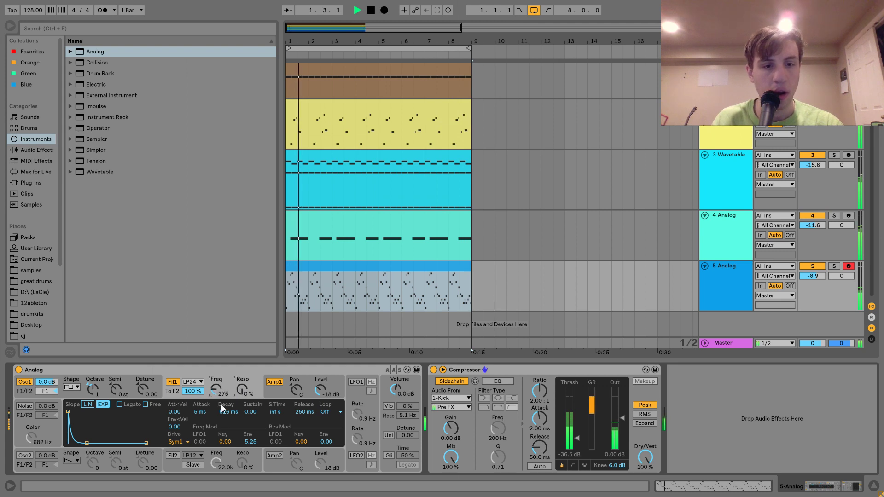
pyautogui.moveTo(244, 444); pyautogui.dragTo(245, 443)
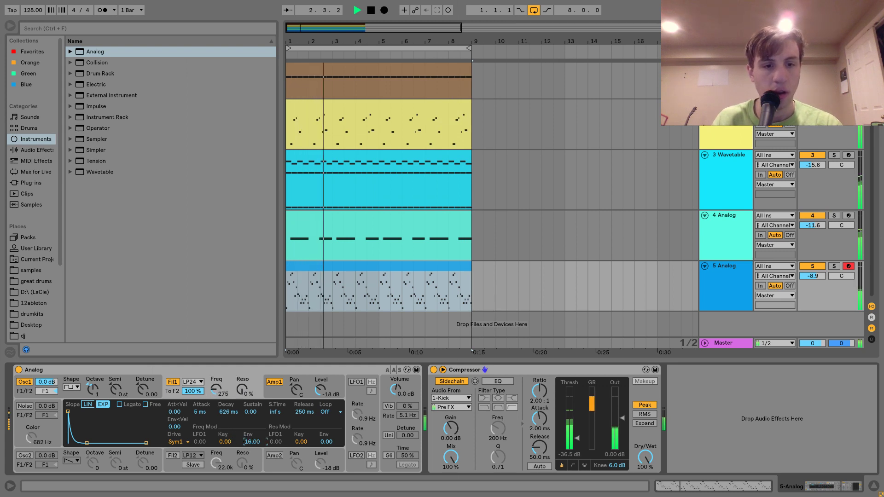
pyautogui.moveTo(252, 444); pyautogui.dragTo(252, 453)
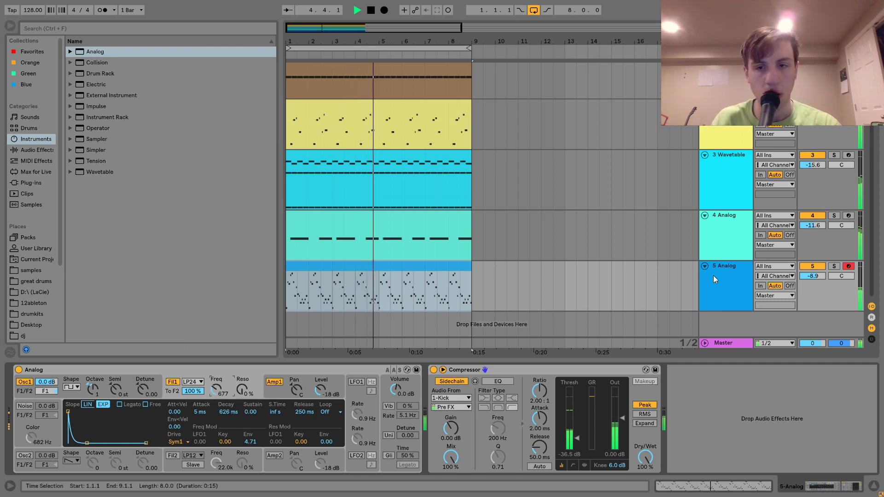
pyautogui.moveTo(817, 277); pyautogui.dragTo(817, 275)
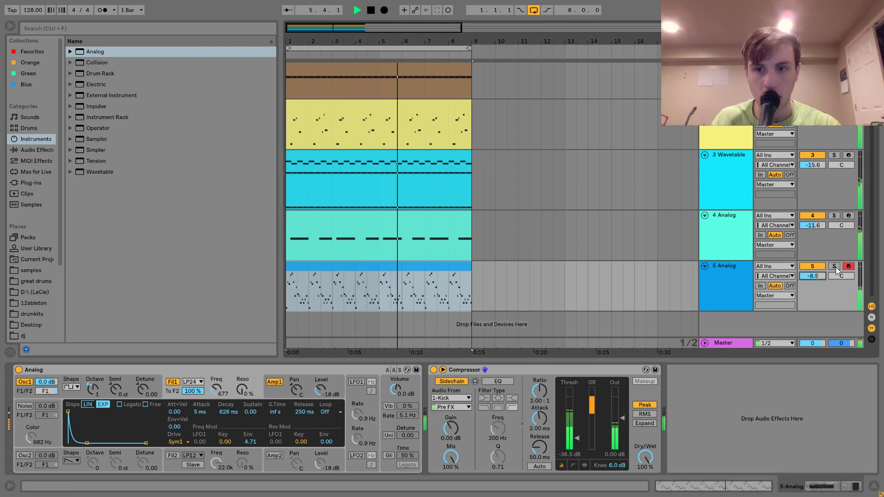
# Step: Open the melody clip's notes and play the phrase back from the start
pyautogui.press('space')
pyautogui.doubleClick(437, 267)
pyautogui.press('space')
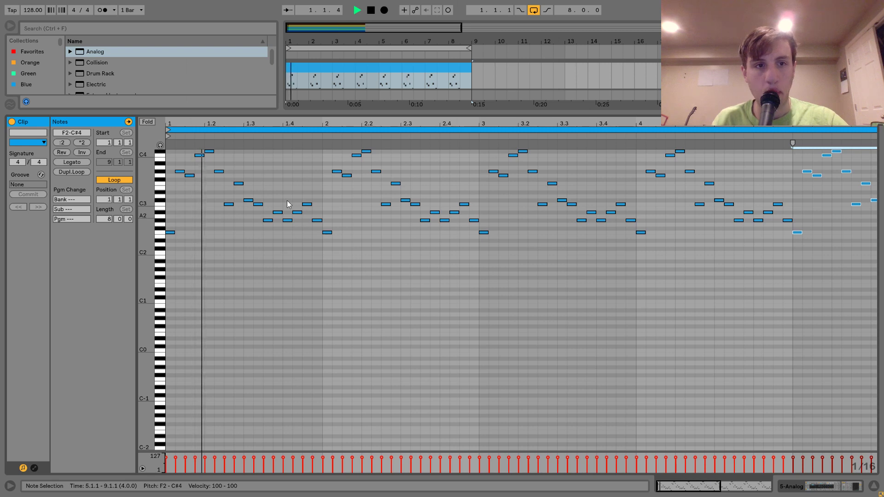
pyautogui.press('space')
pyautogui.press('space')
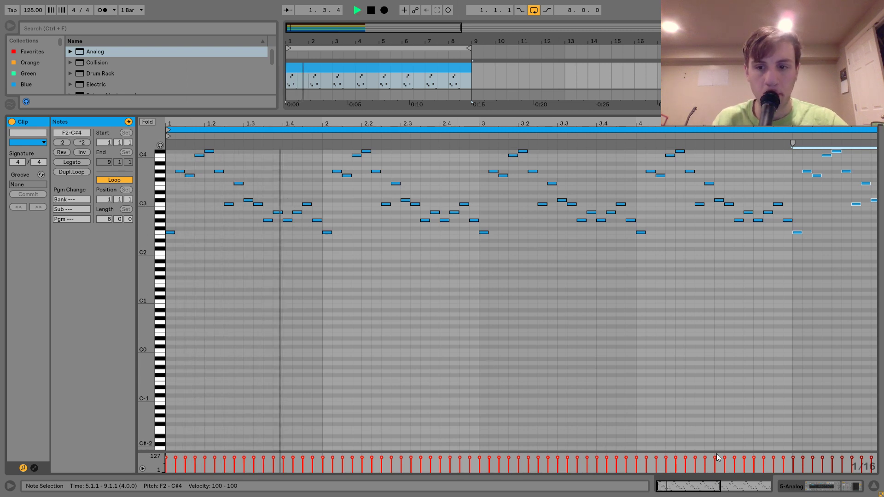
# Step: Duplicate the eight-bar melody clip to bar 9 and open its notes for editing
pyautogui.click(819, 487)
pyautogui.press('space')
pyautogui.click(381, 269)
pyautogui.hotkey('ctrl', 'd')
pyautogui.hotkey('shift', 'Tab')
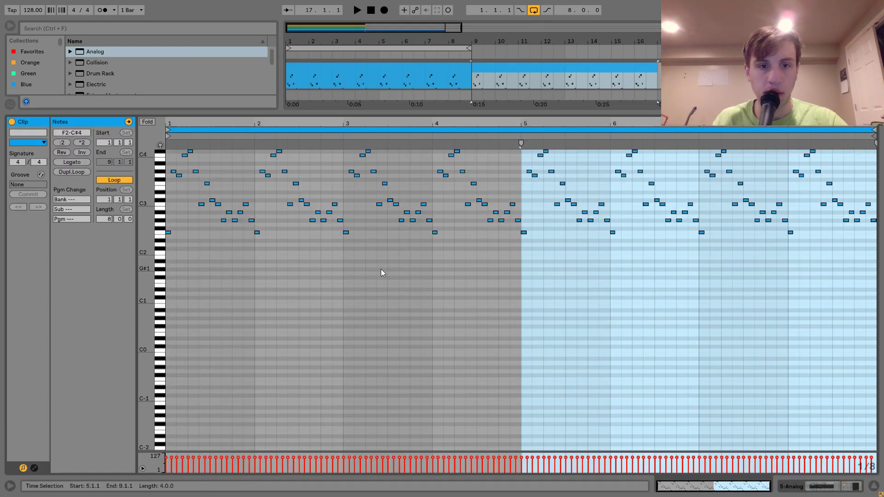
# Step: Delete all notes from the duplicated melody clip
pyautogui.click(381, 269)
pyautogui.hotkey('ctrl', 'a')
pyautogui.press('Delete')
pyautogui.press('space')
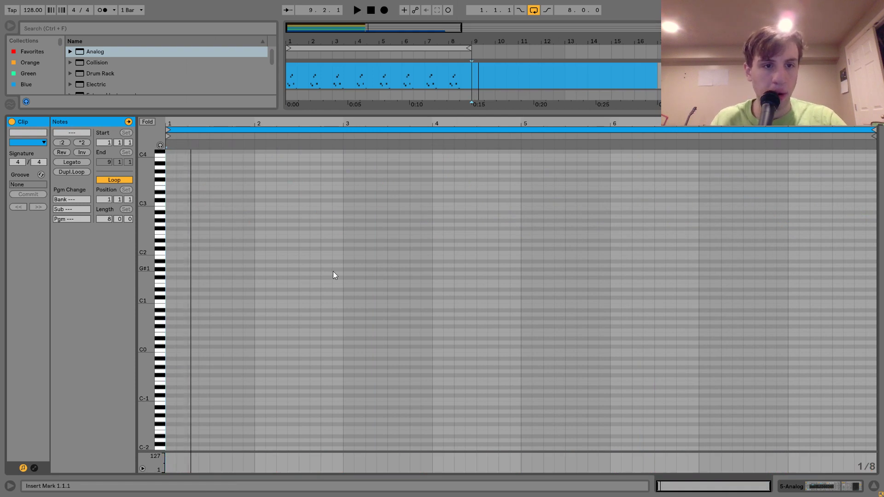
# Step: Start a new phrase in the emptied clip with sixteenth notes F2 at 1.1.1 and G#3 directly after it
pyautogui.doubleClick(171, 232)
pyautogui.press('space')
pyautogui.press('space')
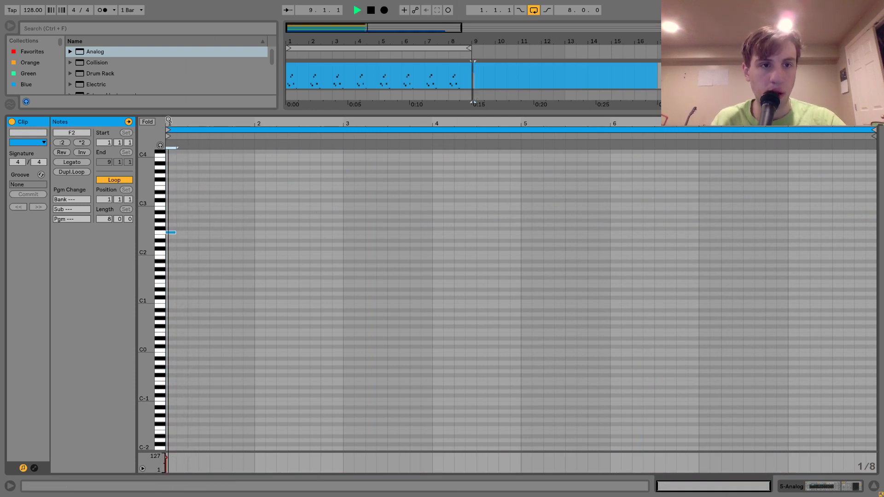
pyautogui.moveTo(167, 122); pyautogui.dragTo(166, 159)
pyautogui.press('space')
pyautogui.press('space')
pyautogui.press('space')
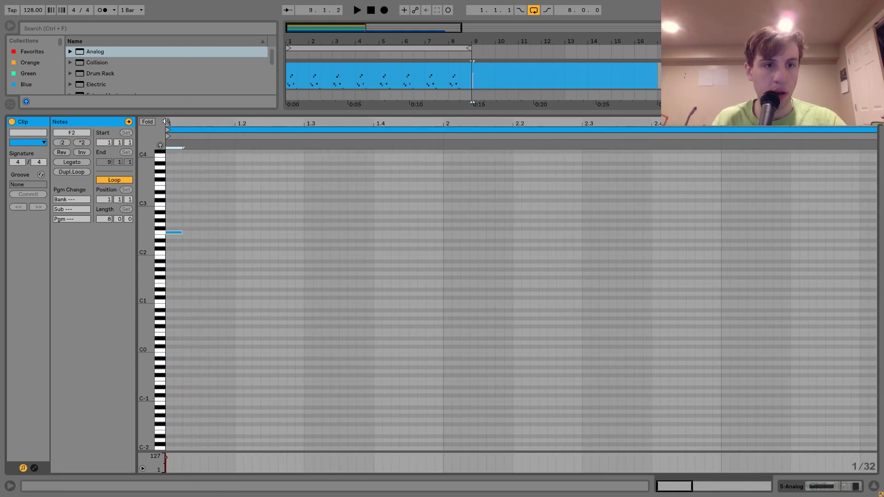
pyautogui.press('space')
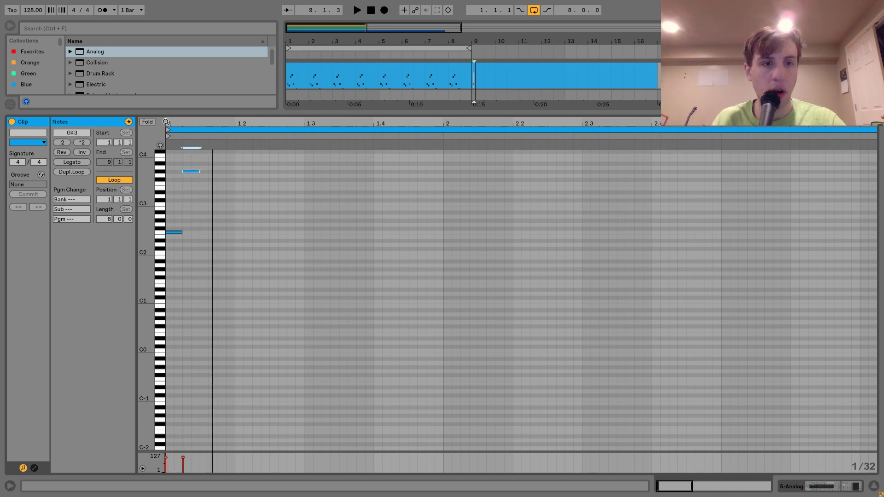
# Step: Extend the phrase with consecutive sixteenth notes G3, C3 and G#2, auditioning the result along the way
pyautogui.hotkey('ctrl', 'd')
pyautogui.press('Down')
pyautogui.press('space')
pyautogui.press('space')
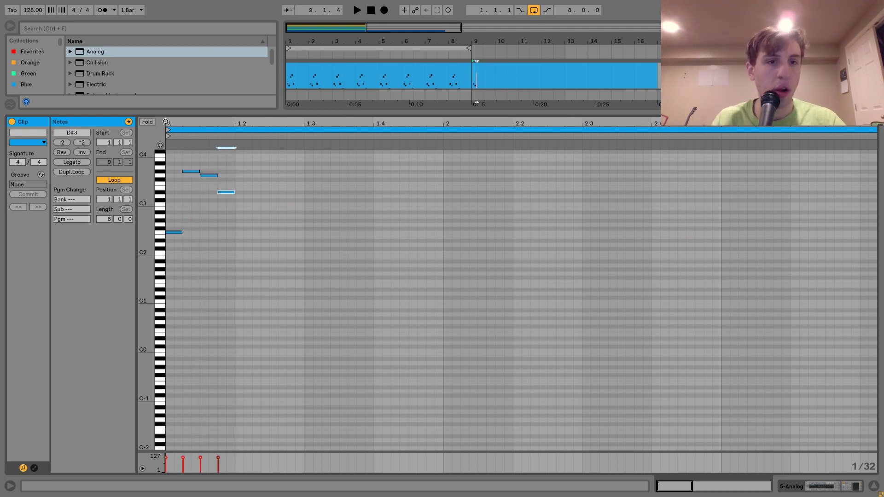
pyautogui.press('space')
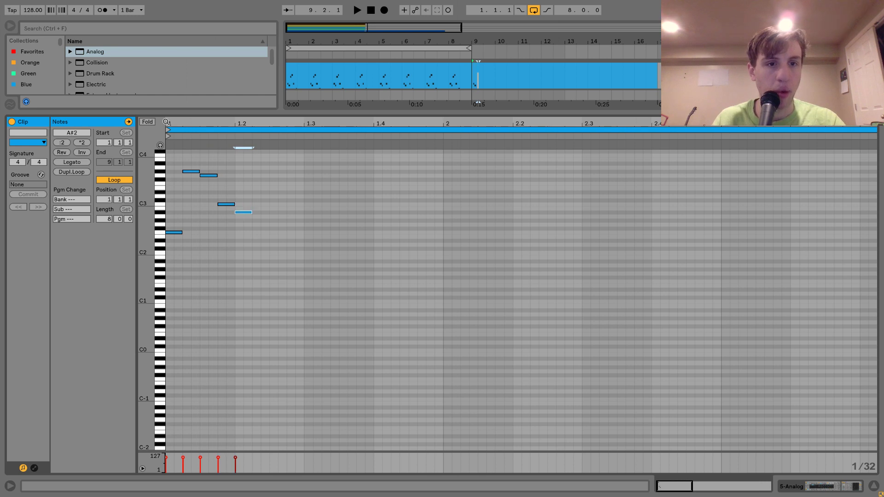
pyautogui.press('space')
# Step: Add F3 as the phrase's sixth sixteenth note and audition it
pyautogui.hotkey('ctrl', 'd')
pyautogui.press('Up')
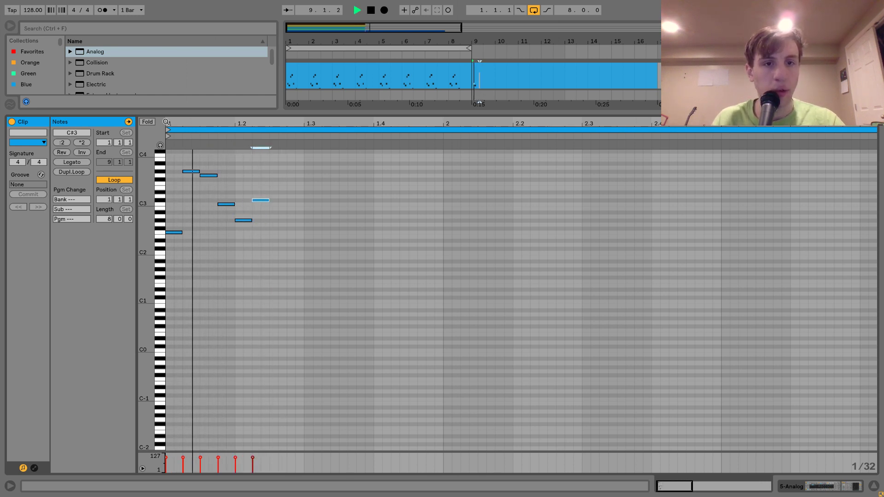
pyautogui.press('Up')
pyautogui.press('Up')
pyautogui.press('space')
pyautogui.press('Up')
pyautogui.press('Up')
pyautogui.press('space')
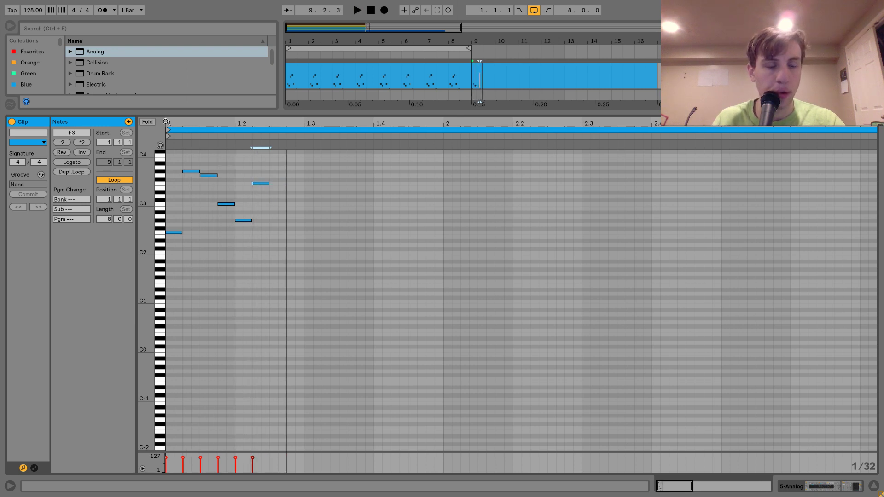
pyautogui.press('space')
# Step: Complete the two-beat phrase with sixteenth notes C#3 and C3 and play it back
pyautogui.hotkey('ctrl', 'd')
pyautogui.press('Down')
pyautogui.press('Down')
pyautogui.press('Down')
pyautogui.press('Down')
pyautogui.press('space')
pyautogui.press('space')
pyautogui.hotkey('ctrl', 'd')
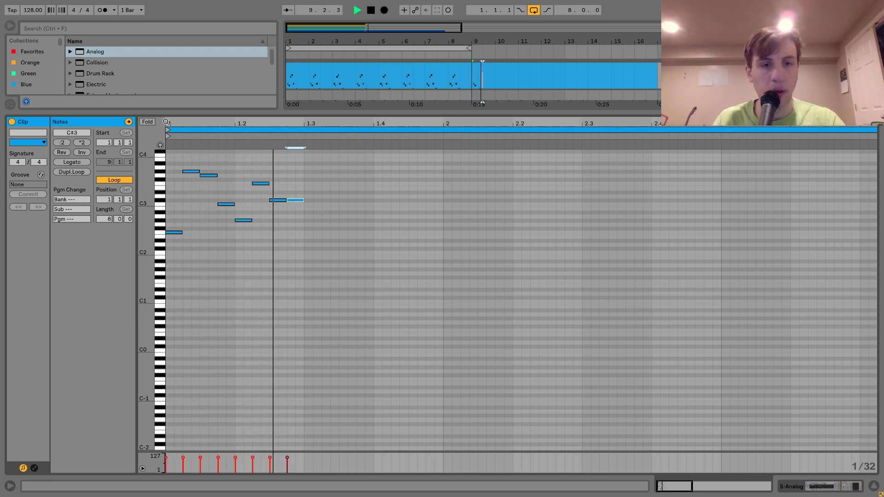
pyautogui.press('Down')
pyautogui.press('space')
pyautogui.press('space')
# Step: Duplicate the two-beat phrase to fill the bar and raise the copy's F3 note to C4
pyautogui.hotkey('ctrl', 'a')
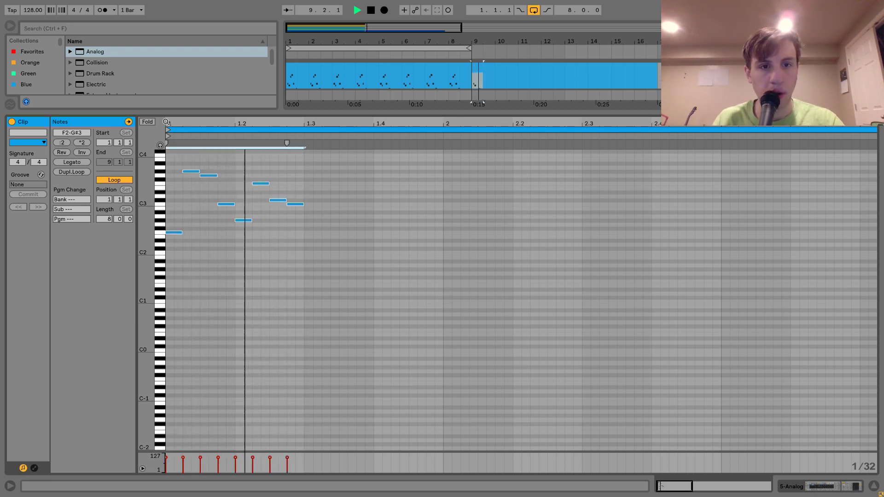
pyautogui.hotkey('ctrl', 'd')
pyautogui.click(400, 183)
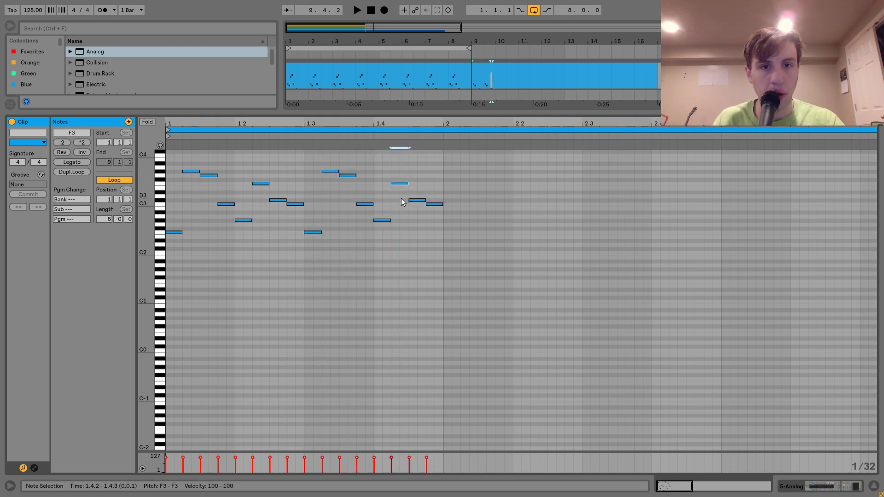
pyautogui.press('Up')
pyautogui.press('Up')
pyautogui.press('Up')
pyautogui.press('Up')
pyautogui.press('Up')
pyautogui.press('Up')
pyautogui.press('space')
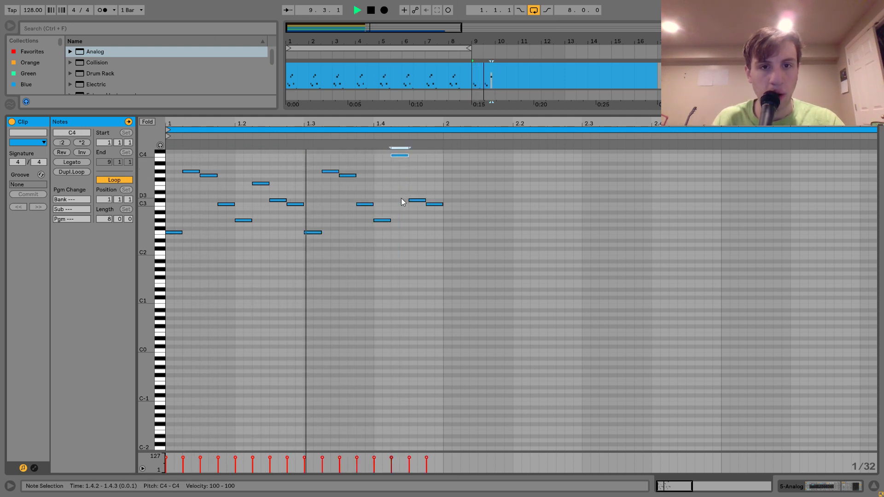
# Step: Duplicate the one-bar phrase repeatedly until it fills the eight-bar clip
pyautogui.hotkey('ctrl', 'a')
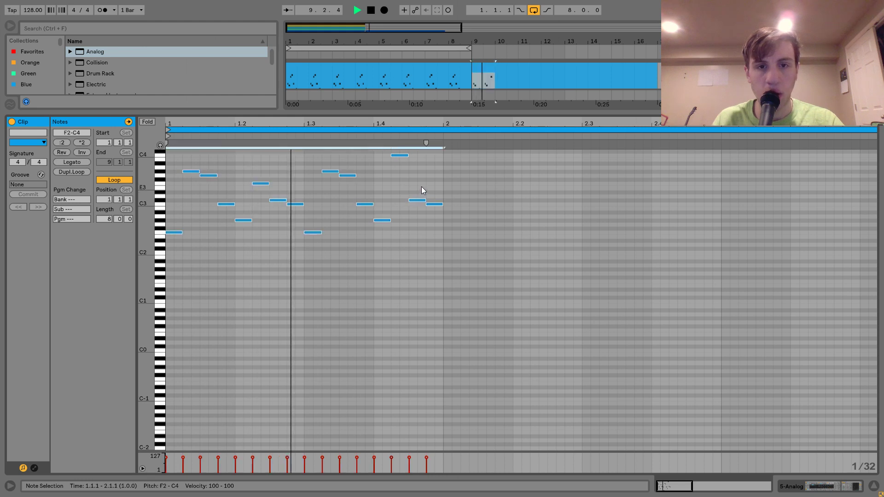
pyautogui.hotkey('ctrl', 'd')
pyautogui.hotkey('ctrl', 'a')
pyautogui.hotkey('ctrl', 'd')
pyautogui.hotkey('ctrl', 'd')
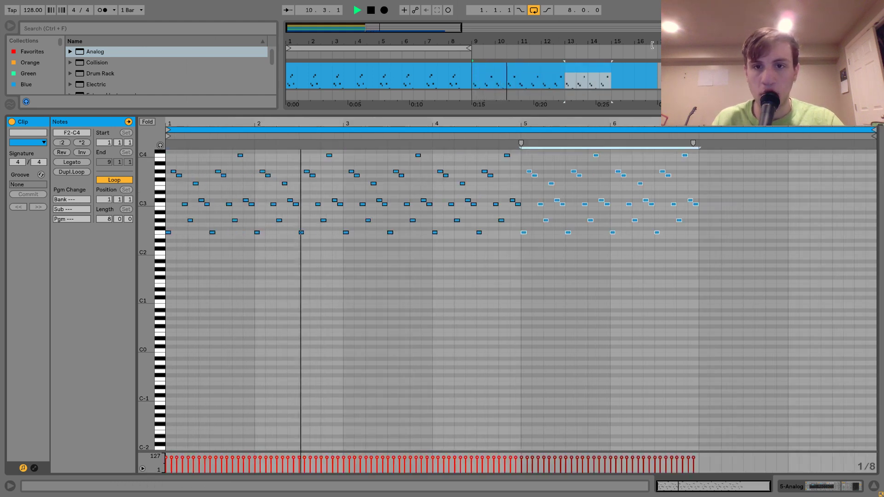
pyautogui.hotkey('ctrl', 'd')
# Step: Move the new melody clip from bar 9 to bar 1, replacing the old melody, and play the loop
pyautogui.hotkey('shift', 'Tab')
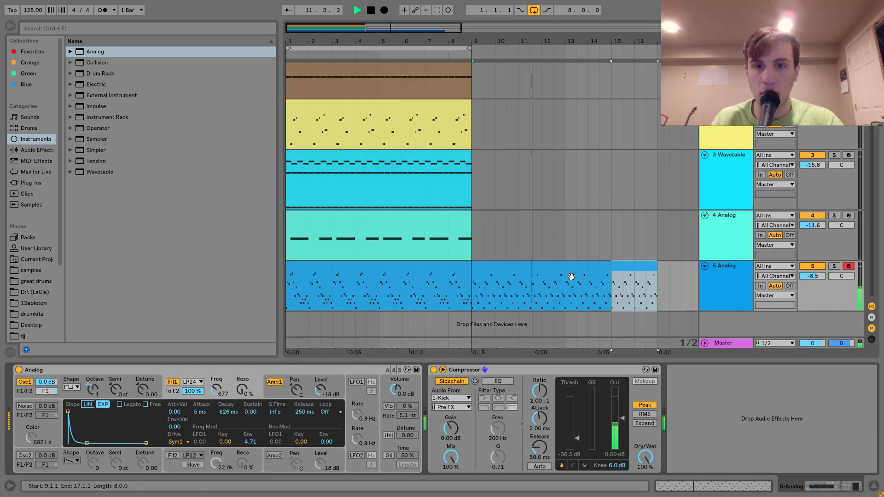
pyautogui.moveTo(595, 273); pyautogui.dragTo(315, 300)
pyautogui.press('space')
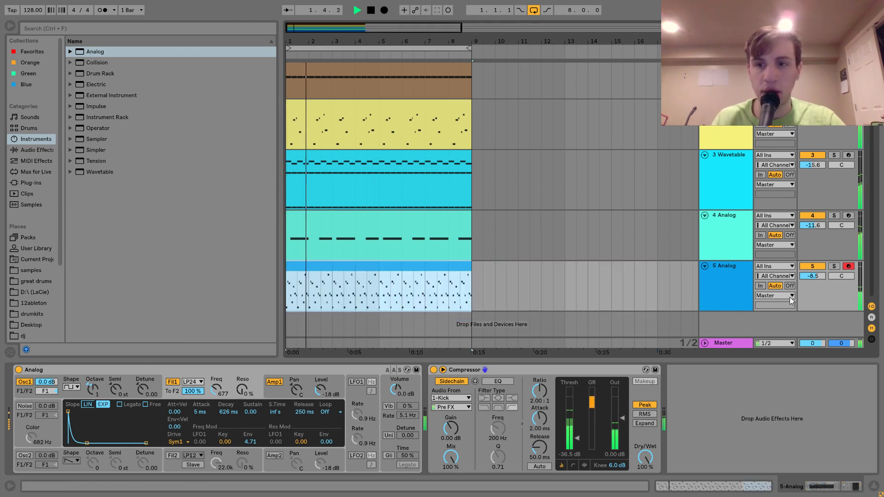
# Step: Set the melody track's volume to -8.0 dB and its filter 1 resonance to 18%
pyautogui.moveTo(819, 279); pyautogui.dragTo(819, 276)
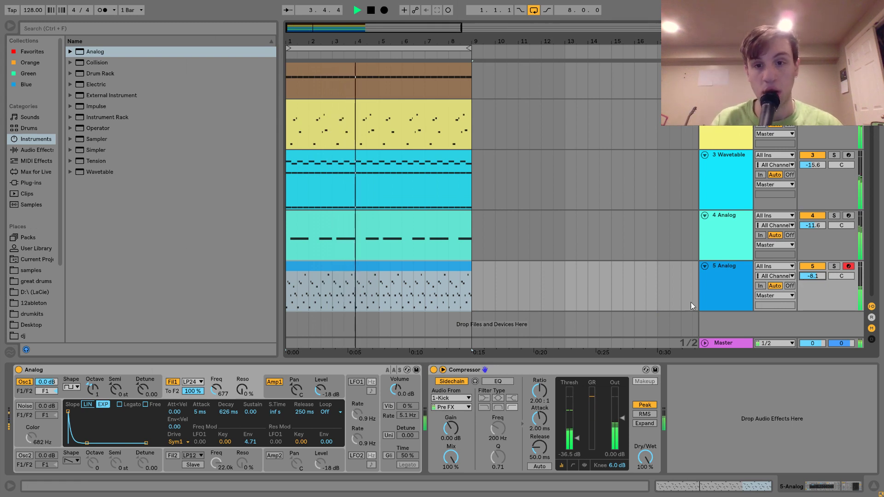
pyautogui.moveTo(817, 278); pyautogui.dragTo(817, 277)
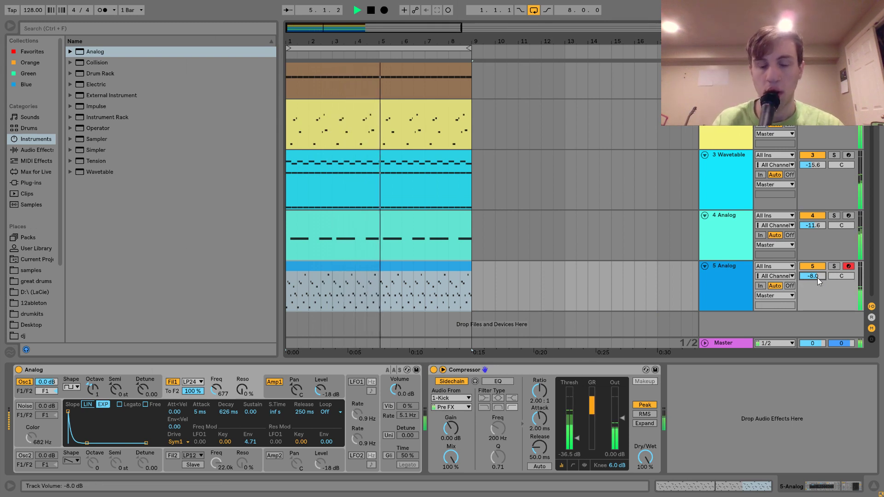
pyautogui.press('space')
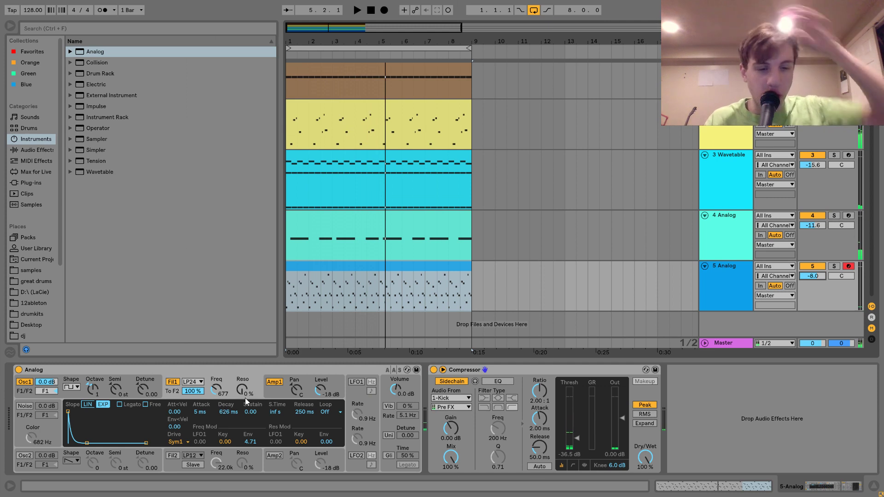
pyautogui.moveTo(241, 393); pyautogui.dragTo(242, 384)
pyautogui.press('space')
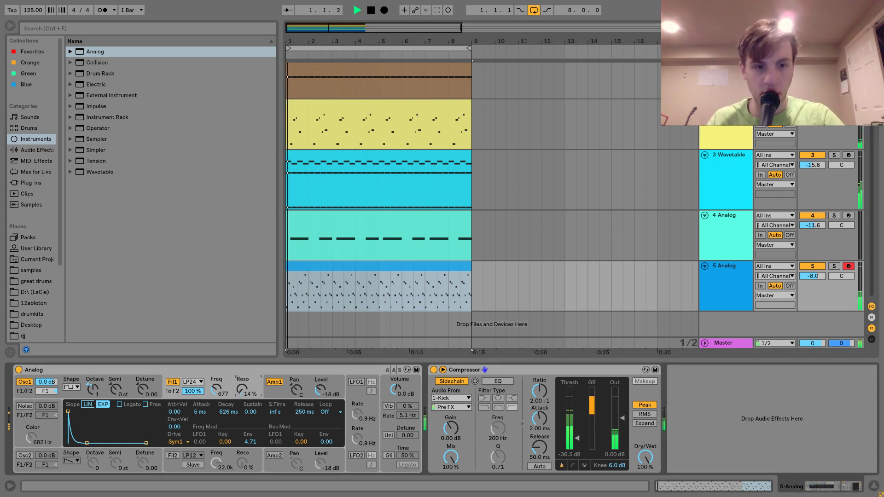
# Step: Solo the melody track and turn on its synth's glide with Mono voices
pyautogui.click(835, 266)
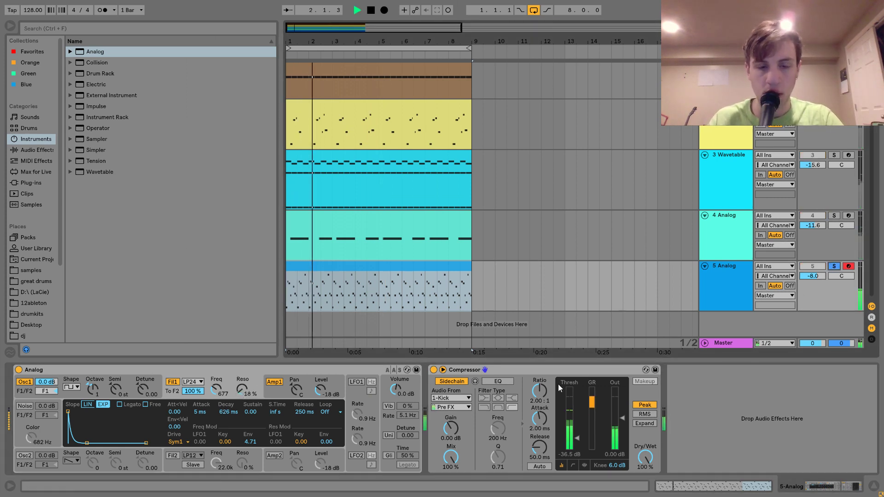
pyautogui.click(389, 456)
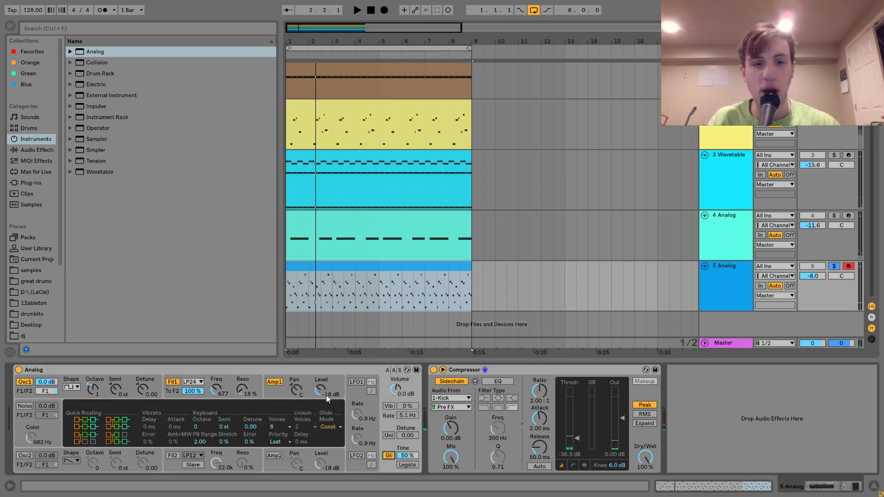
pyautogui.click(288, 428)
pyautogui.click(286, 341)
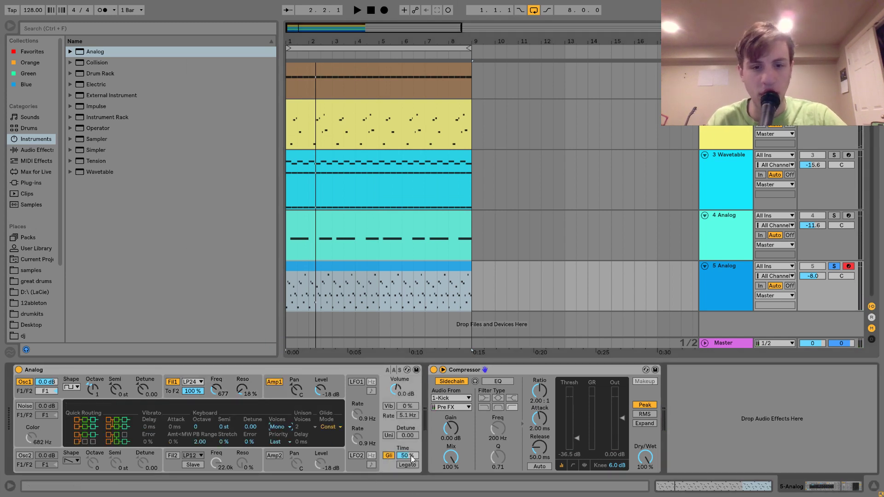
# Step: Turn on legato glide with a 38% time, then unsolo the melody track and set its volume to -6.8 dB
pyautogui.press('space')
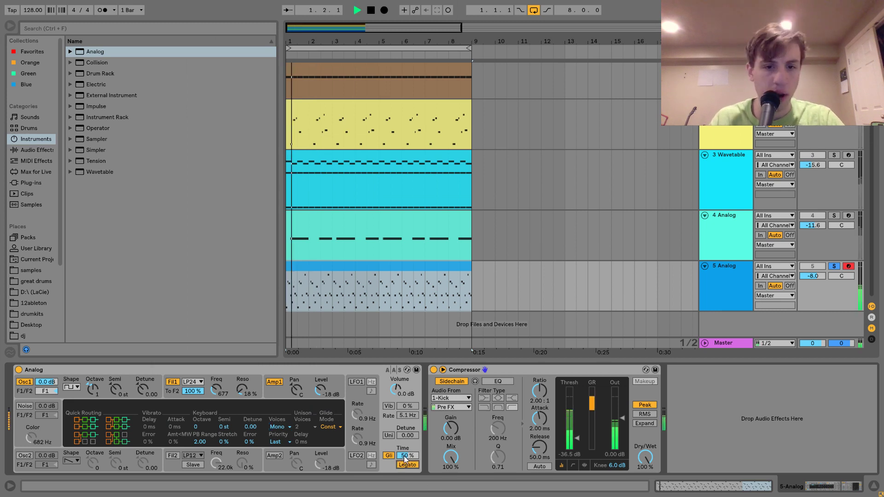
pyautogui.moveTo(403, 459); pyautogui.dragTo(406, 457)
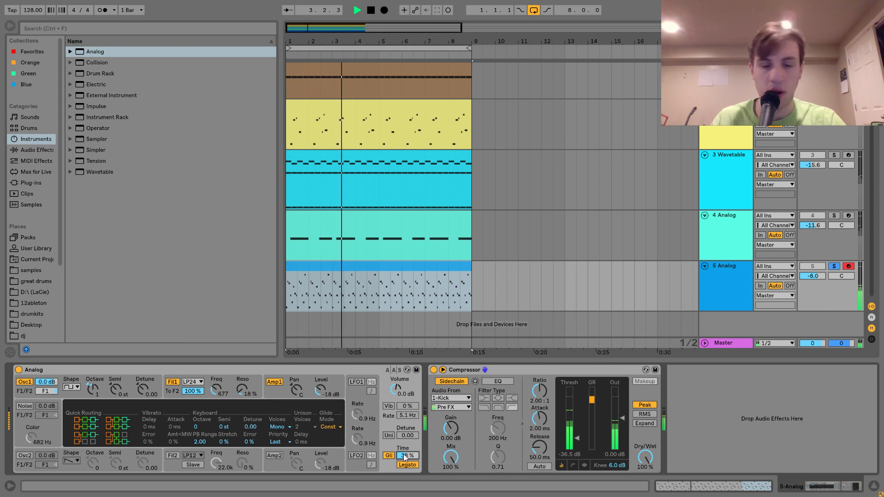
pyautogui.click(834, 267)
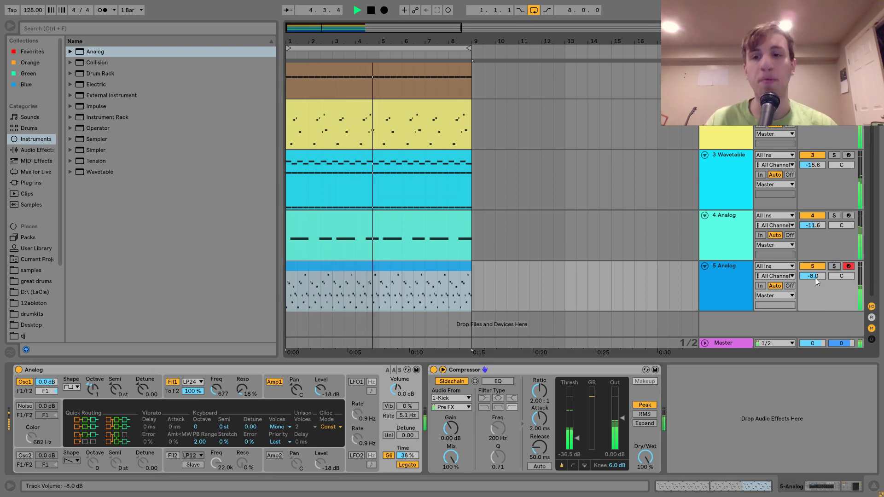
pyautogui.click(739, 282)
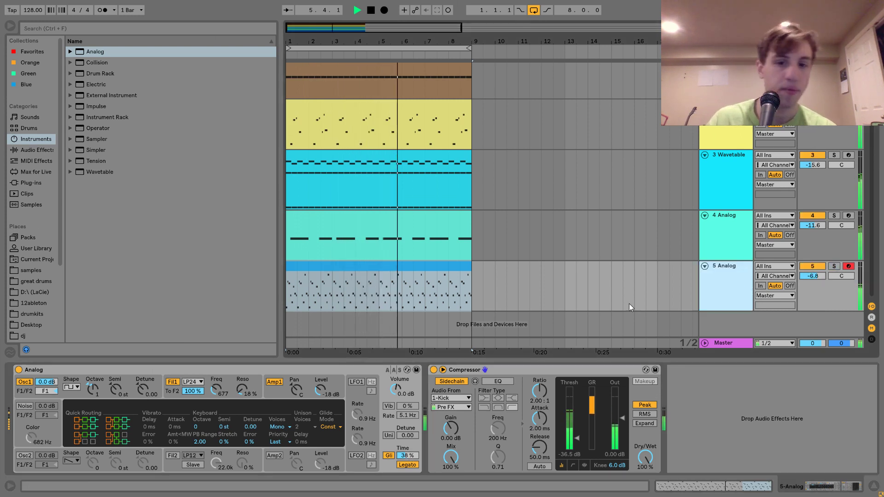
# Step: Raise the melody synth's oscillator 1 to octave 2 and set the track's volume to -8.4 dB against the full loop
pyautogui.click(834, 266)
pyautogui.click(95, 391)
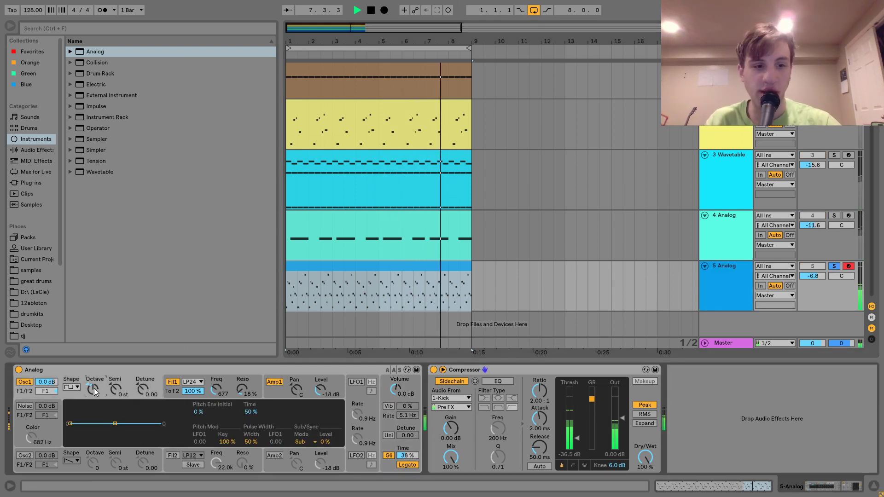
pyautogui.click(834, 266)
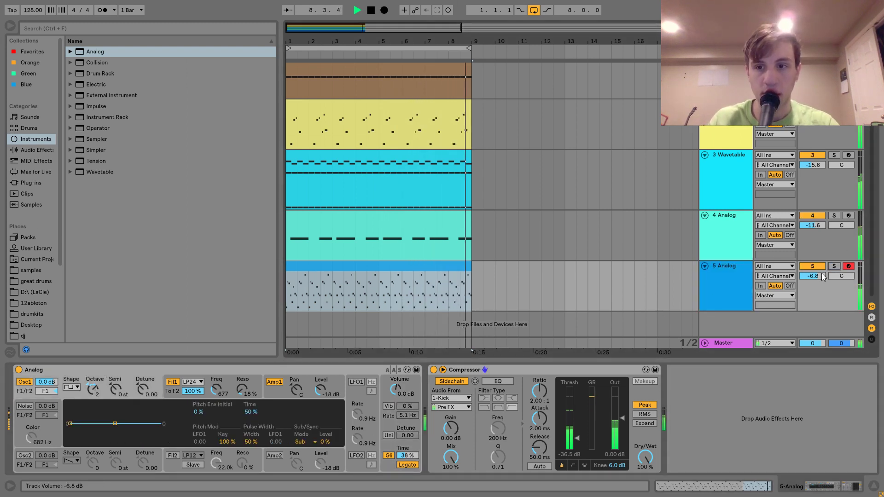
pyautogui.moveTo(820, 276); pyautogui.dragTo(820, 279)
pyautogui.click(725, 268)
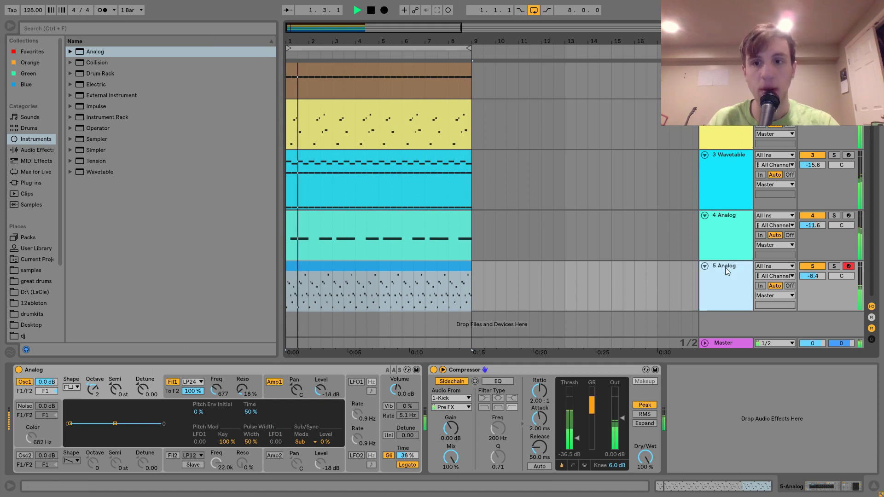
pyautogui.click(806, 278)
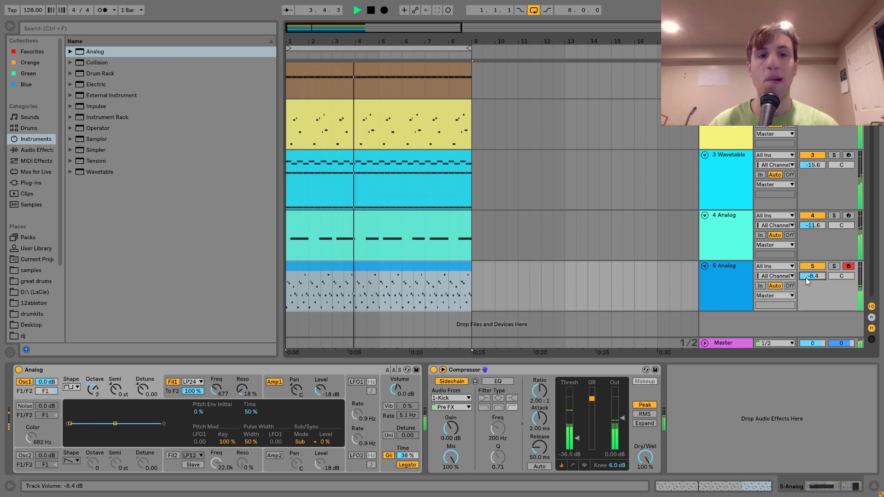
pyautogui.press('space')
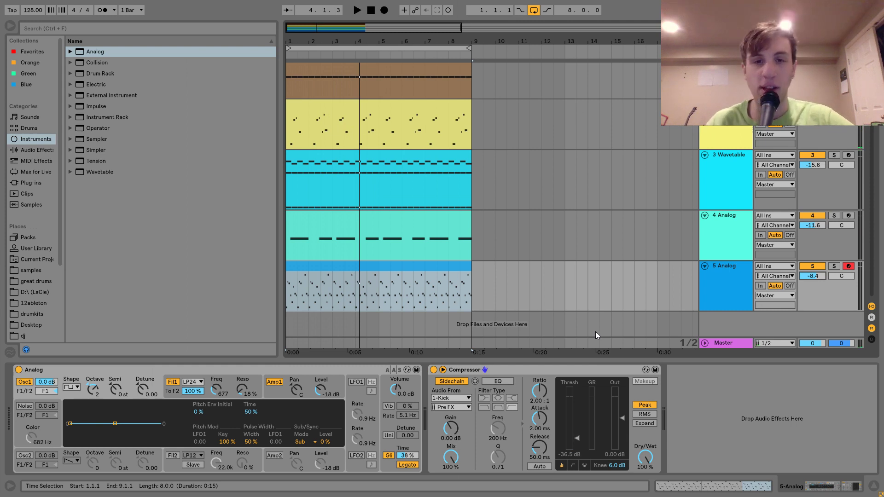
# Step: Show the track 2 Wavetable devices and play that track soloed together with track 3
pyautogui.click(723, 138)
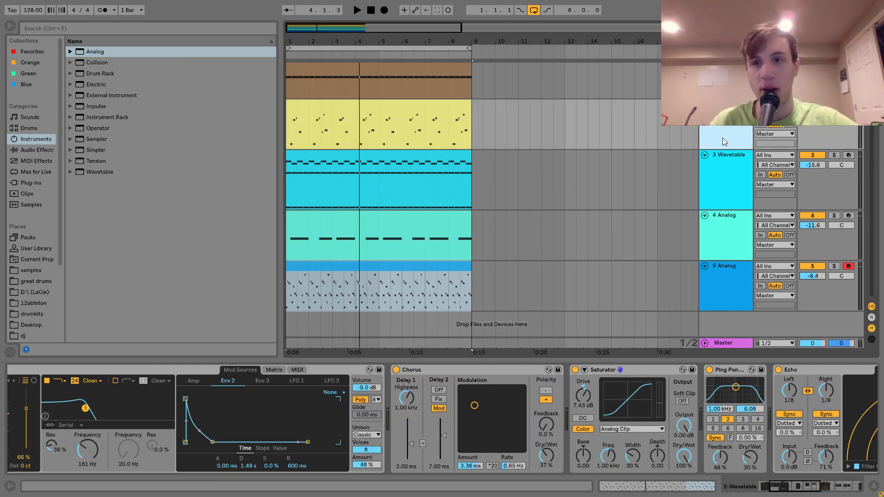
pyautogui.press('space')
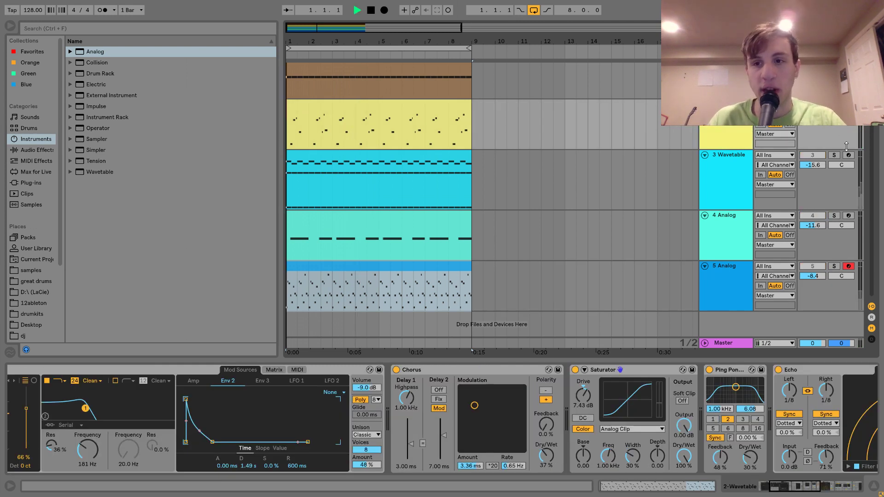
pyautogui.click(835, 155)
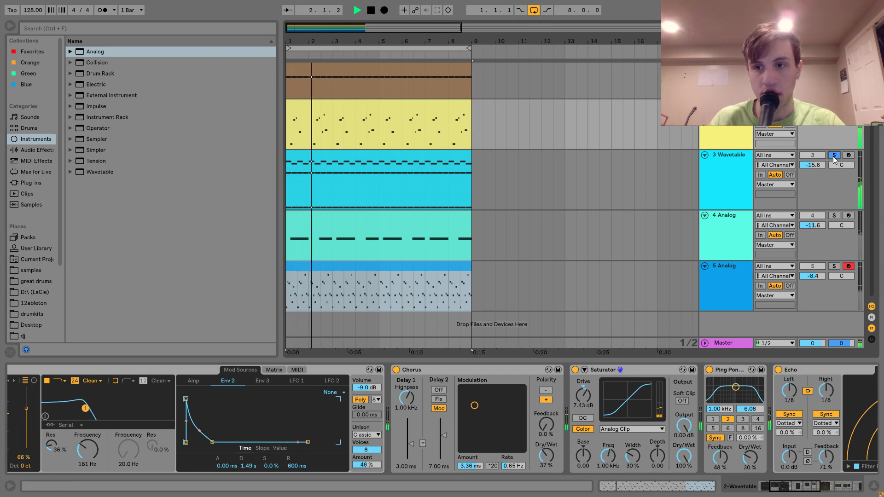
# Step: Show the track 3 devices and play the loop while adding tracks 4 and 5 to the soloed tracks, then stop
pyautogui.click(737, 164)
pyautogui.click(834, 216)
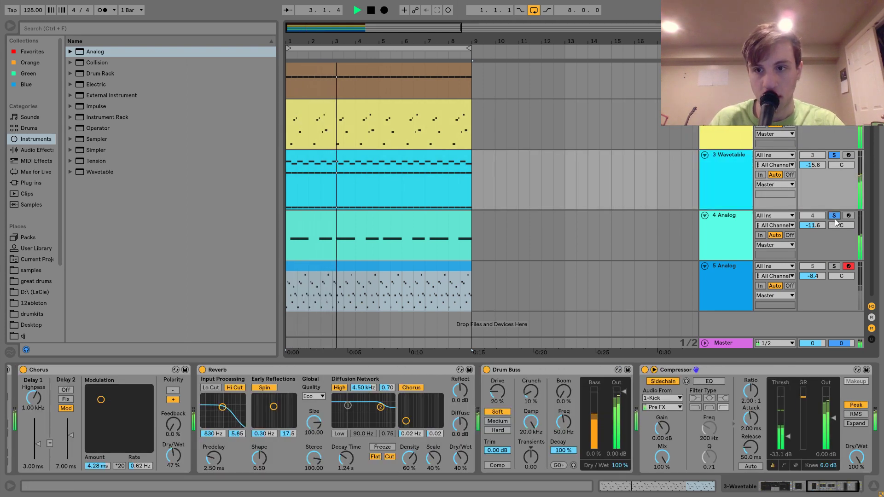
pyautogui.click(834, 266)
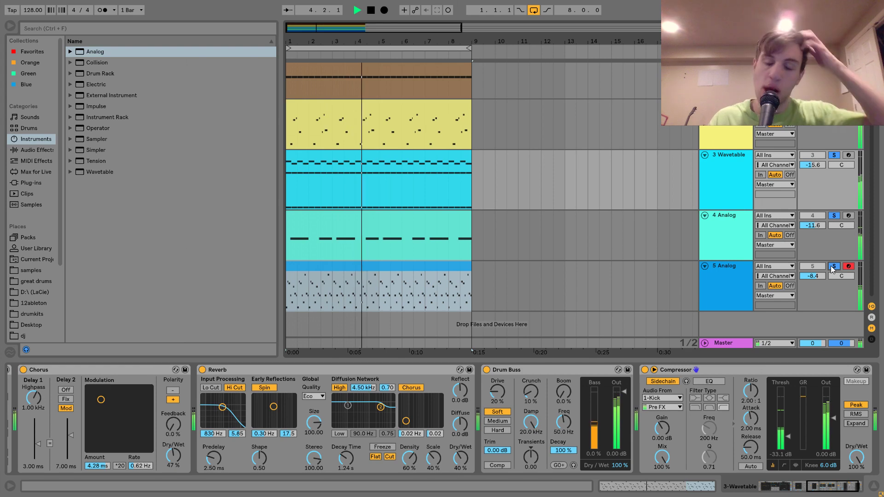
pyautogui.click(833, 268)
pyautogui.press('space')
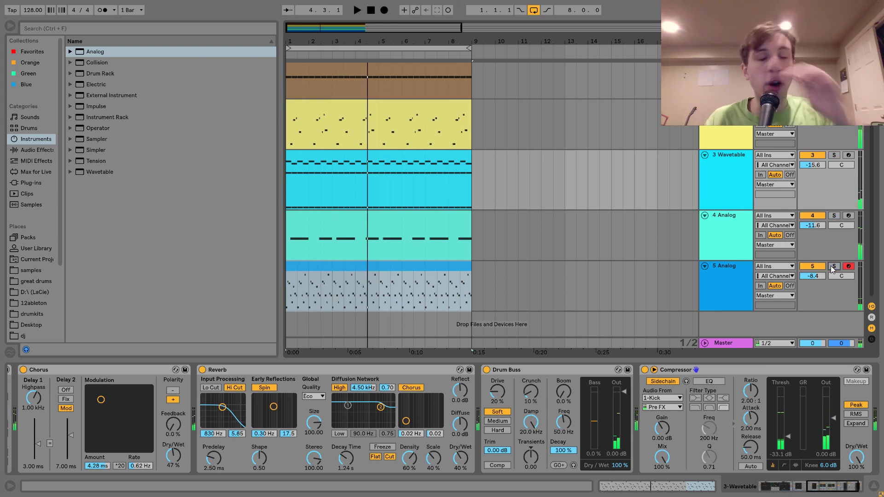
# Step: Solo the track 5 melody and turn on its Analog's unison with 36.72 detune and vibrato at 65% with a 9.9 Hz rate
pyautogui.click(716, 286)
pyautogui.click(834, 266)
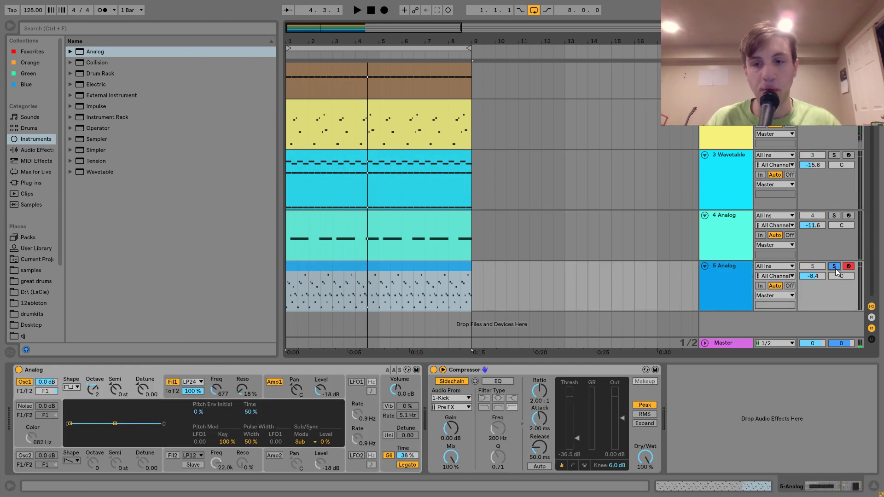
pyautogui.click(389, 436)
pyautogui.press('space')
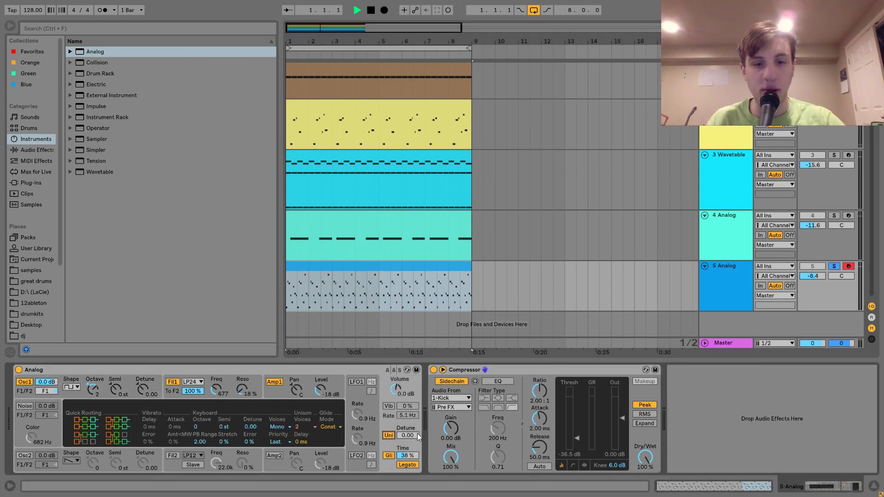
pyautogui.moveTo(414, 434); pyautogui.dragTo(408, 401)
pyautogui.click(390, 406)
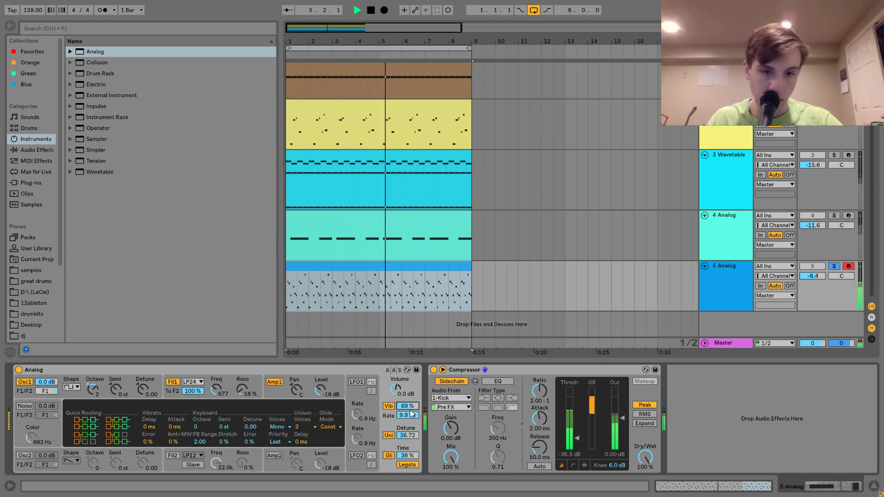
# Step: Turn on the melody synth's oscillator 2 at octave 1 and -3.1 dB, and set filter 1's frequency to 358
pyautogui.moveTo(216, 390); pyautogui.dragTo(216, 369)
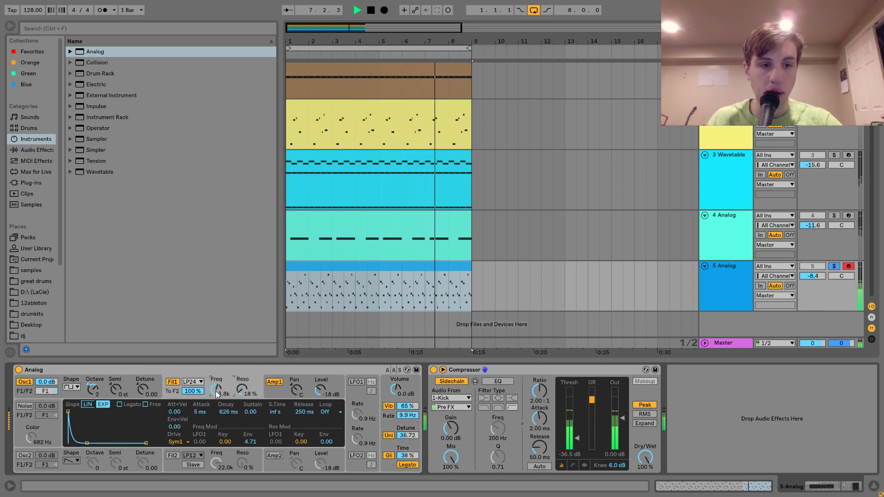
pyautogui.click(89, 469)
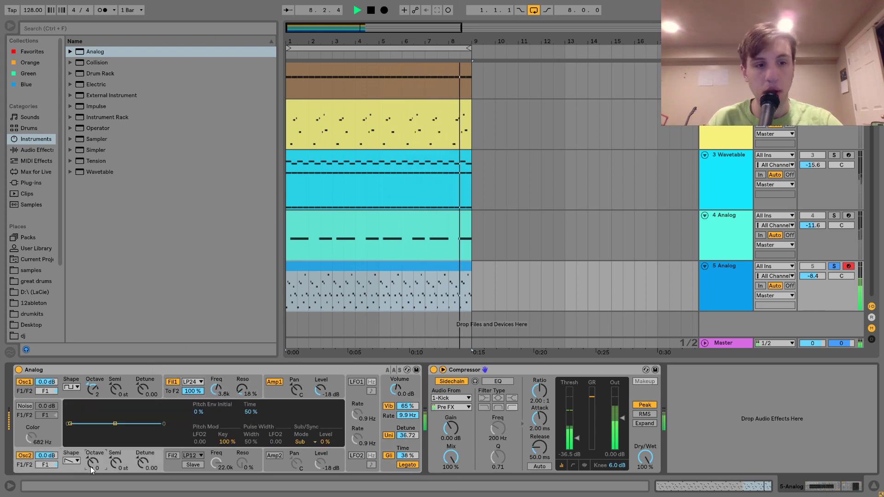
pyautogui.moveTo(91, 470); pyautogui.dragTo(48, 466)
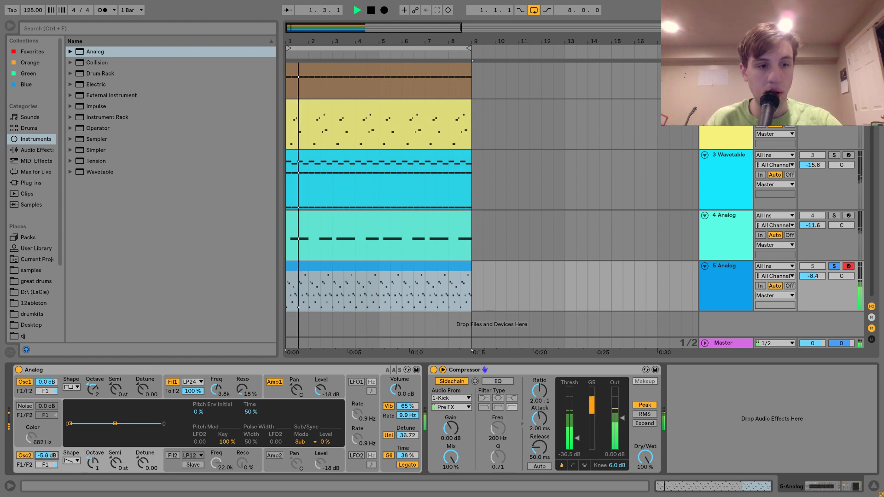
pyautogui.moveTo(212, 391); pyautogui.dragTo(212, 419)
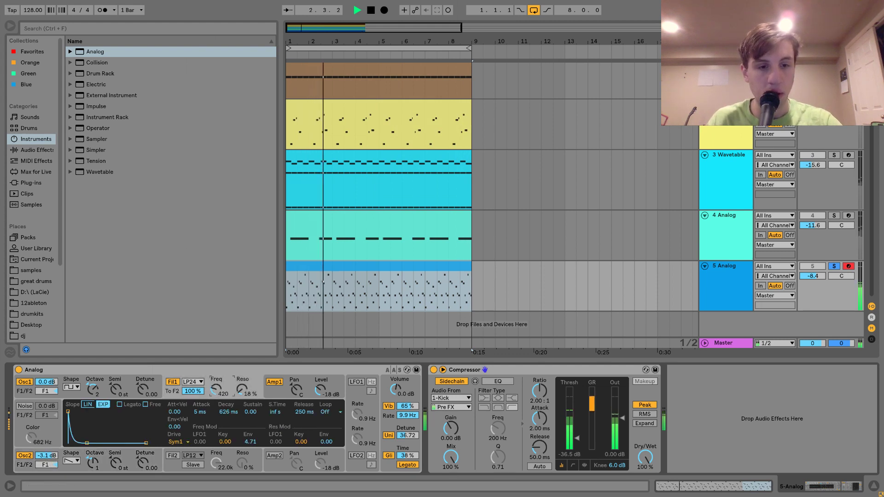
pyautogui.press('space')
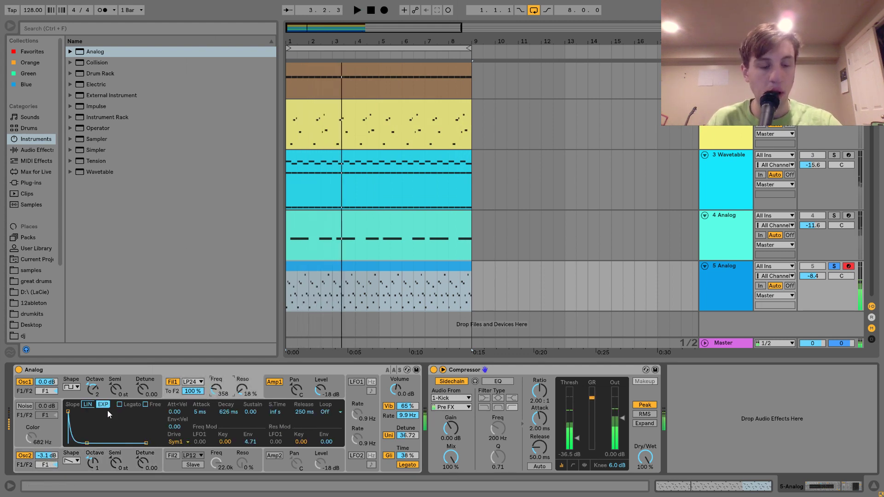
# Step: Try oscillator 2 pitch envelope amounts of -18% and -26%, then leave the initial pitch at 0% with a 32% time
pyautogui.click(65, 397)
pyautogui.moveTo(67, 457); pyautogui.dragTo(96, 447)
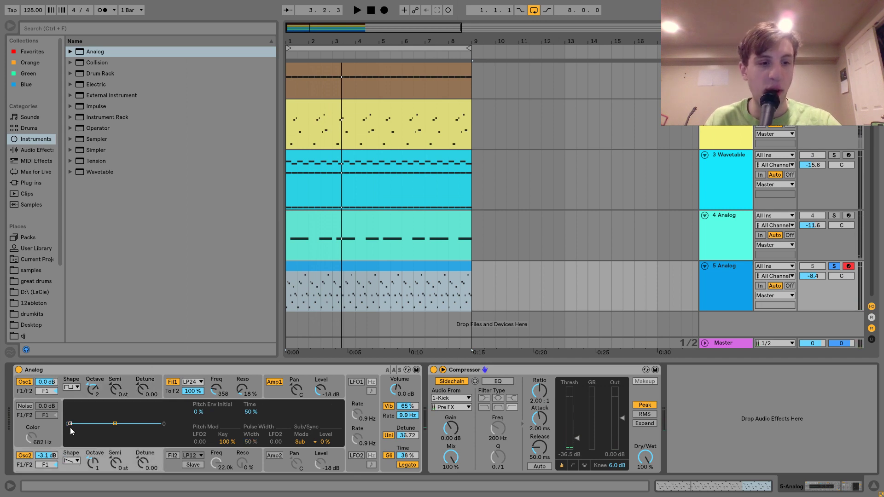
pyautogui.press('space')
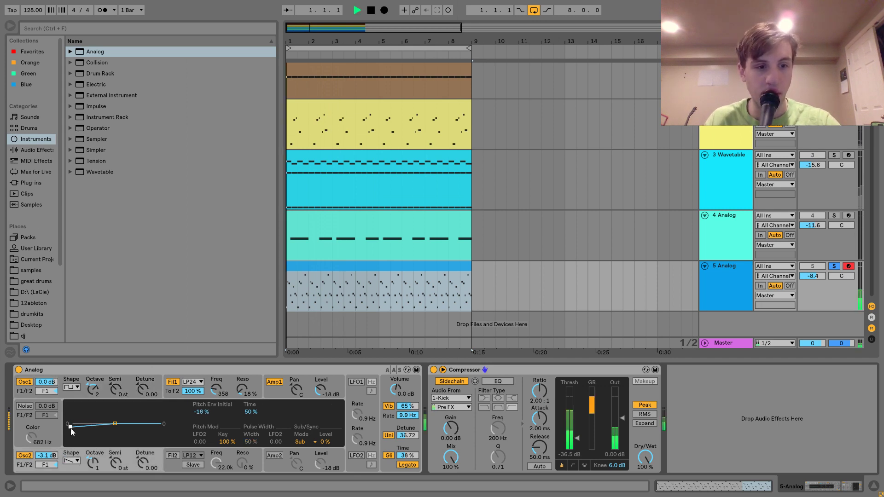
pyautogui.moveTo(115, 424); pyautogui.dragTo(100, 421)
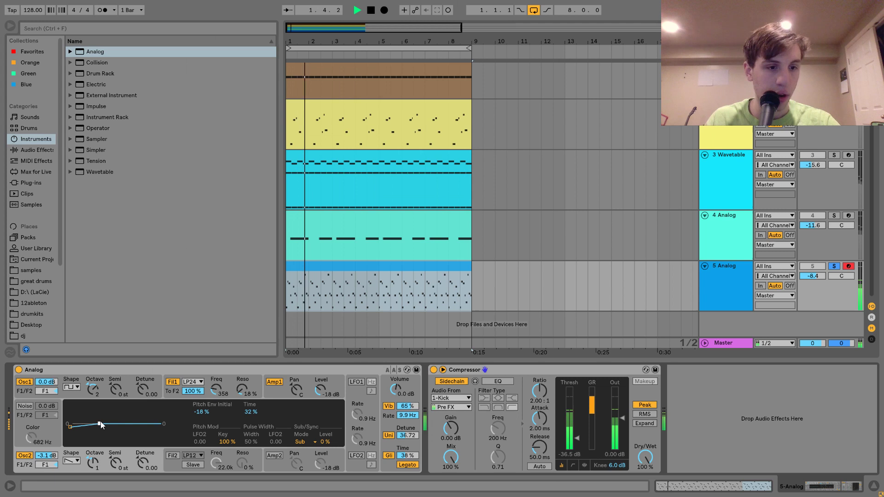
pyautogui.click(70, 428)
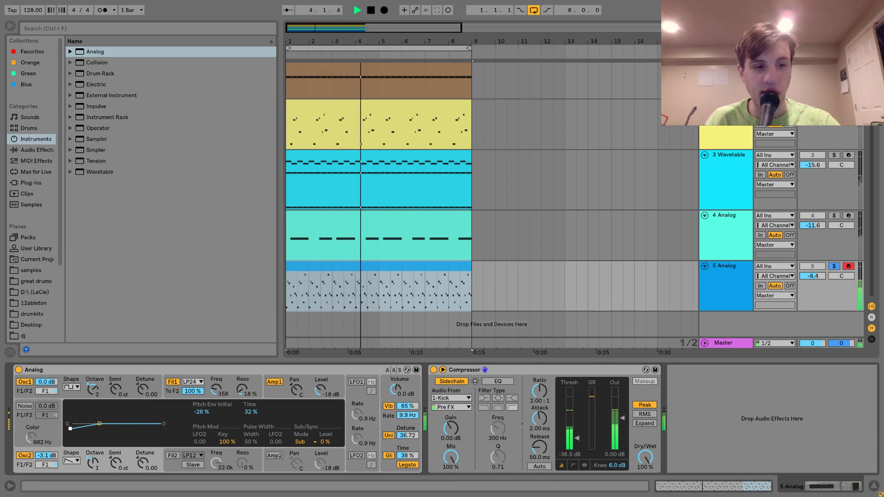
pyautogui.moveTo(70, 429); pyautogui.dragTo(69, 426)
# Step: Sweep the melody's filter 1 frequency up to 22.0k, bring it down to 211, and stop playback
pyautogui.moveTo(212, 392); pyautogui.dragTo(211, 350)
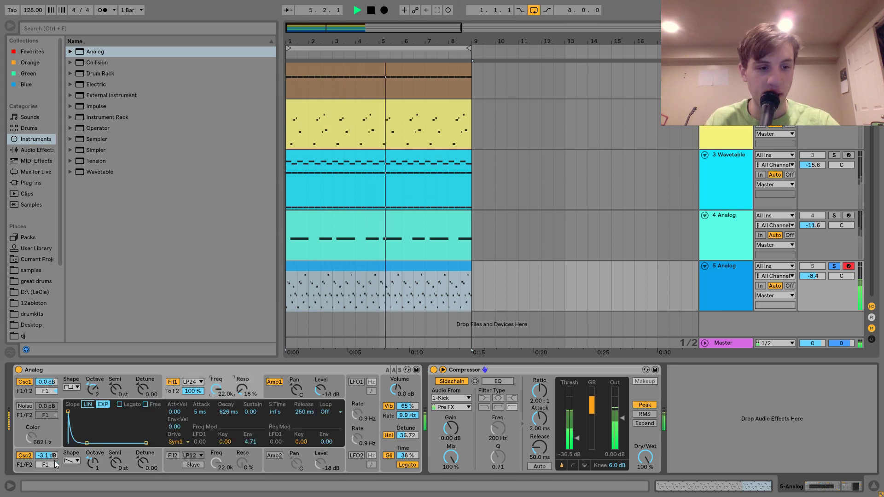
pyautogui.click(74, 468)
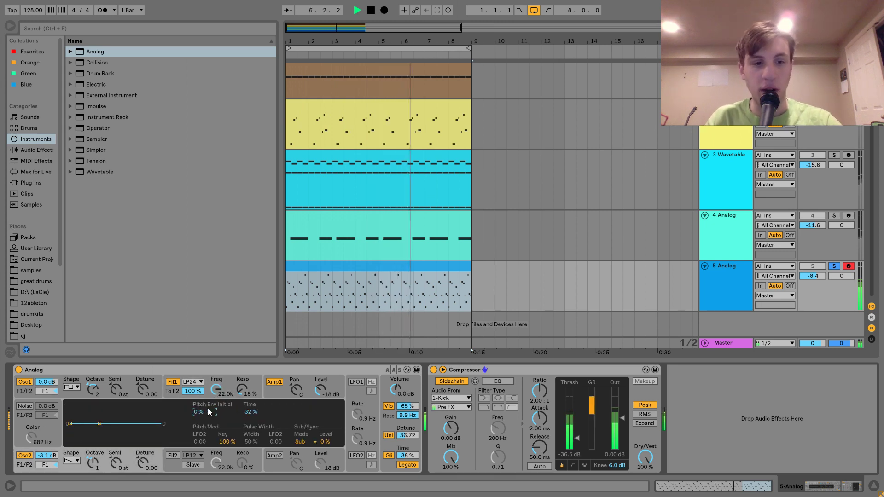
pyautogui.click(208, 408)
pyautogui.moveTo(218, 391); pyautogui.dragTo(218, 395)
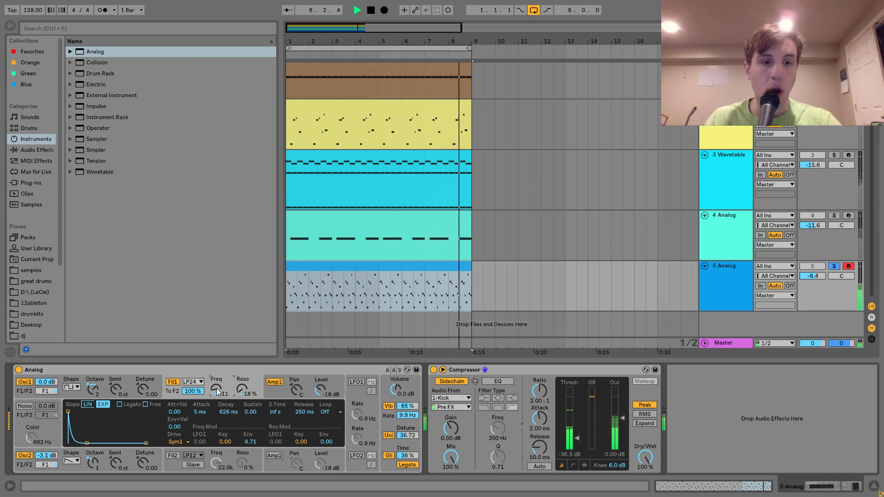
pyautogui.press('space')
# Step: Insert Drum Buss between the melody's Analog and Compressor with Drive at 20% and Crunch at 22%, and audition it
pyautogui.click(33, 150)
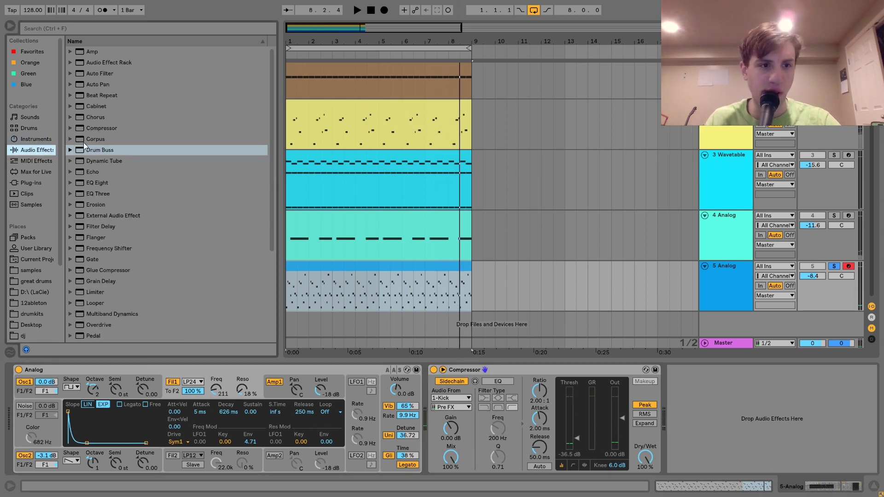
pyautogui.moveTo(84, 148); pyautogui.dragTo(479, 396)
pyautogui.press('space')
pyautogui.press('space')
# Step: Insert Saturator before the melody's Drum Buss with 5.14 dB Drive and the Analog Clip curve, and play the loop
pyautogui.scroll(-4, 176, 278)
pyautogui.click(88, 271)
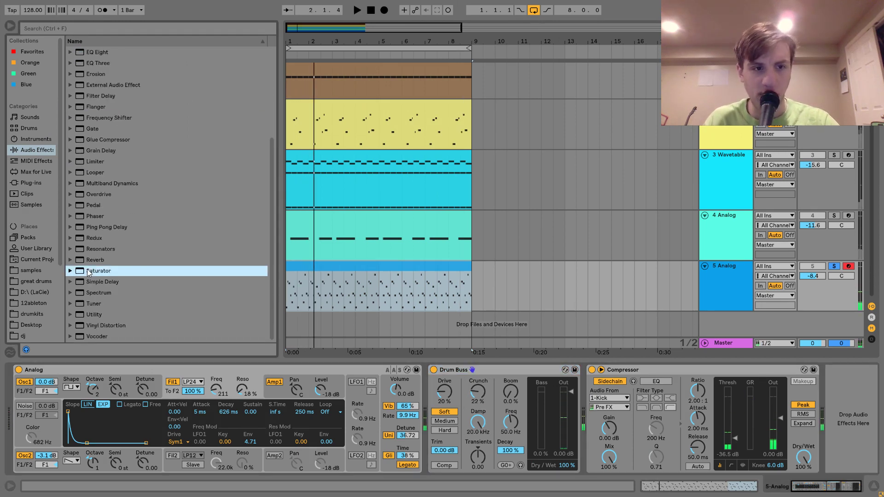
pyautogui.moveTo(87, 271); pyautogui.dragTo(457, 444)
pyautogui.press('space')
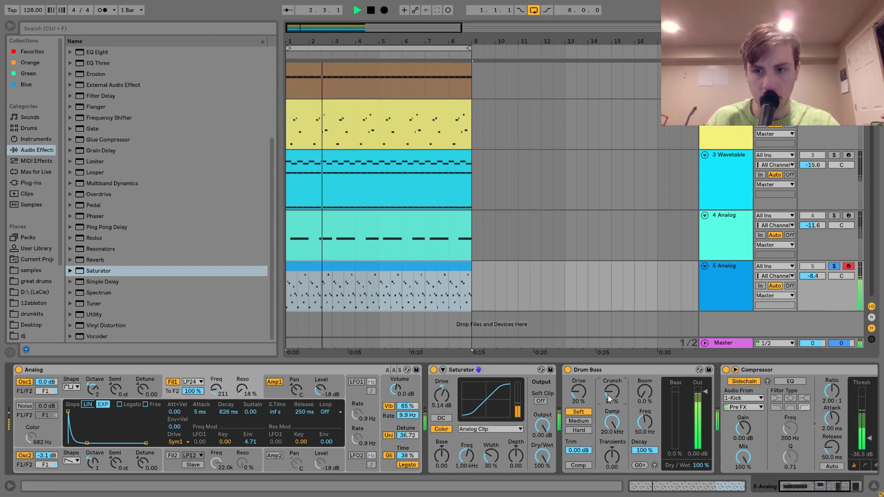
# Step: Unsolo the melody track, then lower its filter 1 frequency to 181 and its track volume to -14.4 dB
pyautogui.click(835, 266)
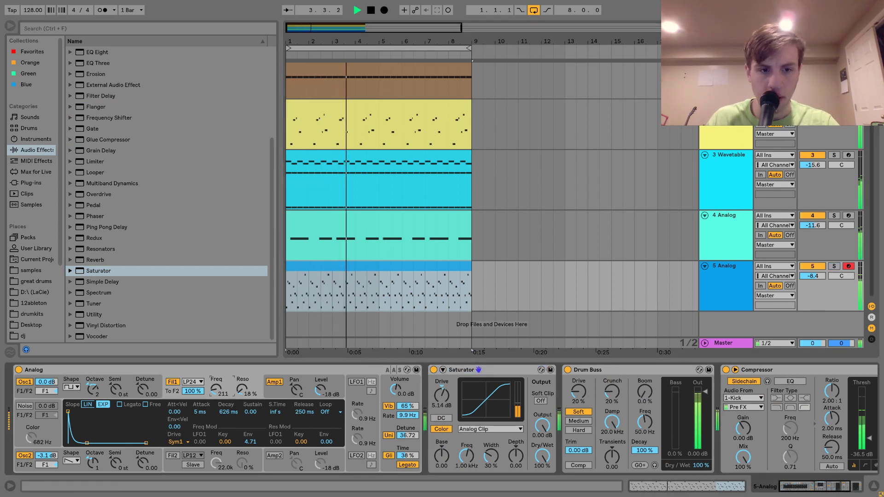
pyautogui.moveTo(216, 392); pyautogui.dragTo(217, 393)
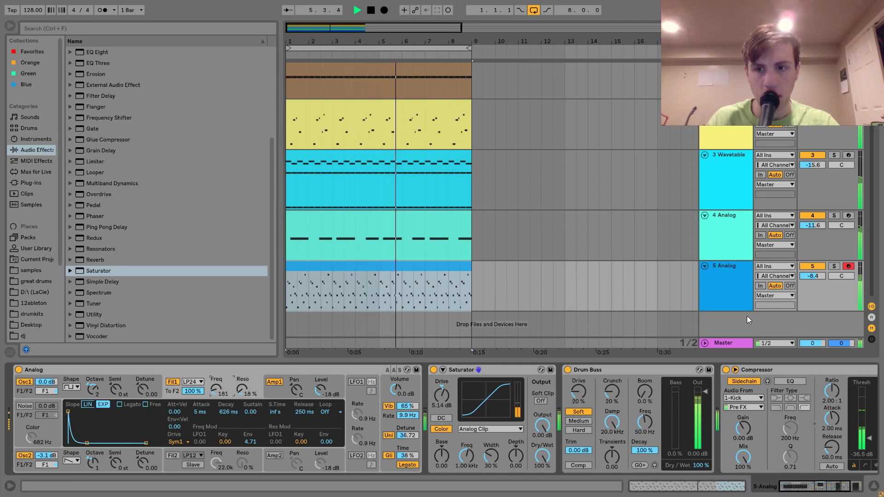
pyautogui.moveTo(812, 275); pyautogui.dragTo(813, 295)
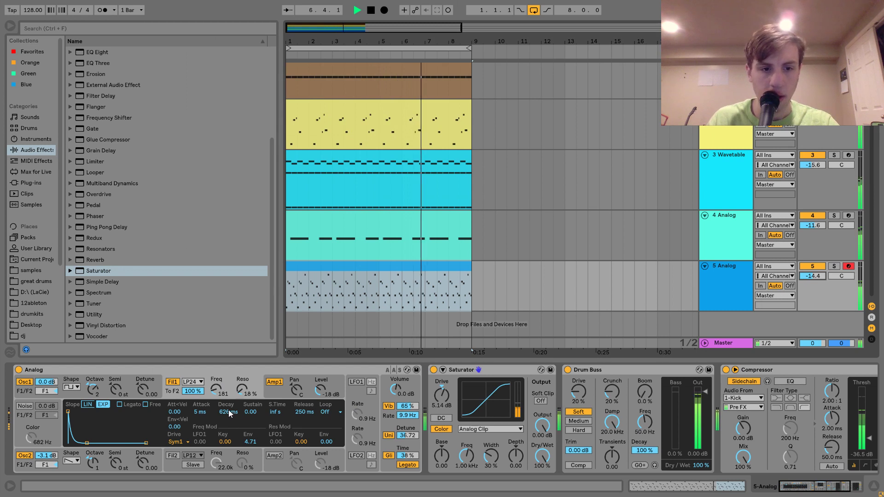
# Step: Shorten the melody's filter envelope decay to 234 ms, set filter 1's frequency to 223 and the track volume to -13.6 dB
pyautogui.moveTo(228, 412); pyautogui.dragTo(228, 429)
pyautogui.moveTo(216, 391)
pyautogui.mouseDown()
pyautogui.moveTo(216, 364)
pyautogui.moveTo(216, 405)
pyautogui.moveTo(216, 386)
pyautogui.mouseUp()
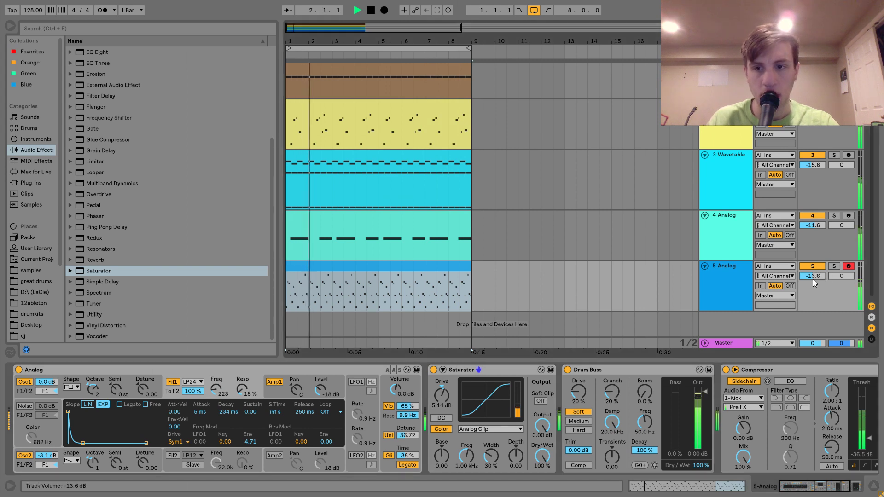
pyautogui.moveTo(813, 279); pyautogui.dragTo(813, 275)
# Step: Set the melody synth's glide time to 29%, then solo its track and stop playback
pyautogui.click(720, 282)
pyautogui.moveTo(402, 456); pyautogui.dragTo(402, 462)
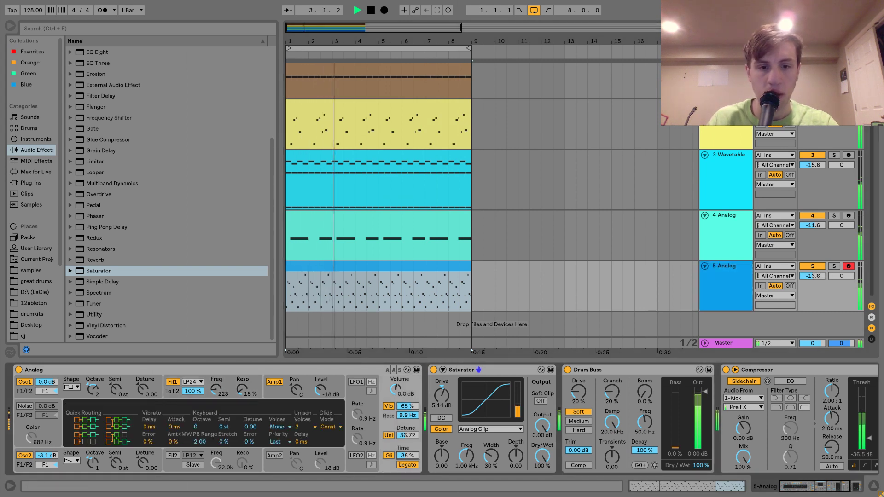
pyautogui.click(835, 266)
pyautogui.press('space')
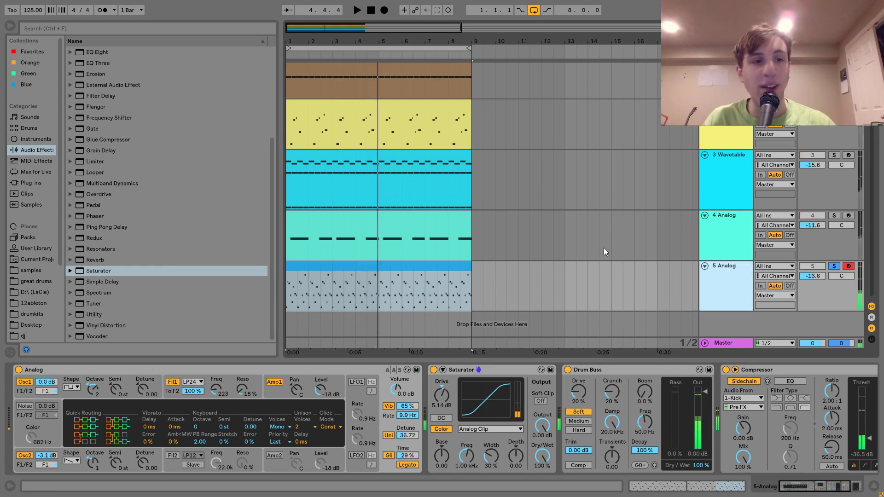
# Step: Insert Reverb directly after the melody's Analog with a 1.34 s decay time and 32% Dry/Wet, and audition it
pyautogui.moveTo(94, 264)
pyautogui.mouseDown()
pyautogui.moveTo(332, 391)
pyautogui.moveTo(425, 419)
pyautogui.mouseUp()
pyautogui.press('space')
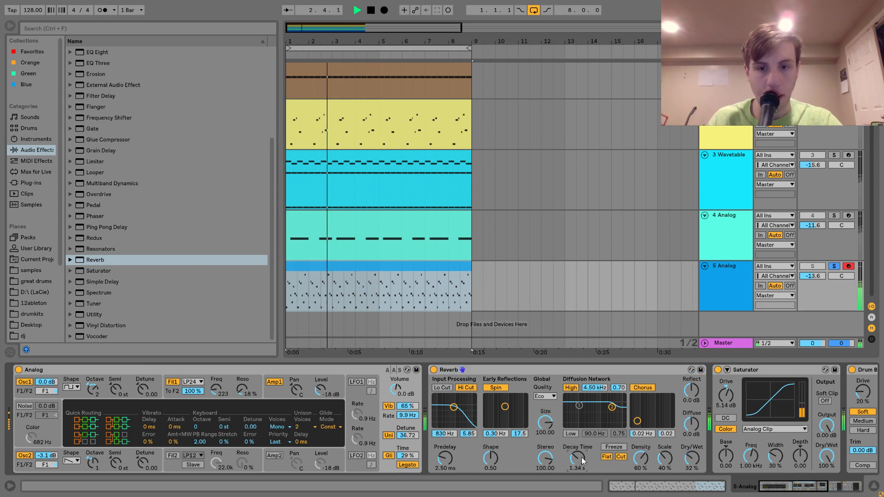
pyautogui.press('space')
# Step: Insert Echo between the melody's Analog and Reverb with 80% feedback, a 12.3 kHz low-pass and 34% Dry/Wet
pyautogui.scroll(3, 140, 154)
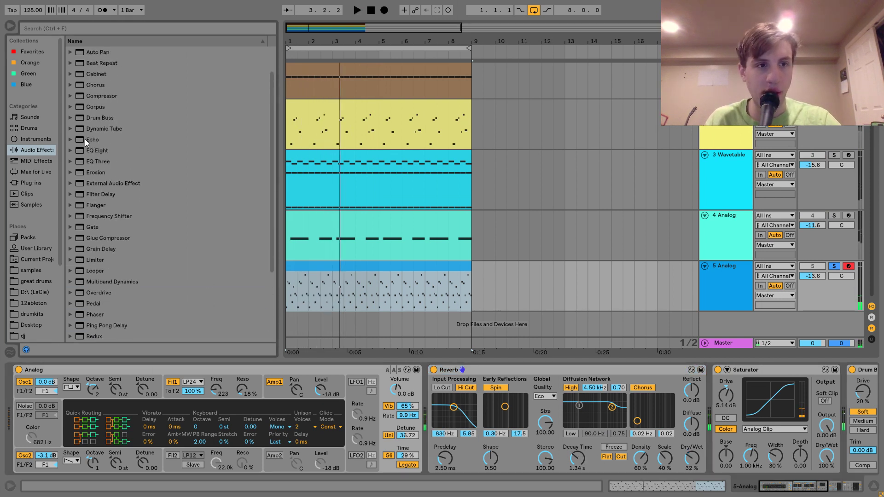
pyautogui.moveTo(85, 139)
pyautogui.mouseDown()
pyautogui.moveTo(378, 388)
pyautogui.moveTo(432, 418)
pyautogui.mouseUp()
pyautogui.press('space')
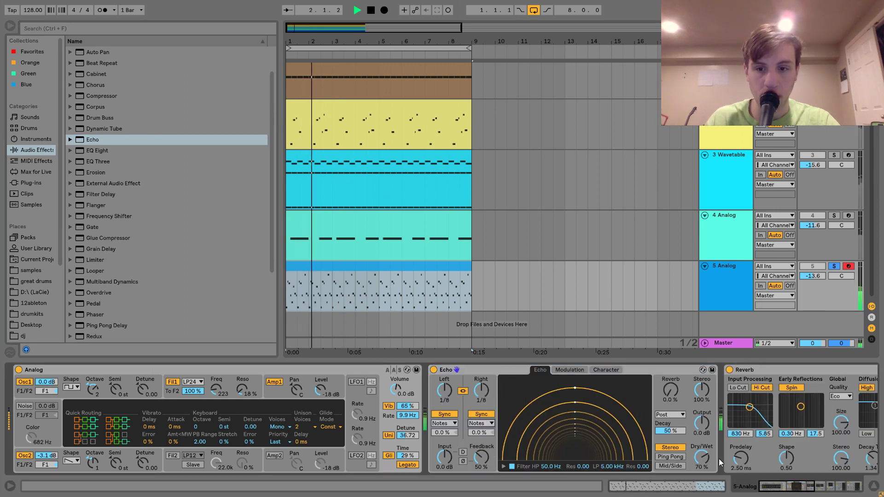
pyautogui.moveTo(702, 458); pyautogui.dragTo(702, 466)
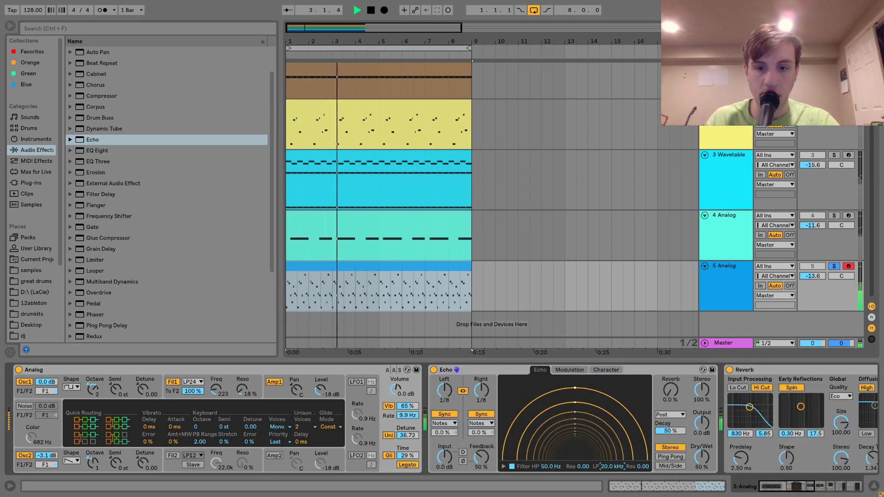
pyautogui.moveTo(608, 467); pyautogui.dragTo(608, 453)
pyautogui.moveTo(482, 457); pyautogui.dragTo(482, 444)
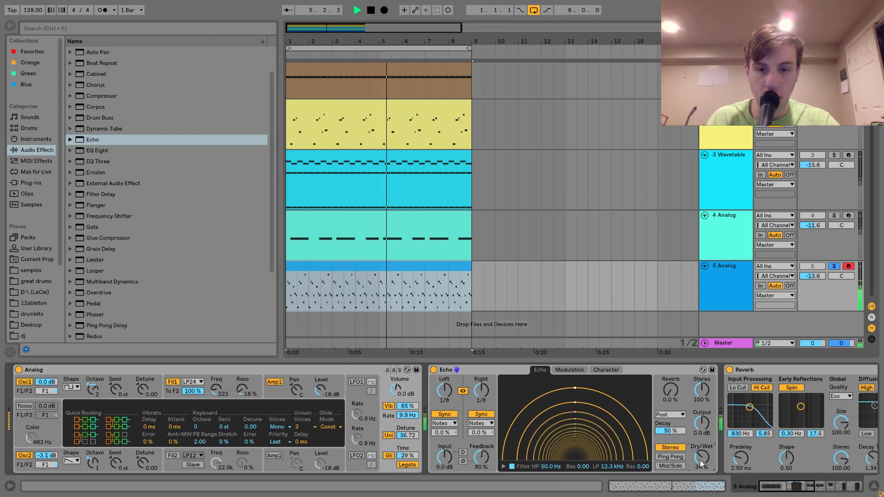
# Step: Set both Echo delay times to dotted 1/4 and lower its Dry/Wet to 21%
pyautogui.click(477, 424)
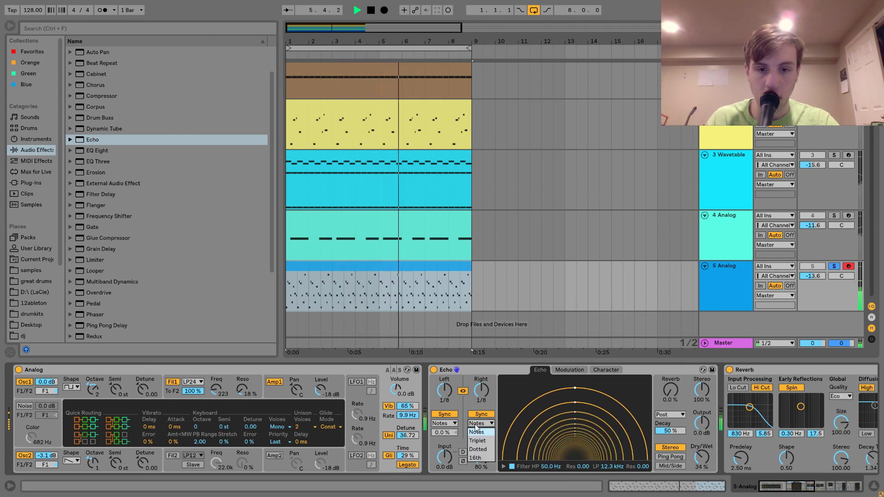
pyautogui.click(479, 449)
pyautogui.scroll(-1, 481, 392)
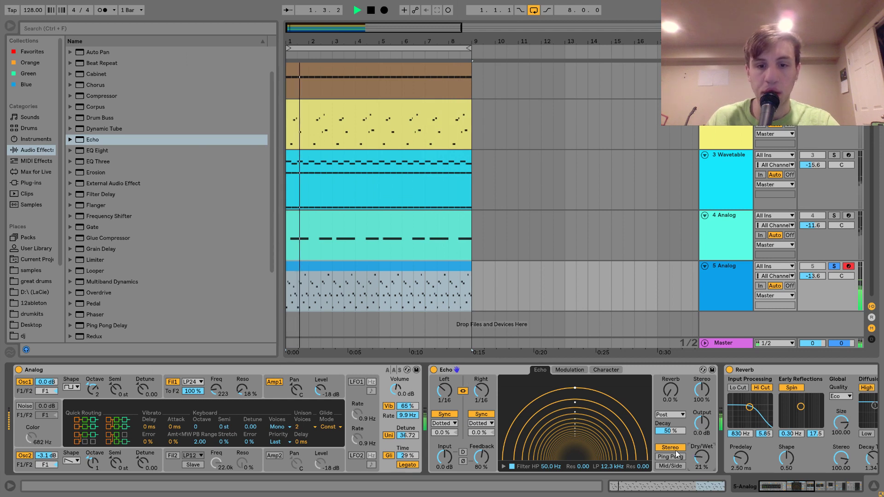
pyautogui.scroll(2, 480, 394)
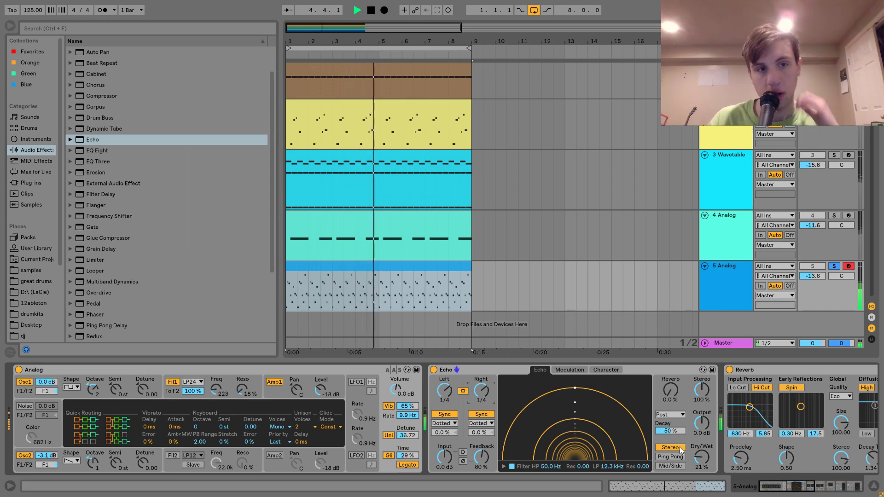
# Step: Insert Chorus between the melody's Analog and Echo with 37% Dry/Wet, audition it, and unsolo the melody track
pyautogui.click(89, 86)
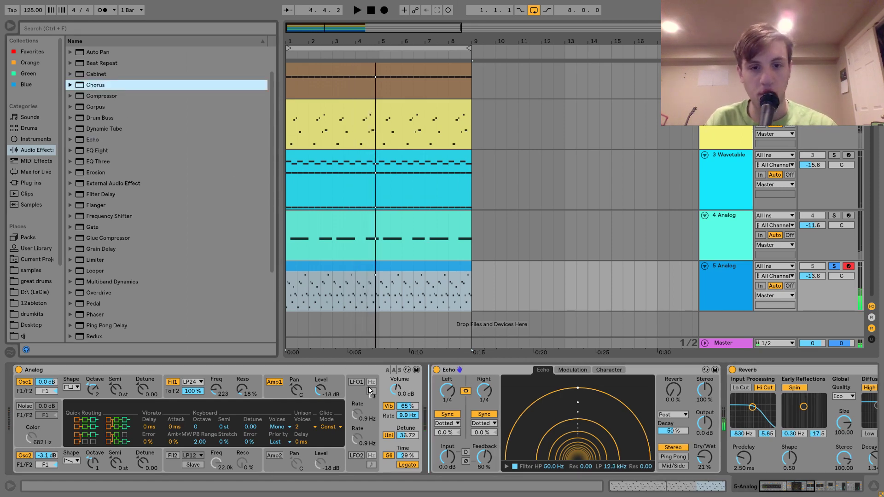
pyautogui.moveTo(426, 411); pyautogui.dragTo(427, 410)
pyautogui.press('space')
pyautogui.moveTo(584, 455); pyautogui.dragTo(584, 467)
pyautogui.scroll(-3, 523, 448)
pyautogui.scroll(-3, 523, 445)
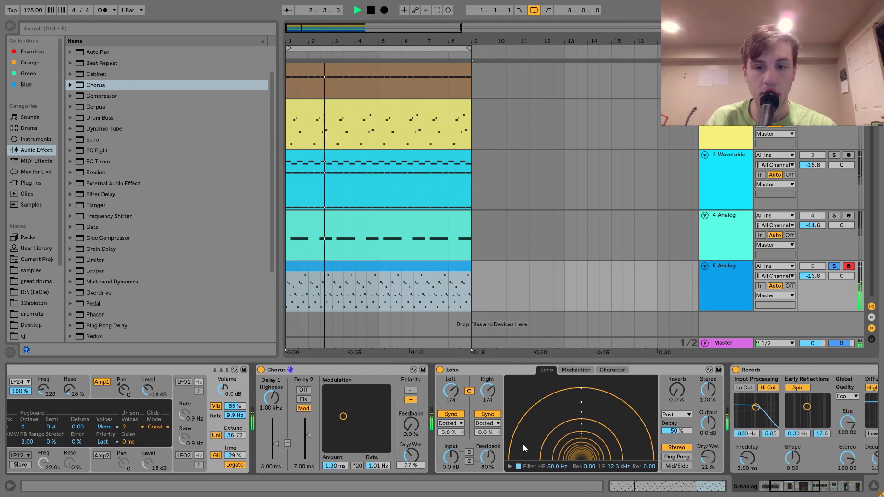
pyautogui.click(834, 267)
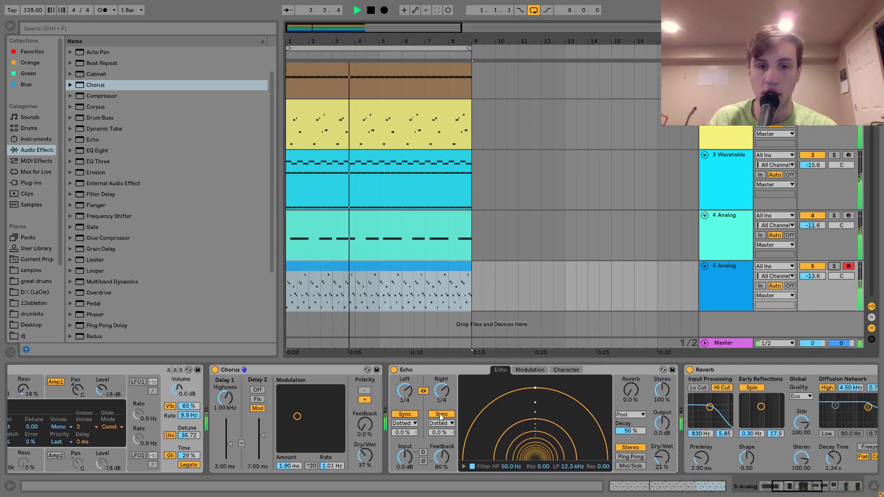
# Step: Set the melody synth's first filter cutoff to 306 Hz and its track volume to -13.0 dB while auditioning the loop
pyautogui.scroll(5, 440, 418)
pyautogui.moveTo(216, 389); pyautogui.dragTo(216, 388)
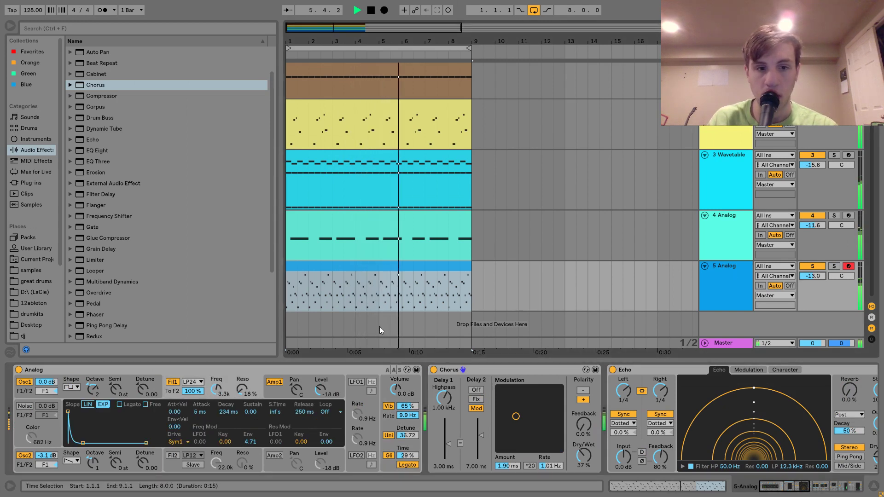
pyautogui.moveTo(216, 389); pyautogui.dragTo(242, 386)
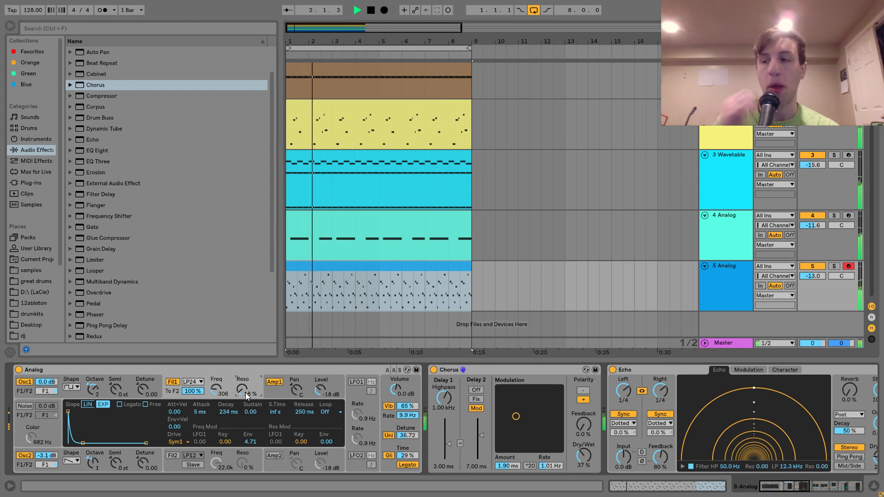
pyautogui.press('space')
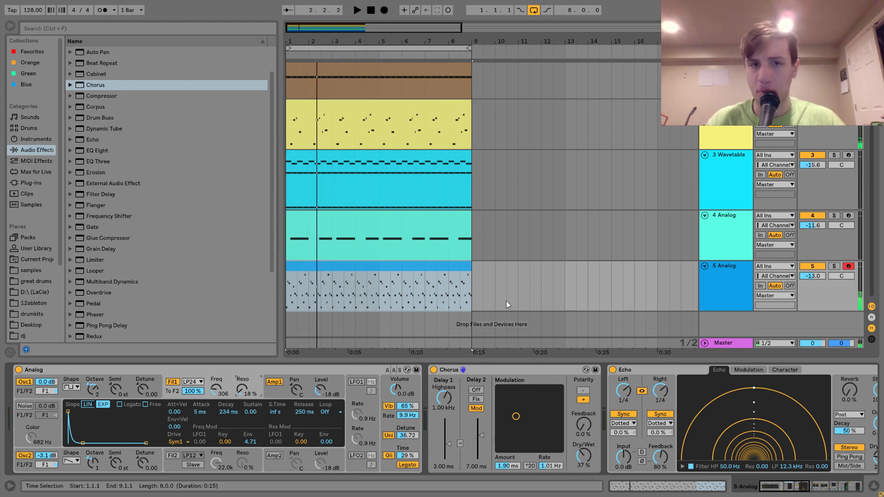
# Step: Insert a new MIDI track directly below the kick track
pyautogui.scroll(1, 529, 296)
pyautogui.click(726, 73)
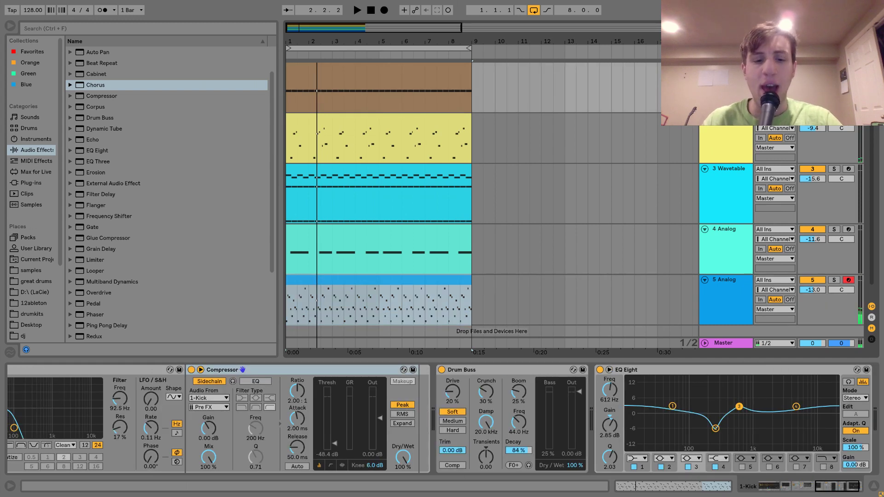
pyautogui.hotkey('ctrl', 'shift', 't')
pyautogui.scroll(-4, 16, 282)
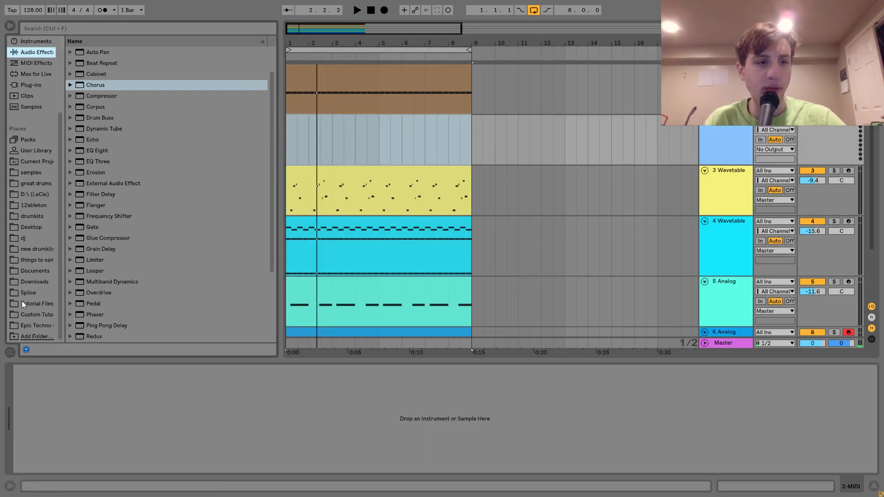
# Step: Audition the drum samples in the Epic Techno folder and load Hihat 1.wav onto the new MIDI track
pyautogui.click(28, 325)
pyautogui.click(90, 84)
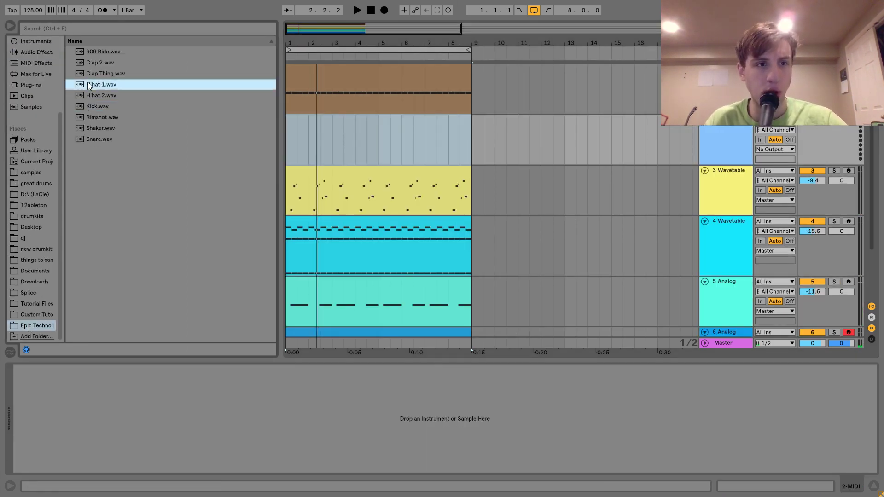
pyautogui.press('Down')
pyautogui.press('Down')
pyautogui.press('Down')
pyautogui.press('Down')
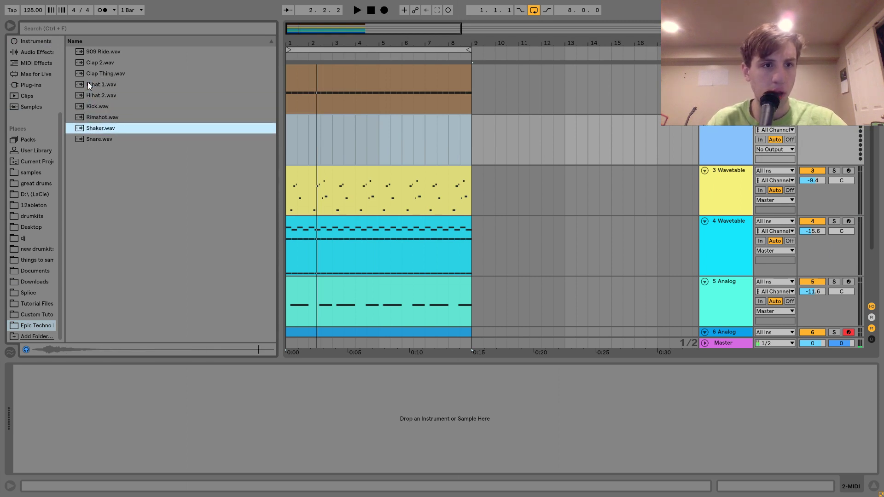
pyautogui.press('Up')
pyautogui.press('Up')
pyautogui.press('Up')
pyautogui.press('Up')
pyautogui.press('Down')
pyautogui.press('Up')
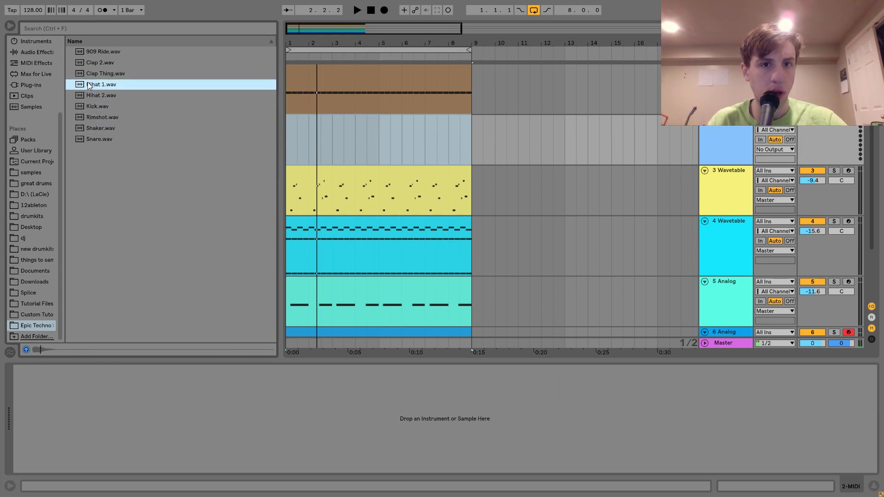
pyautogui.press('Down')
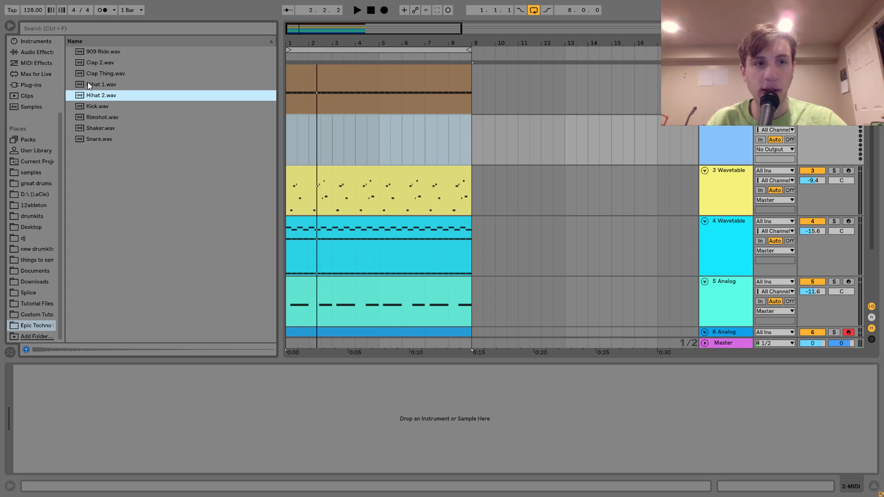
pyautogui.press('Up')
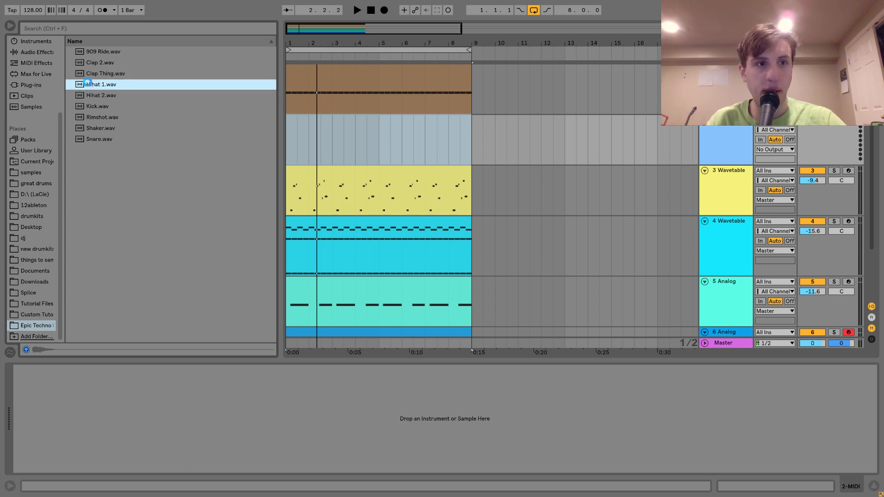
pyautogui.doubleClick(87, 84)
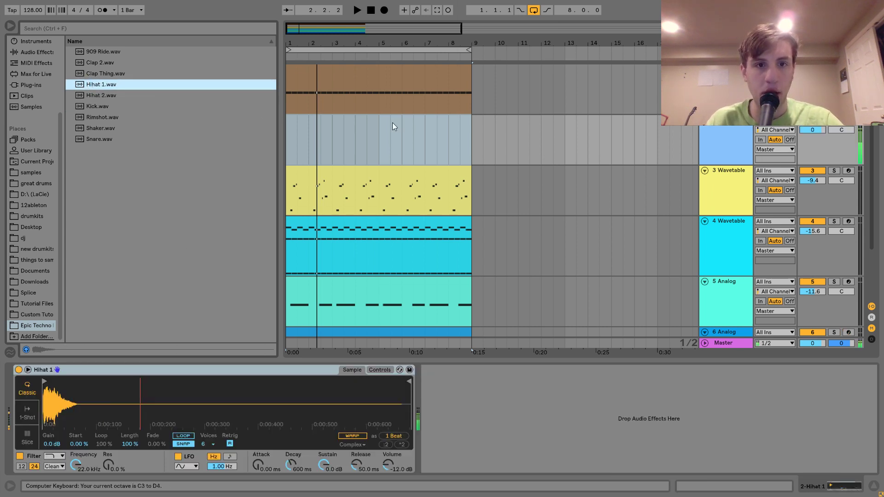
# Step: Create a four-bar MIDI clip at bar 1 of the hi-hat track and fill it with continuous 1/16 notes on C3
pyautogui.moveTo(389, 125); pyautogui.dragTo(255, 145)
pyautogui.hotkey('ctrl', 'shift', 'm')
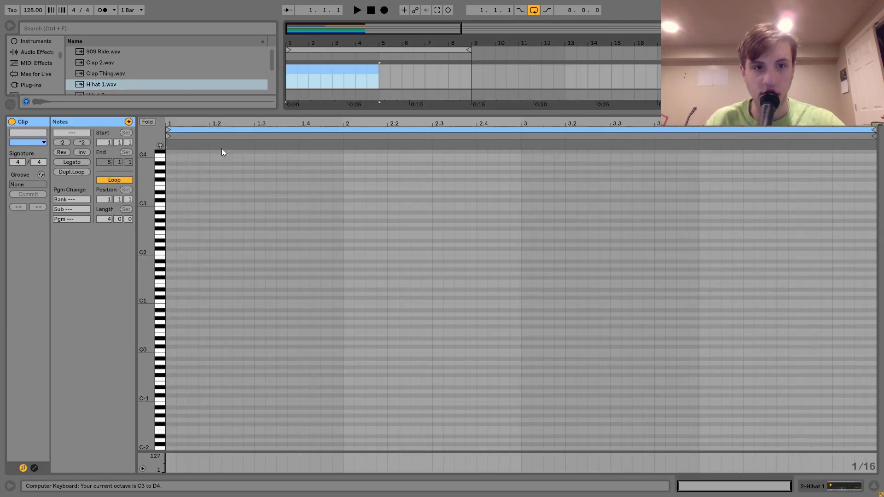
pyautogui.doubleClick(170, 206)
pyautogui.hotkey('ctrl', 'd')
pyautogui.hotkey('ctrl', 'd')
pyautogui.hotkey('ctrl', 'd')
pyautogui.hotkey('ctrl', 'd')
pyautogui.hotkey('ctrl', 'd')
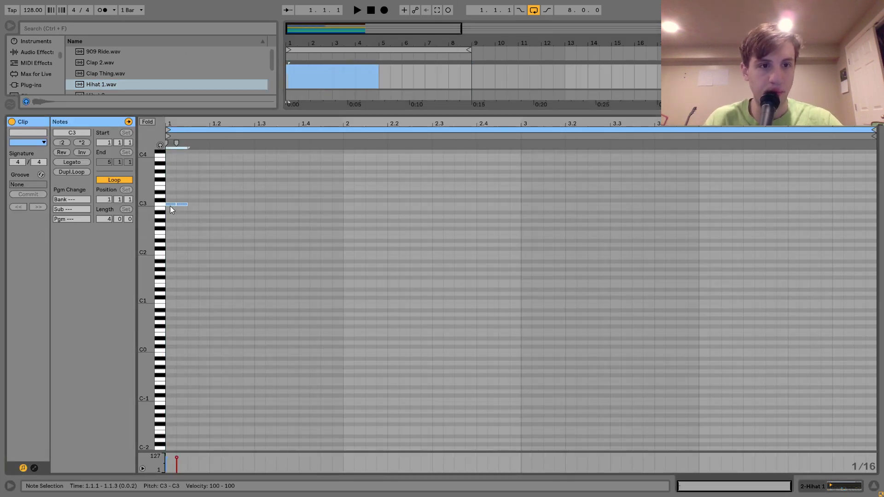
pyautogui.hotkey('ctrl', 'd')
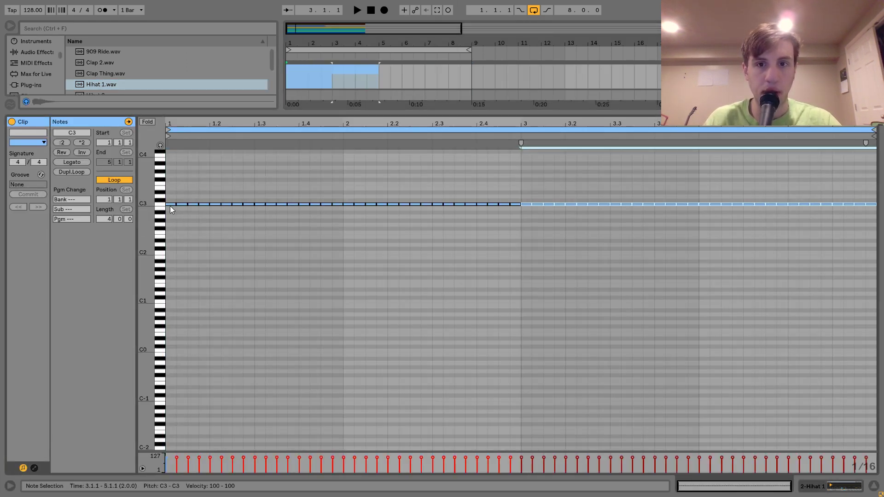
# Step: Set the hi-hat track's volume to -7.4 dB during playback and extend its pattern to bar 9
pyautogui.press('space')
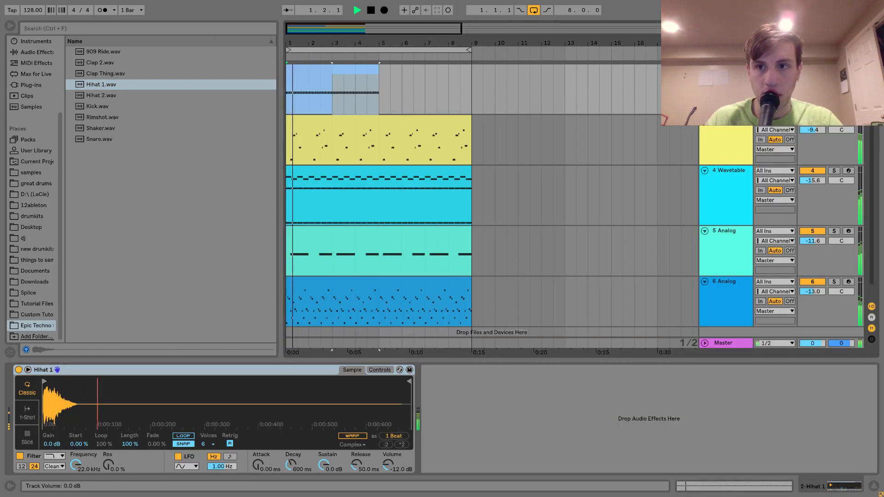
pyautogui.scroll(2, 576, 119)
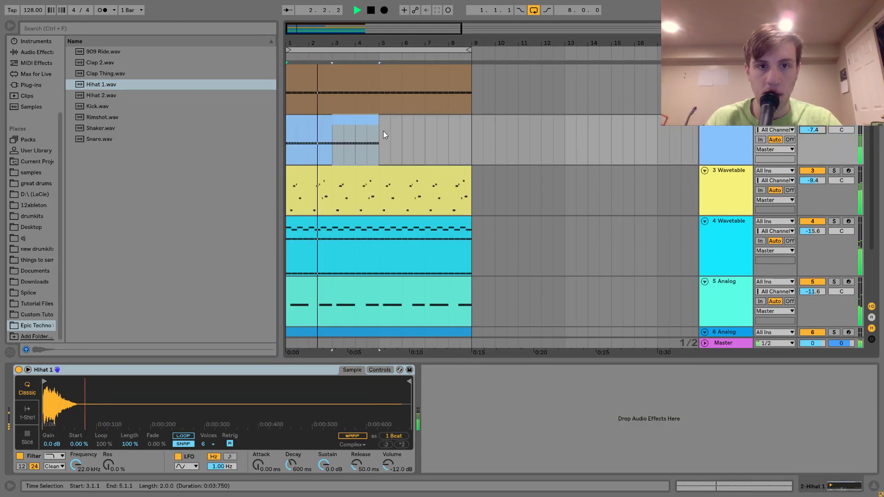
pyautogui.moveTo(380, 133); pyautogui.dragTo(473, 134)
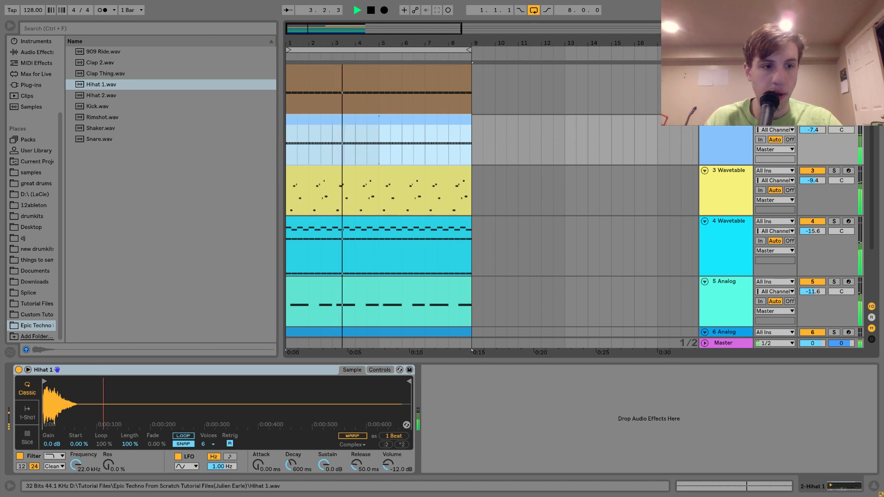
# Step: Move the Hihat 1 sample's start point past its initial transient, then solo the hi-hat track and stop playback
pyautogui.moveTo(48, 396); pyautogui.dragTo(48, 442)
pyautogui.moveTo(46, 382); pyautogui.dragTo(58, 382)
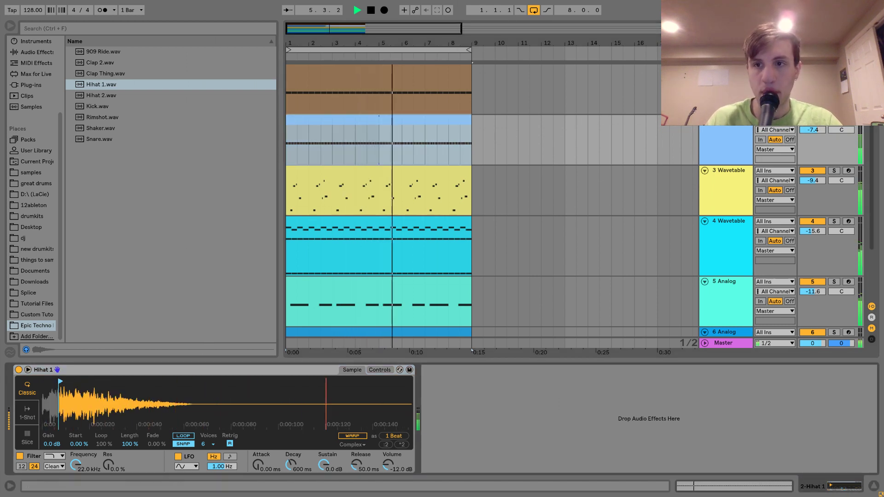
pyautogui.click(834, 120)
pyautogui.click(748, 133)
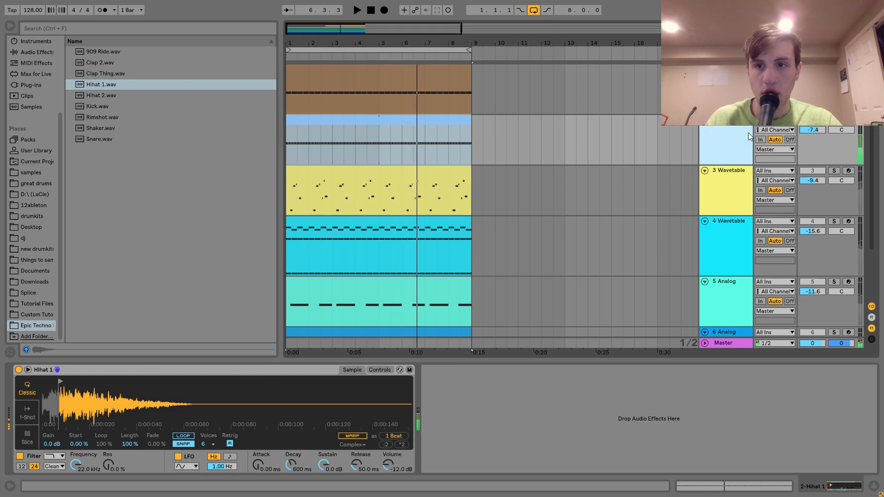
pyautogui.press('space')
pyautogui.hscroll(-2, 333, 260)
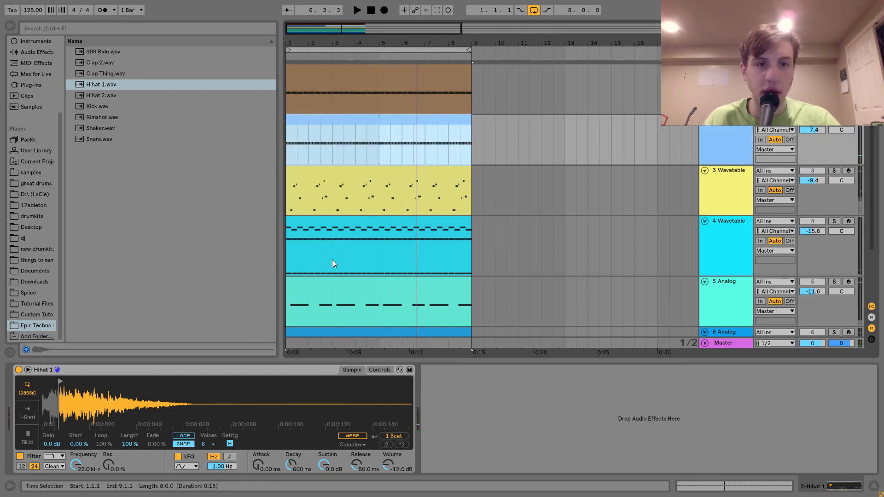
pyautogui.moveTo(111, 405); pyautogui.dragTo(111, 424)
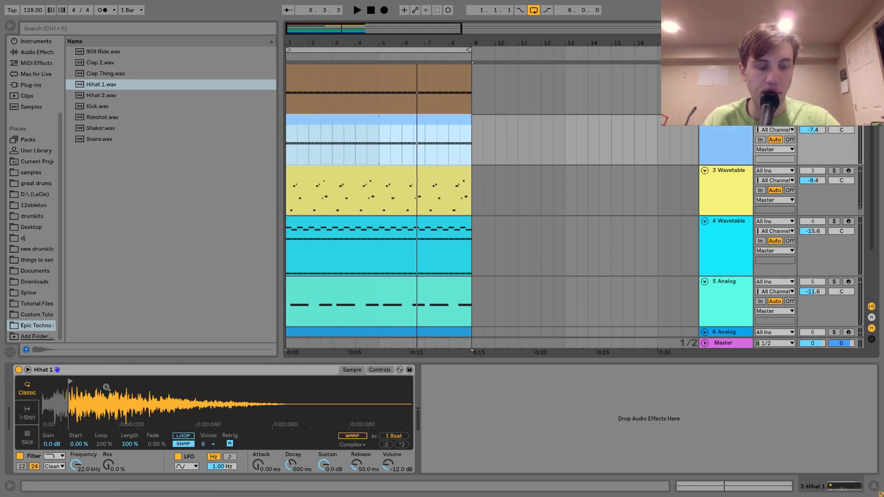
# Step: Set the hi-hat sampler's filter to high-pass at 433 Hz and unsolo the hi-hat track
pyautogui.click(51, 457)
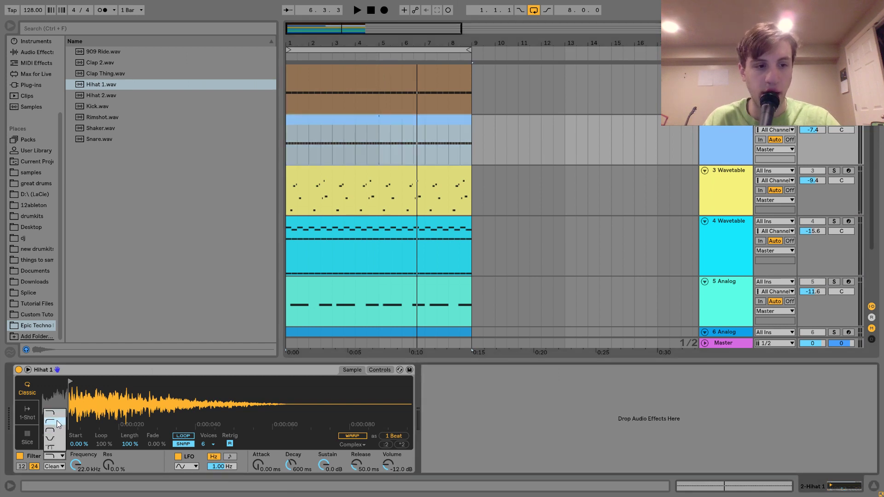
pyautogui.click(56, 421)
pyautogui.press('space')
pyautogui.moveTo(76, 465); pyautogui.dragTo(76, 494)
pyautogui.click(834, 120)
pyautogui.press('space')
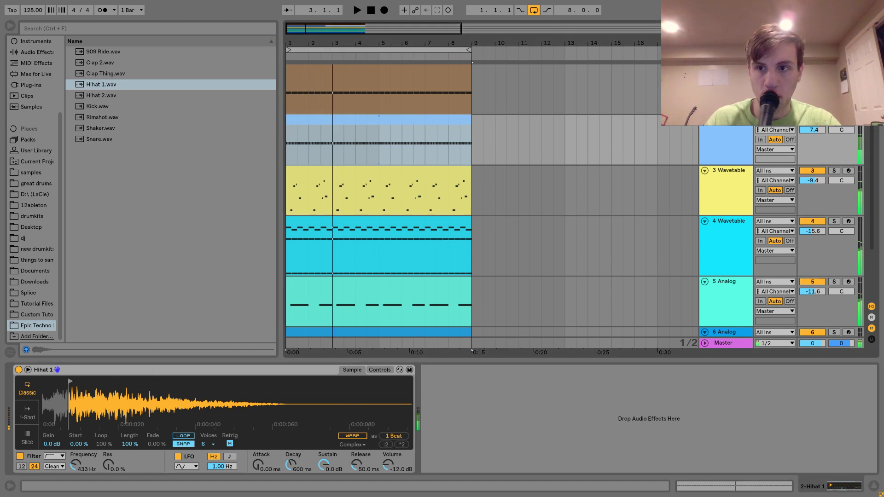
# Step: Play the full loop and lower the hi-hat track's volume to -8.1 dB
pyautogui.press('space')
pyautogui.click(740, 140)
pyautogui.click(813, 130)
pyautogui.moveTo(813, 130); pyautogui.dragTo(813, 134)
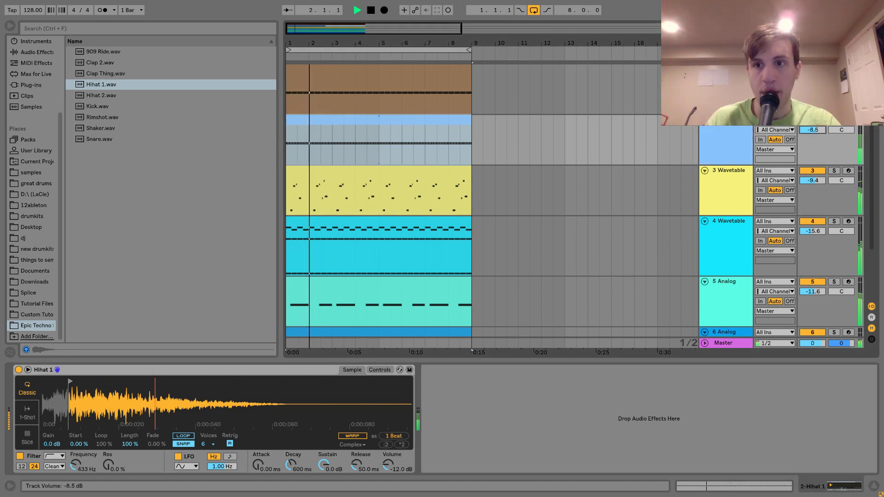
# Step: Insert Dynamic Tube after the hi-hat sampler with 2.14 dB output, 15.0 dB drive and 0.19 tone
pyautogui.click(24, 51)
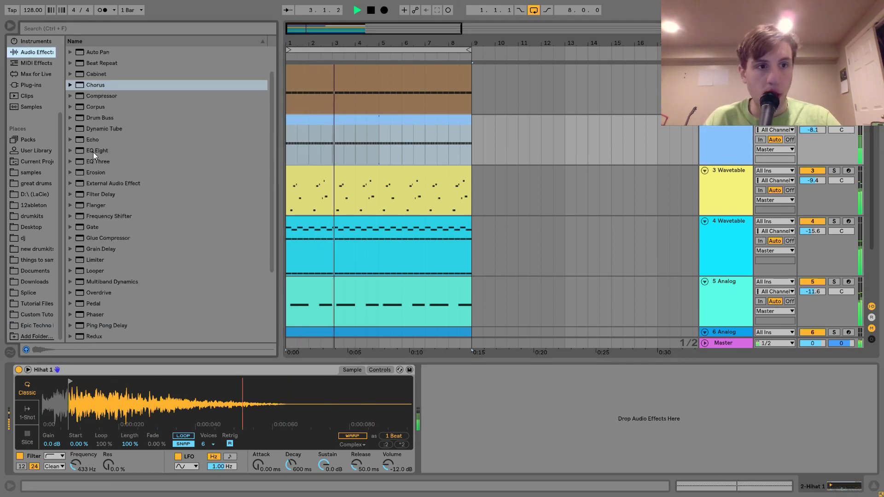
pyautogui.doubleClick(101, 106)
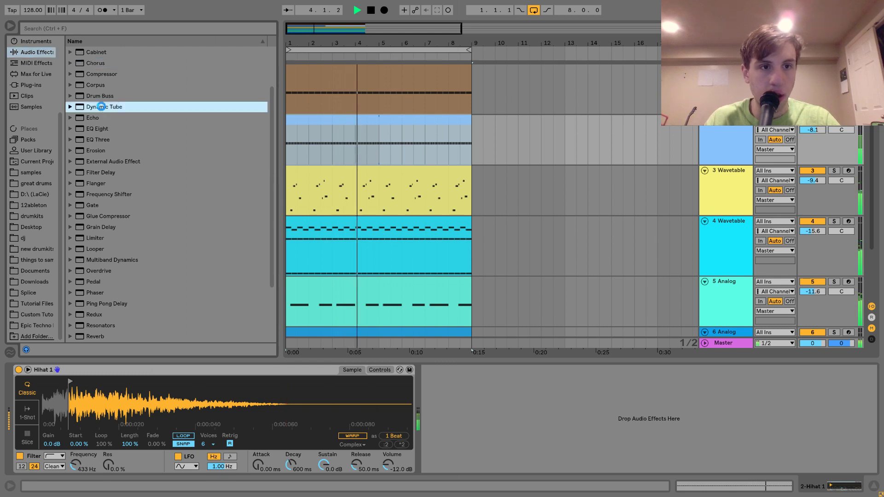
pyautogui.moveTo(436, 457); pyautogui.dragTo(436, 419)
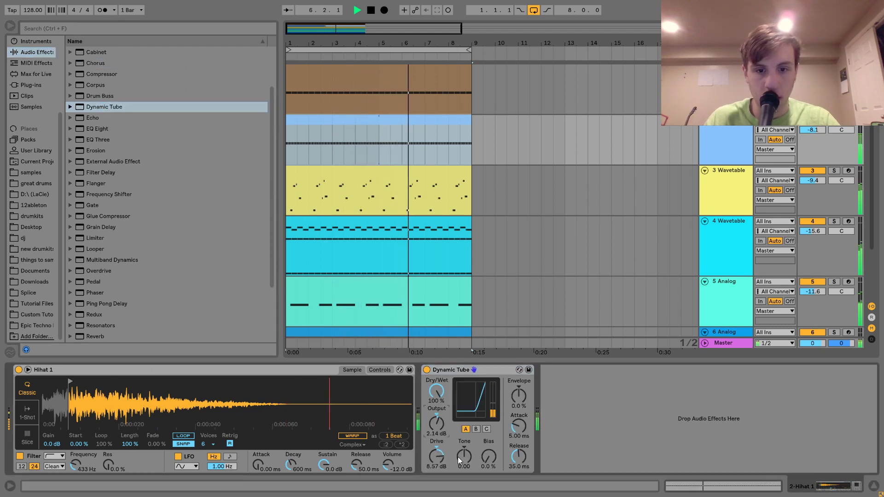
pyautogui.moveTo(464, 456); pyautogui.dragTo(464, 493)
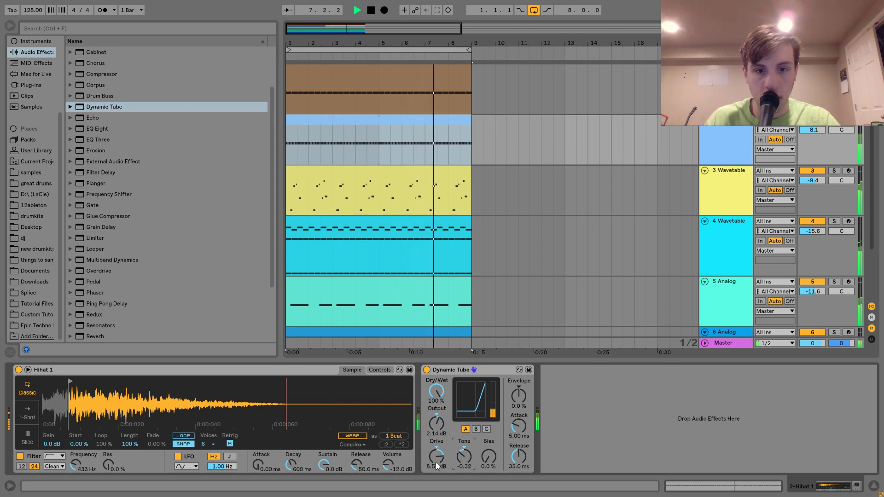
pyautogui.moveTo(436, 456); pyautogui.dragTo(464, 449)
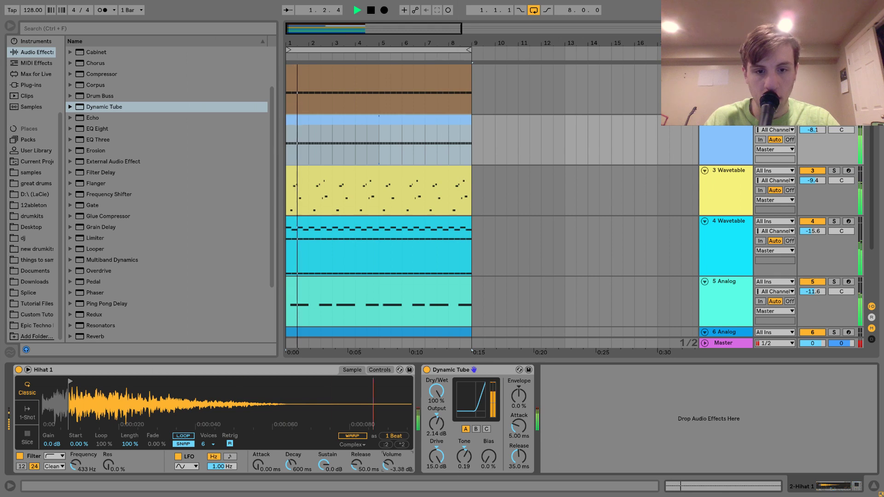
# Step: Balance the hi-hat by setting its sampler volume to -3.94 dB and its track volume to -14.5 dB, auditioning the loop
pyautogui.moveTo(388, 465); pyautogui.dragTo(389, 467)
pyautogui.moveTo(810, 131)
pyautogui.mouseDown()
pyautogui.moveTo(810, 140)
pyautogui.moveTo(806, 129)
pyautogui.mouseUp()
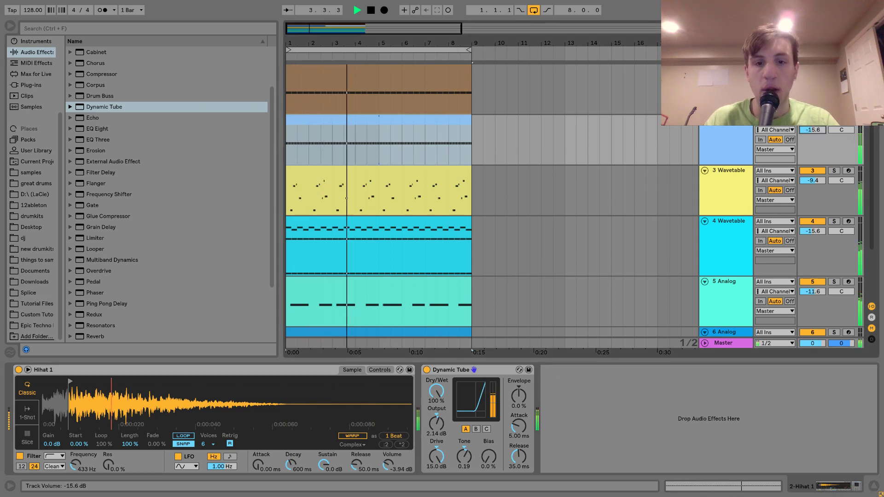
pyautogui.scroll(-1, 807, 131)
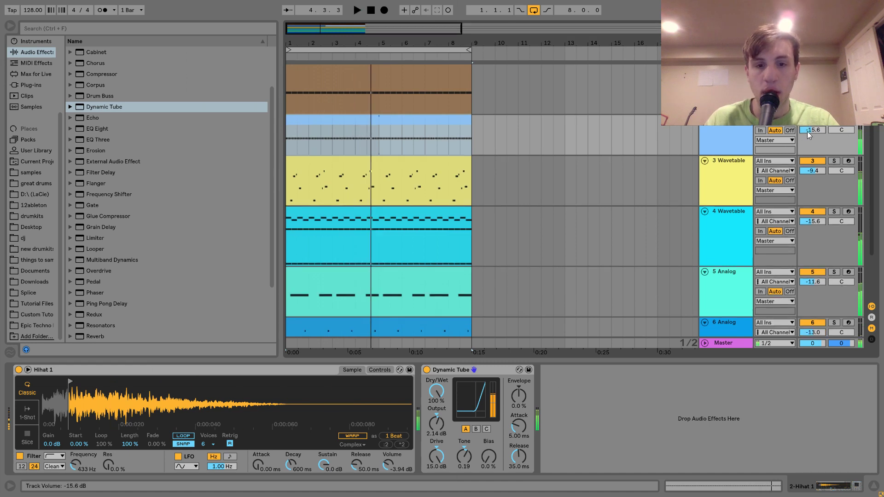
pyautogui.moveTo(808, 132); pyautogui.dragTo(814, 131)
pyautogui.press('space')
pyautogui.press('space')
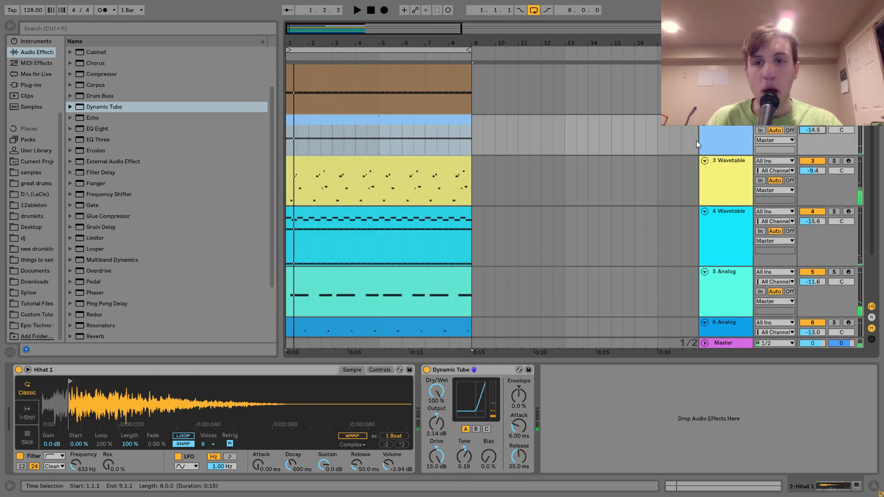
# Step: Add a MIDI track below the first hi-hat track, preview the Epic Techno drum samples, and load Hihat 2.wav on it
pyautogui.click(433, 122)
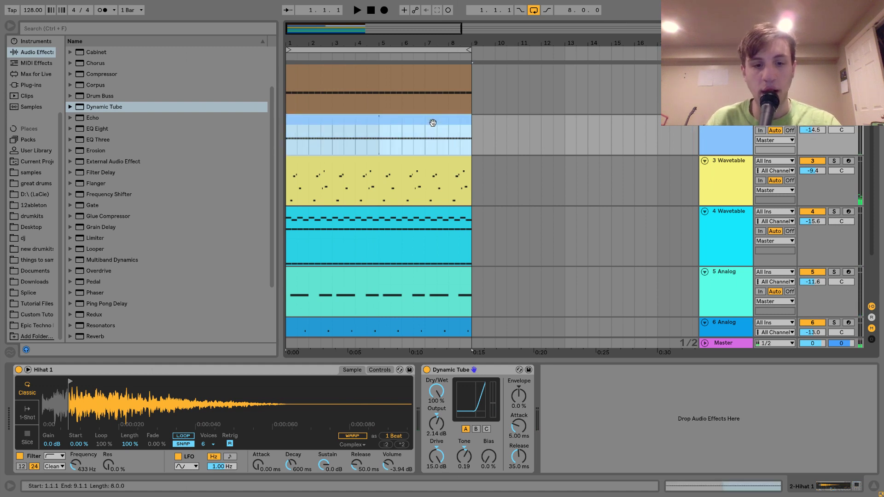
pyautogui.hotkey('ctrl', 'shift', 't')
pyautogui.click(32, 325)
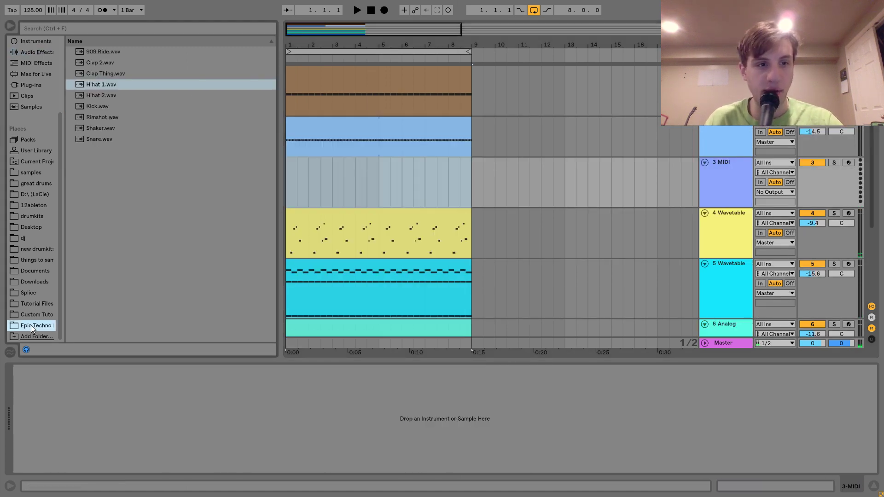
pyautogui.click(101, 96)
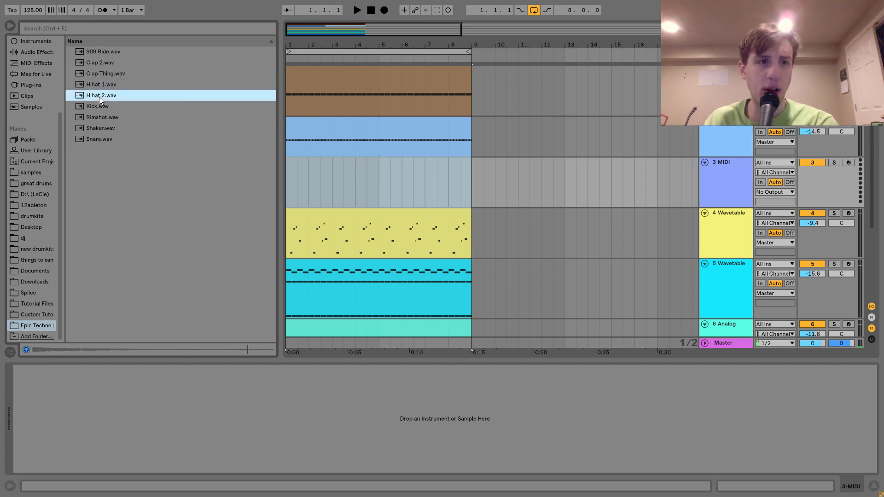
pyautogui.click(112, 140)
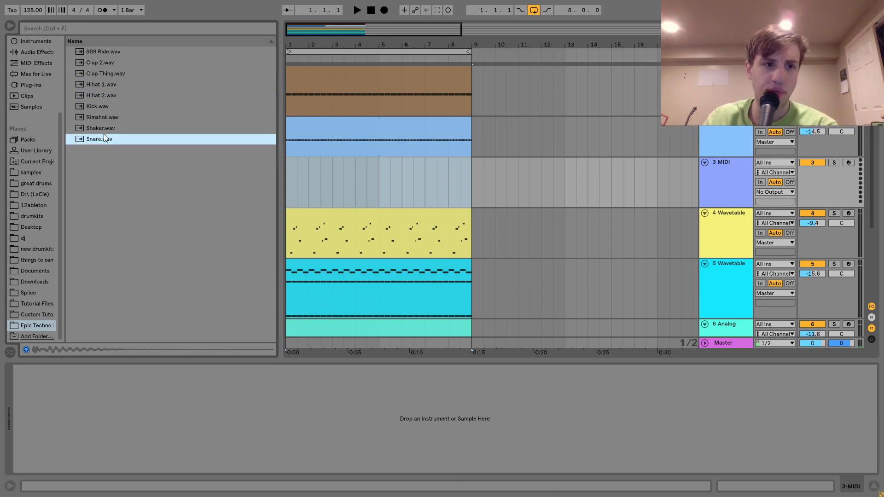
pyautogui.click(102, 129)
pyautogui.doubleClick(97, 96)
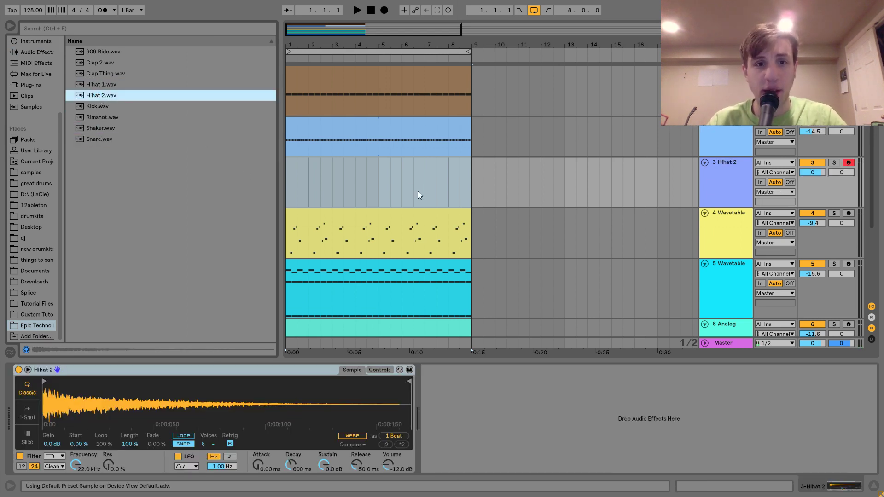
# Step: Create a four-bar MIDI clip from bar 1 to 5 on the Hihat 2 track with an eighth-note C3 at 1.1.3
pyautogui.moveTo(382, 195); pyautogui.dragTo(310, 195)
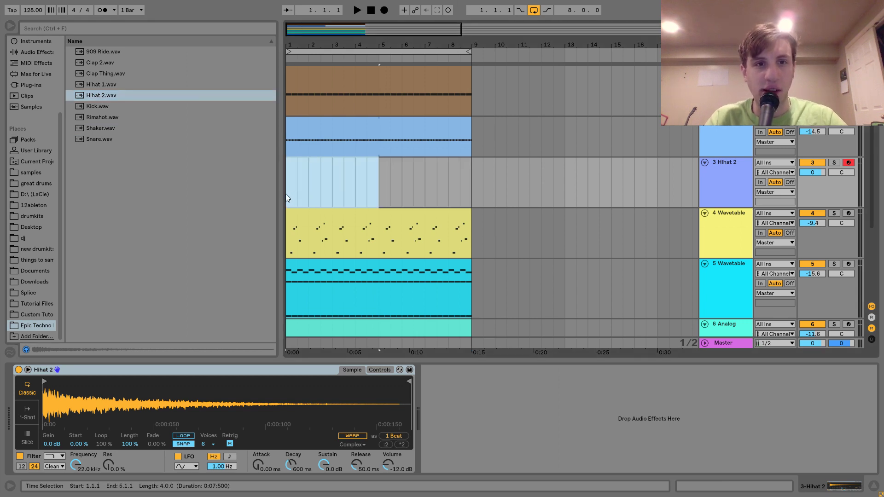
pyautogui.hotkey('ctrl', 'shift', 'm')
pyautogui.doubleClick(191, 207)
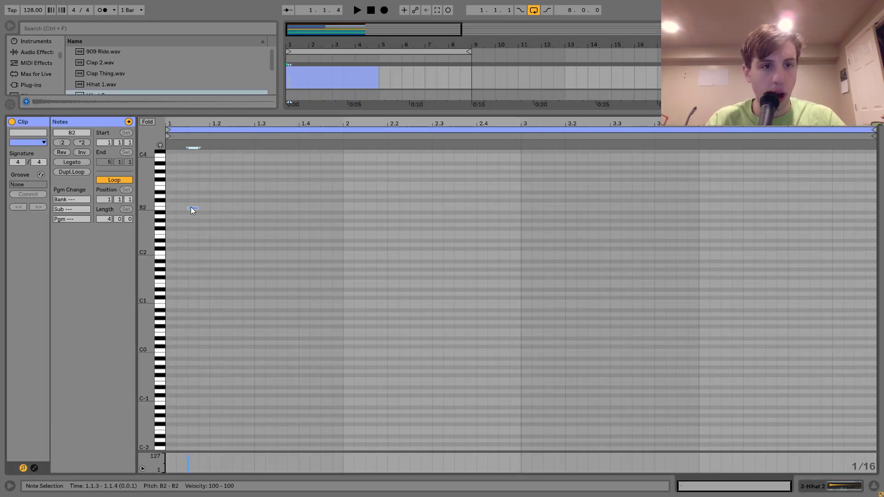
pyautogui.press('Up')
pyautogui.hotkey('shift', 'Right')
# Step: Duplicate the C3 note onto every off-beat eighth across the four-bar clip and return to the Hihat 2 sampler
pyautogui.hotkey('ctrl', 'd')
pyautogui.press('Right')
pyautogui.press('Right')
pyautogui.hotkey('ctrl', 'a')
pyautogui.hotkey('ctrl', 'd')
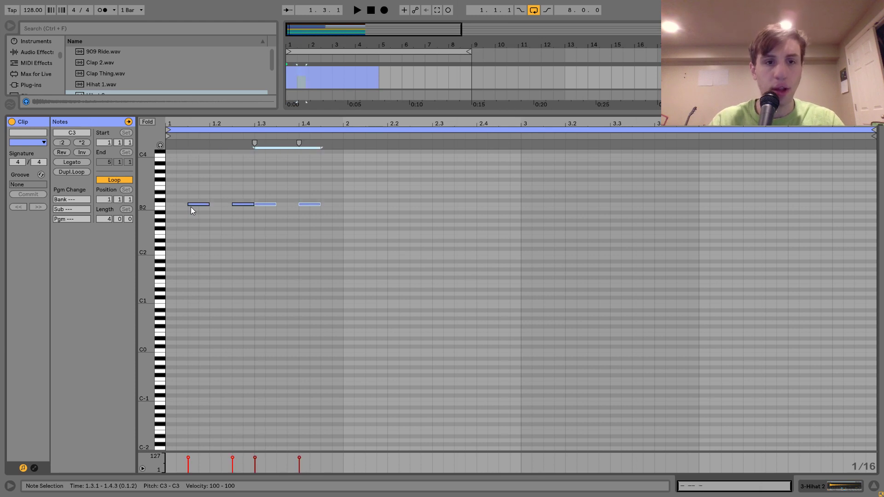
pyautogui.press('Right')
pyautogui.press('Right')
pyautogui.hotkey('ctrl', 'a')
pyautogui.hotkey('ctrl', 'd')
pyautogui.press('Right')
pyautogui.press('Right')
pyautogui.hotkey('ctrl', 'a')
pyautogui.hotkey('ctrl', 'd')
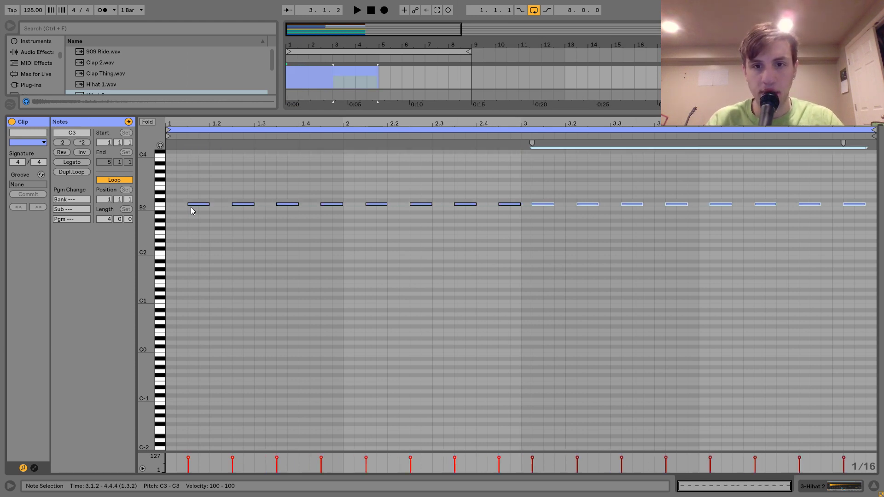
pyautogui.press('Right')
pyautogui.press('Right')
pyautogui.hotkey('shift', 'Tab')
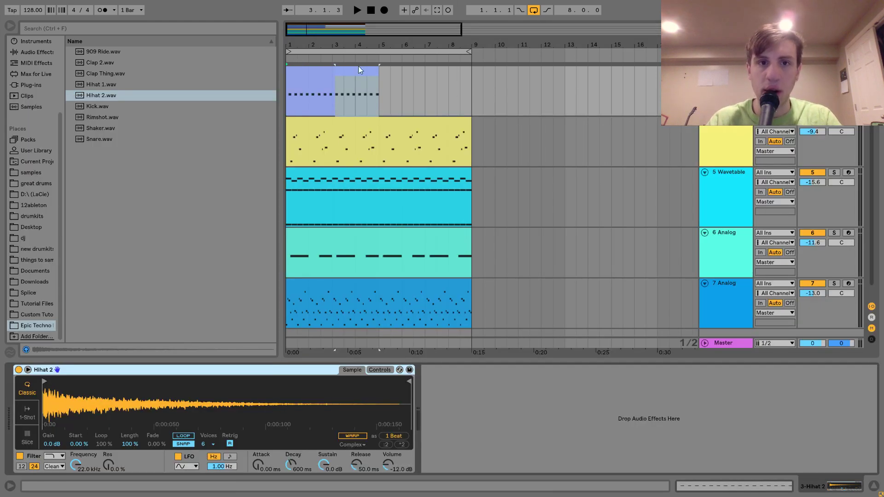
# Step: Extend the looped Hihat 2 clip from bar 5 to bar 9 while the loop plays
pyautogui.press('space')
pyautogui.moveTo(379, 95); pyautogui.dragTo(472, 95)
pyautogui.scroll(3, 630, 85)
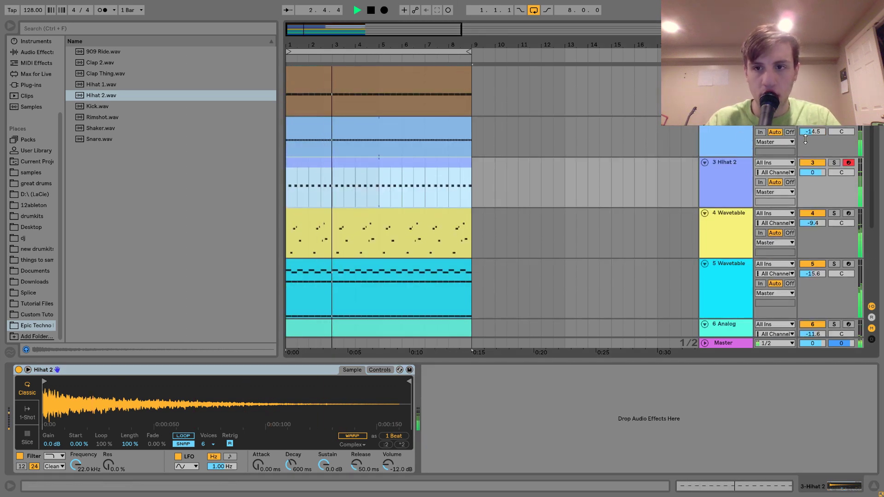
# Step: Lower the first hi-hat track's volume to -16.1 dB and audition the loop
pyautogui.moveTo(805, 139); pyautogui.dragTo(806, 143)
pyautogui.click(734, 181)
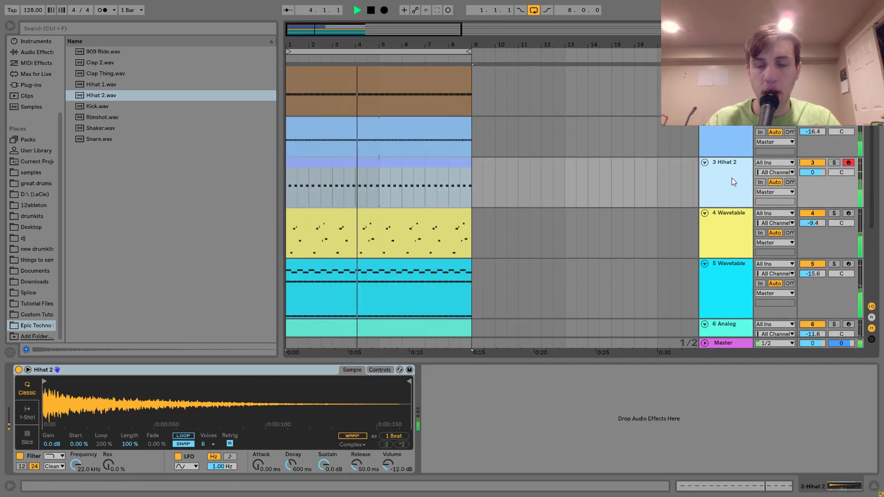
pyautogui.moveTo(814, 134); pyautogui.dragTo(814, 133)
pyautogui.press('space')
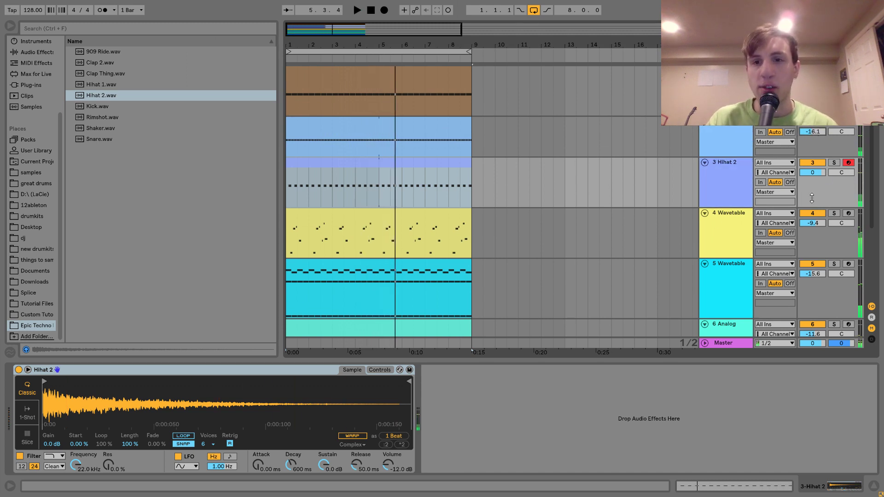
pyautogui.press('space')
pyautogui.click(822, 163)
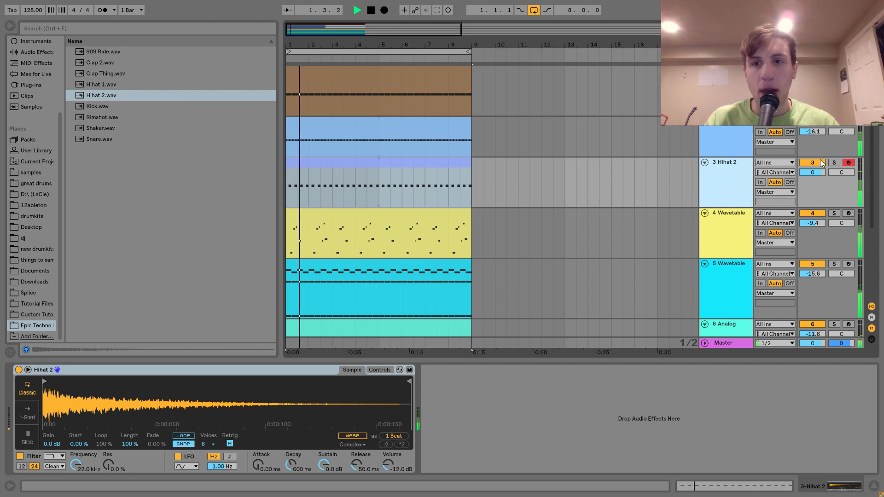
pyautogui.click(830, 166)
pyautogui.click(831, 165)
pyautogui.press('space')
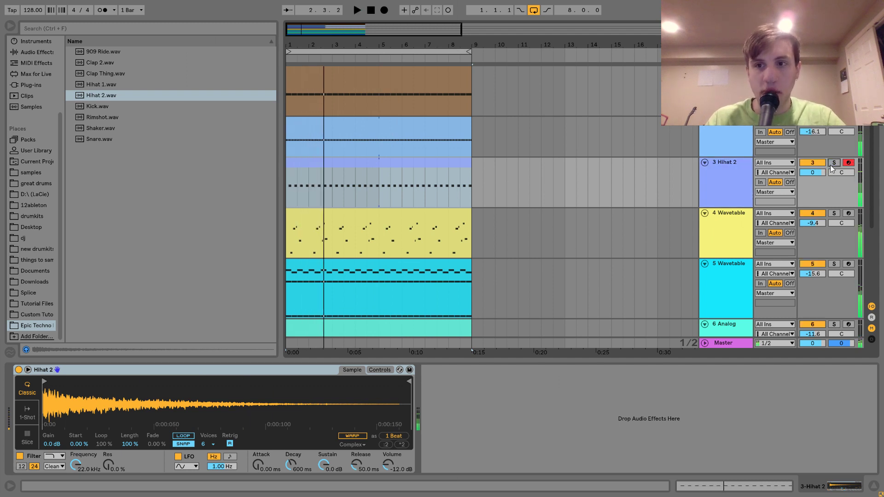
# Step: Duplicate the Hihat 2 track and replace the copy's sample with Shaker.wav
pyautogui.click(725, 184)
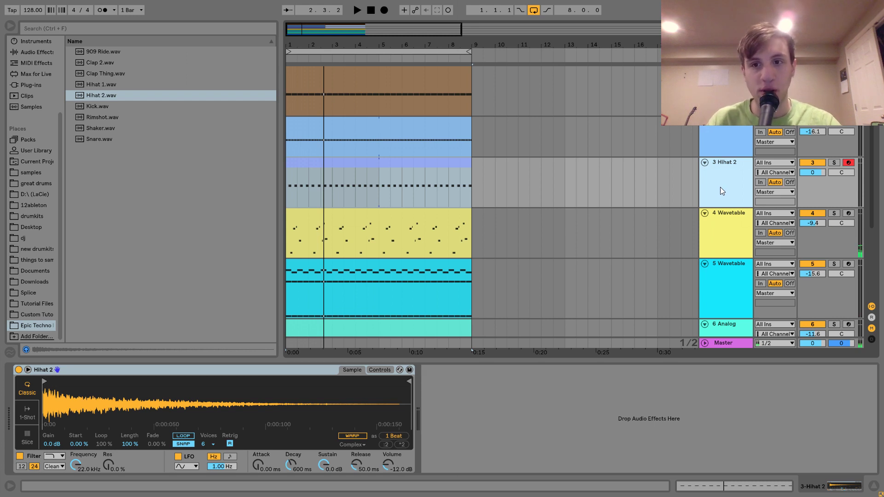
pyautogui.hotkey('ctrl', 'd')
pyautogui.doubleClick(109, 128)
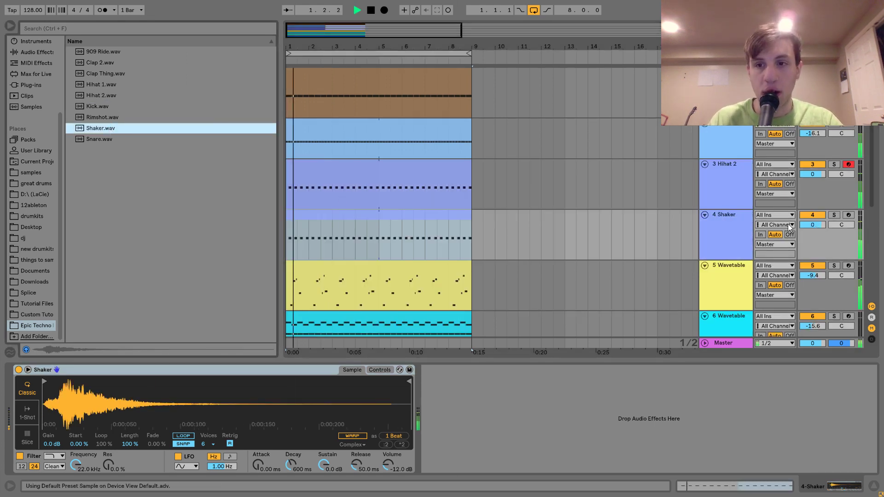
# Step: Set the Shaker track's volume to -3.2 dB while auditioning it in the loop
pyautogui.moveTo(813, 225); pyautogui.dragTo(813, 235)
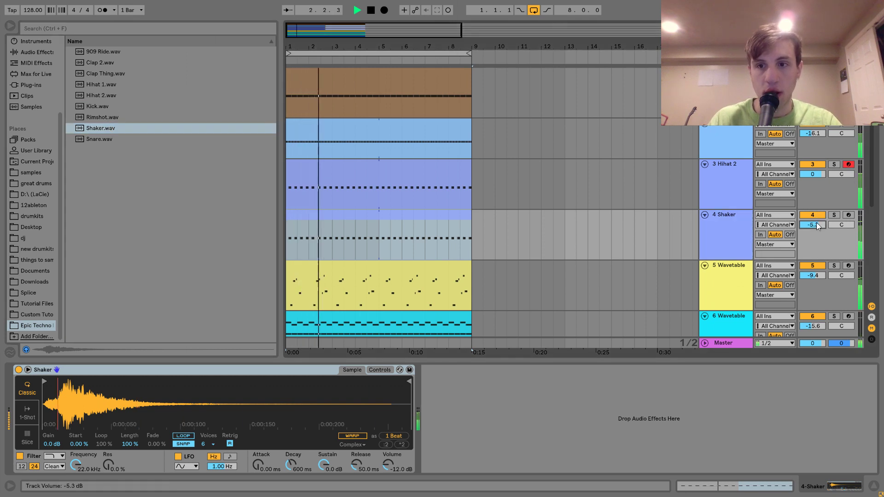
pyautogui.press('space')
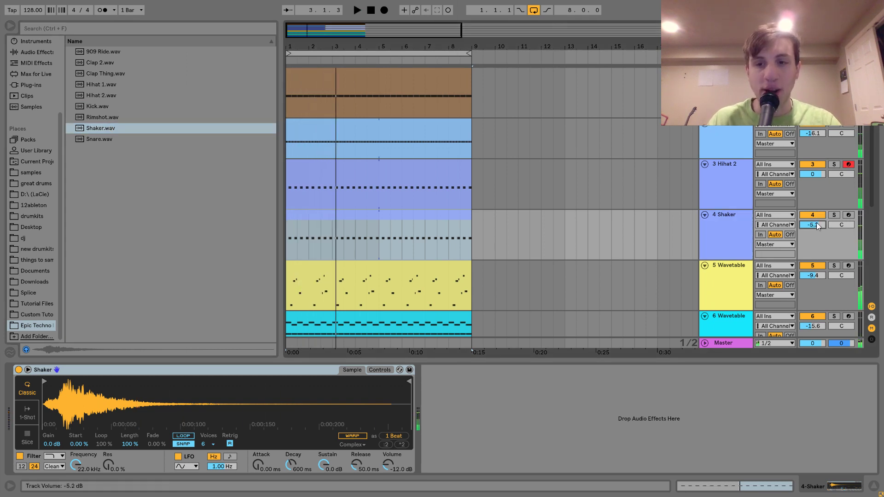
pyautogui.moveTo(817, 223); pyautogui.dragTo(817, 217)
# Step: Solo the Hihat 2 and Shaker tracks and set the Hihat 2 sampler's filter to high-pass at 625 Hz
pyautogui.click(835, 164)
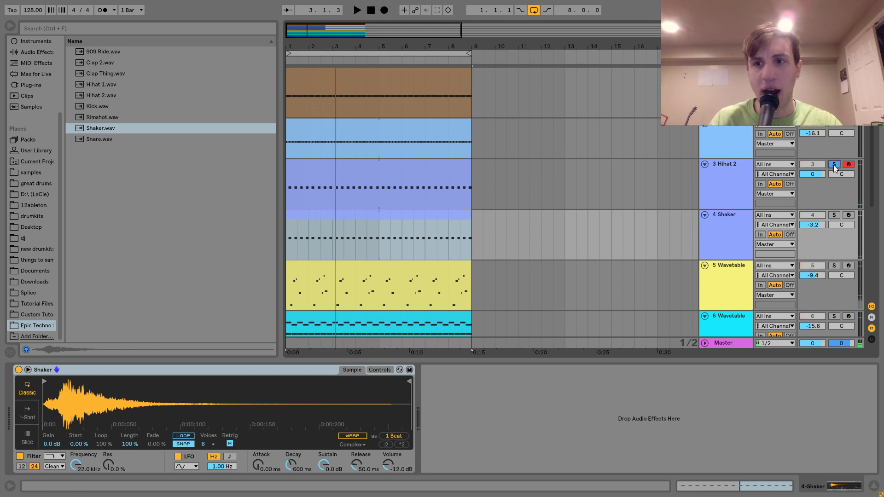
pyautogui.press('space')
pyautogui.click(834, 215)
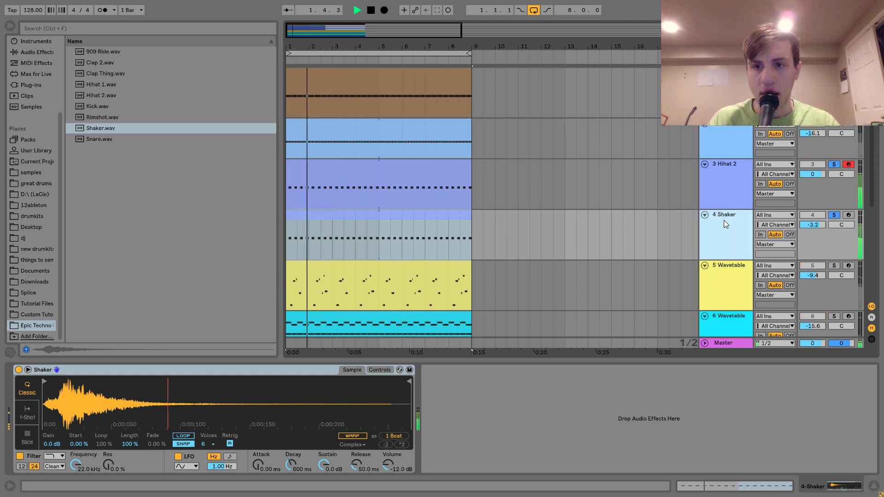
pyautogui.press('space')
pyautogui.click(704, 178)
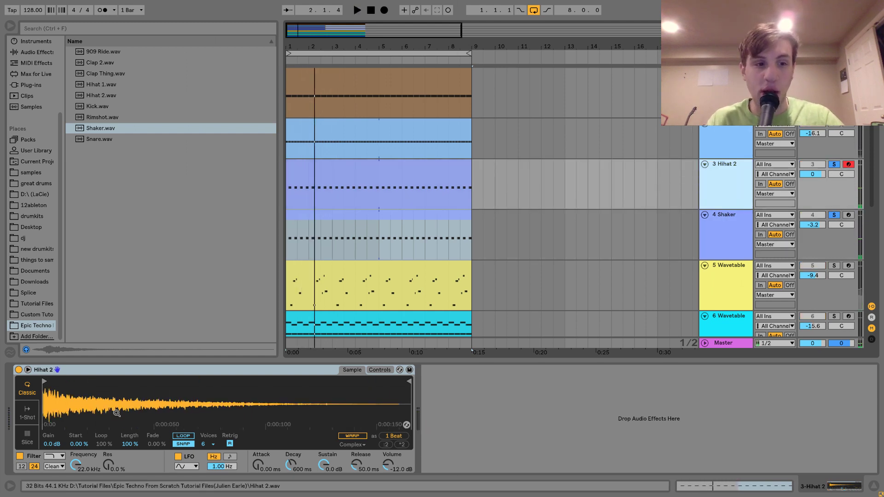
pyautogui.click(54, 456)
pyautogui.click(56, 421)
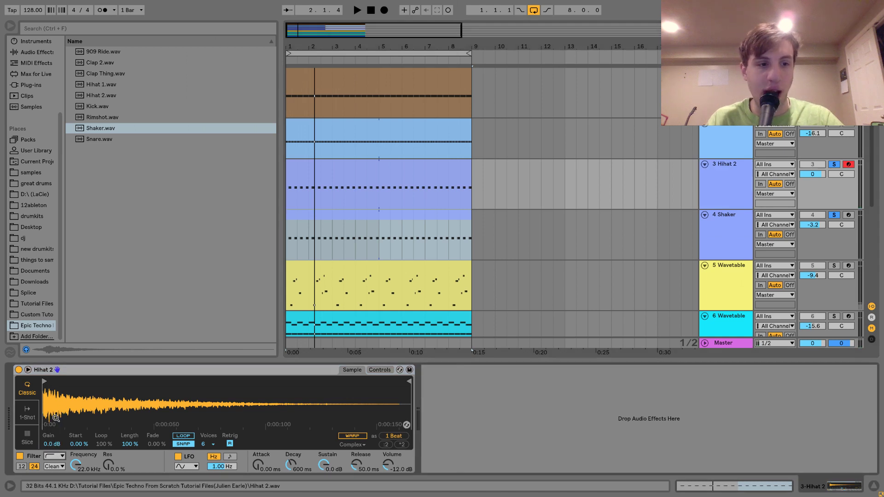
pyautogui.moveTo(75, 466); pyautogui.dragTo(74, 467)
pyautogui.press('space')
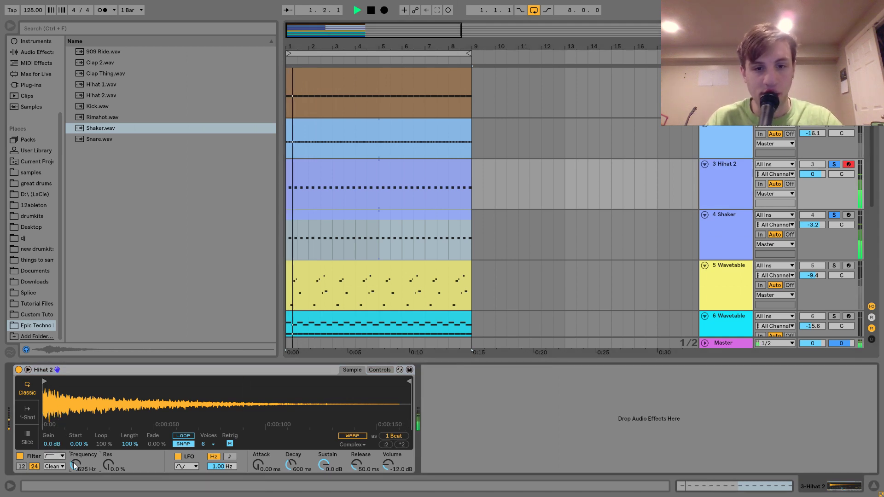
# Step: Unsolo the Hihat 2 and Shaker tracks, listen to the full mix, and show the Shaker sampler
pyautogui.click(831, 165)
pyautogui.click(734, 222)
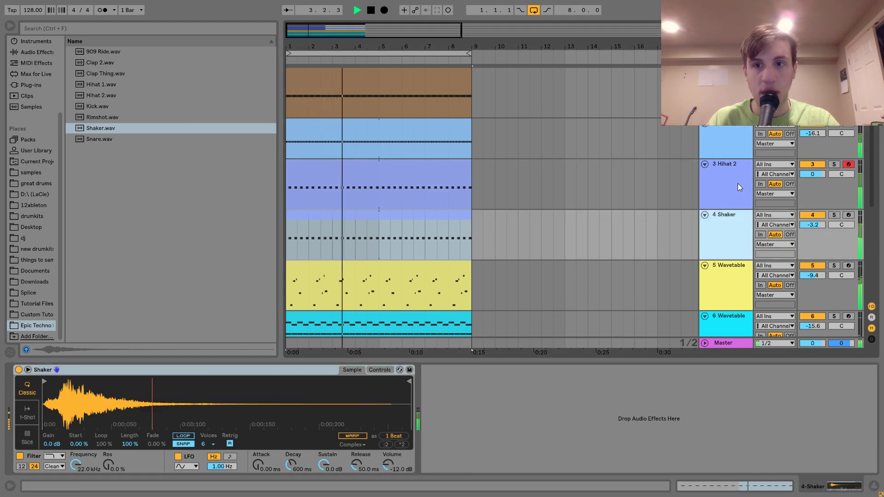
pyautogui.press('space')
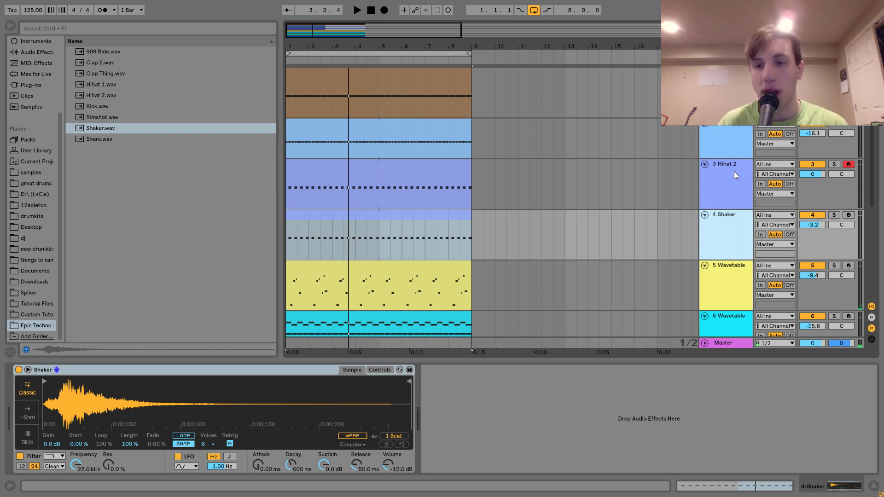
# Step: Compare the two layers by playing the loop with Hihat 2 muted, and again with only the Shaker muted
pyautogui.click(811, 165)
pyautogui.press('space')
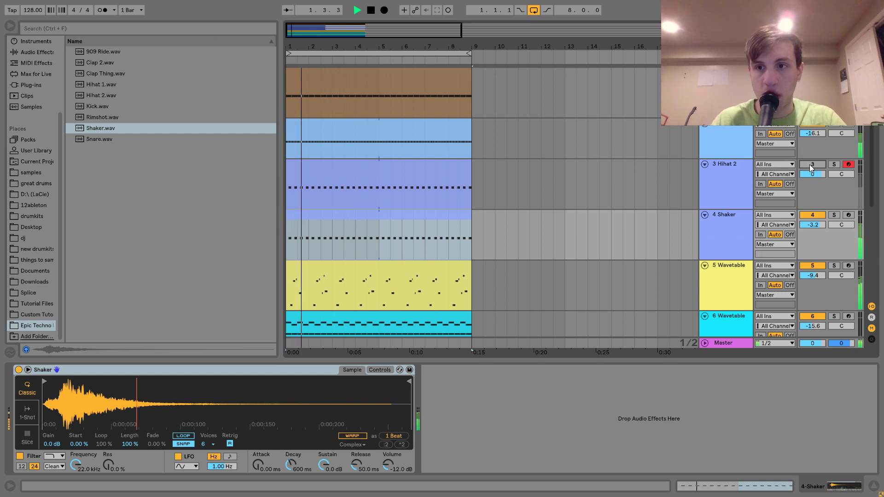
pyautogui.click(811, 165)
pyautogui.click(817, 215)
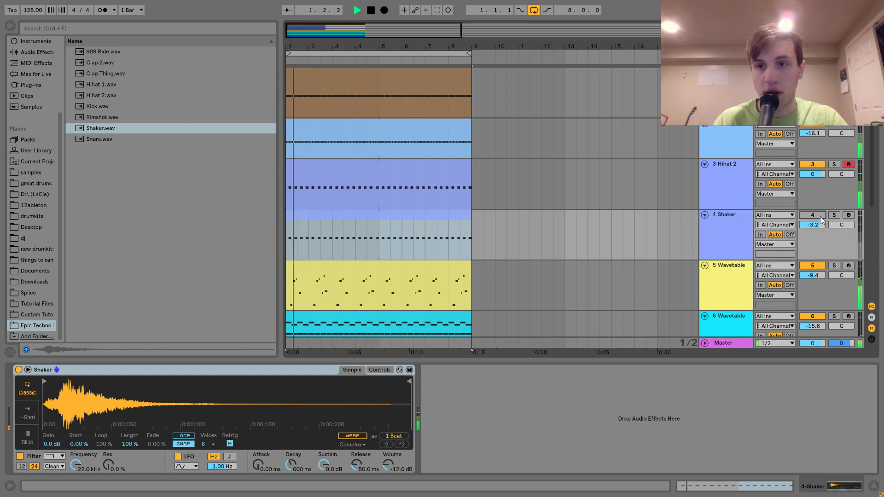
pyautogui.press('space')
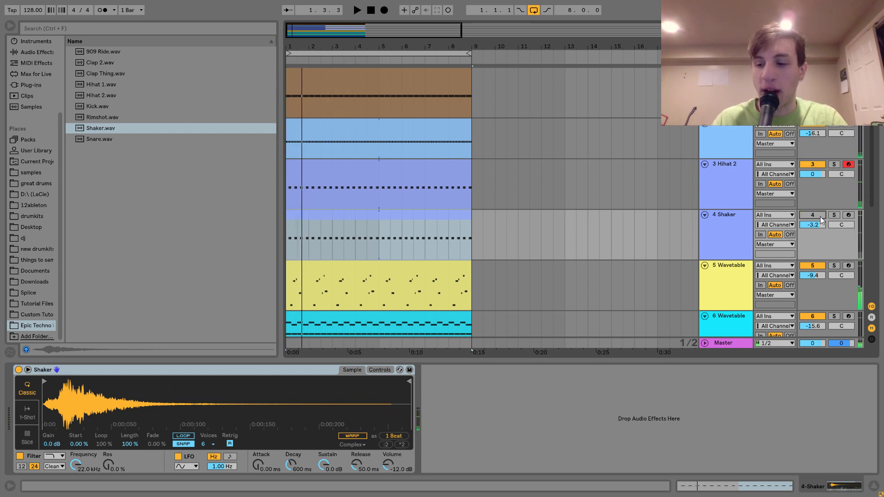
# Step: Turn the Shaker track back on and play the loop to hear it with the other tracks
pyautogui.click(819, 217)
pyautogui.click(727, 73)
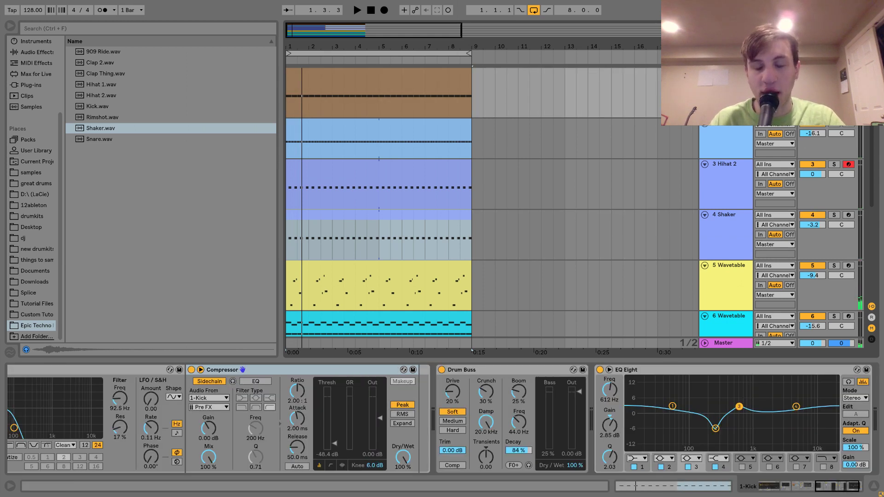
pyautogui.press('space')
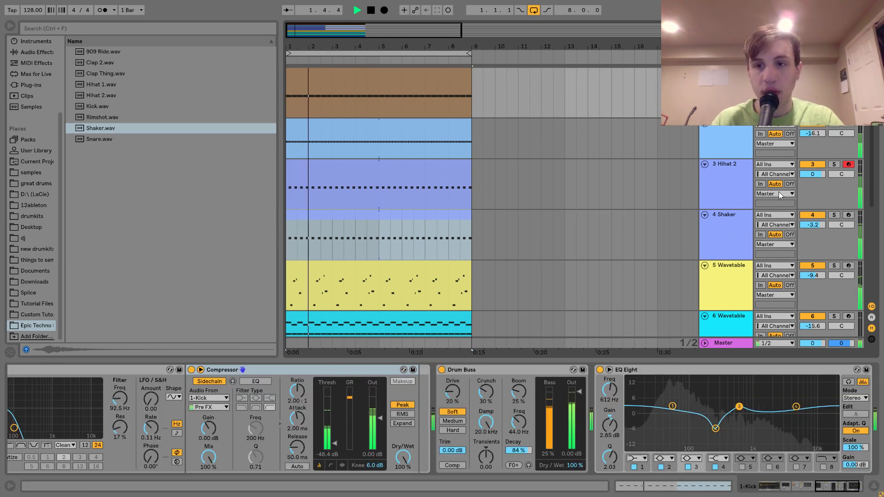
pyautogui.press('space')
# Step: Check the track levels in the mixer and play the loop again in the arrangement
pyautogui.press('Tab')
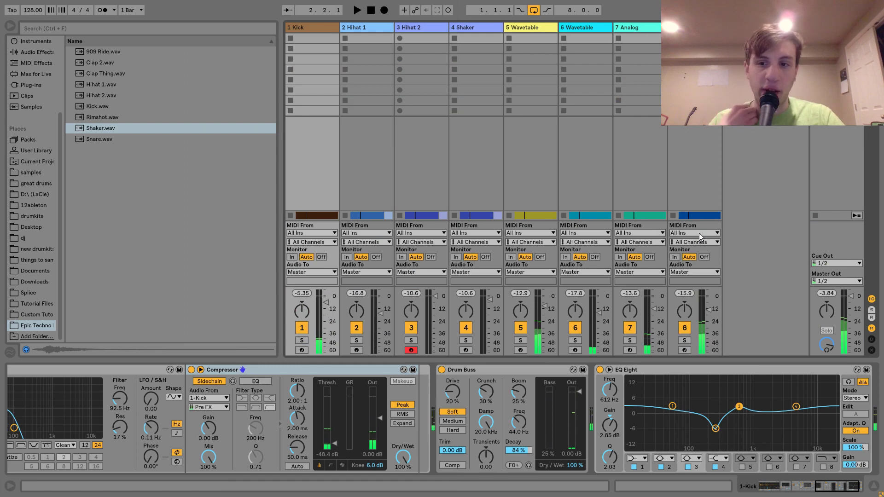
pyautogui.press('space')
pyautogui.press('Tab')
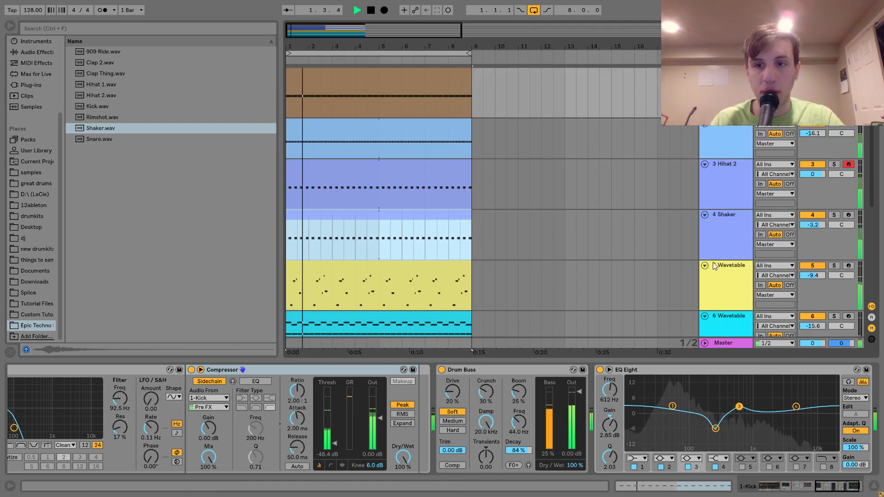
pyautogui.click(705, 213)
pyautogui.click(705, 214)
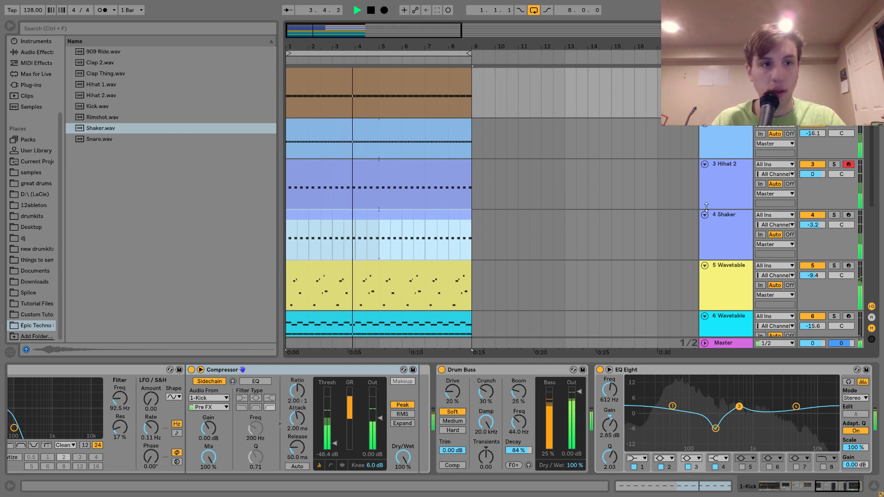
pyautogui.press('space')
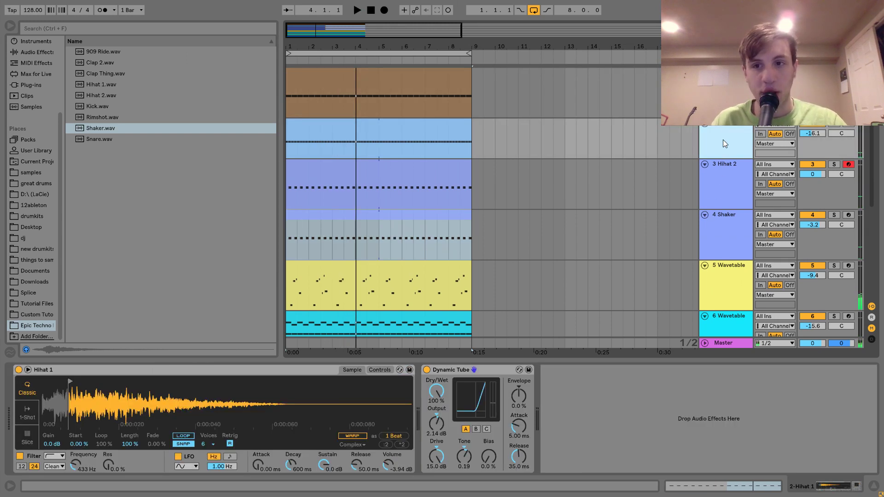
# Step: Group the Hihat 1, Hihat 2 and Shaker tracks and solo the group
pyautogui.keyDown('shift'); pyautogui.click(731, 235); pyautogui.keyUp('shift')
pyautogui.hotkey('ctrl', 'g')
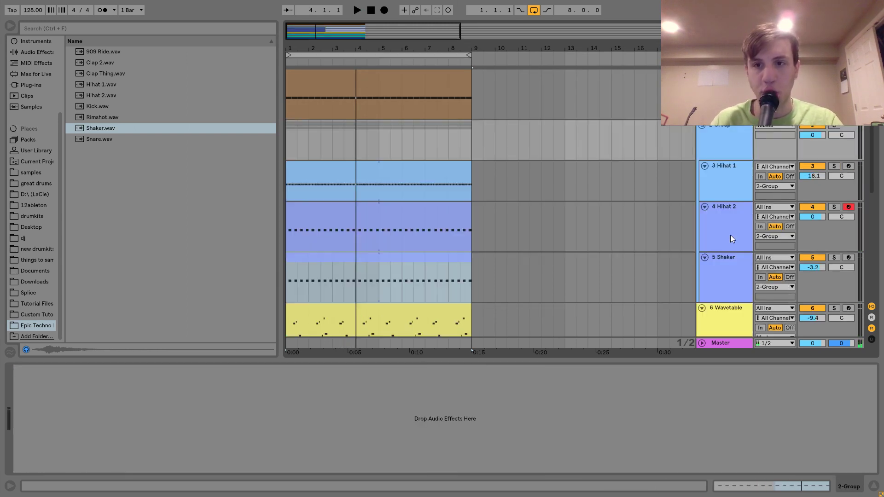
pyautogui.click(834, 126)
pyautogui.click(742, 132)
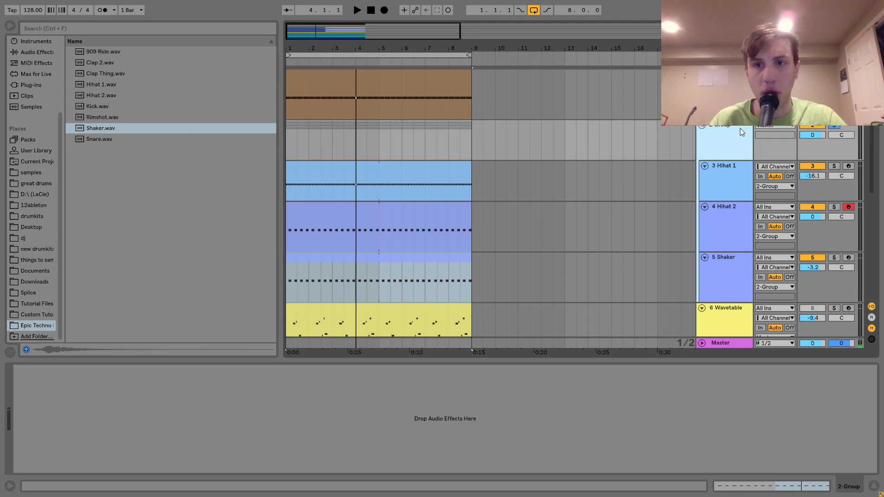
# Step: Add a Drum Buss to the hi-hat group with Crunch at about 9.5% and Damp at 20.0 kHz
pyautogui.click(38, 52)
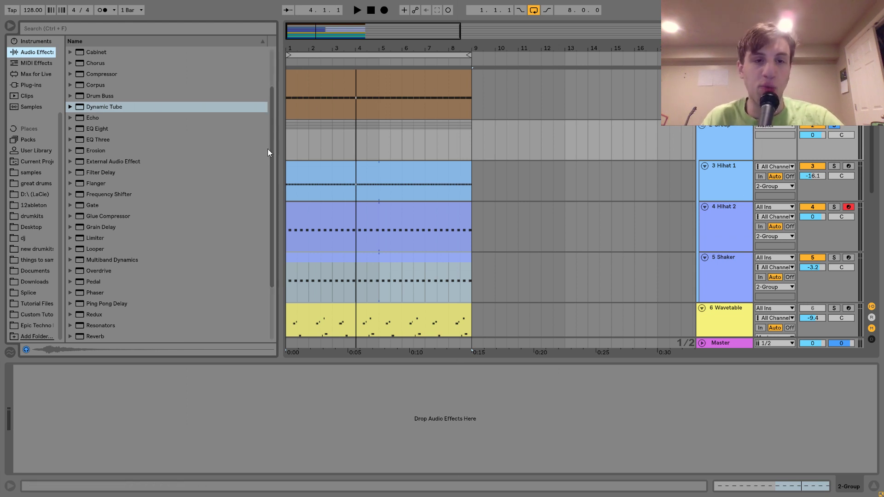
pyautogui.doubleClick(115, 96)
pyautogui.press('space')
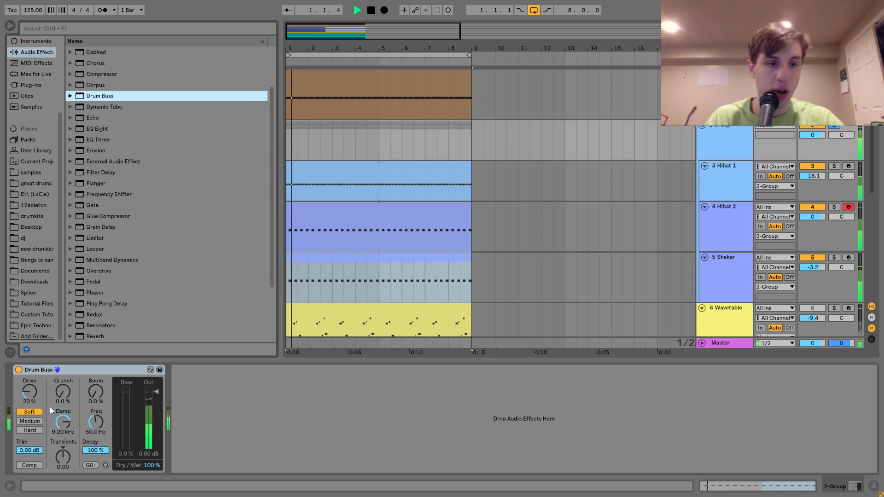
pyautogui.moveTo(64, 392); pyautogui.dragTo(63, 388)
pyautogui.moveTo(64, 421); pyautogui.dragTo(63, 401)
pyautogui.press('space')
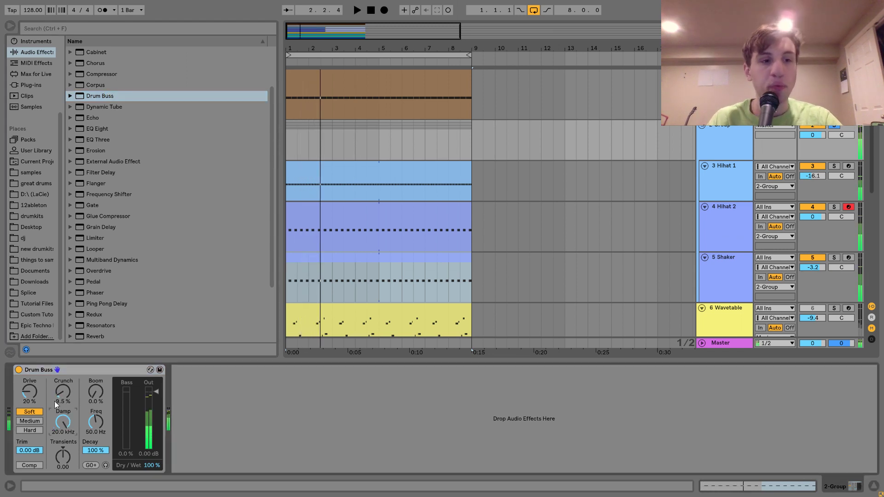
# Step: Compare the hi-hat group's sound with the Drum Buss bypassed and enabled during playback
pyautogui.click(21, 374)
pyautogui.press('space')
pyautogui.click(19, 368)
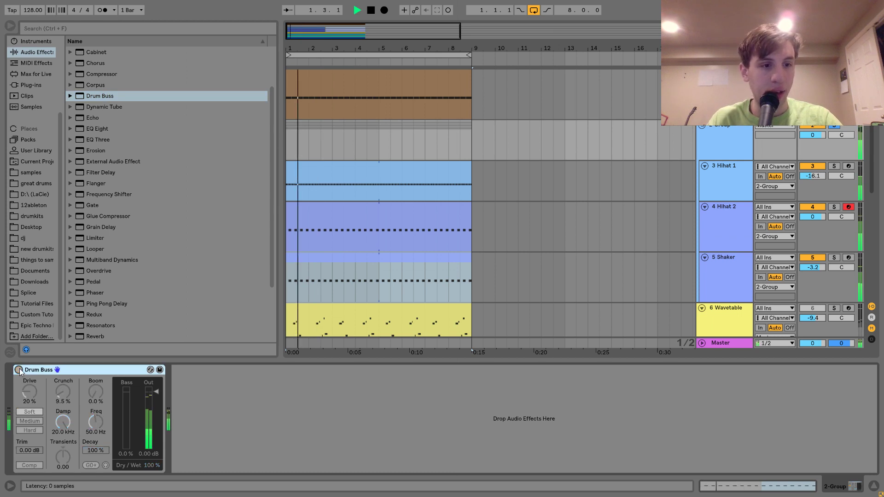
pyautogui.click(19, 368)
pyautogui.press('space')
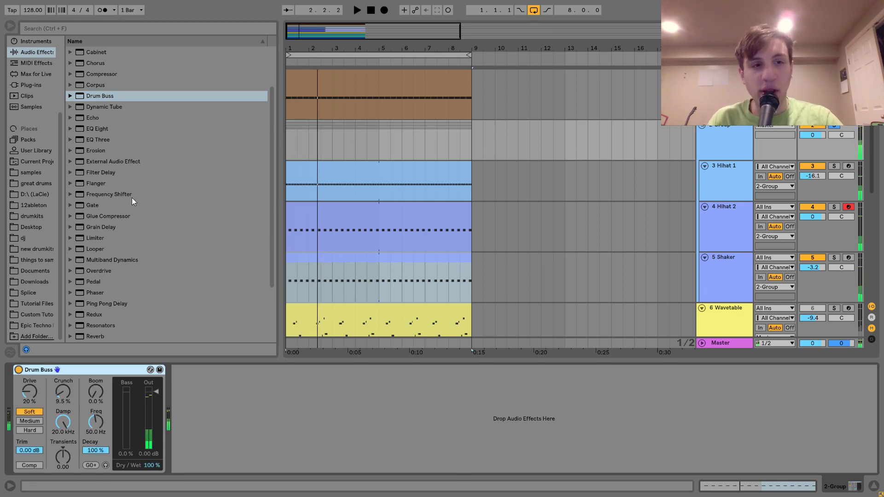
# Step: Add an EQ Eight after the Drum Buss and make band 1 a low cut at about 288 Hz
pyautogui.doubleClick(95, 130)
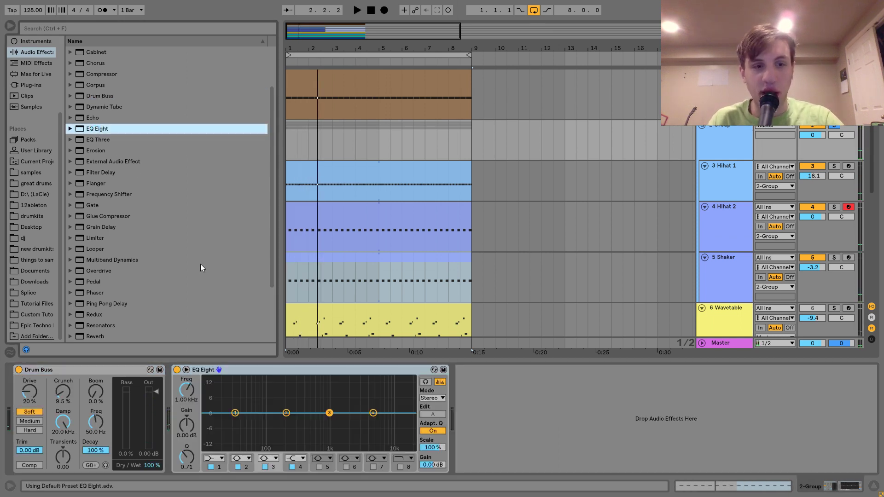
pyautogui.click(215, 458)
pyautogui.click(210, 408)
pyautogui.press('space')
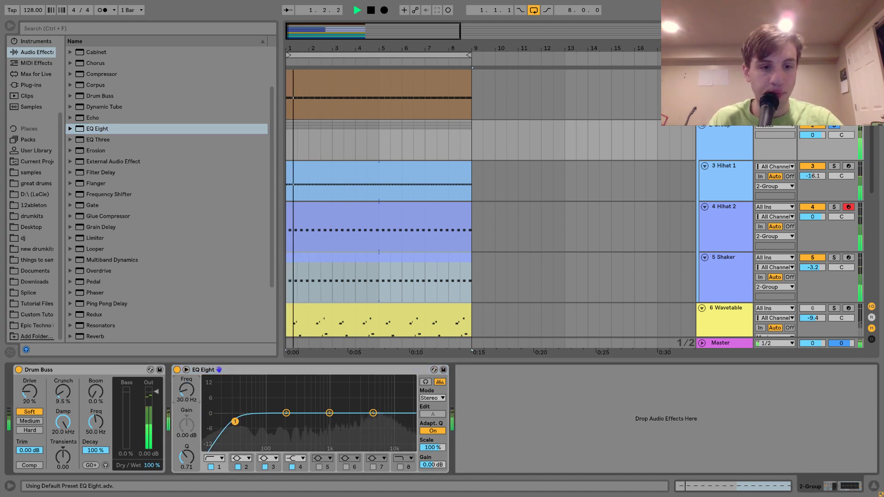
pyautogui.moveTo(233, 422); pyautogui.dragTo(297, 421)
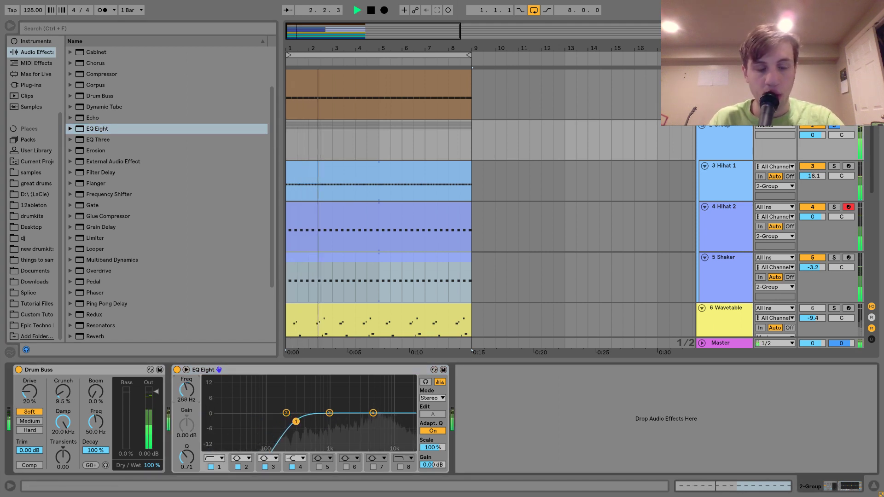
pyautogui.press('space')
# Step: Lower the unsoloed hi-hat group's volume to -5.0 dB against the full mix and rename it "# Hihat Bus"
pyautogui.press('space')
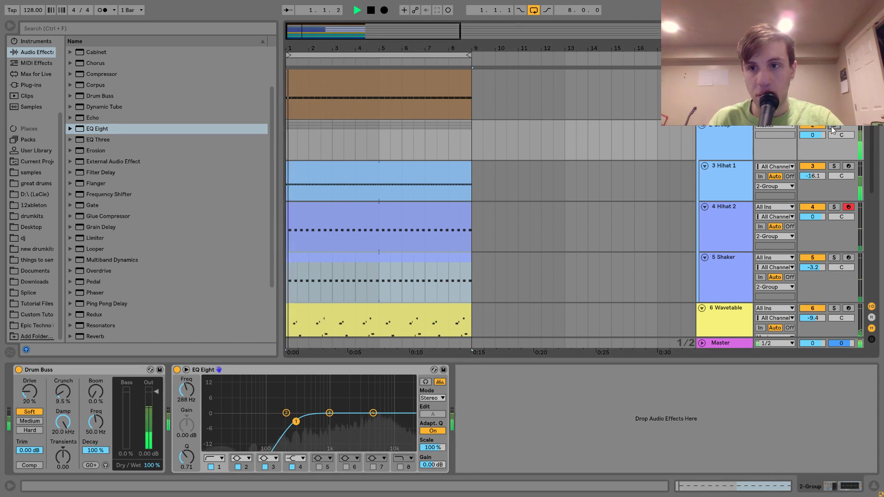
pyautogui.moveTo(813, 135)
pyautogui.mouseDown()
pyautogui.moveTo(813, 144)
pyautogui.moveTo(817, 134)
pyautogui.mouseUp()
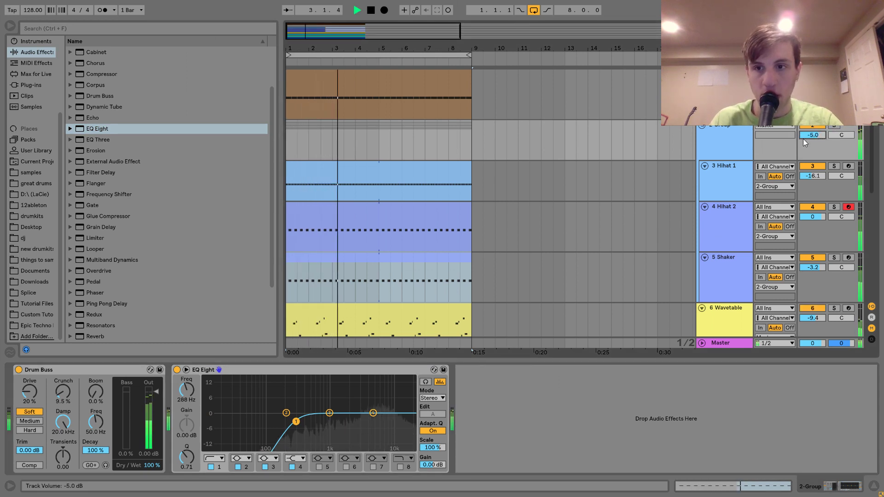
pyautogui.click(739, 135)
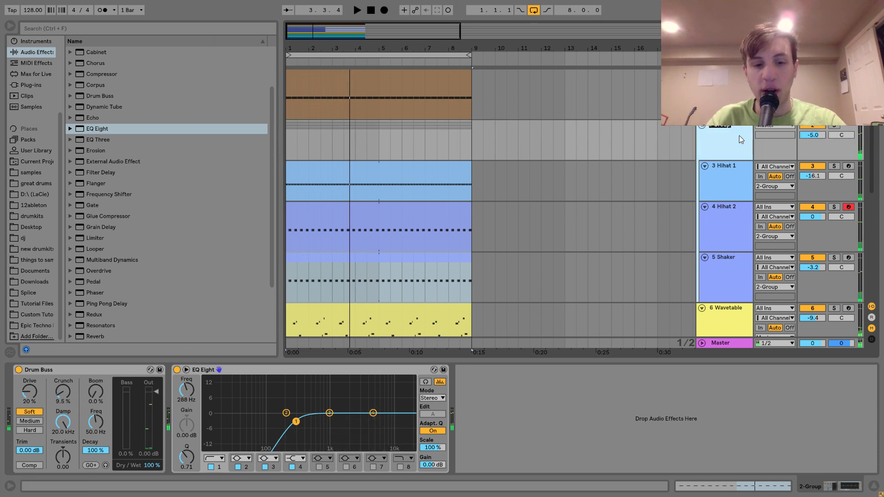
pyautogui.write('# Hihat Bus')
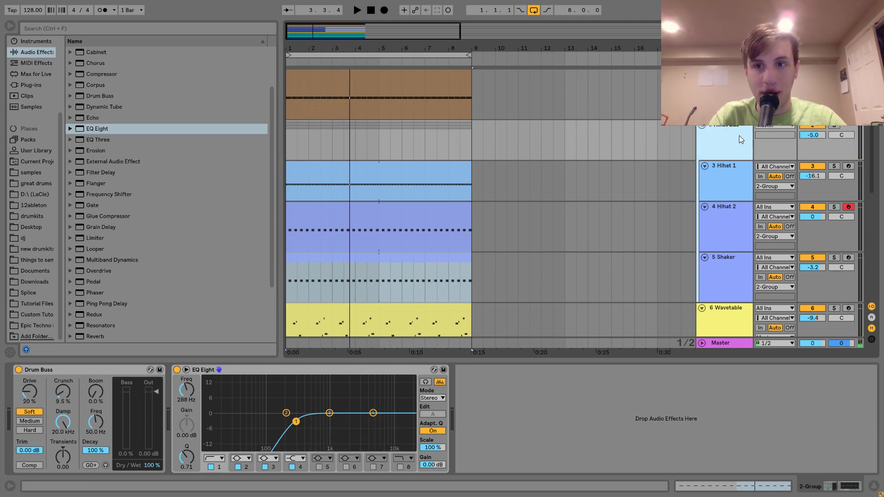
pyautogui.press('Return')
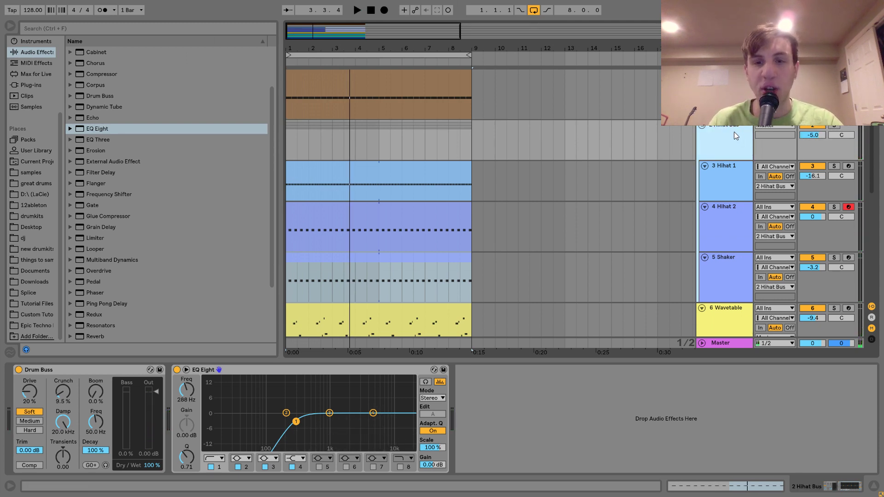
# Step: Lower the volumes of all top-level tracks together in the mixer, bringing 8 Analog to -14.6 dB, and reset the master peak level
pyautogui.press('Tab')
pyautogui.press('space')
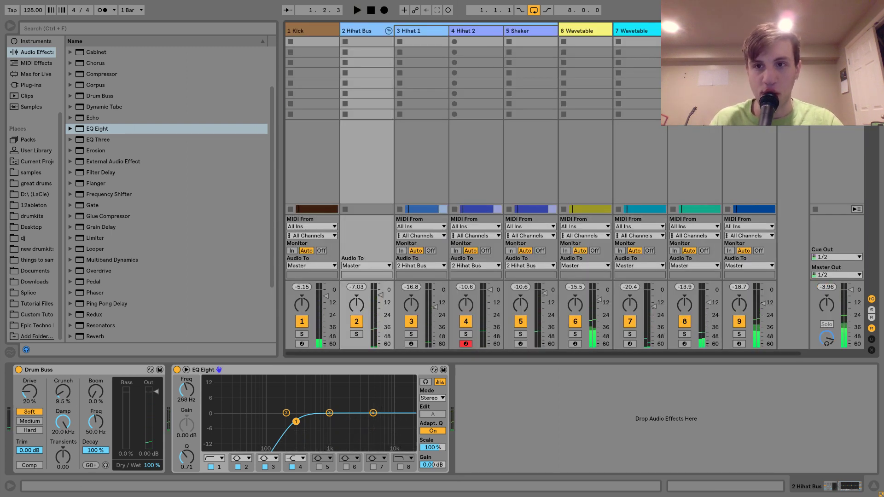
pyautogui.click(749, 31)
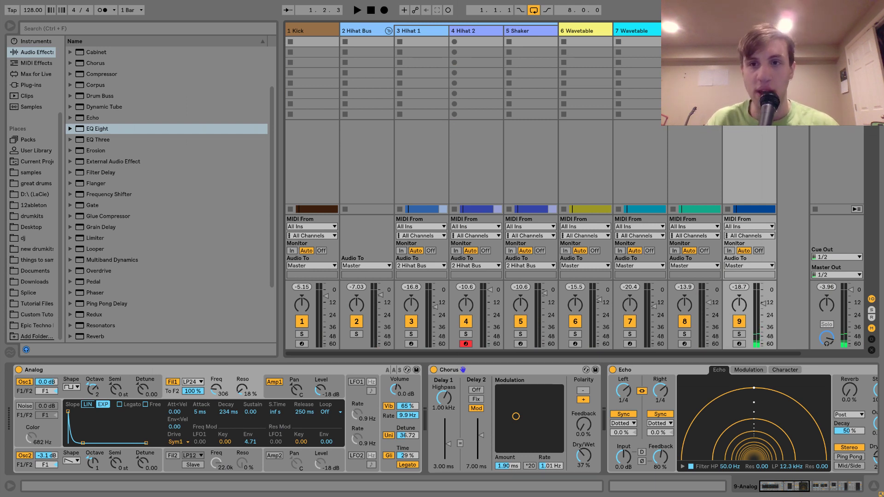
pyautogui.hotkey('ctrl', 'a')
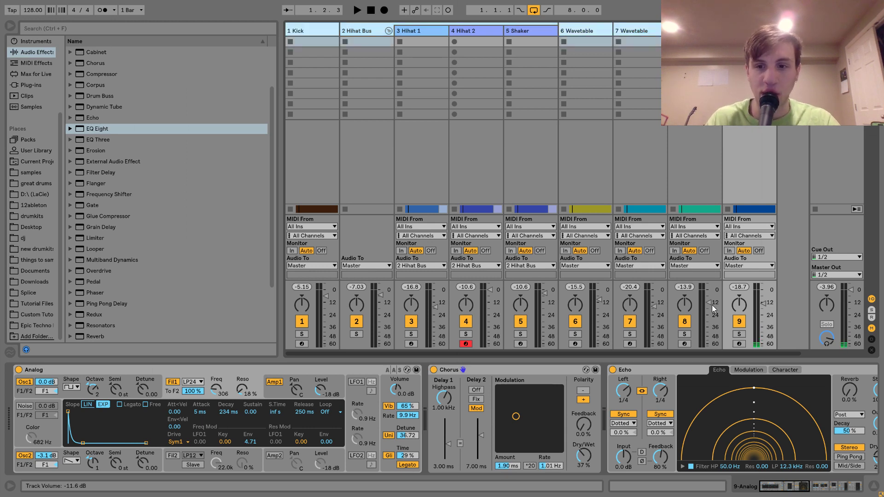
pyautogui.press('space')
pyautogui.moveTo(711, 304); pyautogui.dragTo(712, 306)
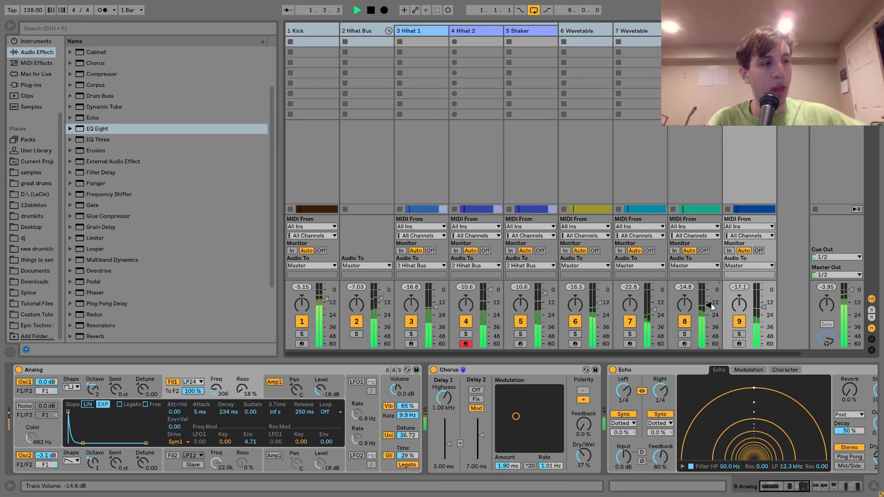
pyautogui.click(822, 288)
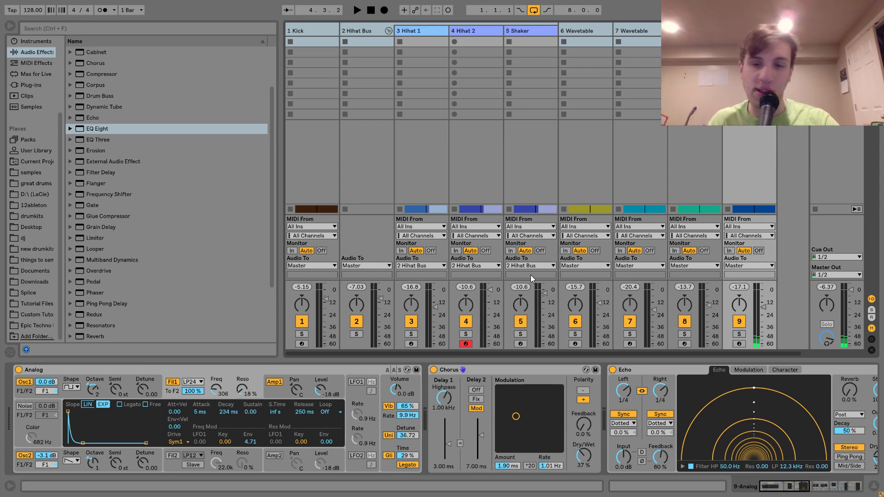
# Step: Fold the Hihat Bus group in the arrangement and play the loop with the Kick track selected
pyautogui.press('Tab')
pyautogui.click(712, 143)
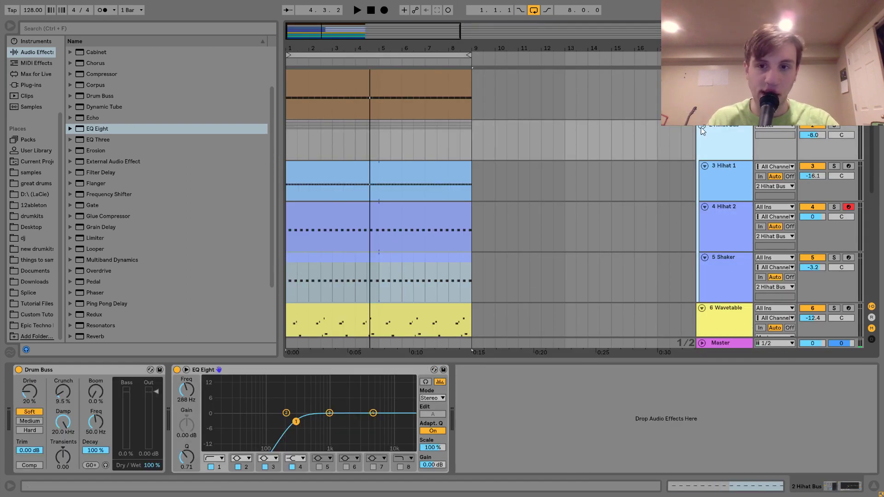
pyautogui.click(701, 127)
pyautogui.press('space')
pyautogui.click(725, 97)
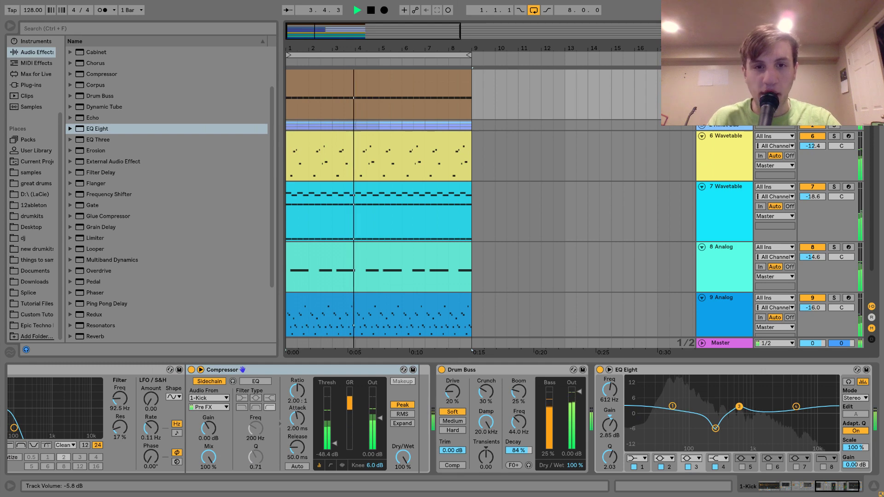
# Step: Rebalance the synth volumes: 6 Wavetable at -13.1 dB, 7 Wavetable at -14.1 dB and 8 Analog at -12.7 dB
pyautogui.scroll(-2, 717, 146)
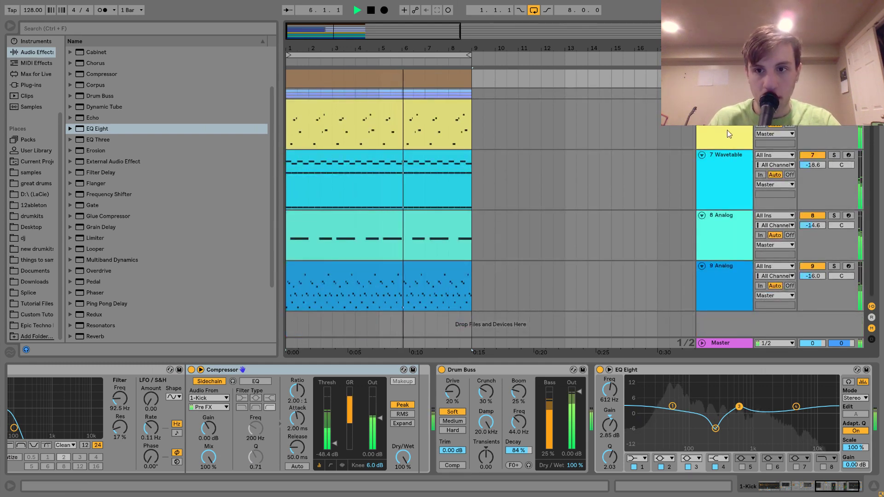
pyautogui.click(727, 130)
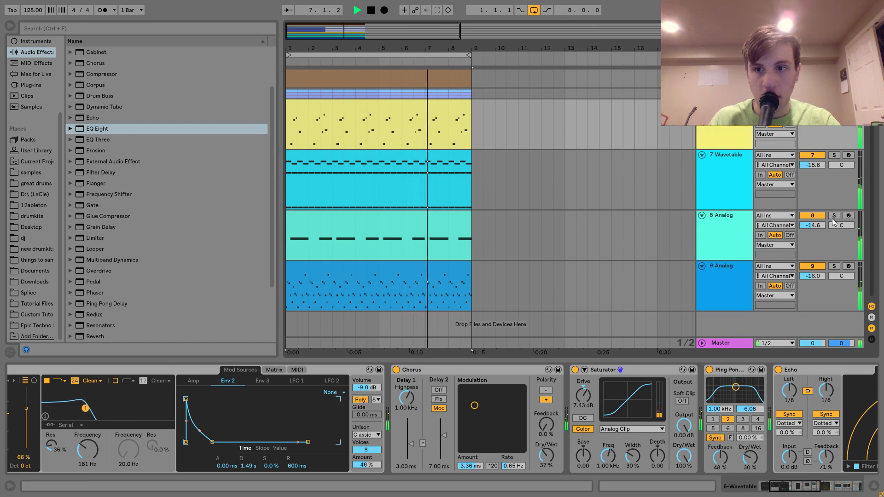
pyautogui.moveTo(813, 226)
pyautogui.mouseDown()
pyautogui.moveTo(813, 207)
pyautogui.moveTo(813, 230)
pyautogui.mouseUp()
pyautogui.moveTo(813, 165); pyautogui.dragTo(813, 155)
pyautogui.click(728, 173)
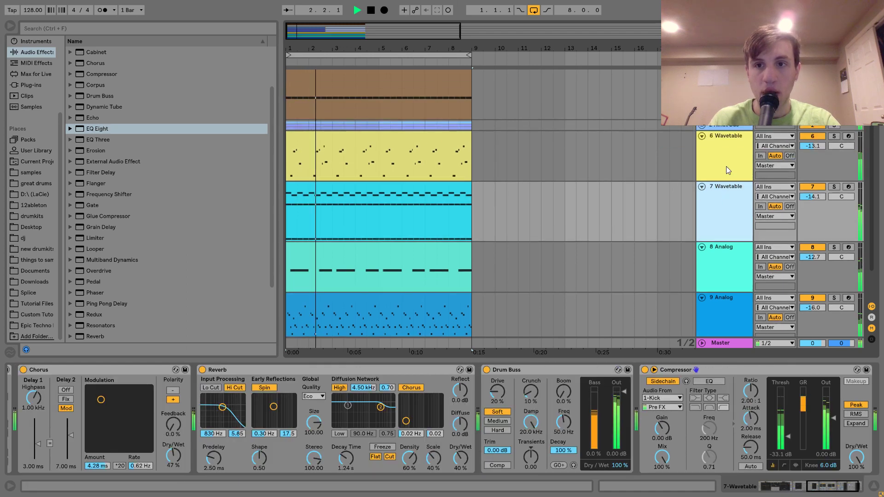
pyautogui.click(726, 168)
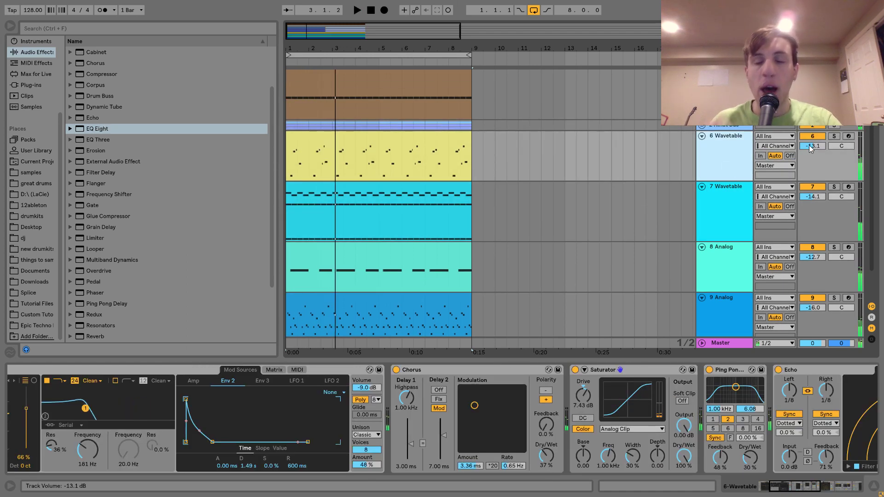
# Step: Insert a new MIDI track directly below the Kick and open the Epic Techno sample folder
pyautogui.click(726, 86)
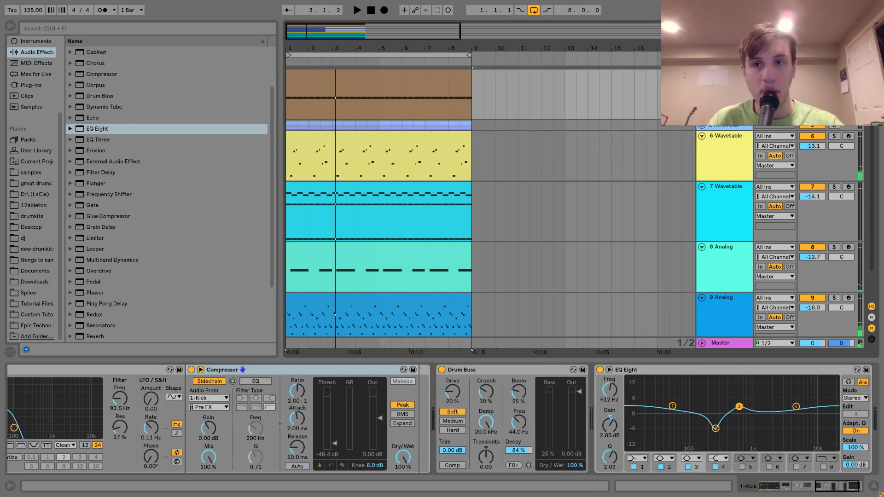
pyautogui.hotkey('ctrl', 'shift', 't')
pyautogui.click(31, 173)
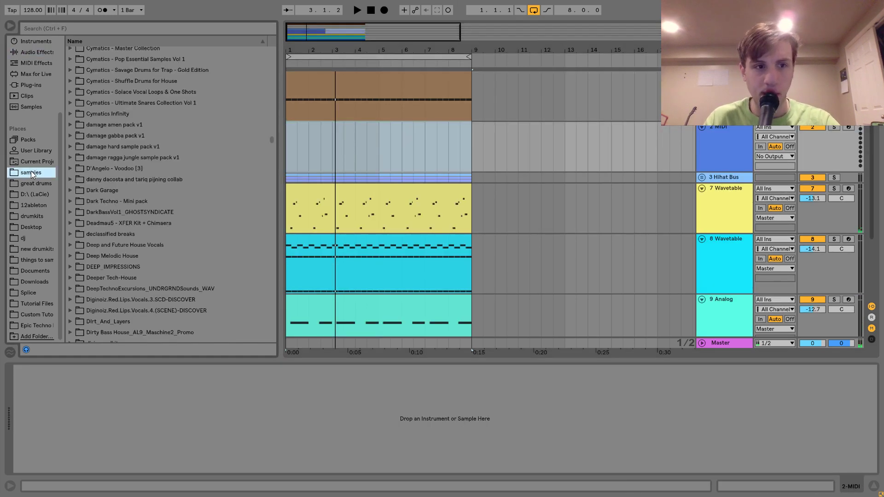
pyautogui.click(37, 325)
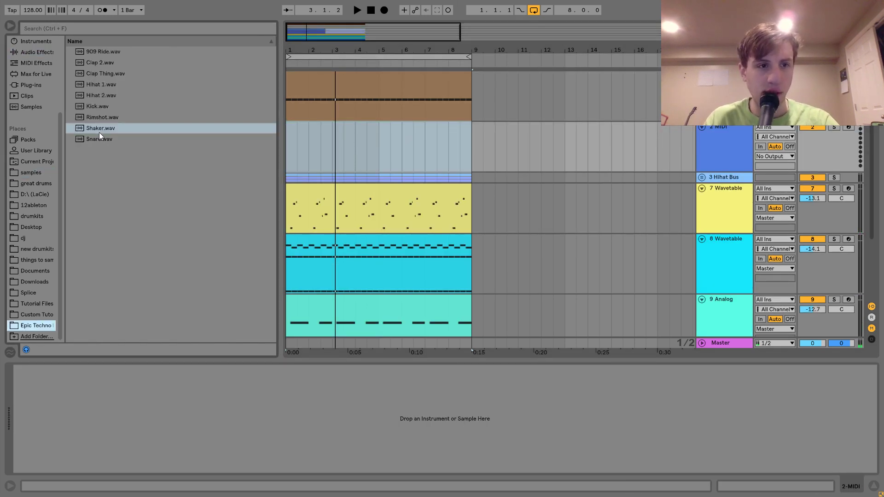
# Step: Audition the rimshot and clap samples in the Epic Techno folder and load Rimshot.wav onto the new MIDI track
pyautogui.click(94, 116)
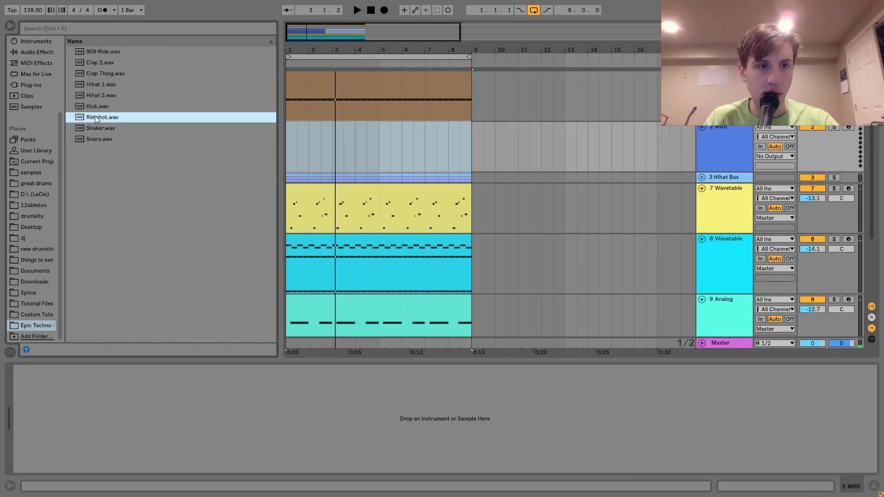
pyautogui.click(101, 63)
pyautogui.press('Down')
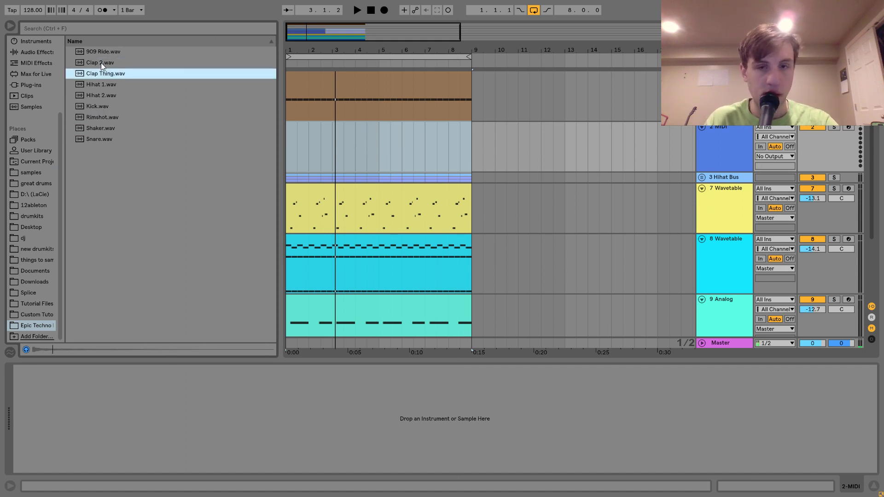
pyautogui.click(94, 63)
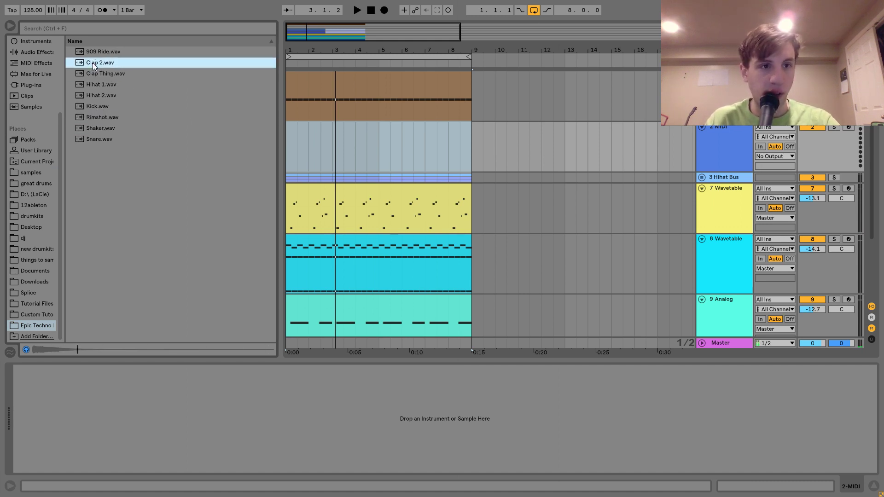
pyautogui.click(94, 132)
pyautogui.press('Up')
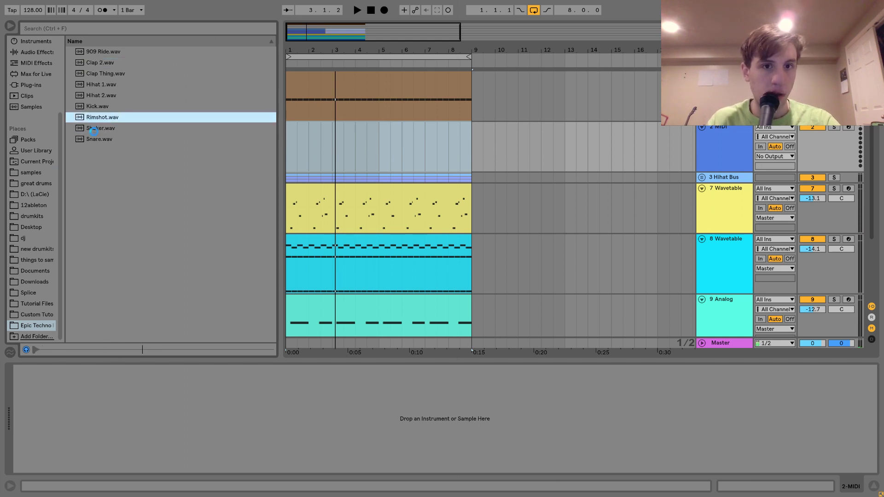
pyautogui.press('Return')
# Step: Add a Reverb to the Rimshot track and set its predelay to 85.9 ms and dry/wet to 47%
pyautogui.click(32, 53)
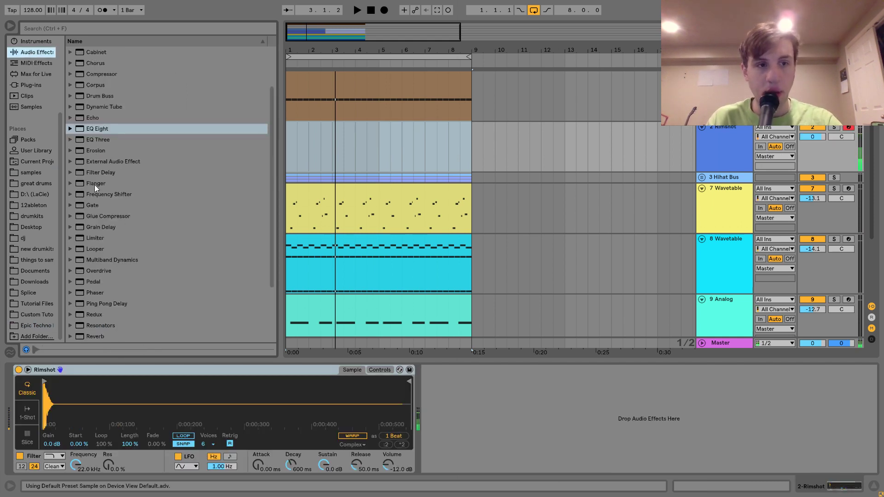
pyautogui.scroll(-5, 89, 213)
pyautogui.click(101, 261)
pyautogui.press('Return')
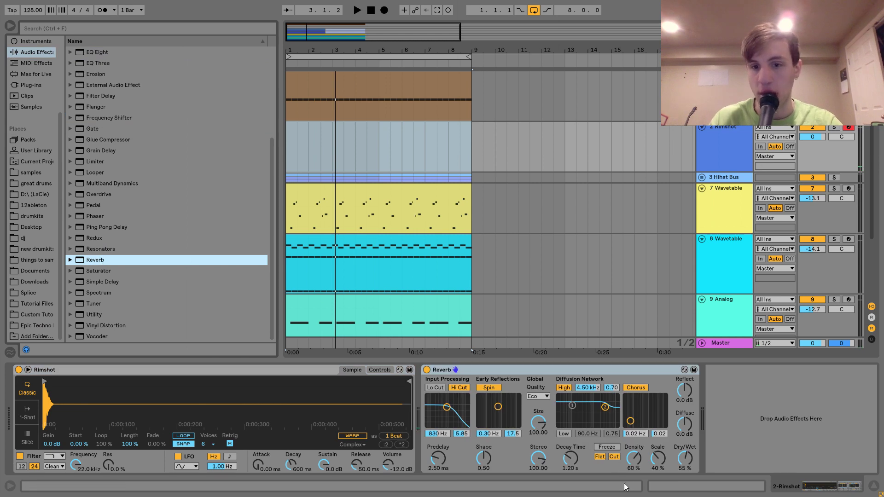
pyautogui.moveTo(686, 459); pyautogui.dragTo(685, 458)
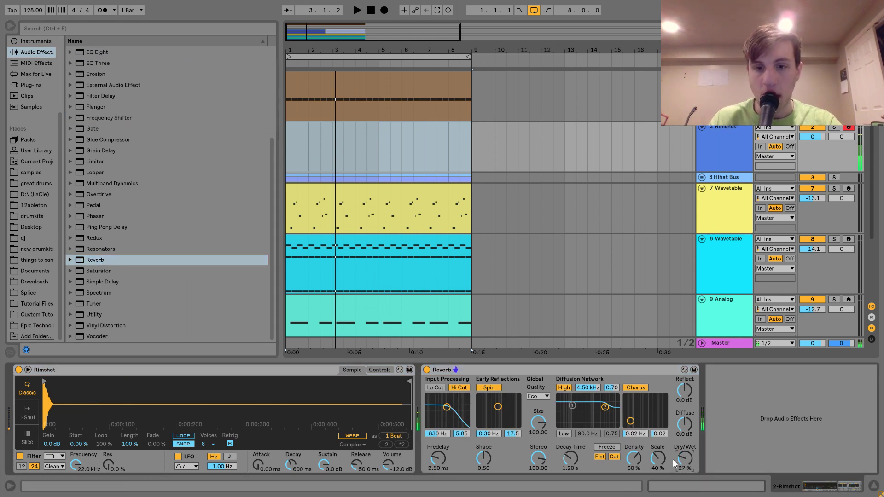
pyautogui.moveTo(432, 460); pyautogui.dragTo(438, 456)
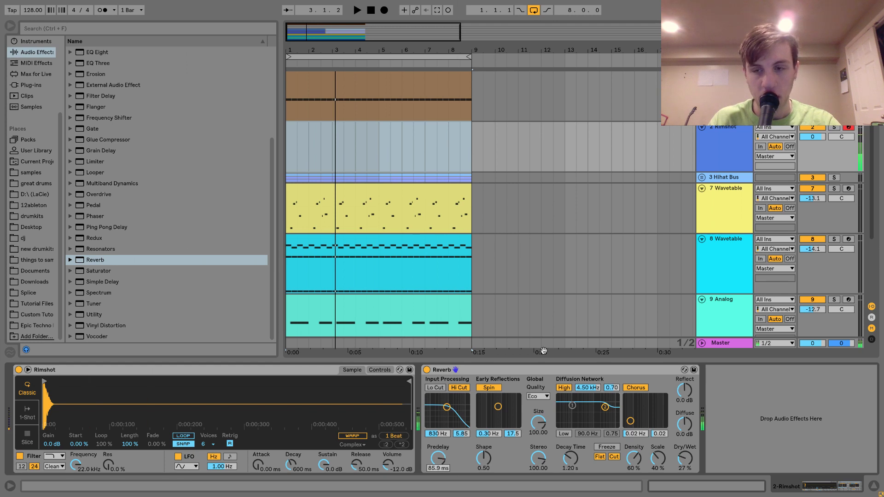
pyautogui.click(684, 462)
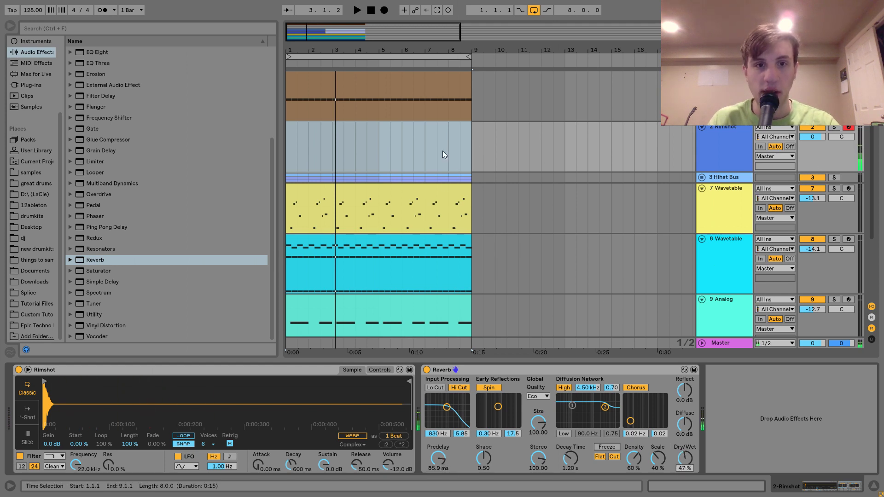
# Step: Create a four-bar MIDI clip from bar 1 on the Rimshot track and place a sixteenth F2 note around beat 1.2
pyautogui.moveTo(377, 152); pyautogui.dragTo(289, 146)
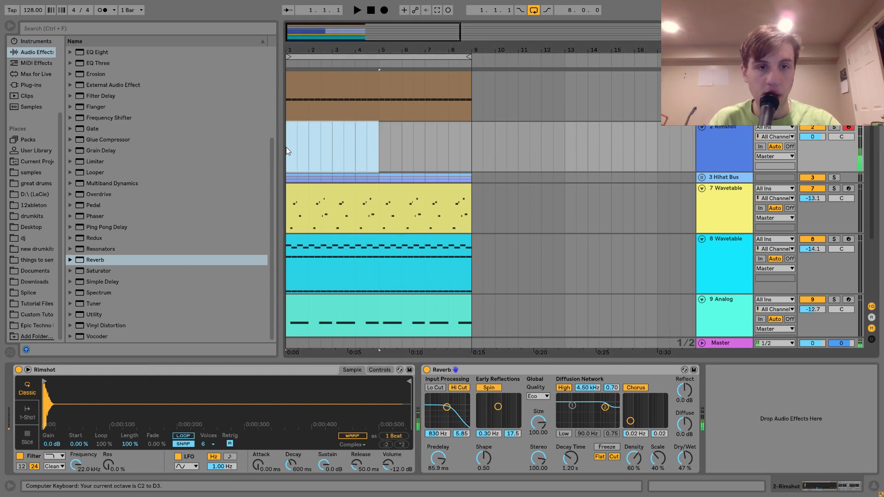
pyautogui.hotkey('ctrl', 'shift', 'm')
pyautogui.doubleClick(183, 234)
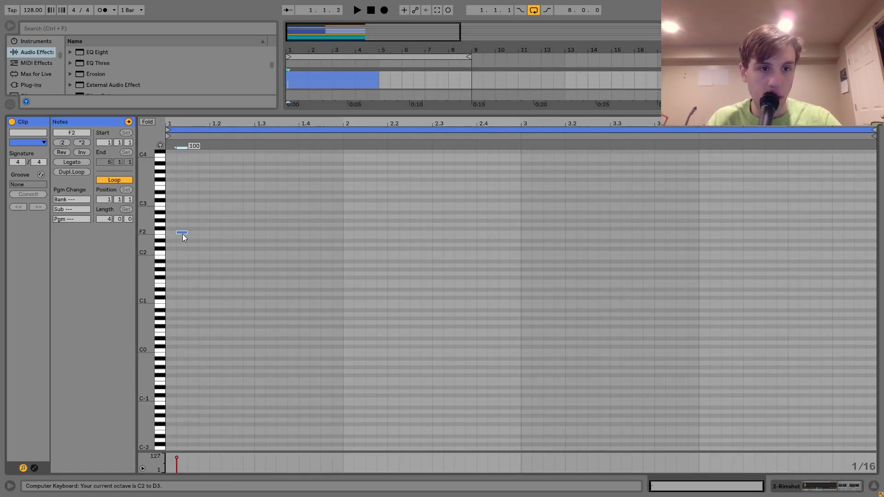
pyautogui.press('Right')
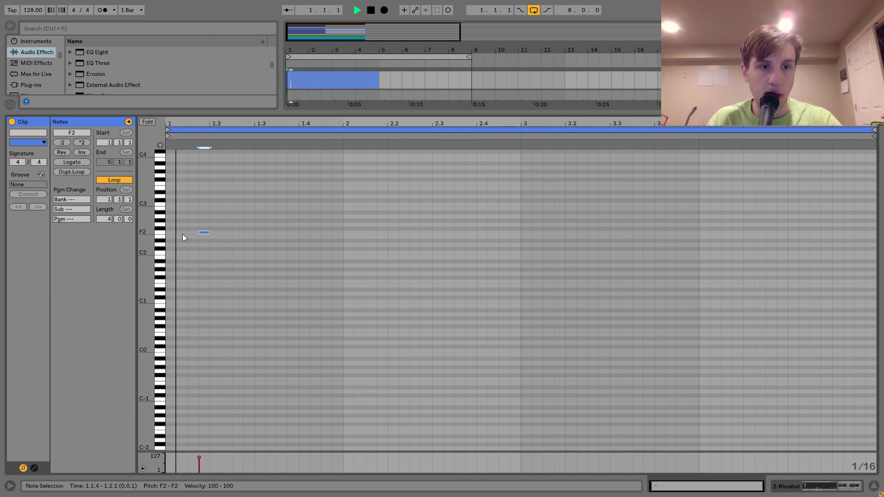
pyautogui.press('space')
pyautogui.press('Right')
pyautogui.press('Right')
pyautogui.press('Right')
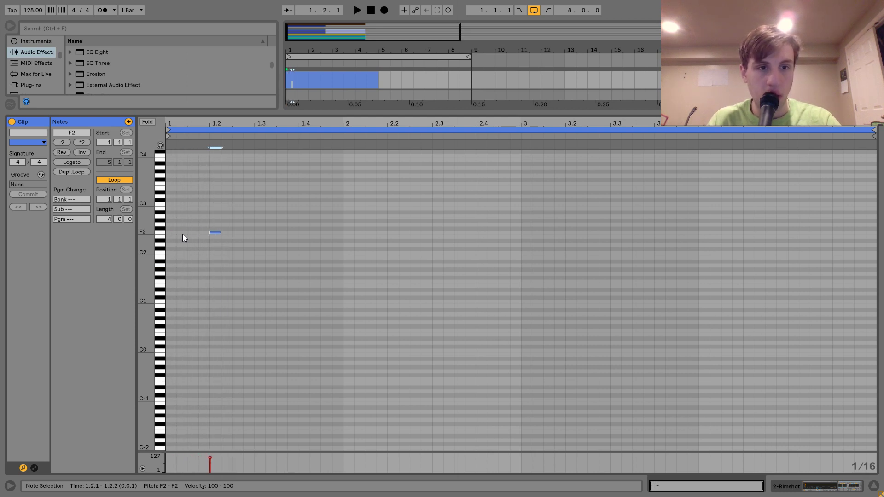
# Step: Duplicate the F2 note to form a pair at 1.2.2 and 1.2.4, and play the pattern
pyautogui.hotkey('ctrl', 'd')
pyautogui.press('Right')
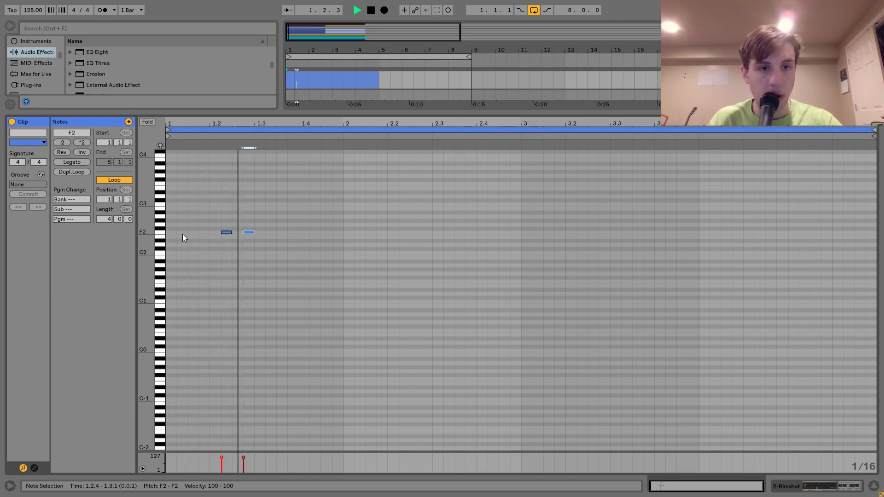
pyautogui.press('space')
pyautogui.press('space')
pyautogui.press('space')
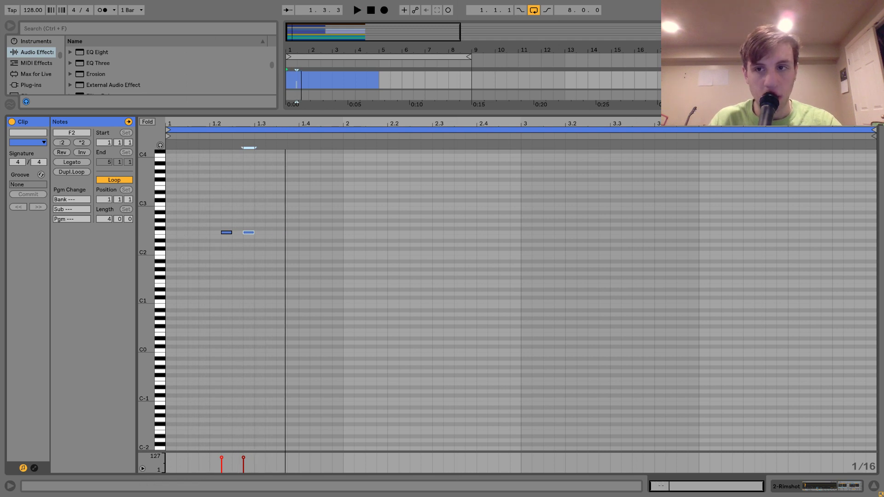
pyautogui.press('space')
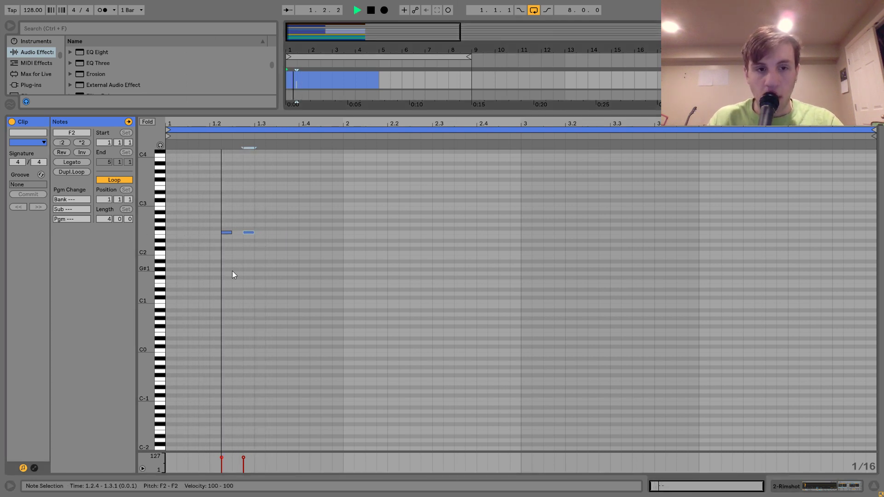
# Step: Repeat the first bar's two-note rimshot pattern through bars 2 to 4 of the clip
pyautogui.moveTo(345, 208); pyautogui.dragTo(164, 259)
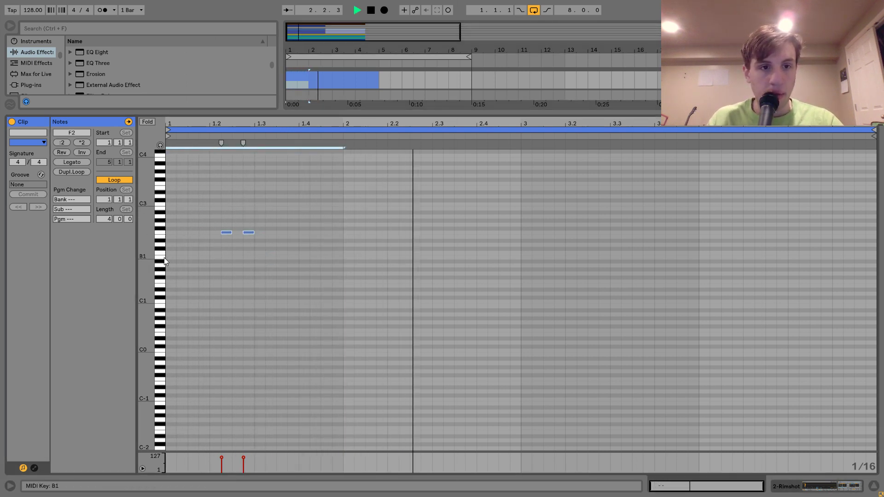
pyautogui.hotkey('ctrl', 'd')
pyautogui.hotkey('ctrl', 'd')
pyautogui.hotkey('ctrl', 'd')
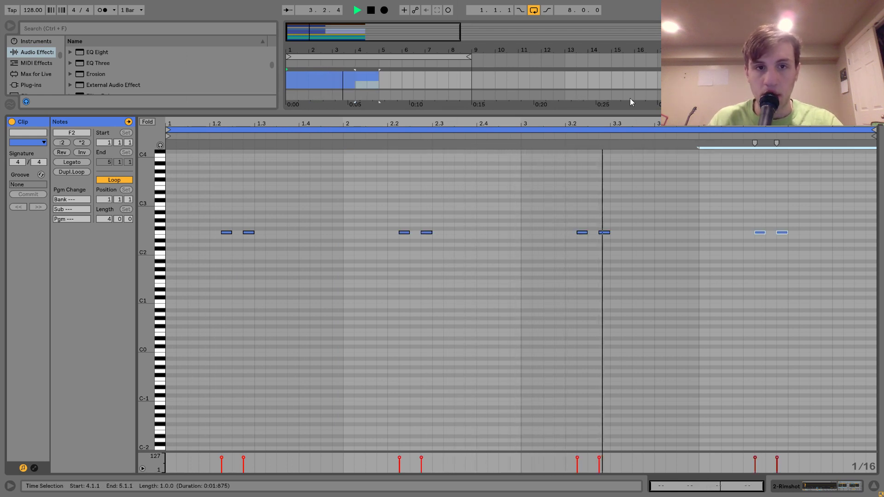
# Step: Duplicate the four-bar Rimshot clip in the arrangement to fill bars 5 to 8
pyautogui.click(357, 79)
pyautogui.hotkey('ctrl', 'd')
pyautogui.click(356, 78)
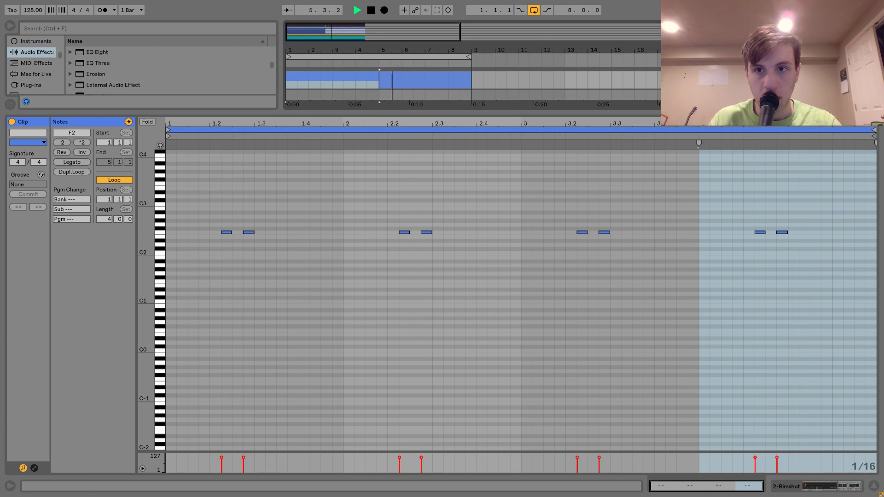
# Step: Return to the Rimshot device chain and set the track's volume to -0.5 dB while the loop plays
pyautogui.hotkey('shift', 'Tab')
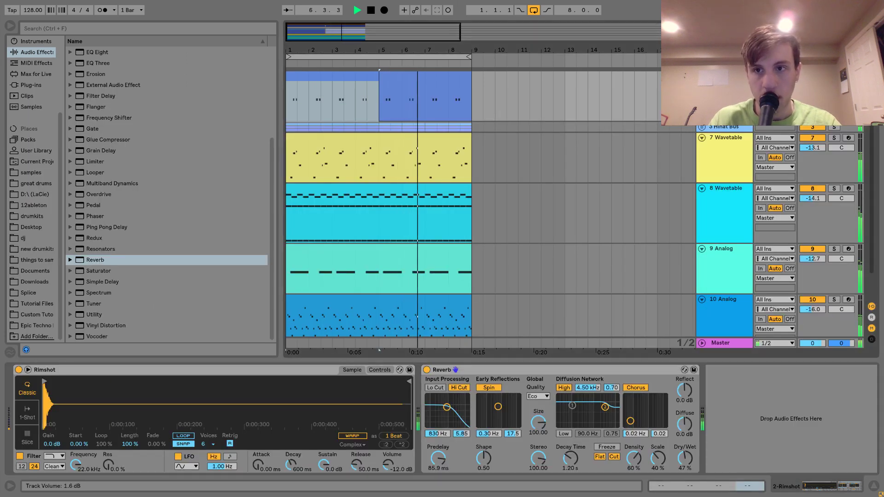
pyautogui.scroll(2, 813, 137)
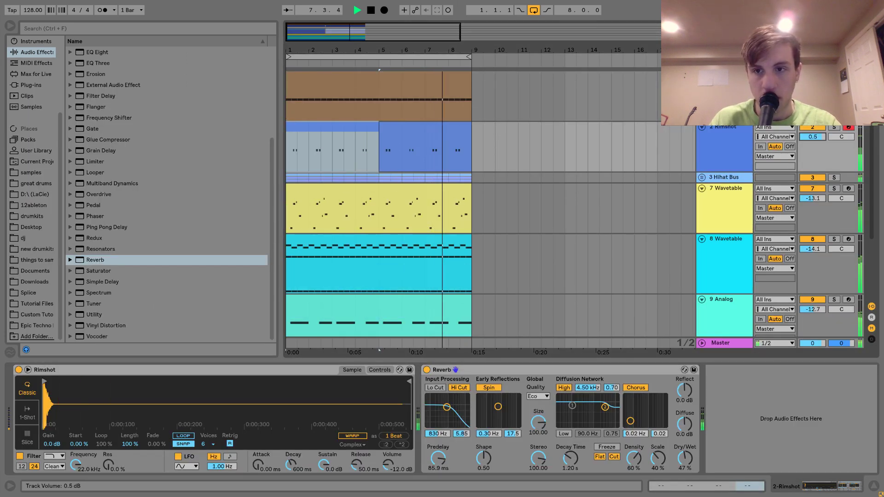
pyautogui.moveTo(813, 136); pyautogui.dragTo(811, 135)
pyautogui.press('space')
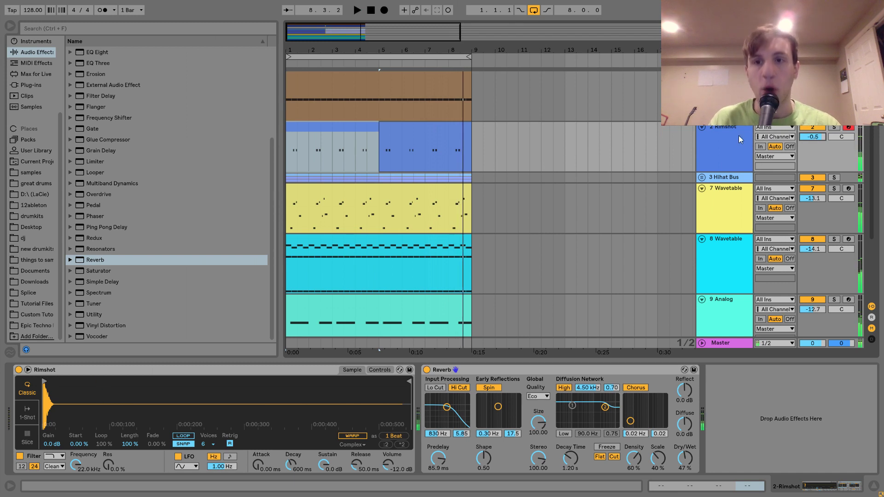
# Step: Listen to the Rimshot soloed together with 7 Wavetable, and clear both solos
pyautogui.click(824, 129)
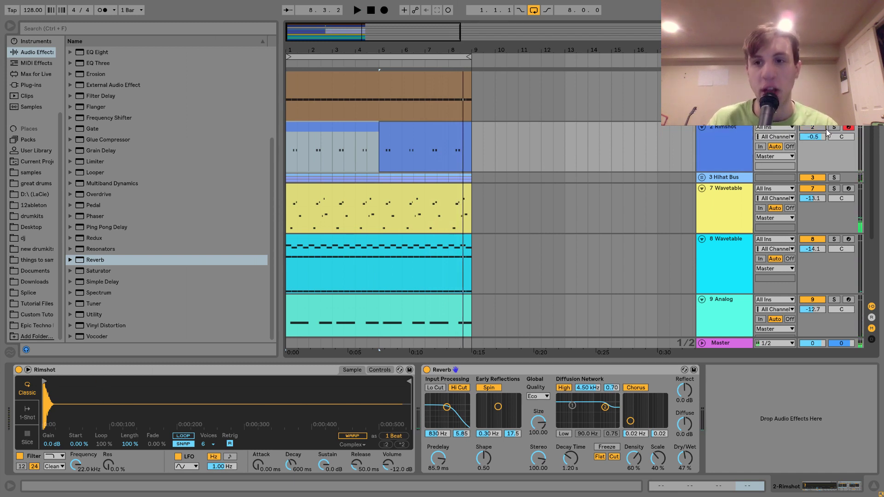
pyautogui.click(824, 129)
pyautogui.press('space')
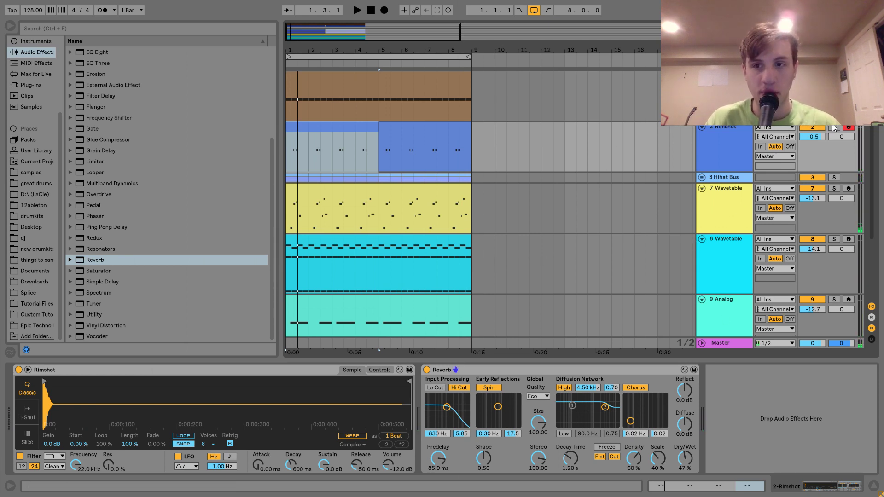
pyautogui.click(834, 189)
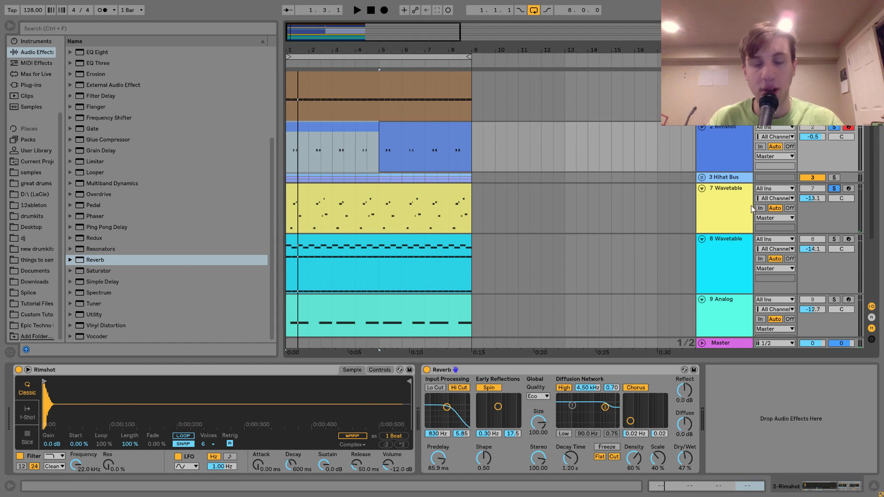
pyautogui.press('space')
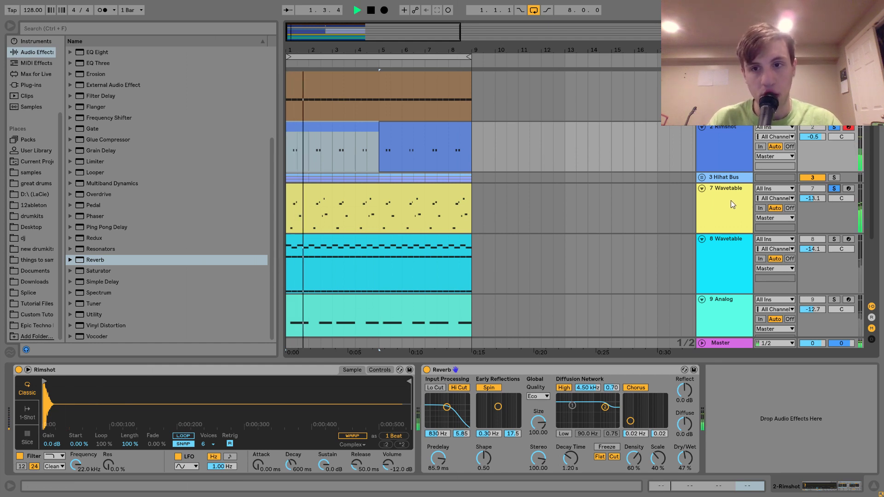
pyautogui.press('space')
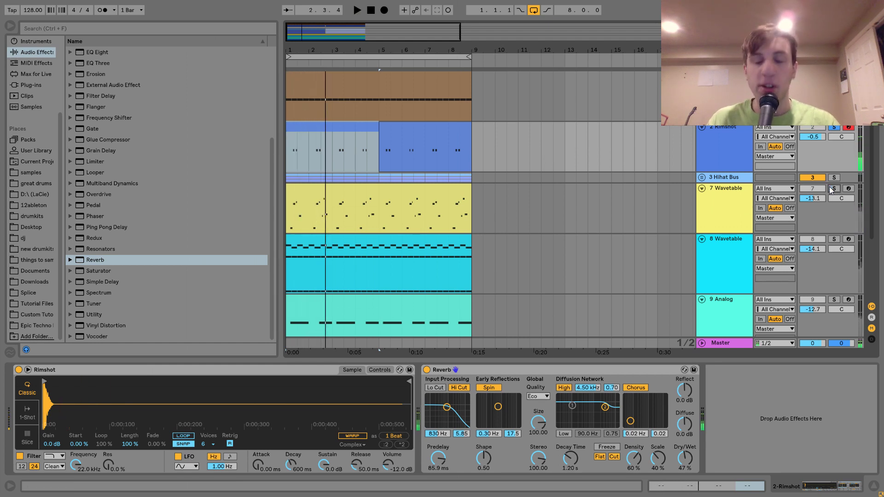
pyautogui.click(834, 189)
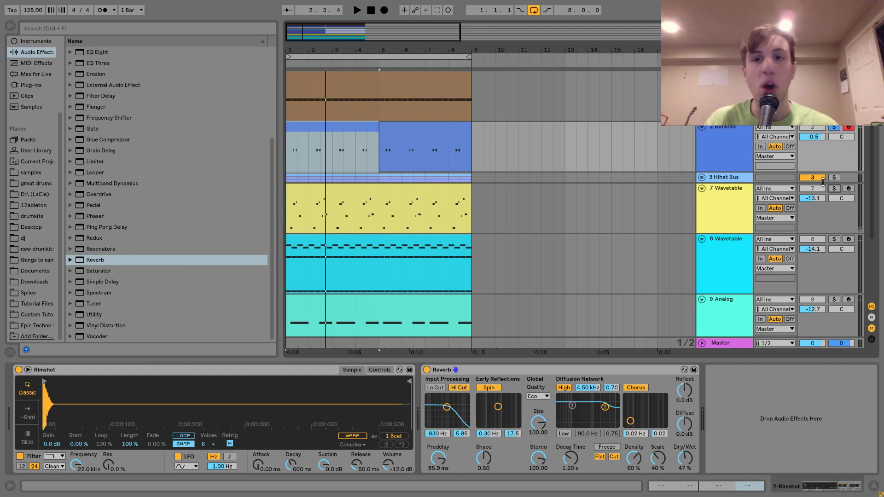
pyautogui.click(835, 127)
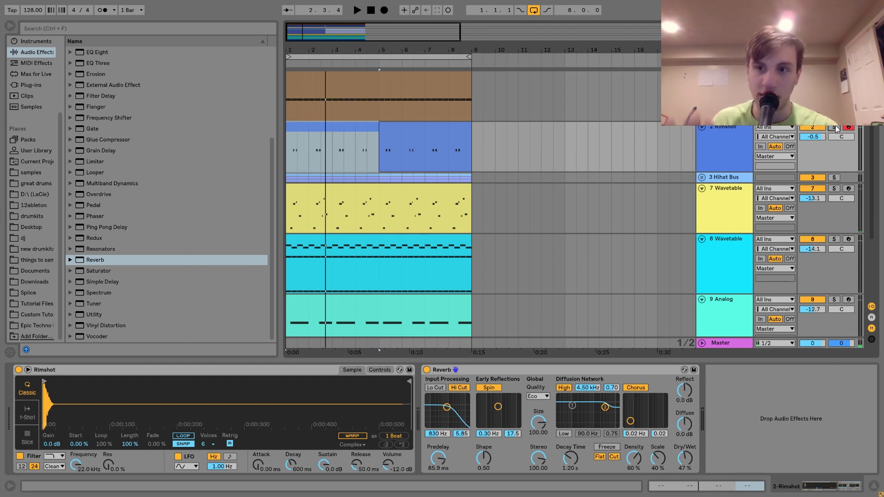
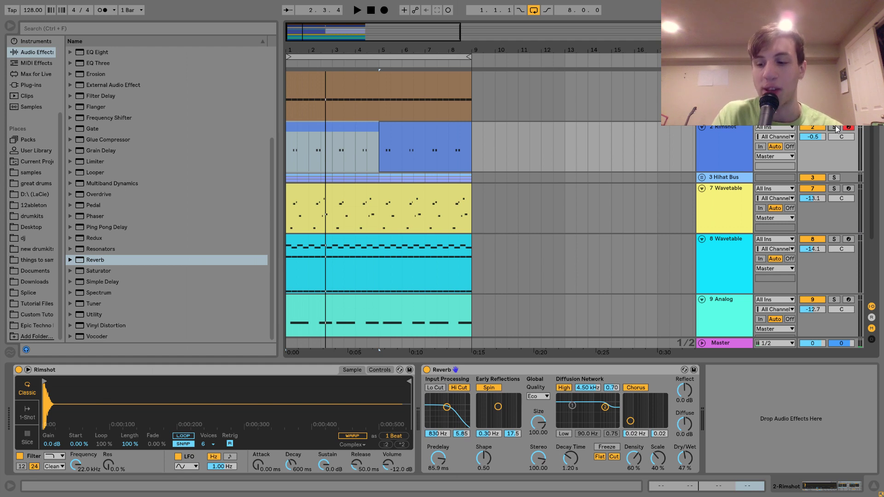
# Step: Play the full mix, insert a new MIDI track below Rimshot and load Clap Thing.wav from the Epic Techno folder onto it
pyautogui.press('space')
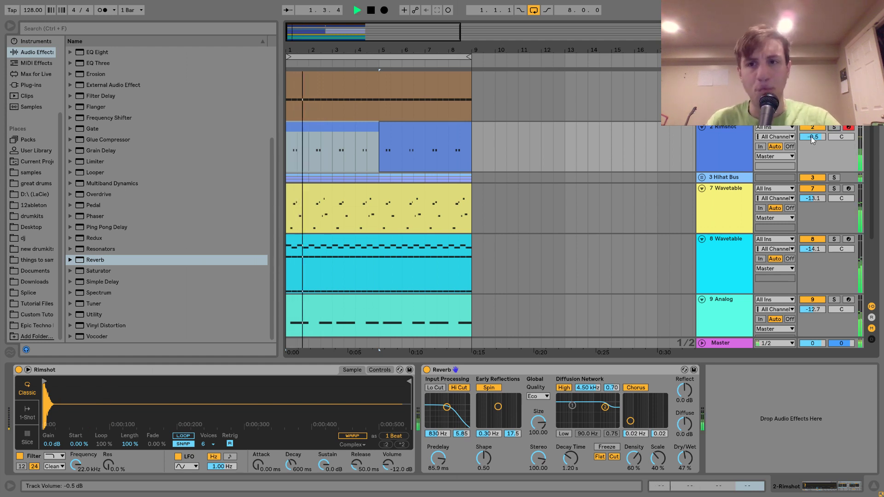
pyautogui.click(749, 140)
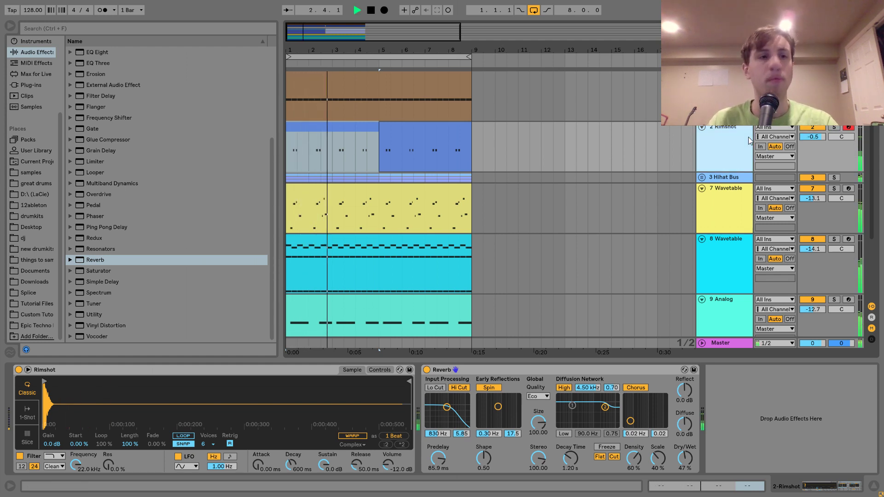
pyautogui.press('space')
pyautogui.hotkey('ctrl', 'shift', 't')
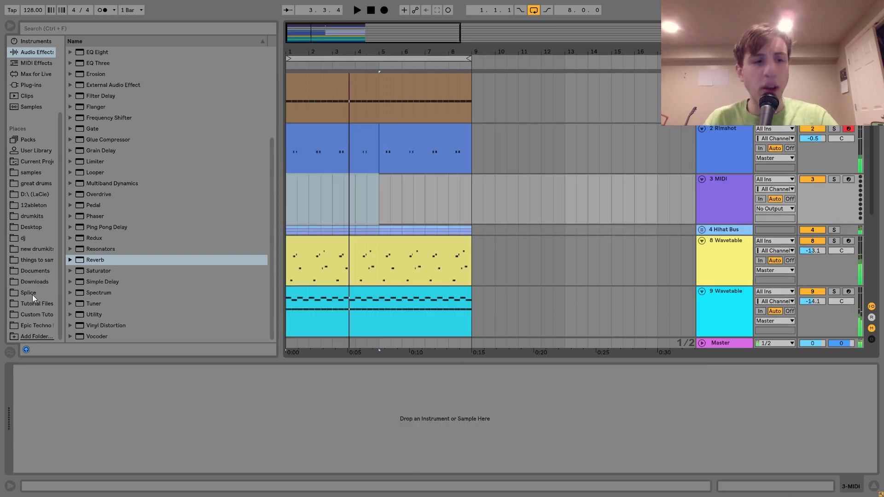
pyautogui.click(37, 325)
pyautogui.click(95, 72)
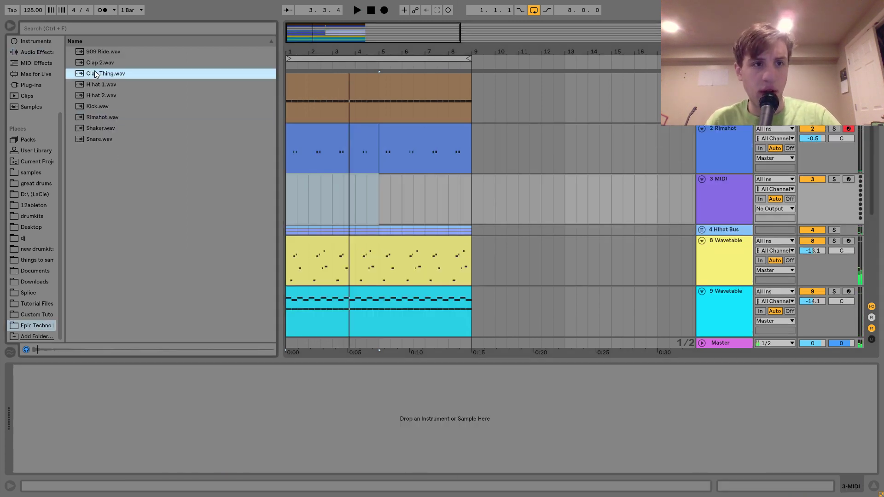
pyautogui.doubleClick(94, 71)
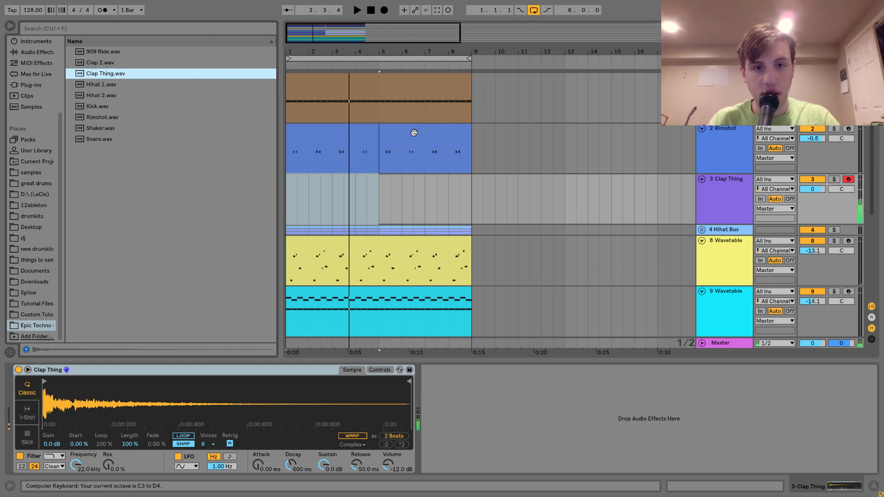
# Step: Create a four-bar MIDI clip on the Clap Thing track and add a C3 note at 1.3.3 lasting to the end of bar 1
pyautogui.press('space')
pyautogui.moveTo(373, 197); pyautogui.dragTo(266, 197)
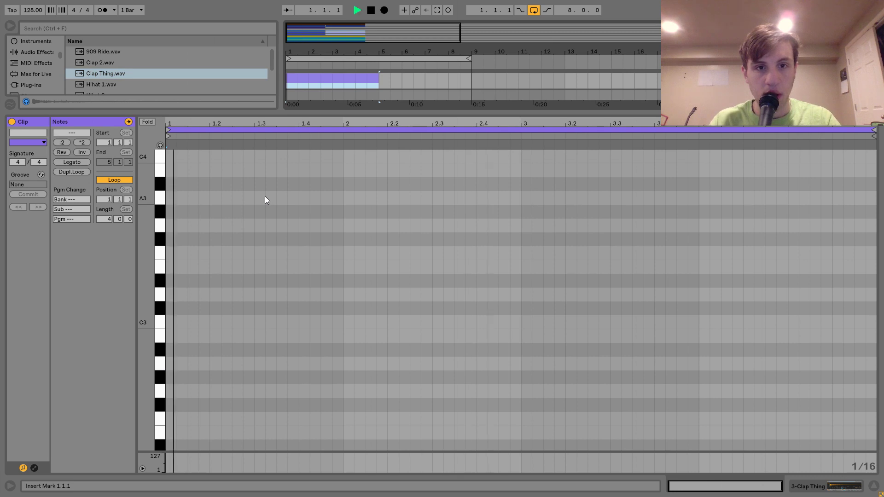
pyautogui.press('space')
pyautogui.press('space')
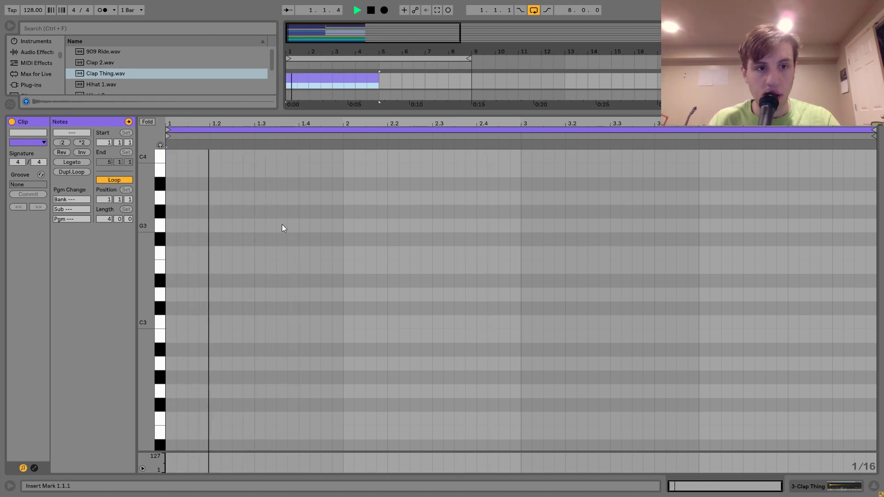
pyautogui.doubleClick(282, 322)
pyautogui.press('space')
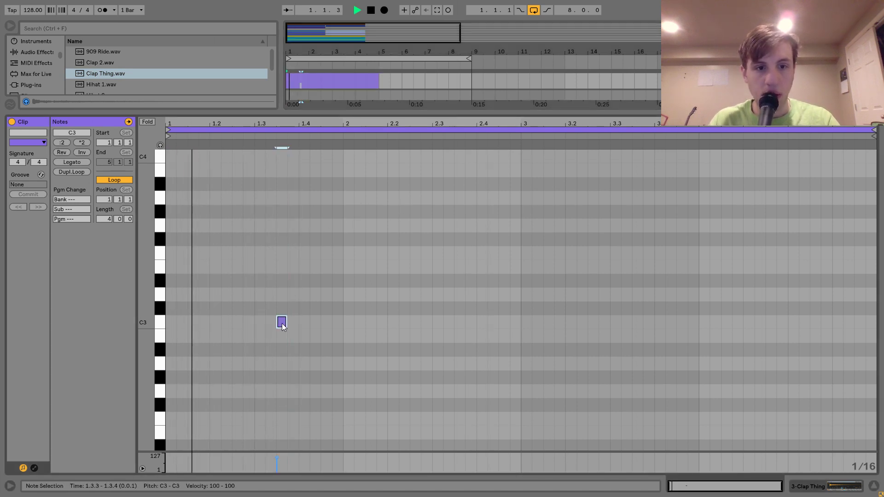
pyautogui.hotkey('shift', 'Right')
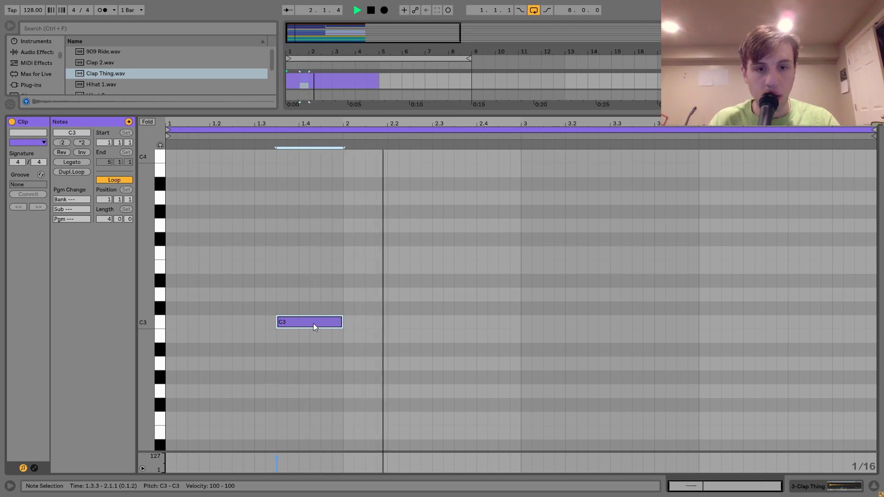
# Step: Add C3 notes at 2.3.3 and 2.3.4, extend the second to the bar's end, and duplicate the two-bar pattern into bars 3 and 4
pyautogui.doubleClick(463, 325)
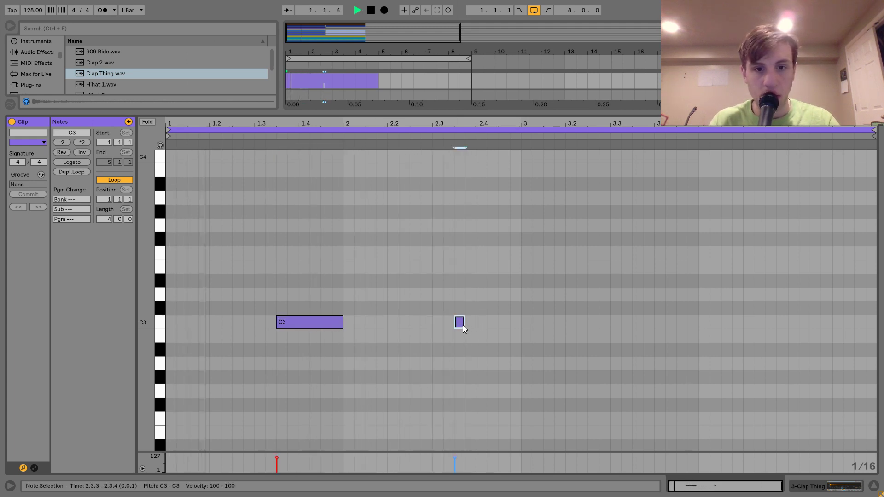
pyautogui.hotkey('ctrl', 'd')
pyautogui.hotkey('shift', 'Right')
pyautogui.hotkey('shift', 'Right')
pyautogui.hotkey('shift', 'Right')
pyautogui.hotkey('shift', 'Right')
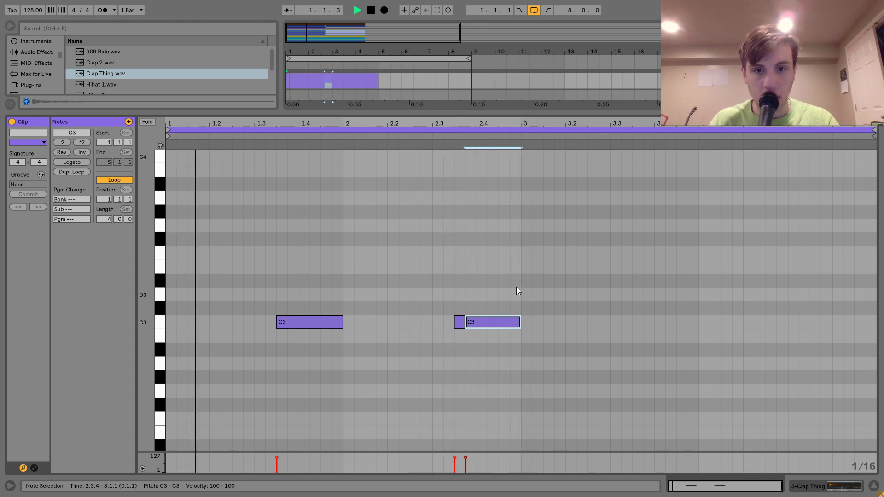
pyautogui.moveTo(519, 284); pyautogui.dragTo(166, 364)
pyautogui.hotkey('ctrl', 'd')
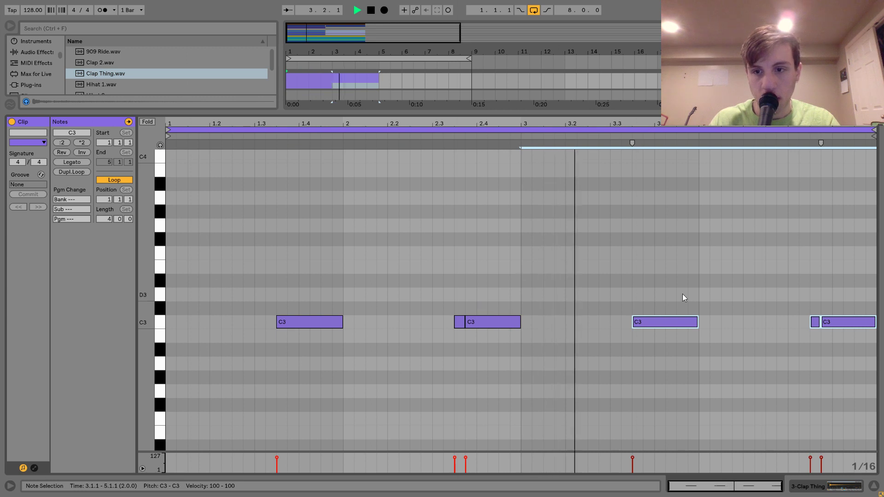
# Step: Add extra C3 clap notes at 4.4.3 and 2.4.3, extending the one at 4.4.3 to the end of the clip
pyautogui.doubleClick(850, 309)
pyautogui.press('Down')
pyautogui.press('Right')
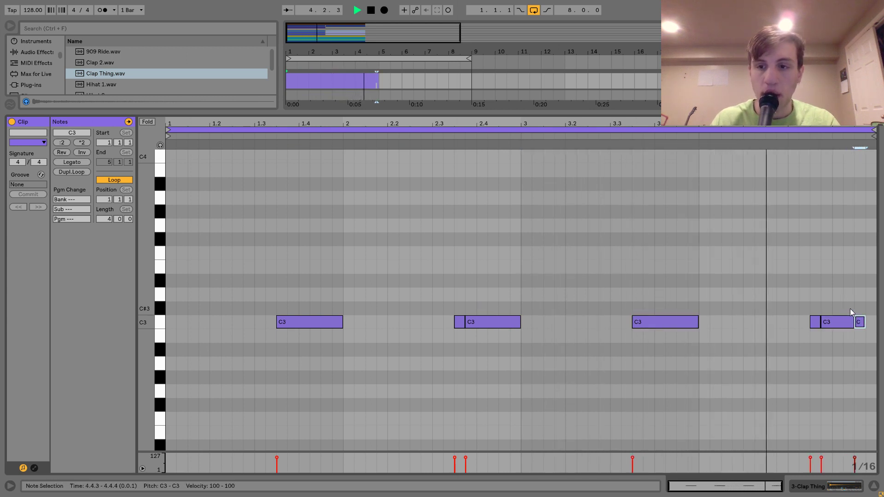
pyautogui.hotkey('shift', 'Right')
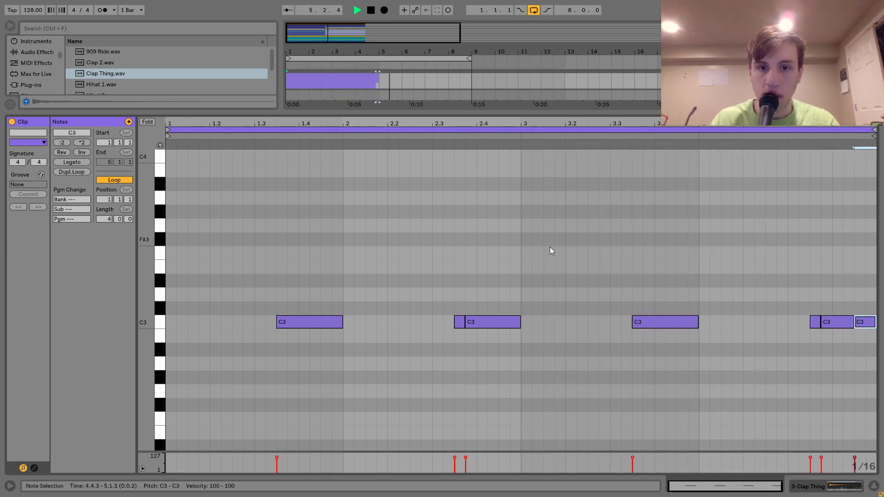
pyautogui.doubleClick(510, 308)
pyautogui.press('space')
pyautogui.press('Down')
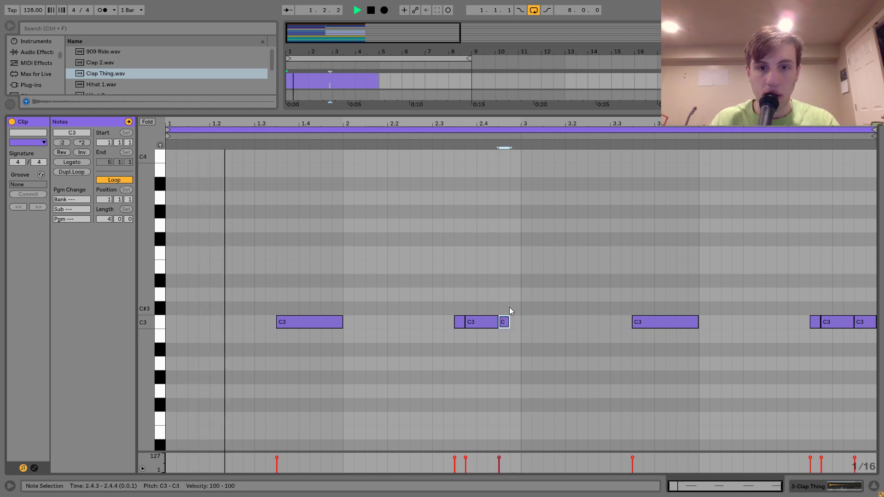
# Step: Duplicate the four-bar Clap Thing clip in the arrangement to fill bars 5 to 8
pyautogui.doubleClick(723, 78)
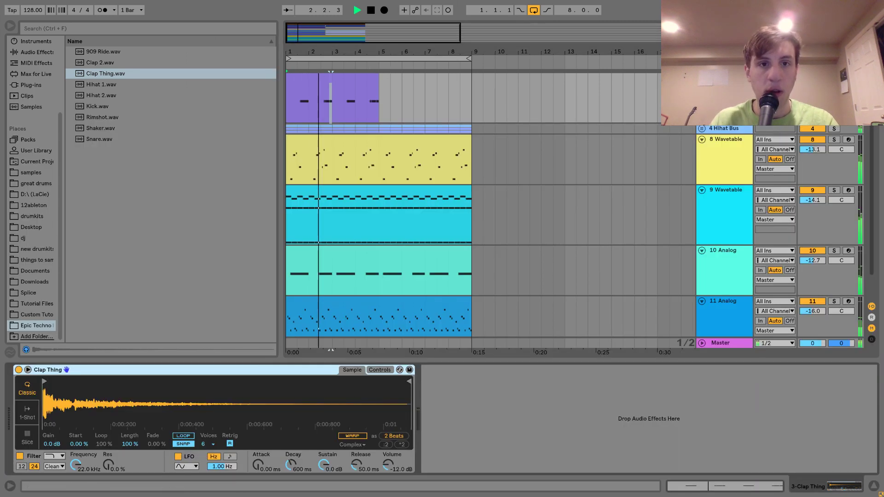
pyautogui.hotkey('ctrl', 'd')
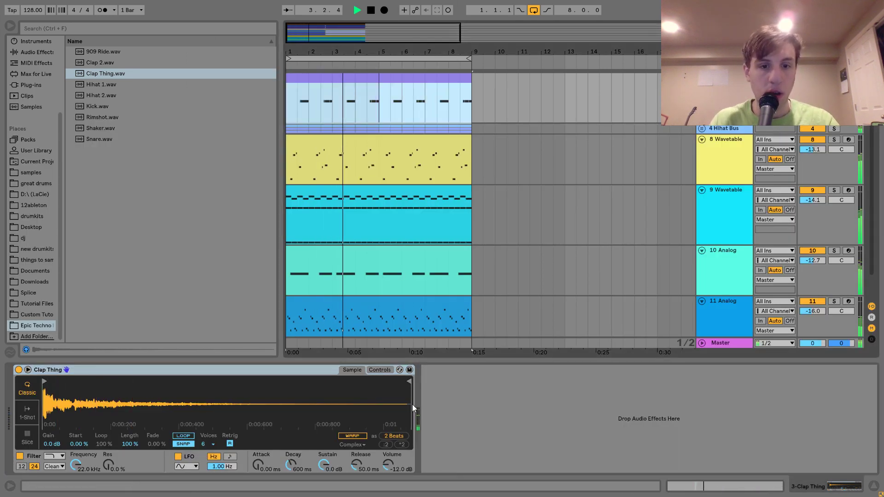
# Step: Set the Clap Thing sampler's release to 60.0 ms and the track's volume to -0.9 dB
pyautogui.moveTo(359, 466); pyautogui.dragTo(364, 459)
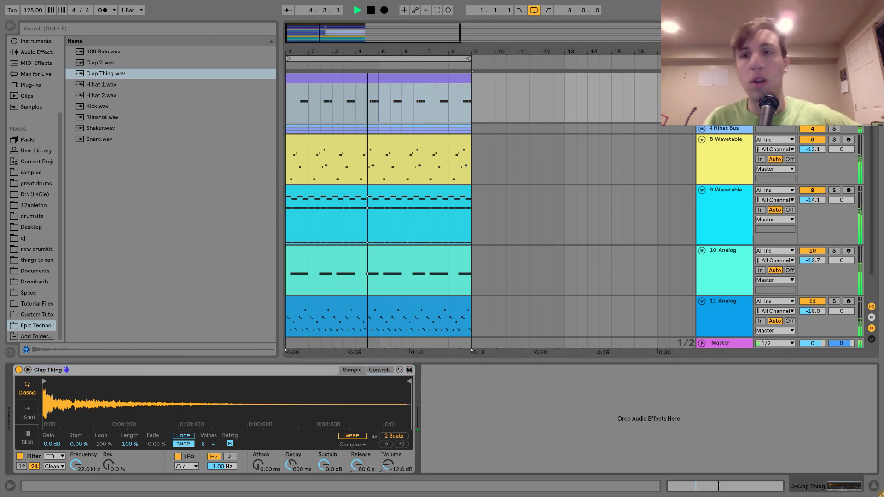
pyautogui.scroll(2, 732, 222)
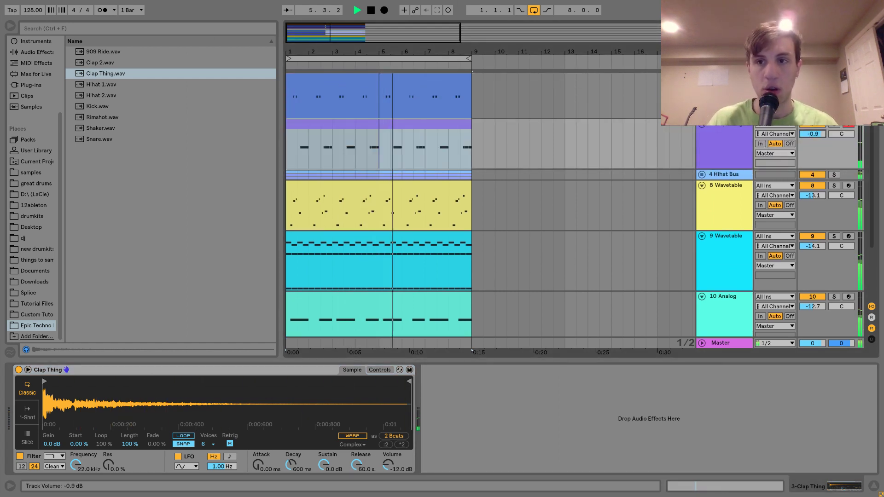
# Step: Consolidate the Clap Thing clips and the Rimshot clips into one eight-bar clip on each track, and stop playback
pyautogui.click(420, 132)
pyautogui.scroll(2, 422, 129)
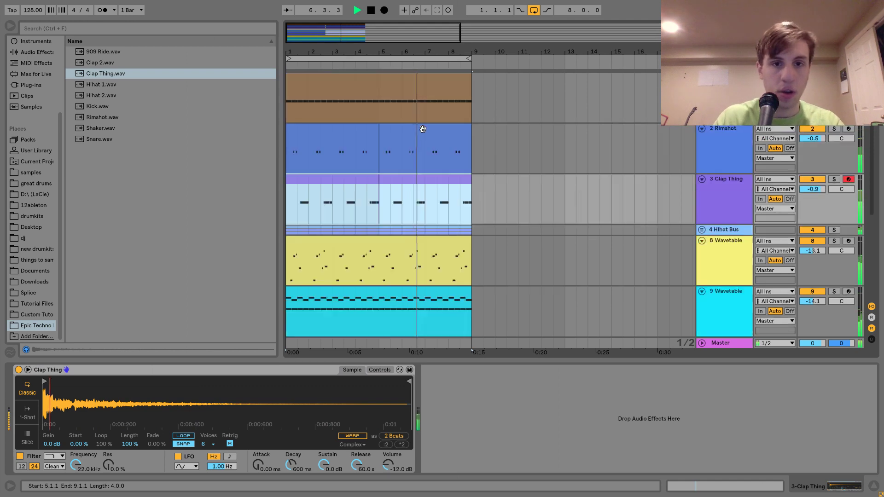
pyautogui.click(370, 131)
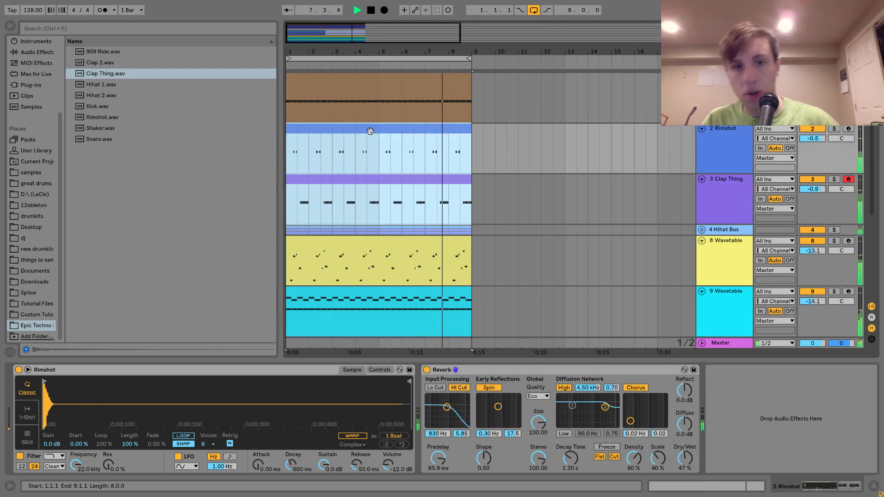
pyautogui.press('space')
pyautogui.click(371, 131)
pyautogui.click(377, 187)
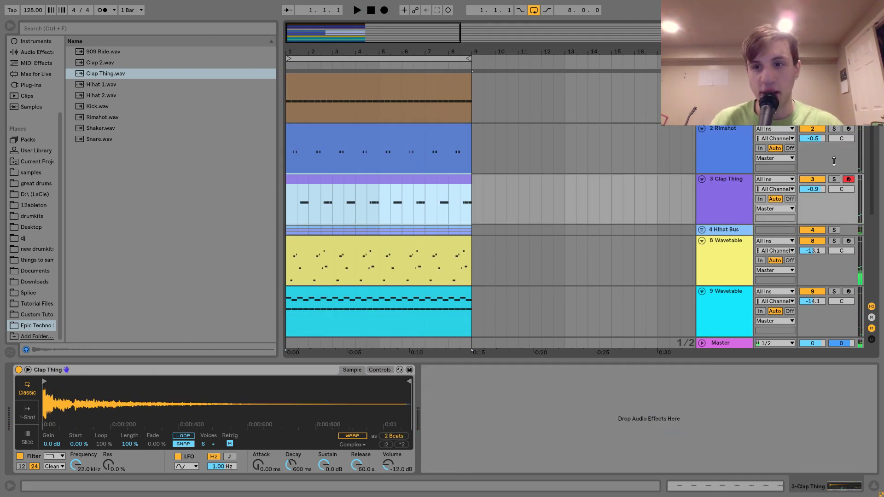
# Step: Solo Rimshot, Clap Thing and 8 Wavetable, and listen to the three tracks together
pyautogui.click(835, 179)
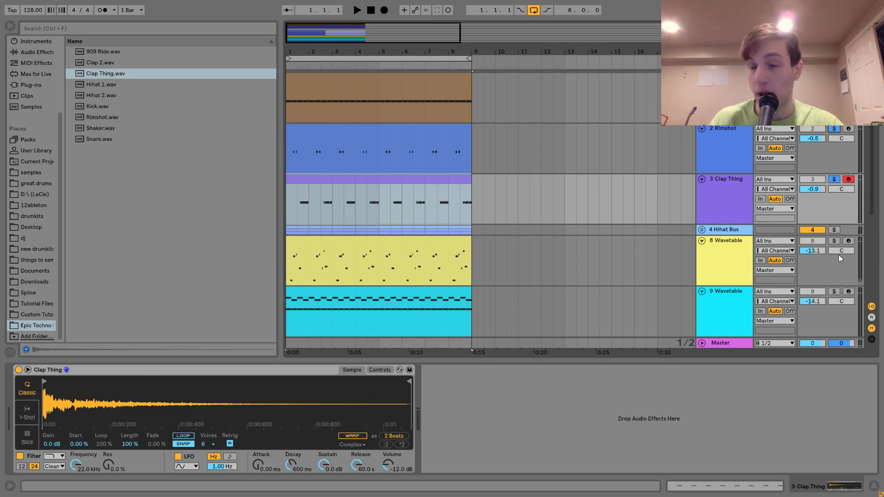
pyautogui.press('space')
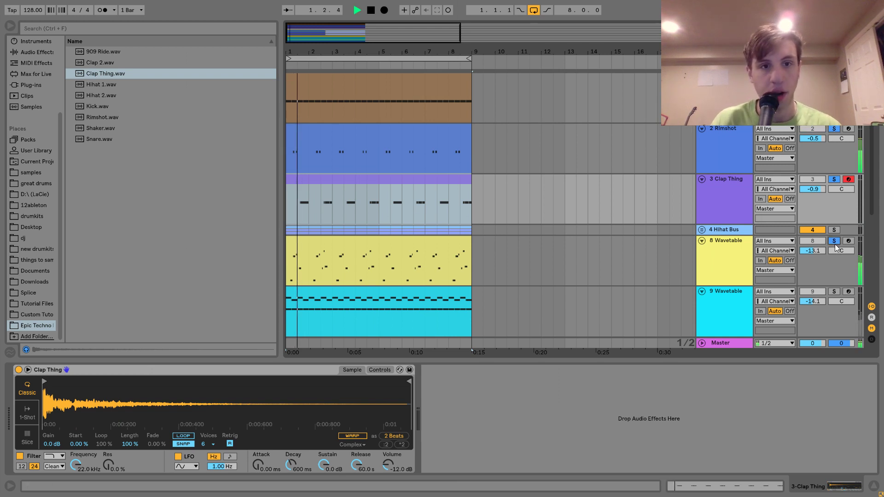
pyautogui.press('space')
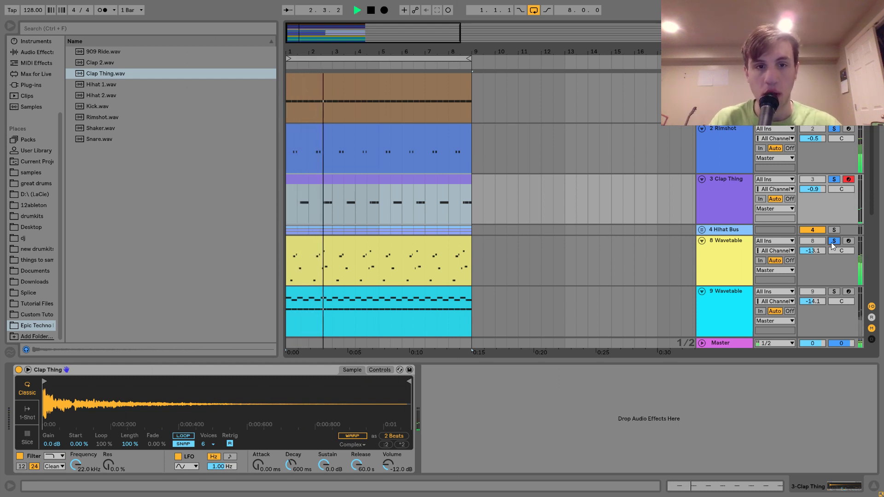
# Step: Try shifting all notes in the Clap Thing clip one sixteenth earlier, and play the result
pyautogui.doubleClick(372, 181)
pyautogui.press('space')
pyautogui.hotkey('ctrl', 'a')
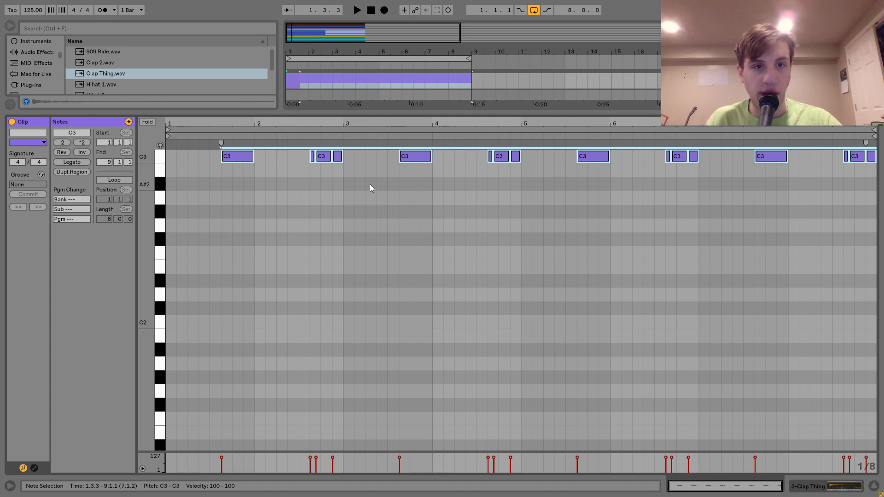
pyautogui.moveTo(212, 122); pyautogui.dragTo(212, 149)
pyautogui.press('Left')
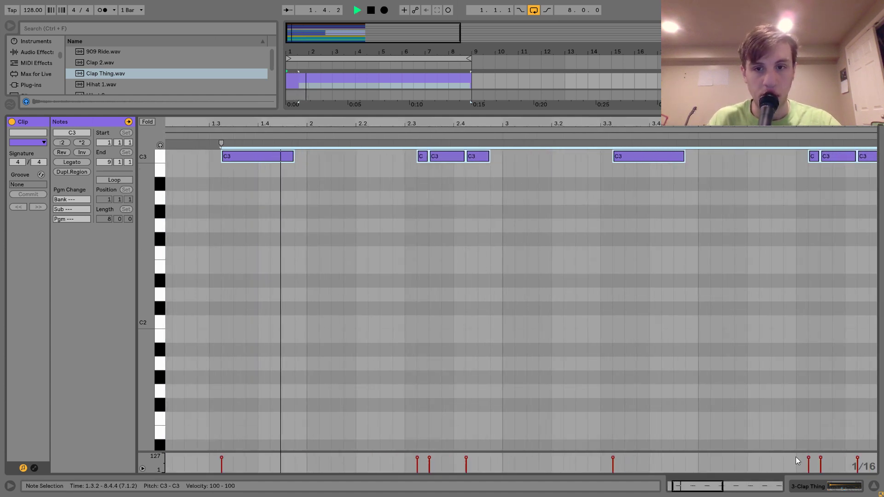
# Step: Return to the arrangement, clear the solos and set the Clap Thing track's volume to -3.6 dB while the loop plays
pyautogui.hotkey('shift', 'Tab')
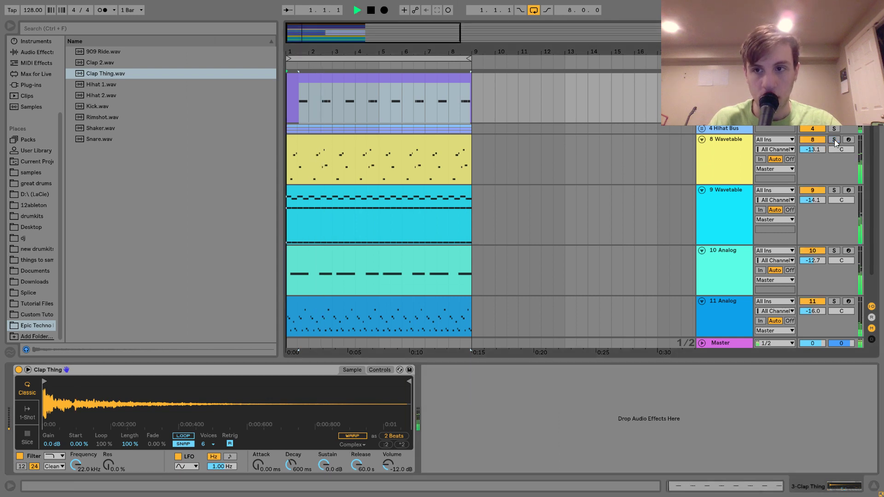
pyautogui.click(341, 80)
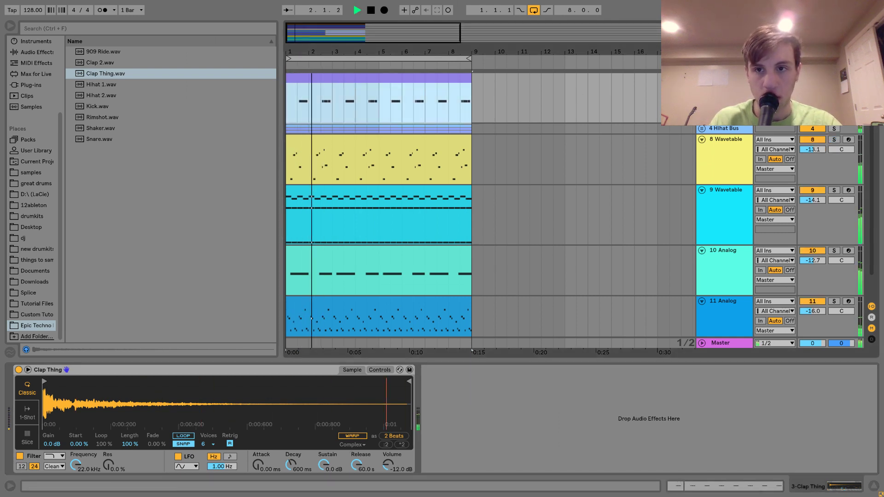
pyautogui.click(813, 88)
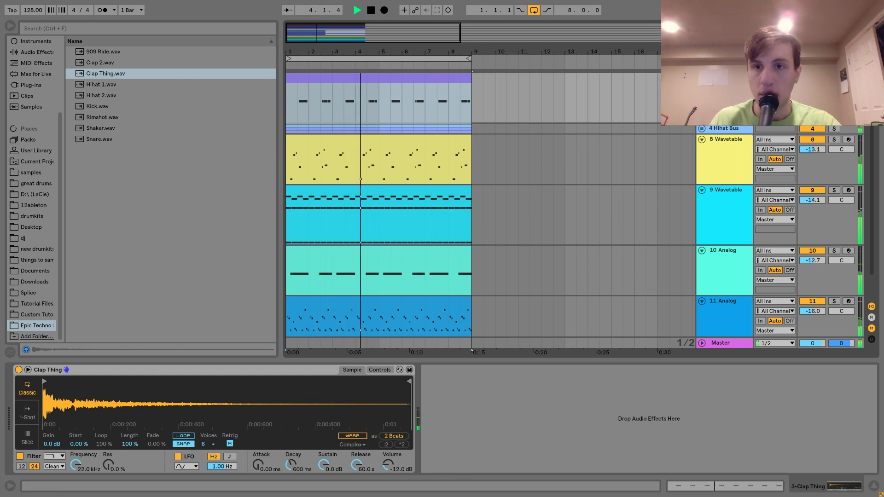
# Step: Move all Clap Thing notes back so the first starts at 1.3.3, and check the pattern during playback
pyautogui.doubleClick(347, 87)
pyautogui.press('space')
pyautogui.press('space')
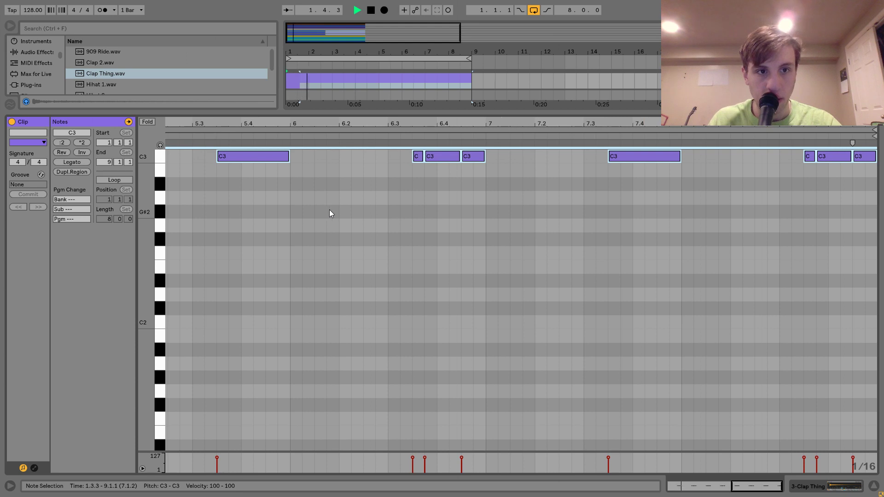
pyautogui.hscroll(-3, 342, 217)
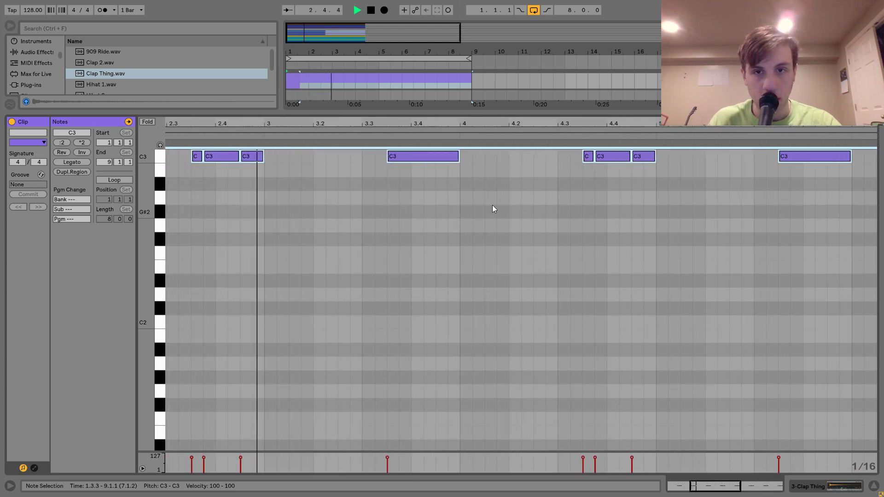
pyautogui.hotkey('shift', 'Tab')
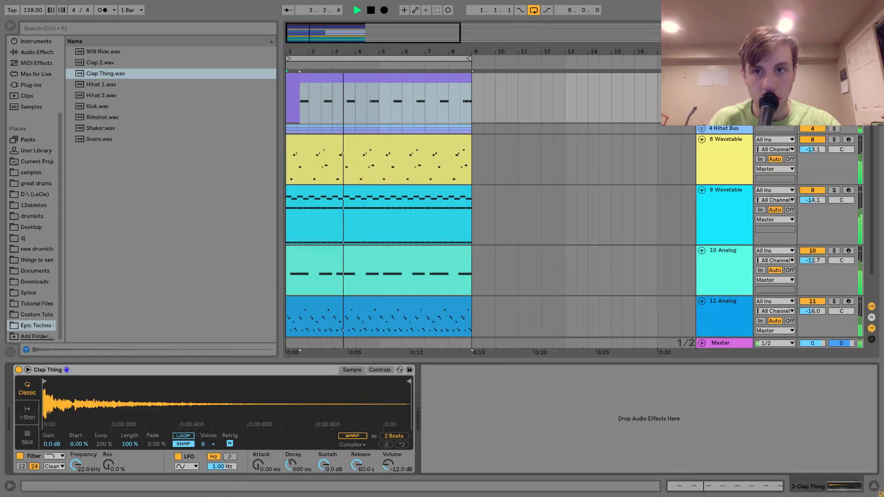
# Step: Listen to the claps and rimshots in the mix, and set the 8 Wavetable track's volume to -10.9 dB
pyautogui.click(398, 84)
pyautogui.scroll(4, 399, 84)
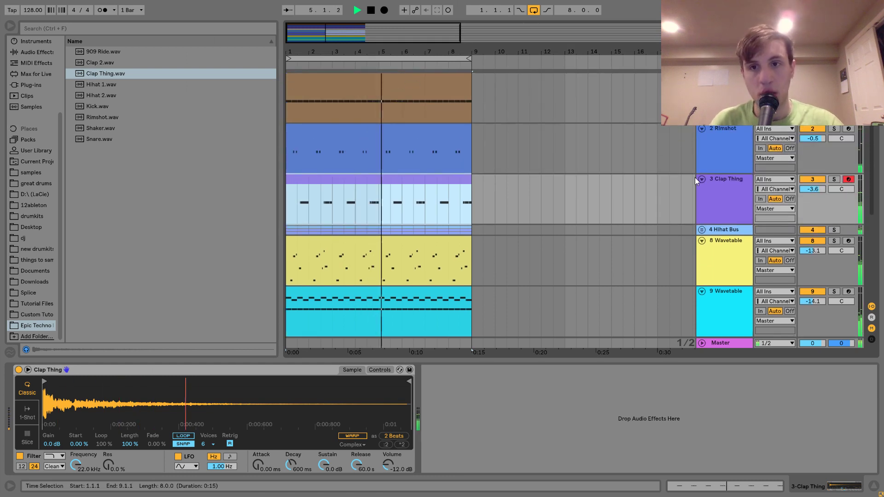
pyautogui.click(728, 190)
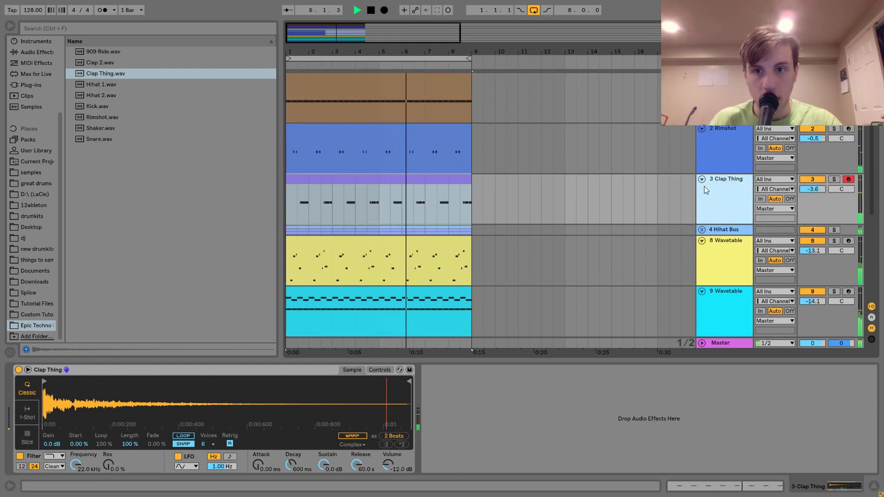
pyautogui.keyDown('shift'); pyautogui.click(731, 153); pyautogui.keyUp('shift')
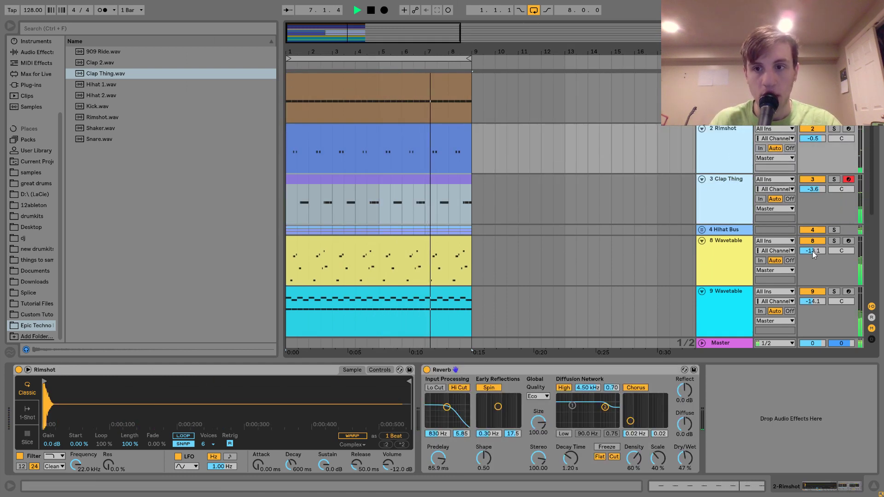
pyautogui.moveTo(814, 251); pyautogui.dragTo(814, 249)
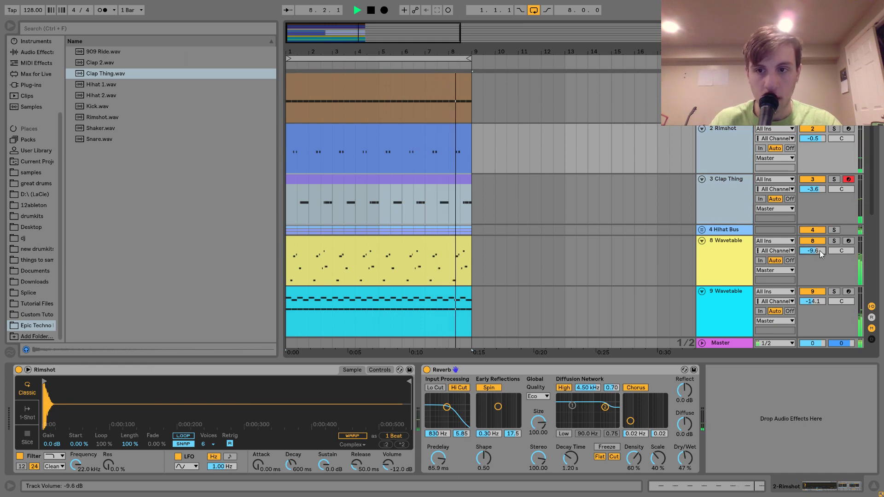
pyautogui.press('space')
# Step: Group the Rimshot and Clap Thing tracks, and play the new group soloed
pyautogui.click(711, 199)
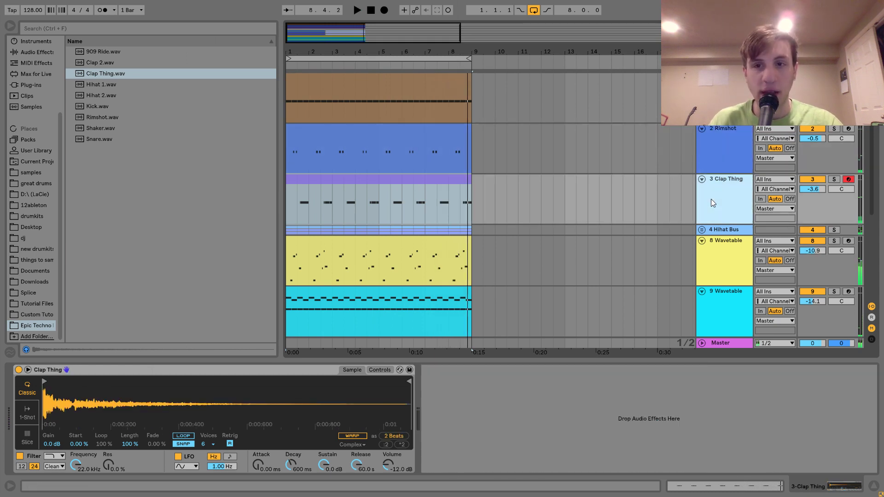
pyautogui.click(721, 152)
pyautogui.hotkey('ctrl', 'g')
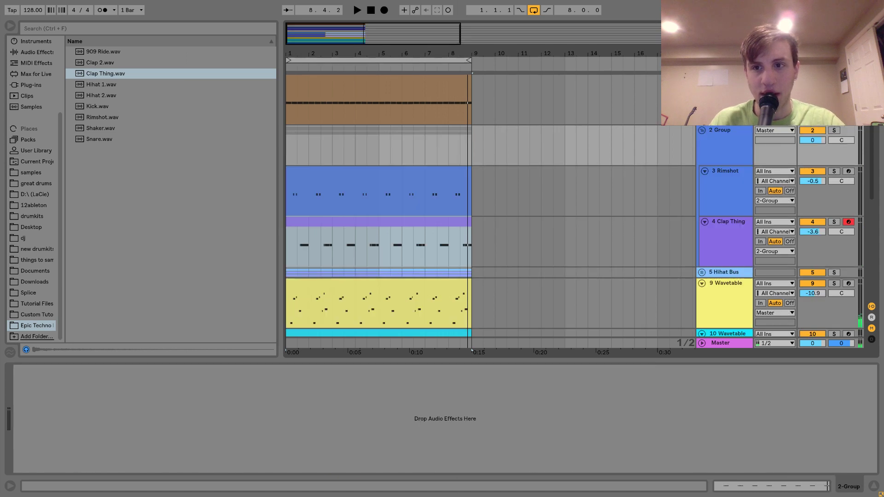
pyautogui.press('space')
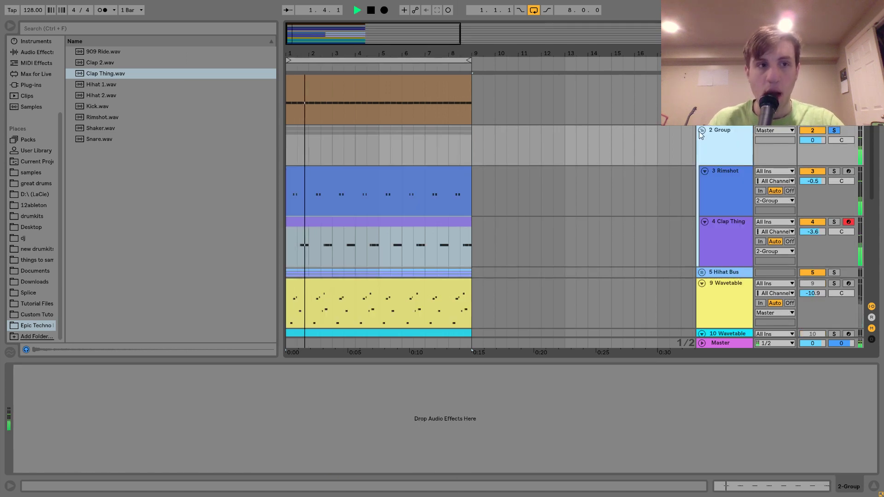
# Step: Add a Drum Buss to the Rimshot and clap group, with Crunch at 17% and Damp at 20.0 kHz
pyautogui.press('space')
pyautogui.click(38, 51)
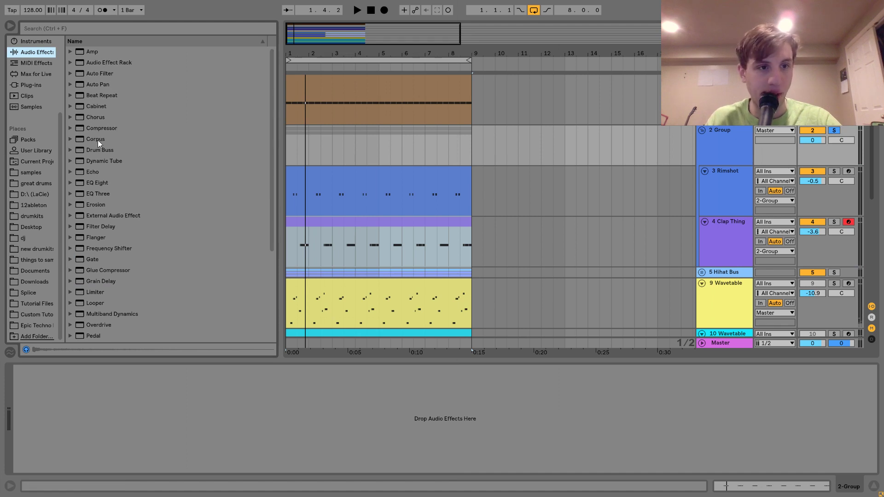
pyautogui.doubleClick(98, 150)
pyautogui.press('space')
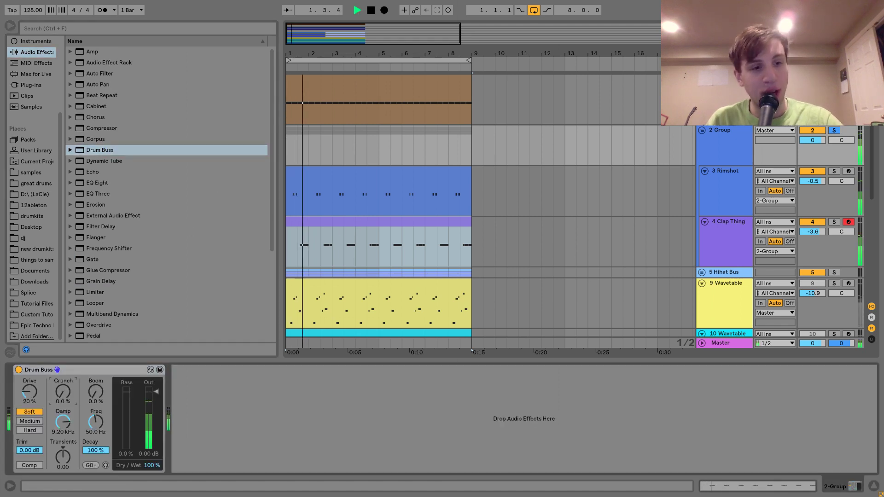
pyautogui.moveTo(65, 389); pyautogui.dragTo(64, 376)
pyautogui.moveTo(63, 422); pyautogui.dragTo(63, 400)
# Step: Add an EQ Eight after the group's Drum Buss, with band 1 as a low cut at 102 Hz
pyautogui.scroll(-4, 115, 279)
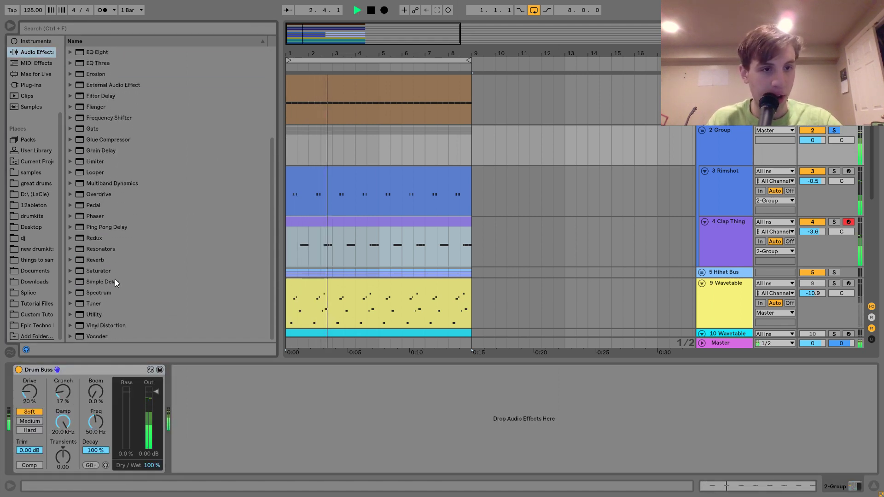
pyautogui.moveTo(97, 52); pyautogui.dragTo(217, 446)
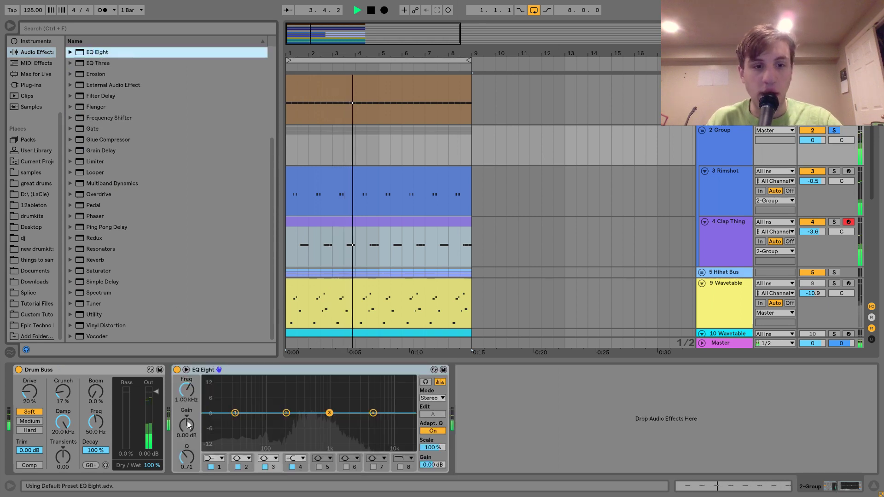
pyautogui.click(215, 458)
pyautogui.click(216, 397)
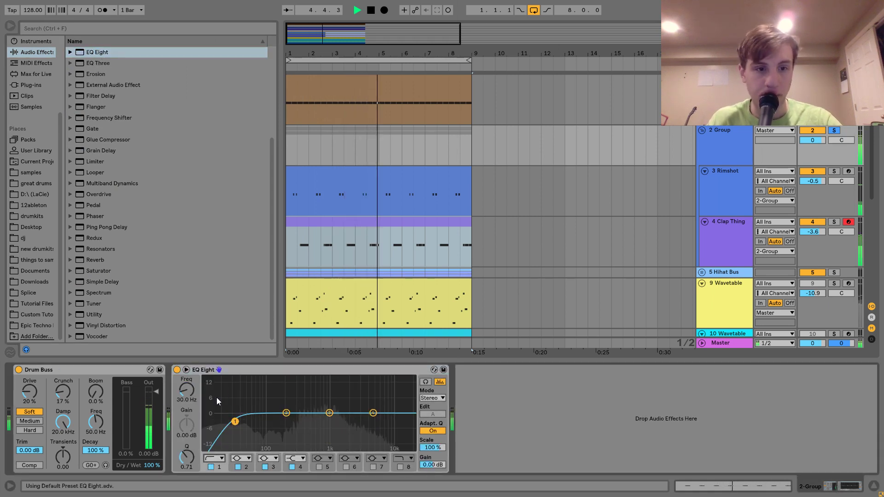
pyautogui.moveTo(187, 391); pyautogui.dragTo(186, 377)
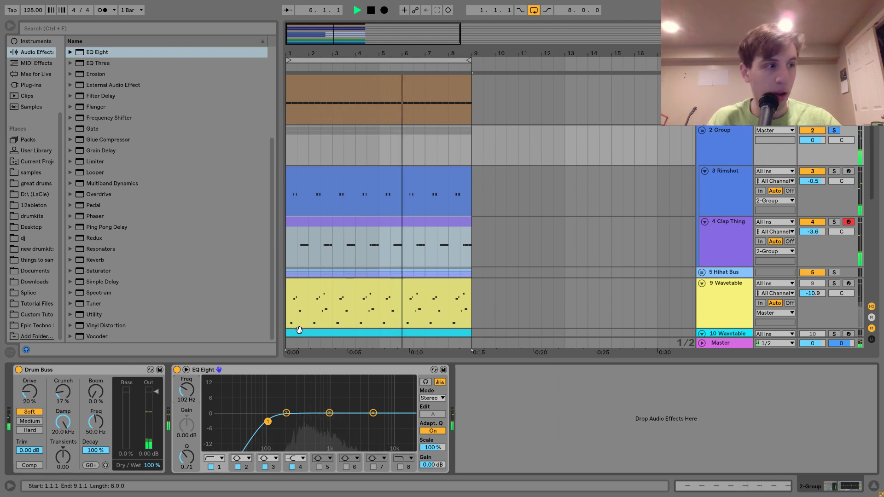
# Step: Clear the group's solo, set its volume to -7.6 dB and listen to it in the full mix
pyautogui.click(834, 131)
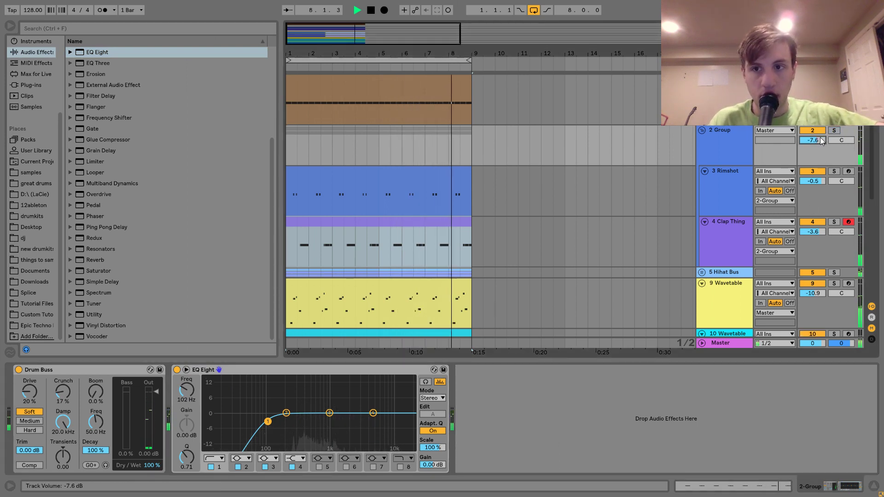
pyautogui.moveTo(820, 137); pyautogui.dragTo(820, 143)
pyautogui.click(701, 131)
pyautogui.scroll(-3, 701, 132)
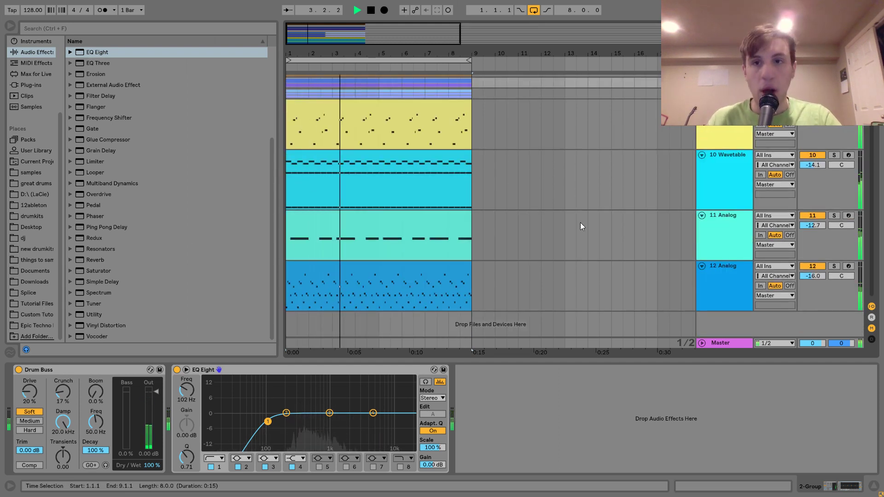
pyautogui.scroll(2, 580, 223)
pyautogui.click(700, 132)
pyautogui.press('space')
# Step: Insert a MIDI track below Rimshot inside the group and load the Clap 2.wav sample onto it
pyautogui.click(728, 176)
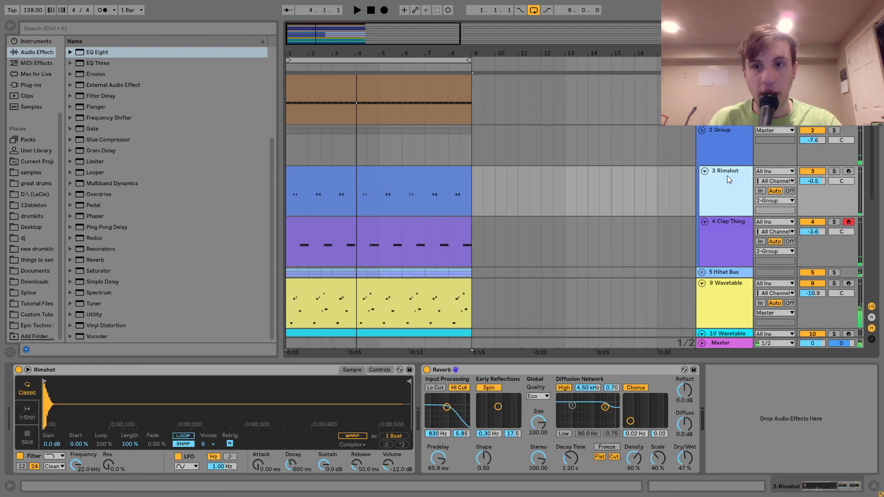
pyautogui.hotkey('ctrl', 'shift', 't')
pyautogui.click(29, 325)
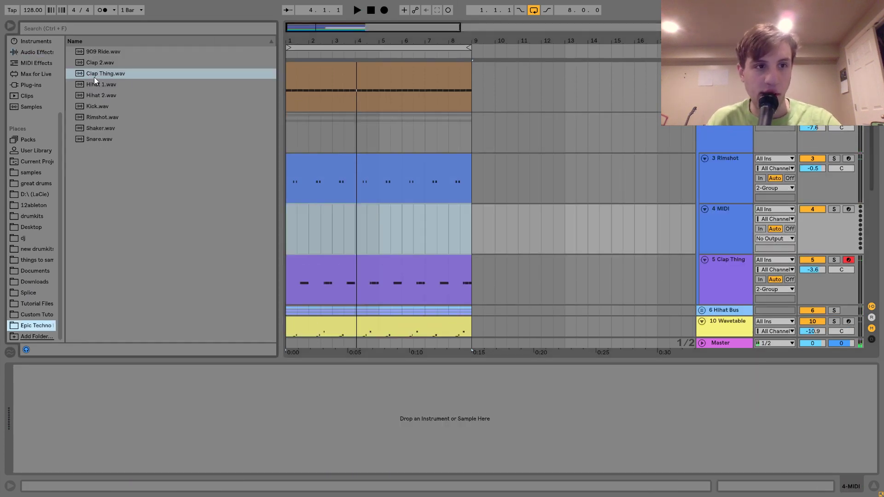
pyautogui.click(96, 65)
pyautogui.doubleClick(96, 64)
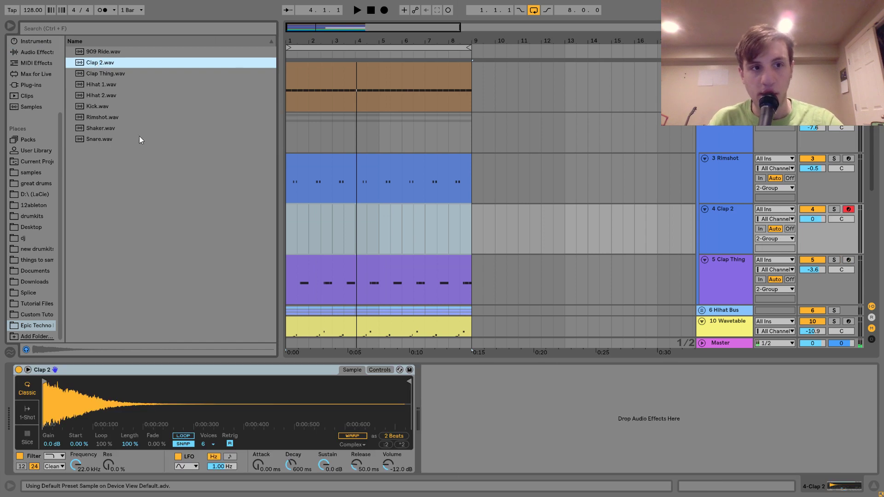
# Step: Create an empty four-bar MIDI clip over bars 1 to 4 of the Clap 2 track, and play the loop
pyautogui.click(373, 249)
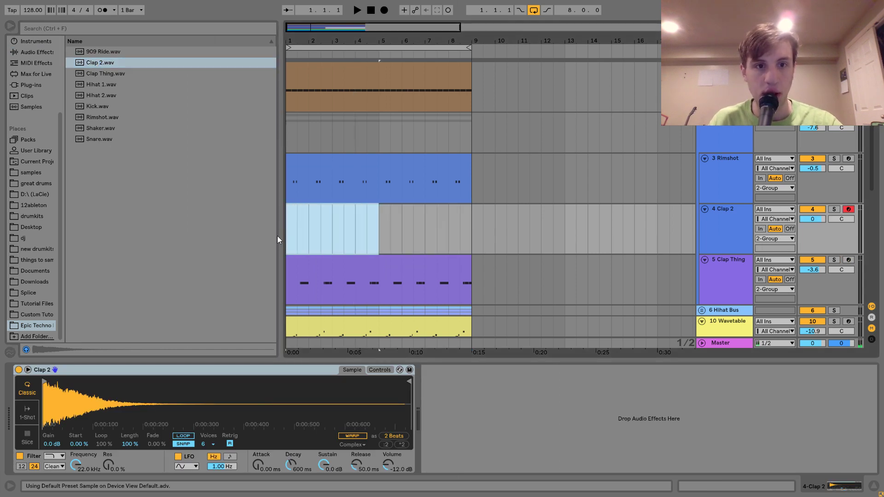
pyautogui.hotkey('ctrl', 'shift', 'm')
pyautogui.press('space')
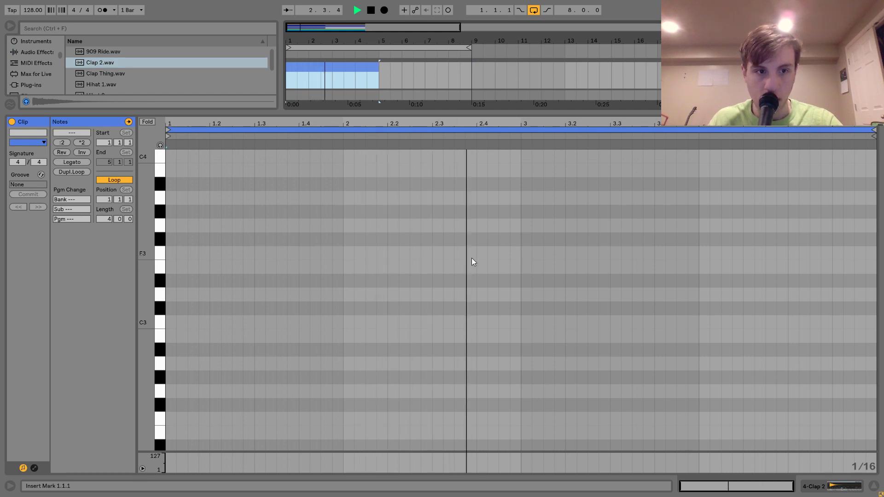
pyautogui.press('space')
pyautogui.press('space')
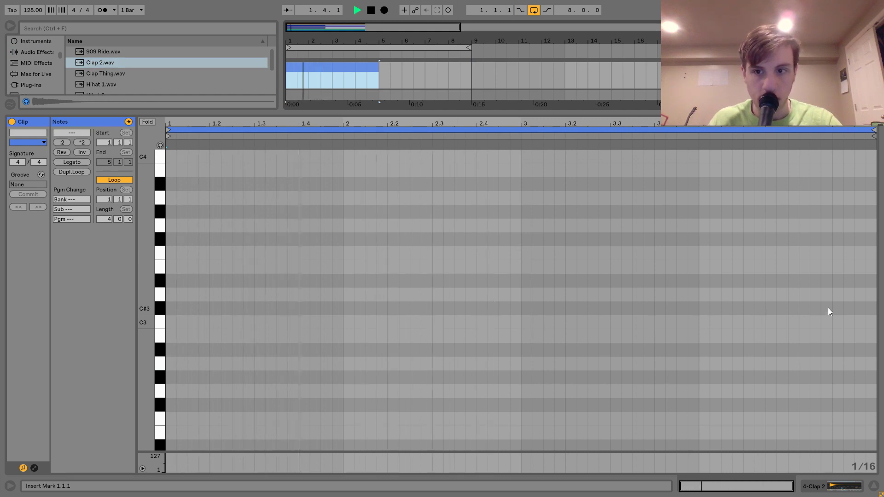
# Step: Add two adjacent C3 claps at 2.3.4 and 2.4.2, each two sixteenths long
pyautogui.doubleClick(464, 320)
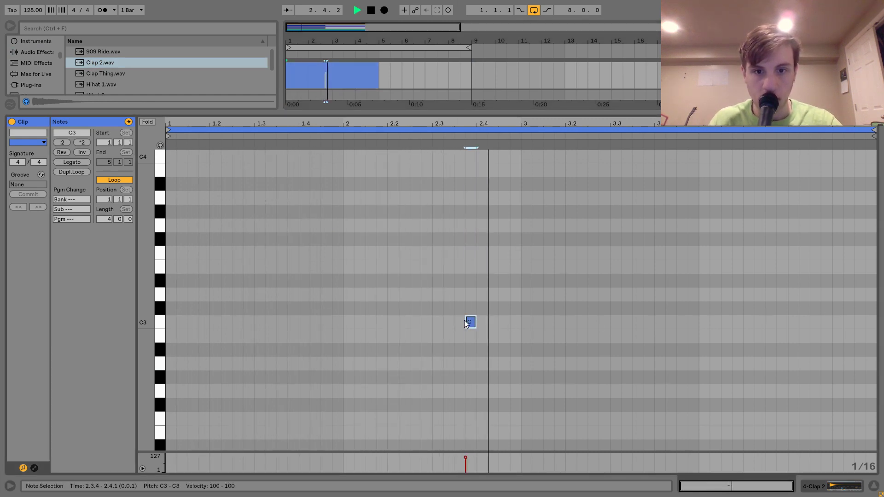
pyautogui.hotkey('shift', 'Right')
pyautogui.hotkey('shift', 'Right')
pyautogui.hotkey('ctrl', 'd')
pyautogui.hotkey('shift', 'Left')
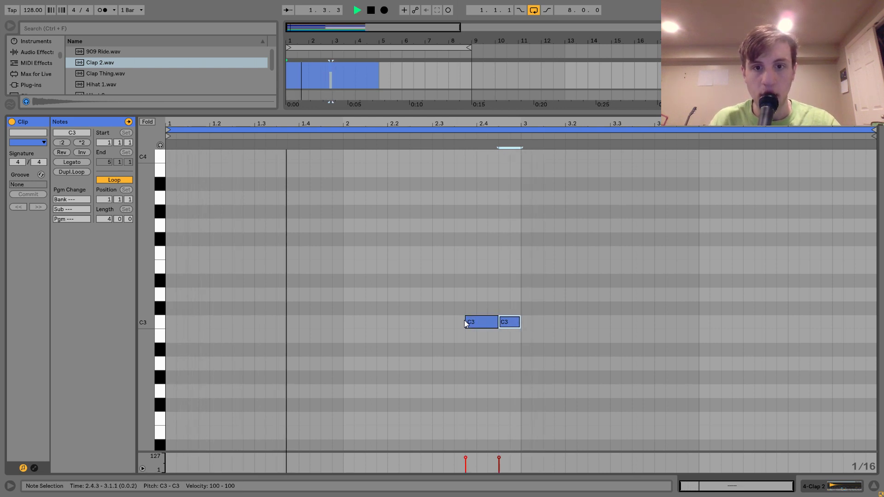
pyautogui.press('Left')
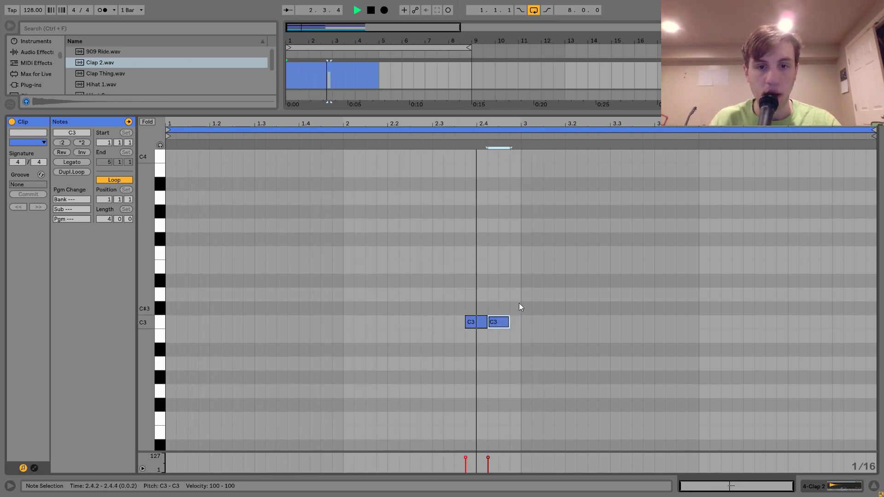
# Step: Duplicate the first two bars of claps into bars 3 and 4, and repeat the clip to fill bars 5 to 8
pyautogui.moveTo(520, 307); pyautogui.dragTo(162, 383)
pyautogui.hotkey('ctrl', 'd')
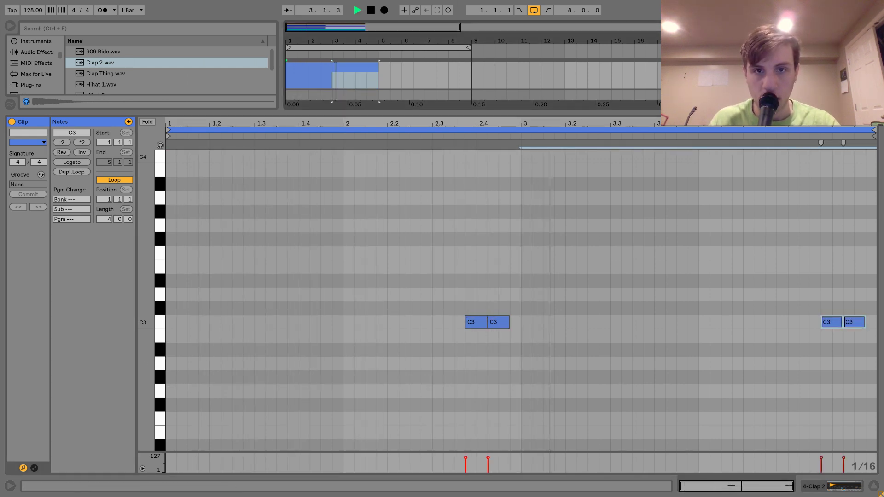
pyautogui.hotkey('shift', 'Tab')
pyautogui.click(310, 72)
pyautogui.hotkey('ctrl', 'd')
pyautogui.hotkey('ctrl', 'd')
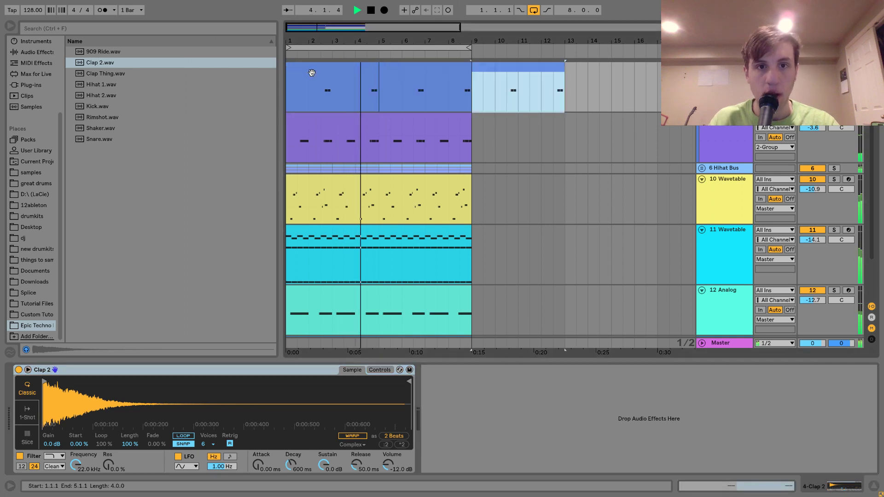
pyautogui.hotkey('ctrl', 'z')
# Step: Mute the 10 Wavetable track and set the Clap 2 track's volume to -6.2 dB, checking it during playback
pyautogui.scroll(5, 806, 207)
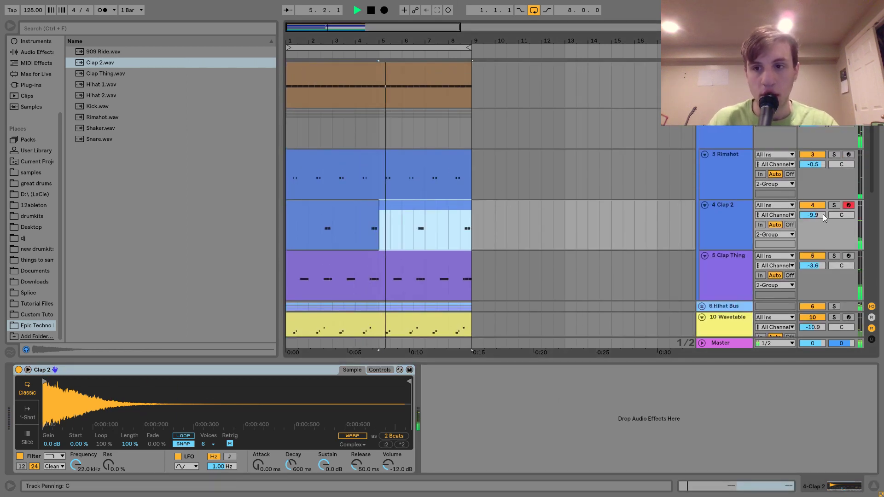
pyautogui.click(813, 318)
pyautogui.click(727, 213)
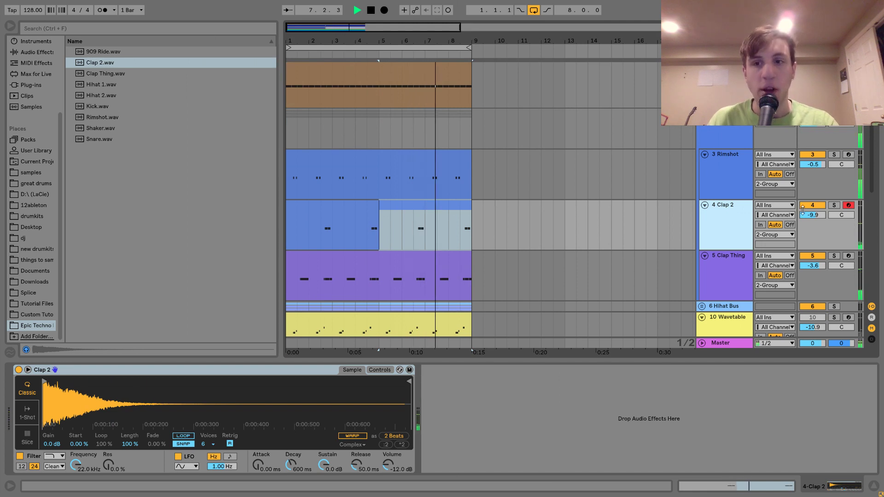
pyautogui.press('space')
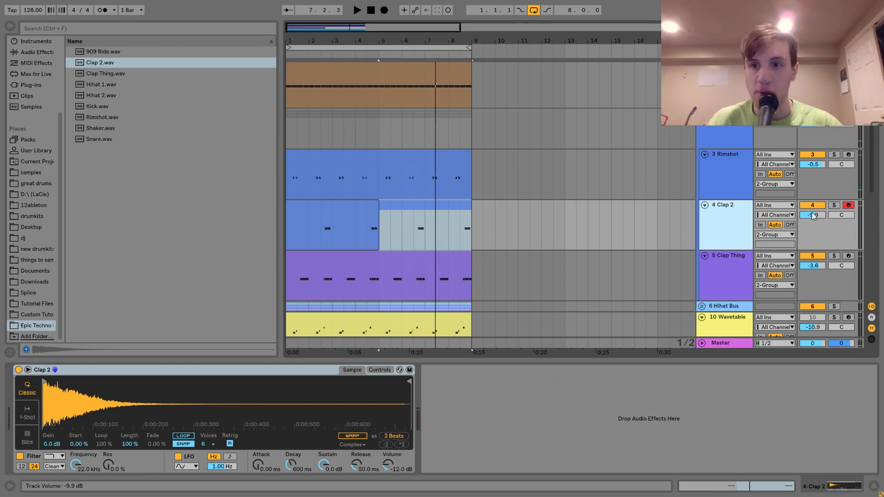
pyautogui.moveTo(814, 216); pyautogui.dragTo(813, 214)
pyautogui.press('Up')
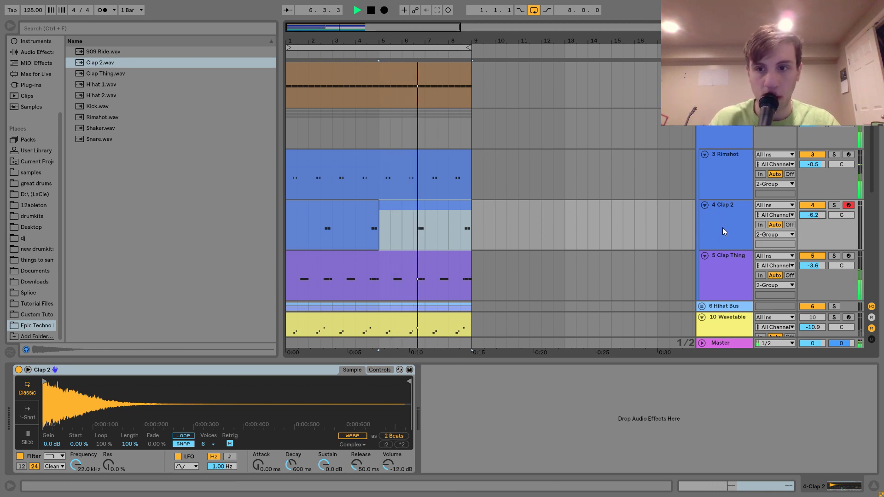
# Step: Set the Clap 2 sampler's release to 60.0 s and add a Ping Pong Delay after it
pyautogui.click(39, 52)
pyautogui.press('space')
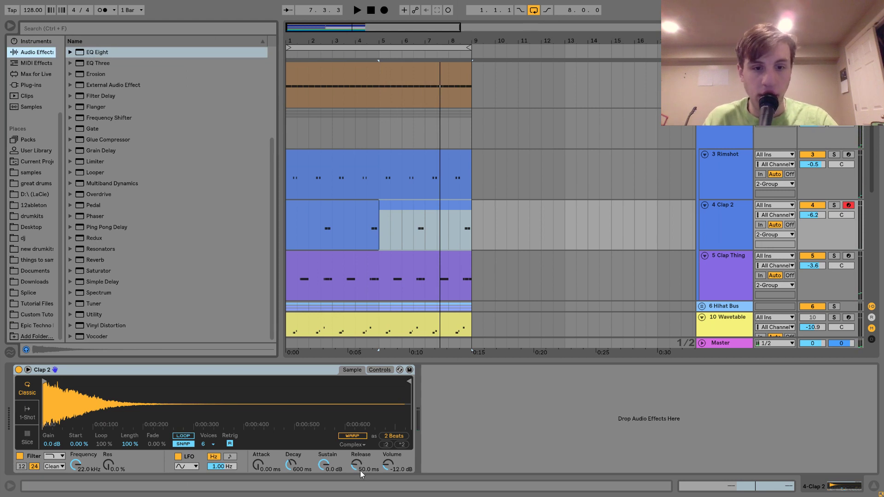
pyautogui.moveTo(361, 474); pyautogui.dragTo(361, 474)
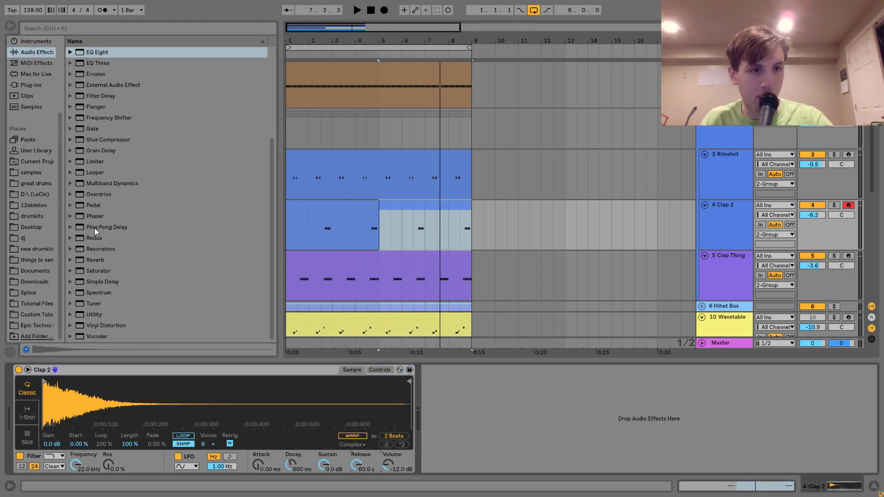
pyautogui.doubleClick(115, 228)
# Step: Set the Ping Pong Delay to a beat division of 1, Dry/Wet 35%, and its filter to 1.01 kHz with a width of 5.39
pyautogui.click(430, 419)
pyautogui.press('space')
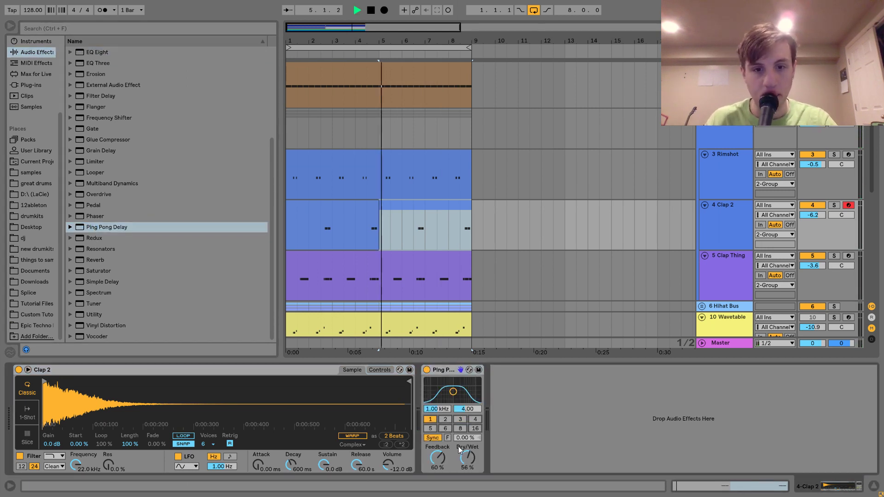
pyautogui.moveTo(468, 458); pyautogui.dragTo(467, 470)
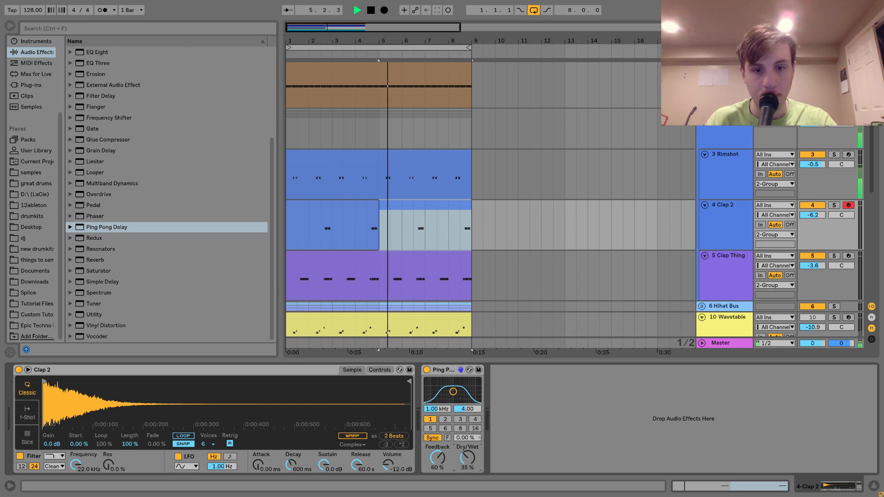
pyautogui.click(460, 420)
pyautogui.moveTo(454, 394); pyautogui.dragTo(453, 389)
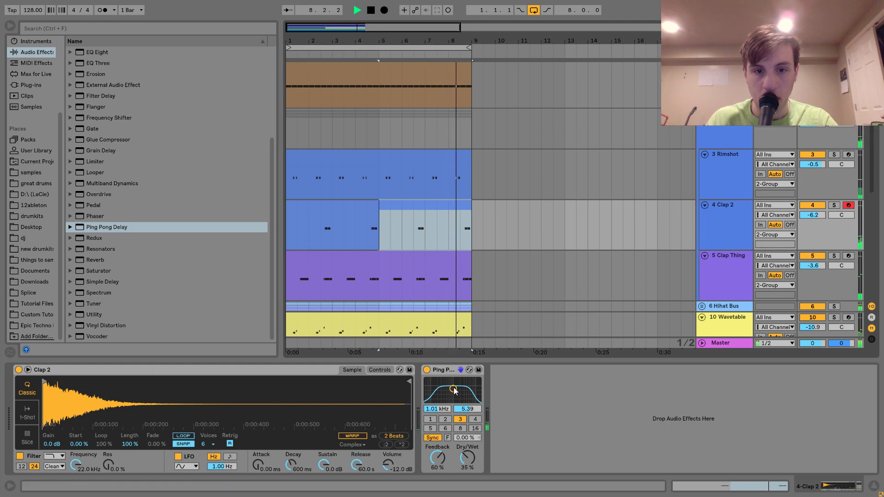
pyautogui.click(431, 419)
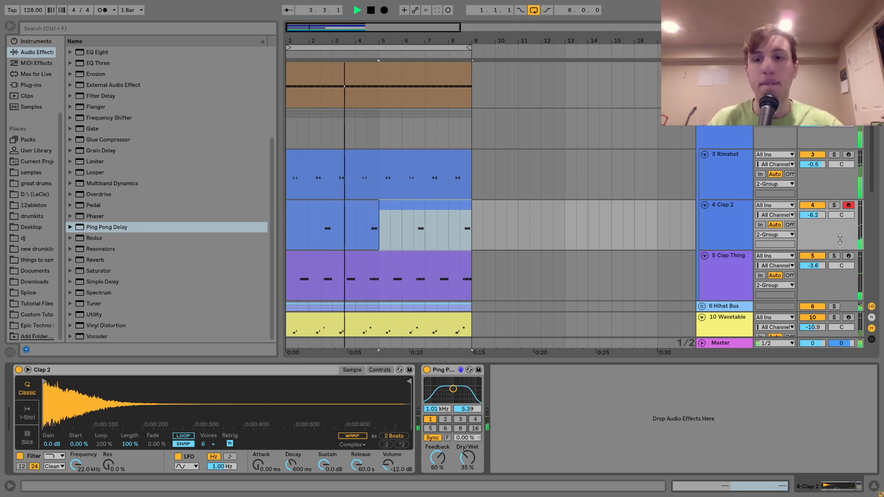
# Step: Collapse all tracks in the arrangement to single rows, and stop playback
pyautogui.click(705, 206)
pyautogui.click(706, 154)
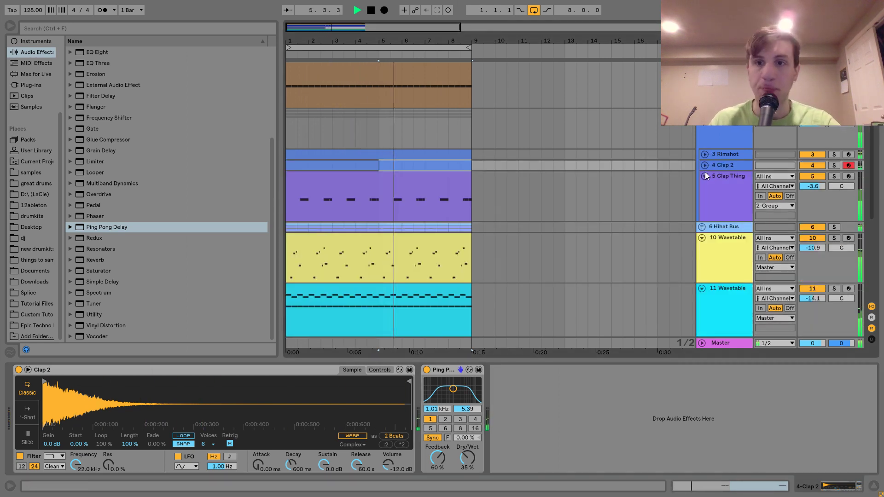
pyautogui.click(705, 176)
pyautogui.click(702, 198)
pyautogui.click(719, 199)
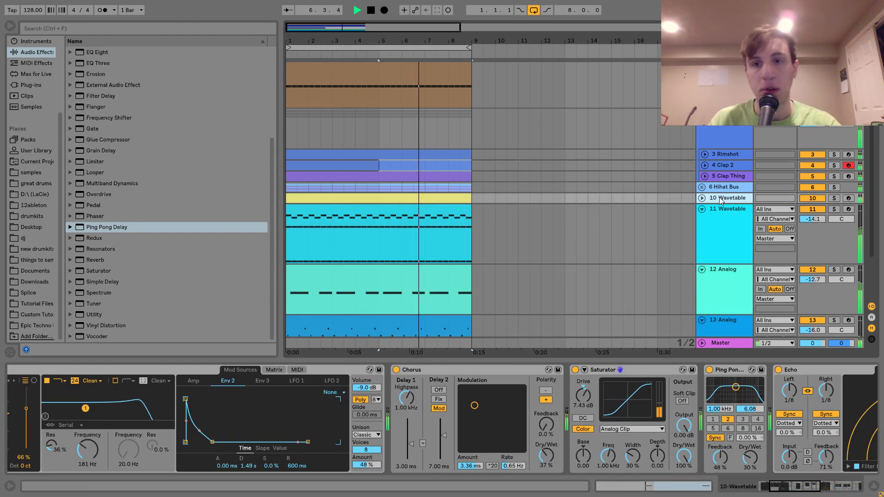
pyautogui.hotkey('ctrl', 'a')
pyautogui.click(702, 209)
pyautogui.press('space')
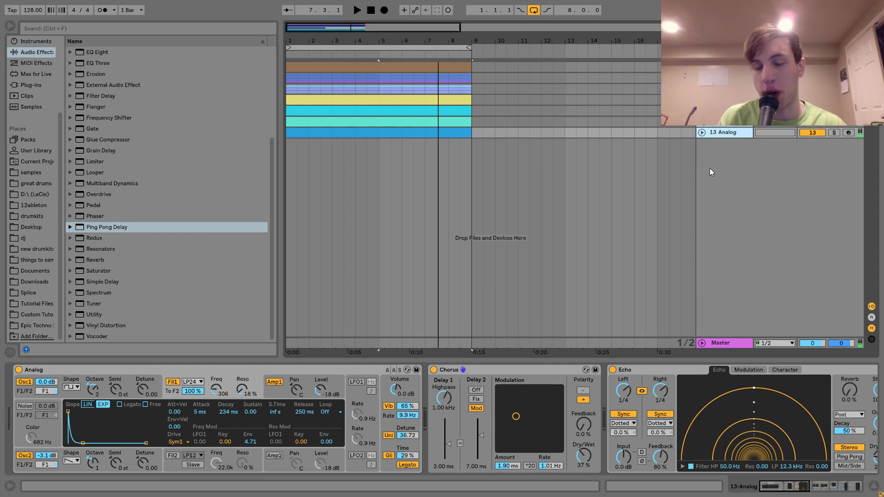
# Step: Set the Drum Buss drive on the Kick track to 28% during playback, and review the track's effect chain
pyautogui.click(419, 65)
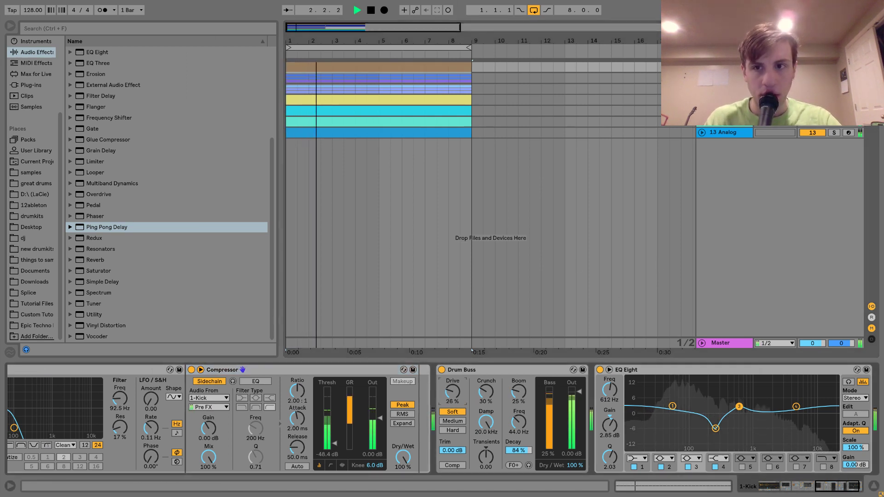
pyautogui.moveTo(453, 396); pyautogui.dragTo(452, 394)
pyautogui.hscroll(-10, 453, 396)
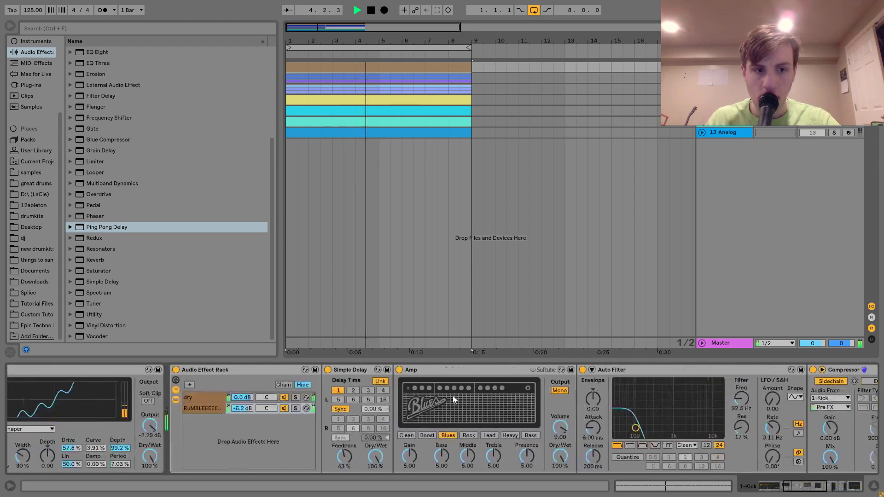
pyautogui.hscroll(12, 458, 399)
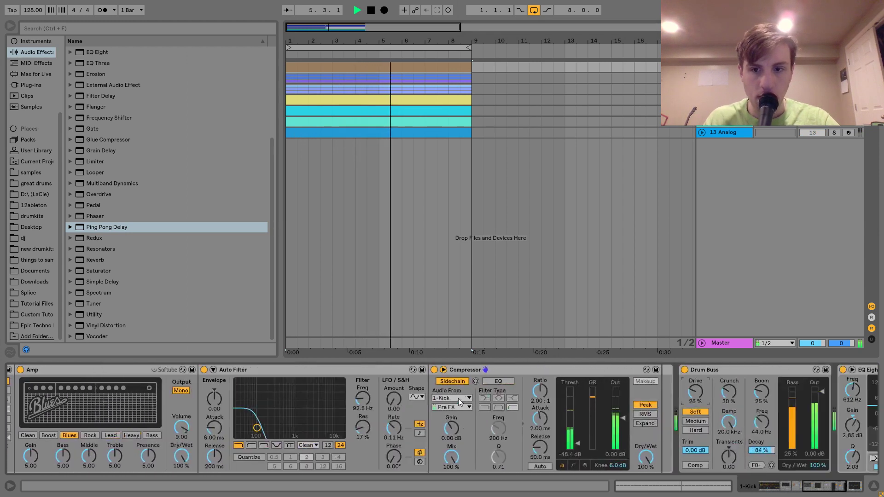
# Step: Review the effect chains of the Kick track and the percussion group, and stop playback
pyautogui.hscroll(-5, 458, 399)
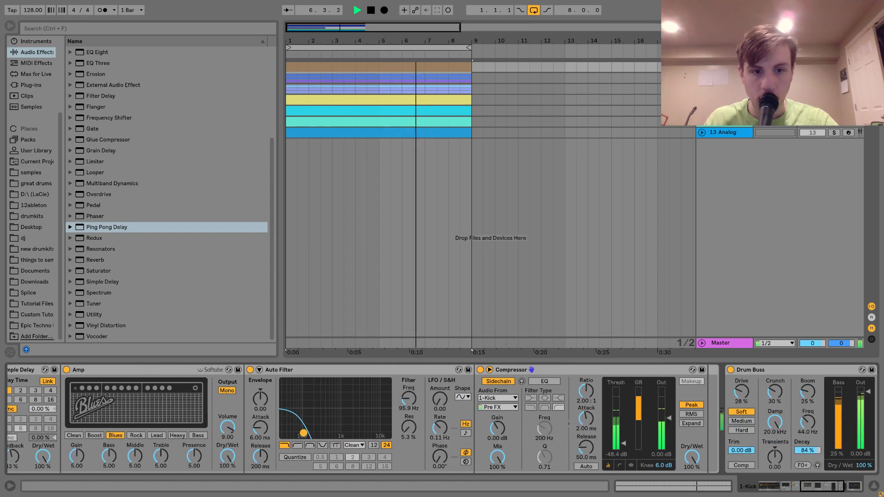
pyautogui.hscroll(5, 320, 444)
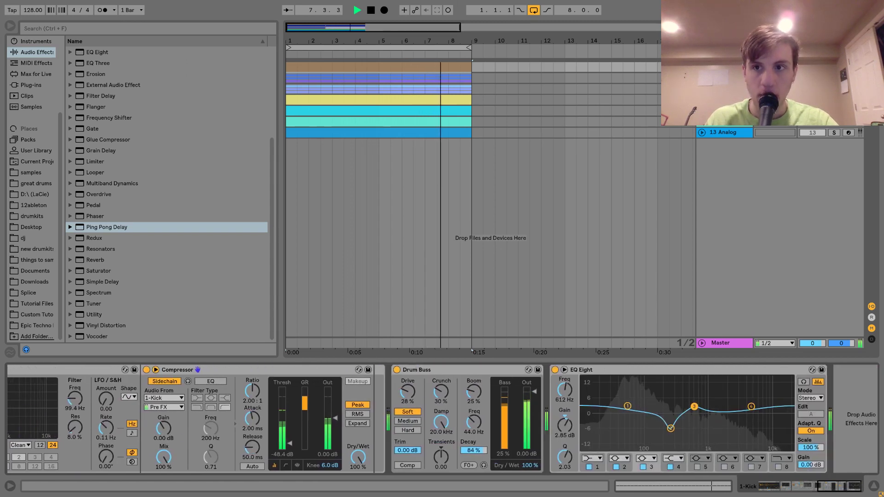
pyautogui.click(724, 79)
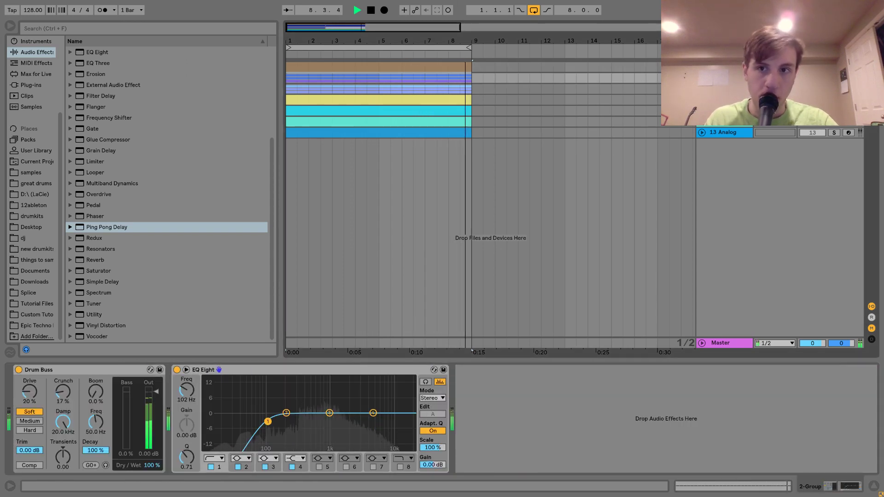
pyautogui.press('space')
# Step: Add a Reverb before the Drum Buss on the Hihat Bus and set its Dry/Wet to 16% during playback
pyautogui.click(724, 90)
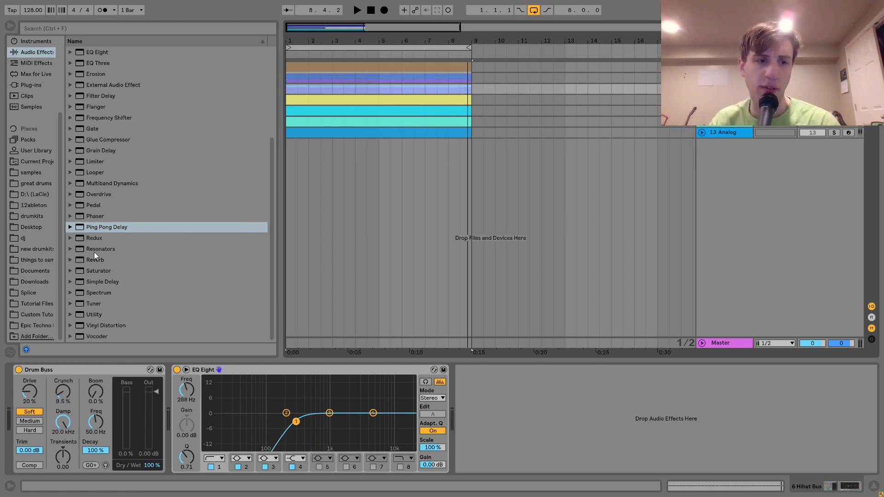
pyautogui.moveTo(94, 259); pyautogui.dragTo(31, 388)
pyautogui.press('space')
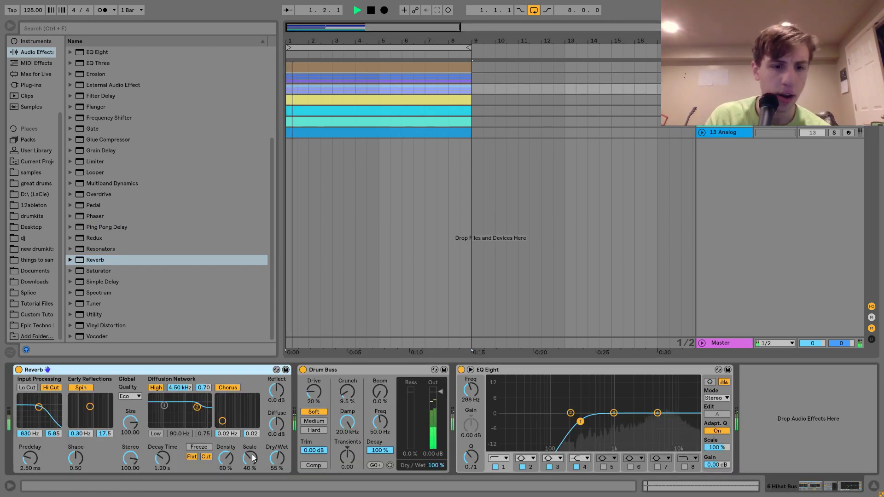
pyautogui.moveTo(282, 468); pyautogui.dragTo(278, 478)
# Step: Compare the Hihat Bus with its Reverb bypassed and active, turn off the Reverb's Hi Cut, and set its Dry/Wet to 21%
pyautogui.click(19, 371)
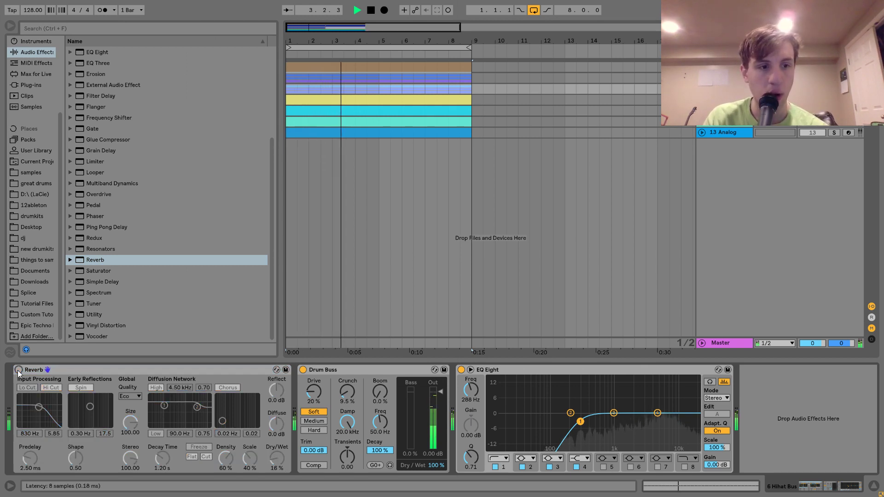
pyautogui.click(18, 371)
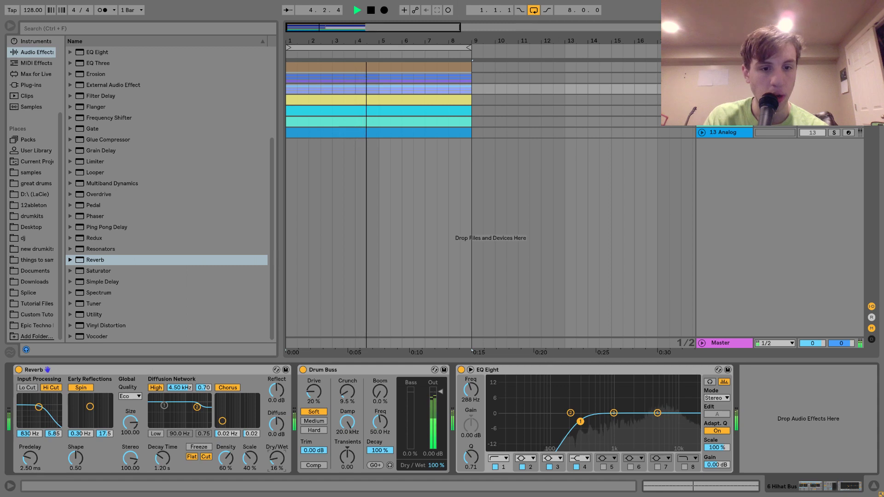
pyautogui.click(19, 371)
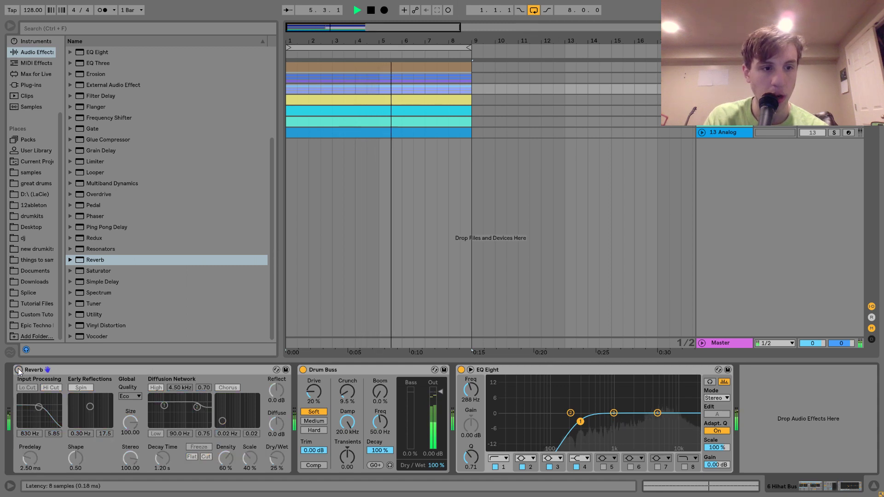
pyautogui.click(19, 370)
pyautogui.click(46, 389)
pyautogui.moveTo(277, 459); pyautogui.dragTo(277, 459)
pyautogui.press('space')
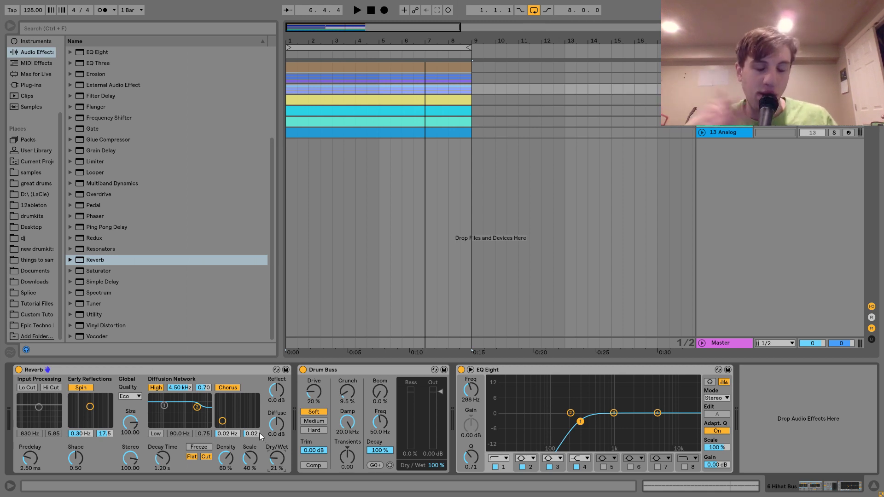
# Step: Lower the Hihat Bus Reverb's Dry/Wet to 11% and set the bus's track volume to -8.0 dB
pyautogui.press('space')
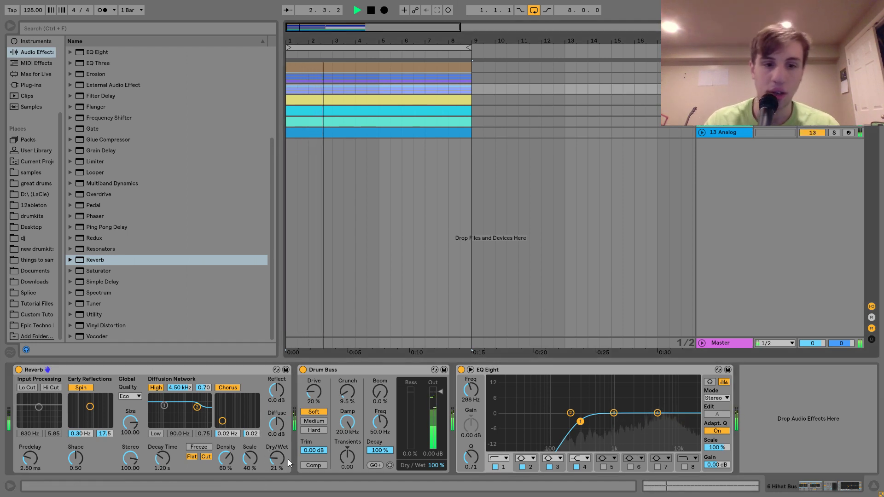
pyautogui.moveTo(288, 460); pyautogui.dragTo(288, 469)
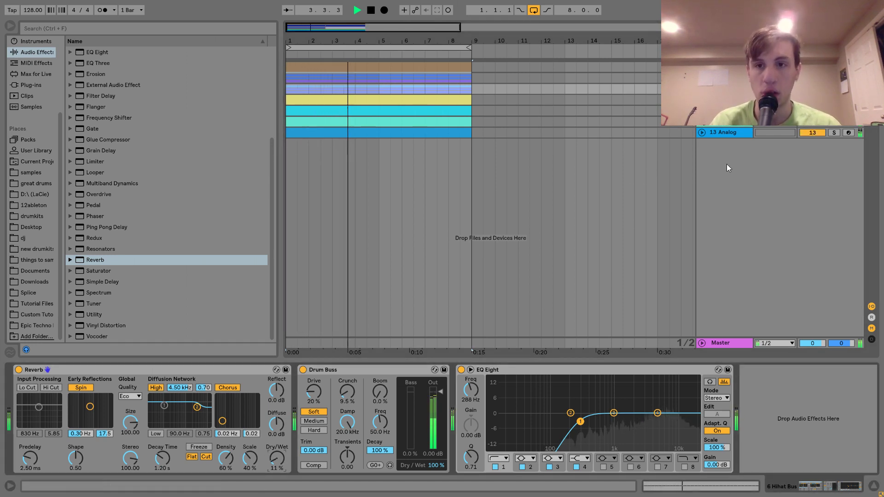
pyautogui.click(702, 89)
pyautogui.moveTo(813, 98); pyautogui.dragTo(812, 100)
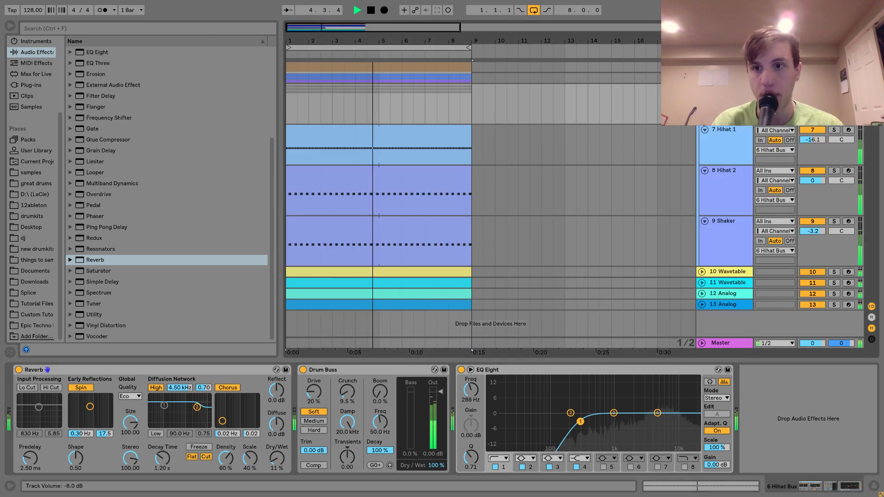
# Step: Audition the 11 Wavetable track in solo and lengthen its Reverb's decay time to about 3 s
pyautogui.click(729, 283)
pyautogui.click(835, 283)
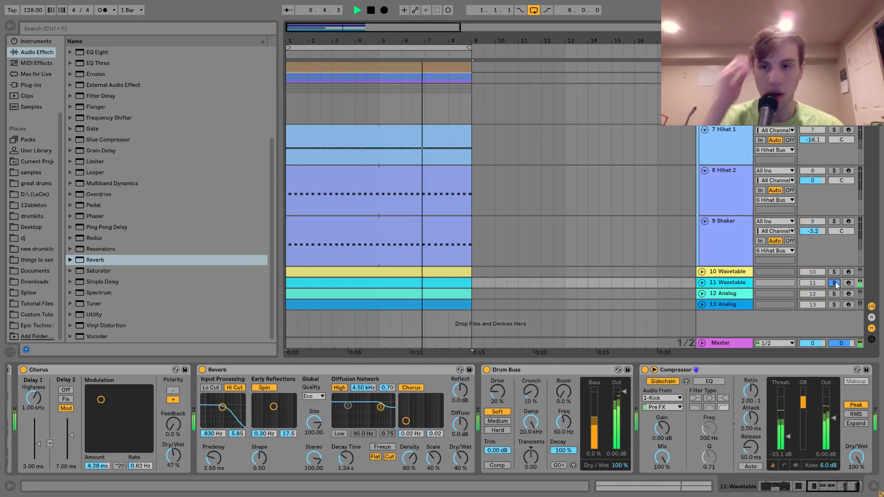
pyautogui.click(835, 282)
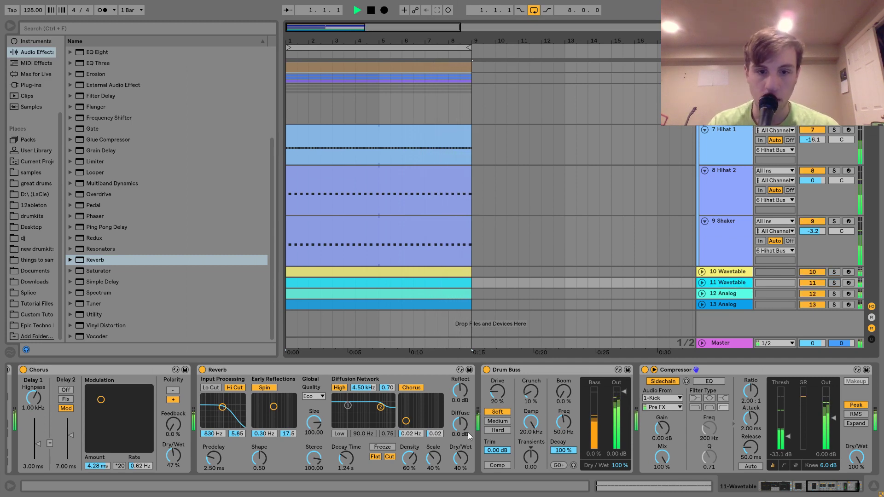
pyautogui.moveTo(346, 458); pyautogui.dragTo(345, 445)
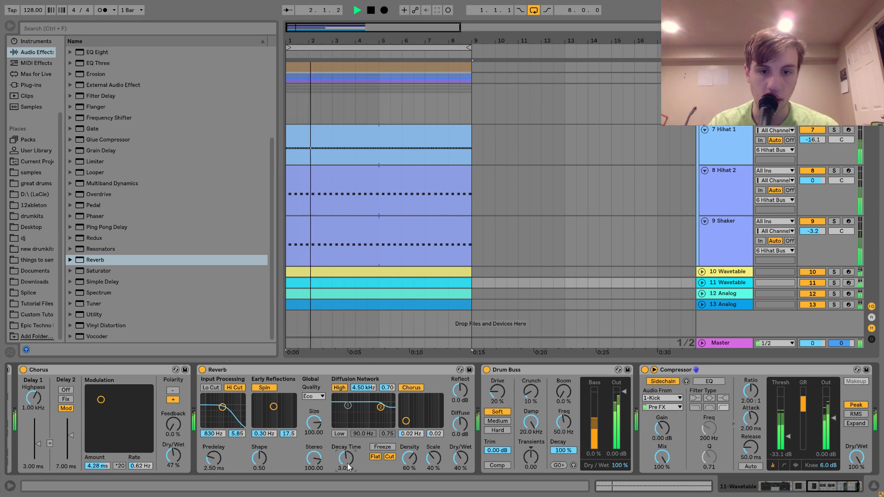
pyautogui.click(737, 272)
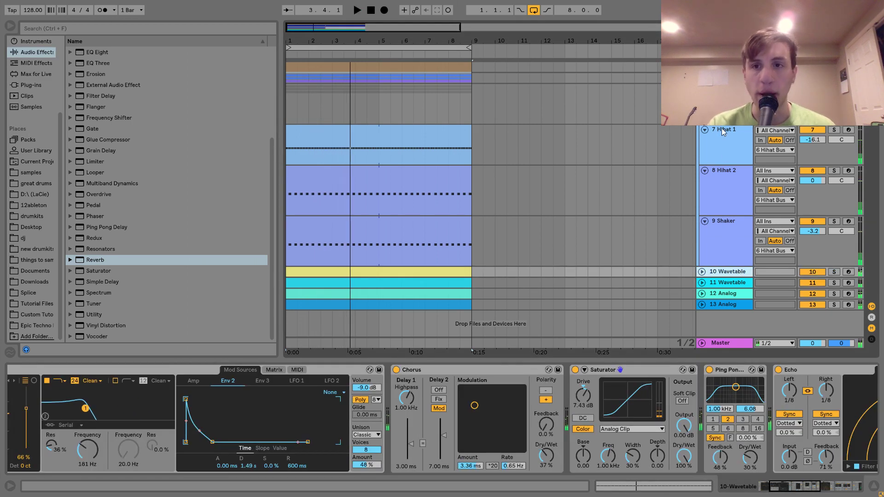
# Step: Collapse the Hihat Bus and move the whole eight-bar loop on all tracks to bar 49
pyautogui.click(702, 89)
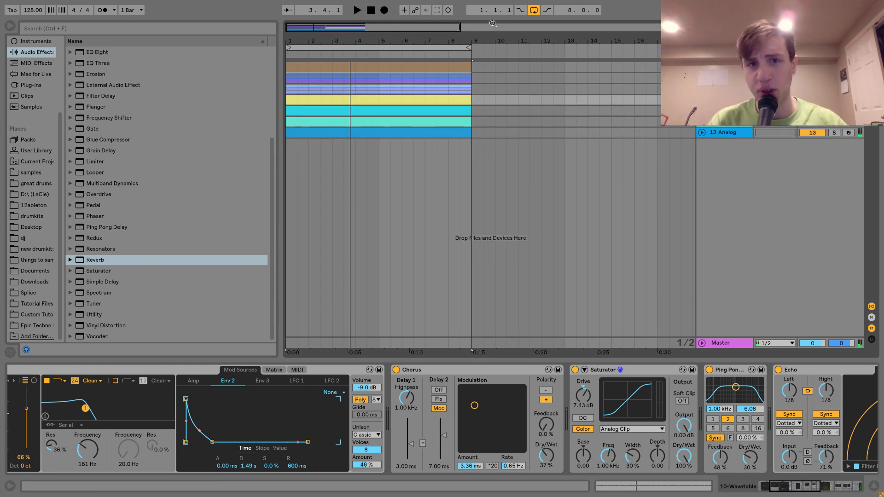
pyautogui.moveTo(477, 37); pyautogui.dragTo(328, 40)
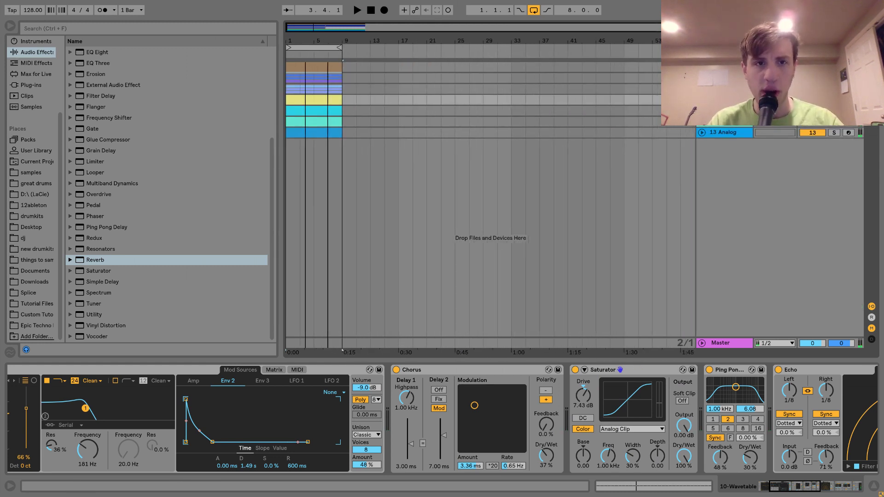
pyautogui.click(315, 65)
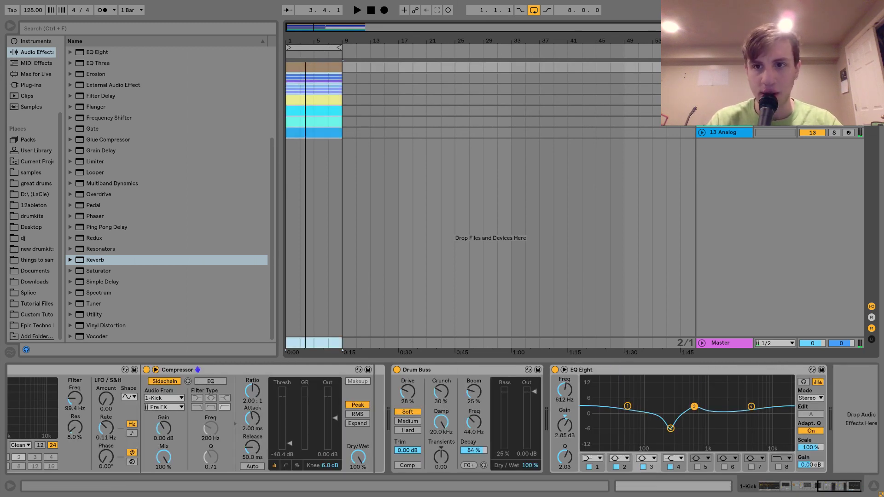
pyautogui.moveTo(317, 68); pyautogui.dragTo(650, 66)
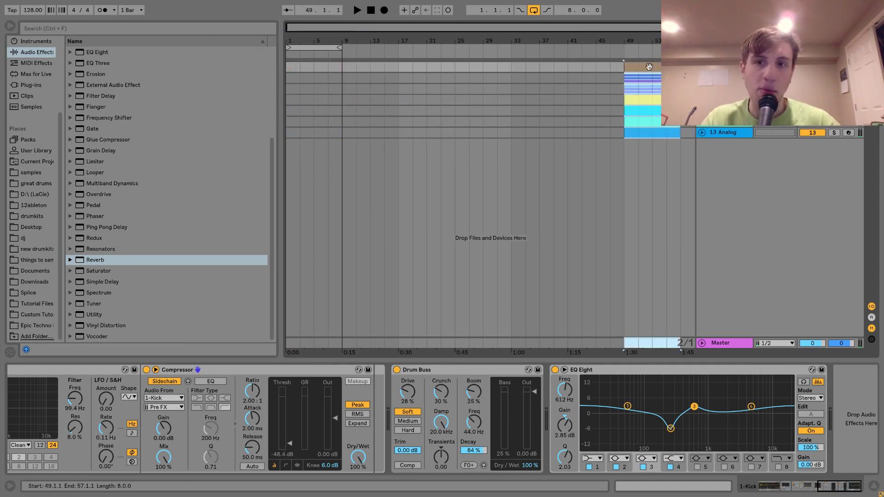
pyautogui.click(650, 66)
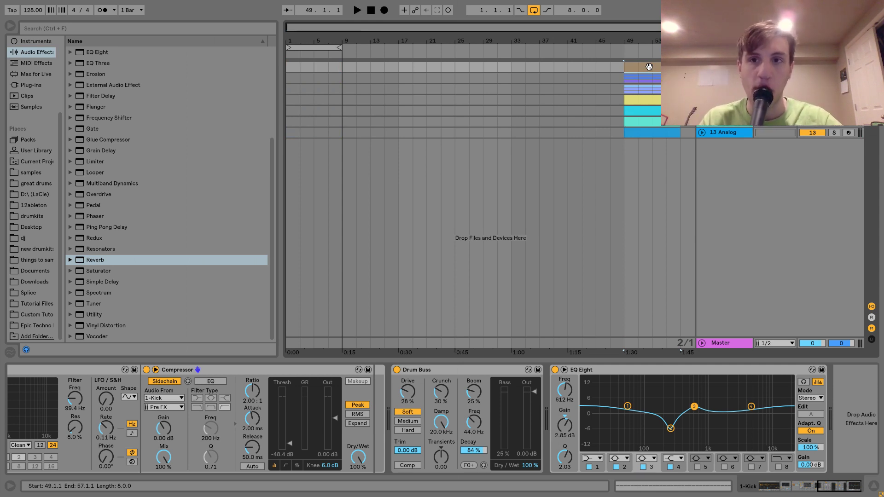
# Step: Copy the kick clip from bar 49 to bar 1, audition it, and duplicate it three times up to bar 33
pyautogui.moveTo(649, 67); pyautogui.dragTo(405, 77)
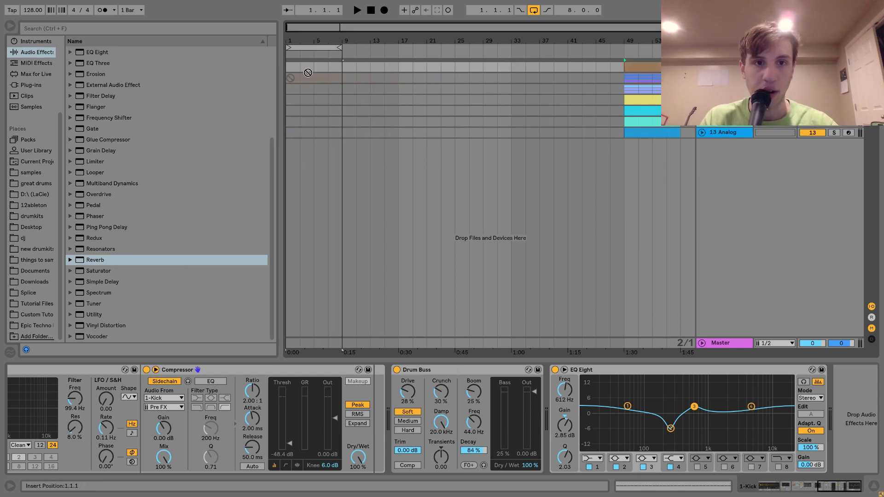
pyautogui.press('space')
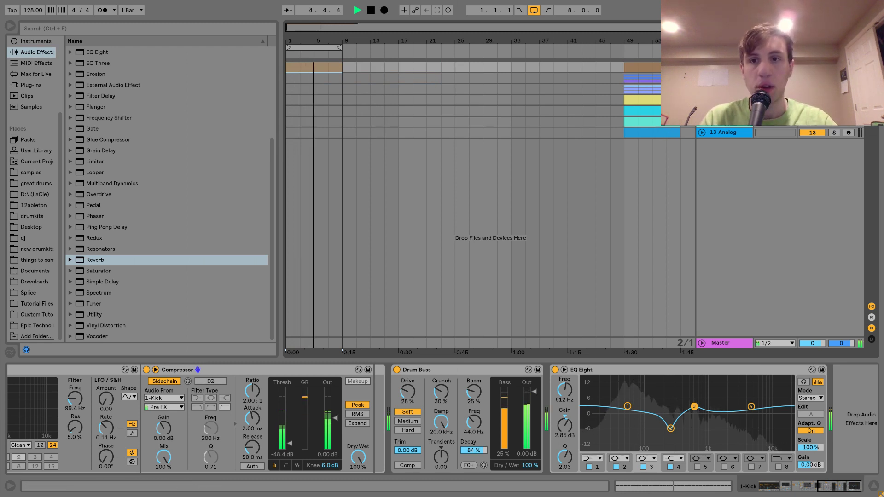
pyautogui.press('space')
pyautogui.press('space')
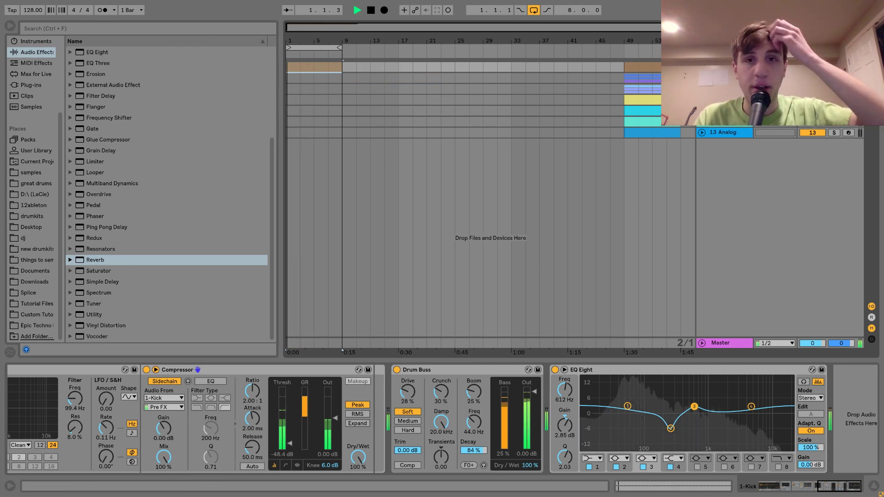
pyautogui.press('space')
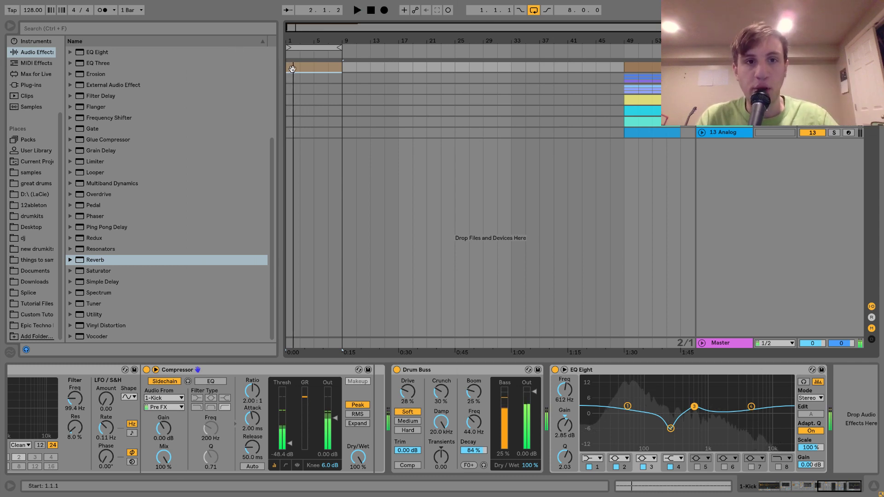
pyautogui.hotkey('ctrl', 'd')
pyautogui.hotkey('ctrl', 'd')
pyautogui.hotkey('ctrl', 'd')
# Step: Copy the Hihat 1 clip from bar 49 to bar 9 and duplicate it twice up to bar 33
pyautogui.click(380, 64)
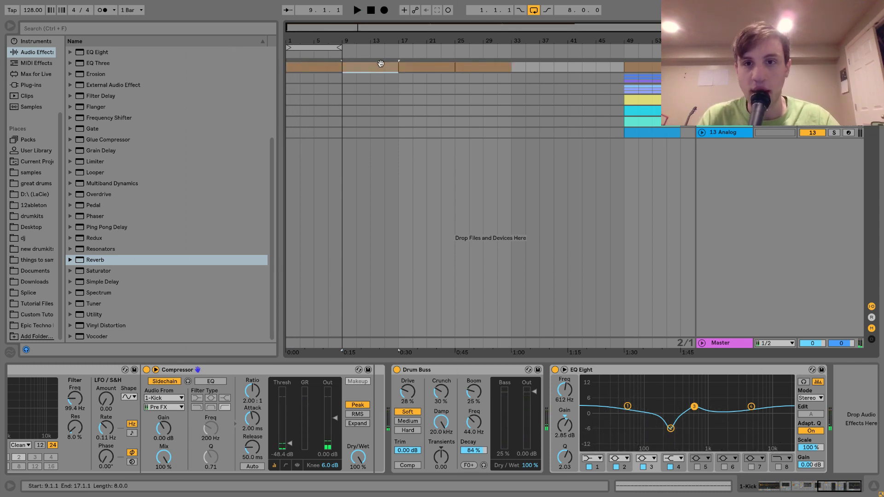
pyautogui.click(701, 89)
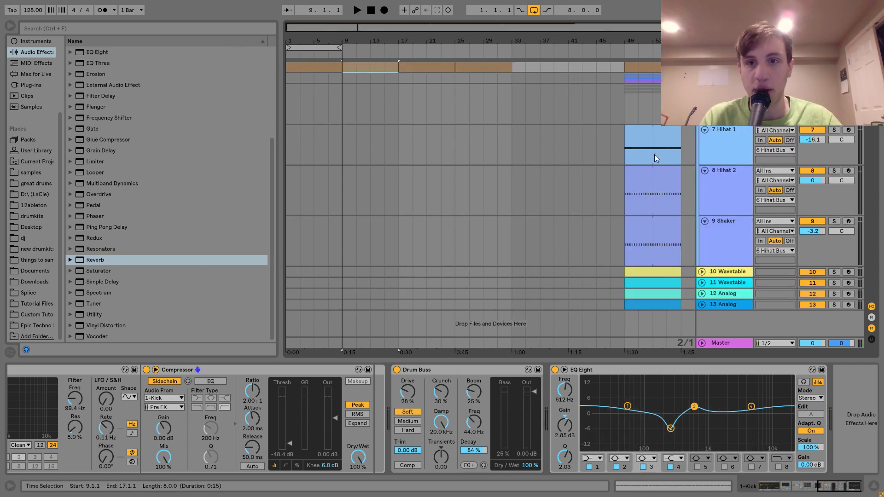
pyautogui.click(660, 139)
pyautogui.moveTo(638, 143); pyautogui.dragTo(381, 140)
pyautogui.hotkey('ctrl', 'd')
pyautogui.hotkey('ctrl', 'd')
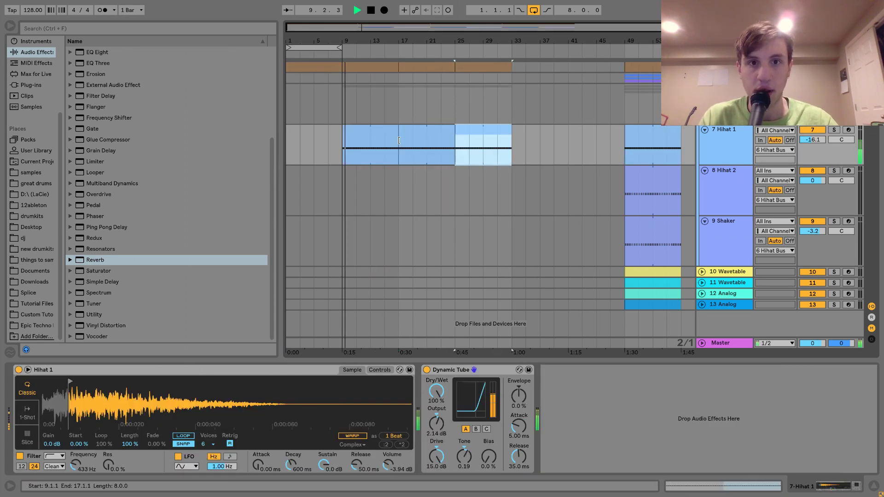
pyautogui.keyDown('shift'); pyautogui.click(420, 138); pyautogui.keyUp('shift')
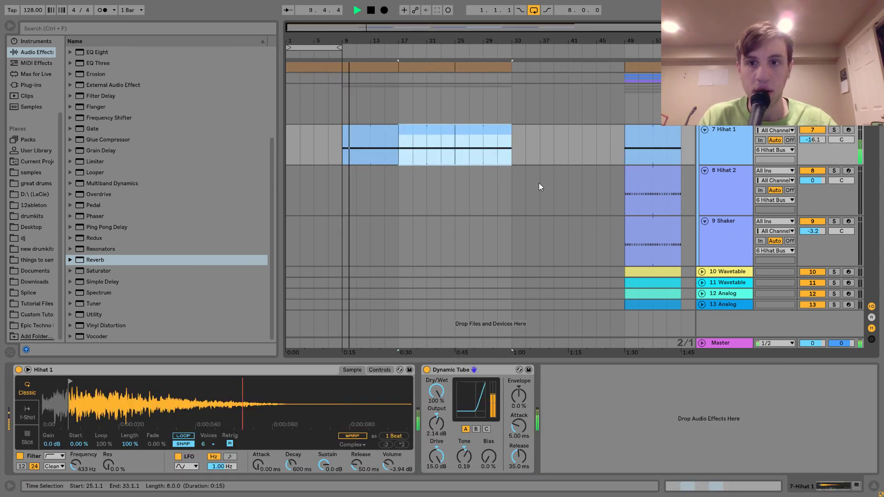
# Step: Copy the Hihat 2 and Shaker clips from bar 49 to bar 17, duplicate them once up to bar 33, and collapse the Hihat Bus
pyautogui.click(649, 187)
pyautogui.press('space')
pyautogui.click(654, 222)
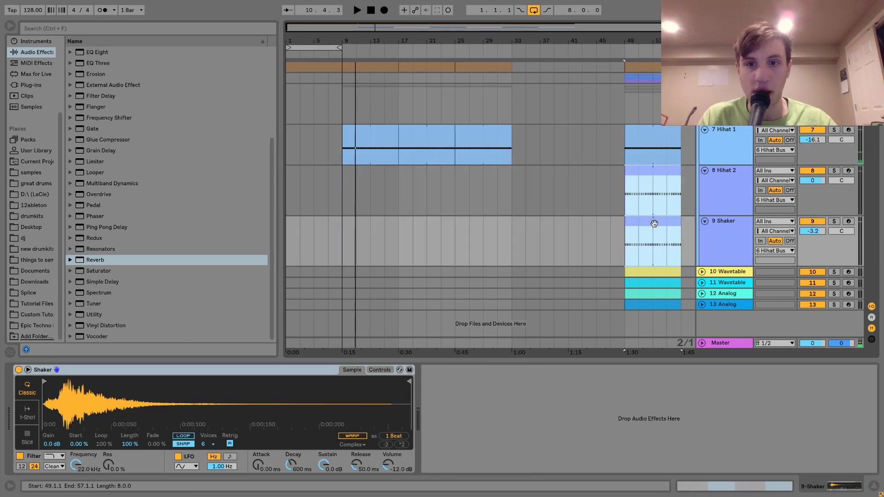
pyautogui.moveTo(664, 224); pyautogui.dragTo(438, 217)
pyautogui.press('space')
pyautogui.hotkey('ctrl', 'd')
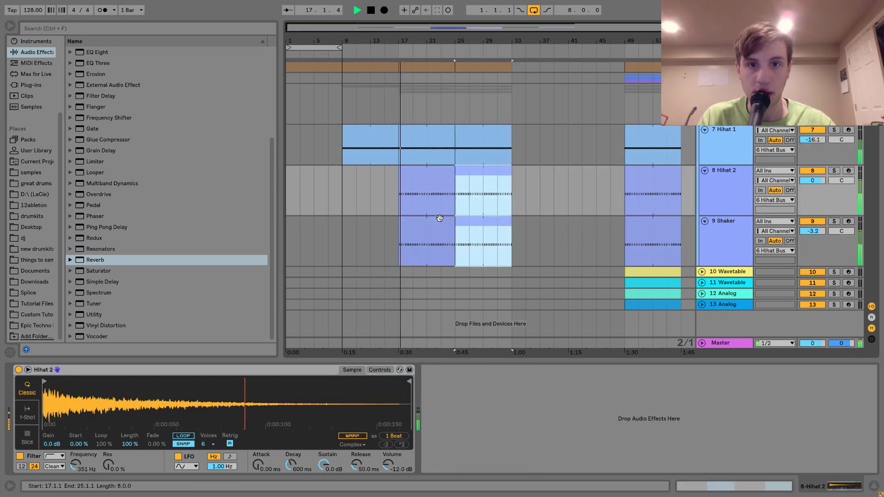
pyautogui.keyDown('shift'); pyautogui.click(440, 218); pyautogui.keyUp('shift')
pyautogui.click(702, 89)
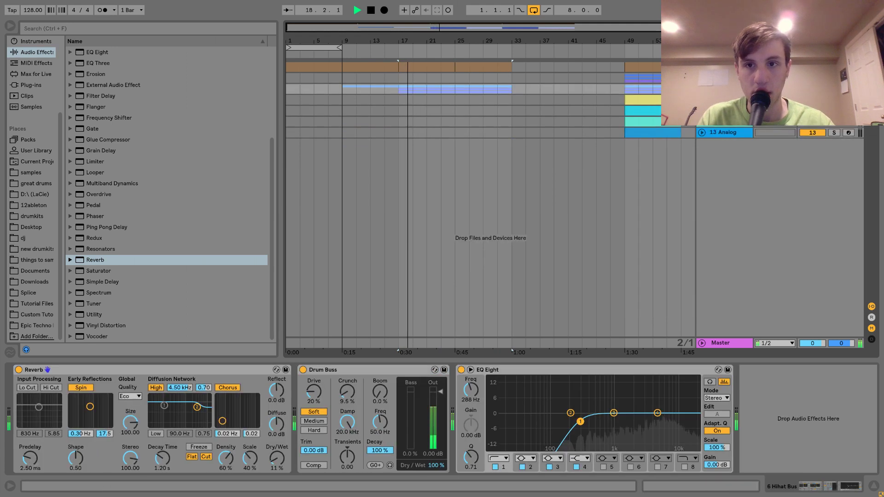
# Step: Copy the eight-bar 2-Group percussion loop from bar 49 to bar 17 and paste it once more up to bar 33
pyautogui.click(457, 75)
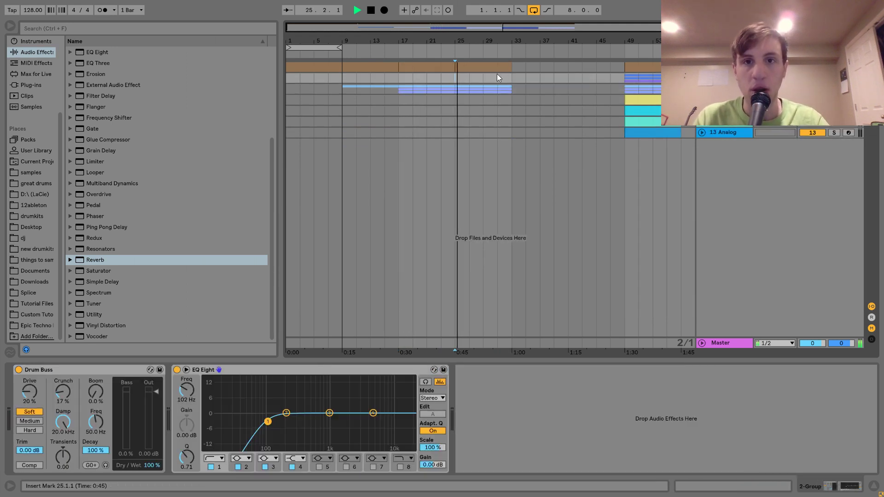
pyautogui.click(625, 78)
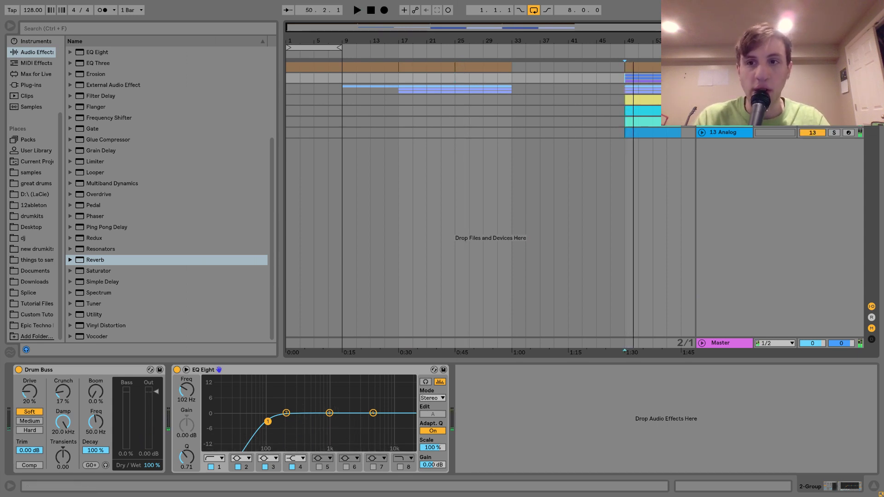
pyautogui.moveTo(682, 78); pyautogui.dragTo(626, 78)
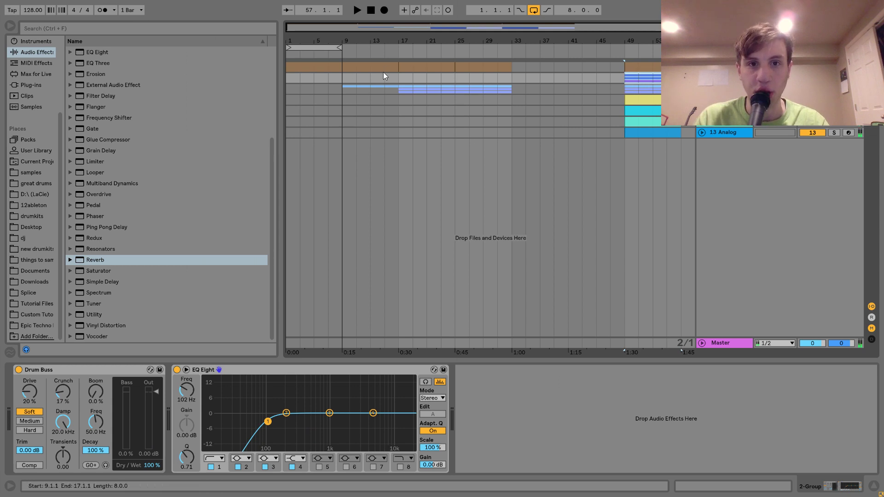
pyautogui.click(395, 77)
pyautogui.hotkey('ctrl', 'v')
pyautogui.hotkey('ctrl', 'v')
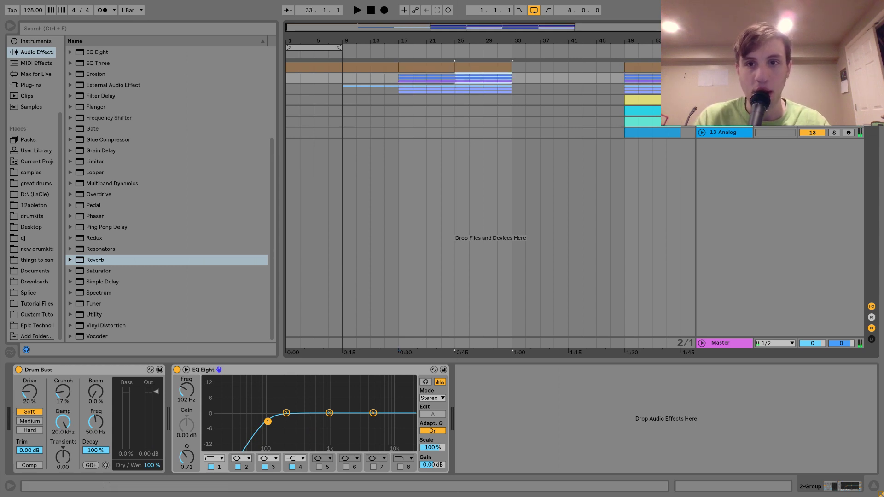
# Step: Expand 2-Group and extend the Rimshot back to bar 9 by copying its clip to bar 1, duplicating it and deleting the bar 1 copy
pyautogui.click(702, 79)
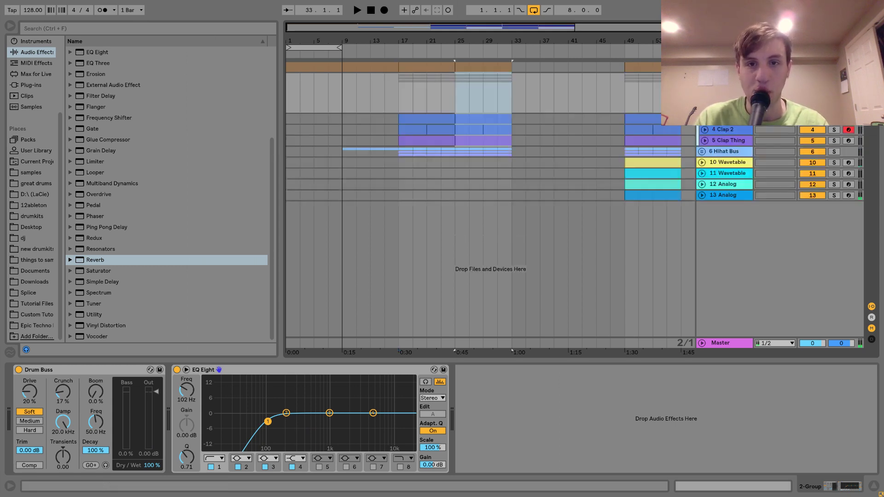
pyautogui.click(415, 121)
pyautogui.moveTo(435, 119); pyautogui.dragTo(318, 120)
pyautogui.press('space')
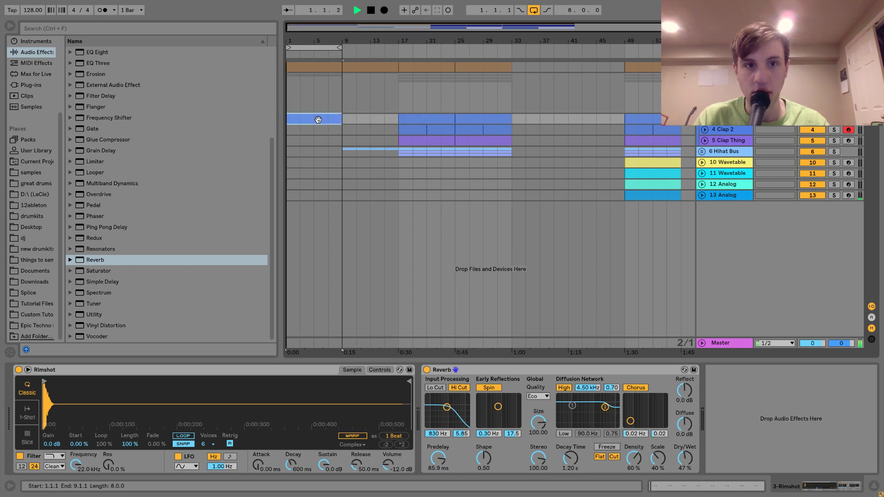
pyautogui.hotkey('ctrl', 'd')
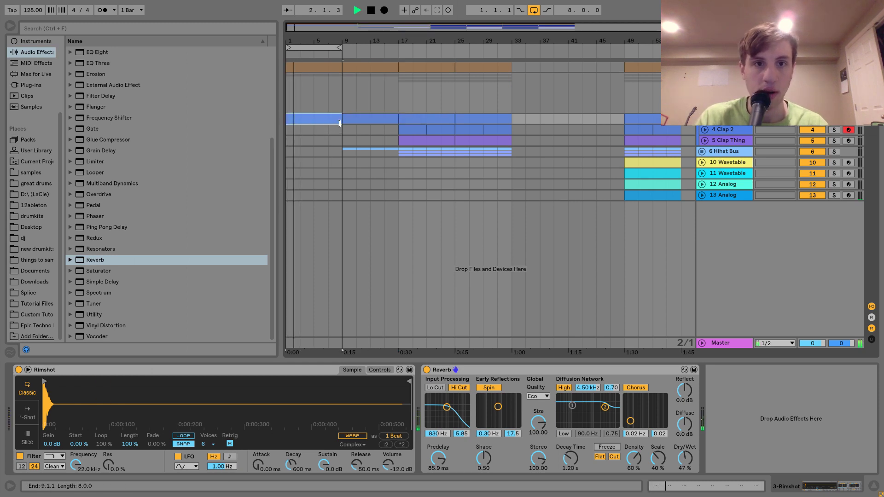
pyautogui.click(330, 121)
pyautogui.click(353, 119)
pyautogui.press('space')
pyautogui.press('space')
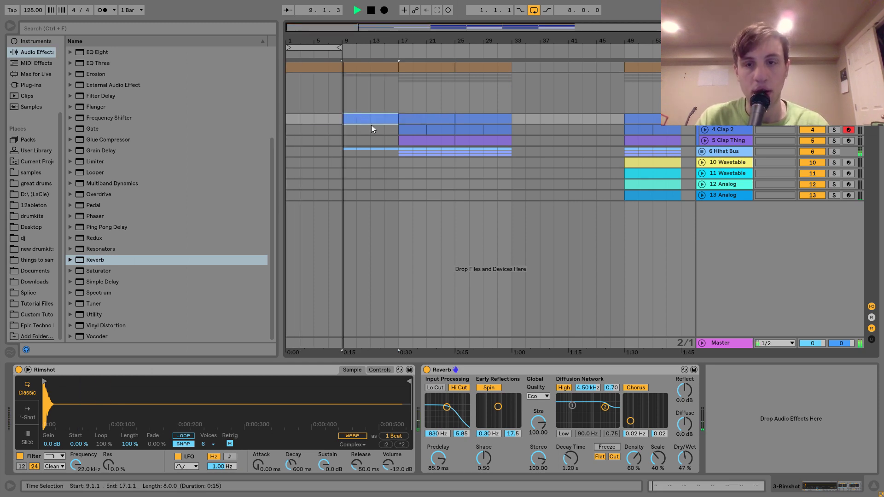
# Step: Copy the Clap Thing clip to bar 1, duplicate it to bar 9, delete the bar 1 copy, and play from bar 9
pyautogui.moveTo(406, 132); pyautogui.dragTo(299, 139)
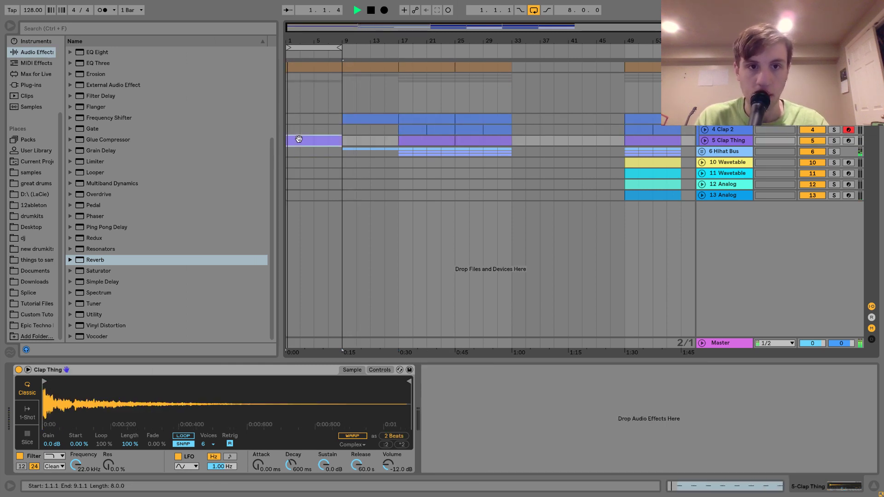
pyautogui.click(300, 145)
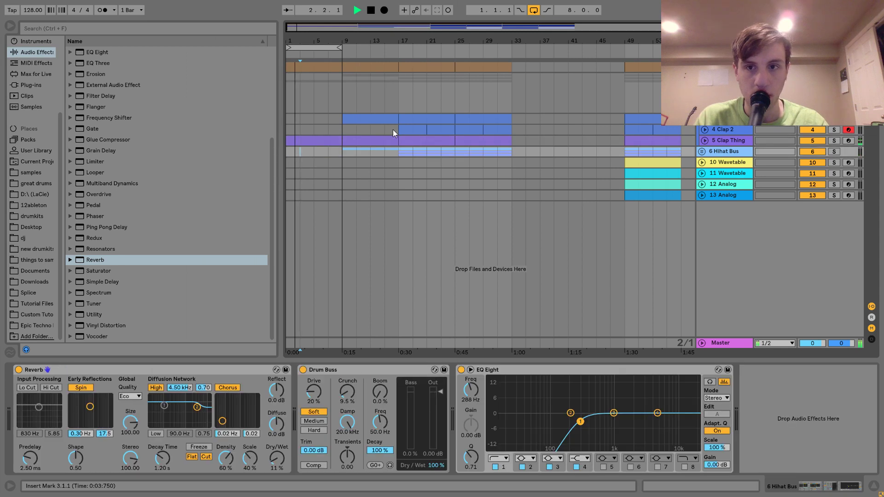
pyautogui.click(326, 139)
pyautogui.click(349, 139)
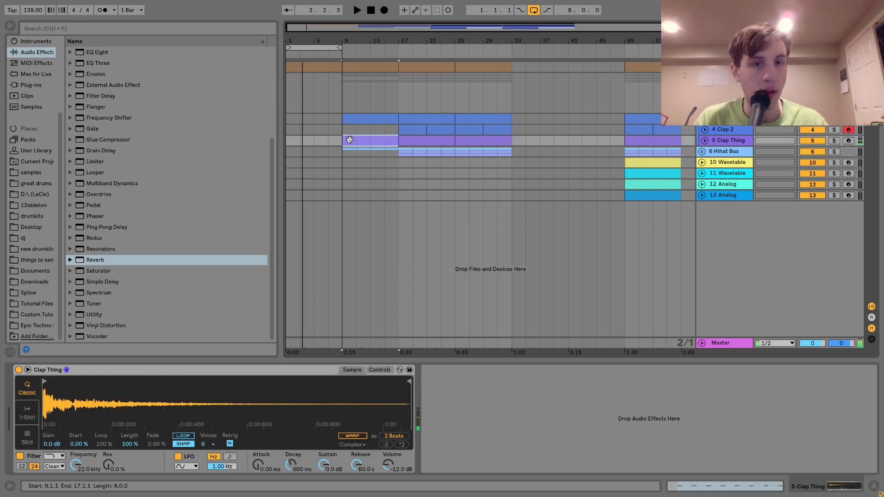
pyautogui.press('space')
pyautogui.press('space')
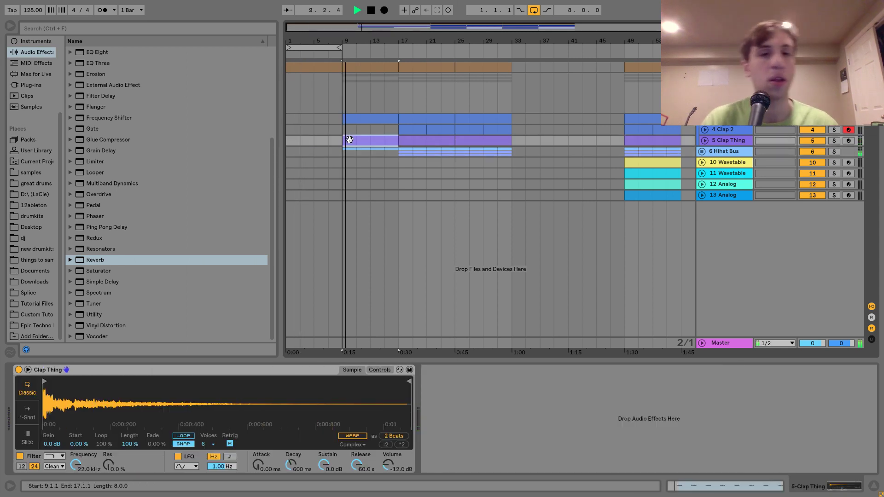
# Step: Check the Clap Thing's track volume during playback, collapse the track and 2-Group, and stop playback
pyautogui.click(705, 141)
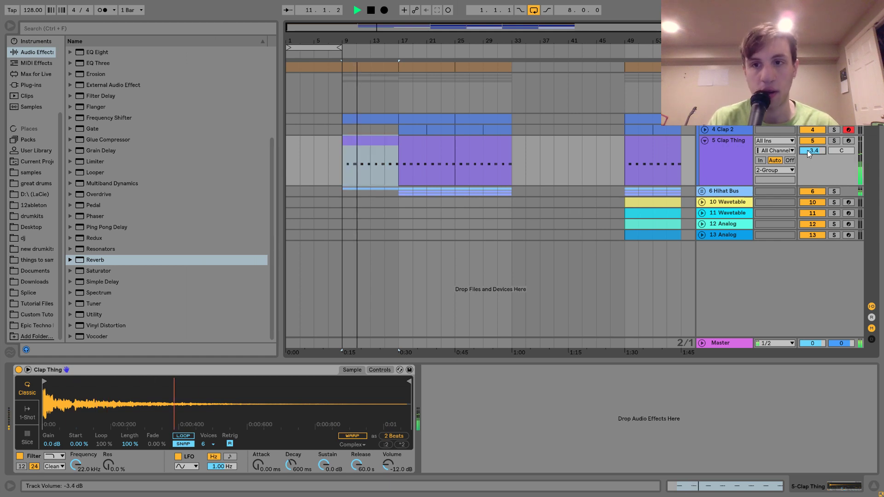
pyautogui.click(706, 141)
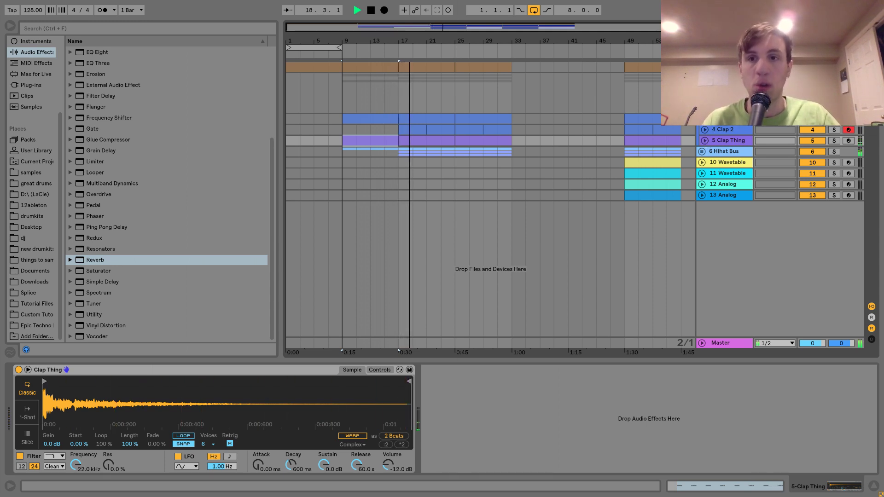
pyautogui.click(702, 78)
pyautogui.press('space')
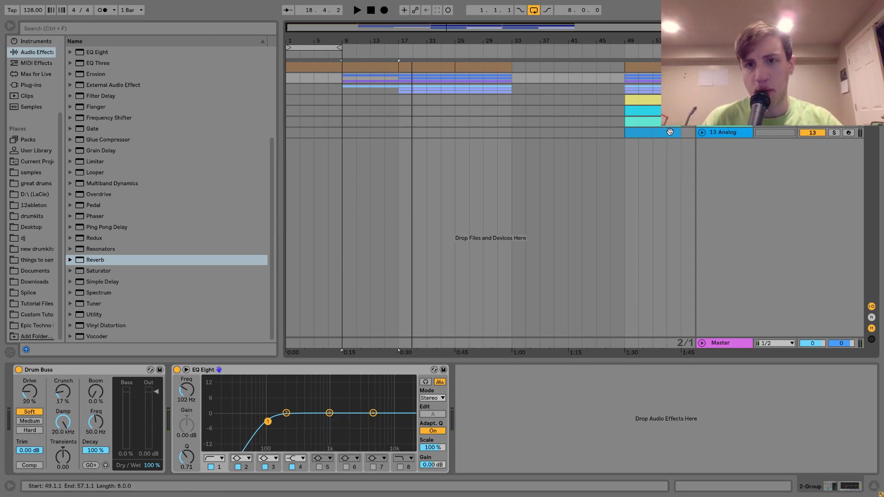
# Step: Copy the 13 Analog clip from bar 49 to bar 1 and duplicate it three times up to bar 33
pyautogui.moveTo(670, 132); pyautogui.dragTo(508, 134)
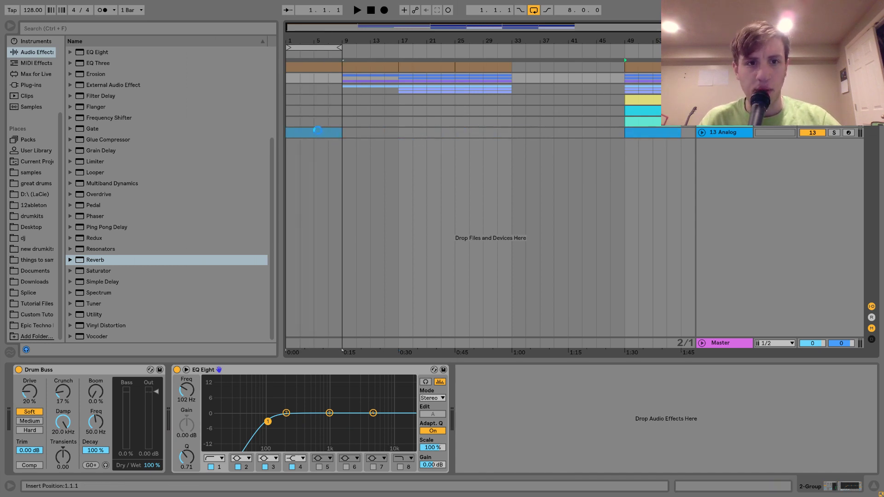
pyautogui.hotkey('ctrl', 'd')
pyautogui.hotkey('ctrl', 'd')
pyautogui.hotkey('ctrl', 'd')
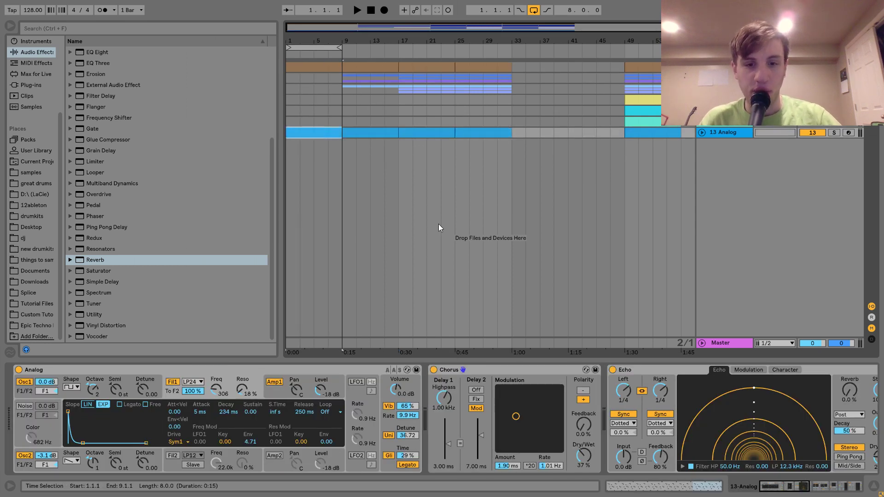
# Step: Add an Auto Filter to the 13 Analog track and lower its Frequency automation to about 47.5 Hz
pyautogui.scroll(3, 55, 183)
pyautogui.scroll(4, 138, 152)
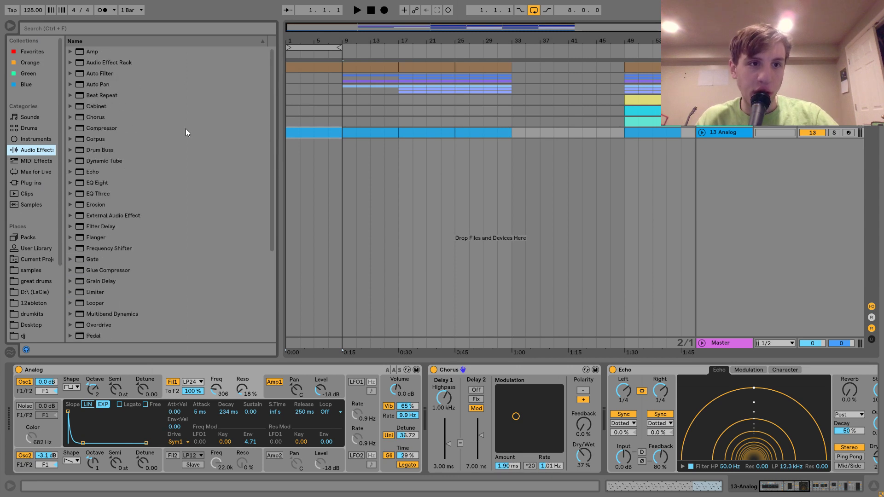
pyautogui.doubleClick(95, 74)
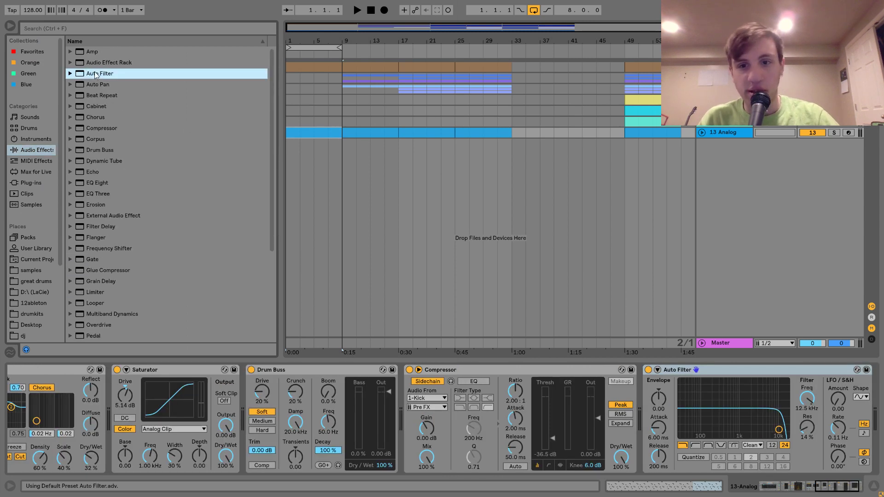
pyautogui.rightClick(814, 410)
pyautogui.click(718, 413)
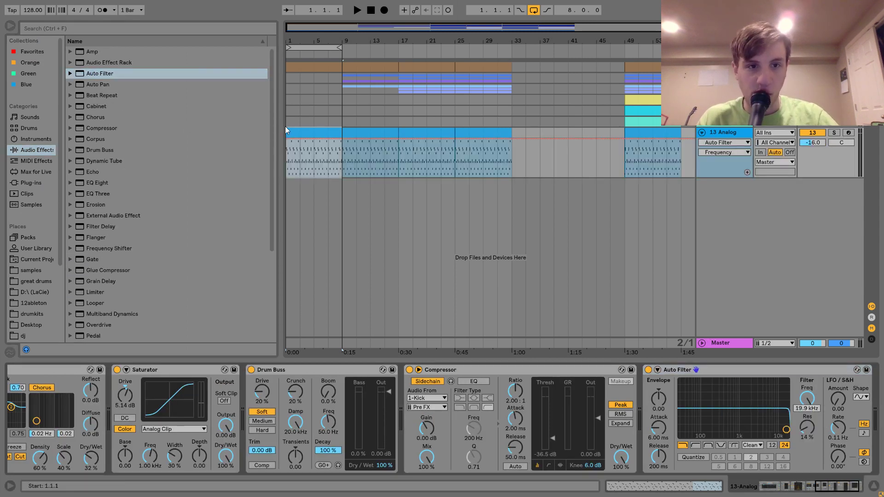
pyautogui.moveTo(289, 140); pyautogui.dragTo(288, 162)
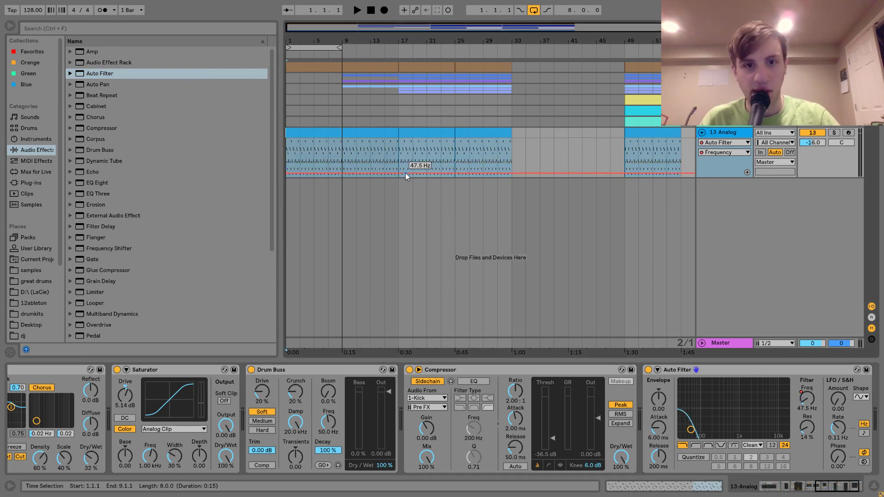
# Step: Automate the Auto Filter frequency to rise from bar 1 to 19.9 kHz at bar 17, and turn off loop playback
pyautogui.press('space')
pyautogui.moveTo(423, 174); pyautogui.dragTo(427, 139)
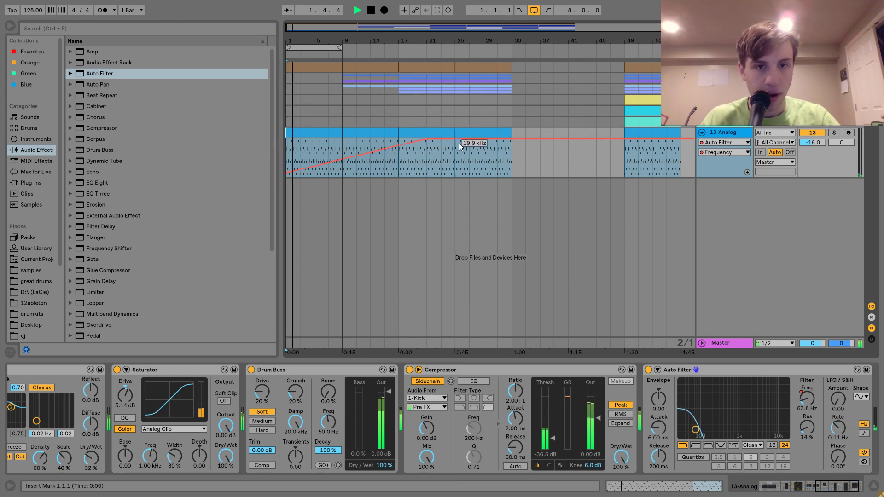
pyautogui.click(529, 12)
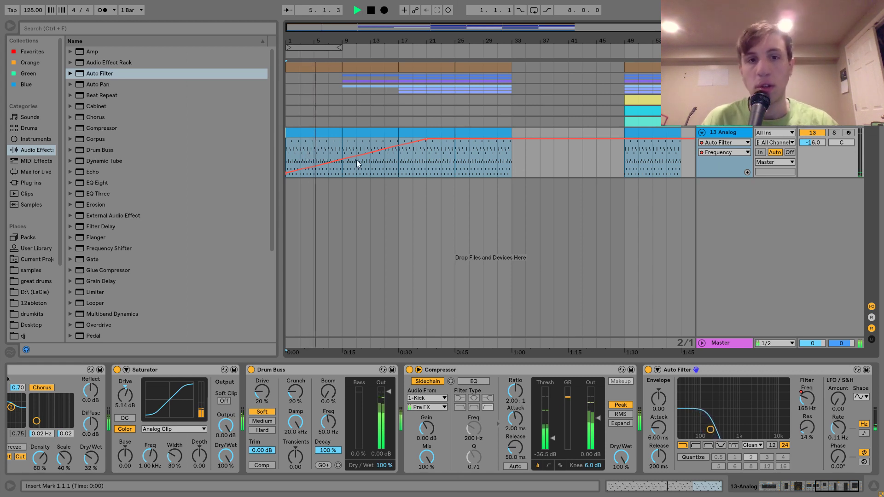
pyautogui.moveTo(425, 139); pyautogui.dragTo(386, 145)
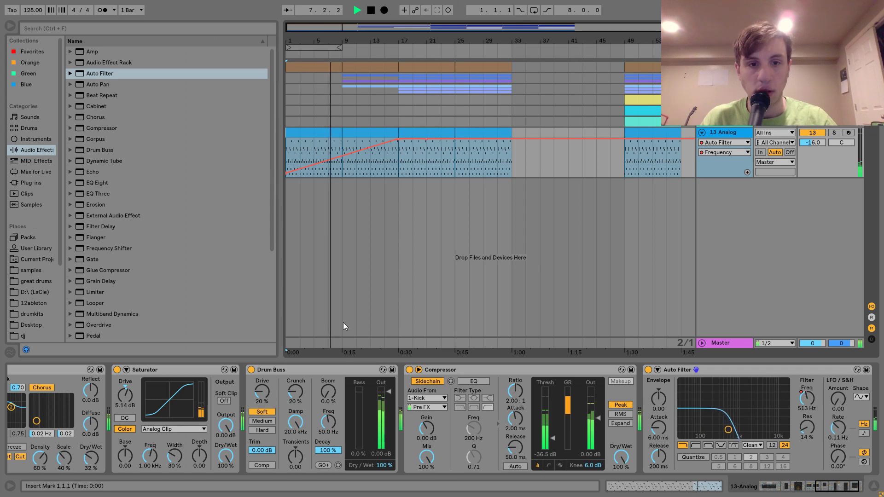
# Step: Show the Analog synth's F1 Freq automation, add a breakpoint at bar 17 and lower it to 150
pyautogui.scroll(10, 349, 380)
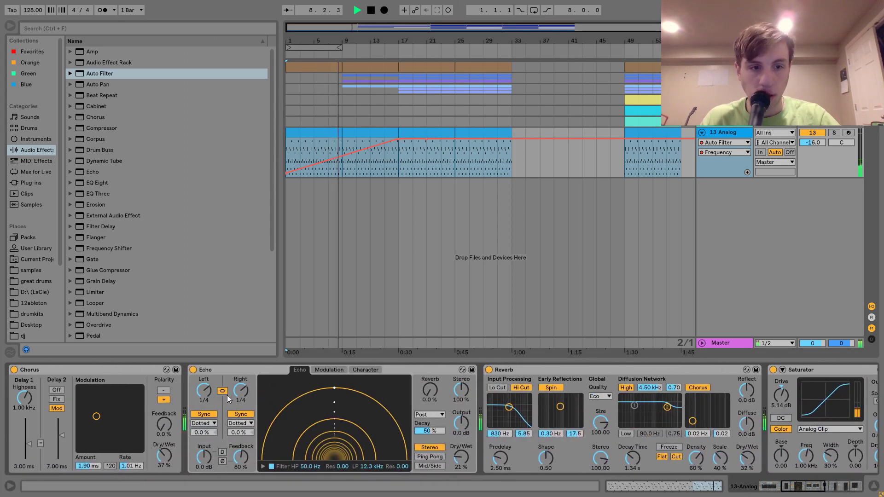
pyautogui.scroll(5, 227, 396)
pyautogui.click(215, 390)
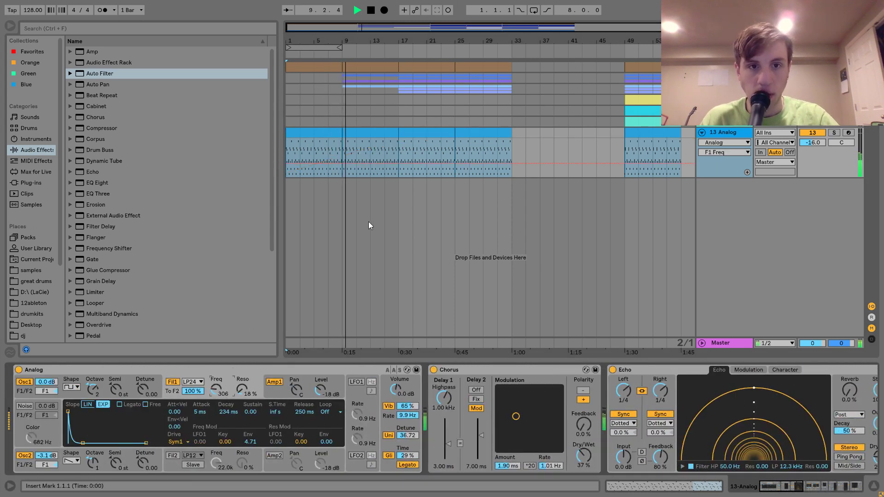
pyautogui.click(398, 164)
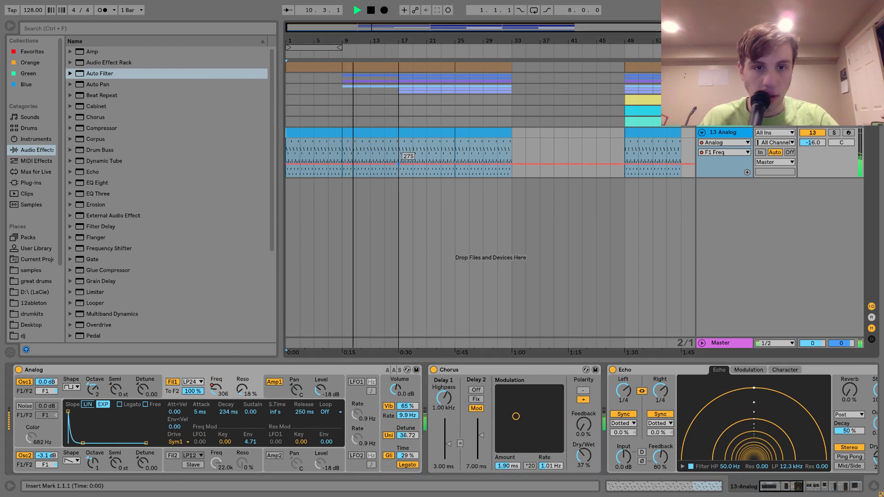
pyautogui.moveTo(398, 164); pyautogui.dragTo(398, 167)
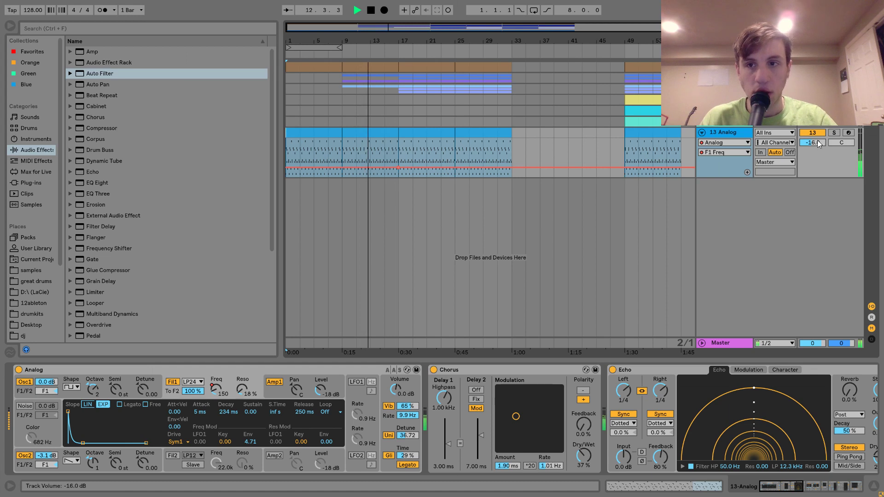
# Step: Raise the 13 Analog track volume to -11.8 dB and show the F1 Freq automation again
pyautogui.moveTo(819, 145); pyautogui.dragTo(819, 134)
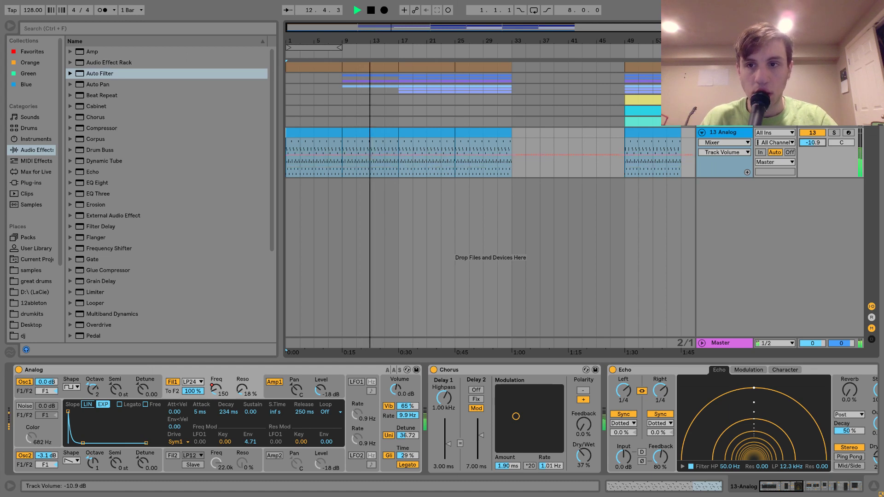
pyautogui.click(738, 144)
pyautogui.click(733, 161)
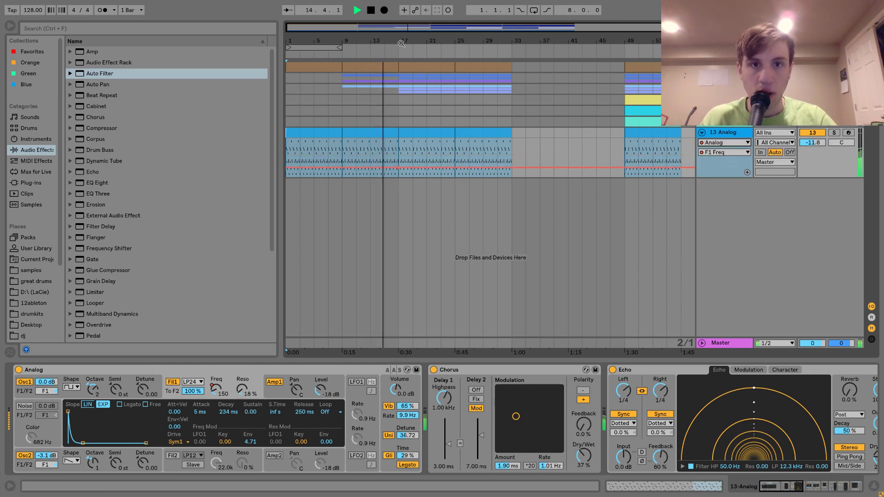
# Step: Clear the half bar from 16.3.1 to 17.1.1 on the Kick, 2-Group and Hihat Bus tracks
pyautogui.moveTo(401, 43); pyautogui.dragTo(402, 87)
pyautogui.moveTo(576, 93); pyautogui.dragTo(449, 13)
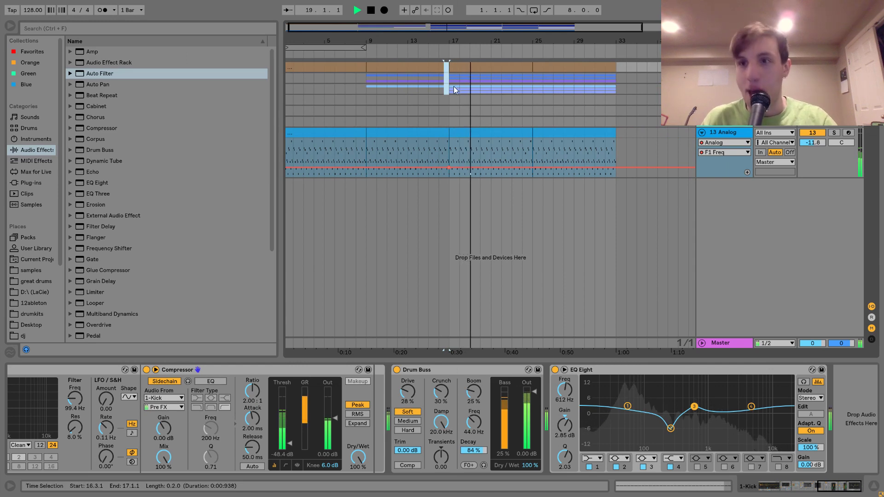
# Step: Automate the 13 Analog track's F1 Freq to rise gradually from bar 17 to bar 33
pyautogui.click(701, 132)
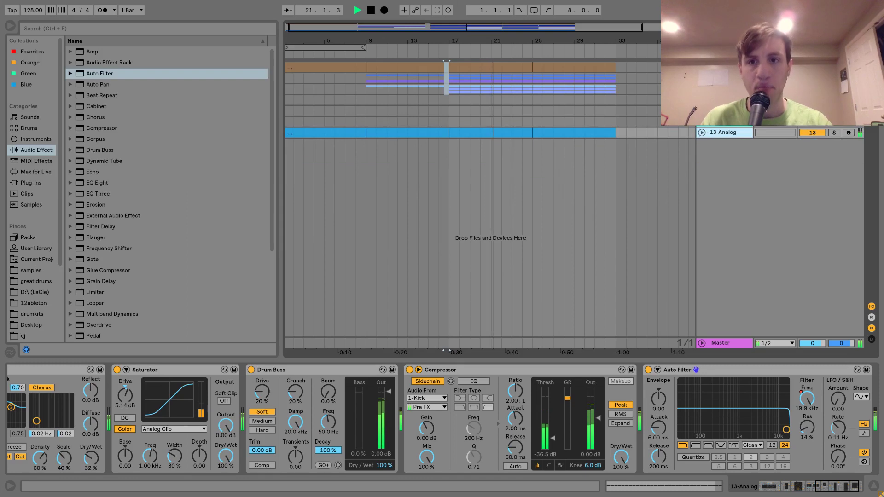
pyautogui.moveTo(498, 40); pyautogui.dragTo(419, 40)
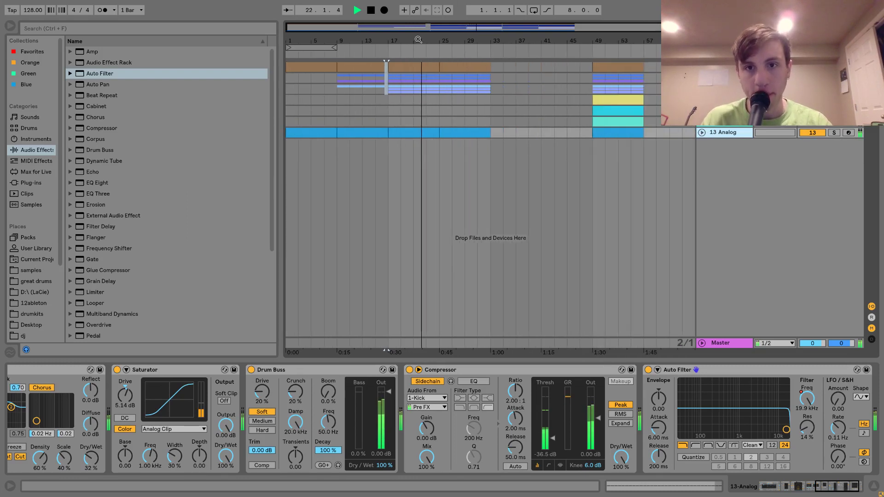
pyautogui.click(702, 132)
pyautogui.moveTo(432, 167); pyautogui.dragTo(432, 164)
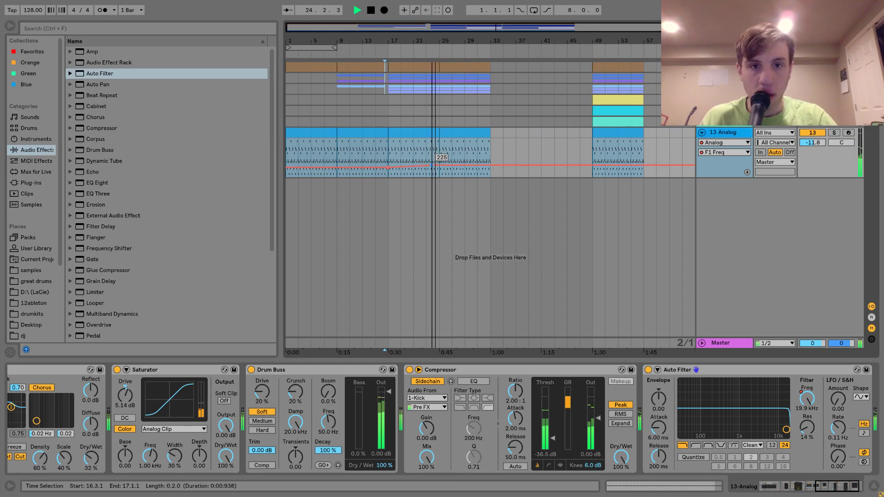
pyautogui.moveTo(485, 170); pyautogui.dragTo(491, 162)
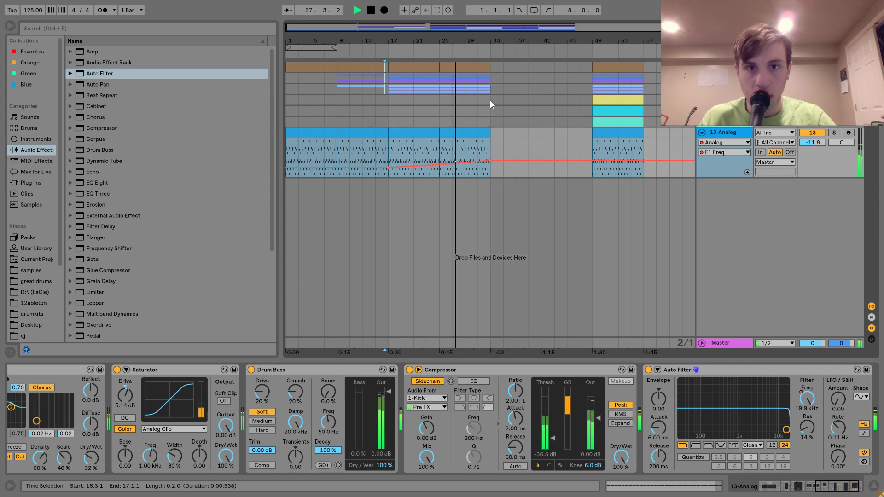
# Step: Add an EQ Eight to the Kick track's device chain and set band 1 as a low cut at 70.6 Hz
pyautogui.moveTo(467, 39); pyautogui.dragTo(469, 64)
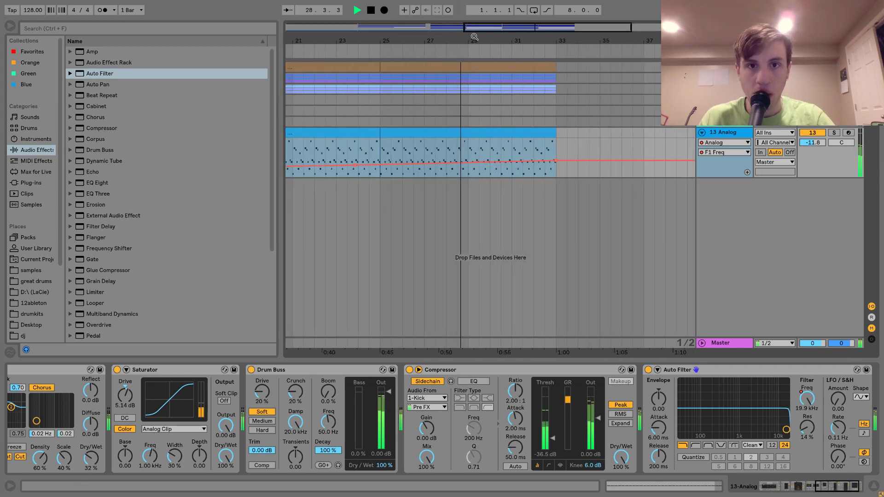
pyautogui.click(724, 67)
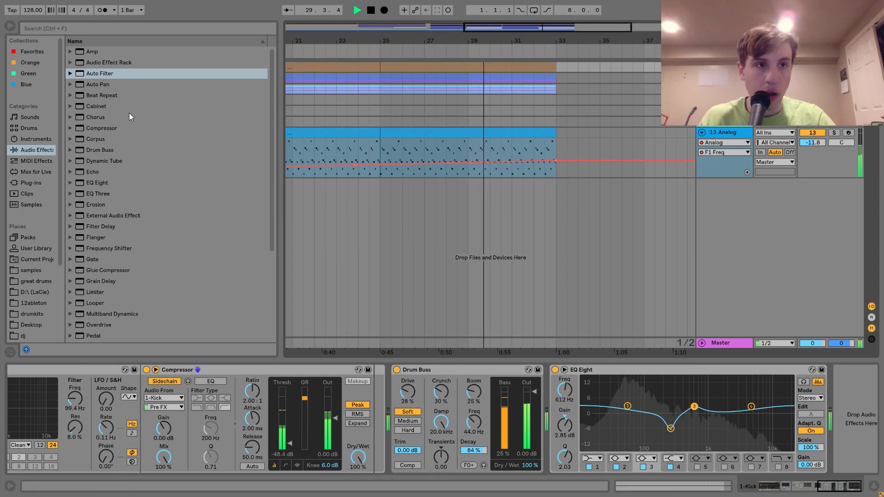
pyautogui.press('space')
pyautogui.doubleClick(104, 183)
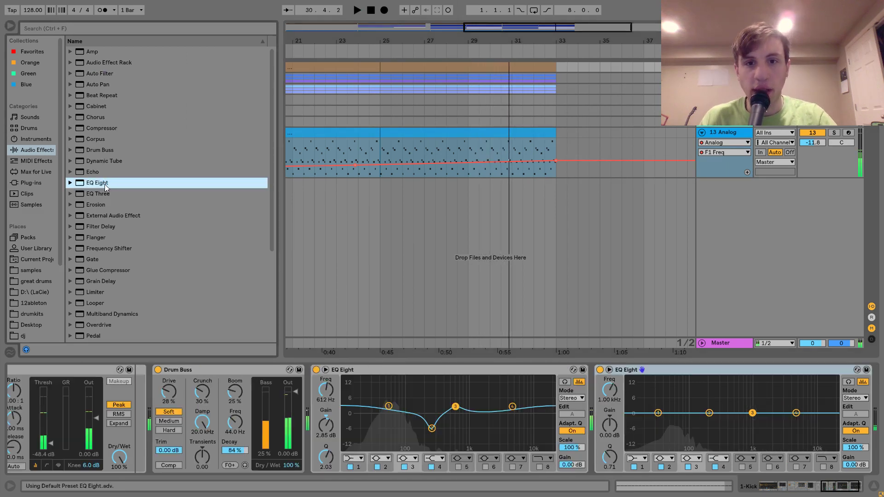
pyautogui.click(644, 464)
pyautogui.click(639, 388)
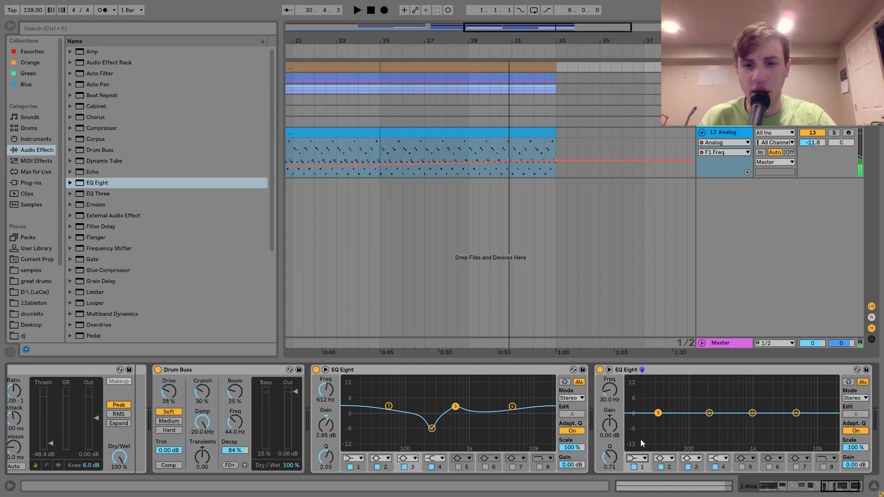
pyautogui.click(644, 459)
pyautogui.click(636, 392)
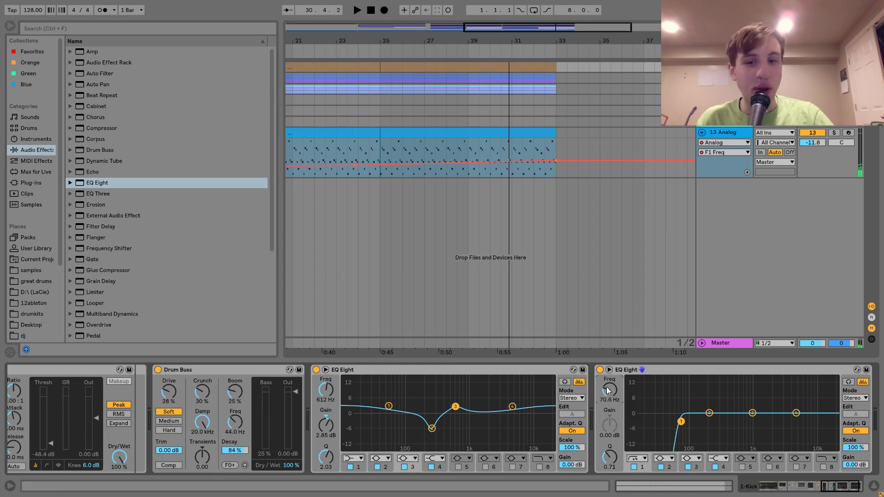
# Step: Automate the Kick track's new EQ Eight to stay off except from bar 31 to bar 33, and play that section
pyautogui.click(600, 371)
pyautogui.rightClick(600, 371)
pyautogui.click(612, 377)
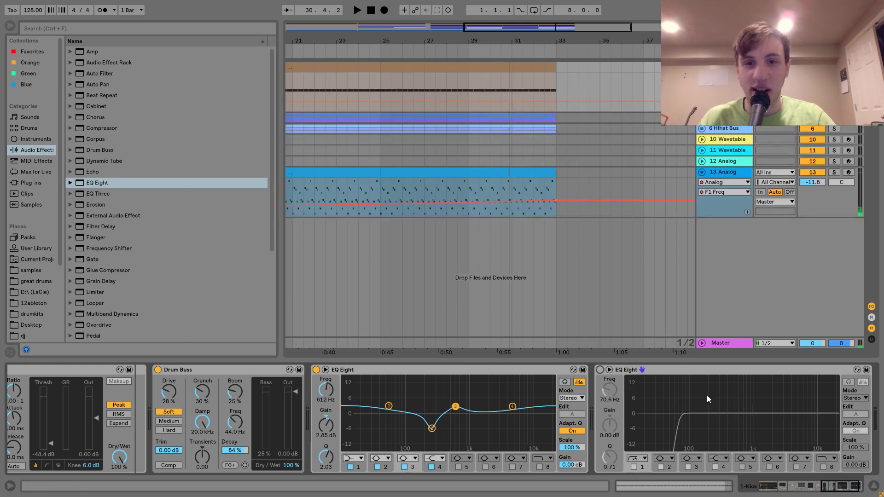
pyautogui.click(517, 80)
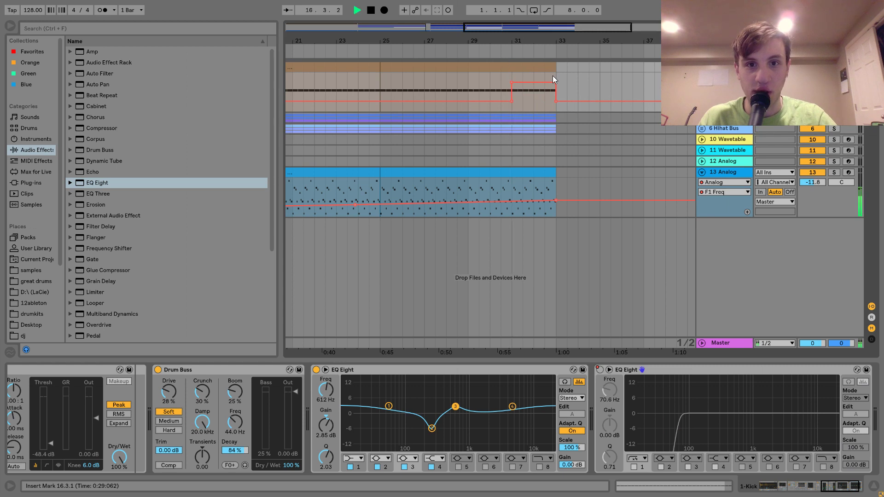
pyautogui.click(493, 85)
pyautogui.press('space')
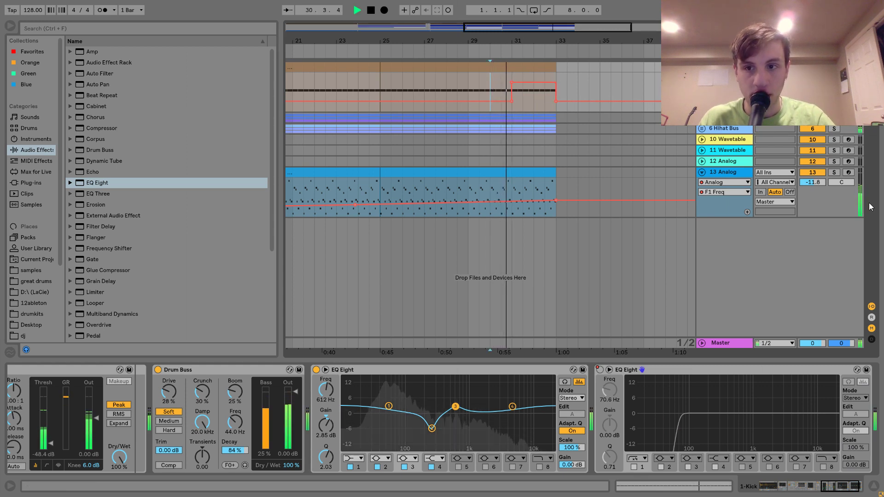
# Step: Lower the 13 Analog track volume to -12.0 dB and stop playback
pyautogui.moveTo(819, 179); pyautogui.dragTo(817, 178)
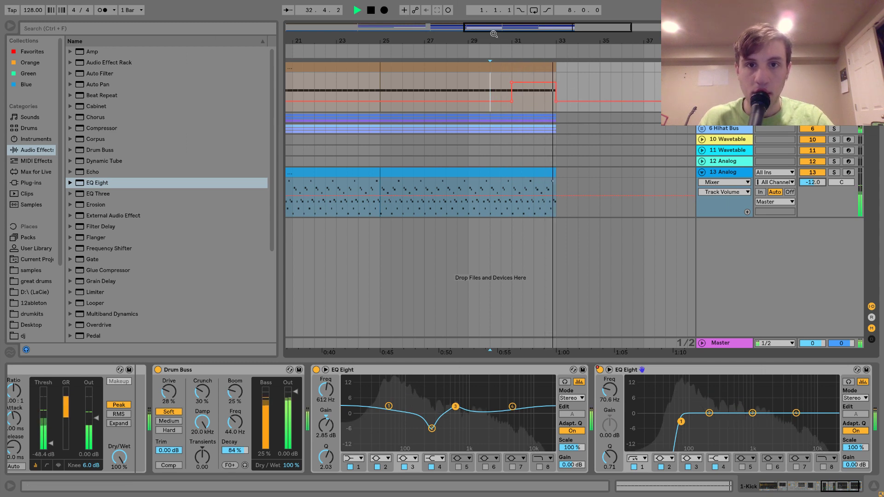
pyautogui.press('-')
pyautogui.press('-')
pyautogui.press('space')
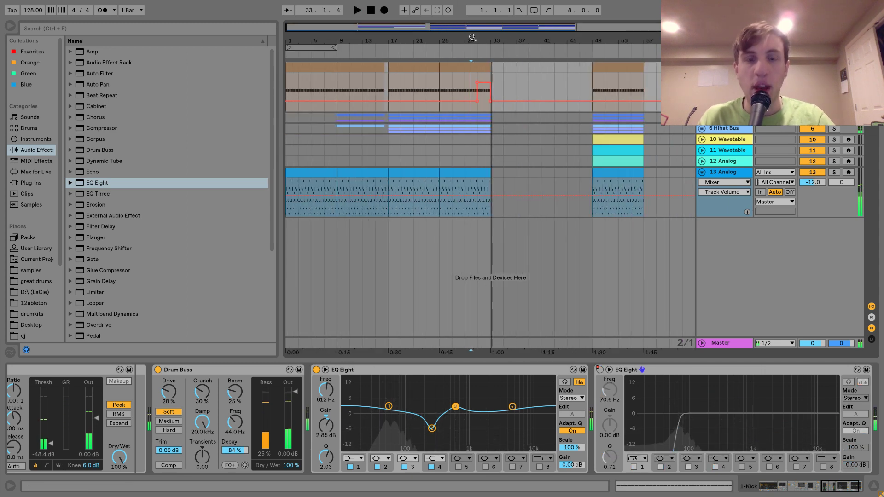
# Step: Play the opening briefly and show the 13 Analog track's F1 Freq automation again
pyautogui.click(304, 70)
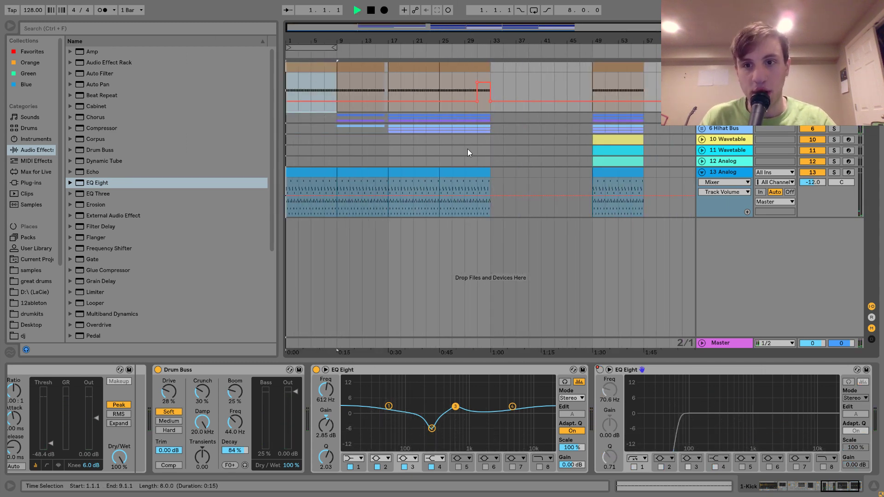
pyautogui.click(726, 173)
pyautogui.press('space')
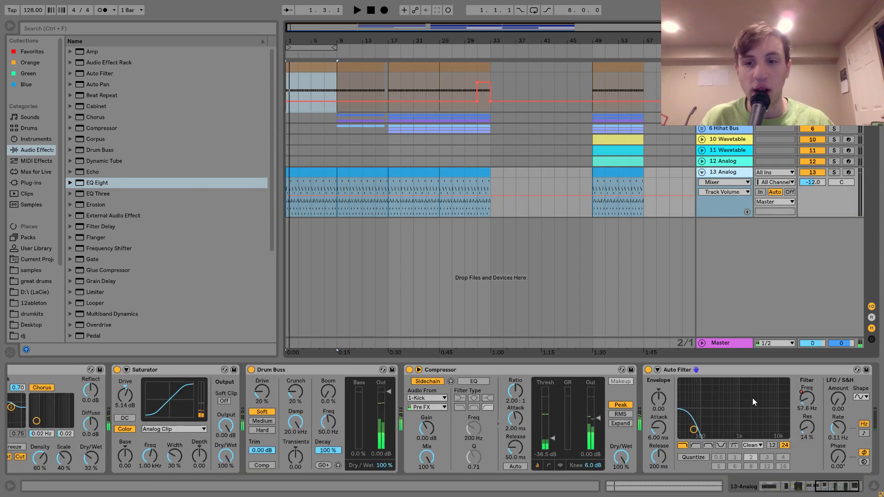
pyautogui.hscroll(-10, 687, 401)
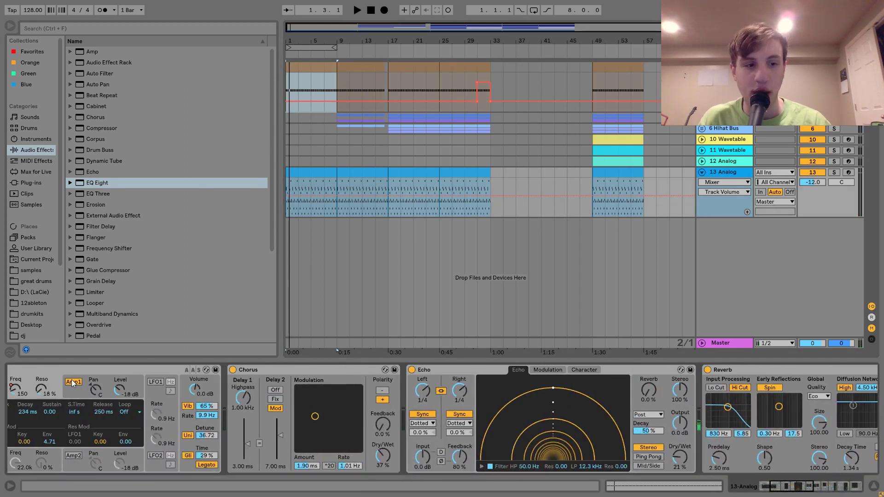
pyautogui.hscroll(-5, 72, 384)
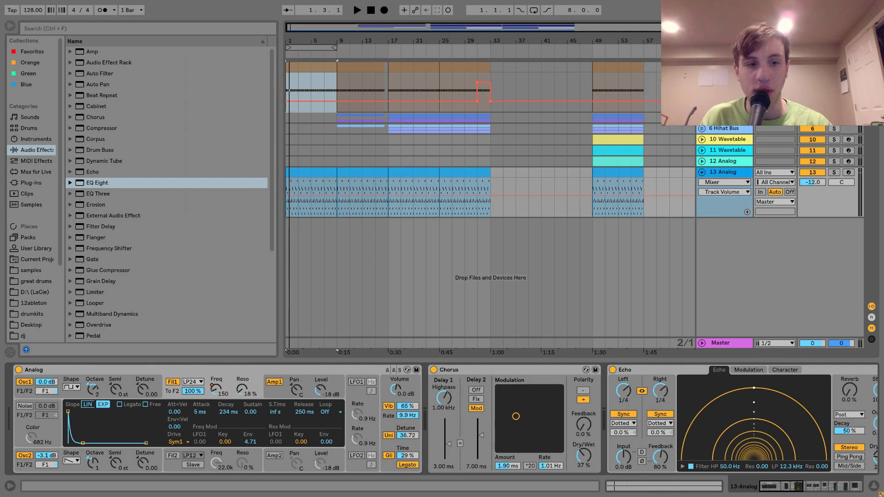
pyautogui.press('space')
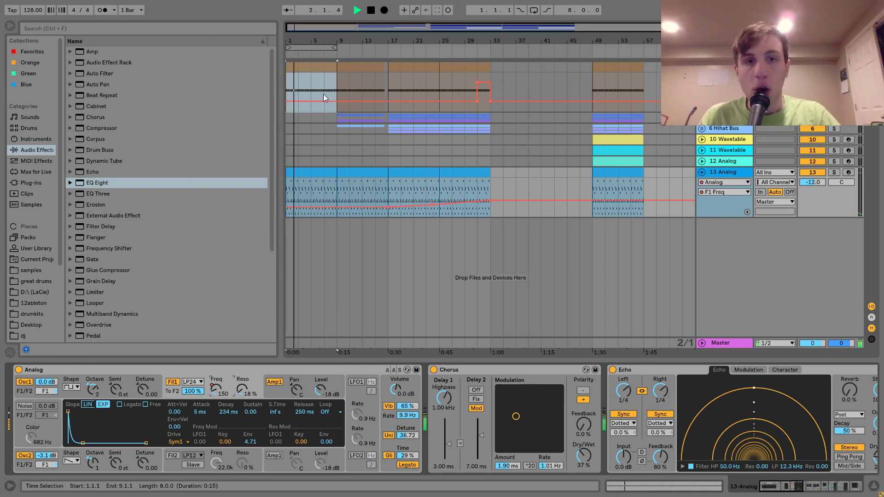
pyautogui.press('space')
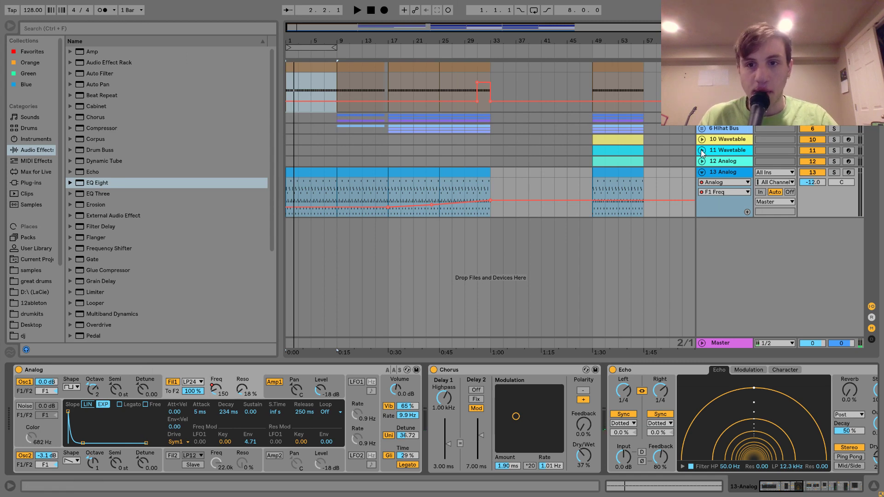
# Step: Copy the 11 Wavetable clip from bar 49 so that copies fill the track from bar 9 to bar 33
pyautogui.click(701, 150)
pyautogui.click(701, 150)
pyautogui.moveTo(616, 149); pyautogui.dragTo(416, 146)
pyautogui.press('space')
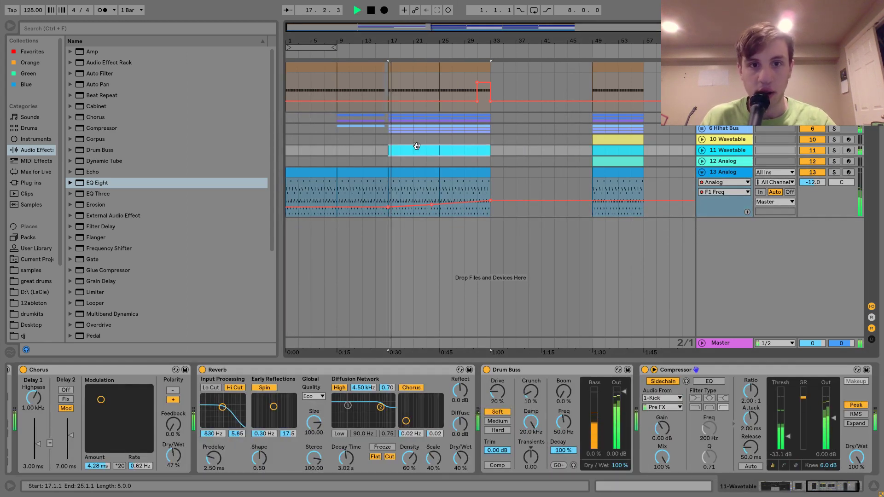
pyautogui.click(701, 151)
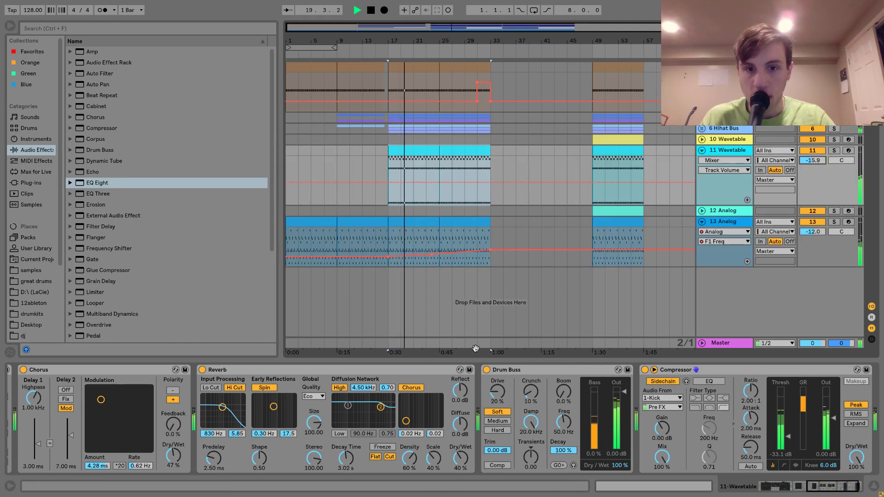
pyautogui.press('space')
pyautogui.click(406, 150)
pyautogui.moveTo(406, 149); pyautogui.dragTo(366, 157)
# Step: Automate the 11 Wavetable track's Filter 1 Freq to rise from 20 Hz just before bar 9 to 1.05 kHz near bar 28
pyautogui.scroll(8, 300, 435)
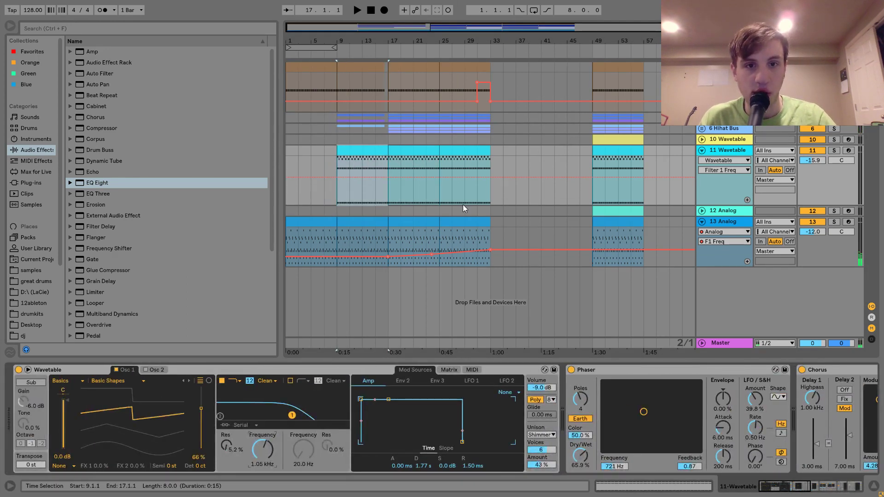
pyautogui.click(459, 177)
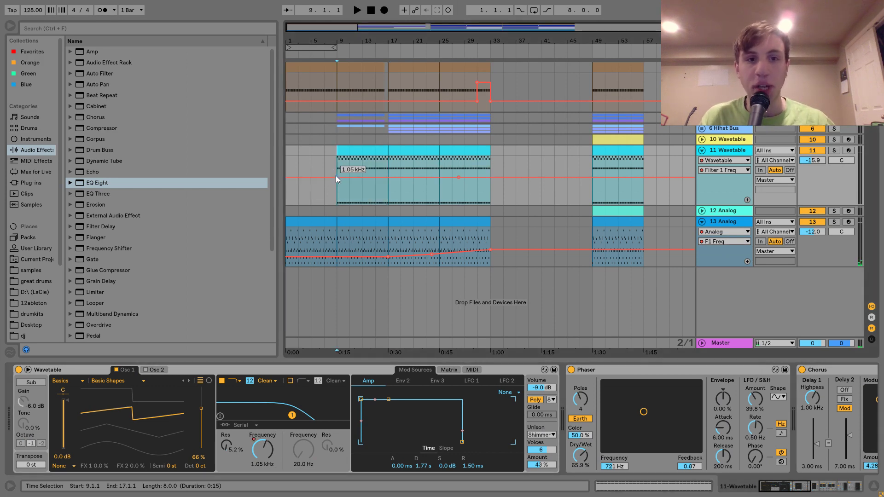
pyautogui.moveTo(336, 178); pyautogui.dragTo(324, 204)
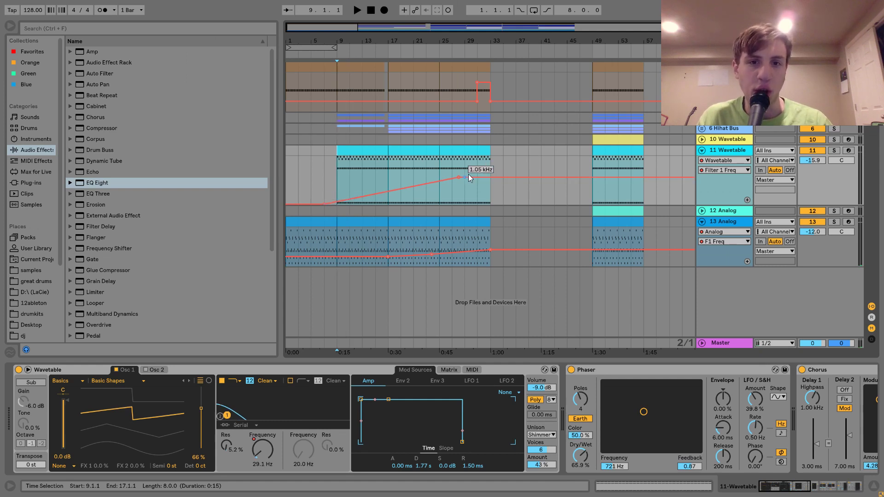
# Step: Try raising the Filter 1 Freq automation to 20.5 kHz at bar 33 in one straight ramp without the middle breakpoint
pyautogui.moveTo(485, 176); pyautogui.dragTo(489, 157)
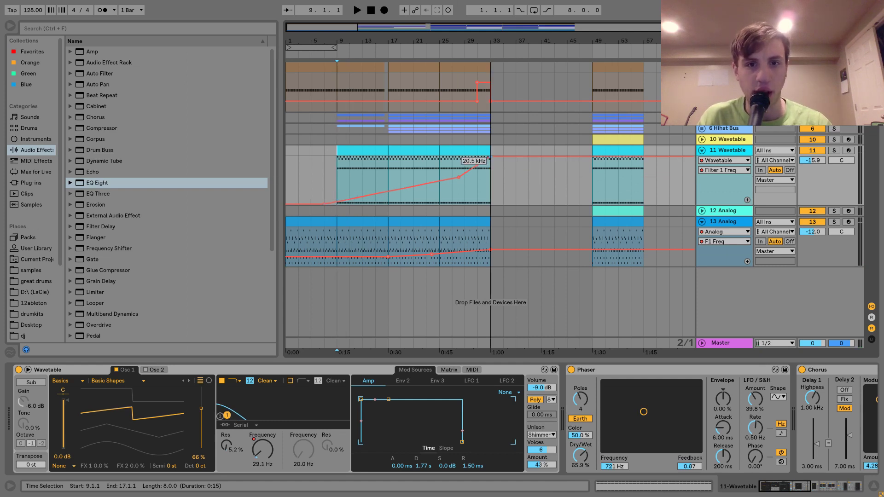
pyautogui.click(457, 176)
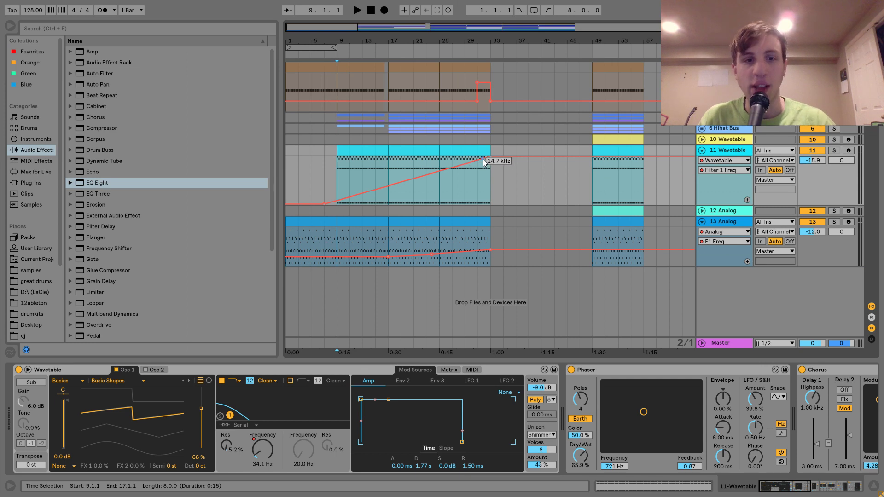
pyautogui.moveTo(483, 161); pyautogui.dragTo(459, 177)
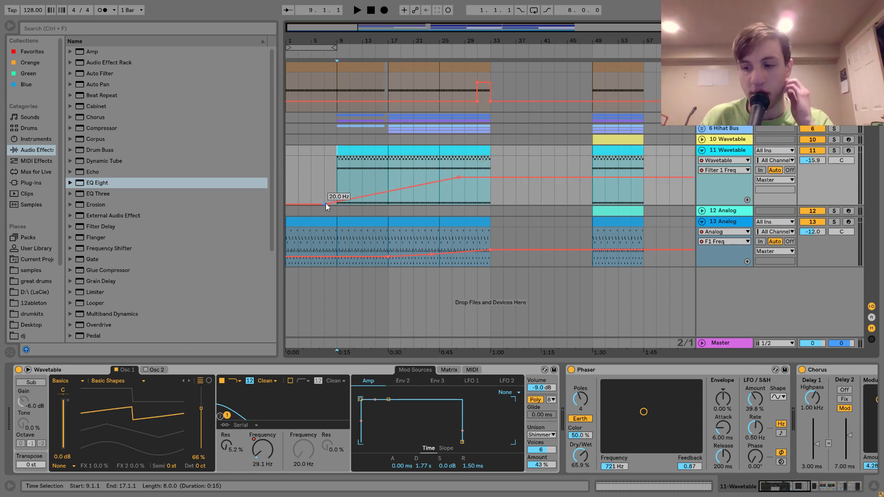
# Step: Play the filter rise, raise the 11 Wavetable track volume to -14.9 dB, and fold the 11 Wavetable and 13 Analog tracks
pyautogui.click(324, 178)
pyautogui.press('space')
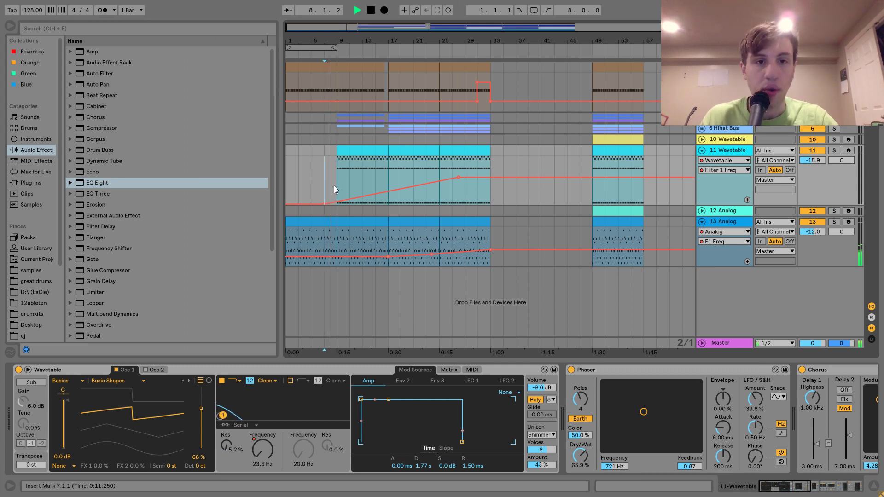
pyautogui.click(334, 186)
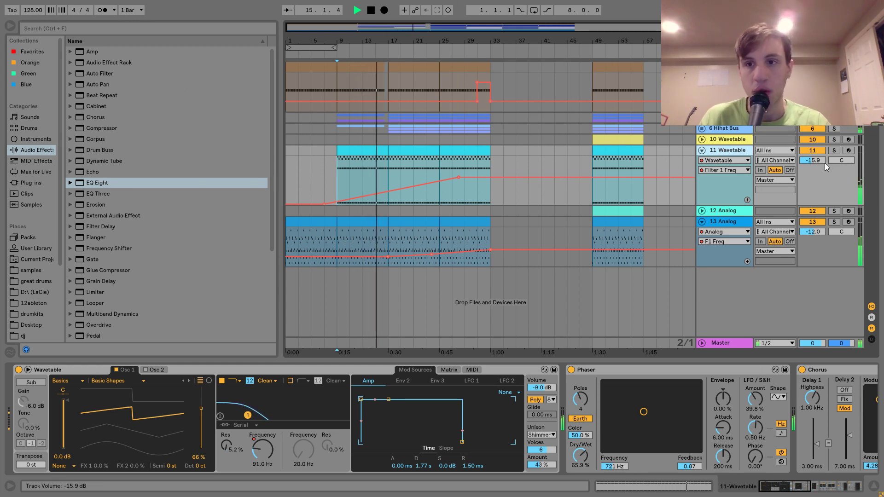
pyautogui.moveTo(816, 165); pyautogui.dragTo(817, 162)
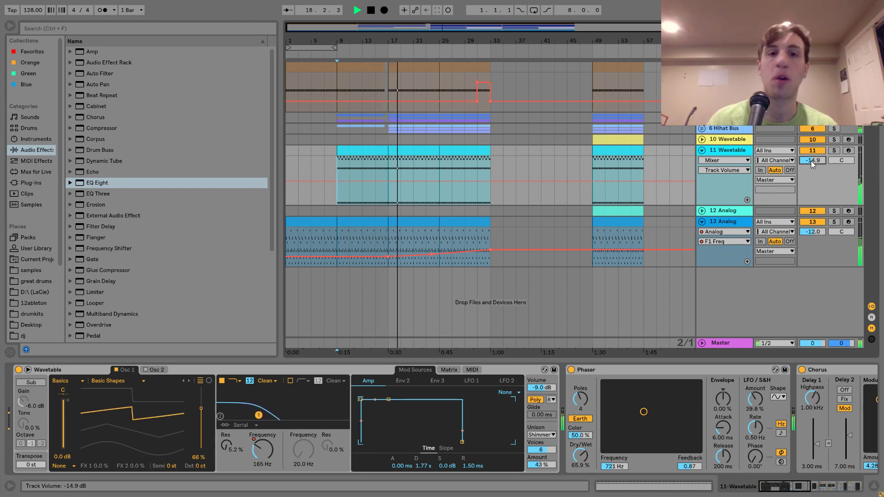
pyautogui.click(703, 151)
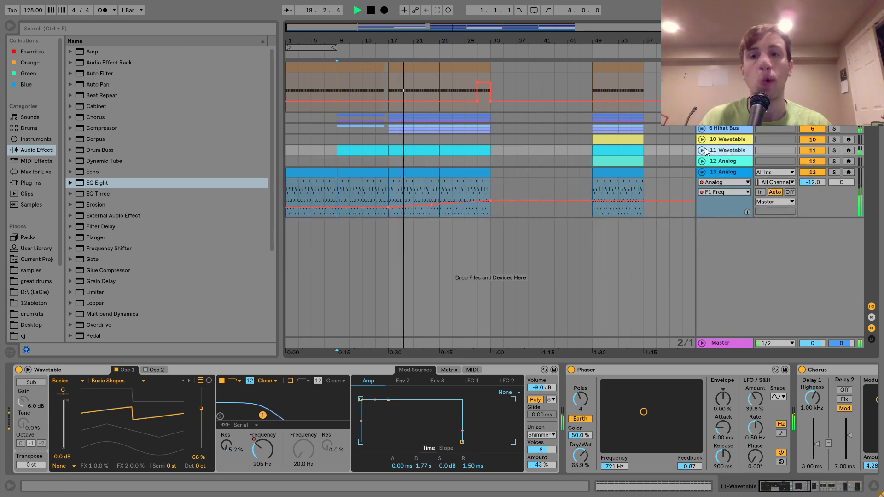
pyautogui.click(703, 173)
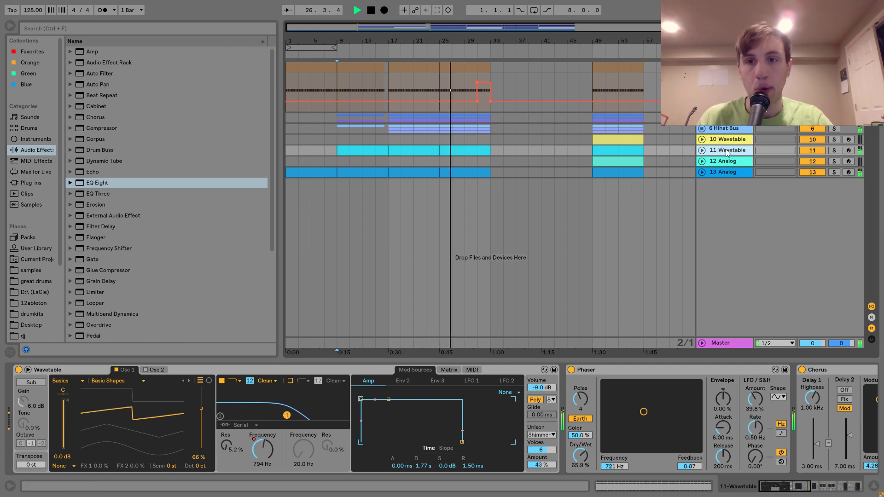
# Step: Show the 11 Wavetable track's Filter 1 Freq automation again and raise it steeply from its 1.05 kHz level toward bar 33
pyautogui.click(702, 151)
pyautogui.click(713, 164)
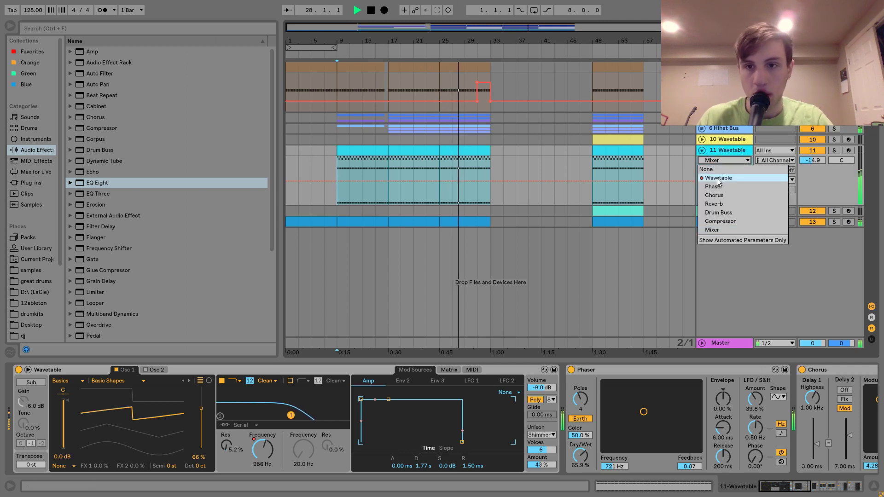
pyautogui.click(717, 177)
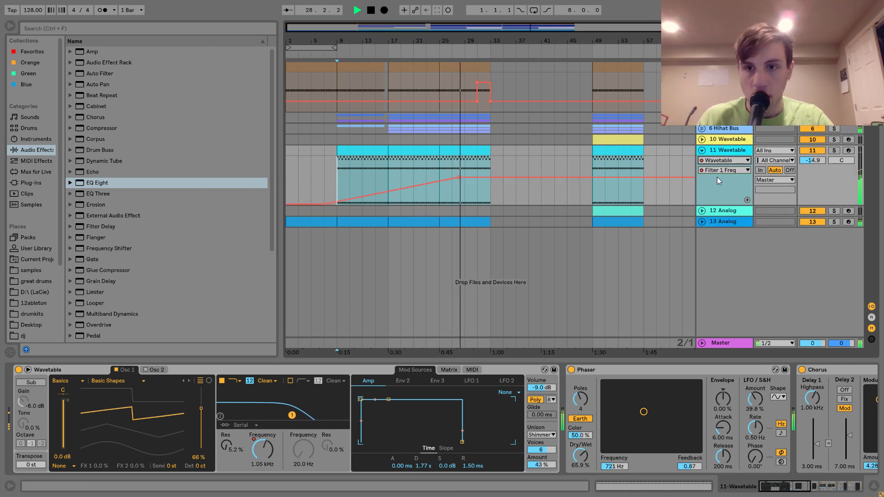
pyautogui.click(477, 178)
pyautogui.moveTo(490, 177); pyautogui.dragTo(491, 157)
# Step: Drop the 11 Wavetable track's Filter 1 Freq automation to about 106 Hz at bar 33, right after its peak
pyautogui.moveTo(469, 40); pyautogui.dragTo(469, 92)
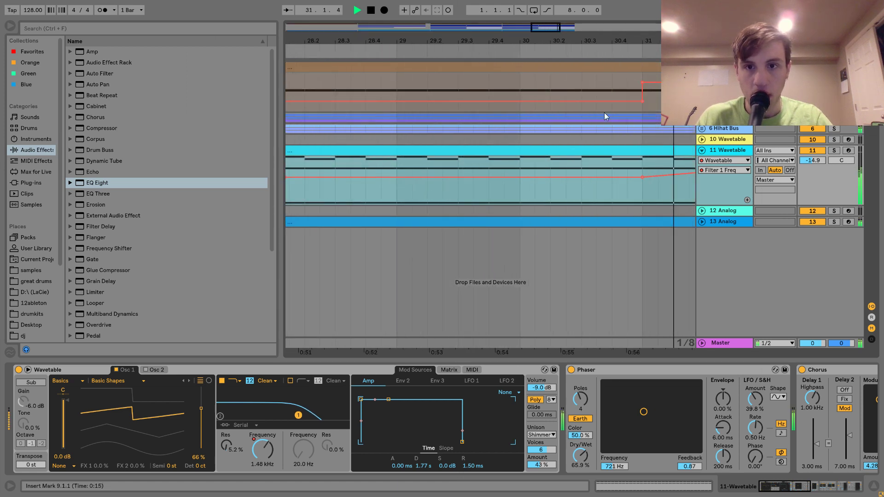
pyautogui.hscroll(8, 607, 120)
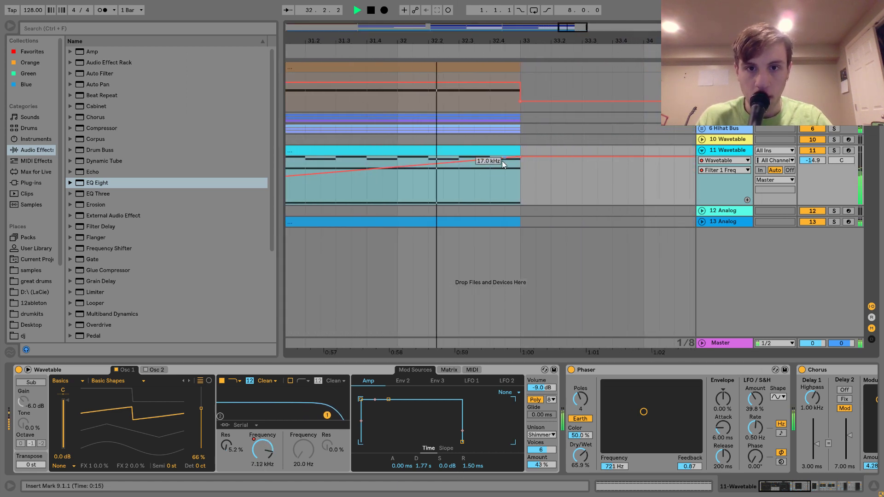
pyautogui.press('space')
pyautogui.press('space')
pyautogui.moveTo(521, 157); pyautogui.dragTo(520, 197)
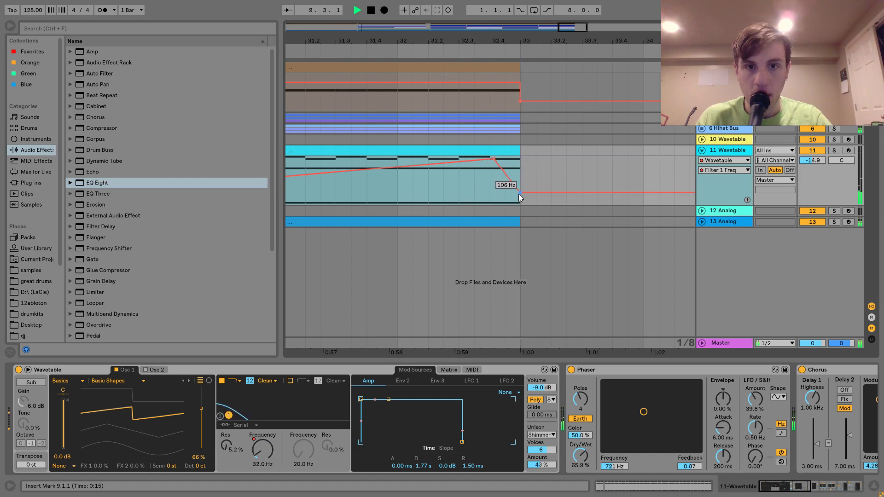
pyautogui.moveTo(521, 40); pyautogui.dragTo(616, 20)
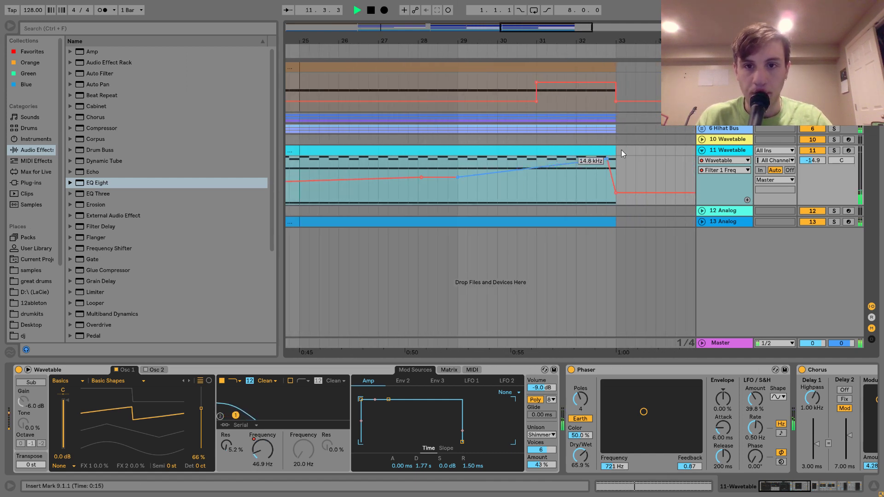
# Step: Move the 11 Wavetable track's Filter 1 Freq peak earlier to about bar 32, raise the bar 33 point to 725 Hz, and play the transition
pyautogui.moveTo(605, 159); pyautogui.dragTo(586, 159)
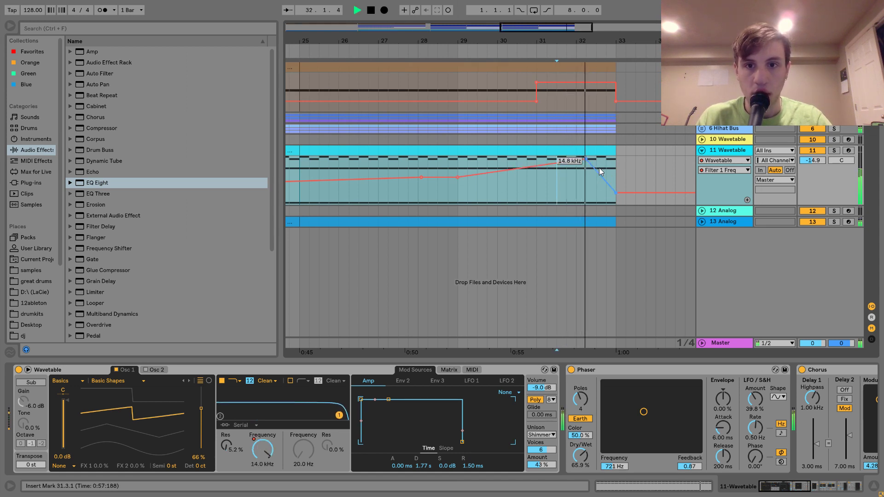
pyautogui.moveTo(615, 193); pyautogui.dragTo(616, 180)
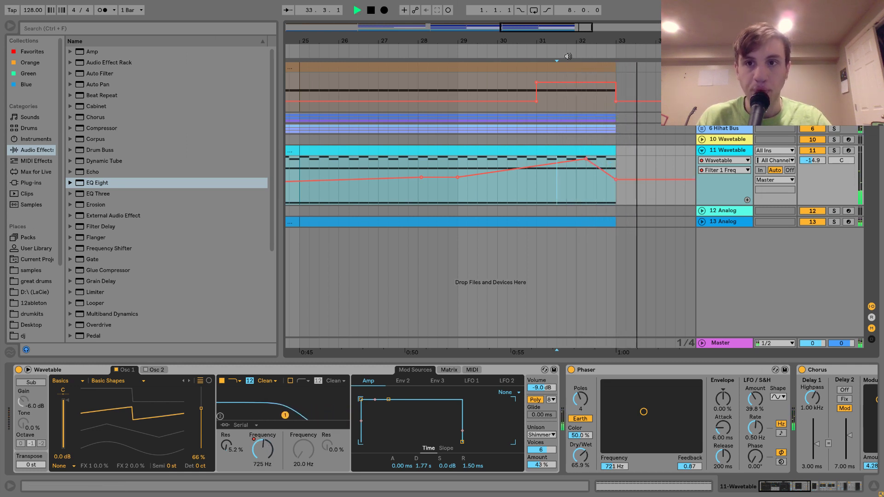
pyautogui.press('space')
pyautogui.moveTo(558, 45); pyautogui.dragTo(556, 40)
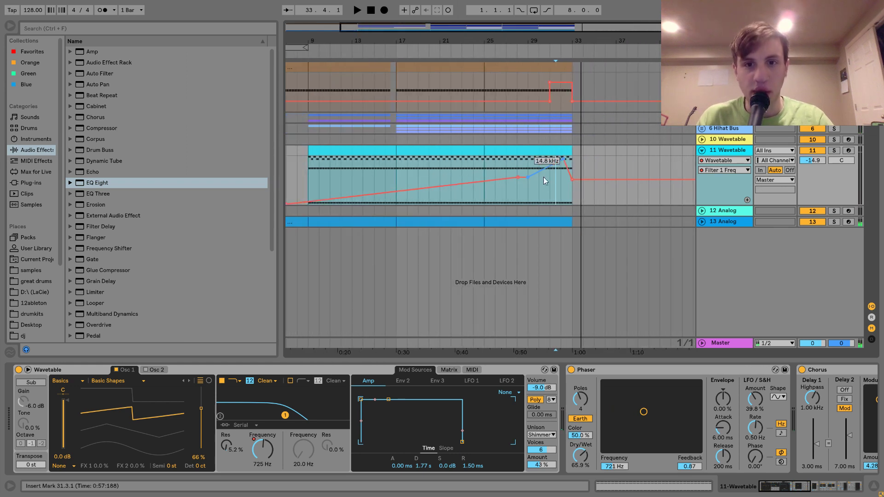
pyautogui.press('space')
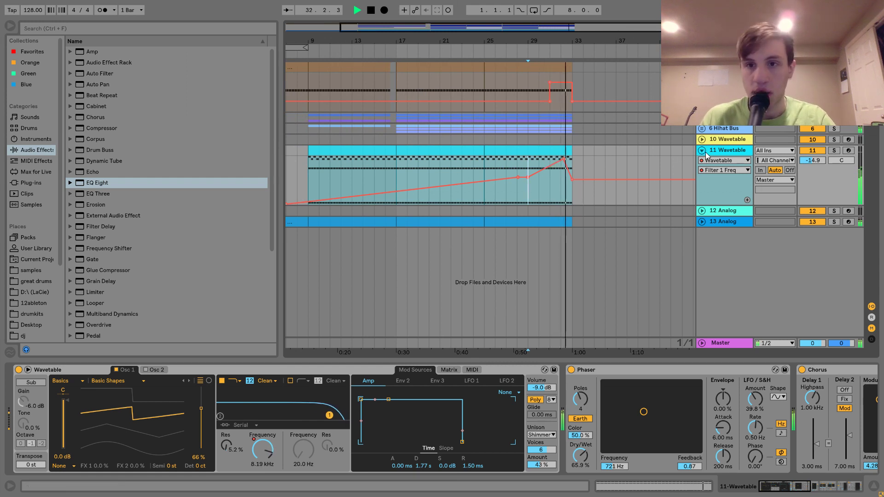
pyautogui.press('space')
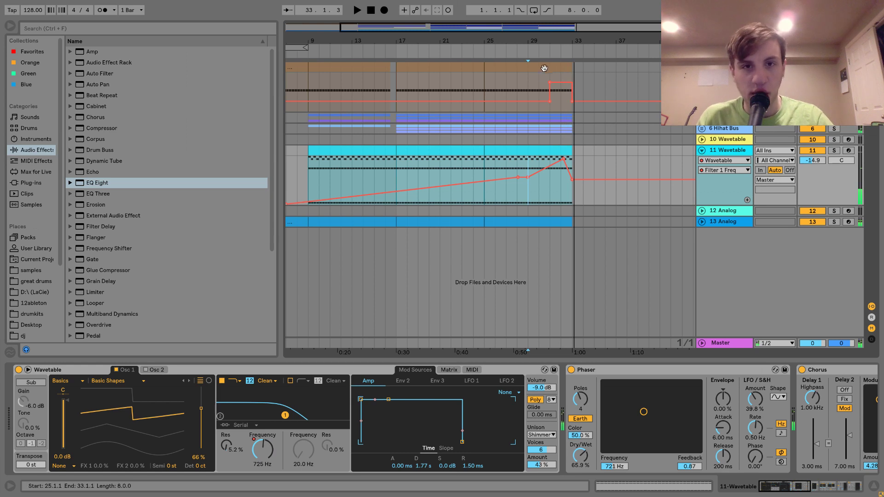
# Step: Unfold the 10 Wavetable track, copy its bar 49 clip to bar 1, and duplicate it three times to fill up to bar 33
pyautogui.moveTo(506, 41); pyautogui.dragTo(452, 37)
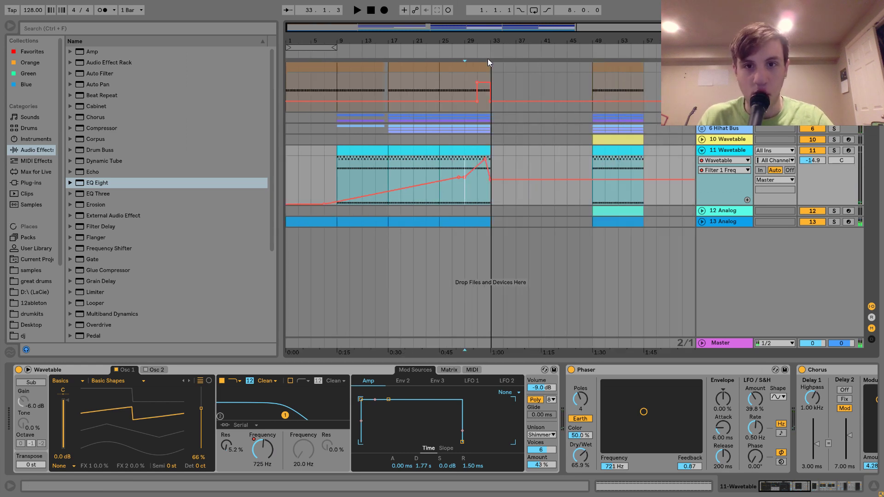
pyautogui.click(702, 140)
pyautogui.moveTo(606, 148); pyautogui.dragTo(311, 145)
pyautogui.press('space')
pyautogui.hotkey('ctrl', 'd')
pyautogui.hotkey('ctrl', 'd')
pyautogui.hotkey('ctrl', 'd')
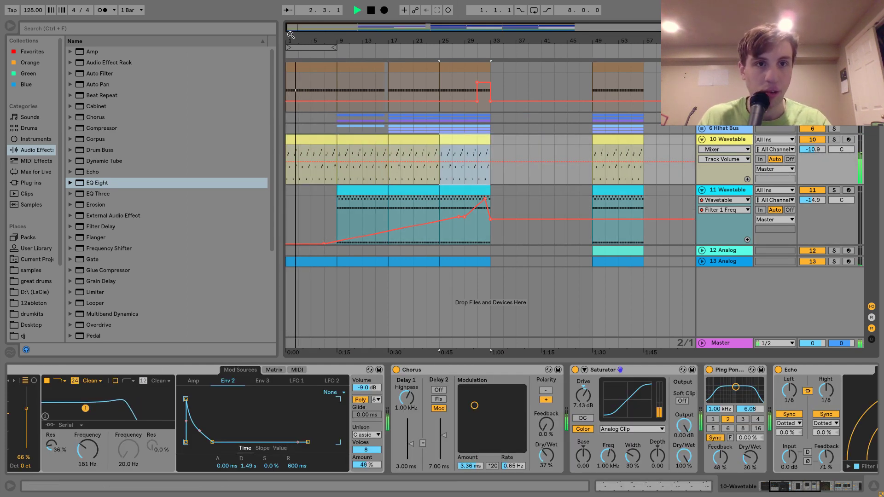
# Step: Split the first 10 Wavetable clip at bar 3 and delete the part between bars 3 and 9
pyautogui.moveTo(290, 41); pyautogui.dragTo(288, 71)
pyautogui.press('space')
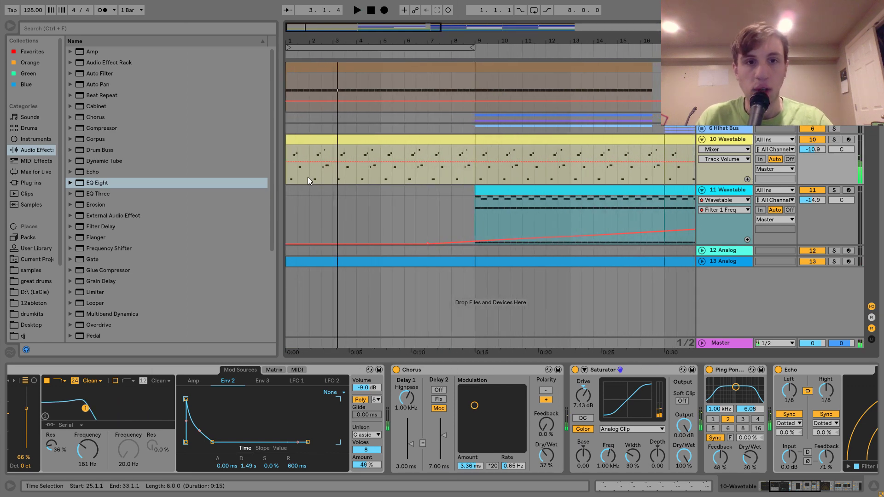
pyautogui.click(308, 175)
pyautogui.click(350, 142)
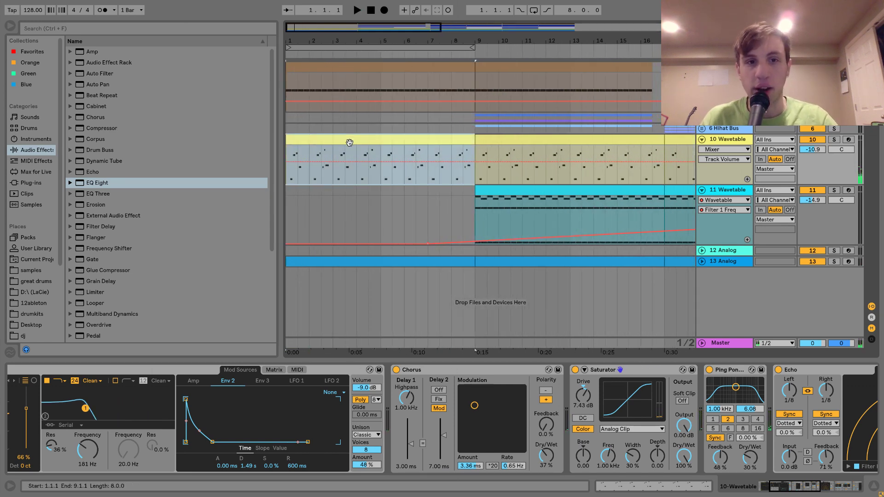
pyautogui.click(332, 181)
pyautogui.hotkey('ctrl', 'e')
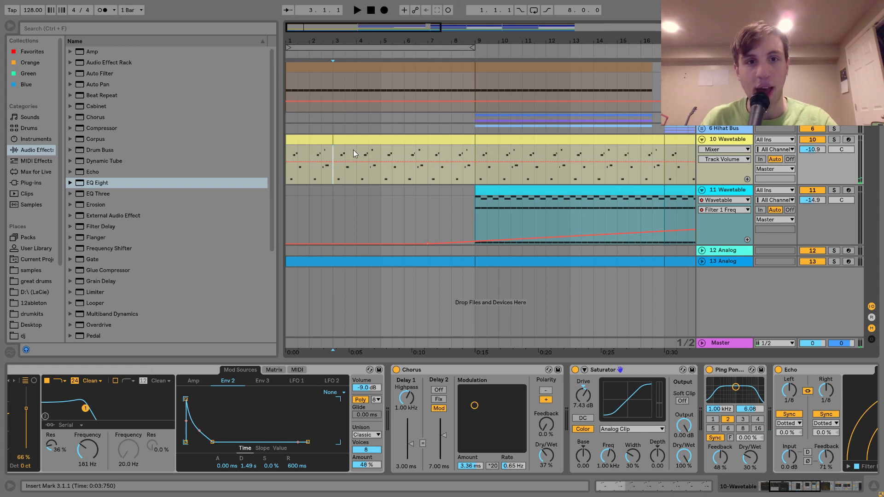
pyautogui.click(354, 141)
pyautogui.press('Delete')
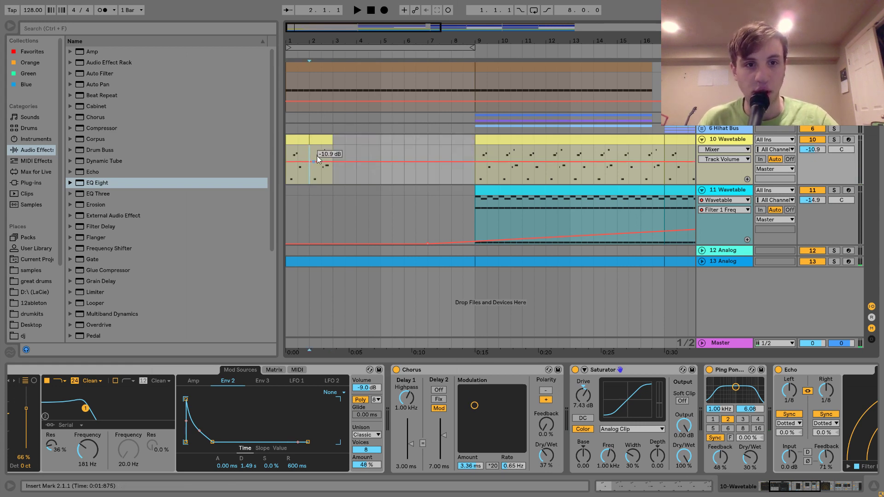
# Step: Move the second one-bar piece of the 10 Wavetable clip to bar 3 and delete the clip spanning bars 9 to 17
pyautogui.click(316, 141)
pyautogui.moveTo(316, 140); pyautogui.dragTo(339, 140)
pyautogui.click(544, 139)
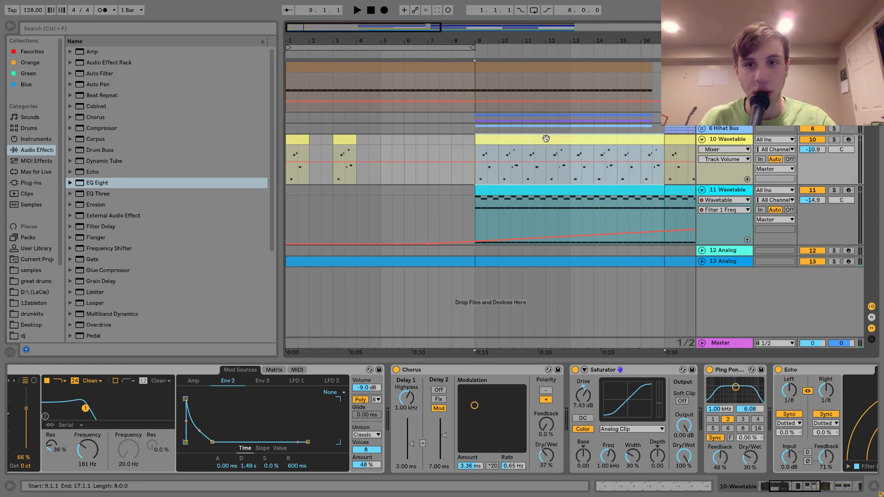
pyautogui.press('Delete')
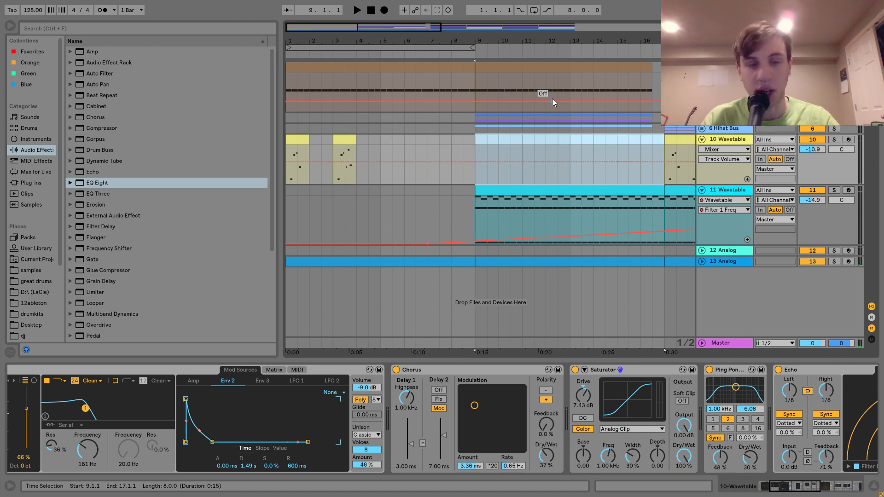
# Step: Duplicate bars 1 to 5 of the 10 Wavetable track three times to extend the alternating pattern to bar 17, and play it
pyautogui.moveTo(381, 146); pyautogui.dragTo(287, 141)
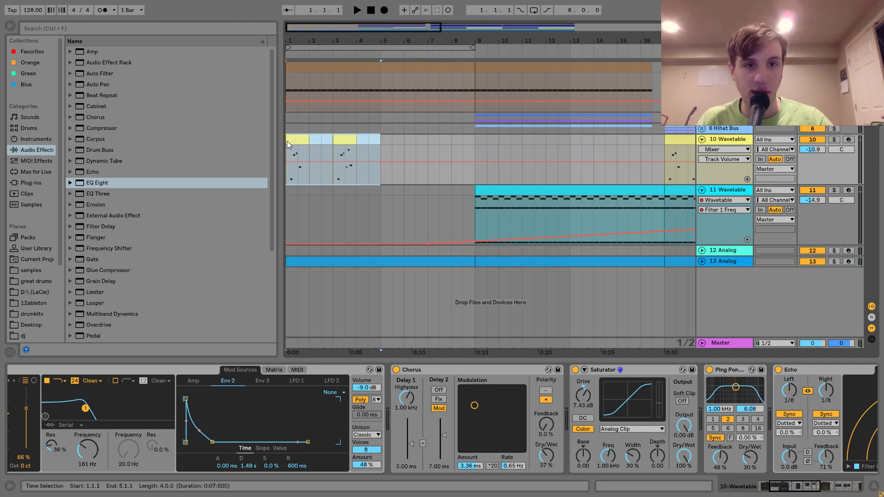
pyautogui.hotkey('ctrl', 'd')
pyautogui.hotkey('ctrl', 'd')
pyautogui.hotkey('ctrl', 'd')
pyautogui.click(299, 139)
pyautogui.press('space')
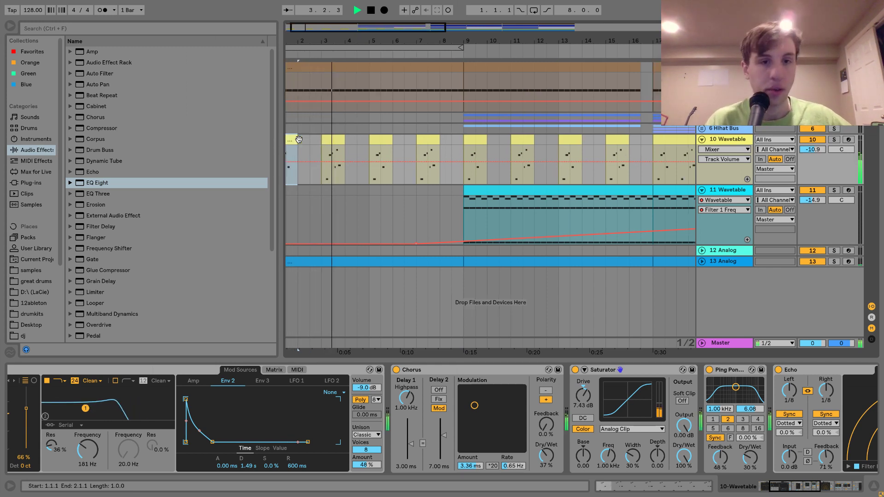
pyautogui.press('space')
# Step: Replace the 10 Wavetable clip at bars 17 to 25 with the alternating one-bar pattern, and play the sections from bars 17 and 25
pyautogui.hscroll(8, 299, 140)
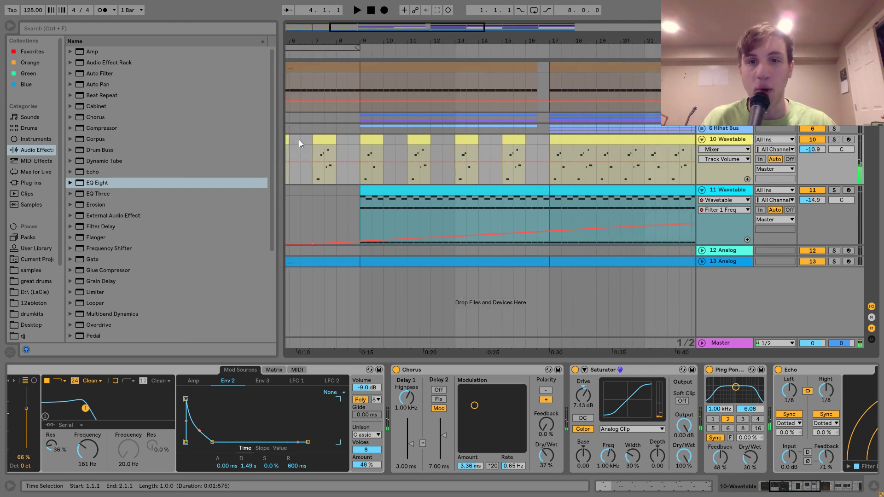
pyautogui.click(492, 141)
pyautogui.press('space')
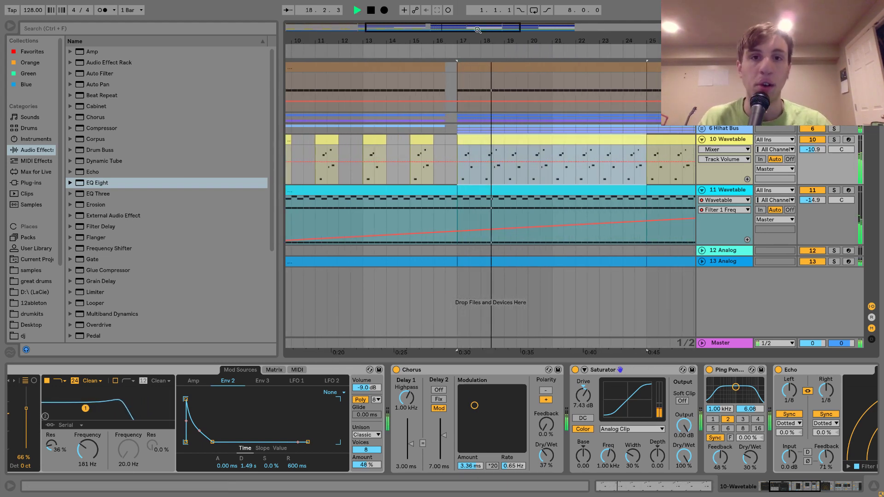
pyautogui.moveTo(480, 39)
pyautogui.mouseDown()
pyautogui.moveTo(480, 12)
pyautogui.moveTo(480, 25)
pyautogui.mouseUp()
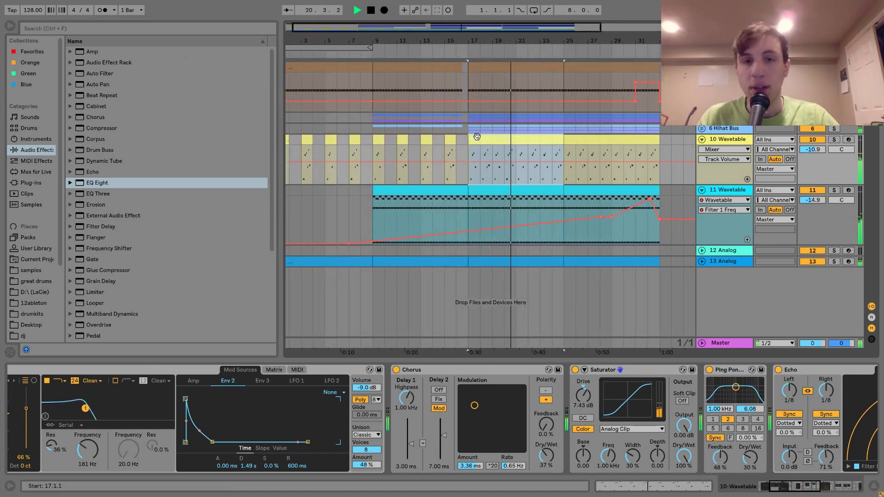
pyautogui.press('space')
pyautogui.moveTo(477, 137); pyautogui.dragTo(374, 145)
pyautogui.hotkey('ctrl', 'z')
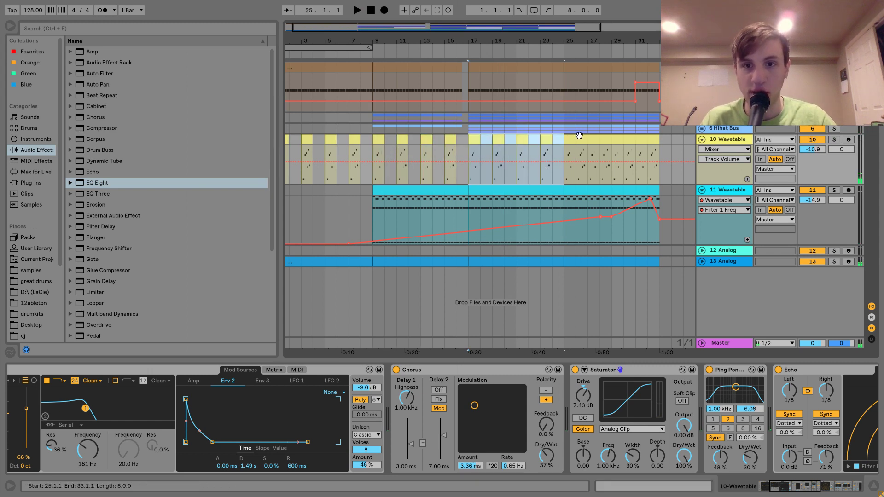
pyautogui.click(579, 135)
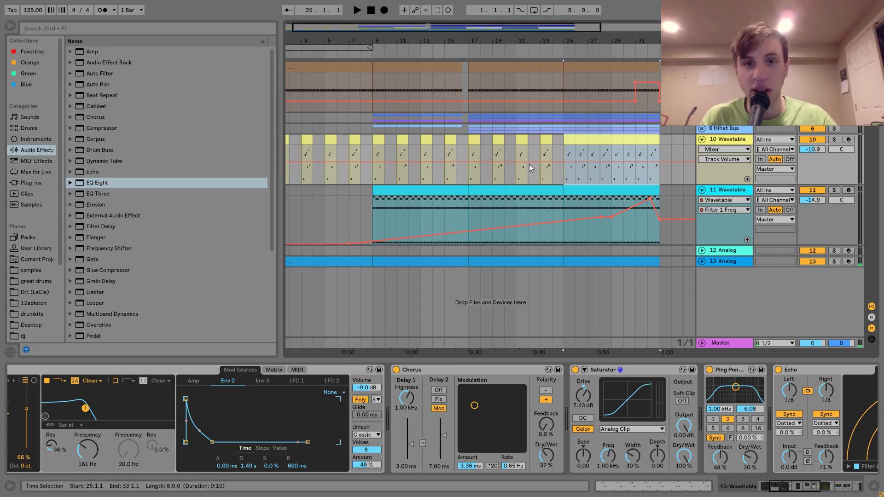
pyautogui.click(474, 137)
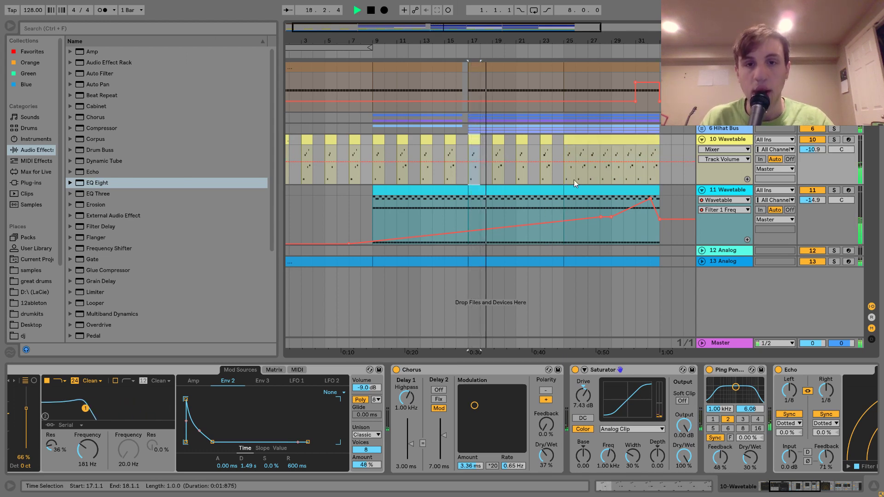
pyautogui.click(590, 141)
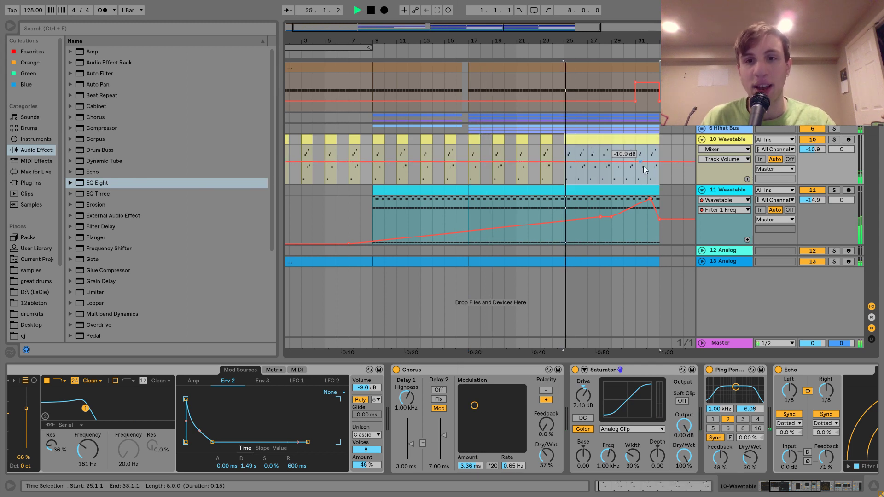
# Step: Show the 10 Wavetable track's Filter 1 Freq automation and raise it from 181 Hz at bar 29 to a peak near bar 32, falling back at bar 33
pyautogui.hscroll(-2, 225, 421)
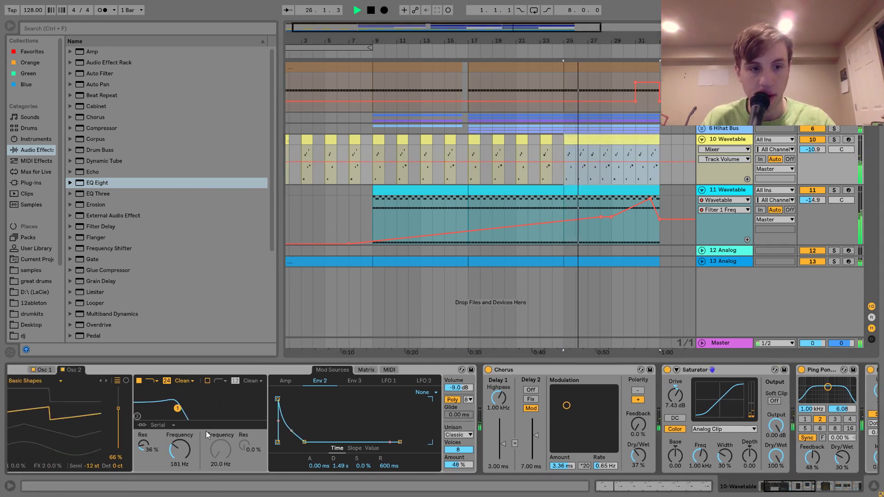
pyautogui.moveTo(179, 450); pyautogui.dragTo(180, 428)
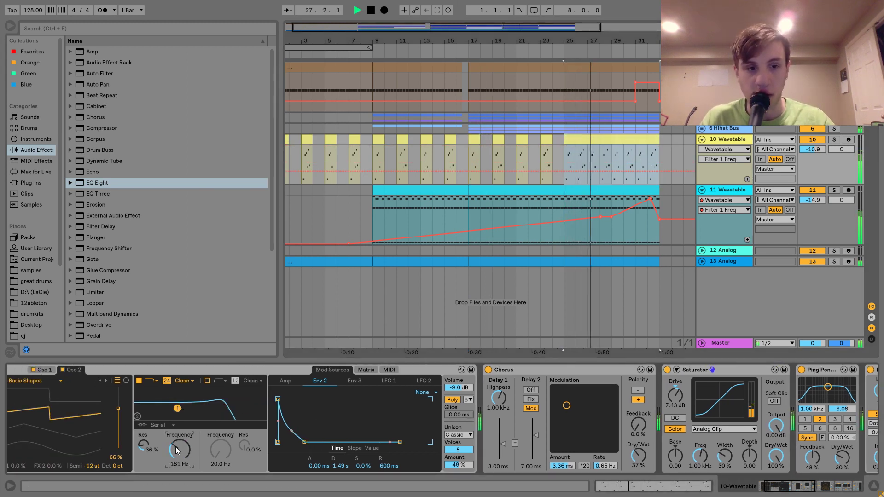
pyautogui.hotkey('ctrl', 'z')
pyautogui.click(610, 172)
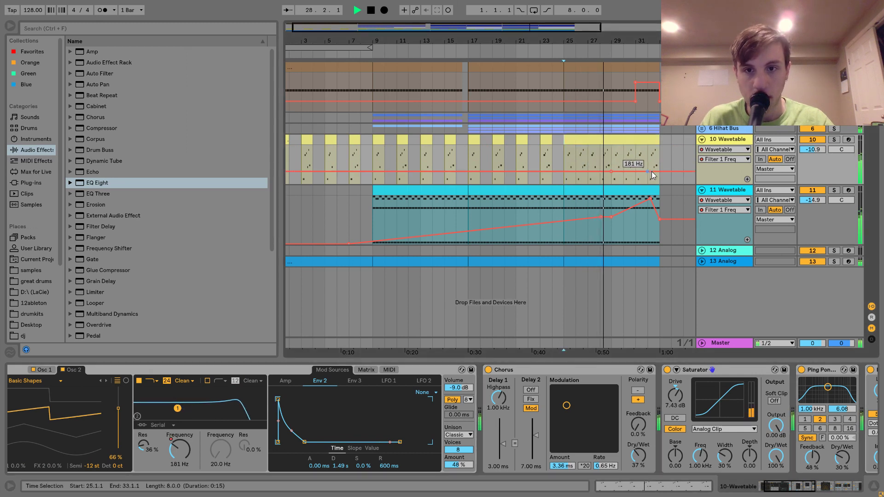
pyautogui.moveTo(642, 171)
pyautogui.mouseDown()
pyautogui.moveTo(648, 150)
pyautogui.moveTo(649, 162)
pyautogui.mouseUp()
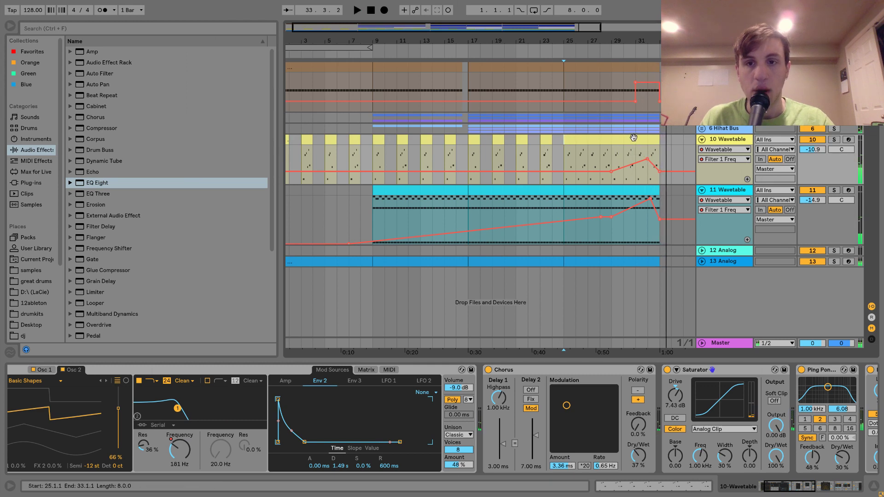
# Step: Ramp the 10 Wavetable track's Filter 1 Freq automation from 20 Hz at bar 1 up to about bar 20, and play from the start
pyautogui.hscroll(-1, 634, 137)
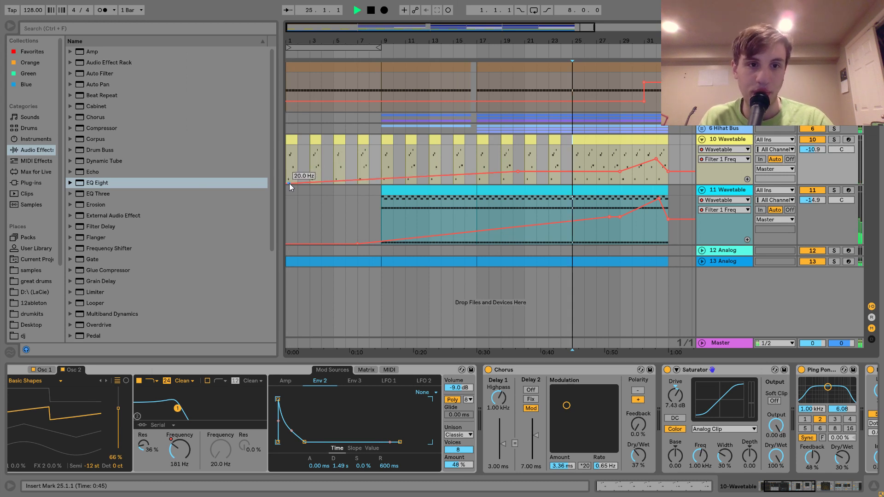
pyautogui.click(289, 141)
pyautogui.press('space')
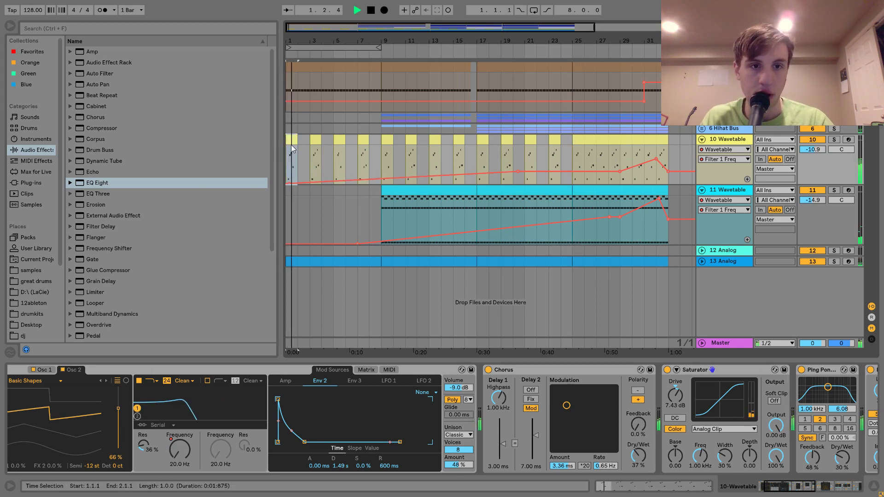
# Step: Add an Auto Filter to the end of the 10 Wavetable device chain and show its Frequency automation
pyautogui.doubleClick(100, 73)
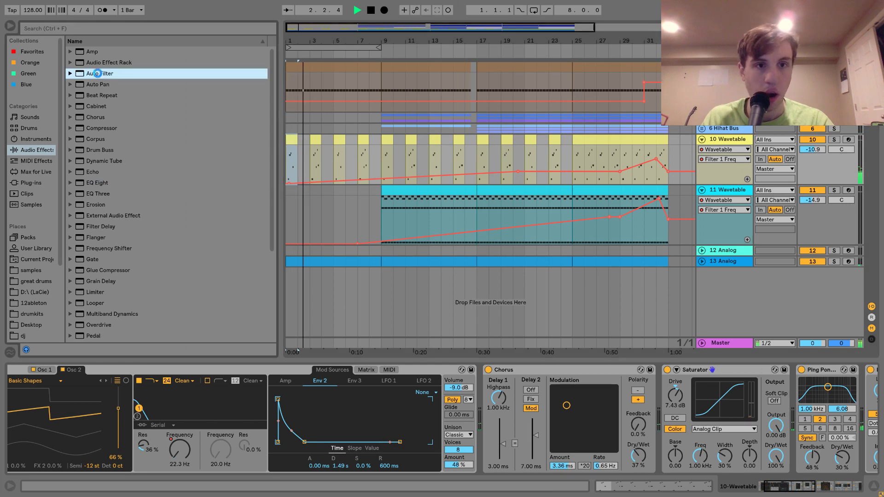
pyautogui.rightClick(809, 403)
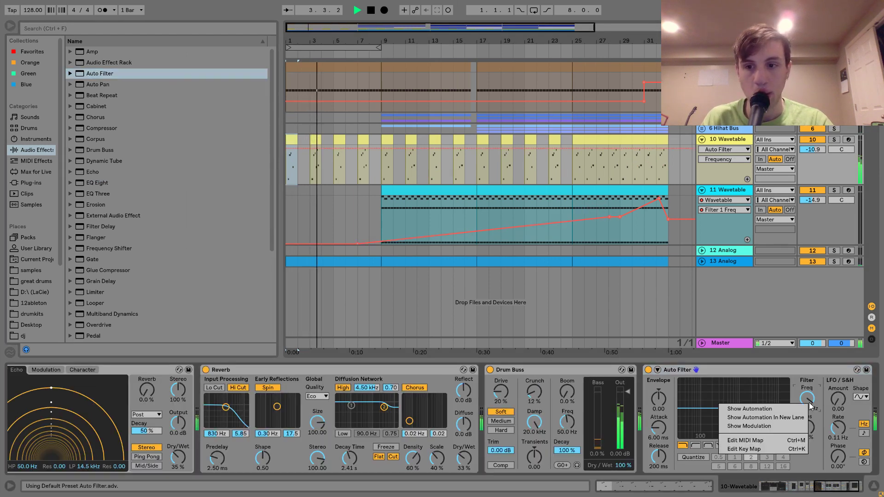
pyautogui.click(791, 411)
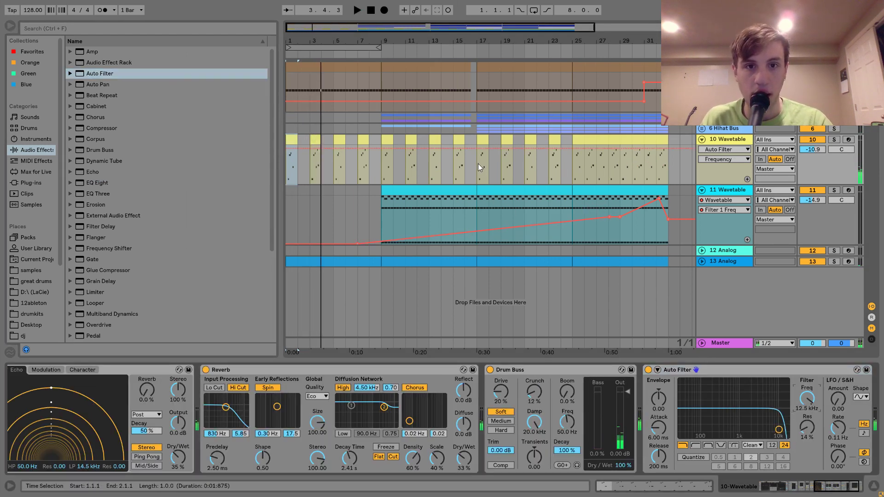
# Step: Ramp the Auto Filter Frequency automation from 26 Hz at bar 1 to 19.9 kHz at bar 17
pyautogui.click(476, 148)
pyautogui.press('space')
pyautogui.moveTo(293, 152); pyautogui.dragTo(285, 183)
pyautogui.press('space')
pyautogui.moveTo(478, 149); pyautogui.dragTo(477, 144)
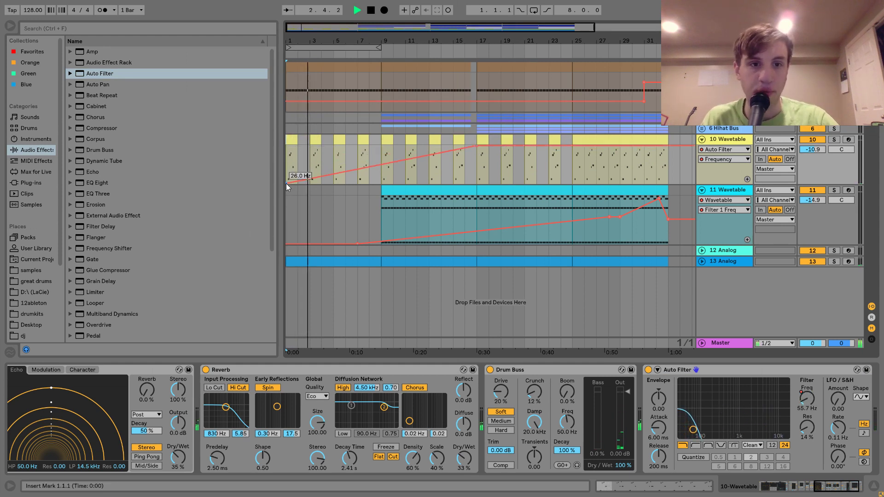
# Step: Raise the starting point of the Auto Filter Frequency ramp slightly at bar 1 and bend the ramp so it rises slowly first
pyautogui.moveTo(286, 183); pyautogui.dragTo(286, 179)
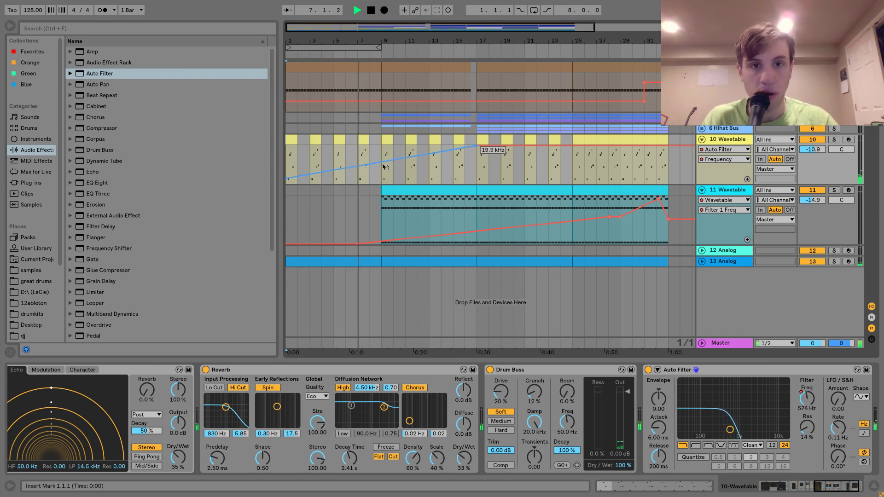
pyautogui.moveTo(387, 168); pyautogui.dragTo(392, 169)
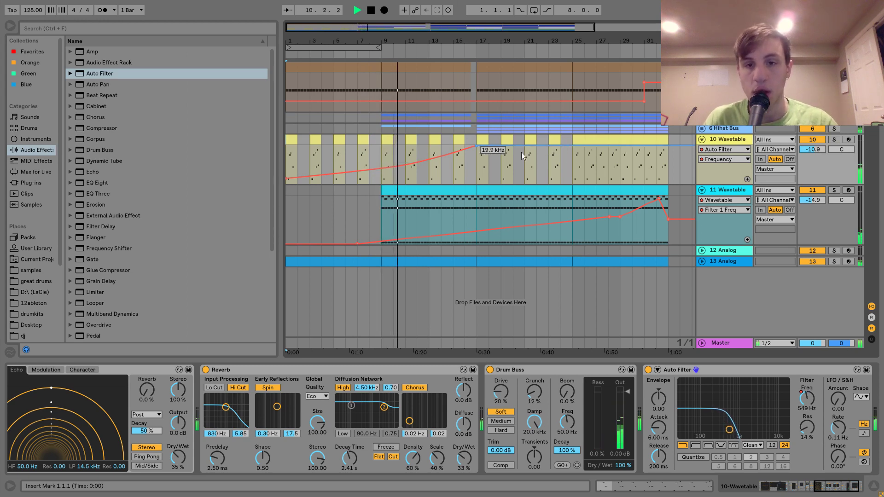
pyautogui.hscroll(-8, 333, 388)
pyautogui.hscroll(-10, 333, 388)
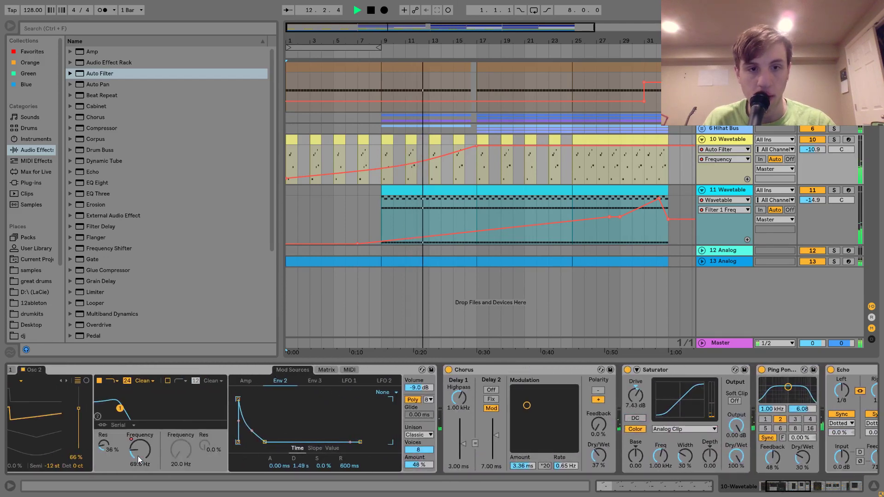
# Step: Show the 10 Wavetable track's Filter 1 Freq automation again and collapse the 10 and 11 Wavetable tracks
pyautogui.click(137, 455)
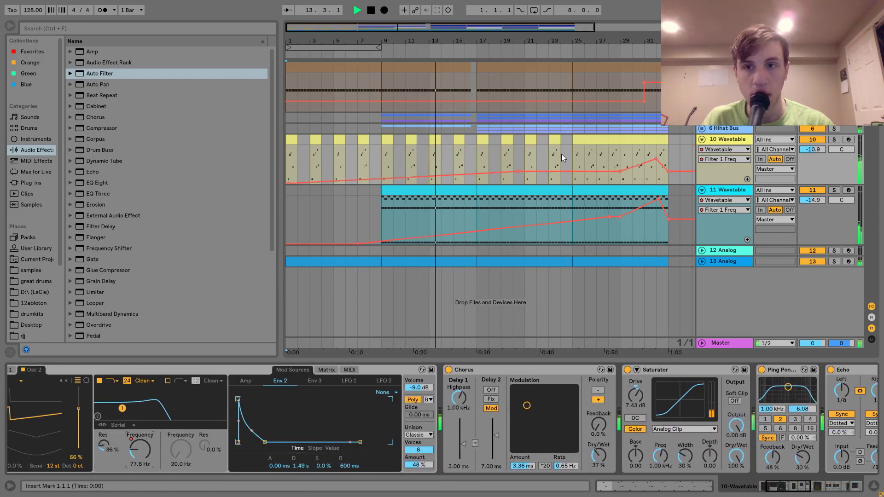
pyautogui.click(702, 140)
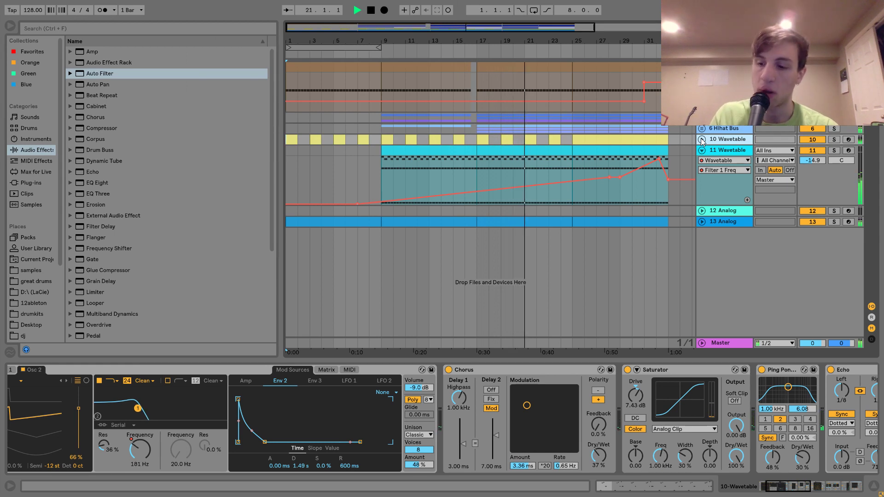
pyautogui.moveTo(603, 40); pyautogui.dragTo(439, 21)
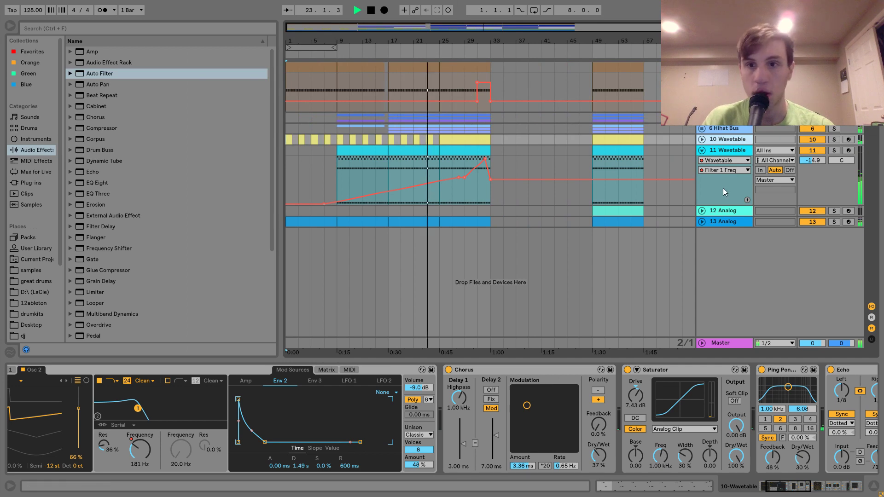
pyautogui.click(702, 150)
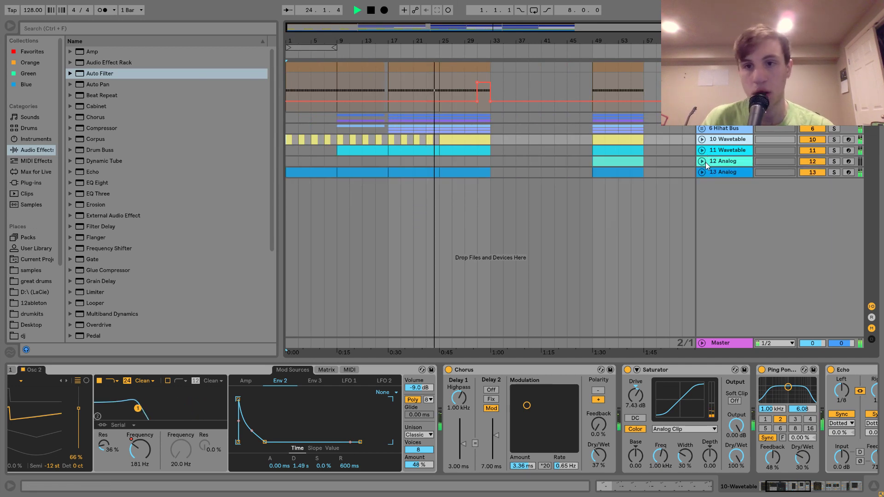
# Step: Try placing the 12 Analog clip from bar 49 earlier in the arrangement, at bars 33 and 17, and undo it
pyautogui.click(707, 160)
pyautogui.click(703, 161)
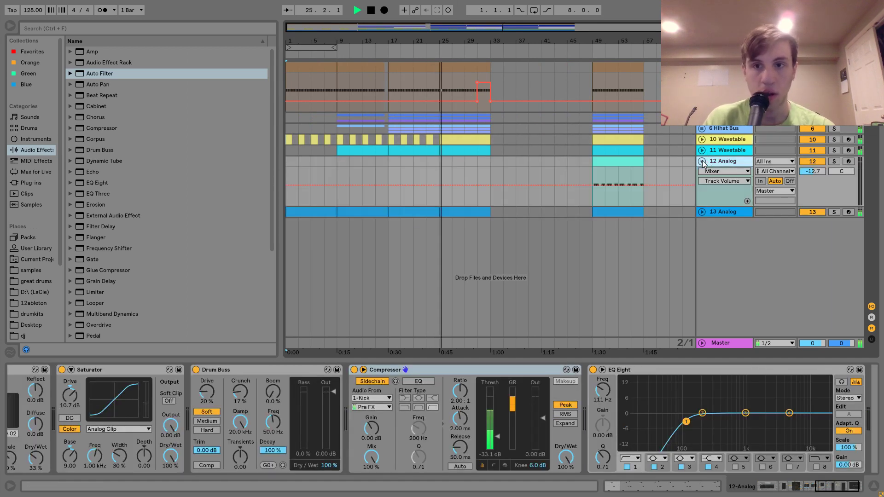
pyautogui.click(615, 161)
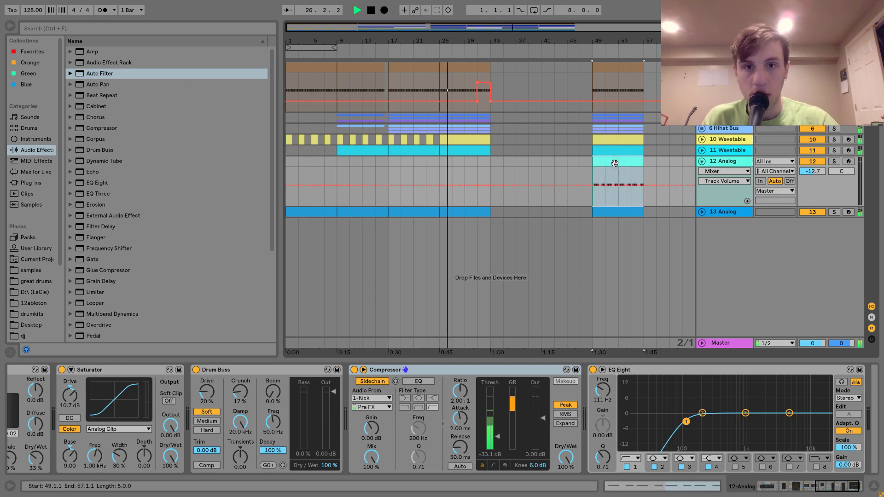
pyautogui.moveTo(615, 162); pyautogui.dragTo(521, 166)
pyautogui.press('space')
pyautogui.hotkey('ctrl', 'z')
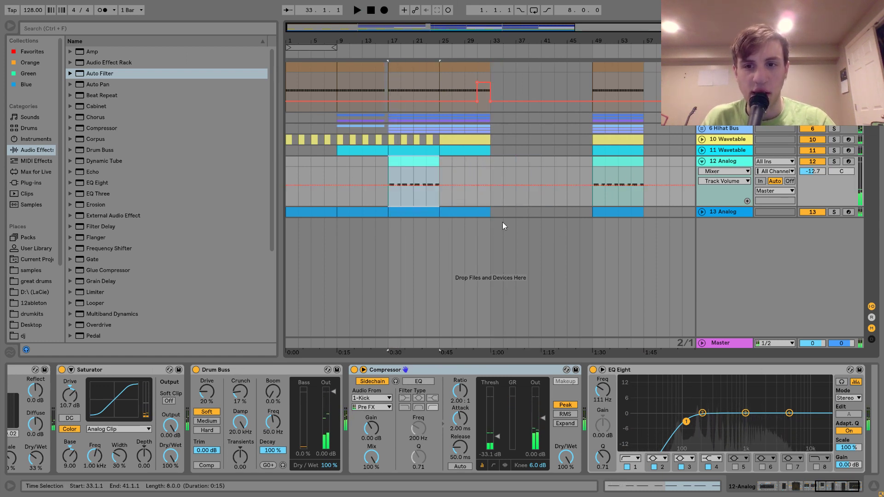
pyautogui.hotkey('ctrl', 'z')
pyautogui.hotkey('ctrl', 'z')
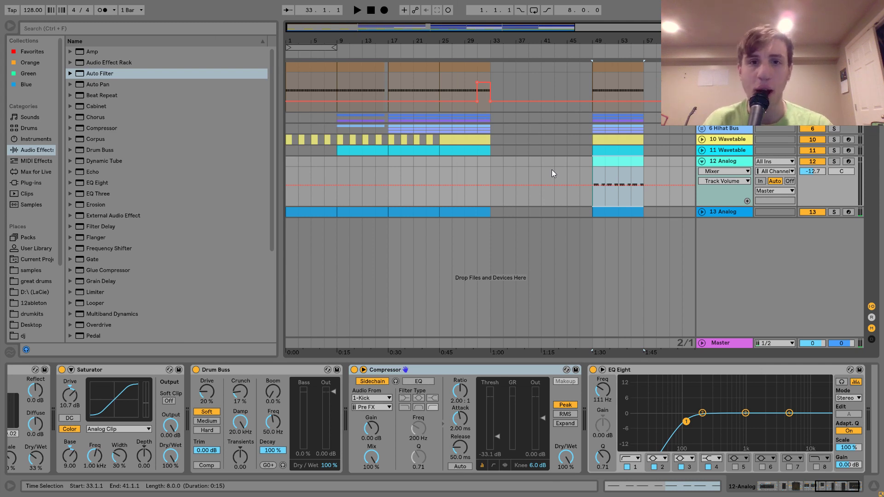
# Step: Play the arrangement from bar 29 and collapse the 1-Kick and 12 Analog tracks
pyautogui.click(464, 90)
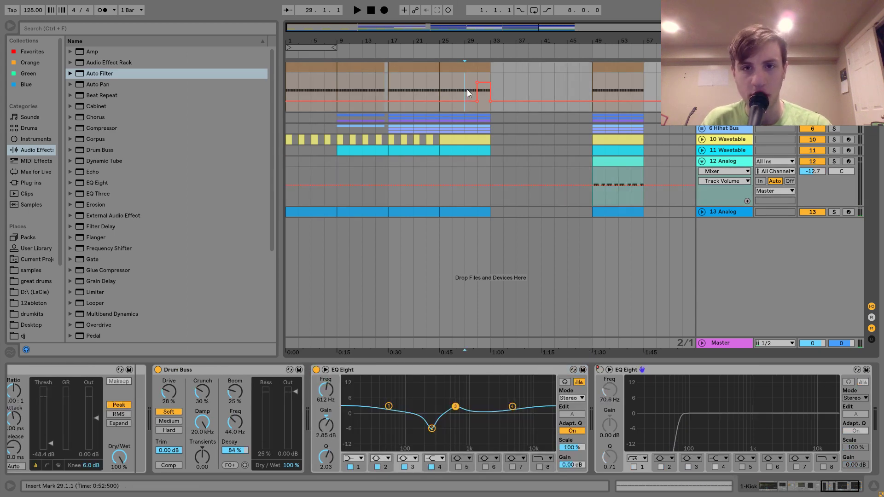
pyautogui.press('space')
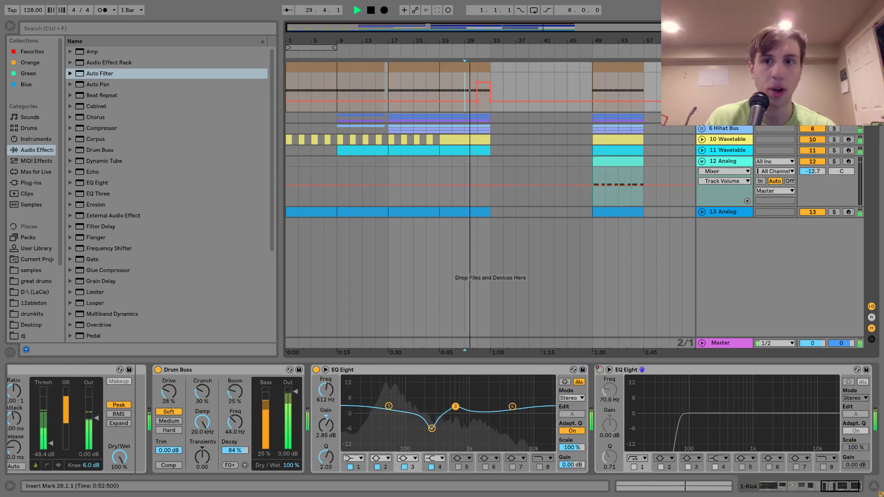
pyautogui.click(702, 67)
pyautogui.click(702, 122)
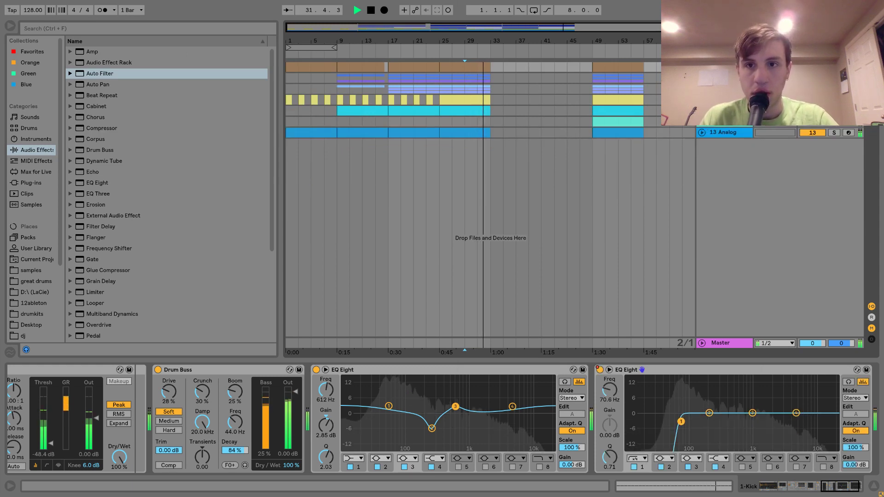
# Step: Expand the 6 Hihat Bus group, replay the section from bar 29 to bar 33, and collapse the group again
pyautogui.click(701, 90)
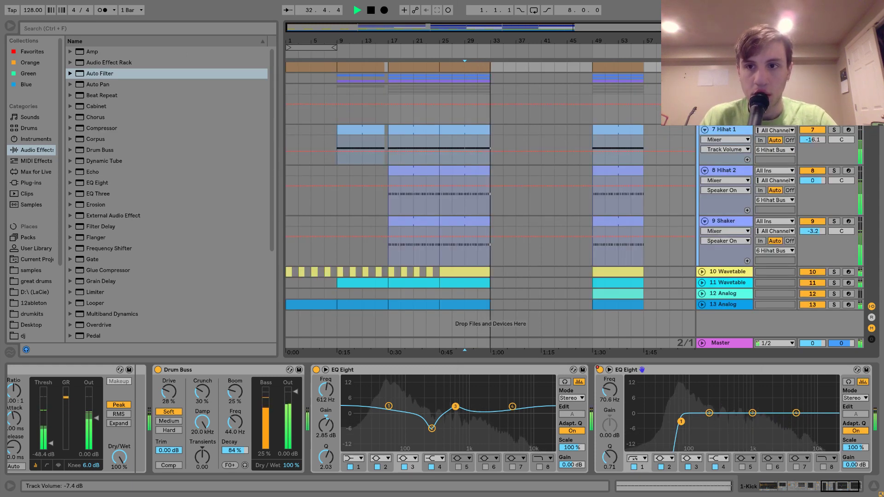
pyautogui.press('space')
pyautogui.press('space')
pyautogui.click(725, 90)
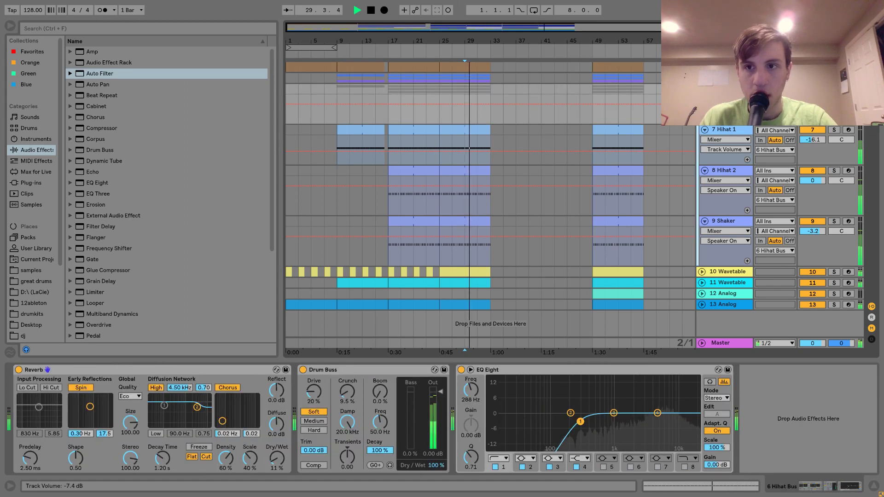
pyautogui.press('space')
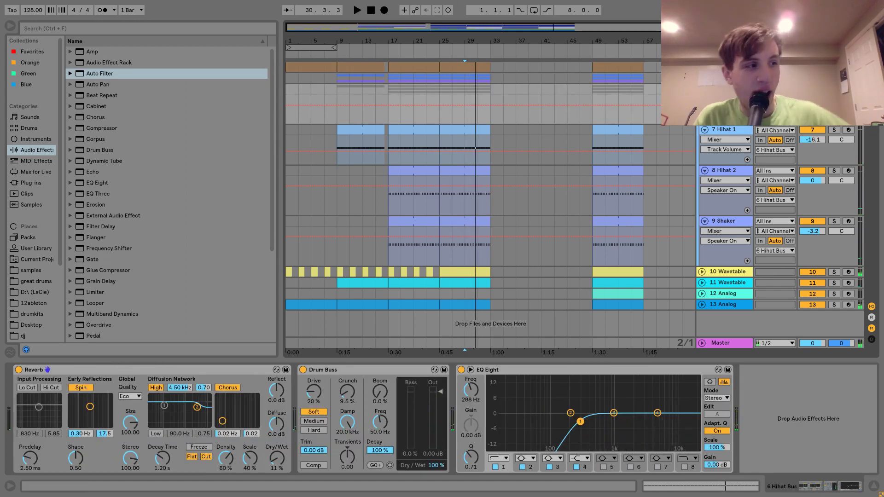
pyautogui.press('space')
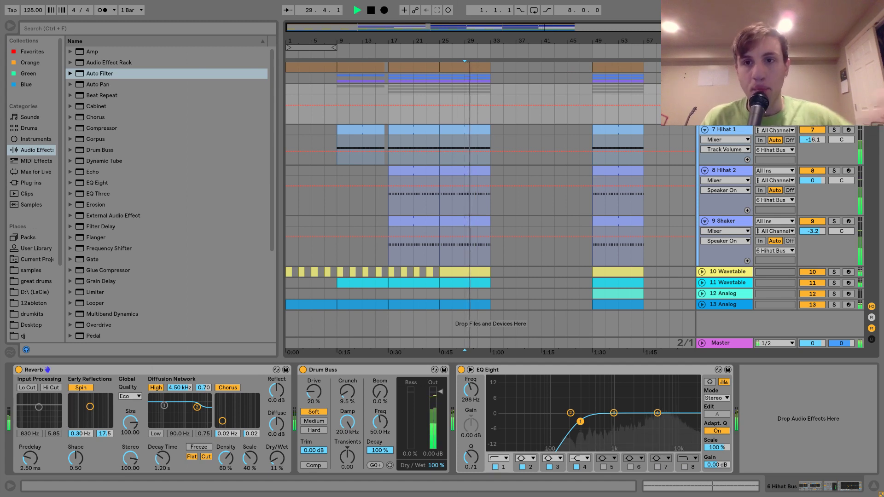
pyautogui.click(702, 89)
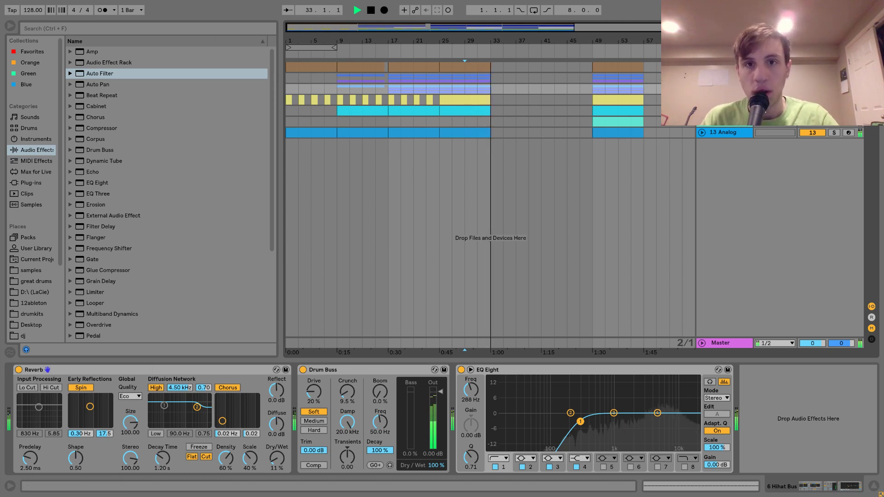
pyautogui.press('space')
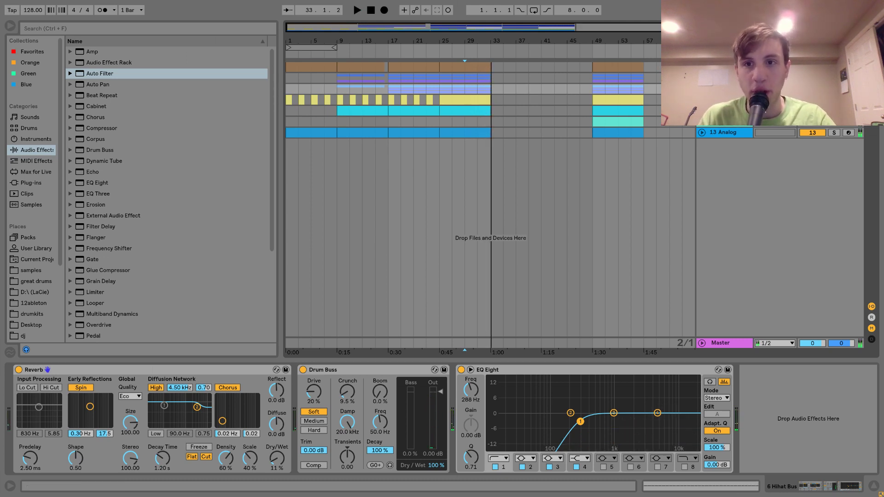
# Step: Duplicate the 10 Wavetable clip at bars 25–33 into bars 33–41 without copying its Filter 1 Freq automation
pyautogui.click(725, 100)
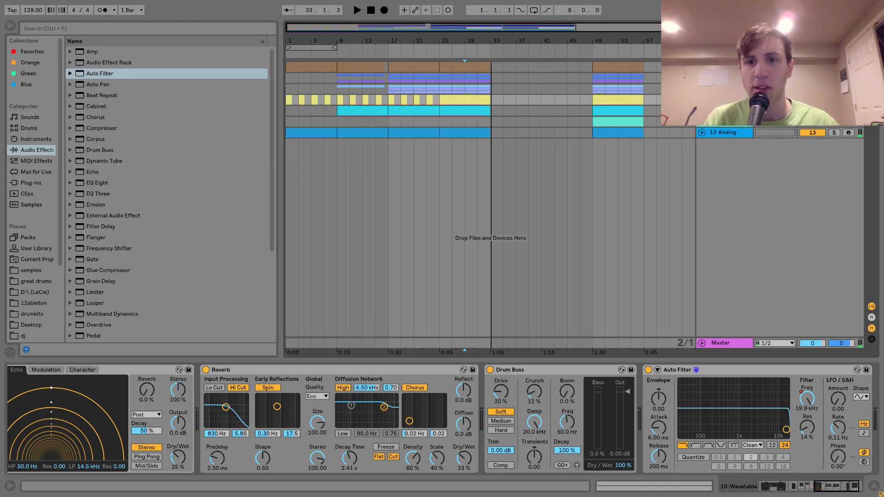
pyautogui.click(702, 100)
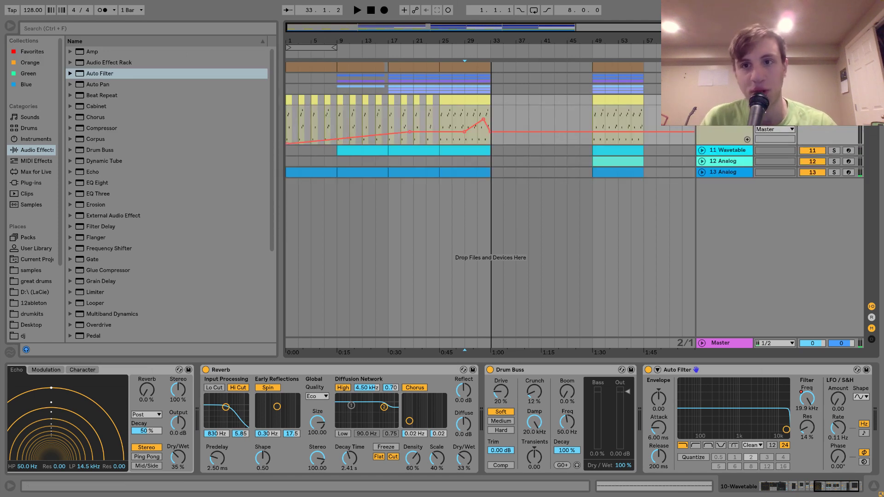
pyautogui.click(451, 100)
pyautogui.hotkey('ctrl', 'd')
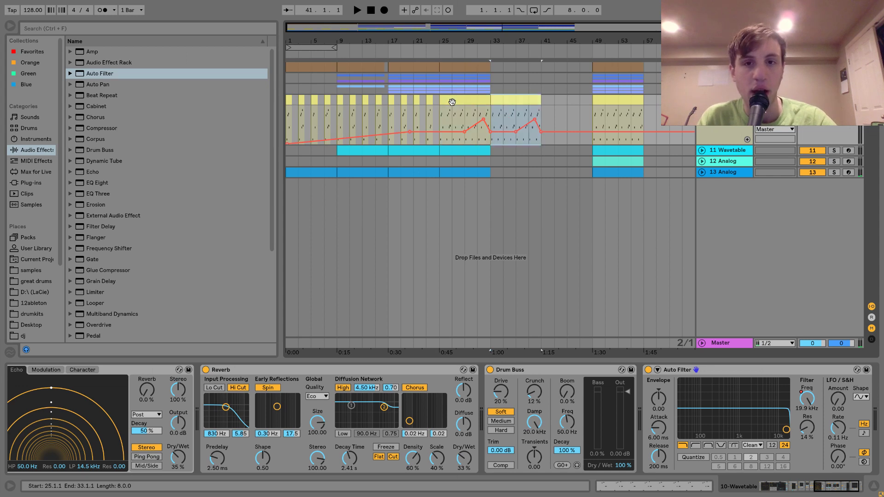
pyautogui.hotkey('ctrl', 'z')
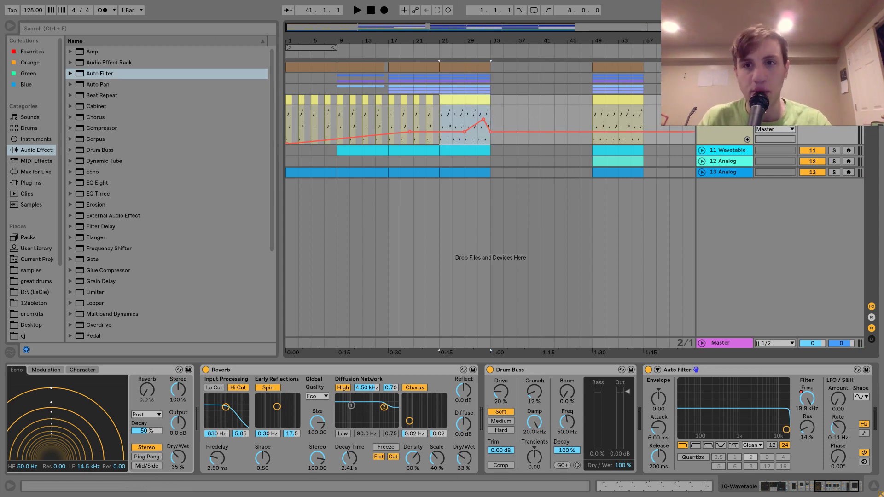
pyautogui.hotkey('ctrl', 'd')
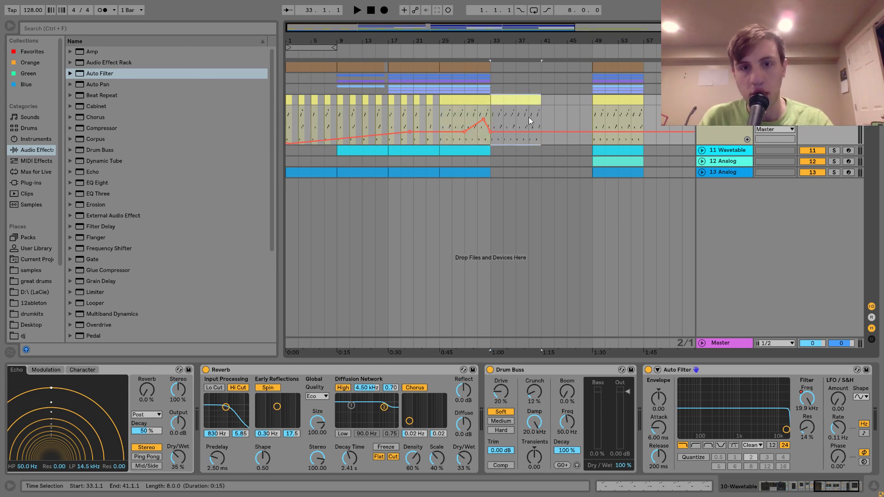
# Step: Duplicate the 11 Wavetable and 13 Analog clips into bars 33–41 and play from bar 33
pyautogui.click(702, 151)
pyautogui.click(473, 153)
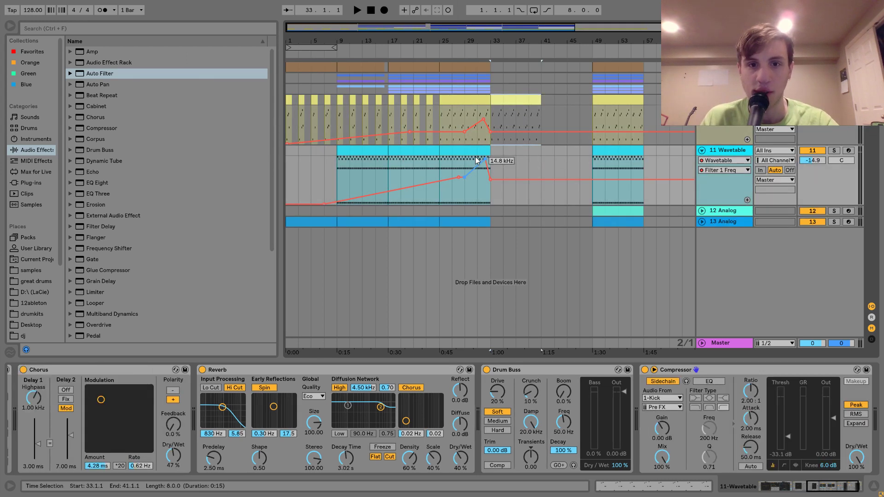
pyautogui.keyDown('shift'); pyautogui.click(473, 210); pyautogui.keyUp('shift')
pyautogui.hotkey('ctrl', 'd')
pyautogui.press('space')
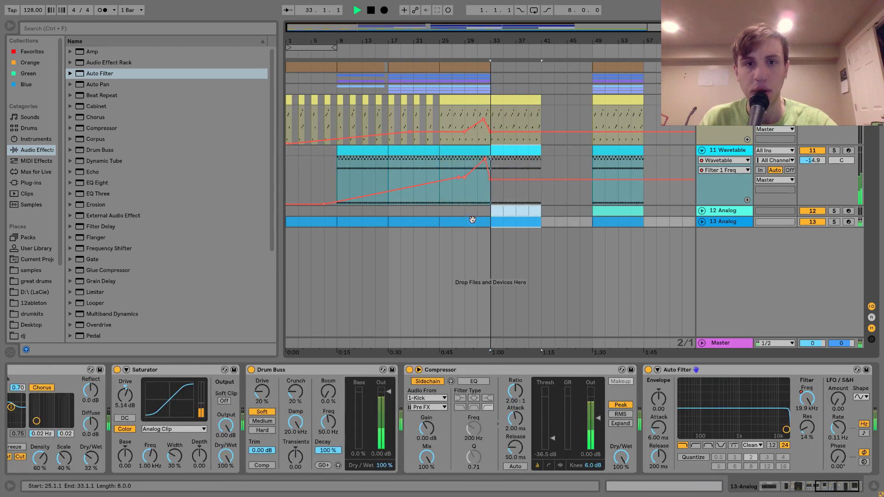
# Step: Shape 13 Analog's F1 Freq automation to peak around bar 31 and fall to a low point near bar 39, auditioning from bar 31
pyautogui.click(482, 78)
pyautogui.click(702, 222)
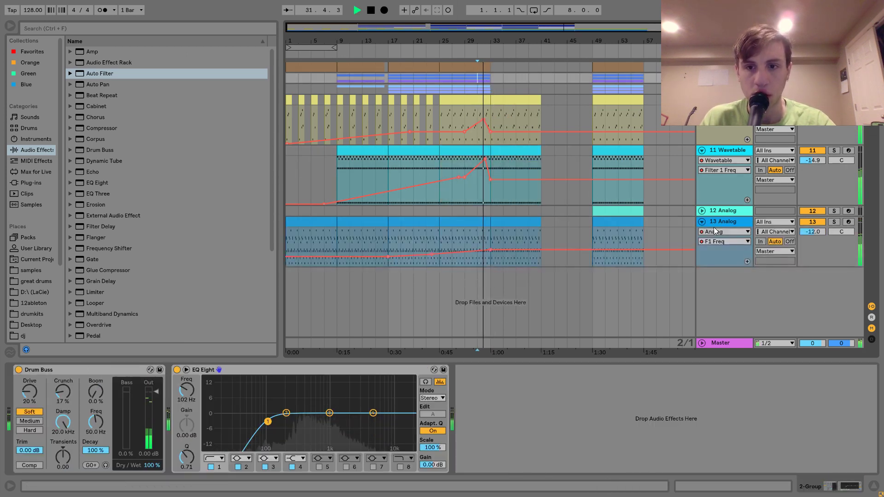
pyautogui.moveTo(513, 250); pyautogui.dragTo(529, 265)
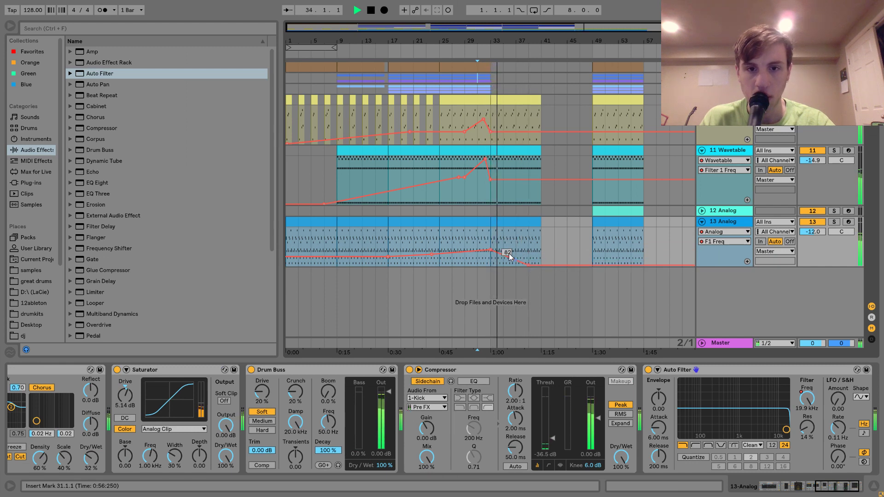
pyautogui.press('space')
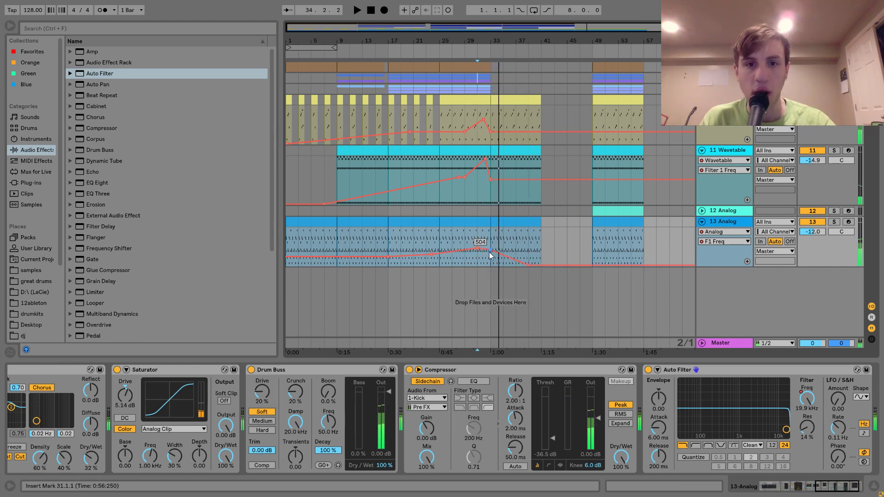
pyautogui.press('space')
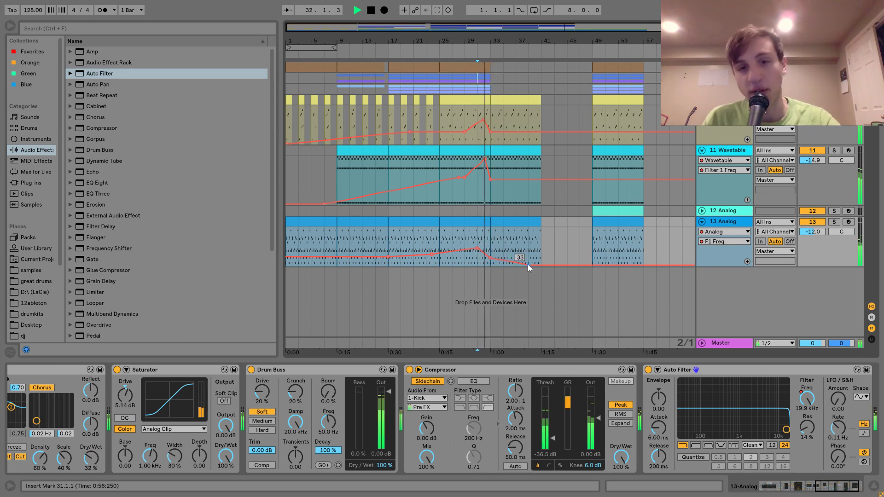
pyautogui.moveTo(528, 266); pyautogui.dragTo(528, 261)
# Step: Duplicate the bar 33–41 section of tracks 10 to 13 into bars 41–49
pyautogui.click(520, 220)
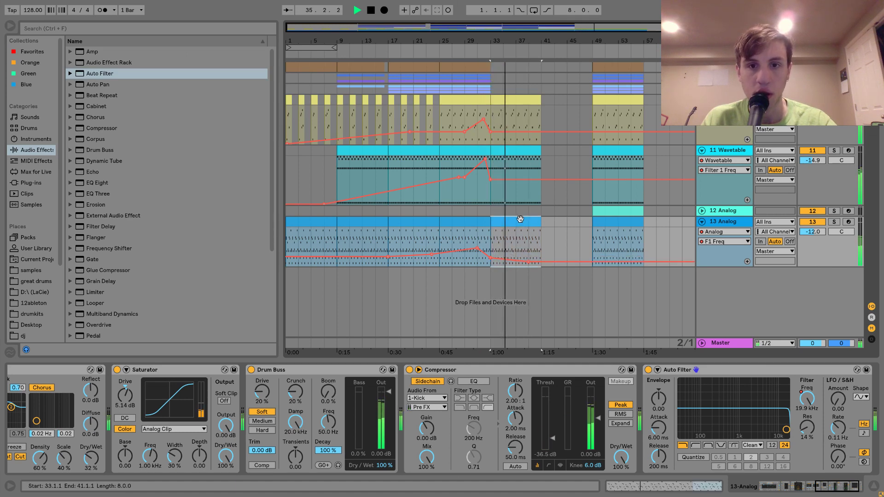
pyautogui.hotkey('ctrl', 'd')
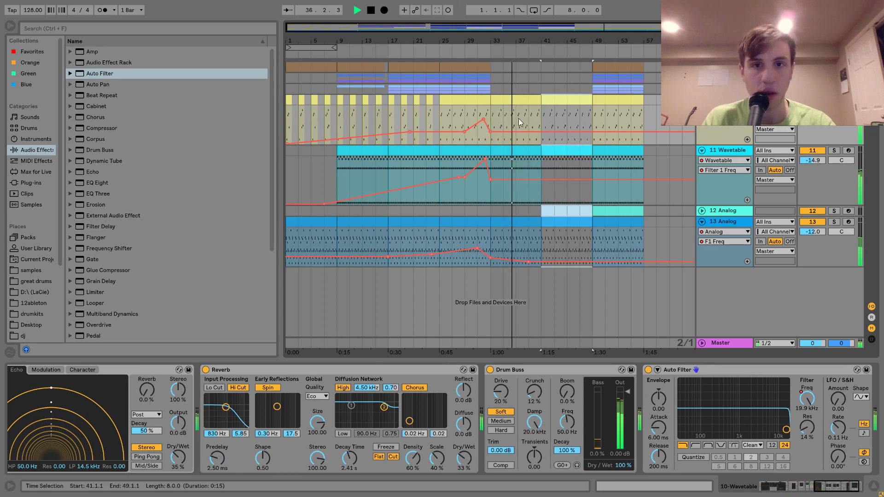
# Step: Ramp 11 Wavetable's Filter 1 Freq down to bar 41 and raise 10 Wavetable's Filter 1 Freq from about bar 39 to bar 48
pyautogui.moveTo(541, 180); pyautogui.dragTo(540, 191)
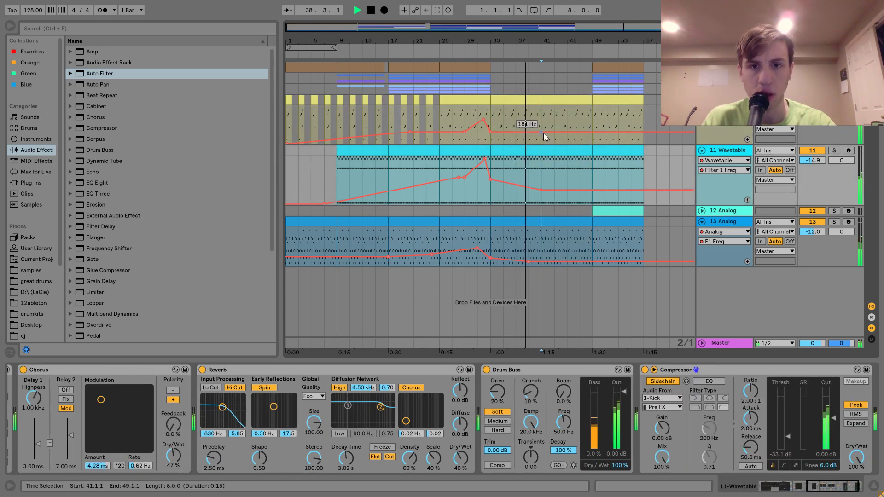
pyautogui.click(527, 133)
pyautogui.moveTo(584, 131); pyautogui.dragTo(585, 107)
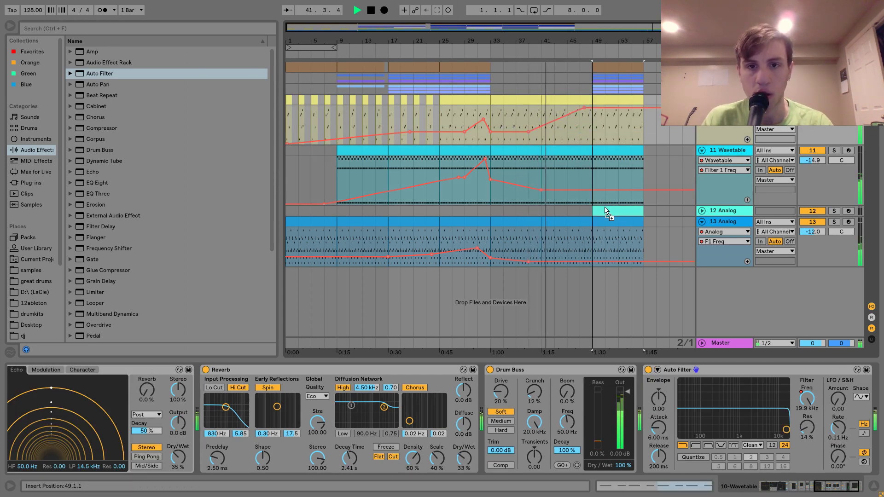
# Step: Place a copy of the 12 Analog clip at bars 41–49 and remove 11 Wavetable's clip from those bars
pyautogui.click(573, 209)
pyautogui.click(694, 209)
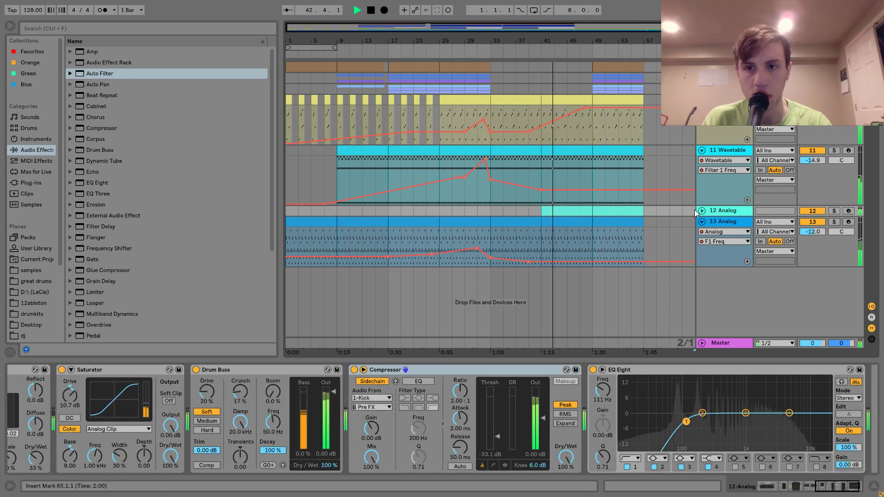
pyautogui.click(702, 211)
pyautogui.click(562, 150)
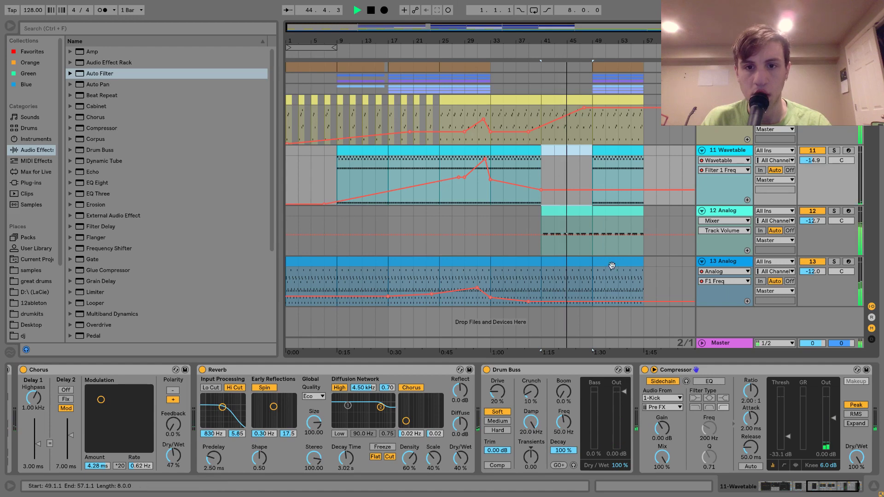
# Step: Ramp 13 Analog's F1 Freq down to about 30 at bar 49 and move the 2-Group and 6 Hihat Bus clips from bars 49–57 to 57–65
pyautogui.click(589, 301)
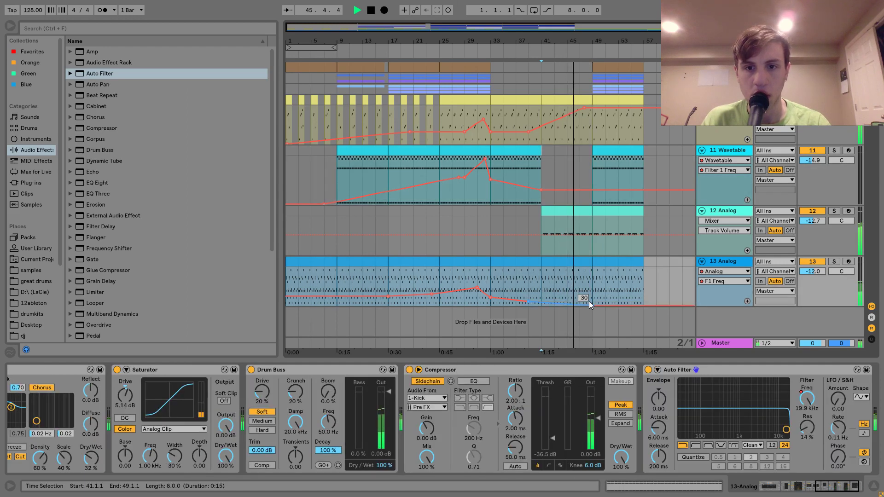
pyautogui.click(597, 79)
pyautogui.moveTo(640, 87); pyautogui.dragTo(644, 89)
pyautogui.hotkey('ctrl', 'x')
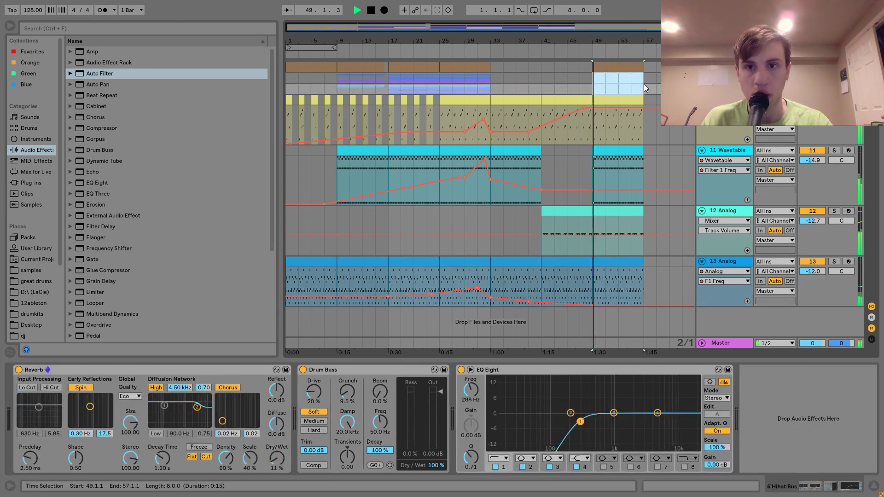
pyautogui.click(644, 78)
pyautogui.hotkey('ctrl', 'v')
# Step: Delete the 11 Wavetable and 13 Analog clips at bars 49–57
pyautogui.click(619, 154)
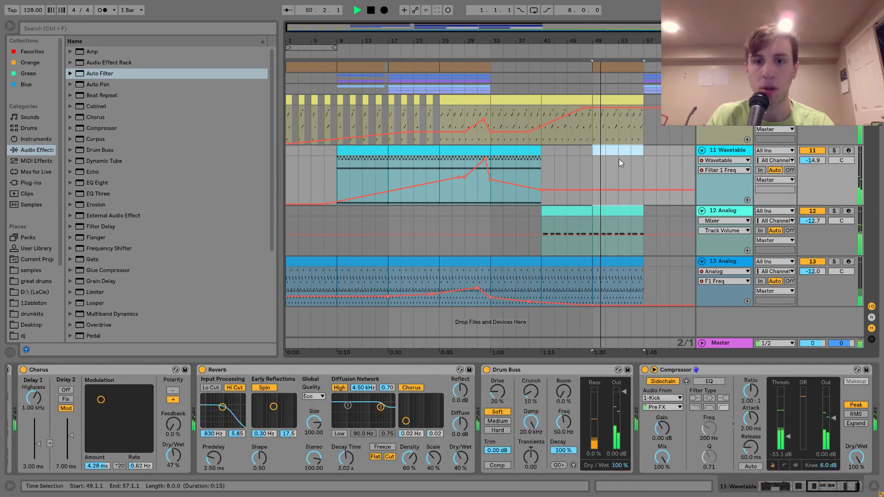
pyautogui.click(614, 259)
pyautogui.press('Delete')
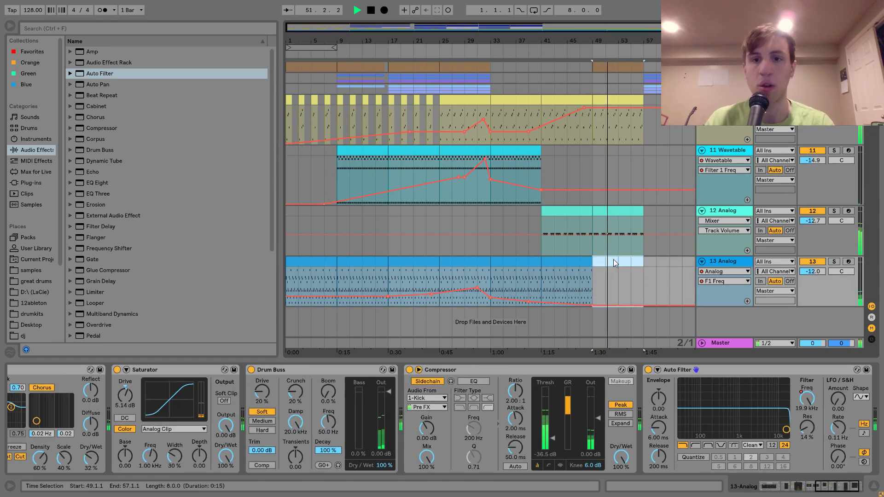
# Step: Show the Analog F1 Freq automation on 12 Analog and add a breakpoint near bar 43
pyautogui.hscroll(1, 613, 260)
pyautogui.click(478, 212)
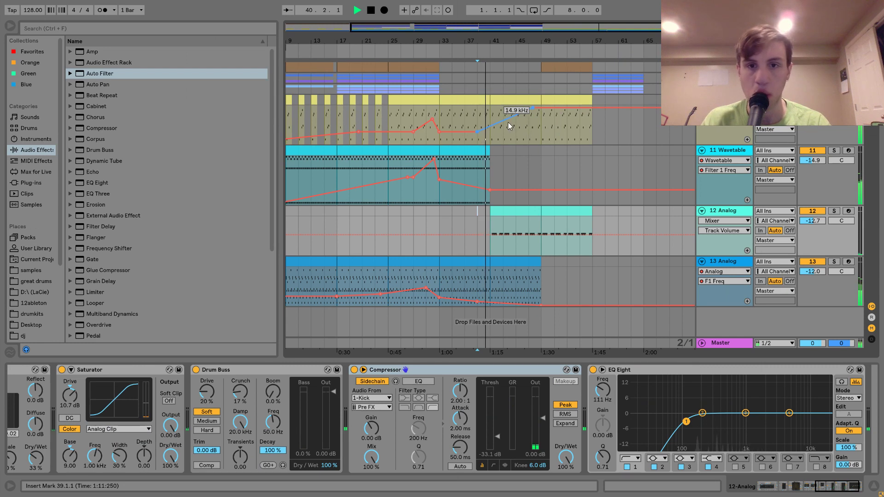
pyautogui.click(719, 221)
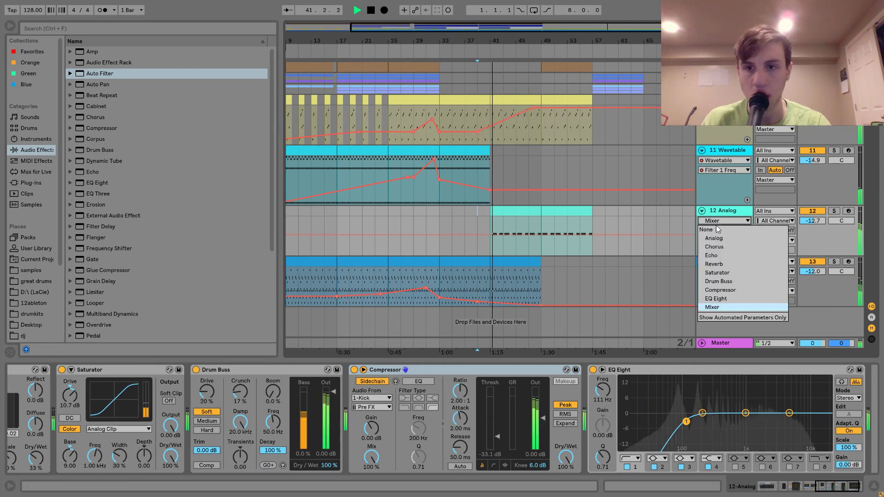
pyautogui.click(717, 237)
pyautogui.click(715, 231)
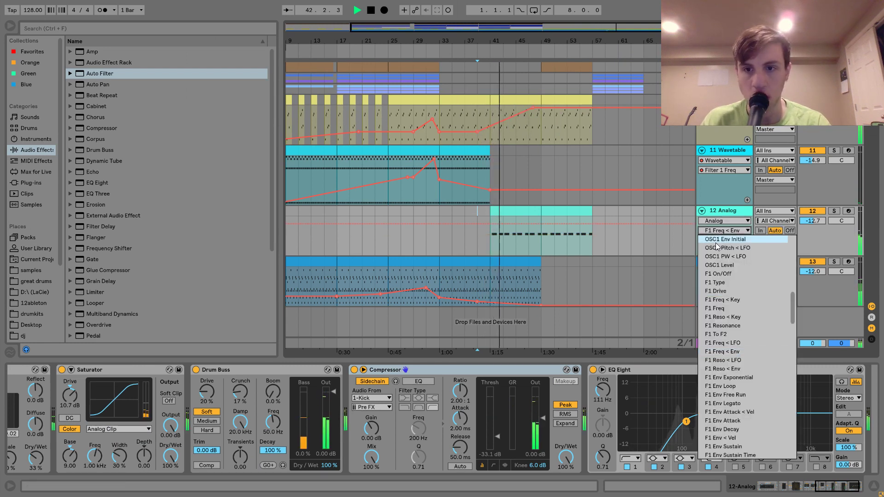
pyautogui.click(720, 307)
pyautogui.click(504, 236)
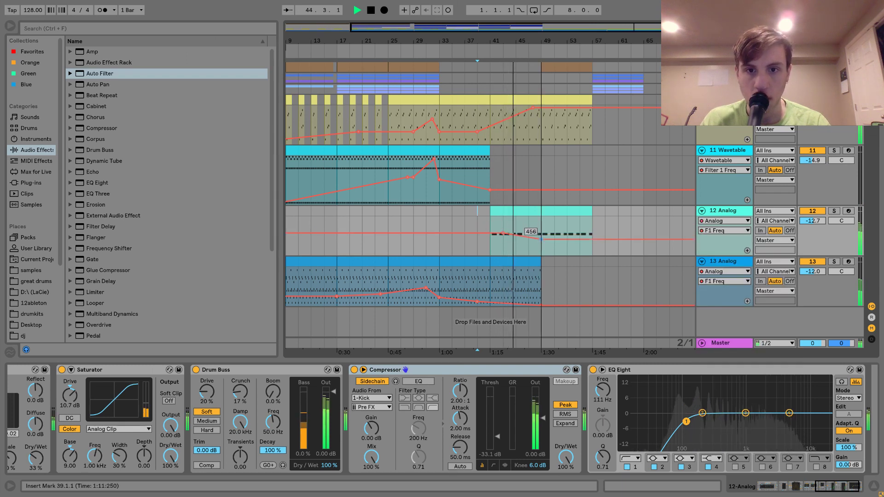
# Step: Lower 12 Analog's F1 Freq to about 91 at bar 49, then raise it to about 225 near bar 55 and 754 at bar 57
pyautogui.moveTo(540, 231); pyautogui.dragTo(541, 247)
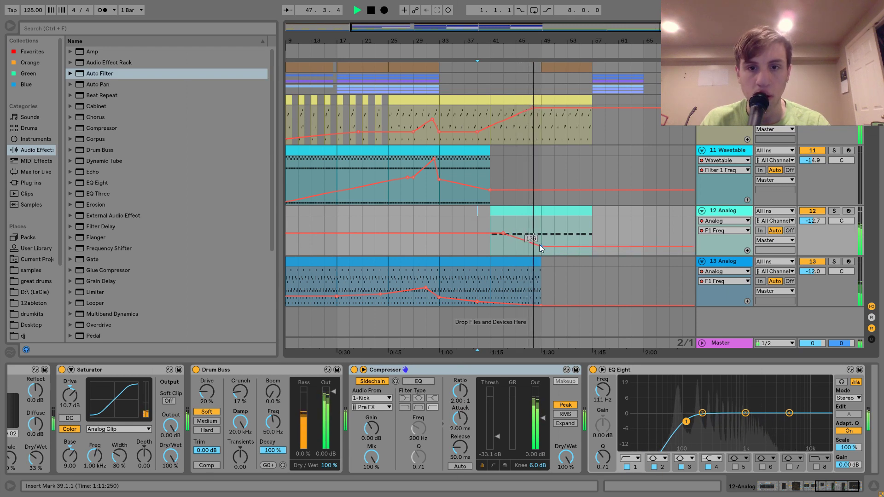
pyautogui.moveTo(542, 248); pyautogui.dragTo(542, 250)
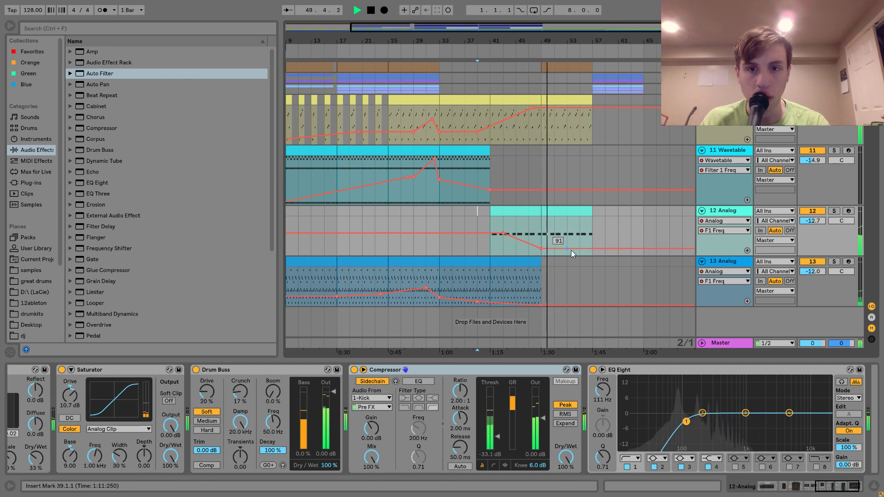
pyautogui.moveTo(579, 252); pyautogui.dragTo(580, 247)
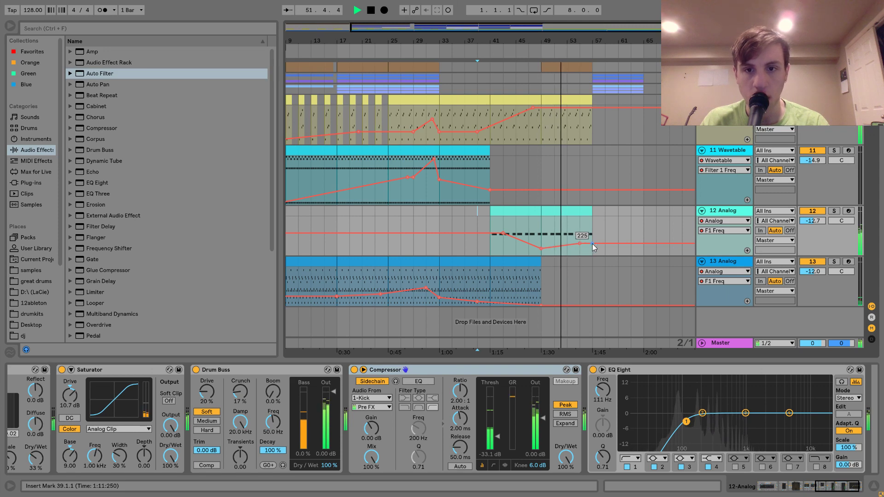
pyautogui.moveTo(593, 244); pyautogui.dragTo(592, 236)
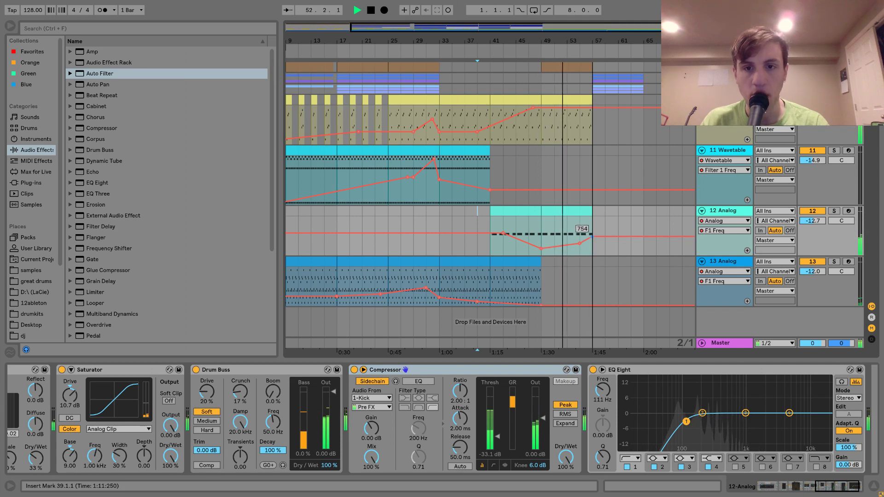
# Step: Duplicate the bar 49–57 clips of tracks 10 to 12 and the kick into bars 57–65
pyautogui.click(581, 214)
pyautogui.keyDown('shift'); pyautogui.click(568, 98); pyautogui.keyUp('shift')
pyautogui.hotkey('ctrl', 'd')
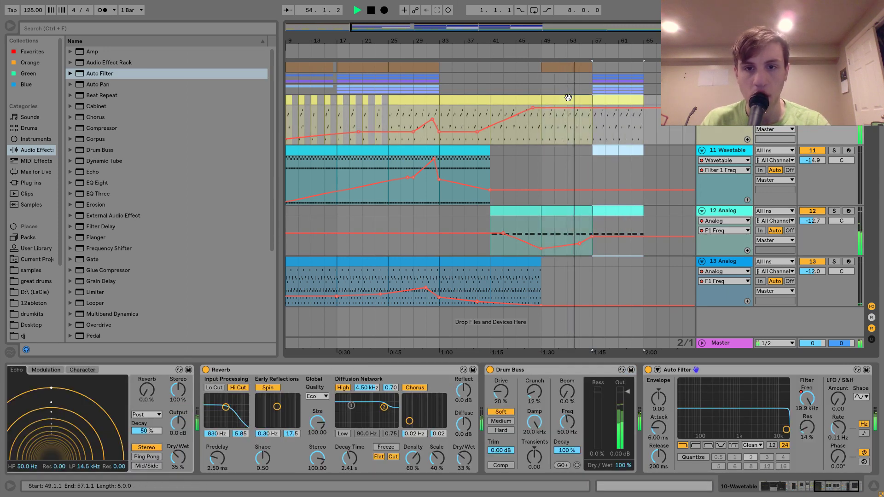
pyautogui.click(570, 67)
# Step: Delete the 7 Hihat 1 clip at bars 57–65 and fold the hi-hat group
pyautogui.scroll(5, 618, 175)
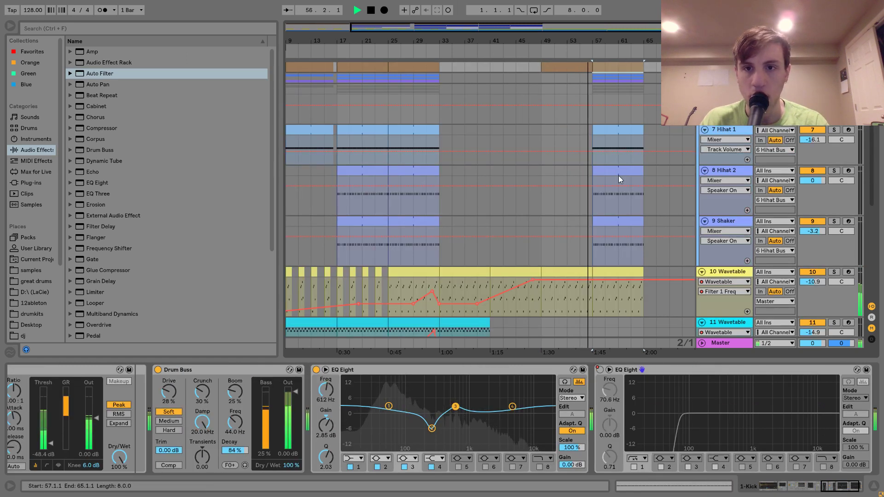
pyautogui.click(619, 132)
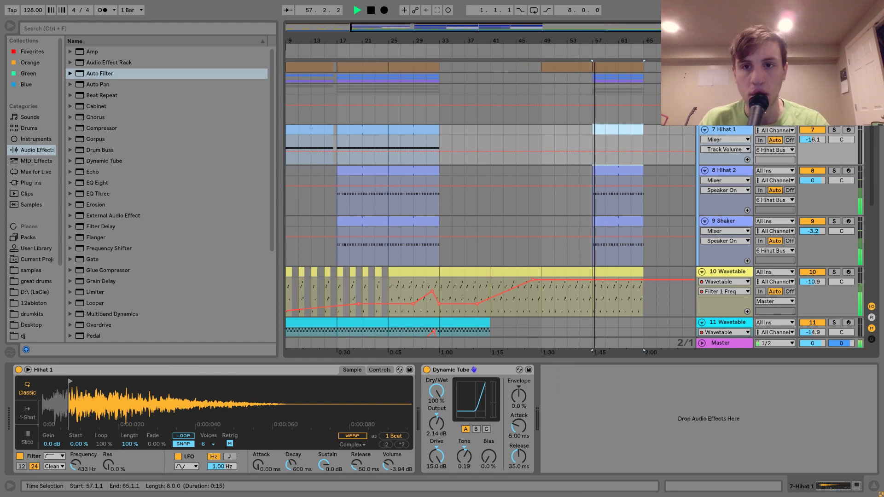
pyautogui.click(702, 89)
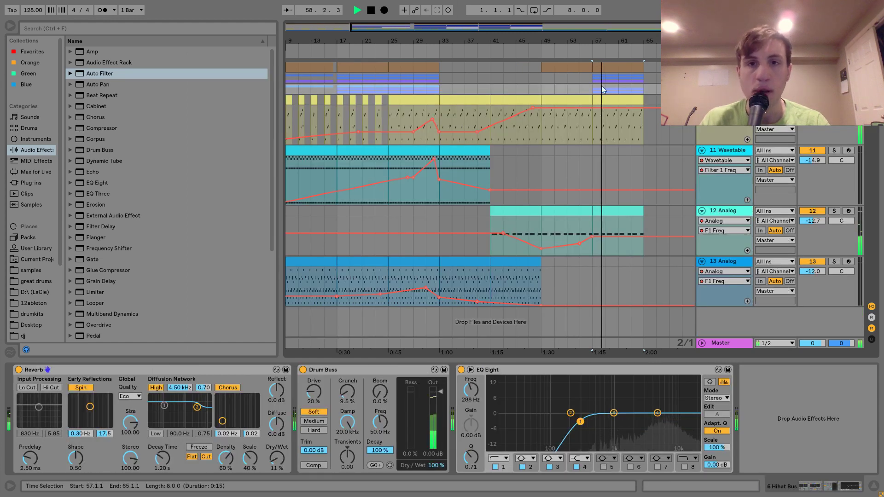
# Step: Copy the 2-Group clips from bars 57–65 to bars 49–57
pyautogui.moveTo(592, 76); pyautogui.dragTo(640, 81)
pyautogui.press('space')
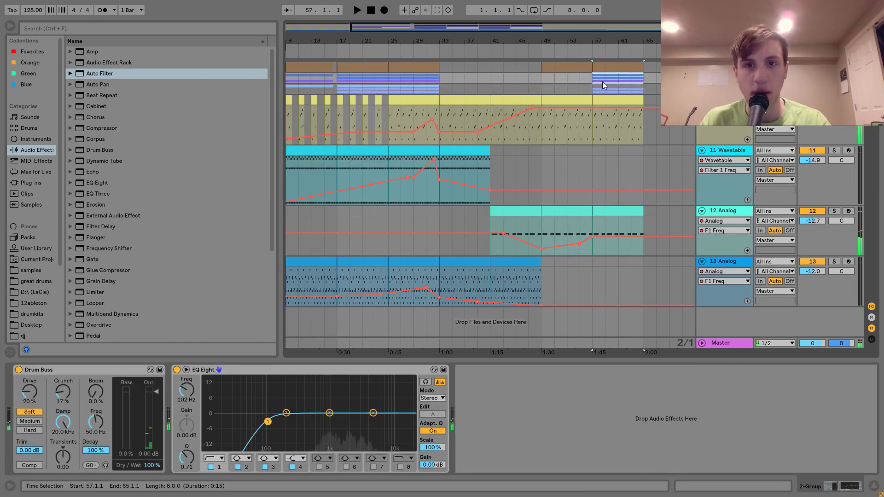
pyautogui.click(541, 82)
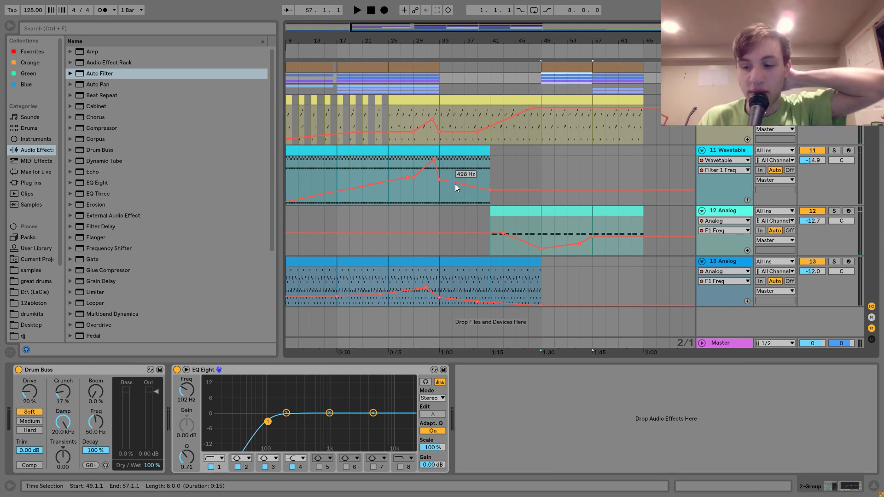
# Step: Audition the drum return from bar 49 and the breakdown from bar 37
pyautogui.press('space')
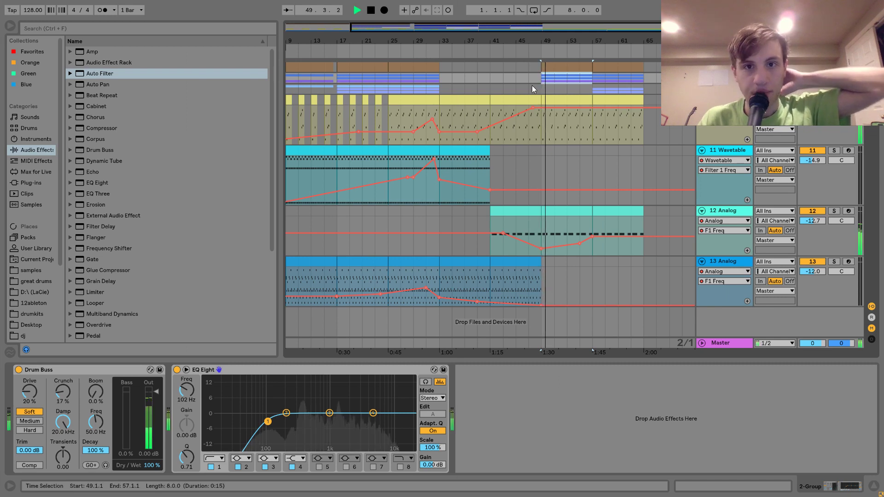
pyautogui.press('space')
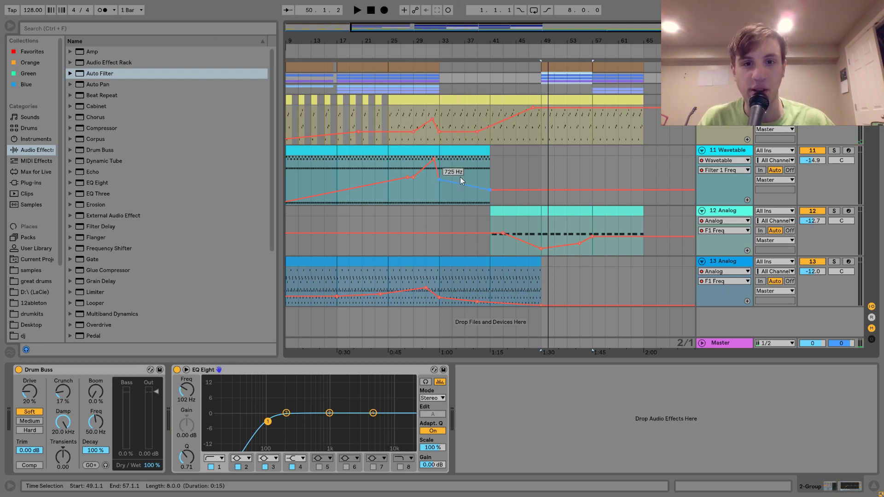
pyautogui.click(460, 200)
pyautogui.press('space')
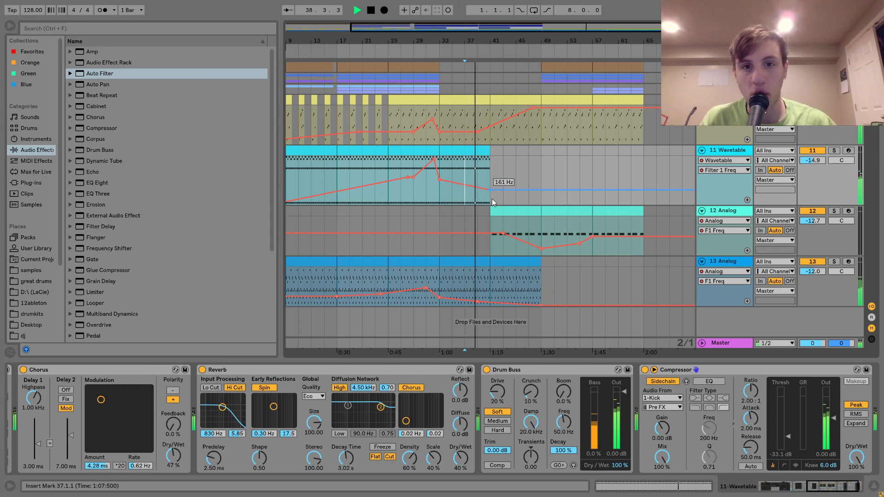
pyautogui.press('space')
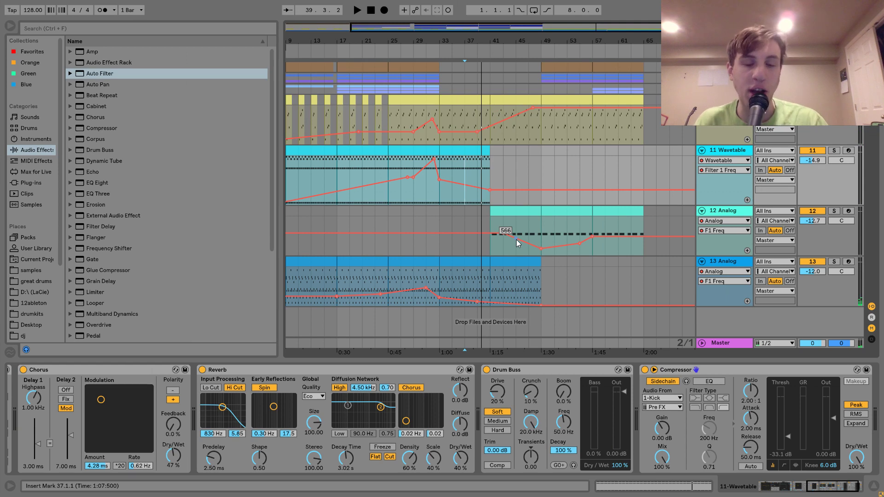
# Step: Play from bar 33 and add a dip around bar 36 in 10 Wavetable's Filter 1 Freq automation
pyautogui.click(471, 101)
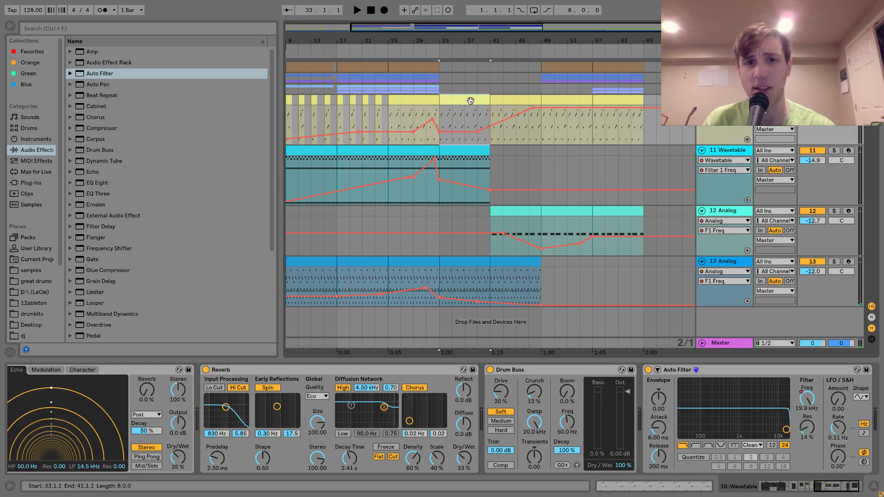
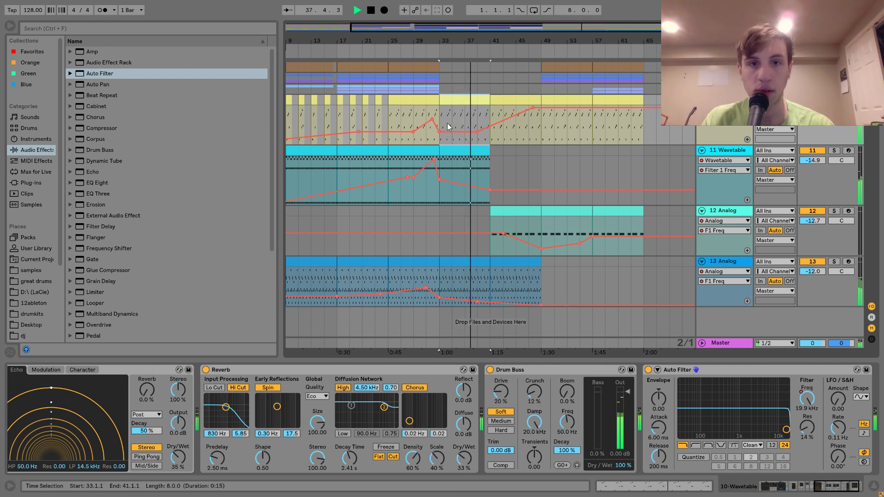
pyautogui.click(460, 133)
pyautogui.moveTo(461, 135); pyautogui.dragTo(461, 140)
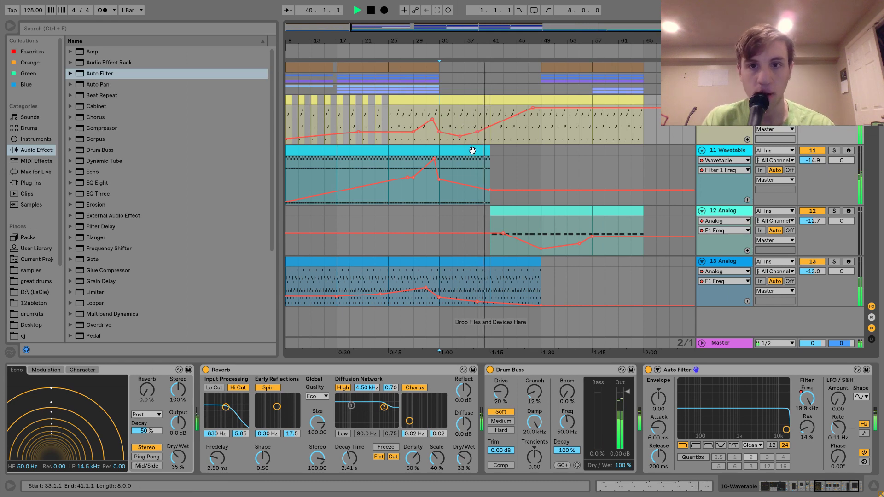
# Step: Fold tracks 11 Wavetable, 12 Analog and 13 Analog
pyautogui.click(472, 151)
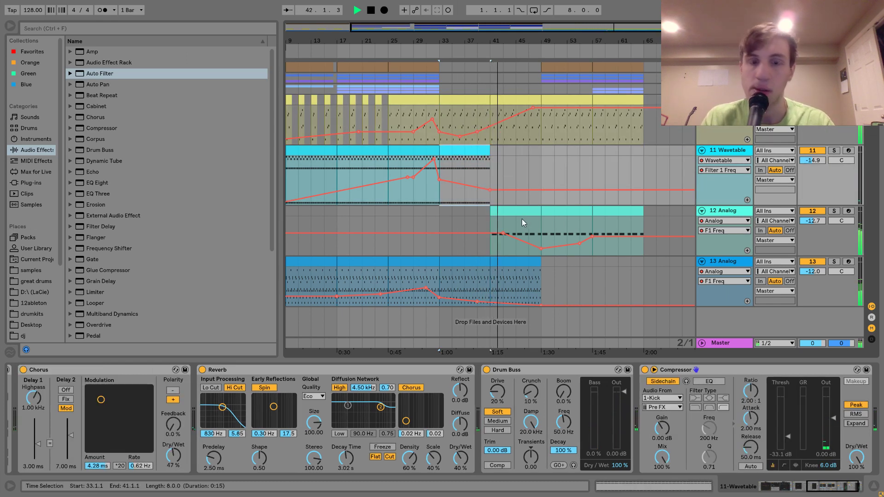
pyautogui.click(574, 200)
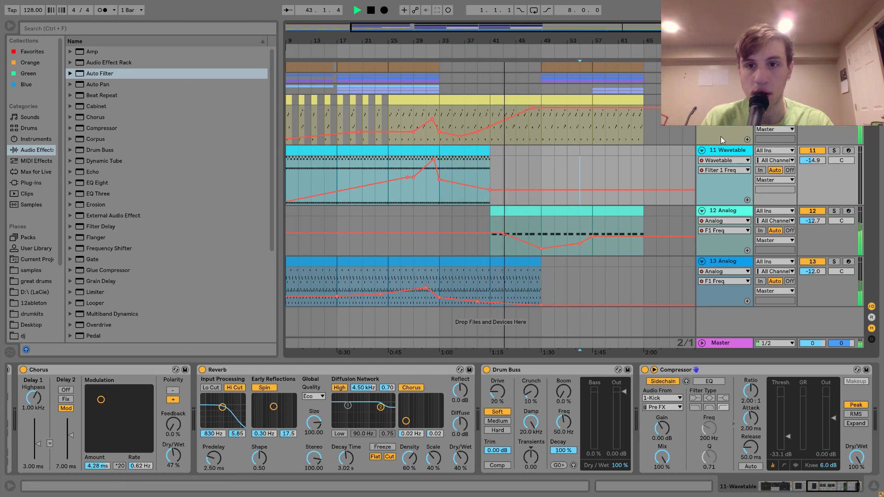
pyautogui.click(702, 151)
pyautogui.click(702, 161)
pyautogui.click(702, 172)
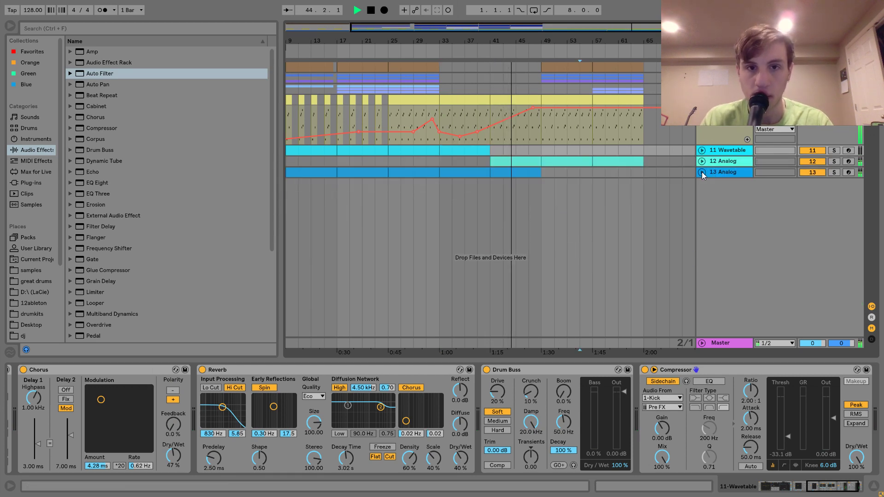
# Step: Audition the lead-in to the breakdown from bars 31 and 29, checking the 1-Kick track's EQ Eight filter sweep
pyautogui.click(427, 79)
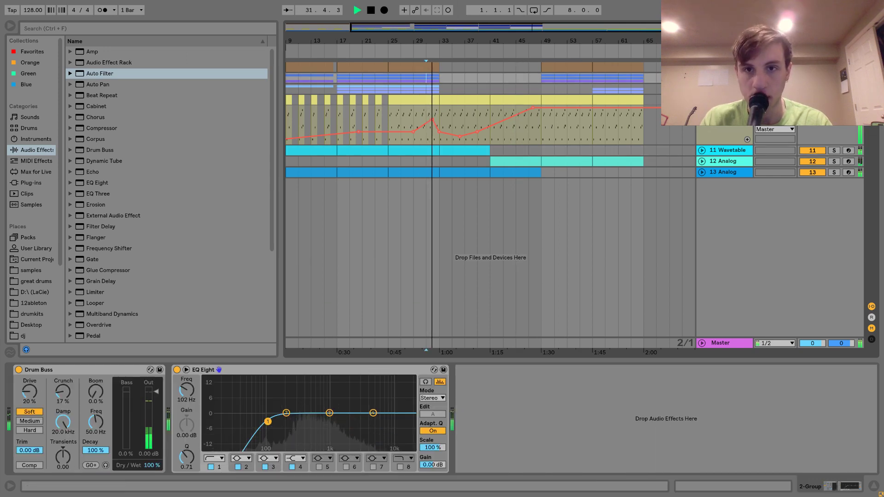
pyautogui.click(705, 144)
pyautogui.press('space')
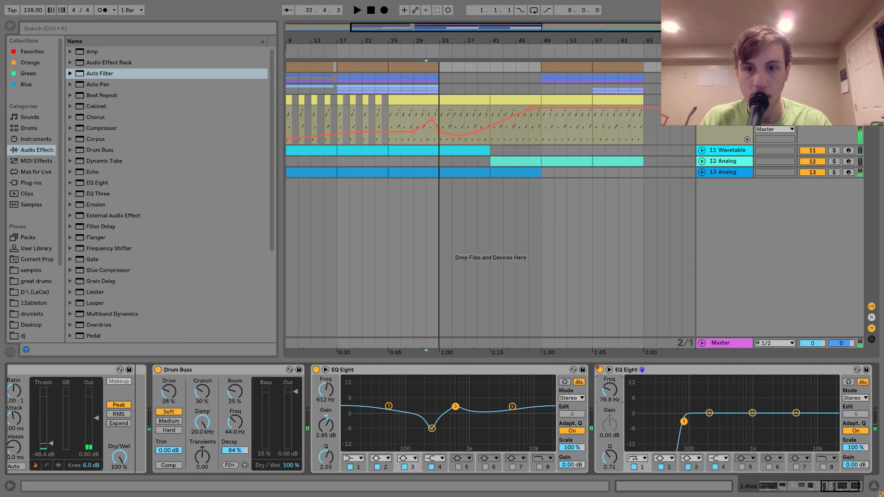
pyautogui.press('space')
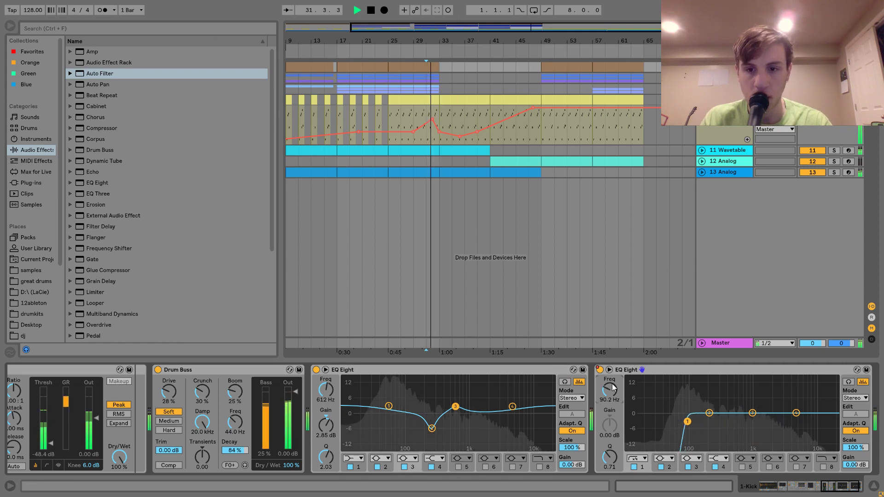
pyautogui.click(413, 79)
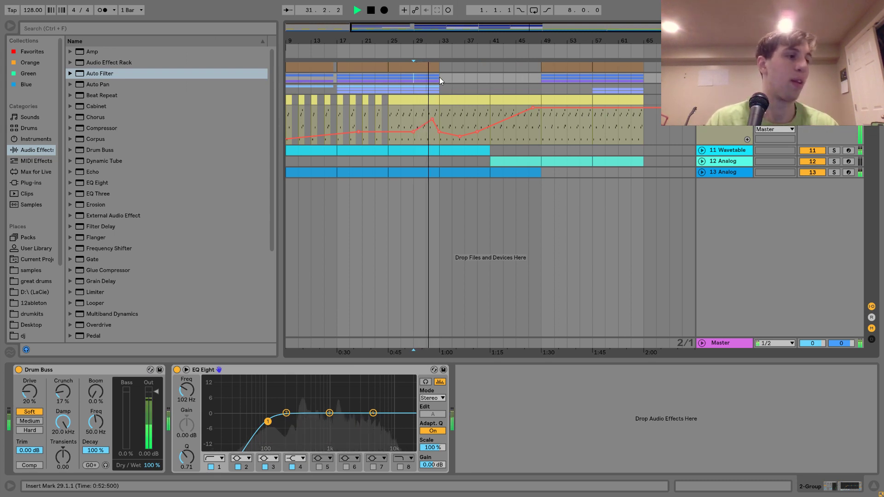
# Step: Lower the low-cut frequency of the last EQ Eight on the 1-Kick track to about 79 Hz and hide the device view
pyautogui.click(726, 68)
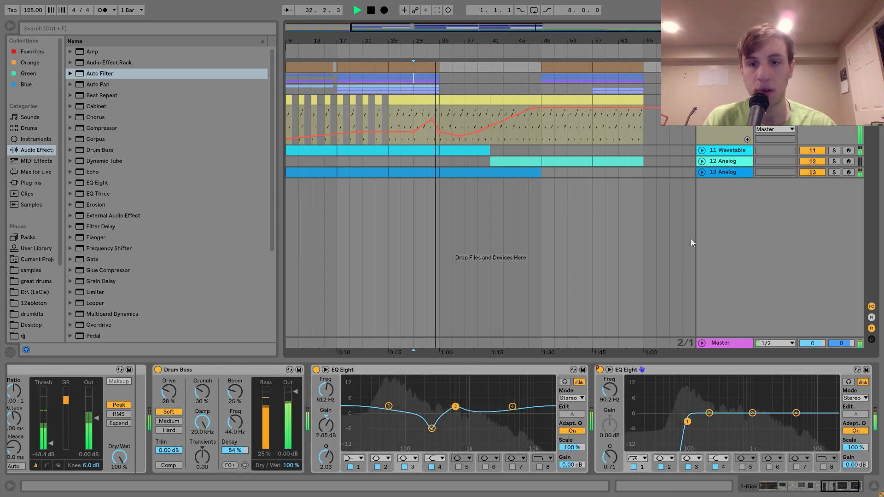
pyautogui.moveTo(608, 399); pyautogui.dragTo(608, 401)
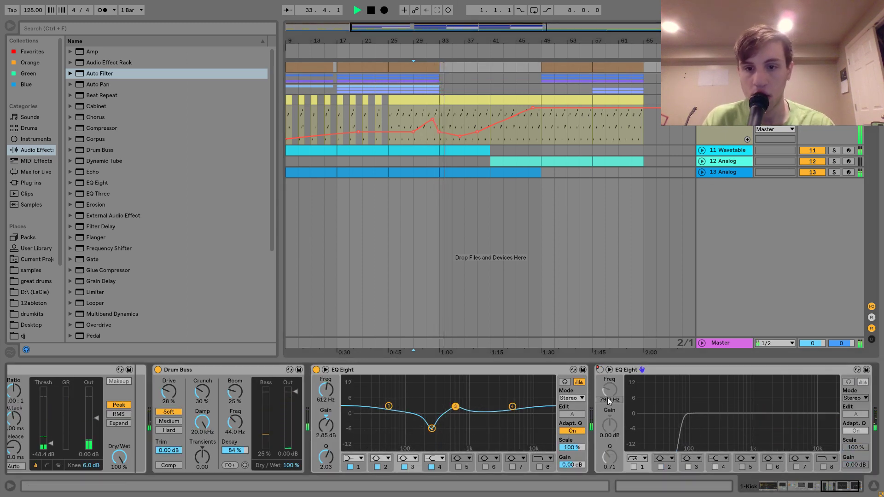
pyautogui.click(874, 485)
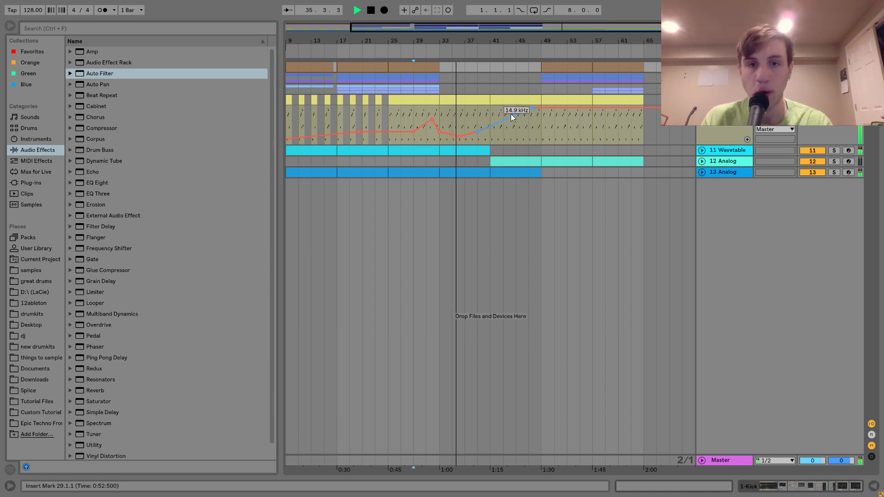
# Step: Try filling bars 49 to 65 of the 13 Analog track with duplicates of its bar 41 clip
pyautogui.click(534, 165)
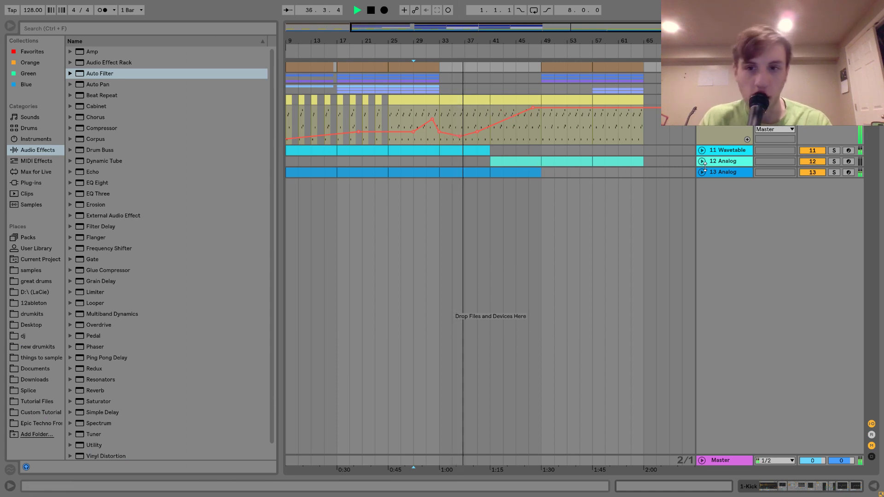
pyautogui.click(702, 172)
pyautogui.click(513, 175)
pyautogui.hotkey('ctrl', 'd')
pyautogui.press('space')
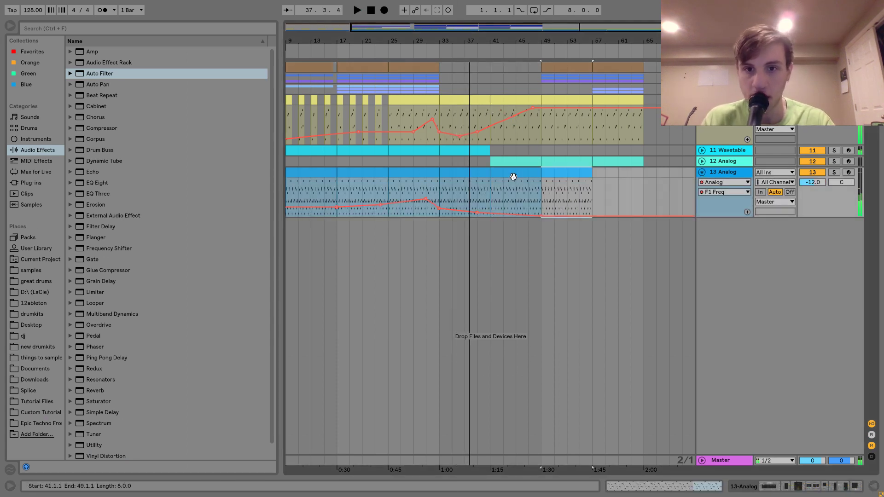
pyautogui.press('space')
pyautogui.hotkey('ctrl', 'd')
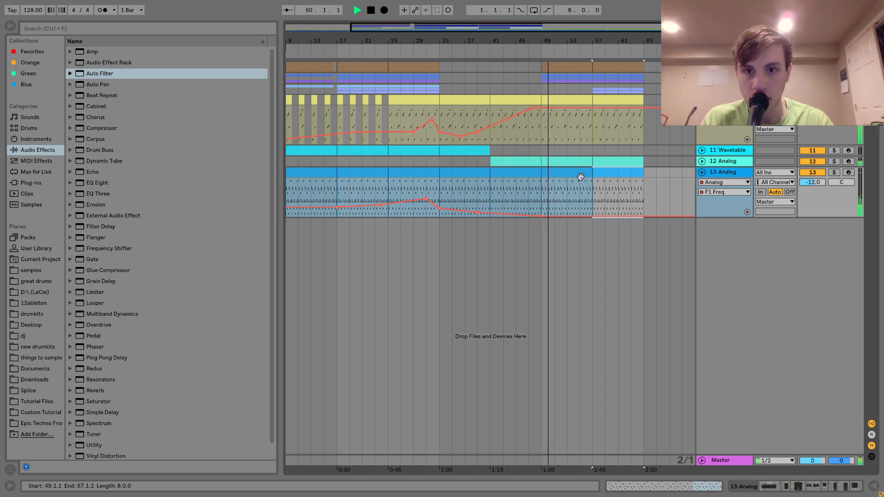
pyautogui.keyDown('shift'); pyautogui.click(580, 176); pyautogui.keyUp('shift')
pyautogui.press('Delete')
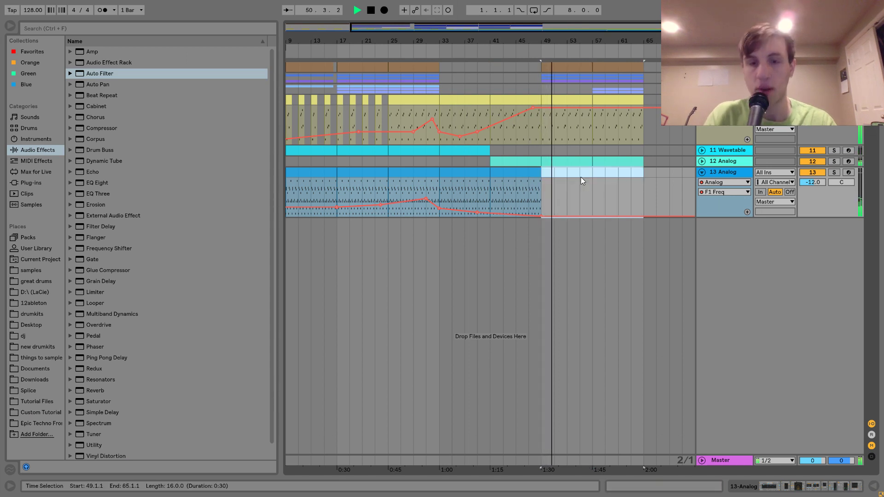
# Step: Automate the 10 Wavetable track's Filter 1 Freq to fall from bar 57 to about 147 Hz at bar 65
pyautogui.click(526, 174)
pyautogui.click(594, 145)
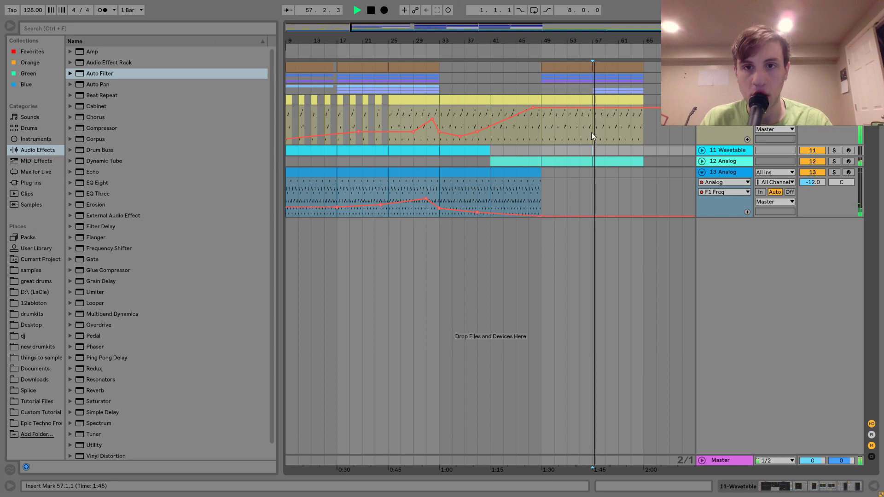
pyautogui.moveTo(642, 110); pyautogui.dragTo(643, 133)
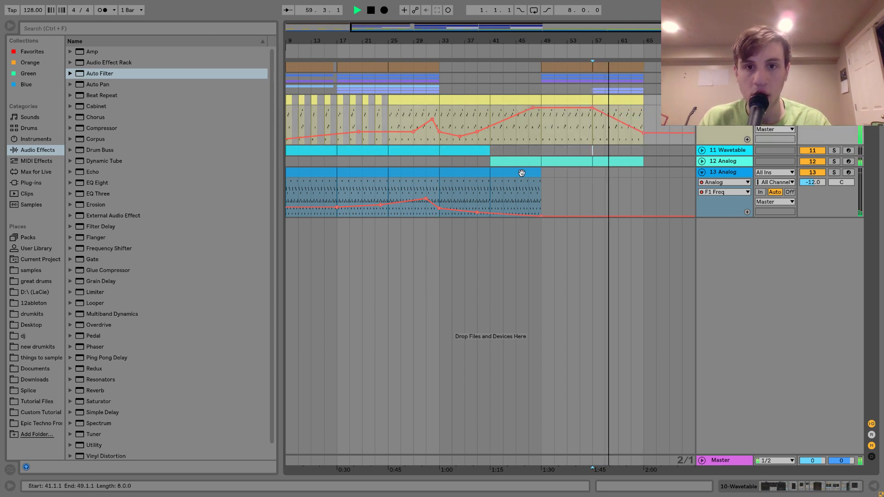
# Step: Copy the 13 Analog clip from bar 41 to bar 57 and ramp its F1 Freq automation up to about 616 at bar 65
pyautogui.moveTo(519, 173); pyautogui.dragTo(616, 179)
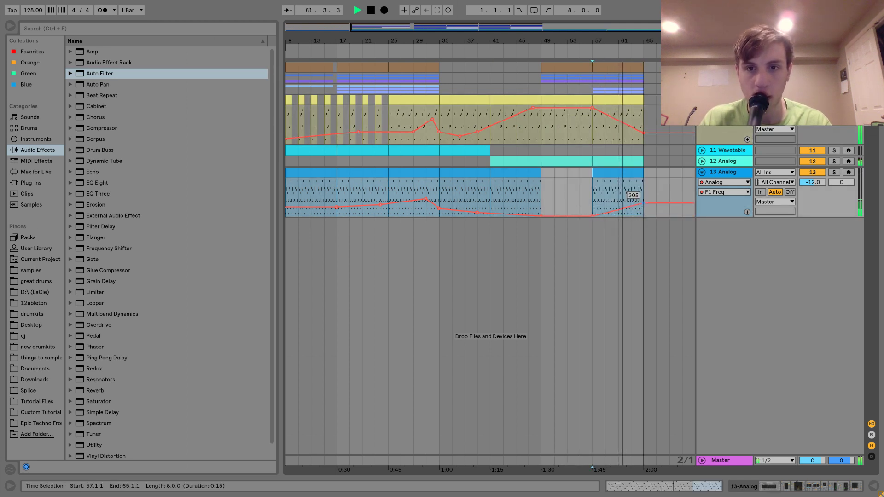
pyautogui.moveTo(643, 216); pyautogui.dragTo(644, 201)
# Step: Duplicate bars 57 to 65 of all tracks, from 1-Kick through 13 Analog, to bar 65
pyautogui.click(628, 173)
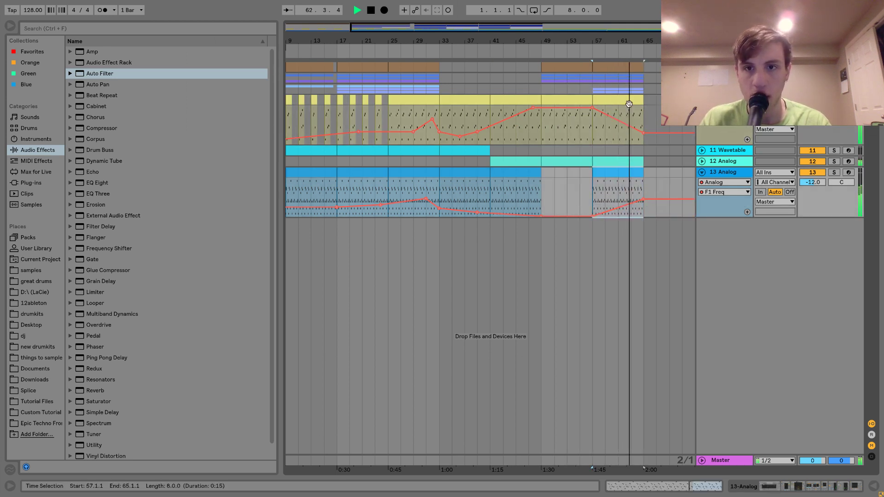
pyautogui.keyDown('shift'); pyautogui.click(629, 68); pyautogui.keyUp('shift')
pyautogui.hotkey('ctrl', 'd')
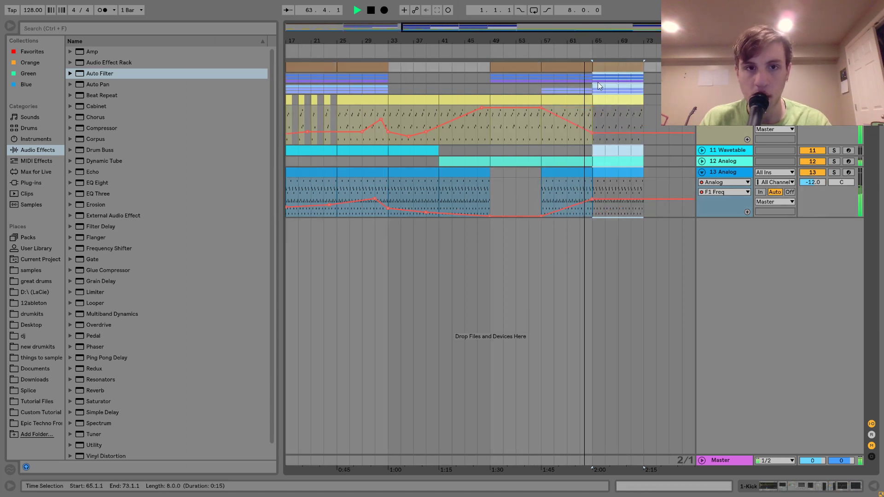
# Step: Copy the hi-hat bus clips from bars 25 to 33 to bar 65 and play from there
pyautogui.moveTo(428, 36); pyautogui.dragTo(429, 21)
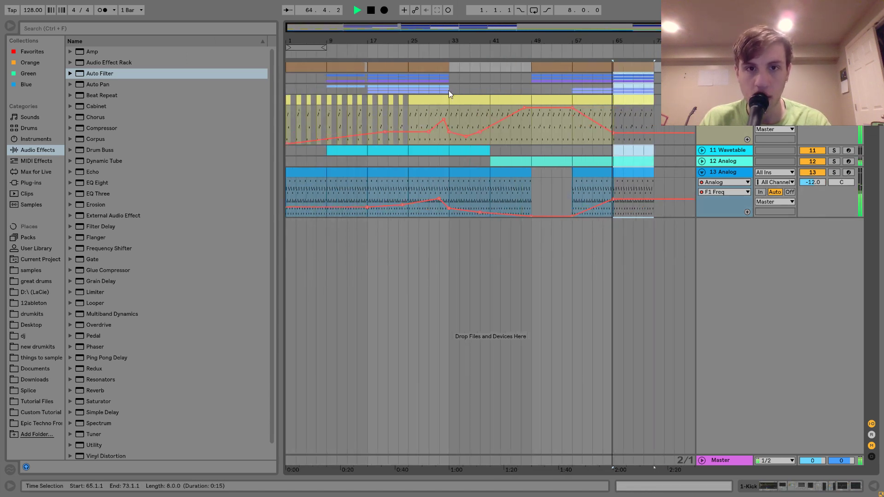
pyautogui.moveTo(444, 90); pyautogui.dragTo(428, 89)
pyautogui.press('space')
pyautogui.keyDown('shift'); pyautogui.click(410, 89); pyautogui.keyUp('shift')
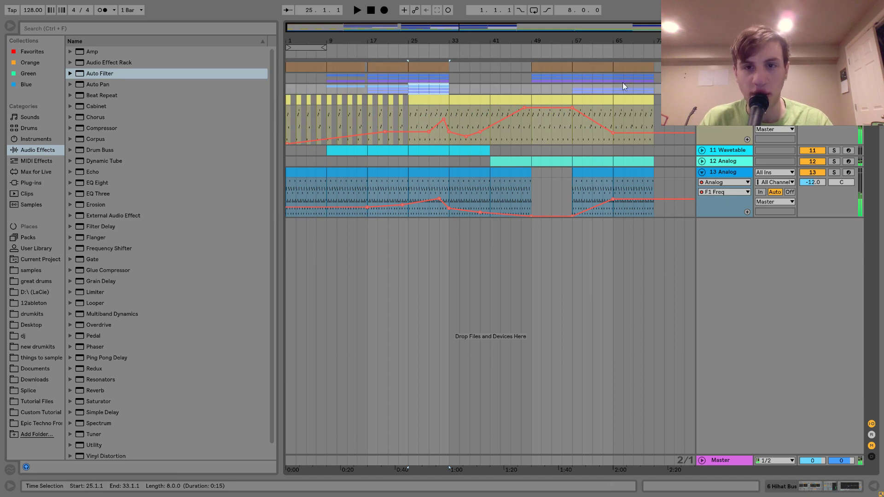
pyautogui.click(620, 90)
pyautogui.press('space')
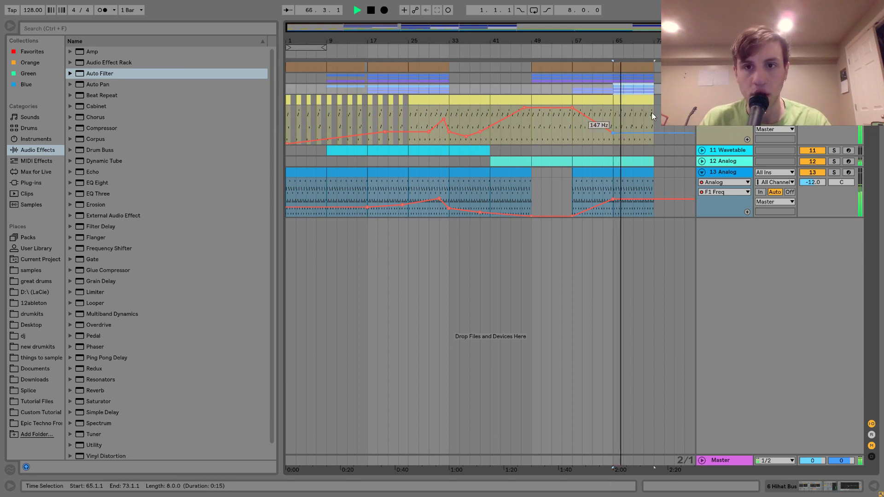
# Step: Duplicate bars 65 to 73 of all tracks to bar 73 and dip the 13 Analog F1 Freq automation at bar 73
pyautogui.keyDown('shift'); pyautogui.click(640, 172); pyautogui.keyUp('shift')
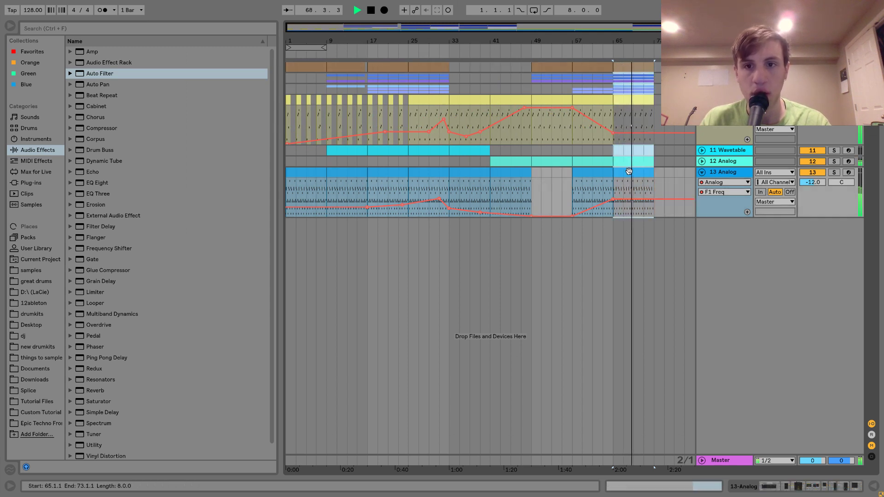
pyautogui.hotkey('ctrl', 'd')
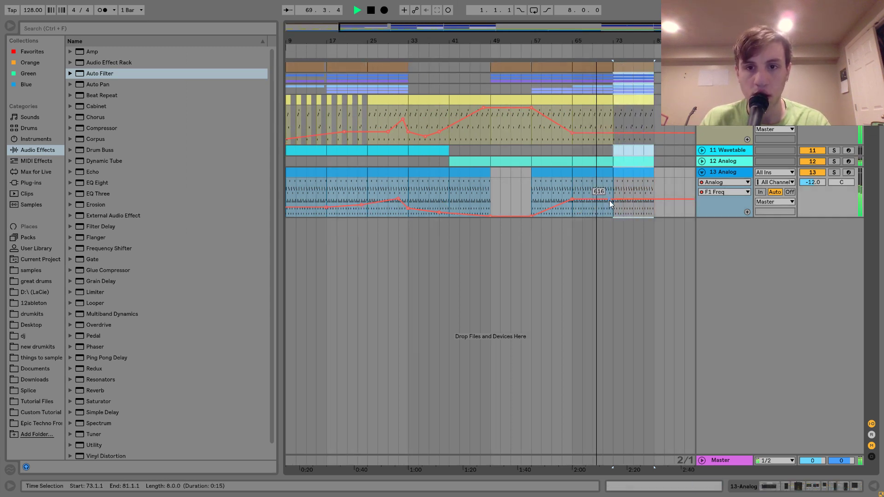
pyautogui.click(596, 201)
pyautogui.moveTo(614, 201); pyautogui.dragTo(613, 205)
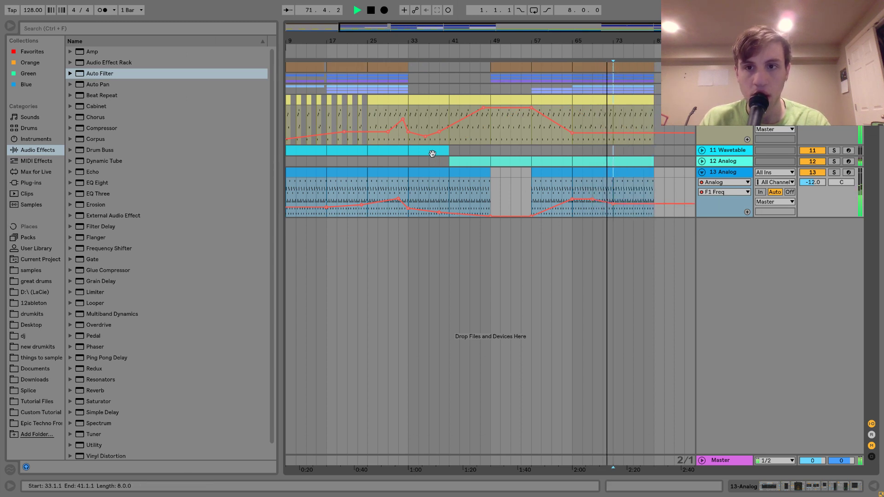
# Step: Copy the 11 Wavetable clip from bar 33 to bar 65 and automate Filter 1 Freq from 161 Hz up to about 789 Hz at bar 73
pyautogui.click(702, 150)
pyautogui.press('space')
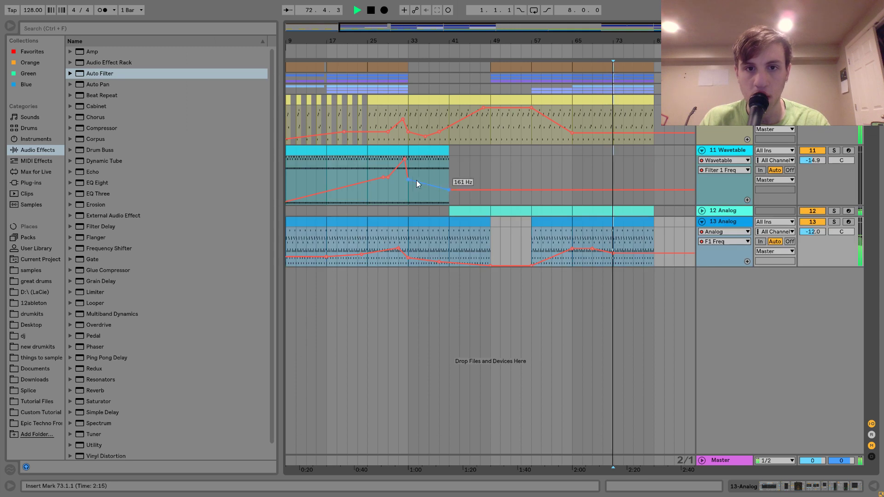
pyautogui.moveTo(420, 160); pyautogui.dragTo(584, 174)
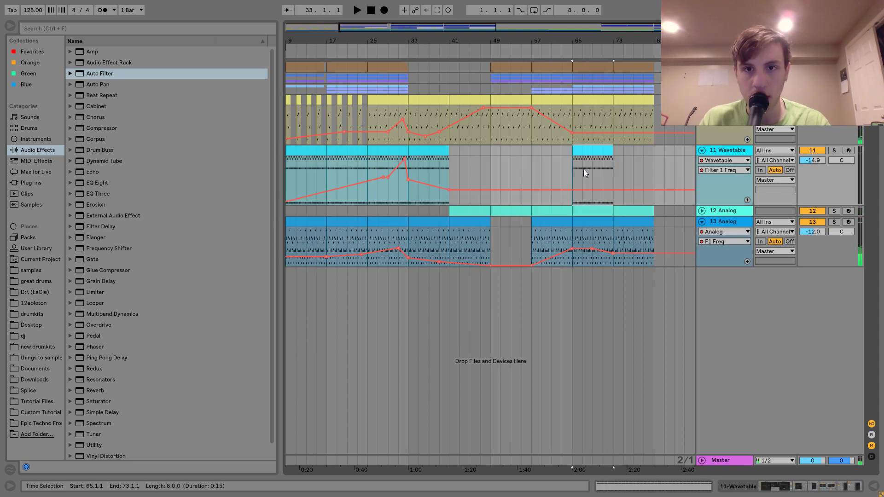
pyautogui.click(571, 191)
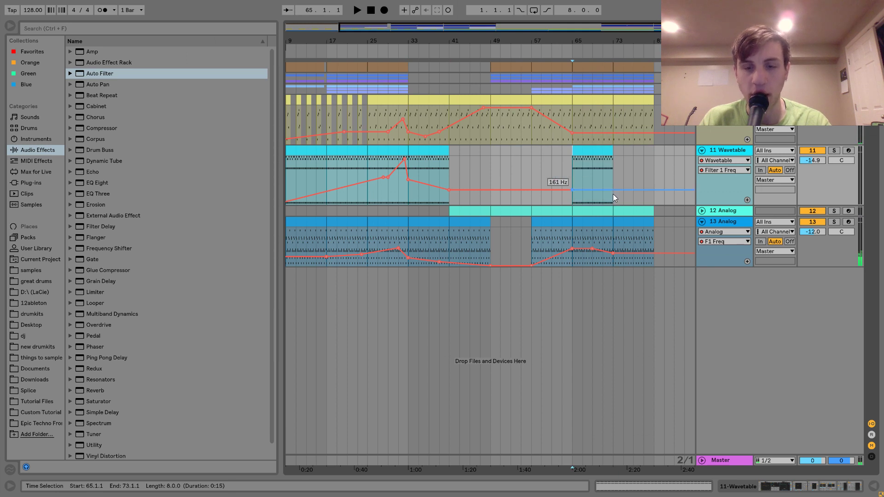
pyautogui.press('space')
pyautogui.moveTo(613, 189); pyautogui.dragTo(613, 178)
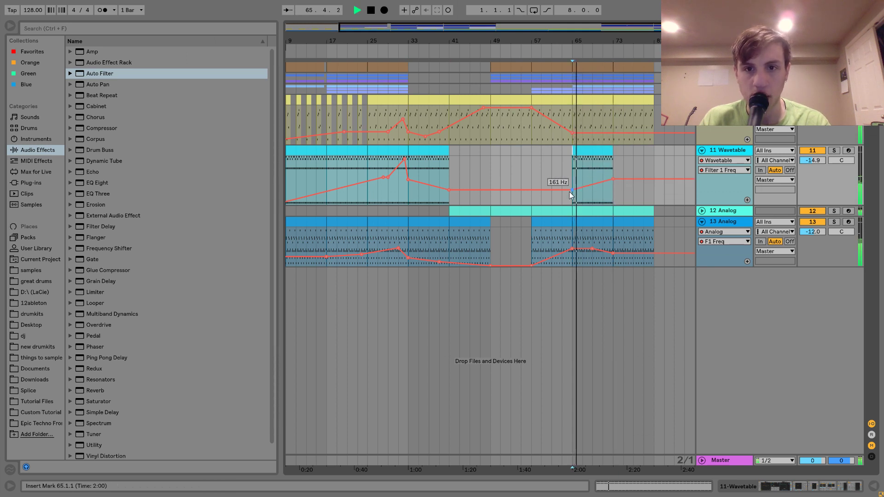
# Step: Duplicate the 11 Wavetable clip to bar 73 and shape 10 Wavetable's Filter 1 Freq into a small peak at bar 73 falling by bar 81
pyautogui.click(598, 152)
pyautogui.hotkey('ctrl', 'd')
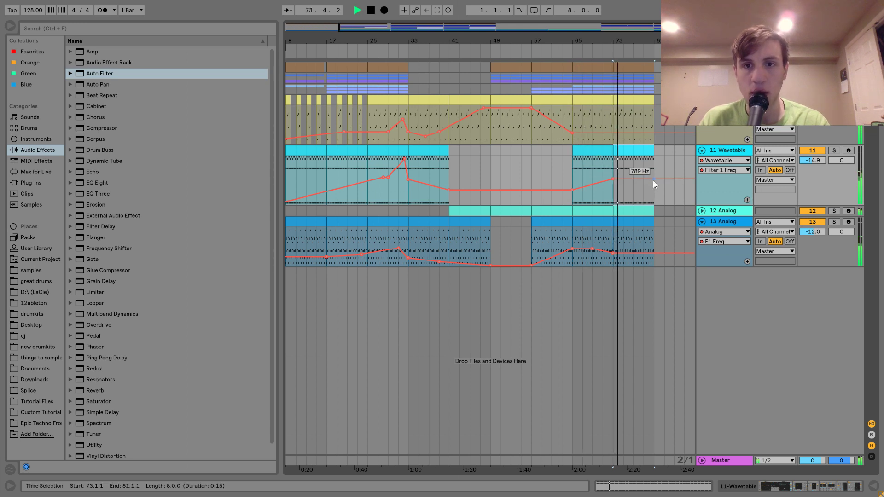
pyautogui.moveTo(611, 133); pyautogui.dragTo(653, 137)
# Step: Automate the 11 Wavetable track's Filter 1 Freq to peak near bar 79 and drop sharply at bar 81
pyautogui.moveTo(651, 179); pyautogui.dragTo(651, 165)
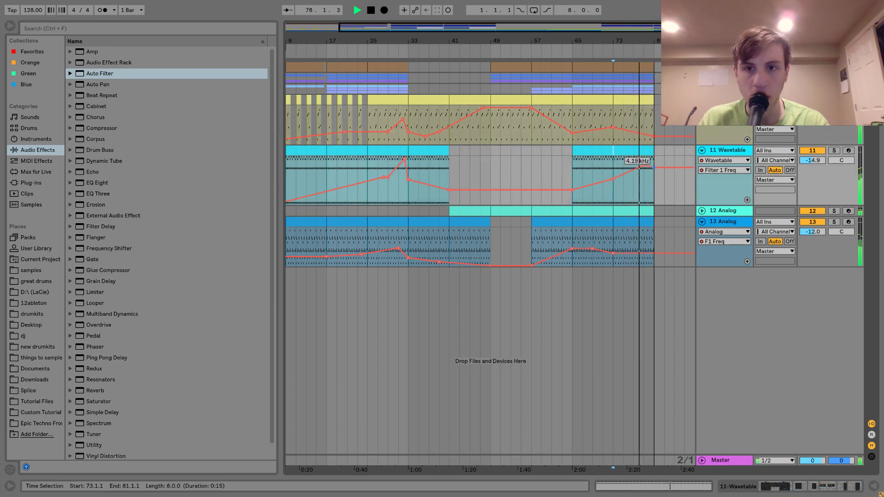
pyautogui.moveTo(654, 166); pyautogui.dragTo(654, 185)
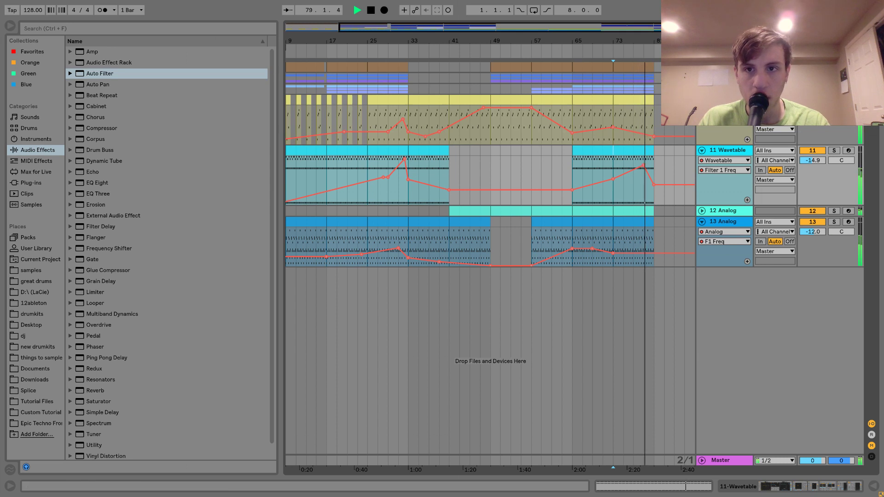
# Step: Draw a pulse from bar 79 to 81 in the kick's EQ Eight on/off automation, matching bars 31 to 33, and play from bar 77
pyautogui.scroll(2, 654, 184)
pyautogui.click(727, 87)
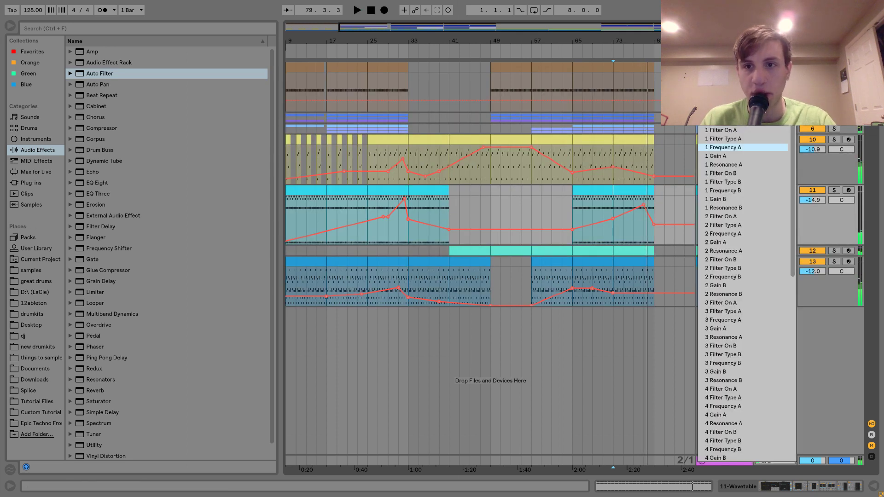
pyautogui.click(719, 96)
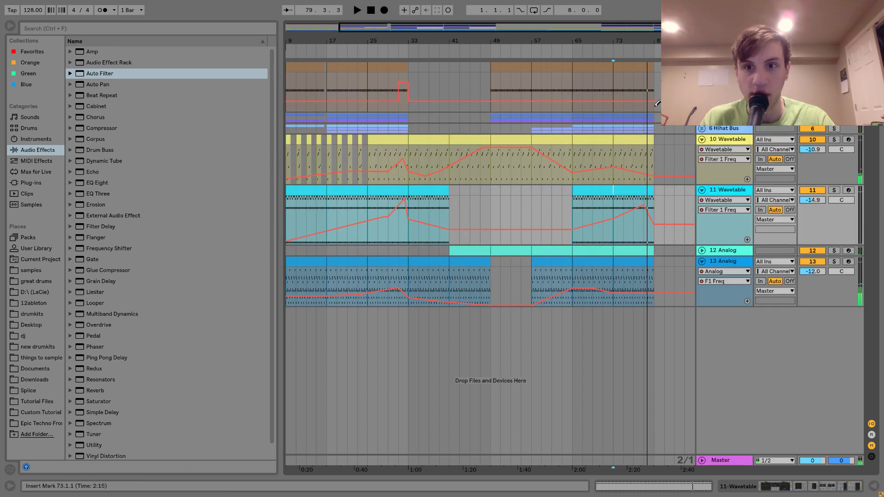
pyautogui.click(651, 90)
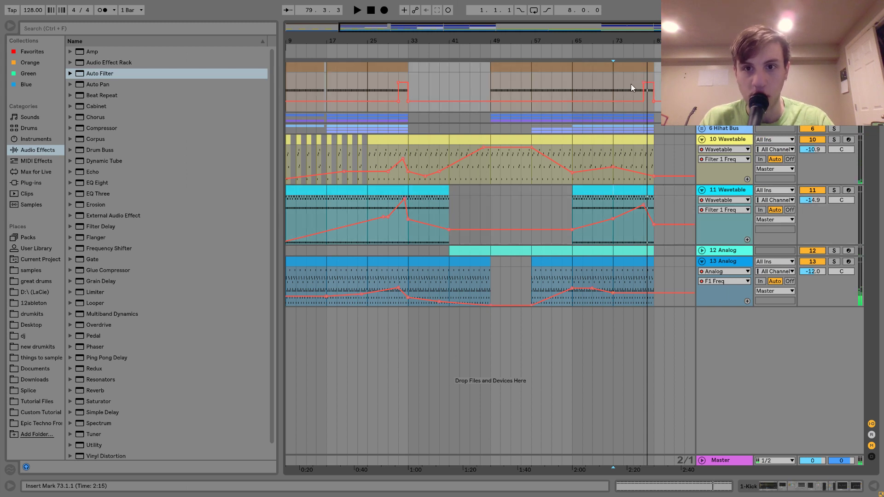
pyautogui.click(633, 85)
pyautogui.press('space')
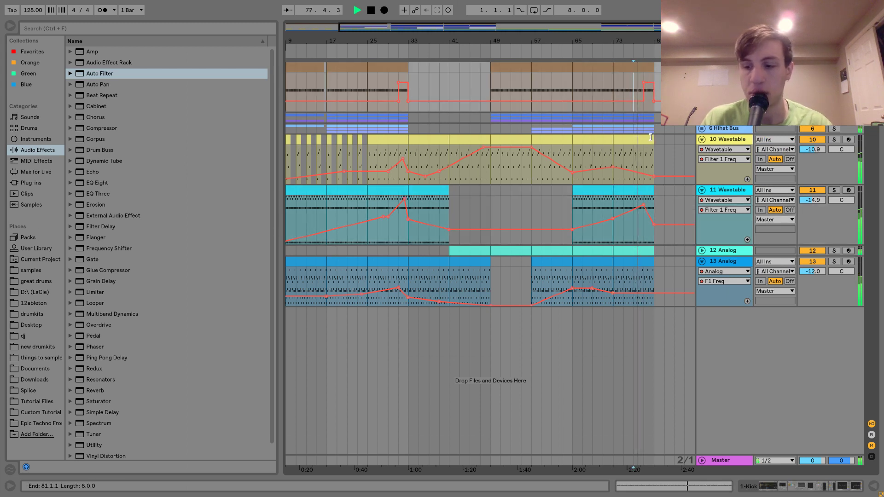
# Step: Fold the 11 Wavetable track and raise the 13 Analog F1 Freq automation to about 412 at bar 81
pyautogui.click(702, 190)
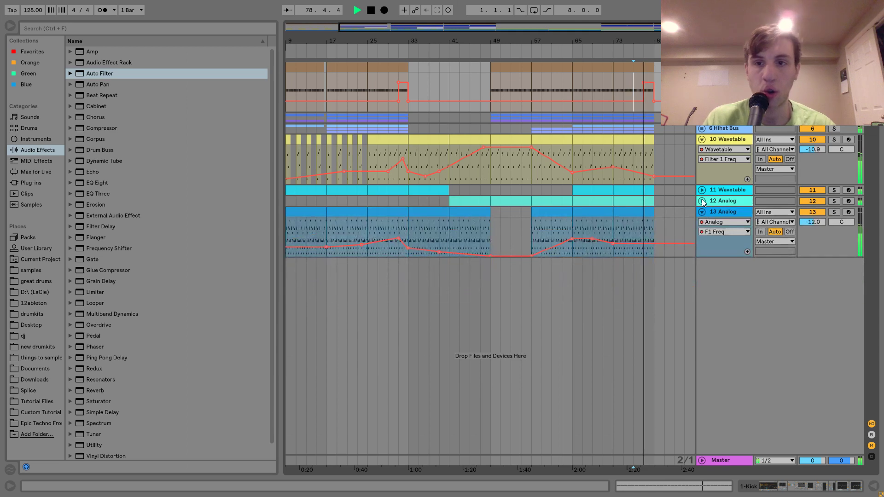
pyautogui.click(702, 212)
pyautogui.click(702, 212)
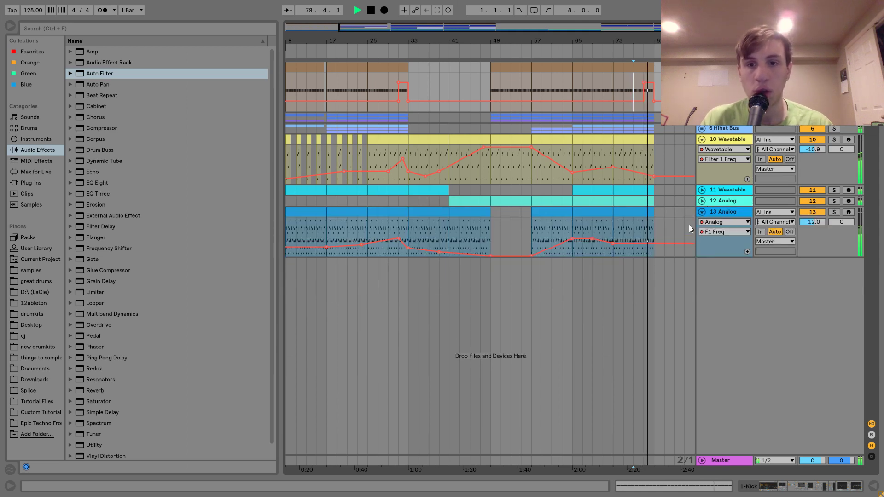
pyautogui.click(654, 243)
pyautogui.moveTo(654, 243); pyautogui.dragTo(654, 241)
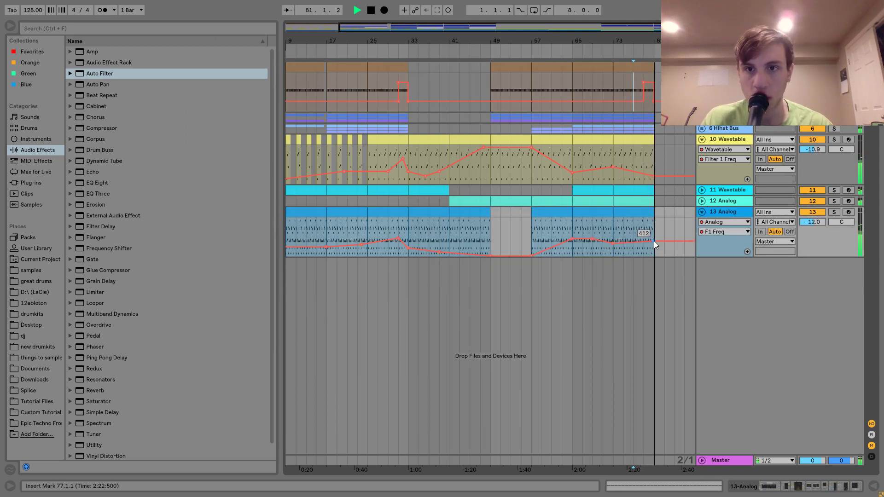
# Step: Play the arrangement briefly from bar 73
pyautogui.hotkey('alt', 'space')
pyautogui.click(617, 224)
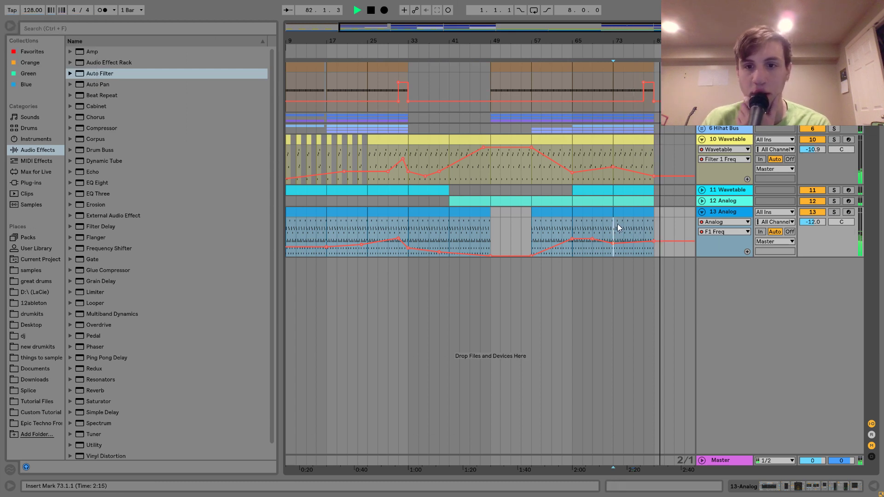
pyautogui.press('space')
pyautogui.press('space')
pyautogui.press('space')
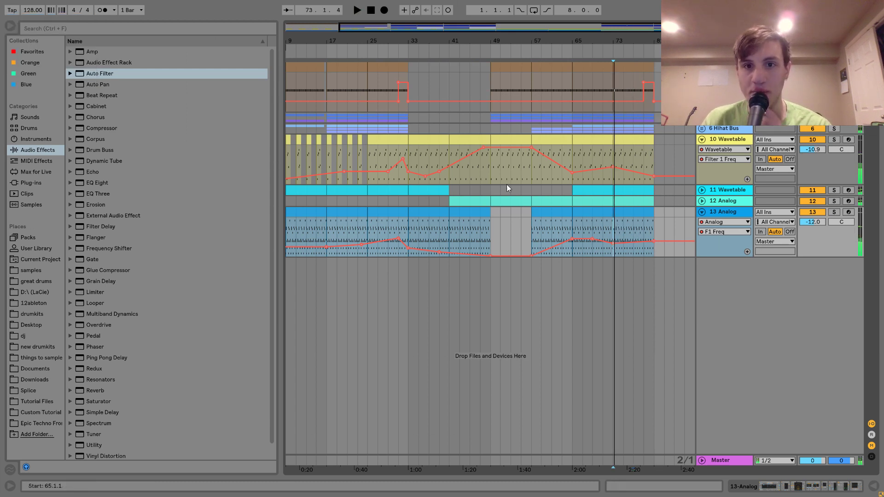
# Step: Select the 10 Wavetable clip at bar 33 and solo that track
pyautogui.click(422, 143)
pyautogui.click(835, 139)
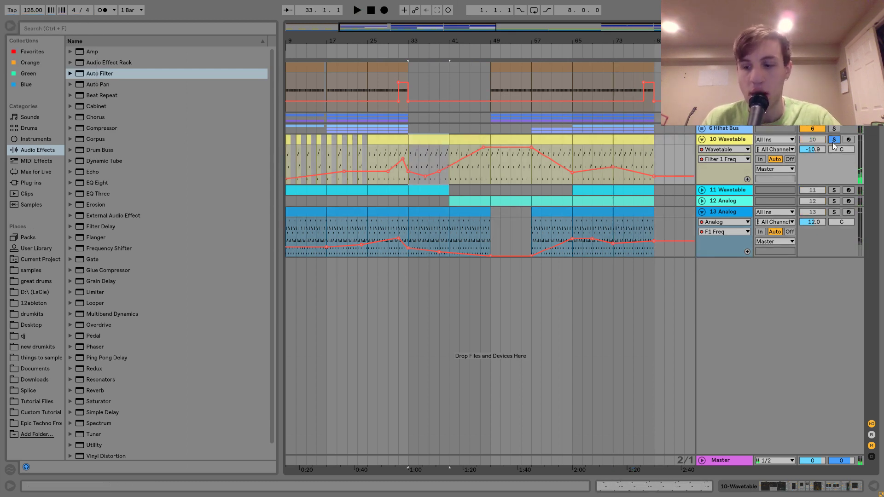
# Step: Add an EQ Eight to the 10 Wavetable track and set its band 1 to a low cut at 138 Hz during playback
pyautogui.doubleClick(726, 139)
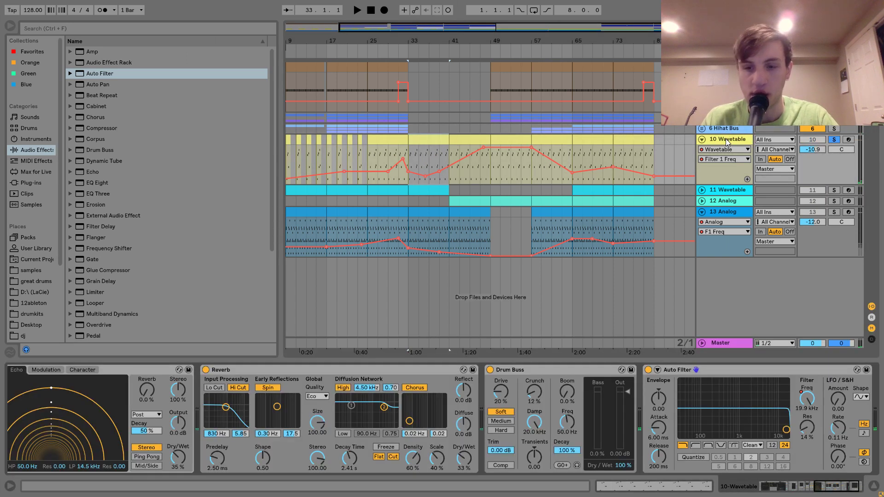
pyautogui.press('space')
pyautogui.doubleClick(94, 182)
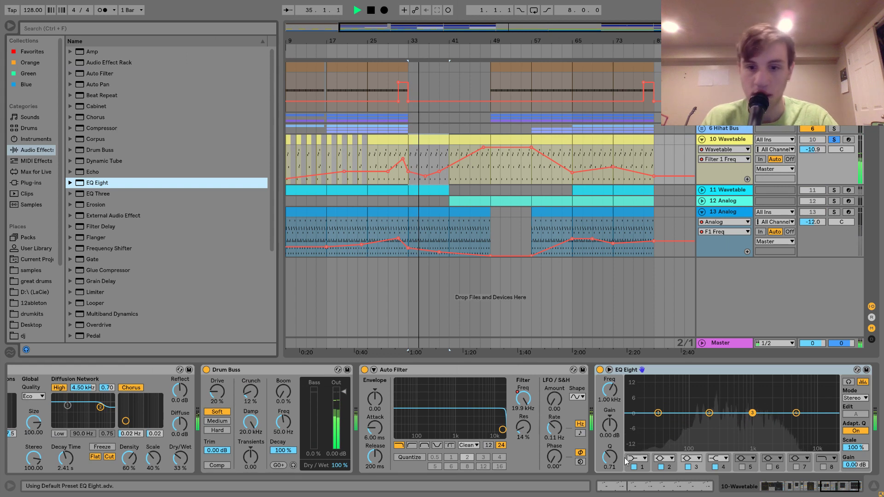
pyautogui.click(644, 458)
pyautogui.click(638, 399)
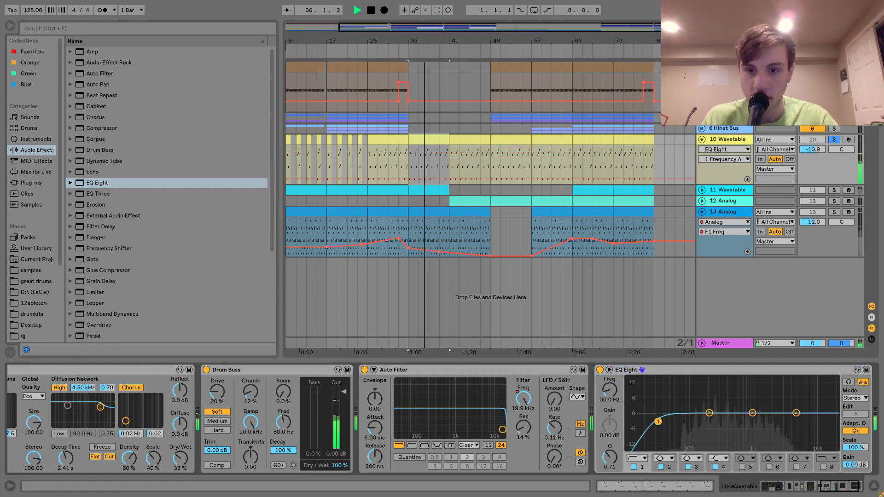
pyautogui.moveTo(658, 417); pyautogui.dragTo(699, 421)
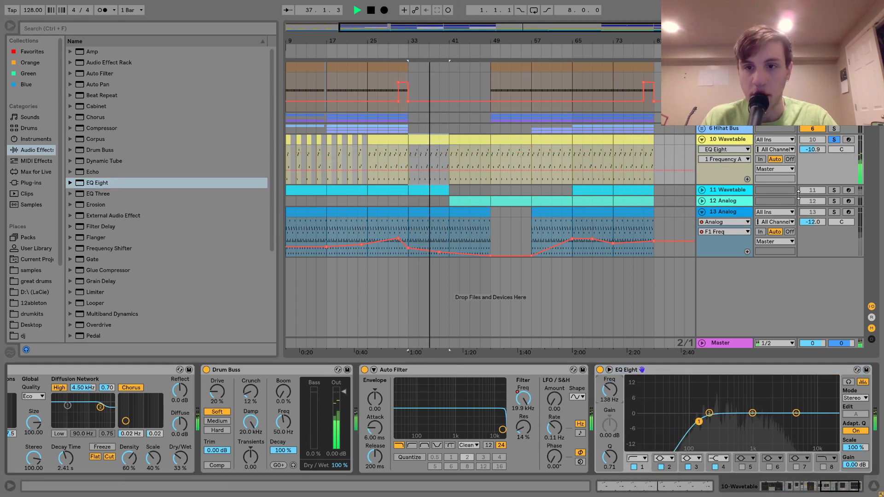
# Step: Solo the 11 Wavetable track and add an EQ Eight with band 1 as a low cut at 115 Hz during playback
pyautogui.click(834, 191)
pyautogui.press('space')
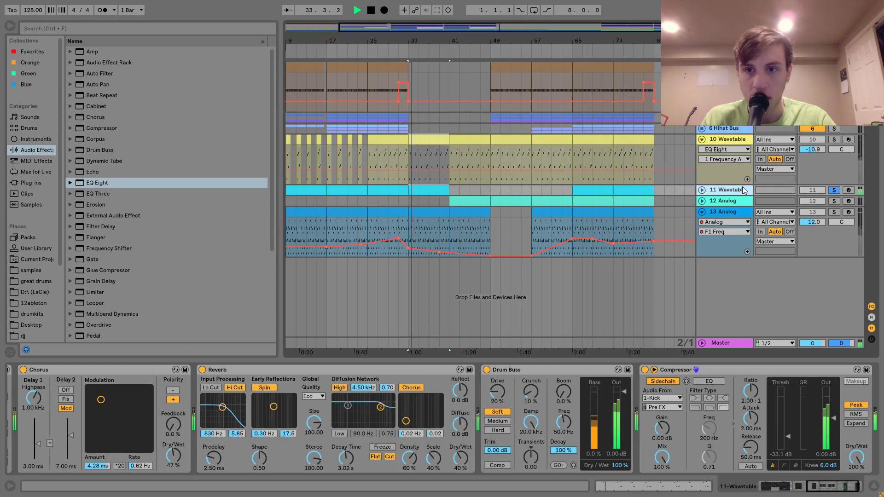
pyautogui.doubleClick(95, 183)
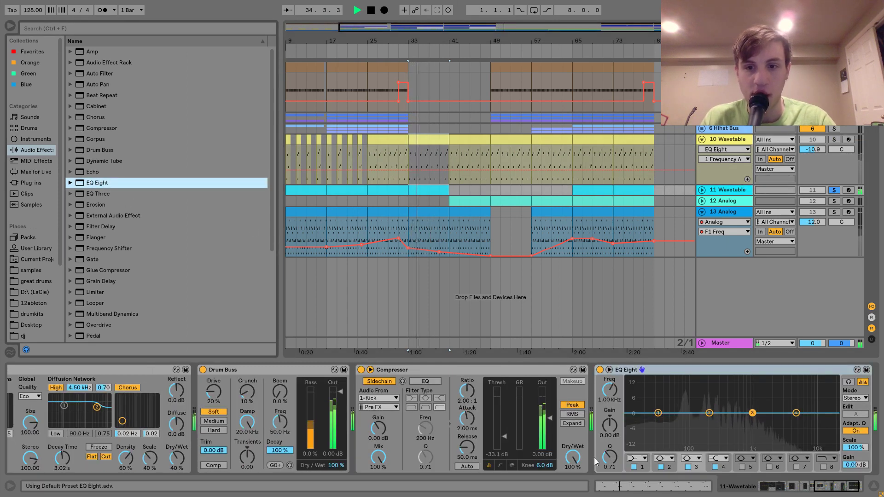
pyautogui.click(636, 460)
pyautogui.click(638, 397)
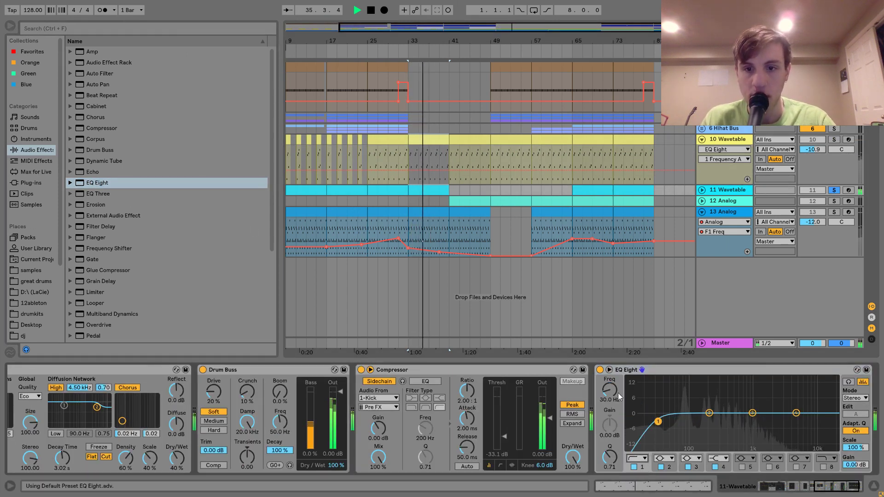
pyautogui.moveTo(659, 421); pyautogui.dragTo(683, 422)
pyautogui.moveTo(612, 391); pyautogui.dragTo(611, 386)
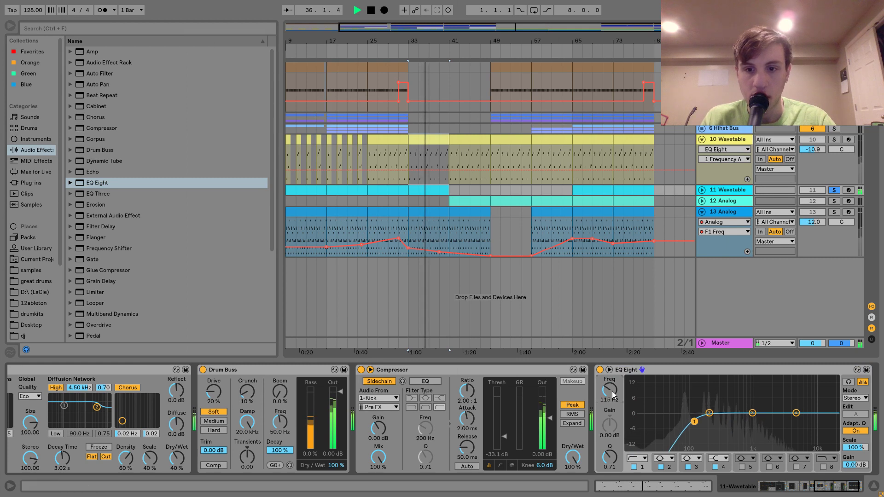
pyautogui.press('space')
# Step: Solo the 12 Analog track and play its clip from bar 41 to check its sound
pyautogui.click(834, 201)
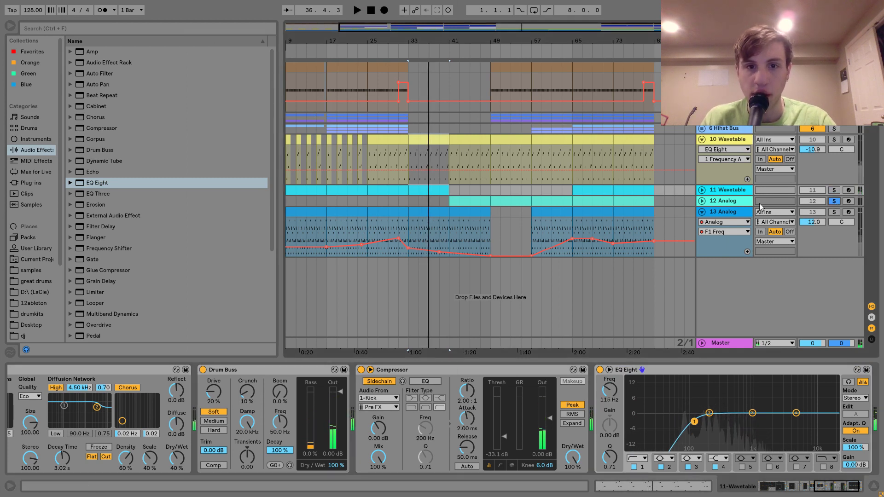
pyautogui.click(474, 202)
pyautogui.press('space')
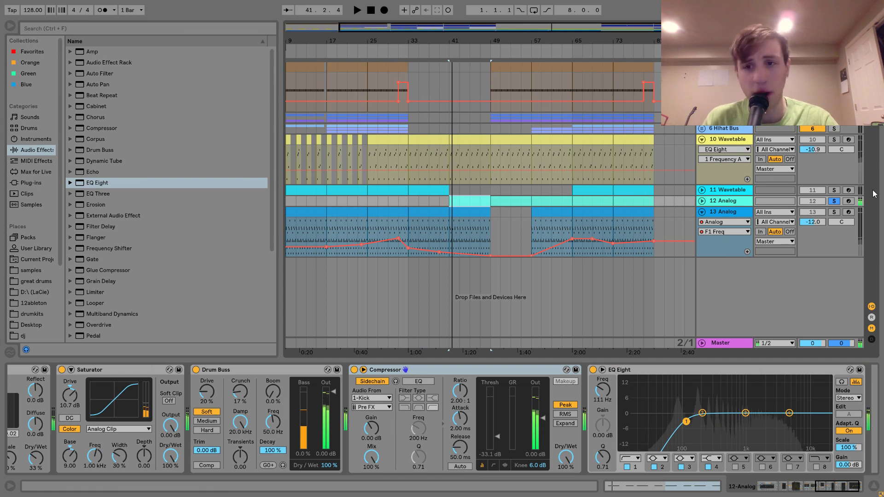
# Step: Solo the 13 Analog track, add an EQ Eight with a band 1 low cut at 255 Hz during playback, and unsolo the track
pyautogui.click(834, 212)
pyautogui.click(429, 230)
pyautogui.press('space')
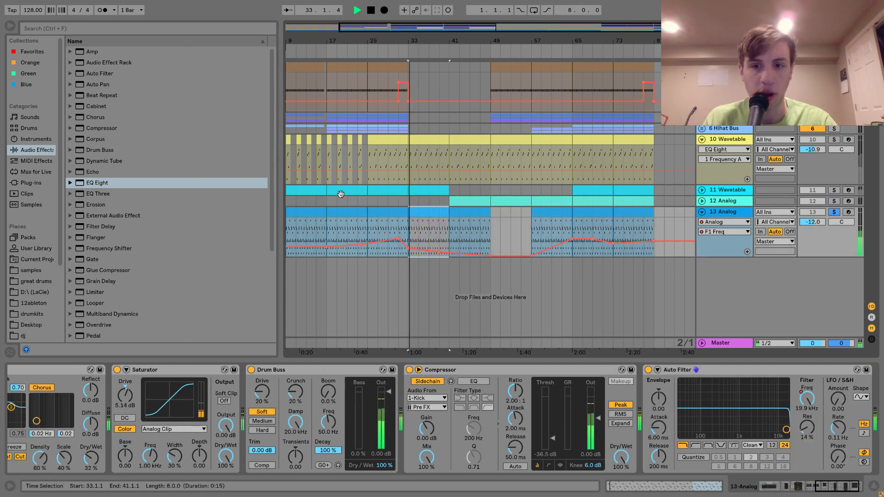
pyautogui.doubleClick(99, 182)
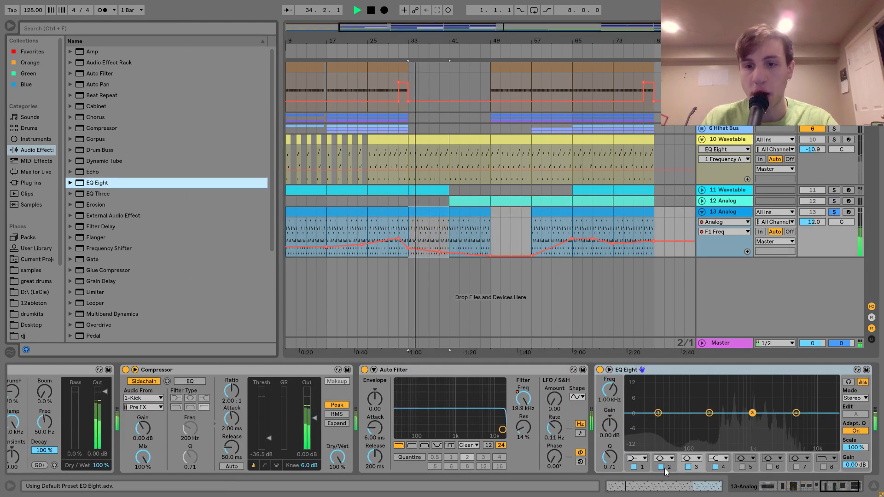
pyautogui.click(638, 459)
pyautogui.click(632, 399)
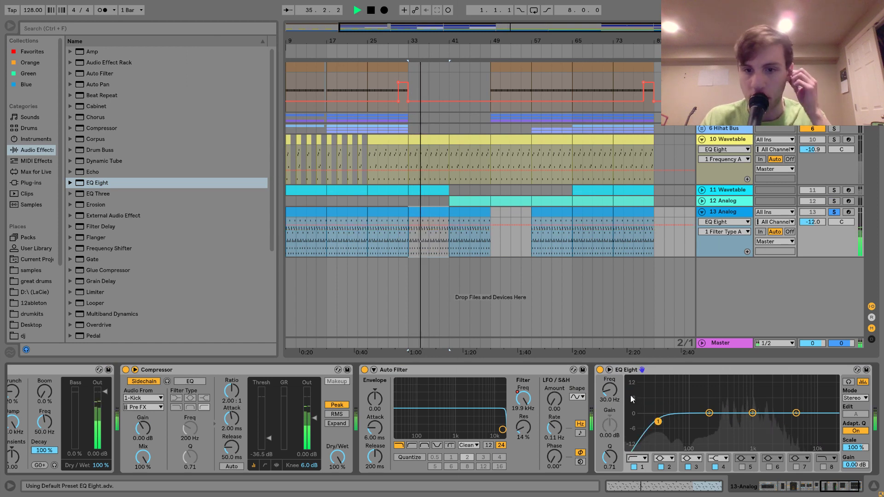
pyautogui.moveTo(612, 393)
pyautogui.mouseDown()
pyautogui.moveTo(612, 378)
pyautogui.moveTo(612, 393)
pyautogui.mouseUp()
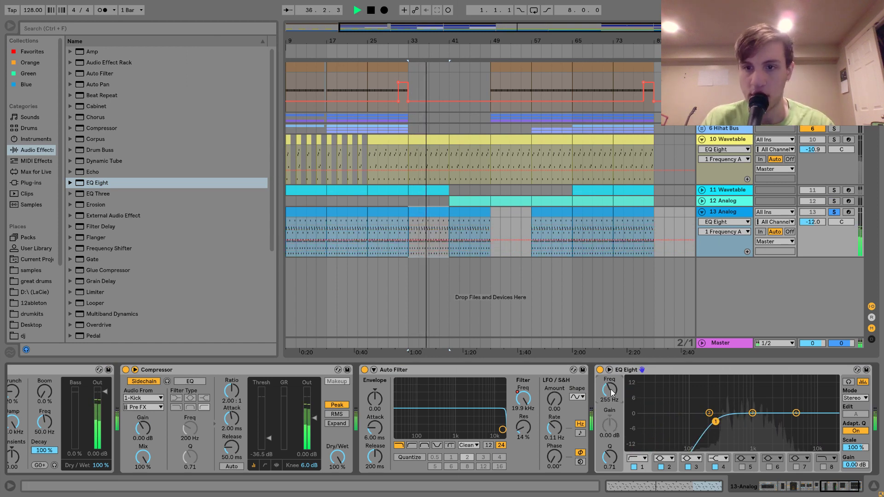
pyautogui.press('space')
pyautogui.click(834, 212)
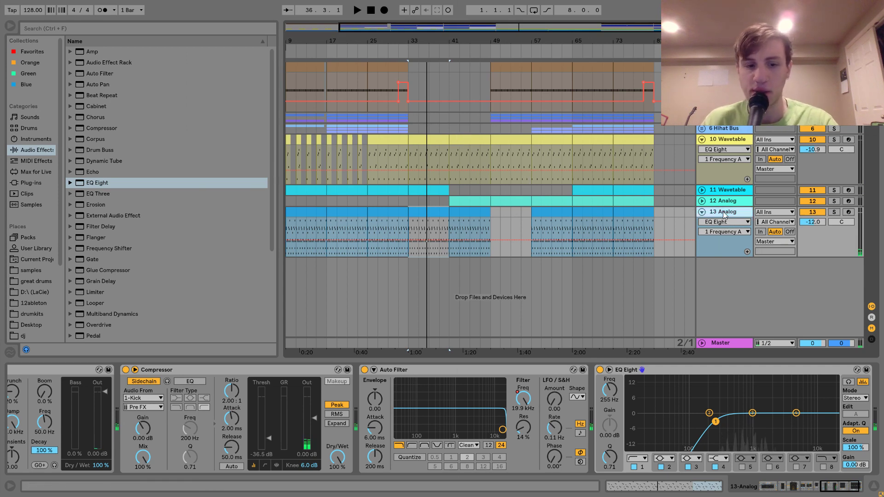
# Step: Insert a new MIDI track below 13 Analog and load the Wavetable instrument on it
pyautogui.hotkey('ctrl', 'shift', 't')
pyautogui.click(26, 140)
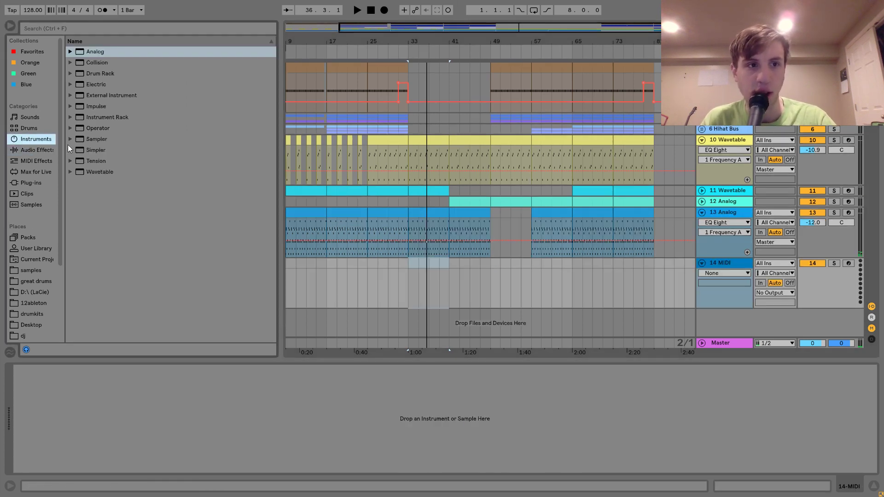
pyautogui.doubleClick(96, 172)
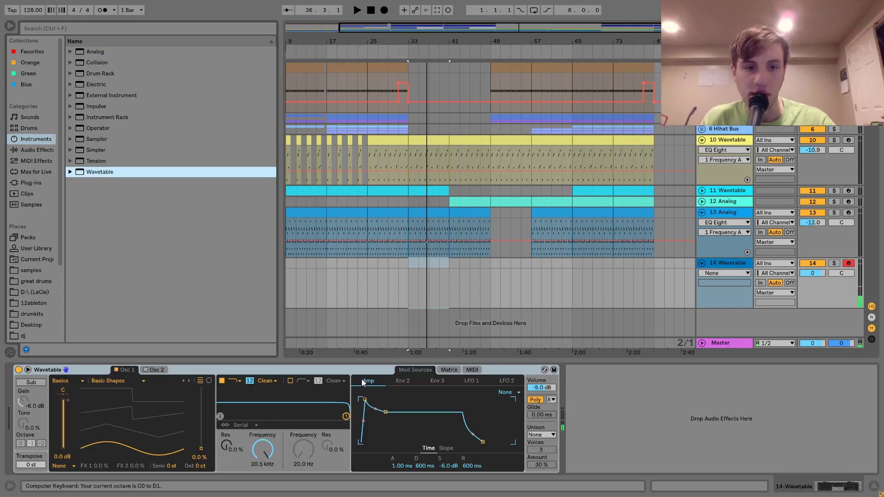
# Step: Set the amp envelope to 0 ms attack, 45 ms decay, 0 dB sustain and 1.5 ms release, and oscillator 1's position to 66%
pyautogui.moveTo(364, 399); pyautogui.dragTo(378, 403)
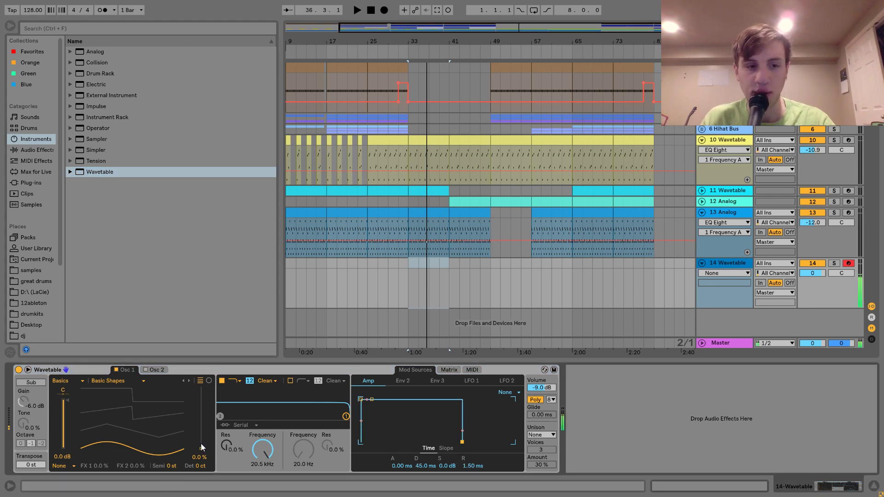
pyautogui.moveTo(201, 410); pyautogui.dragTo(201, 407)
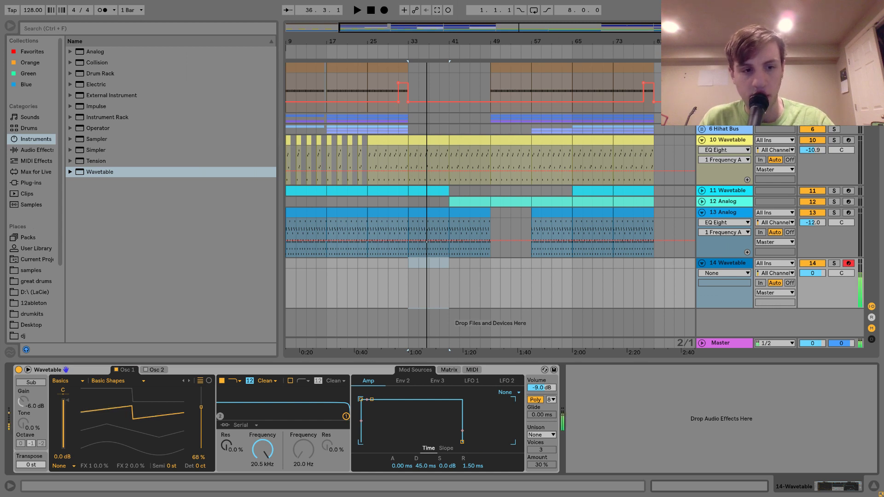
# Step: Set Wavetable's unison to Classic with 8 voices and 77% amount, and filter 1 to 130 Hz with 33% resonance
pyautogui.click(546, 435)
pyautogui.click(541, 382)
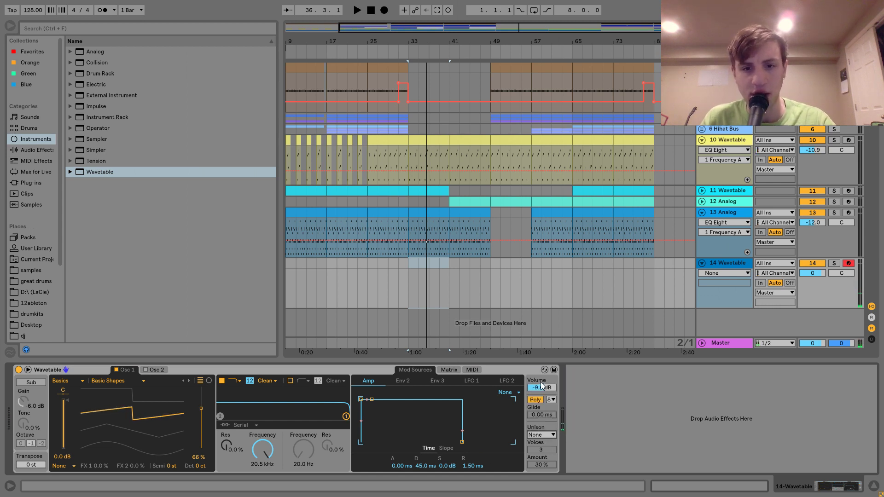
pyautogui.moveTo(543, 470); pyautogui.dragTo(543, 442)
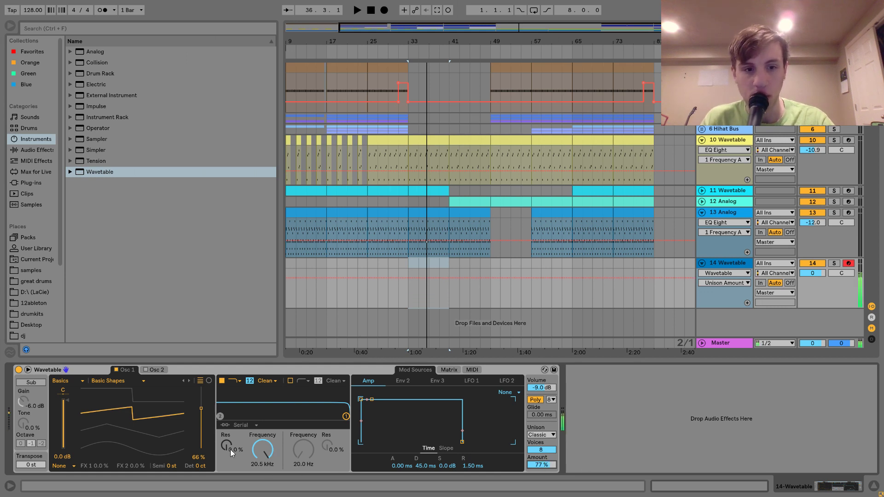
pyautogui.moveTo(262, 449); pyautogui.dragTo(248, 449)
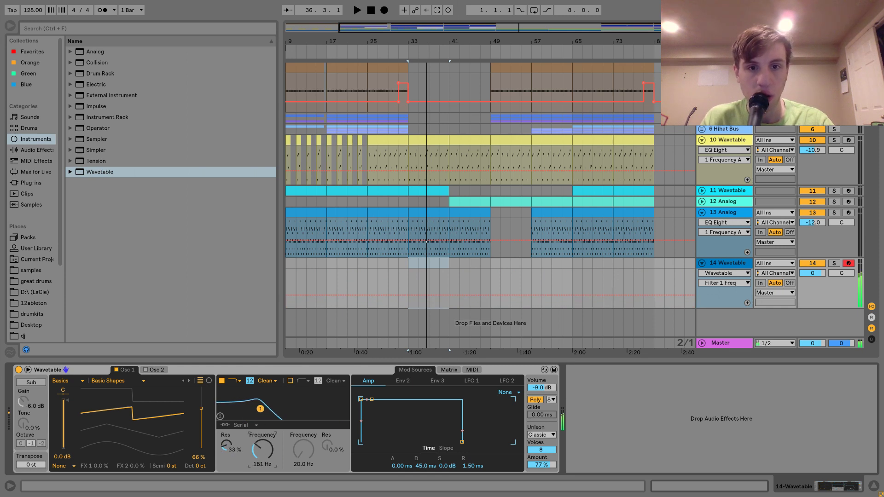
# Step: Play from bar 33 while auditioning low notes on the 14 Wavetable track, with bars 33 to 49 selected there
pyautogui.press('space')
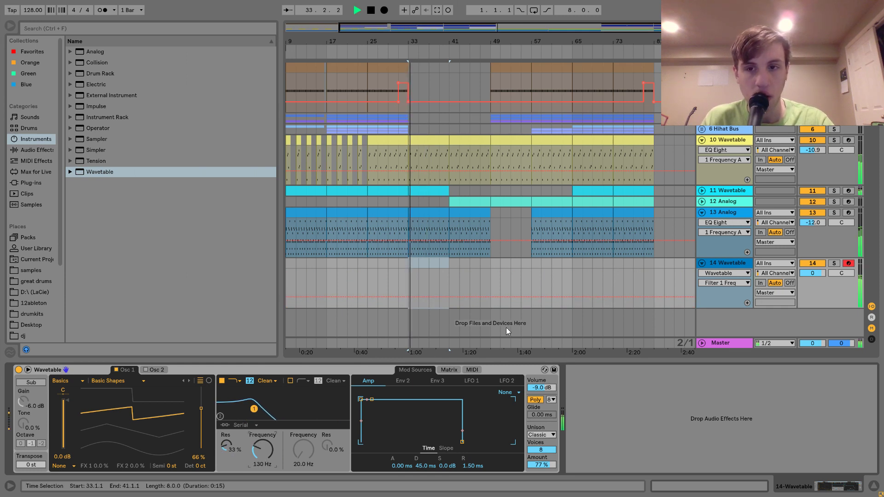
pyautogui.moveTo(405, 264); pyautogui.dragTo(487, 269)
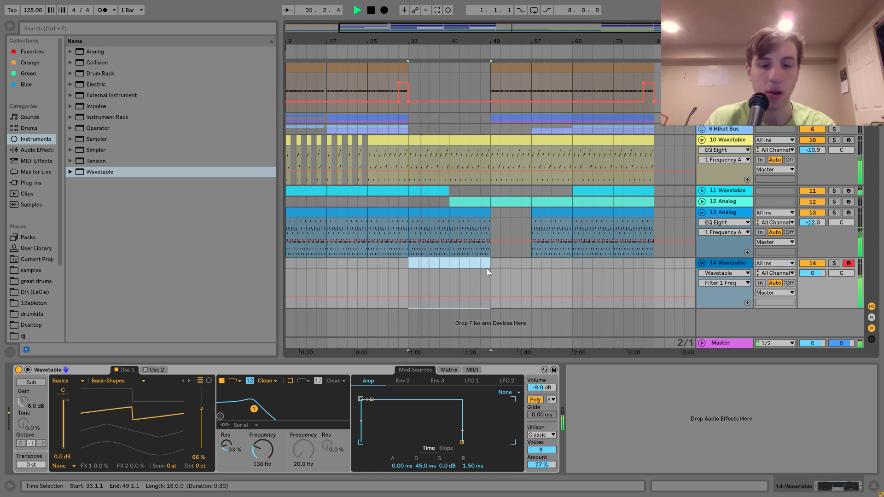
pyautogui.press('z')
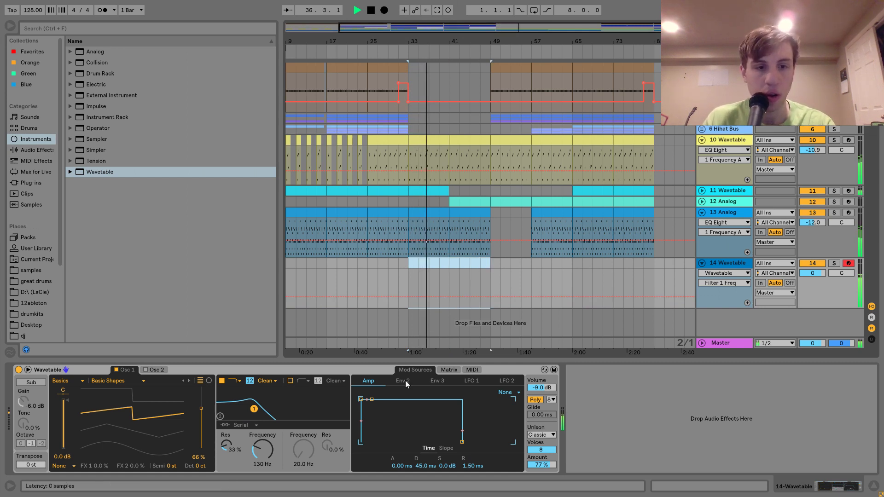
pyautogui.press('z')
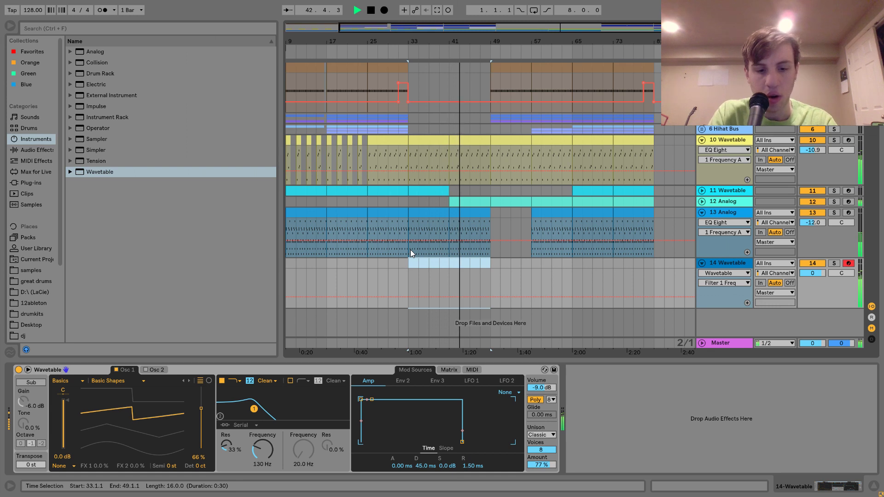
pyautogui.press('space')
pyautogui.press('space')
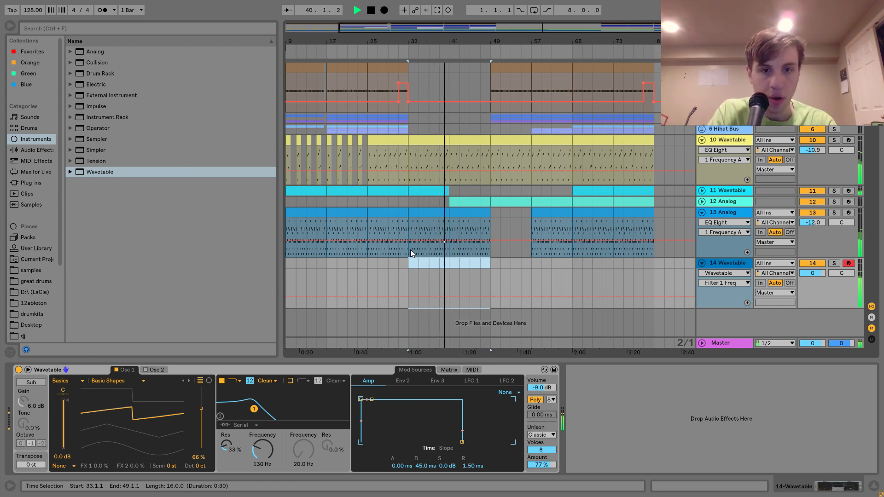
pyautogui.press('space')
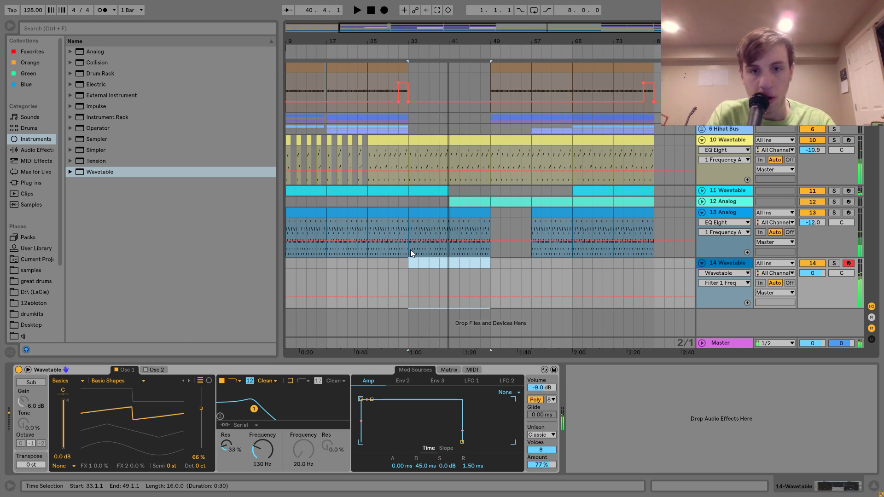
# Step: Set Wavetable's filter 1 frequency to 265 Hz and insert an empty MIDI clip from bar 33 to 41 on 14 Wavetable
pyautogui.moveTo(408, 261); pyautogui.dragTo(432, 265)
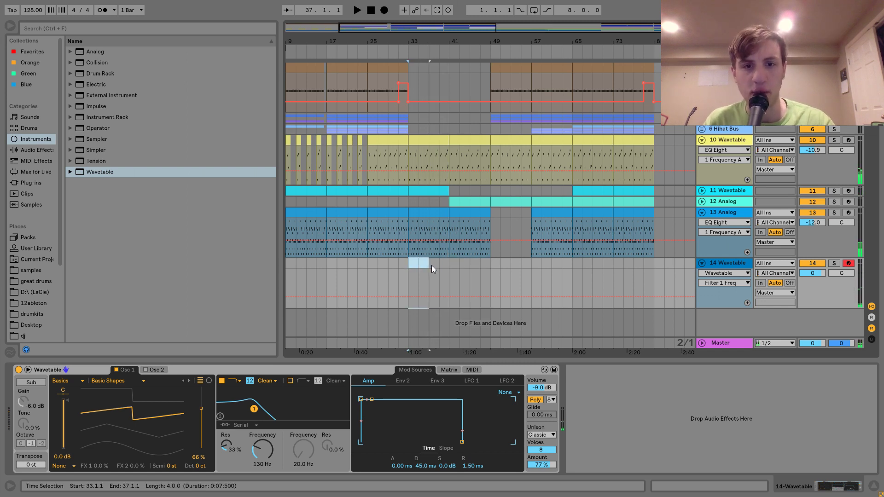
pyautogui.moveTo(265, 464); pyautogui.dragTo(266, 437)
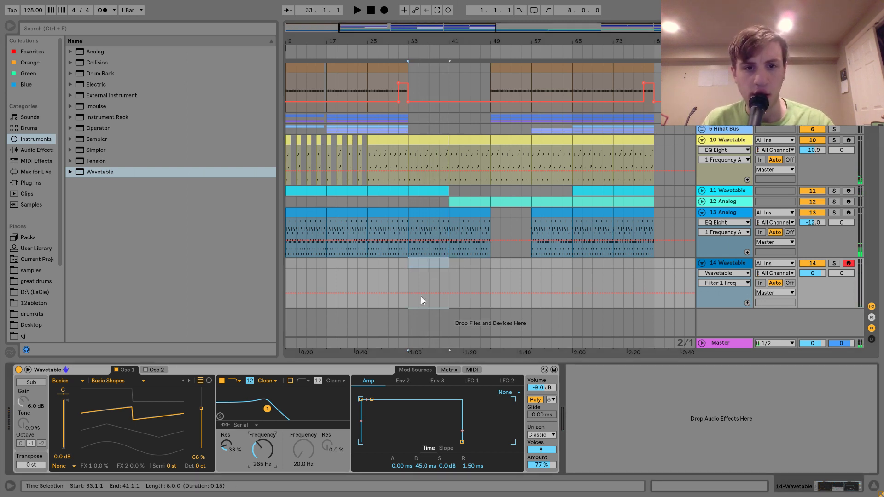
pyautogui.hotkey('ctrl', 'shift', 'm')
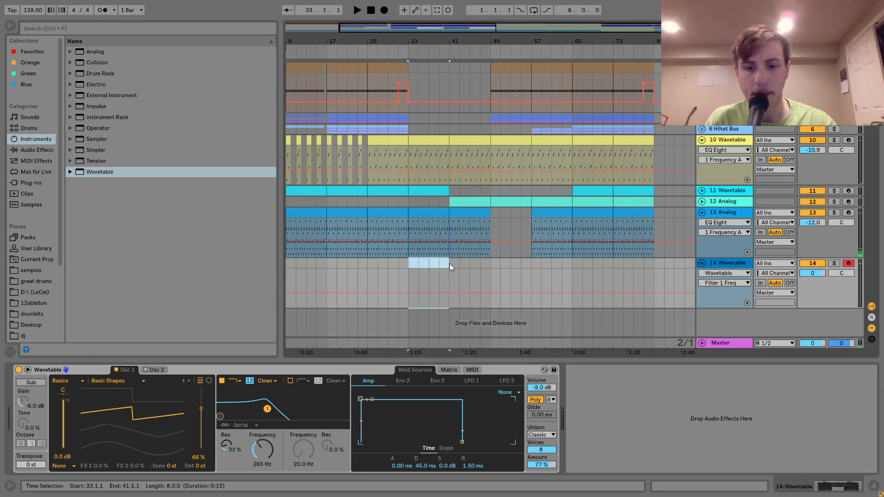
pyautogui.doubleClick(450, 263)
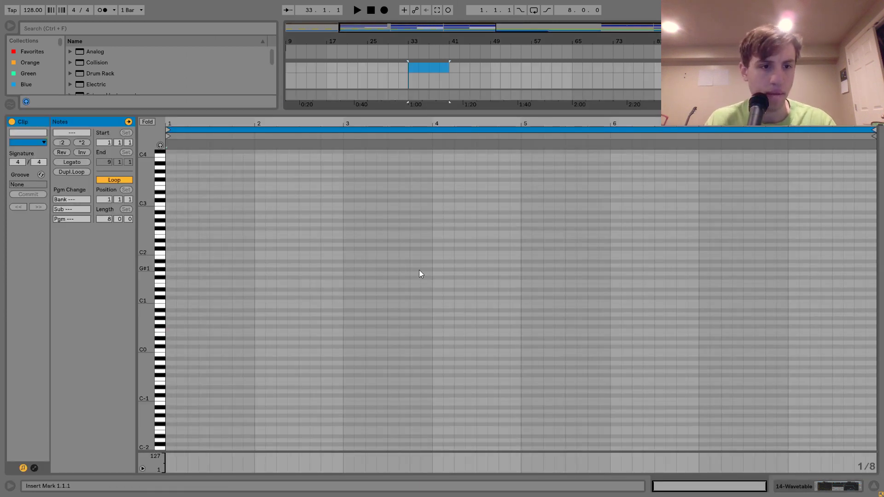
# Step: Add an F0 note at the clip's start, extend it across all 8 bars with Legato, and play it with the Wavetable device shown
pyautogui.doubleClick(168, 331)
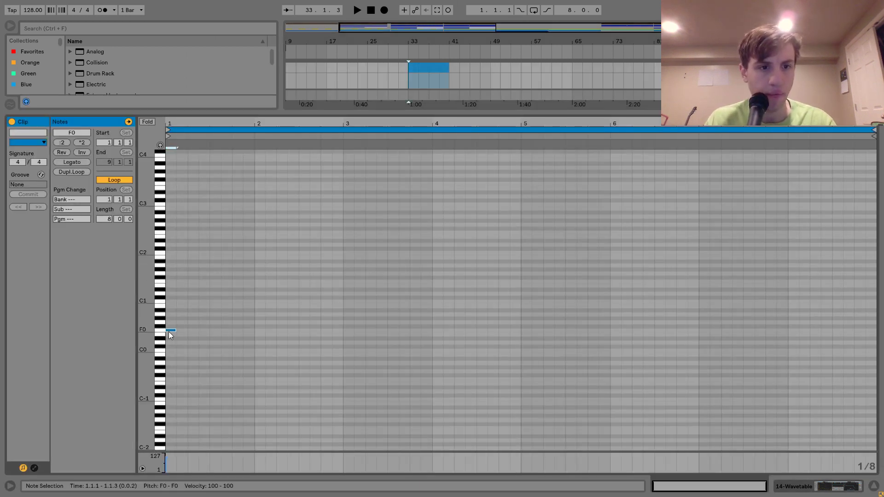
pyautogui.click(74, 163)
pyautogui.press('space')
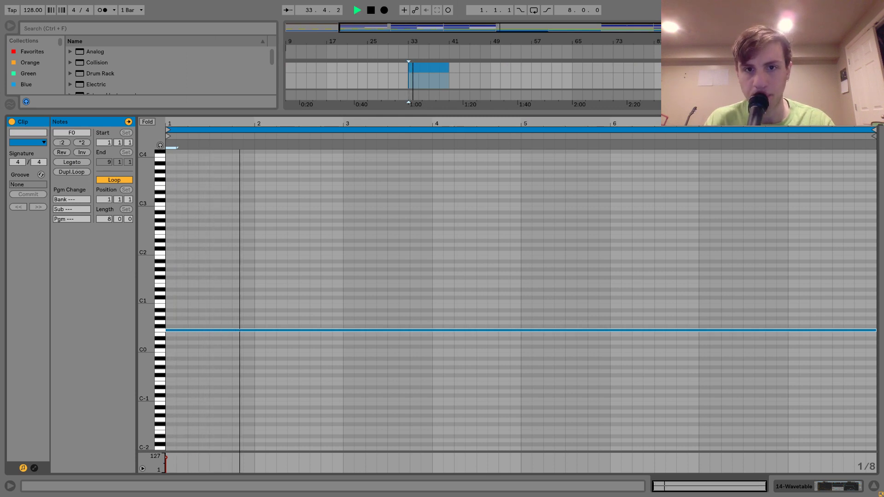
pyautogui.hotkey('shift', 'Tab')
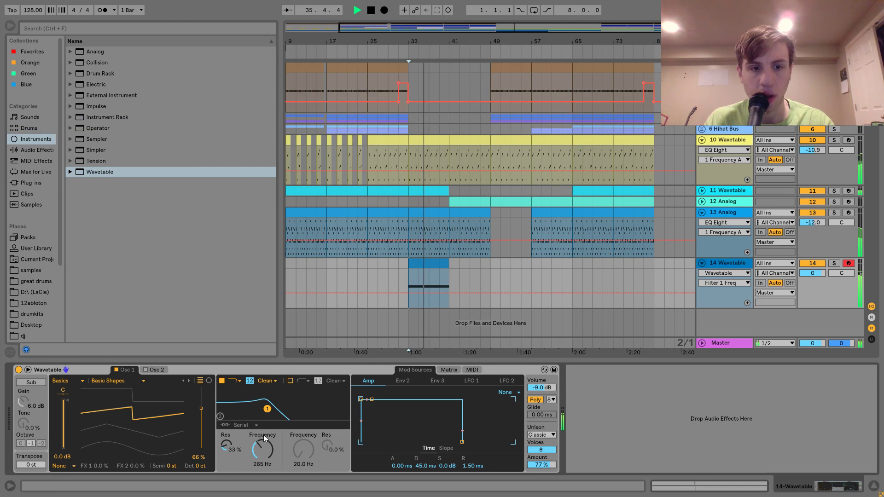
# Step: Set Wavetable's filter 1 frequency to 191 Hz and open the bar 33 clip on 14 Wavetable for note editing
pyautogui.moveTo(265, 442); pyautogui.dragTo(265, 457)
pyautogui.press('space')
pyautogui.doubleClick(435, 261)
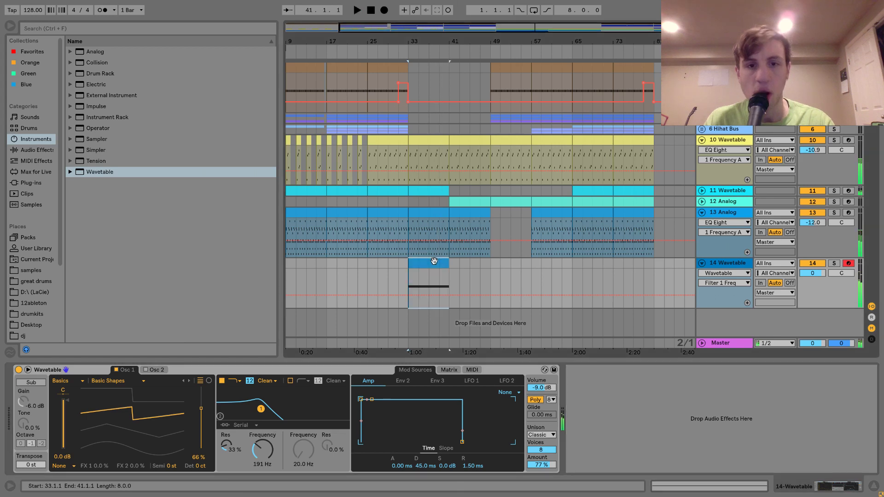
# Step: Shorten the clip's F0 note to exactly one bar, checking it with a short playback
pyautogui.hotkey('shift', 'Left')
pyautogui.hotkey('shift', 'Left')
pyautogui.hotkey('shift', 'Left')
pyautogui.hotkey('shift', 'Left')
pyautogui.hotkey('shift', 'Left')
pyautogui.hotkey('shift', 'Left')
pyautogui.hotkey('shift', 'Left')
pyautogui.hotkey('shift', 'Left')
pyautogui.hotkey('shift', 'Left')
pyautogui.hotkey('shift', 'Left')
pyautogui.hotkey('shift', 'Left')
pyautogui.hotkey('shift', 'Left')
pyautogui.hotkey('shift', 'Left')
pyautogui.hotkey('shift', 'Left')
pyautogui.hotkey('shift', 'Left')
pyautogui.hotkey('shift', 'Left')
pyautogui.hotkey('shift', 'Left')
pyautogui.hotkey('shift', 'Left')
pyautogui.hotkey('shift', 'Left')
pyautogui.hotkey('shift', 'Left')
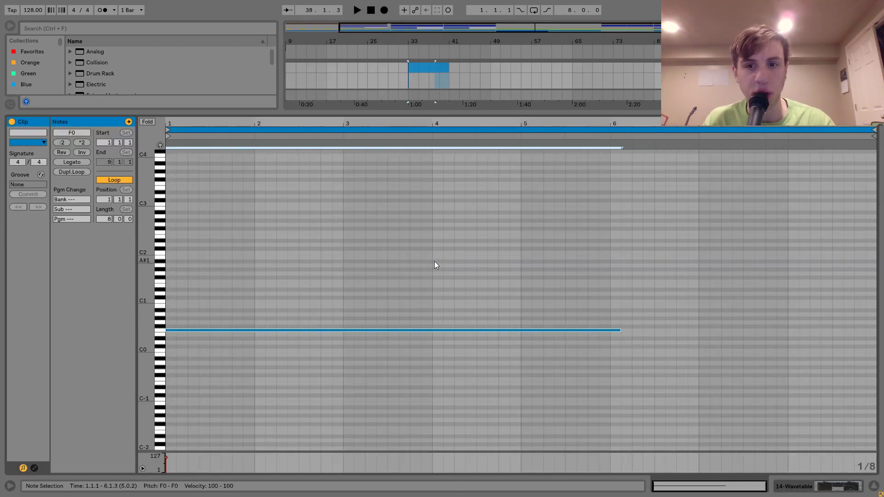
pyautogui.hotkey('shift', 'Left')
pyautogui.hotkey('shift', 'Left')
pyautogui.hotkey('shift', 'Left')
pyautogui.hotkey('shift', 'Left')
pyautogui.hotkey('shift', 'Left')
pyautogui.hotkey('shift', 'Left')
pyautogui.hotkey('shift', 'Left')
pyautogui.hotkey('shift', 'Left')
pyautogui.hotkey('shift', 'Left')
pyautogui.hotkey('shift', 'Left')
pyautogui.press('space')
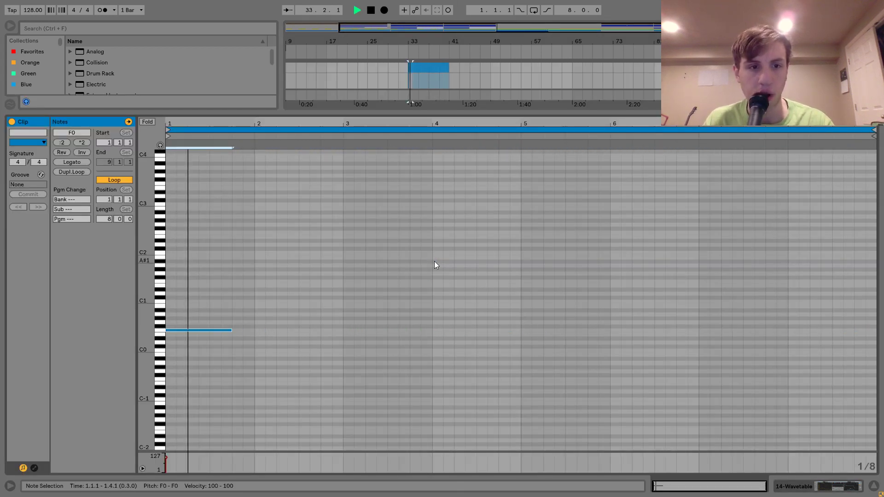
pyautogui.hotkey('shift', 'Right')
pyautogui.press('space')
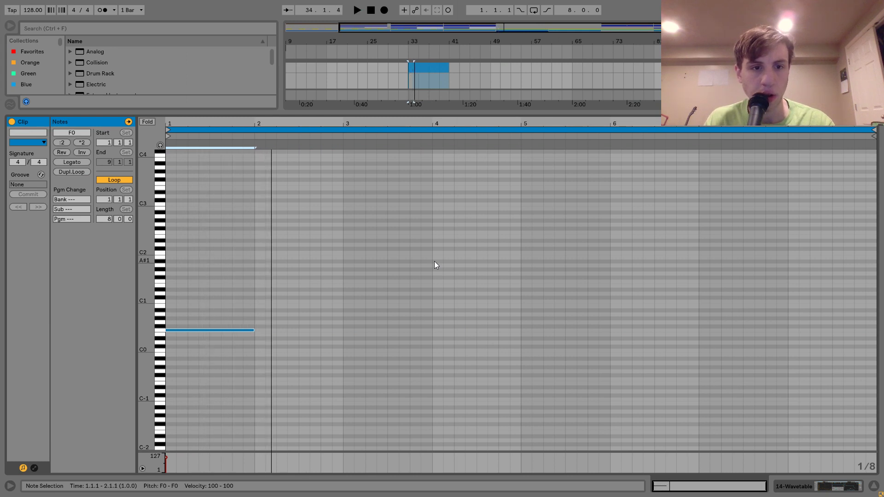
# Step: Duplicate the F0 note into bar 2, raise the copy to C1 and shorten it to one and a half beats
pyautogui.hotkey('ctrl', 'd')
pyautogui.press('Up')
pyautogui.press('Up')
pyautogui.press('Up')
pyautogui.press('Up')
pyautogui.press('Up')
pyautogui.press('Up')
pyautogui.press('Up')
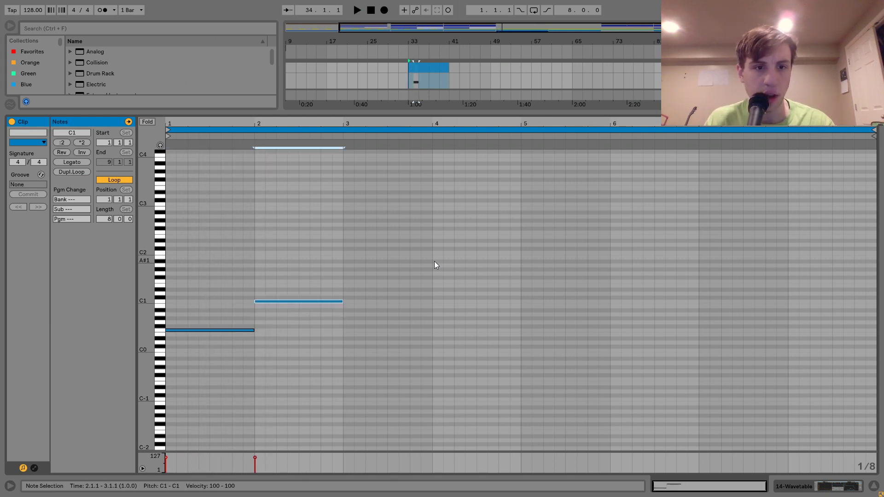
pyautogui.hotkey('shift', 'Left')
pyautogui.hotkey('shift', 'Left')
pyautogui.hotkey('shift', 'Left')
pyautogui.hotkey('shift', 'Left')
pyautogui.hotkey('shift', 'Left')
# Step: Duplicate the short C1 note, raise the copy to C#1 and extend it to the end of bar 2 during playback
pyautogui.hotkey('ctrl', 'd')
pyautogui.press('Up')
pyautogui.press('space')
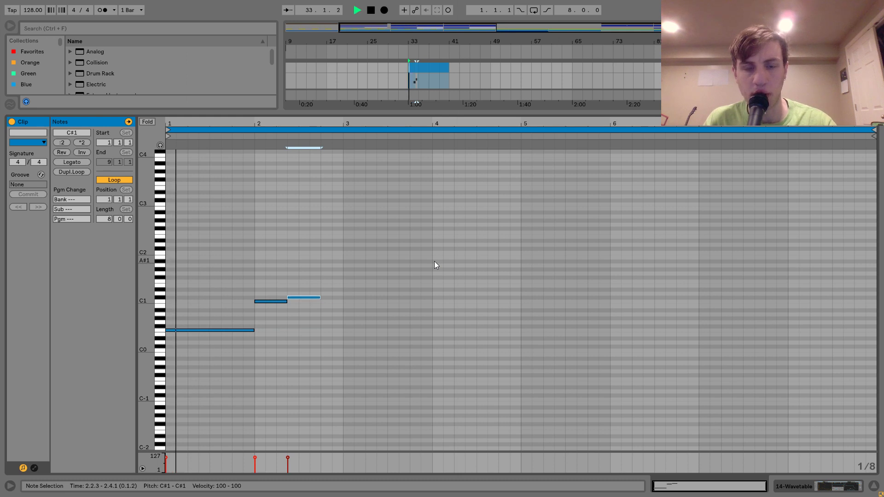
pyautogui.hotkey('shift', 'Right')
pyautogui.hotkey('shift', 'Right')
# Step: Duplicate the two-bar phrase into bars 3 and 4 and lower the bar 3 note to C#0
pyautogui.hotkey('ctrl', 'a')
pyautogui.hotkey('ctrl', 'd')
pyautogui.click(399, 331)
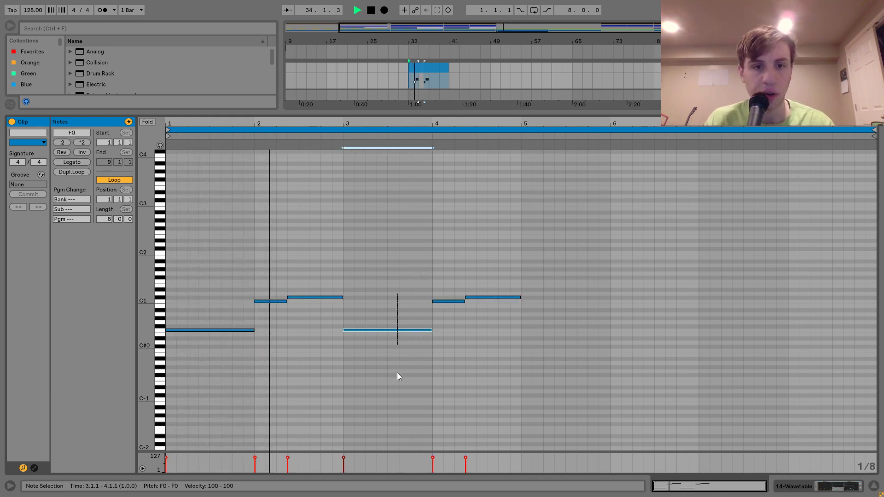
pyautogui.press('Down')
pyautogui.press('Down')
pyautogui.press('Down')
pyautogui.press('Down')
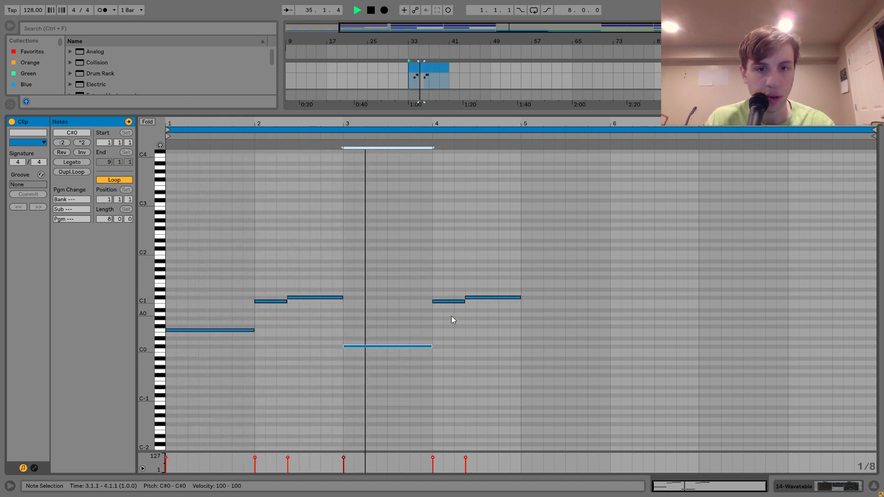
# Step: Lower the two bar 4 notes to A#0 and C1
pyautogui.click(449, 302)
pyautogui.press('Down')
pyautogui.press('Down')
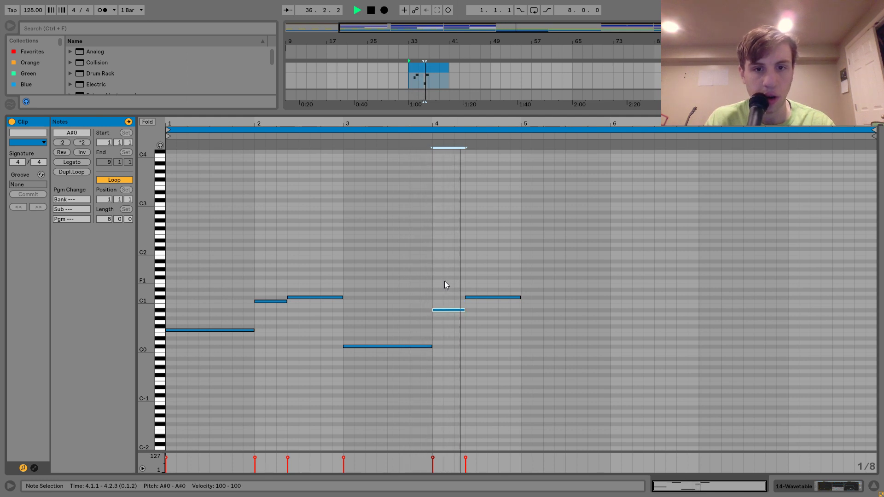
pyautogui.click(493, 298)
pyautogui.press('Down')
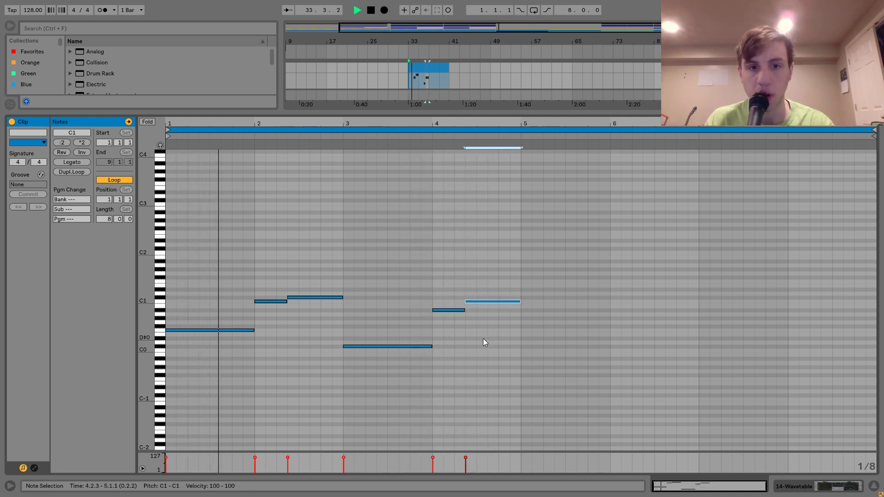
# Step: Raise the four-bar phrase an octave, duplicate it into bars 5 to 8, and lower all the notes back an octave
pyautogui.hotkey('ctrl', 'a')
pyautogui.hotkey('shift', 'Up')
pyautogui.hotkey('ctrl', 'd')
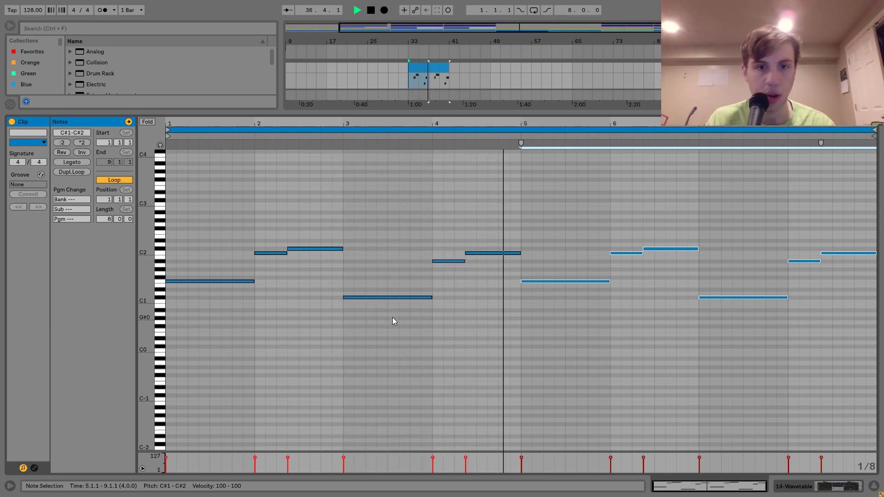
pyautogui.hotkey('ctrl', 'a')
pyautogui.hotkey('shift', 'Down')
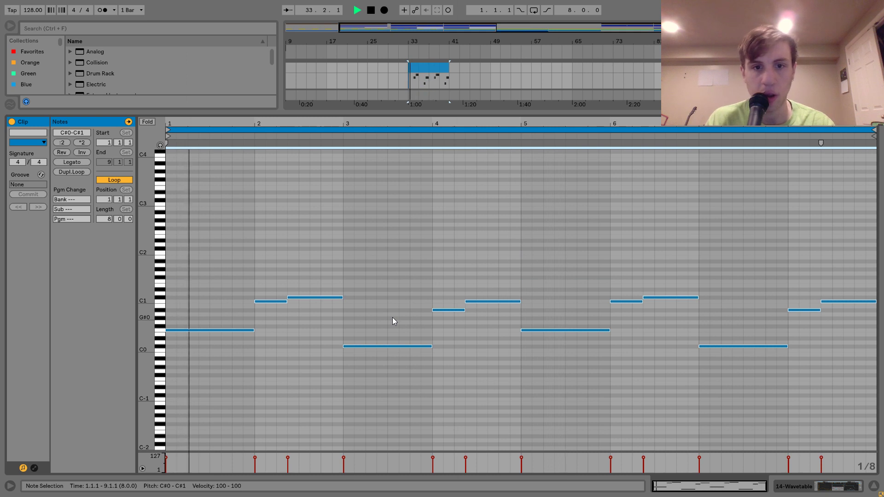
# Step: Return to the Wavetable device view and duplicate the 14 Wavetable clip to bars 41 to 49
pyautogui.doubleClick(728, 68)
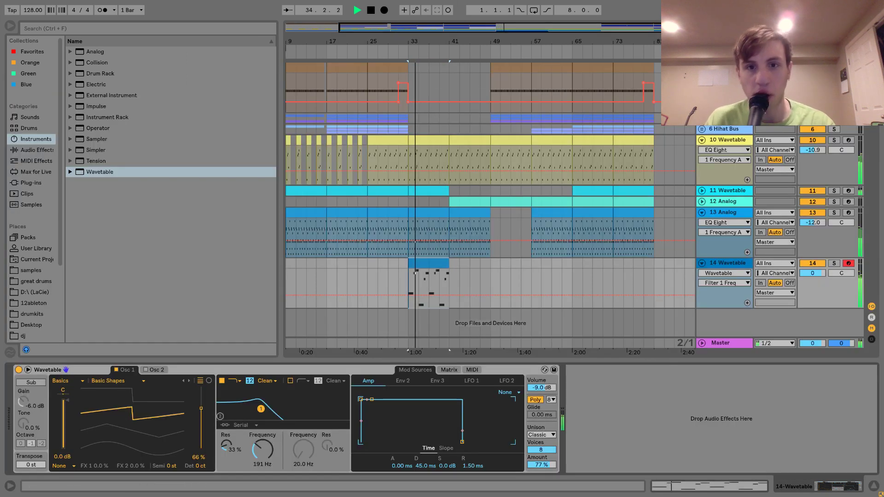
pyautogui.click(435, 266)
pyautogui.hotkey('ctrl', 'd')
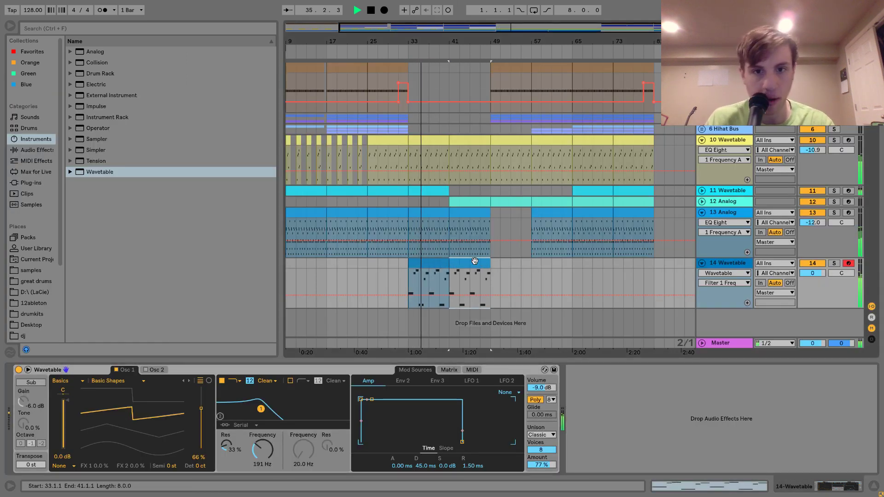
# Step: Automate Wavetable's filter 1 frequency to rise from bar 33 to about 1.83 kHz at bar 41 and fall back by bar 49
pyautogui.moveTo(408, 295); pyautogui.dragTo(449, 282)
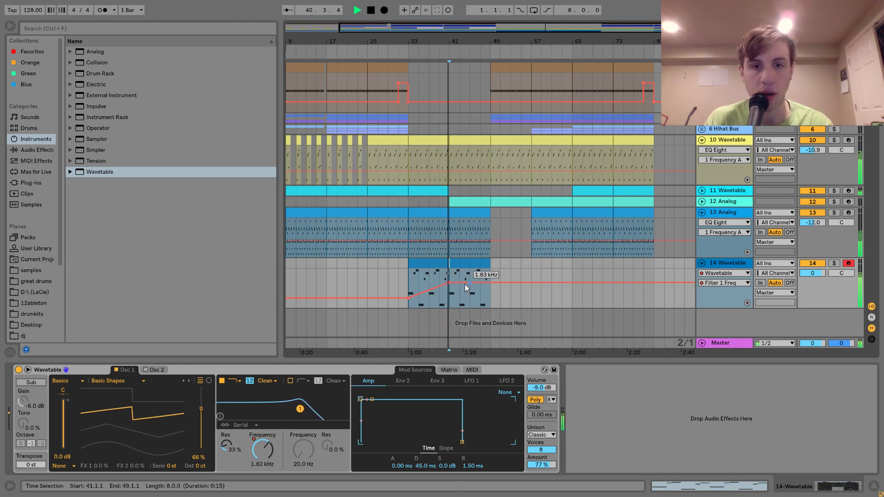
pyautogui.moveTo(465, 283); pyautogui.dragTo(464, 298)
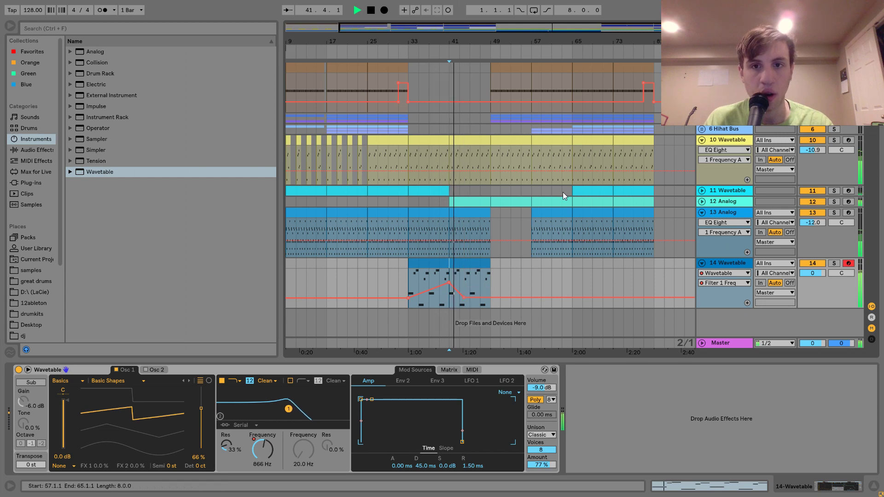
pyautogui.click(613, 129)
pyautogui.click(470, 298)
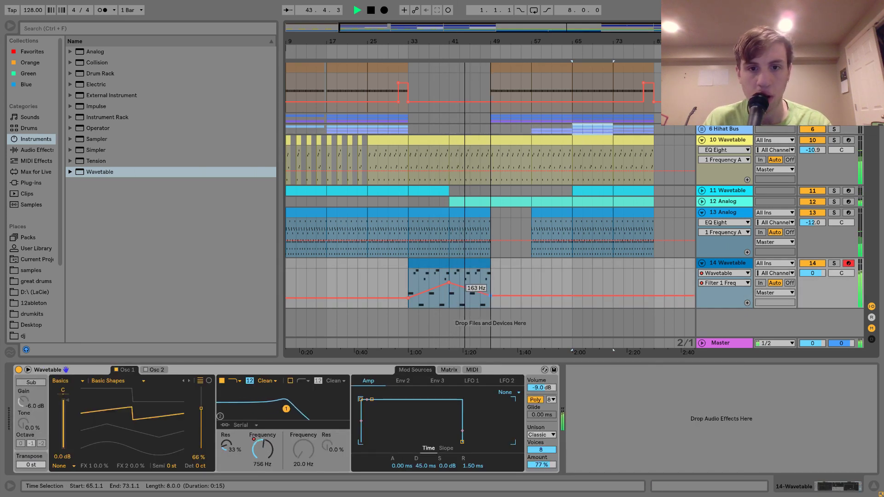
pyautogui.moveTo(491, 297); pyautogui.dragTo(490, 300)
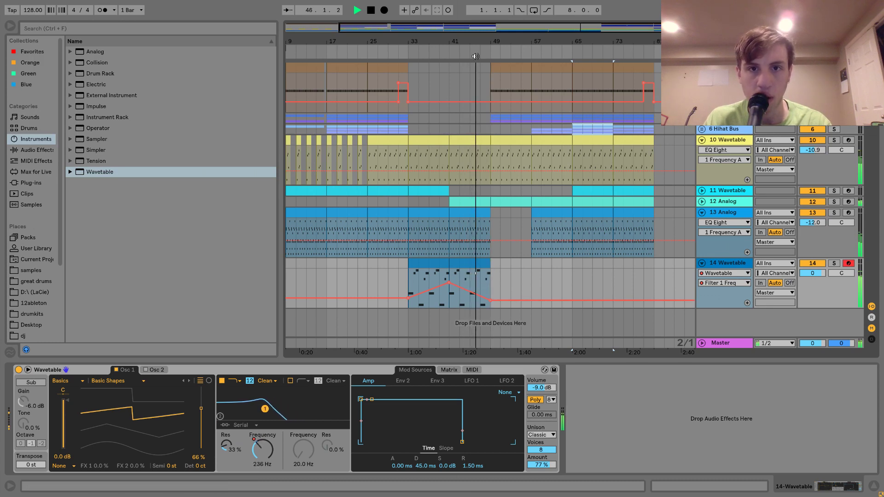
# Step: Shorten the second 14 Wavetable clip to end at bar 48 and lower the filter automation's endpoint at bar 49
pyautogui.moveTo(477, 42); pyautogui.dragTo(522, 107)
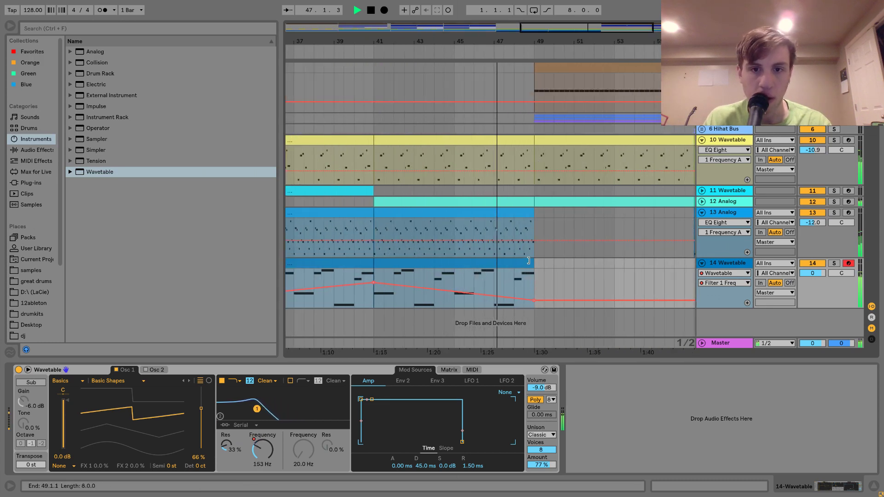
pyautogui.moveTo(531, 263); pyautogui.dragTo(515, 261)
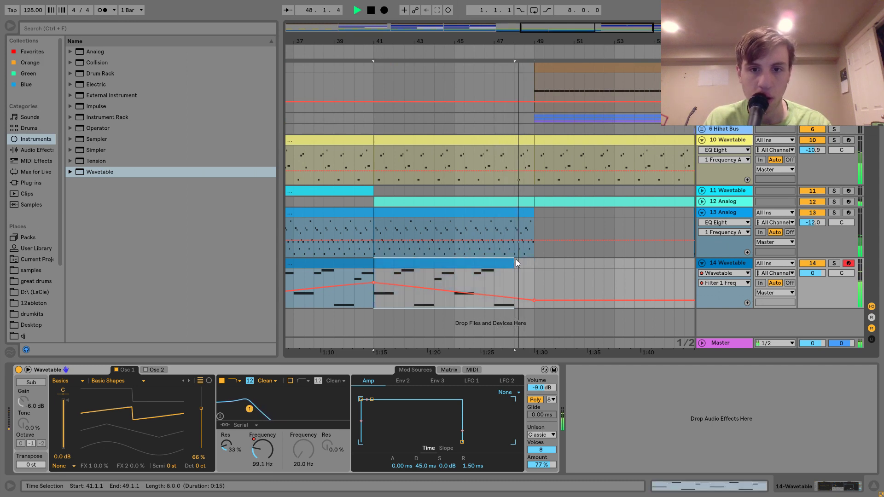
pyautogui.moveTo(501, 39); pyautogui.dragTo(498, 4)
pyautogui.press('space')
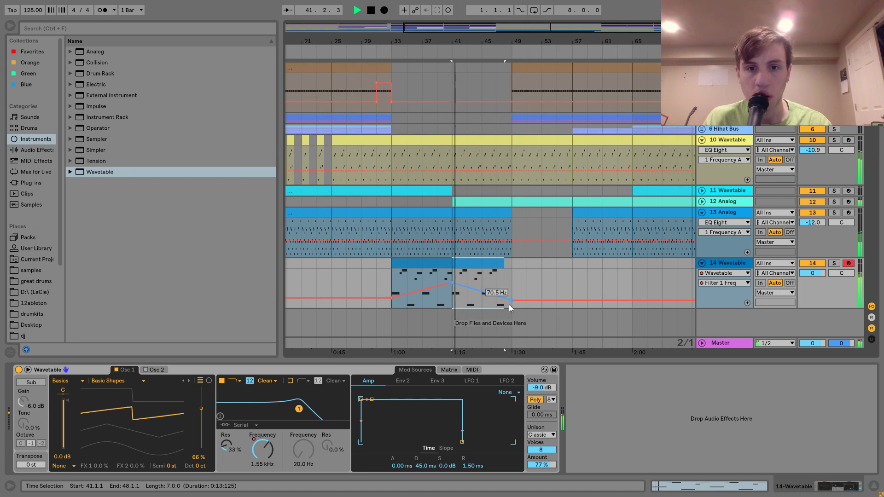
pyautogui.moveTo(509, 305); pyautogui.dragTo(510, 305)
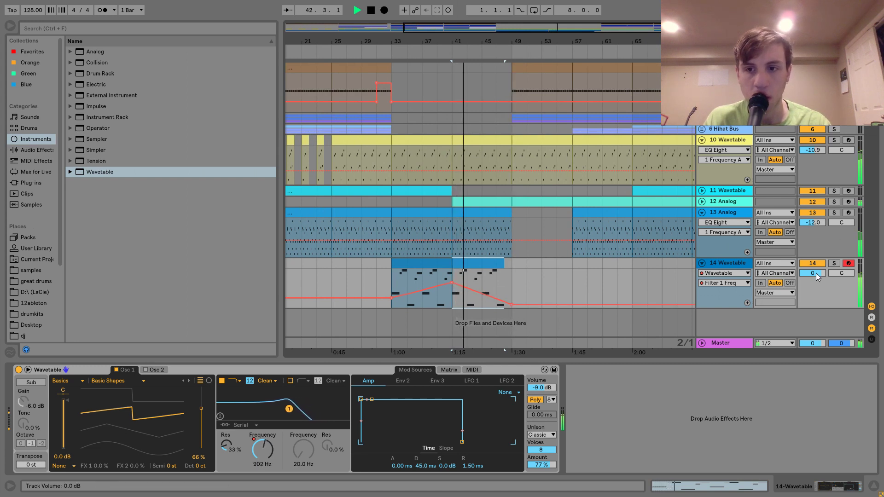
# Step: Add a Saturator with 9.71 dB drive to 14 Wavetable and bring the track volume down to -9.5 dB
pyautogui.moveTo(816, 273)
pyautogui.mouseDown()
pyautogui.moveTo(817, 282)
pyautogui.moveTo(816, 270)
pyautogui.mouseUp()
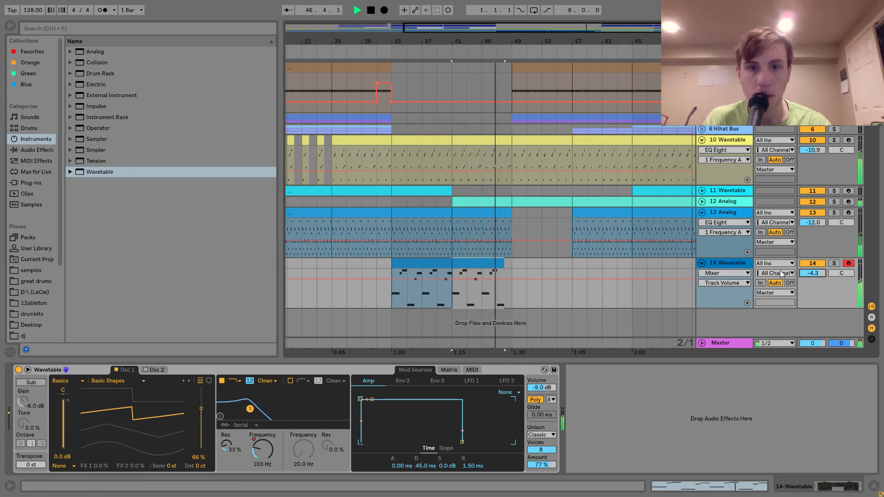
pyautogui.click(36, 150)
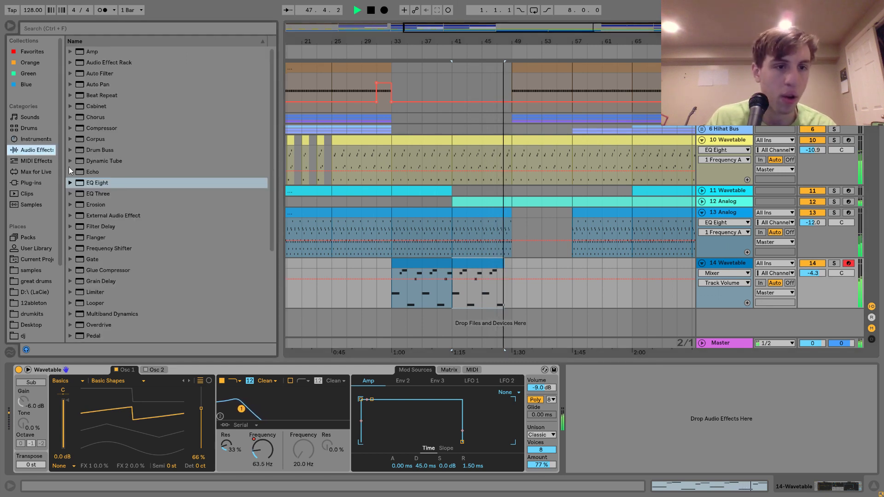
pyautogui.scroll(-3, 108, 195)
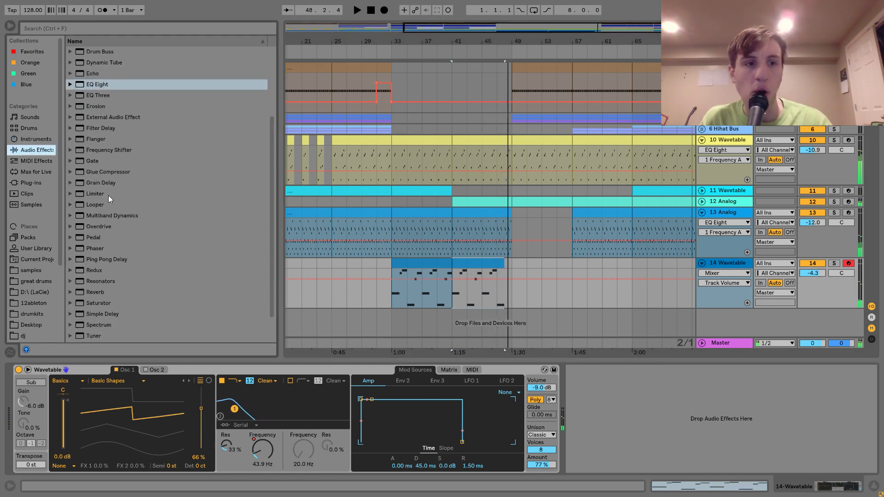
pyautogui.doubleClick(101, 303)
pyautogui.moveTo(580, 396); pyautogui.dragTo(579, 377)
pyautogui.press('space')
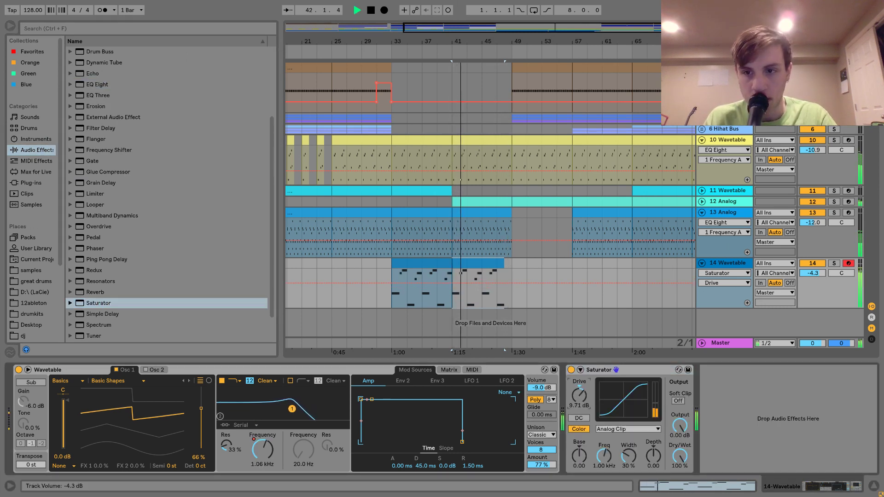
pyautogui.moveTo(813, 273); pyautogui.dragTo(813, 284)
# Step: Insert Chorus before the Saturator with 2.75 ms modulation amount, 0.58 Hz rate and 30% Dry/Wet, and play the result from bar 31
pyautogui.scroll(3, 166, 226)
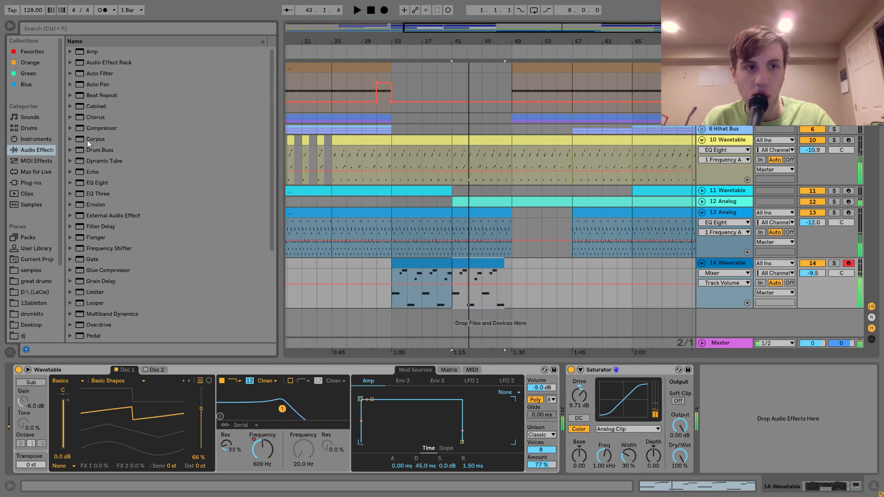
pyautogui.moveTo(95, 117); pyautogui.dragTo(470, 392)
pyautogui.moveTo(537, 429); pyautogui.dragTo(602, 433)
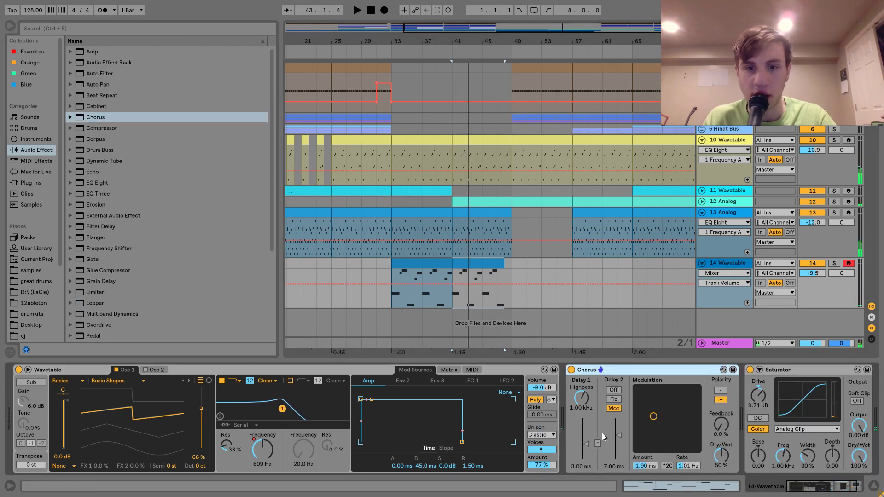
pyautogui.press('space')
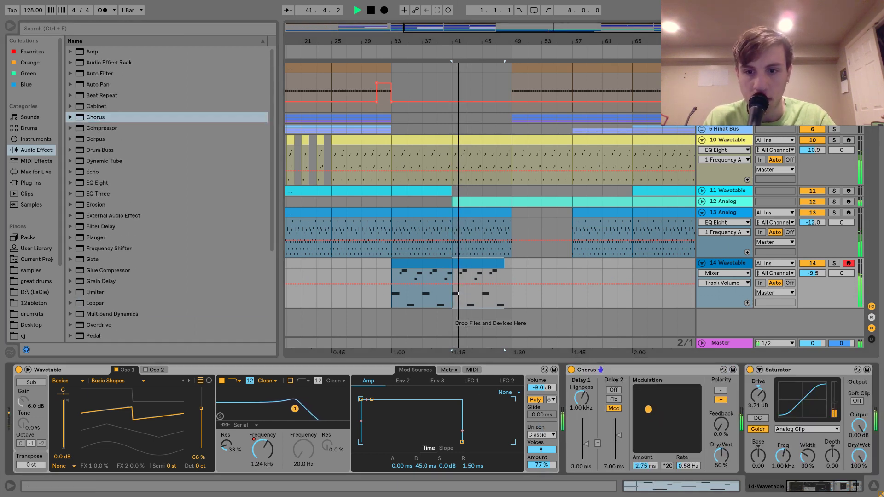
pyautogui.moveTo(722, 456); pyautogui.dragTo(721, 472)
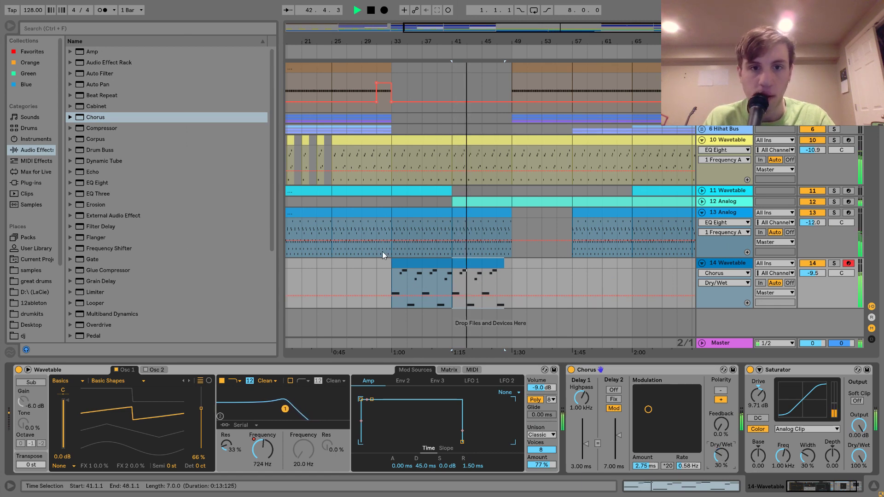
pyautogui.click(380, 202)
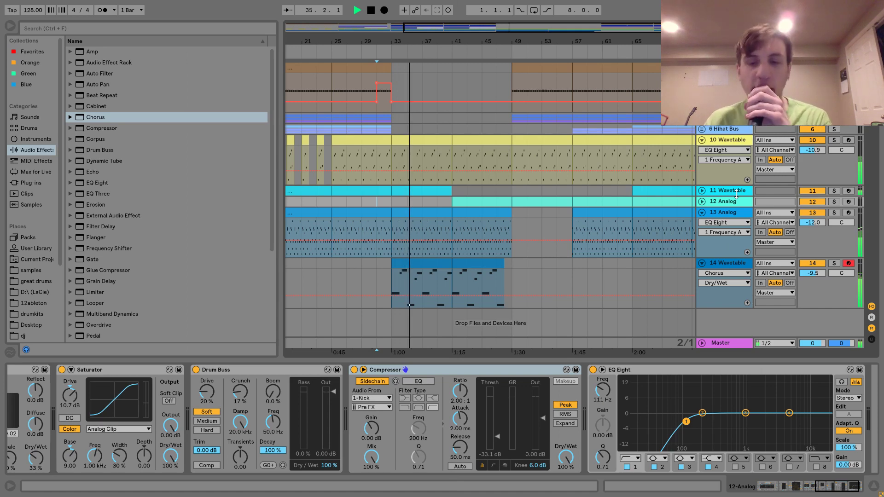
pyautogui.click(728, 267)
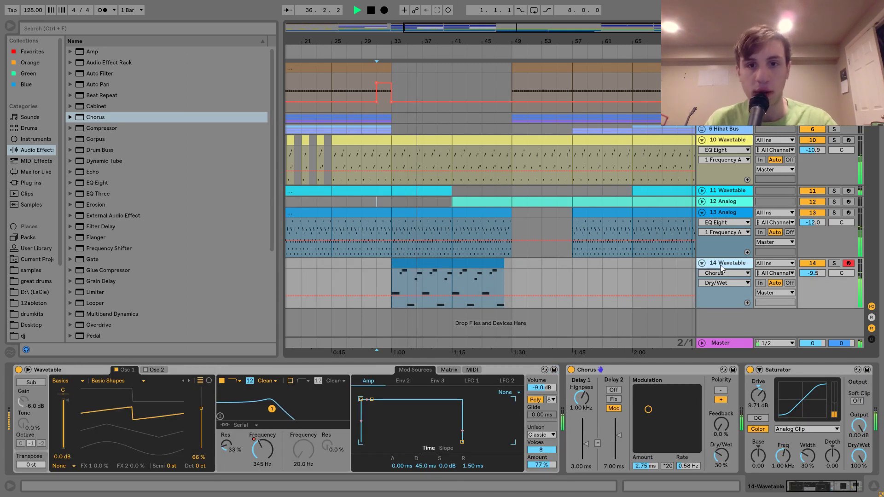
# Step: Fold the 14 Wavetable and 13 Analog tracks, insert a new MIDI track below them, and reselect 14 Wavetable
pyautogui.click(702, 263)
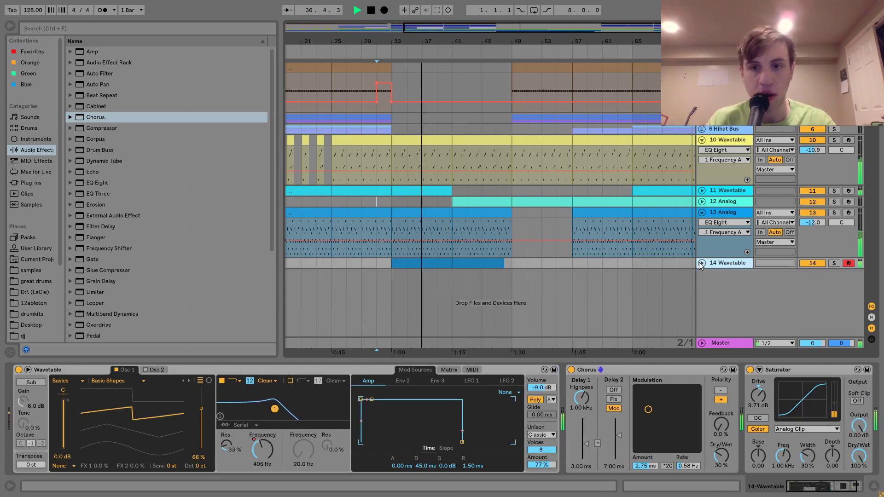
pyautogui.click(702, 213)
pyautogui.hotkey('ctrl', 'shift', 't')
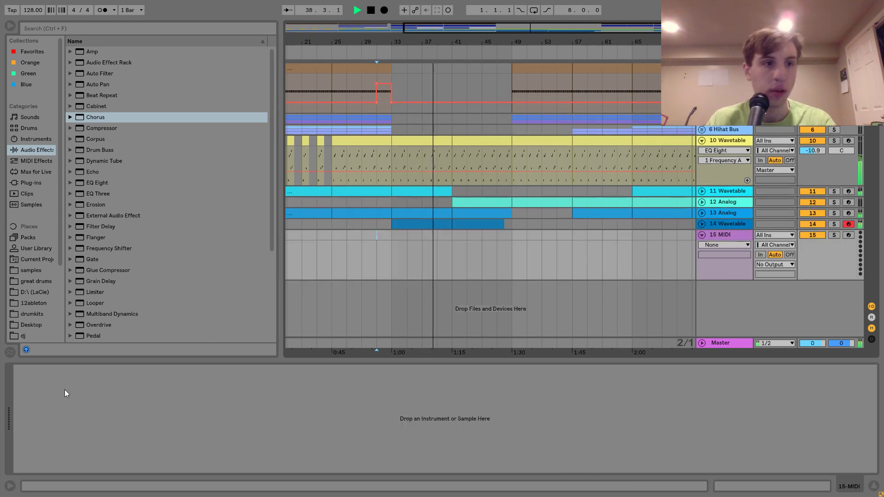
pyautogui.click(729, 225)
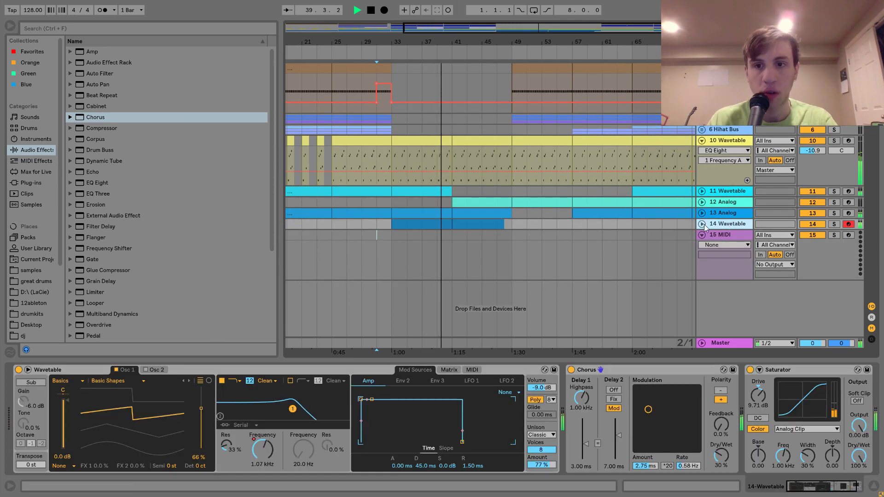
pyautogui.click(702, 224)
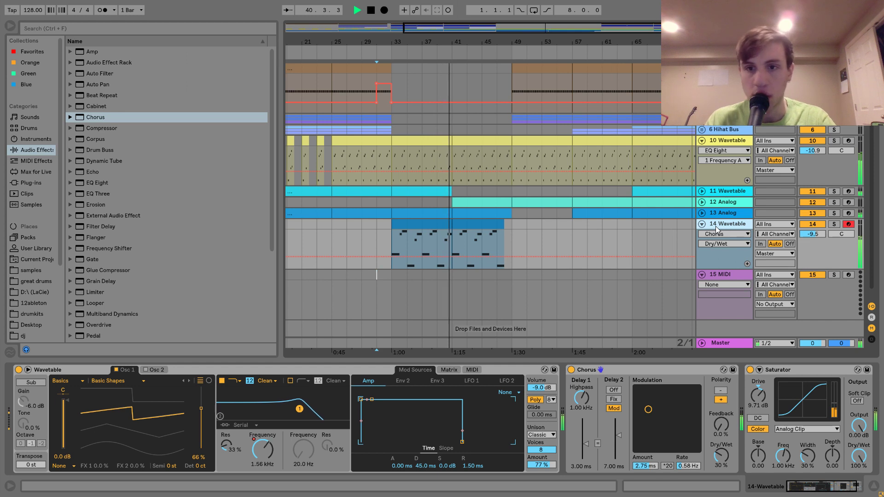
pyautogui.click(702, 223)
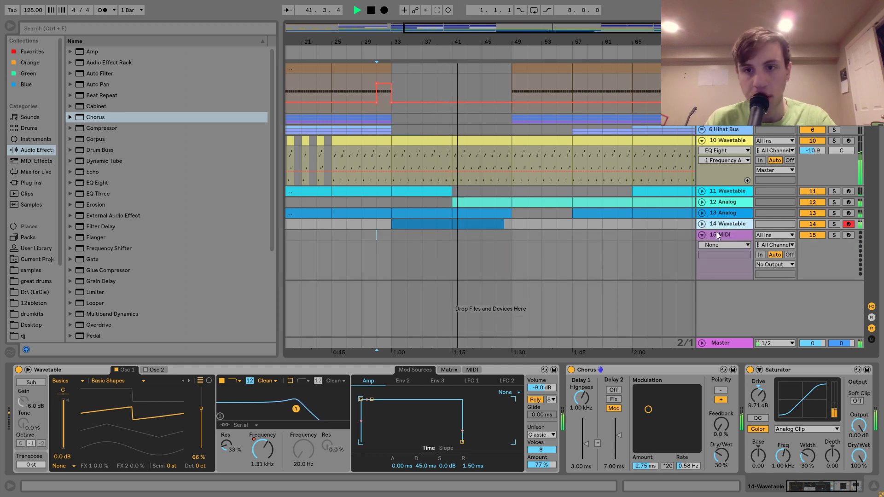
pyautogui.click(627, 245)
pyautogui.click(450, 238)
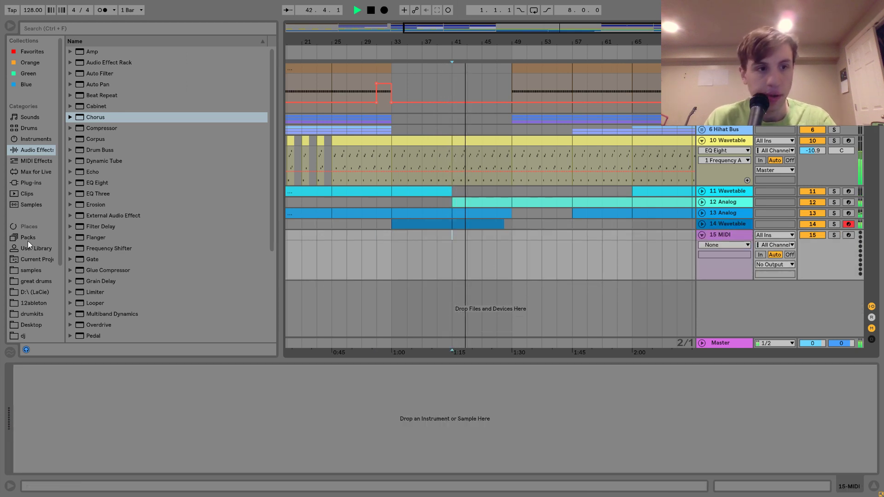
pyautogui.scroll(-3, 41, 289)
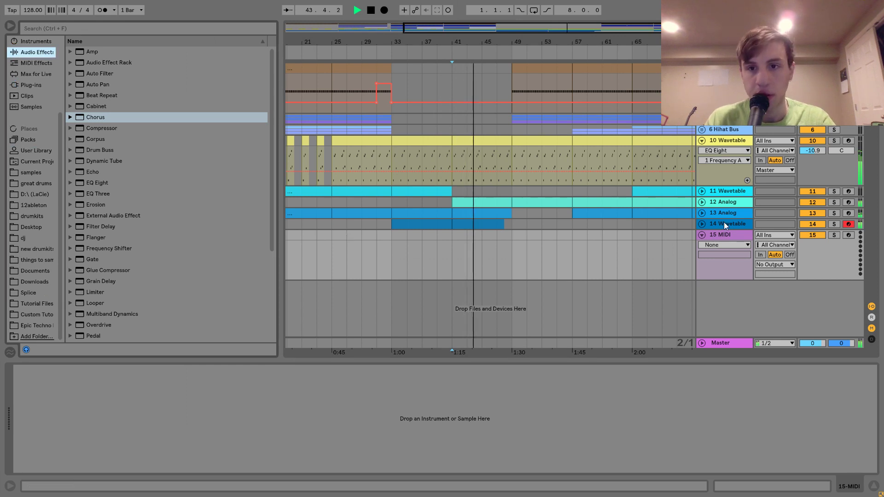
# Step: Raise the 12 Analog track volume to -10.4 dB, fold the Analog tracks again and select 15 MIDI
pyautogui.click(702, 213)
pyautogui.click(703, 202)
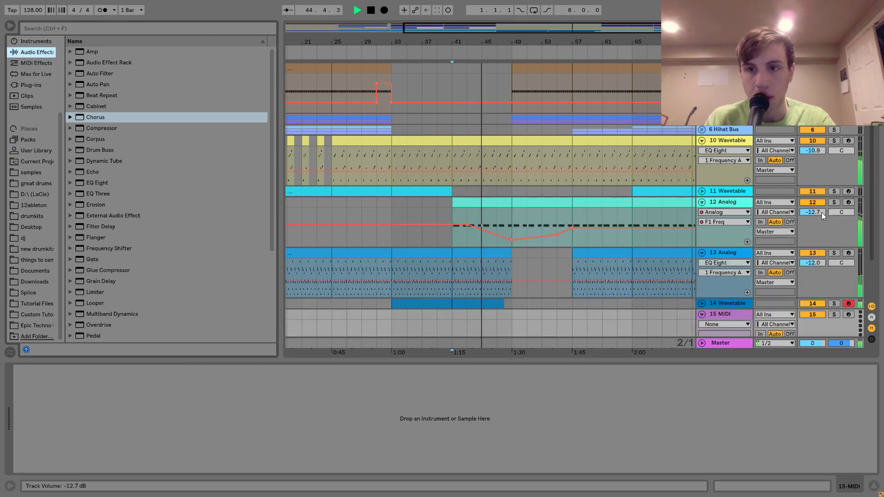
pyautogui.moveTo(813, 213); pyautogui.dragTo(813, 207)
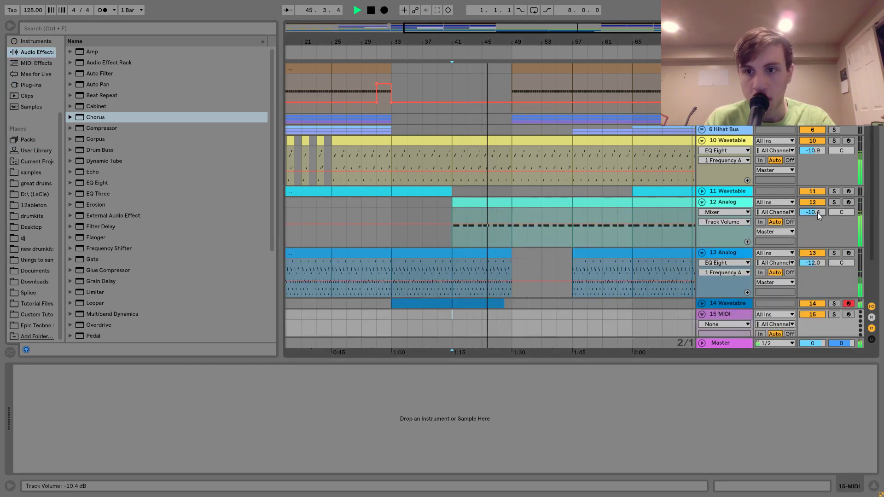
pyautogui.click(737, 203)
pyautogui.click(703, 203)
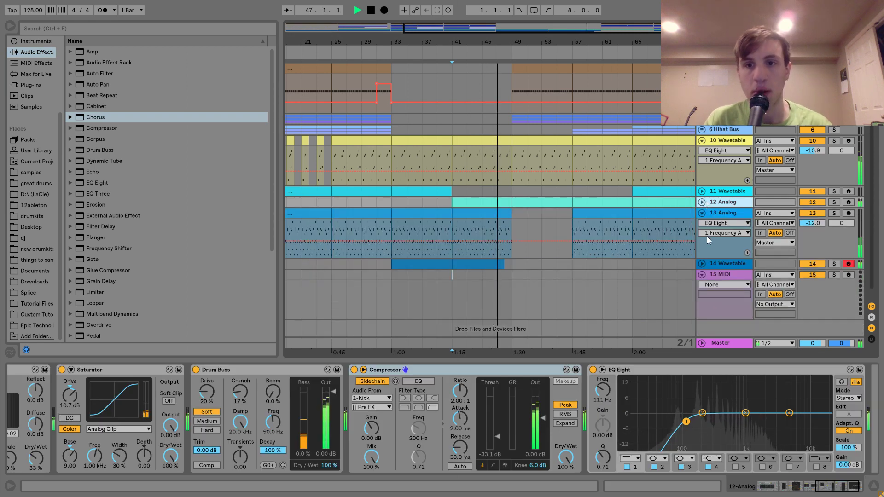
pyautogui.click(702, 213)
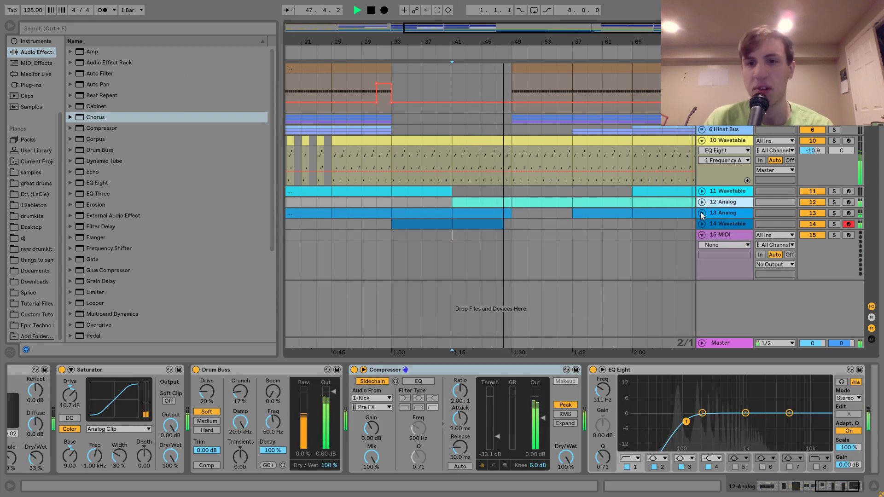
pyautogui.click(719, 236)
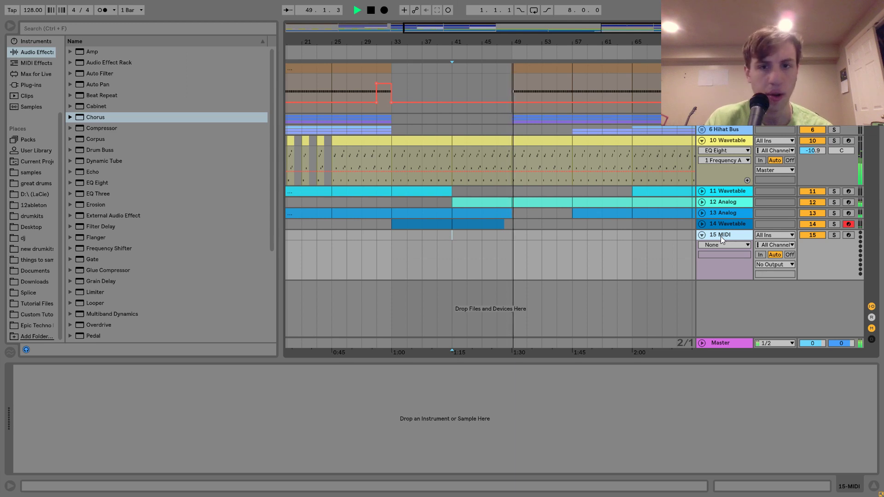
# Step: Stop playback and cut the 12 Analog clip's section between bars 48 and 49 to leave a one-bar gap
pyautogui.click(702, 202)
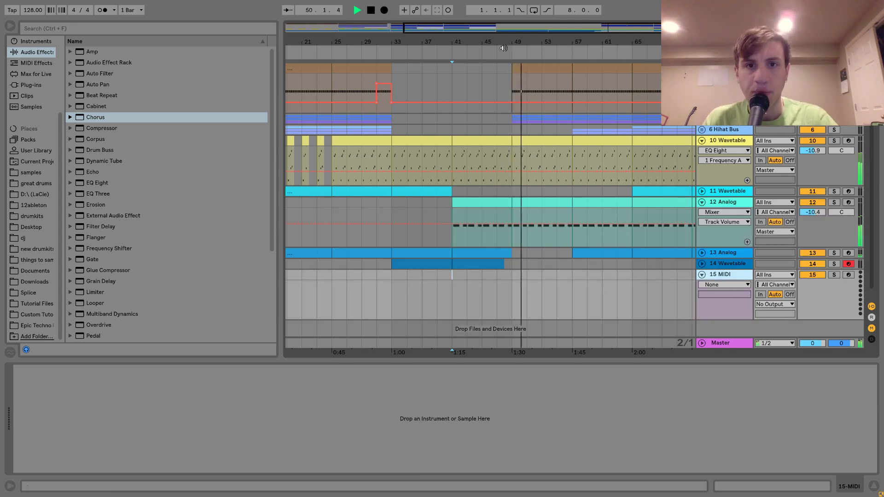
pyautogui.moveTo(503, 48); pyautogui.dragTo(546, 154)
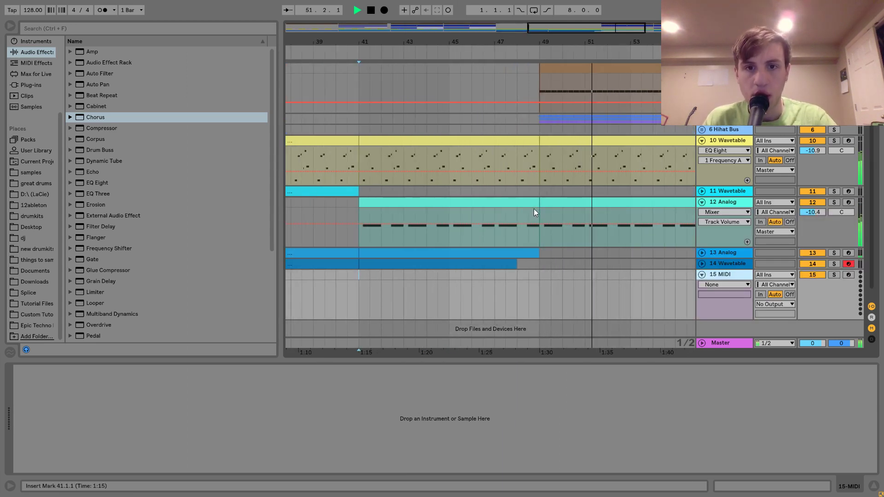
pyautogui.press('space')
pyautogui.moveTo(538, 203); pyautogui.dragTo(516, 202)
pyautogui.moveTo(456, 47); pyautogui.dragTo(494, 39)
# Step: Load Snare.wav from the Epic Techno sample folder onto the 15 MIDI track
pyautogui.click(722, 276)
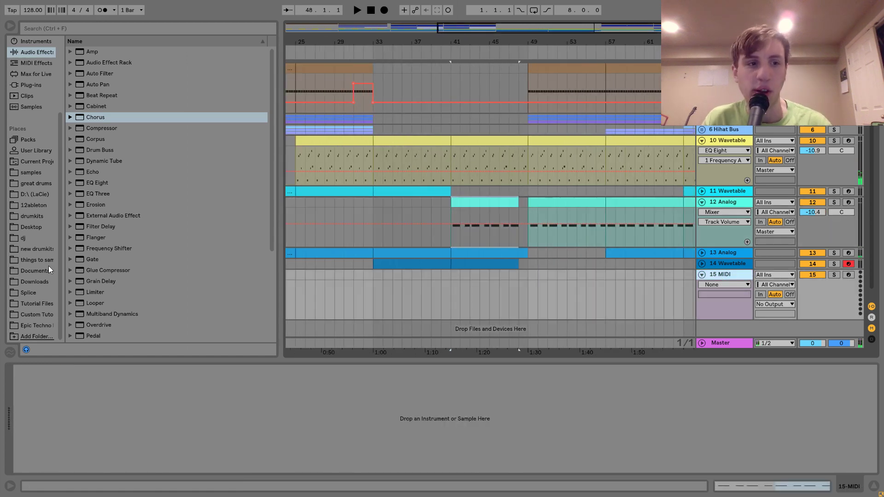
pyautogui.click(38, 326)
pyautogui.click(96, 139)
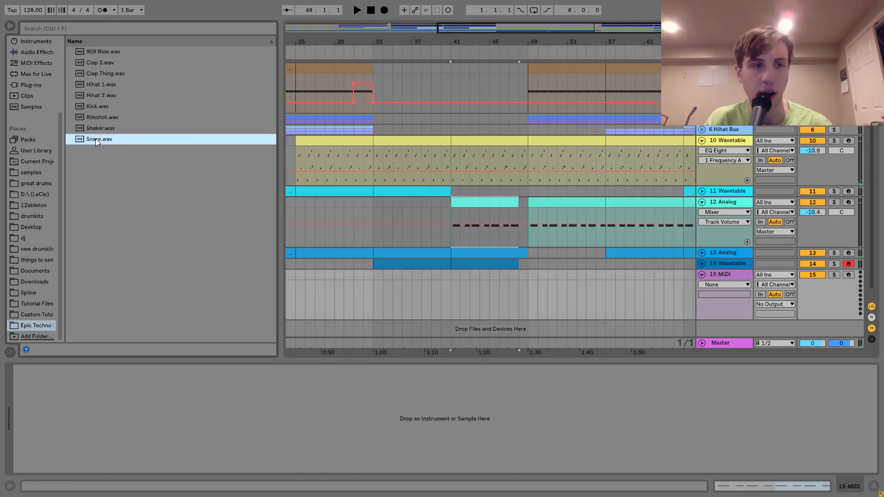
pyautogui.doubleClick(96, 139)
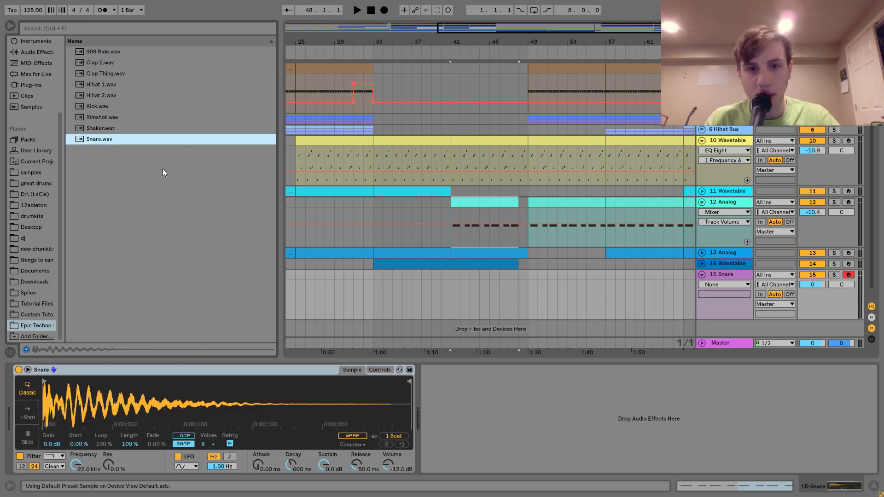
# Step: Create a MIDI clip from bar 41 to bar 48 on 15 Snare and place a C3 note at its start
pyautogui.moveTo(456, 278); pyautogui.dragTo(532, 279)
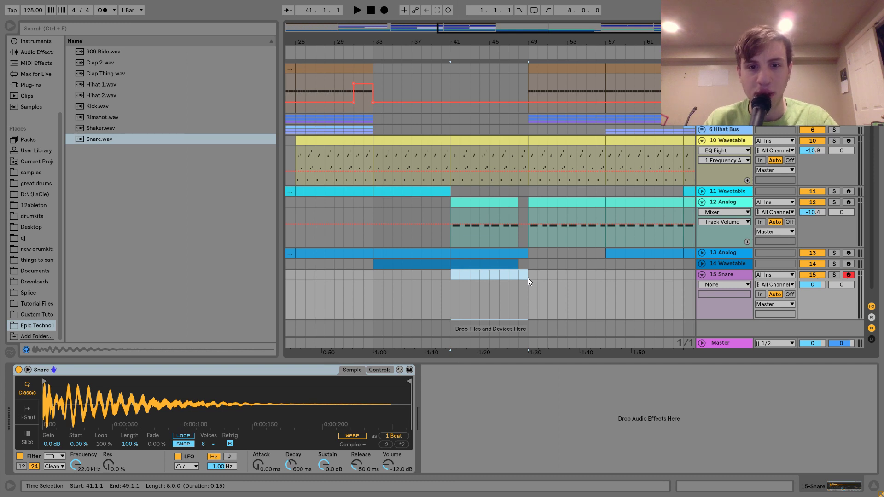
pyautogui.hotkey('ctrl', 'shift', 'm')
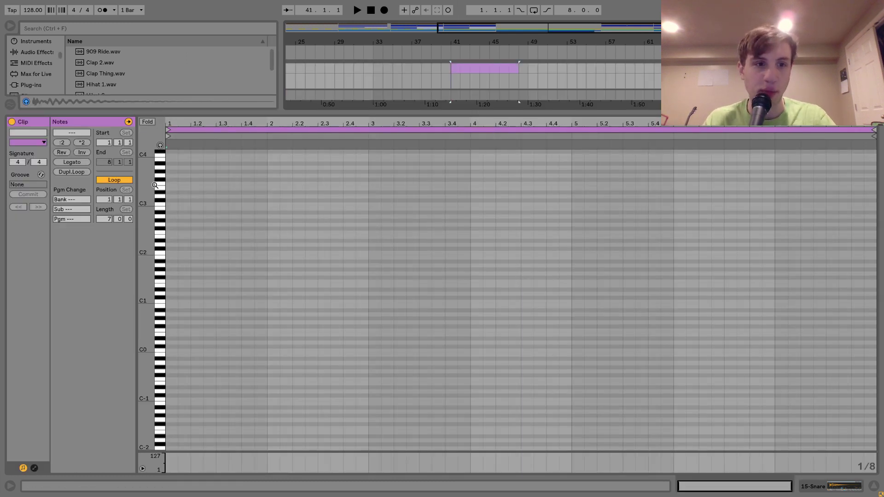
pyautogui.doubleClick(170, 203)
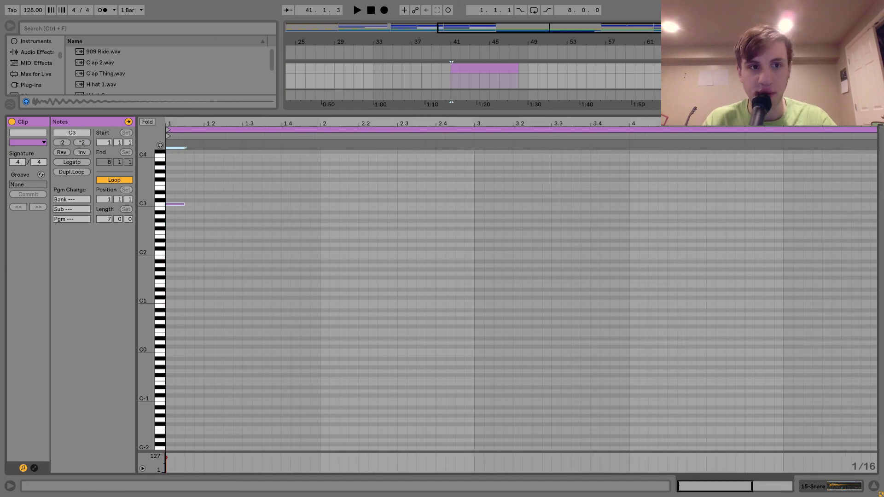
# Step: Duplicate the C3 note as consecutive sixteenths until the roll fills the whole snare clip
pyautogui.moveTo(166, 122); pyautogui.dragTo(167, 133)
pyautogui.hotkey('ctrl', 'a')
pyautogui.hotkey('ctrl', 'd')
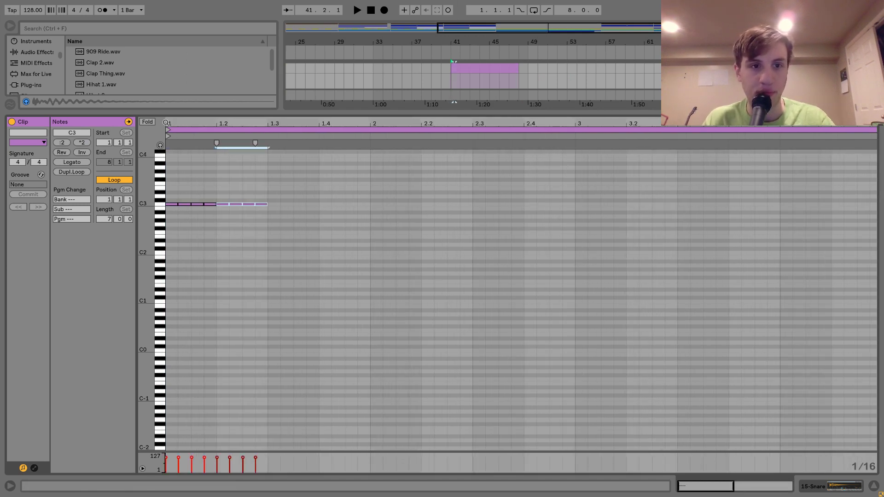
pyautogui.hotkey('ctrl', 'a')
pyautogui.hotkey('ctrl', 'd')
pyautogui.hotkey('ctrl', 'a')
pyautogui.hotkey('ctrl', 'd')
pyautogui.hotkey('ctrl', 'a')
pyautogui.hotkey('ctrl', 'd')
pyautogui.hotkey('ctrl', 'a')
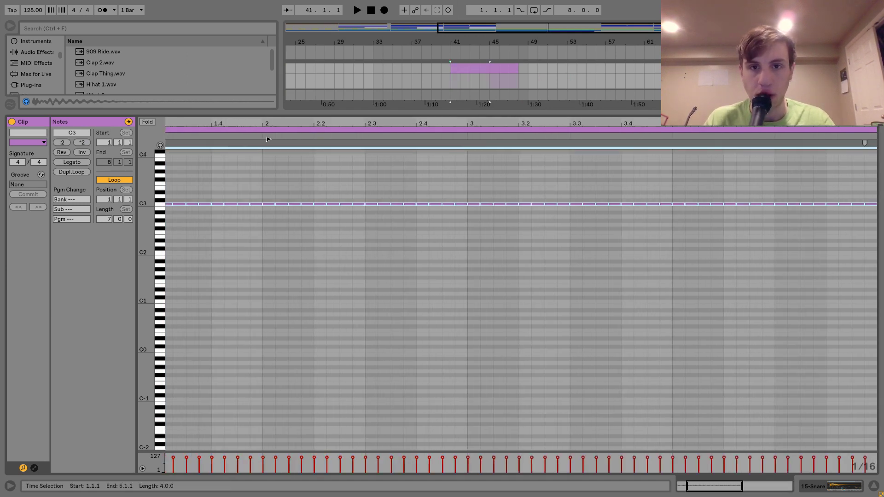
pyautogui.hotkey('ctrl', 'd')
# Step: Play the snare roll from bar 41 in the arrangement and solo the 15 Snare track to audition it
pyautogui.press('space')
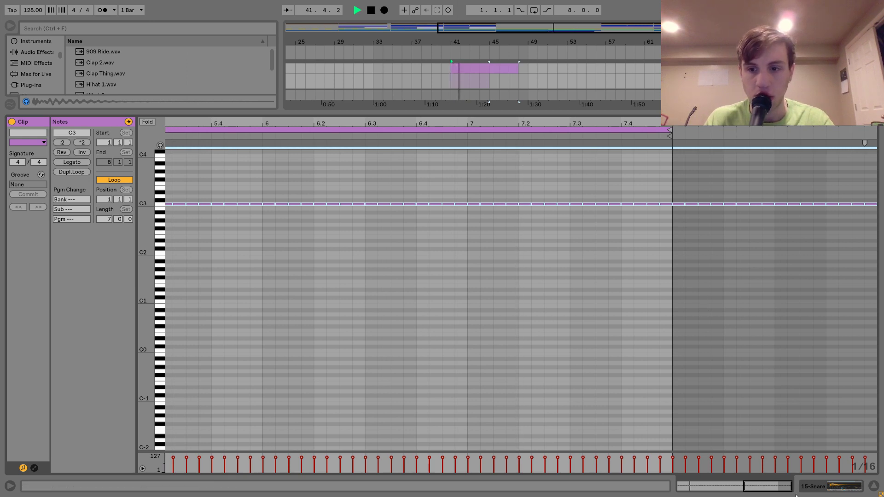
pyautogui.click(814, 487)
pyautogui.click(498, 268)
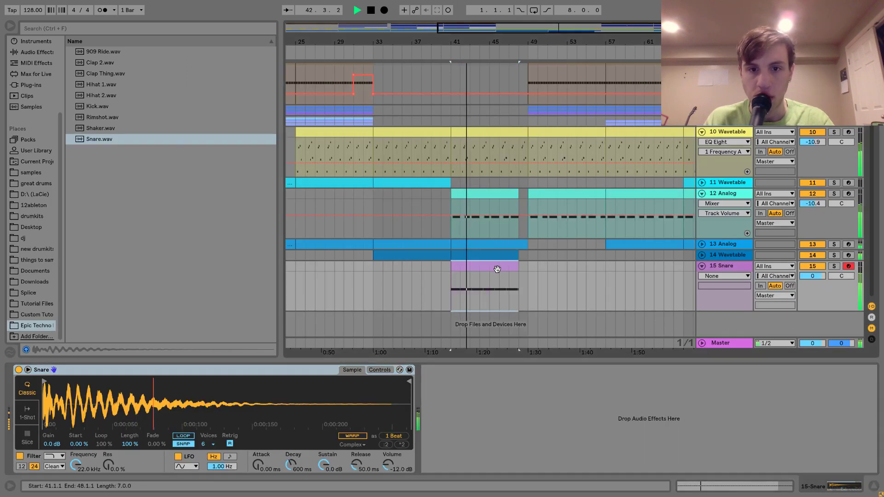
pyautogui.press('space')
pyautogui.press('space')
pyautogui.click(835, 266)
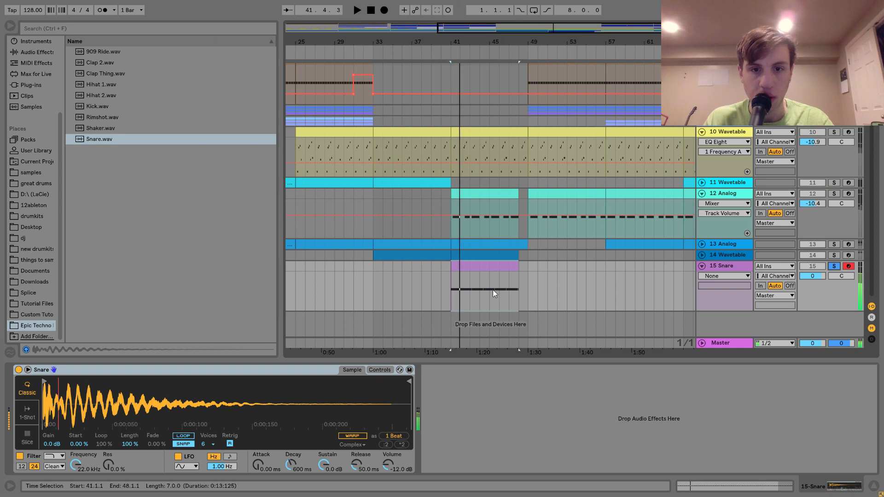
# Step: Transpose all the snare roll notes to F#3 while listening to the result
pyautogui.doubleClick(493, 290)
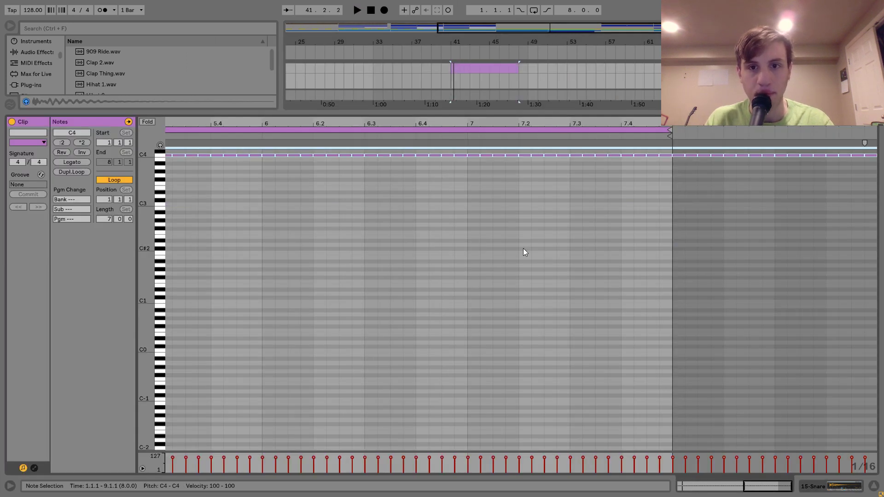
pyautogui.press('Down')
pyautogui.press('Down')
pyautogui.press('Down')
pyautogui.press('Down')
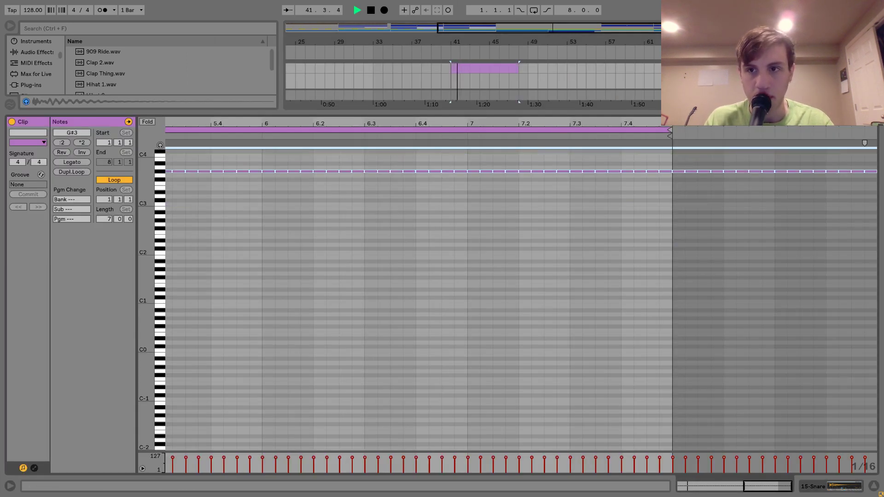
pyautogui.press('Down')
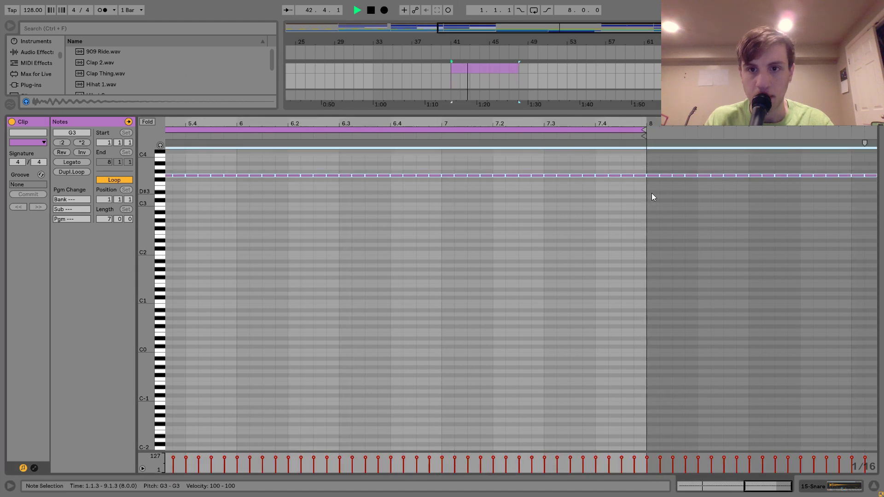
pyautogui.press('Down')
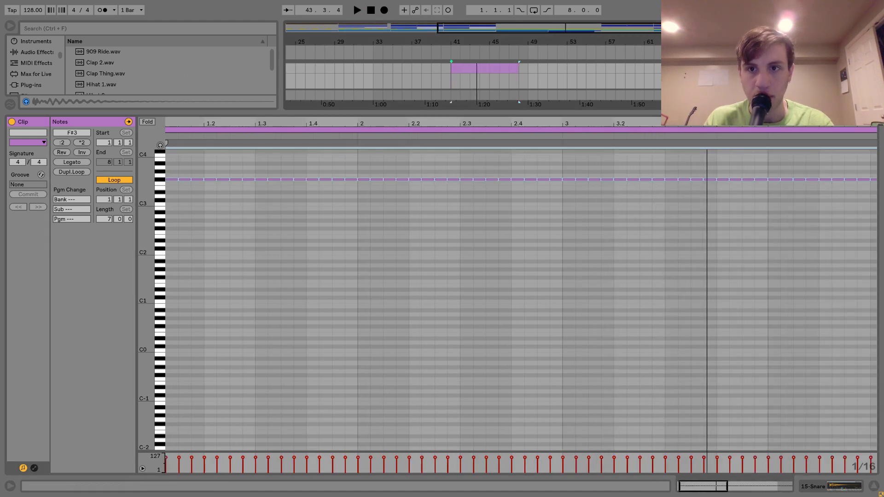
# Step: Add a Utility effect after the snare sampler on 15 Snare
pyautogui.hotkey('shift', 'Tab')
pyautogui.click(33, 54)
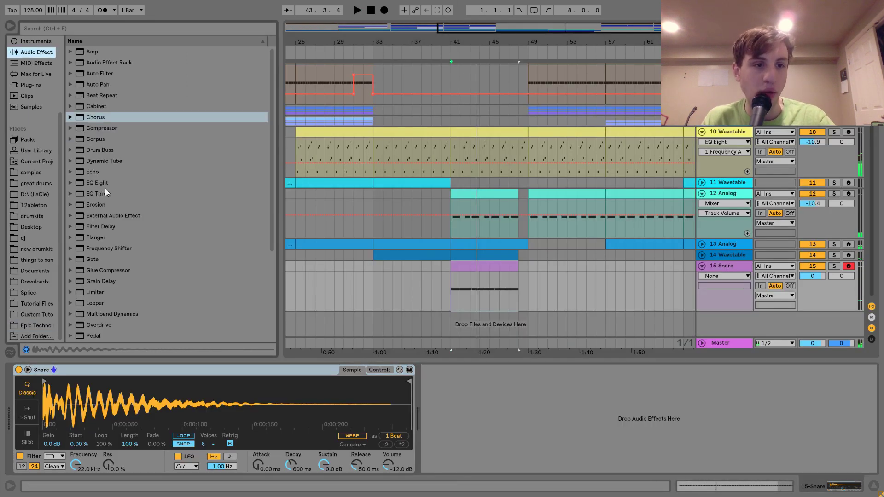
pyautogui.scroll(-5, 105, 189)
pyautogui.moveTo(94, 315); pyautogui.dragTo(456, 415)
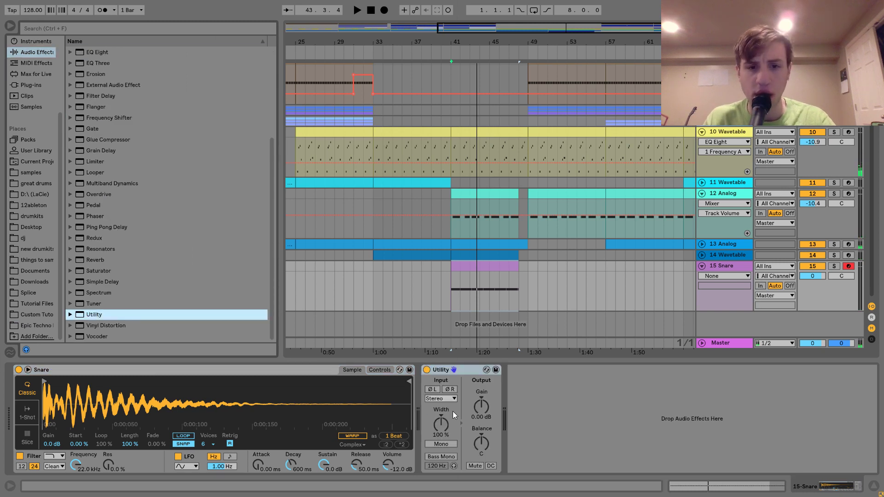
# Step: Automate the snare's Utility gain to rise from -13.8 dB at bar 41 to 0 dB at bar 48, playing from bar 39
pyautogui.click(481, 406)
pyautogui.moveTo(522, 291); pyautogui.dragTo(448, 302)
pyautogui.click(436, 282)
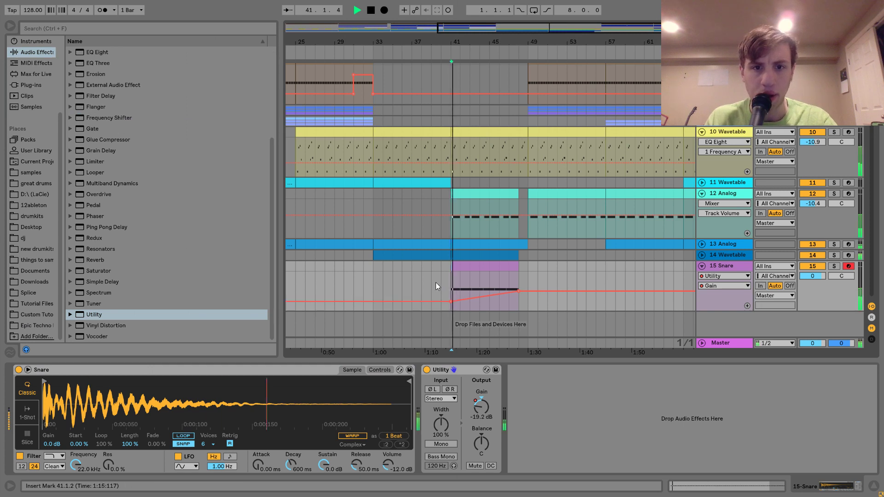
pyautogui.press('space')
pyautogui.moveTo(451, 302)
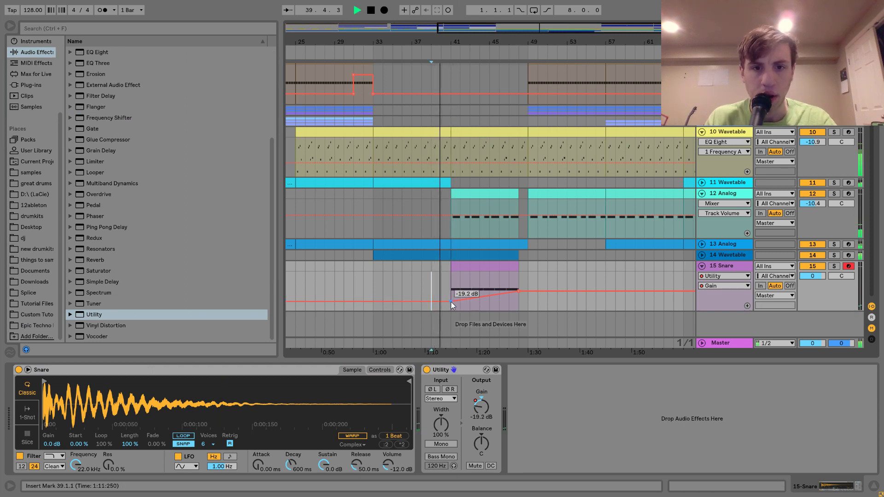
pyautogui.moveTo(452, 302); pyautogui.dragTo(451, 300)
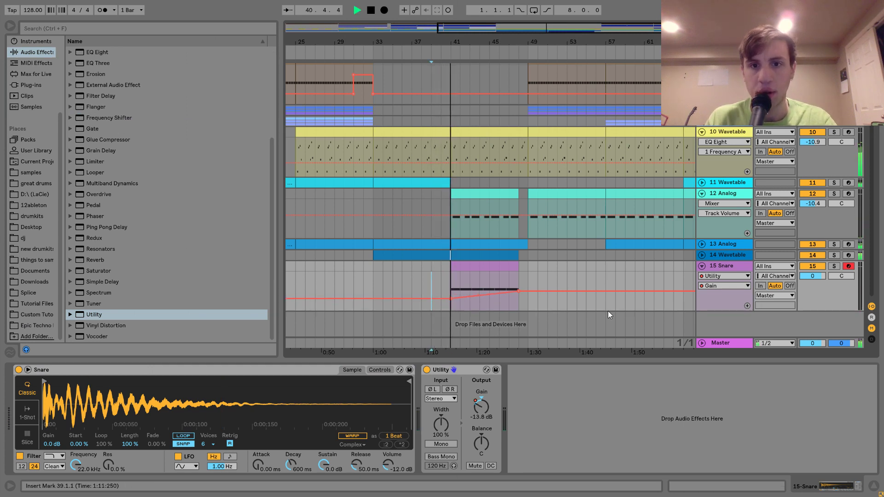
# Step: Shorten the 13 Analog clip to end at bar 48 and reselect the 15 Snare track
pyautogui.click(702, 245)
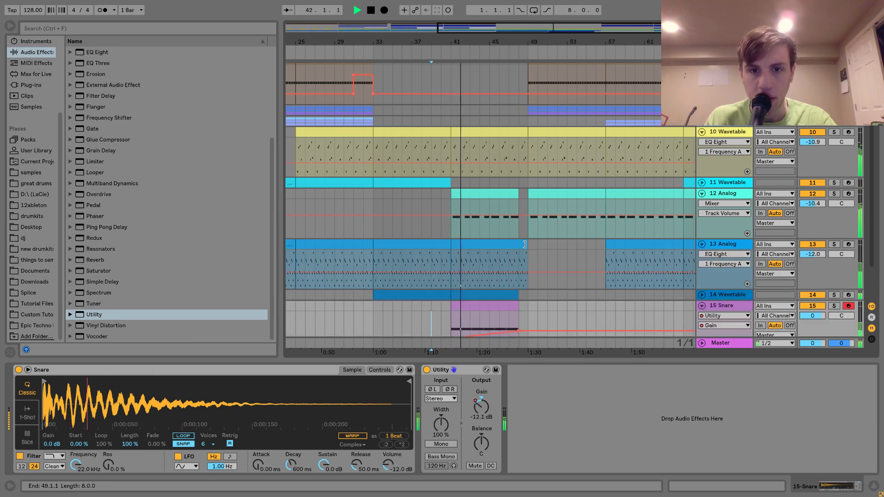
pyautogui.click(524, 244)
pyautogui.moveTo(523, 245); pyautogui.dragTo(519, 244)
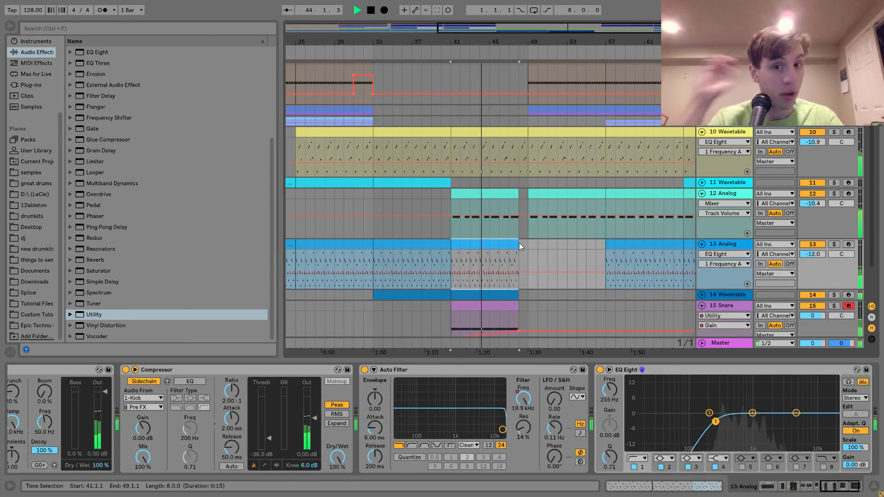
pyautogui.scroll(-3, 519, 243)
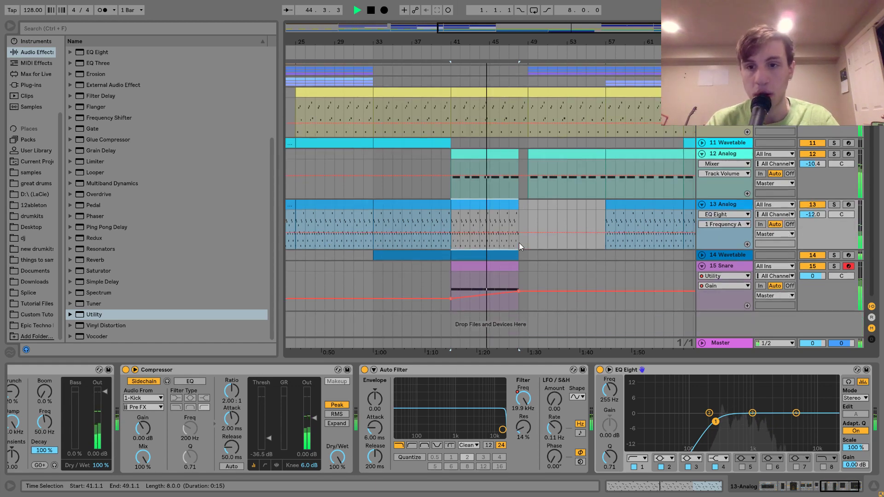
pyautogui.click(740, 269)
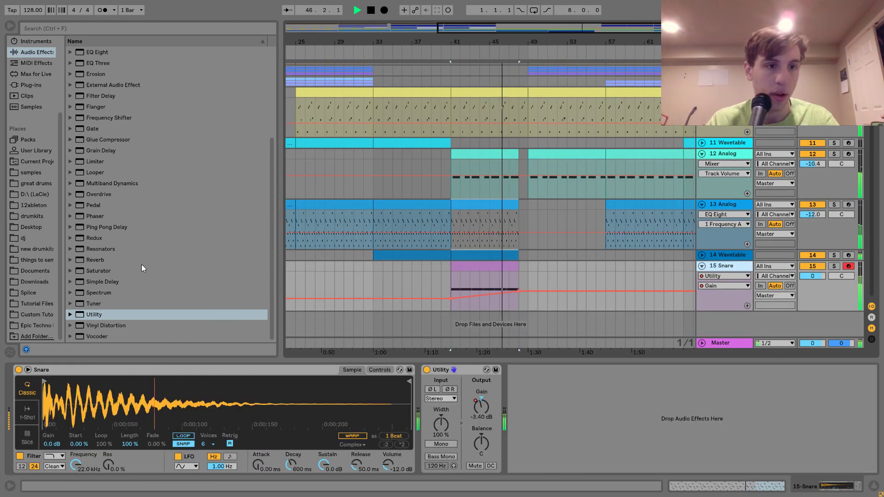
# Step: Insert a Drum Buss before the Utility on 15 Snare with 6.3% crunch, and lower the track volume to -2.5 dB
pyautogui.moveTo(138, 271); pyautogui.dragTo(220, 273)
pyautogui.scroll(4, 219, 272)
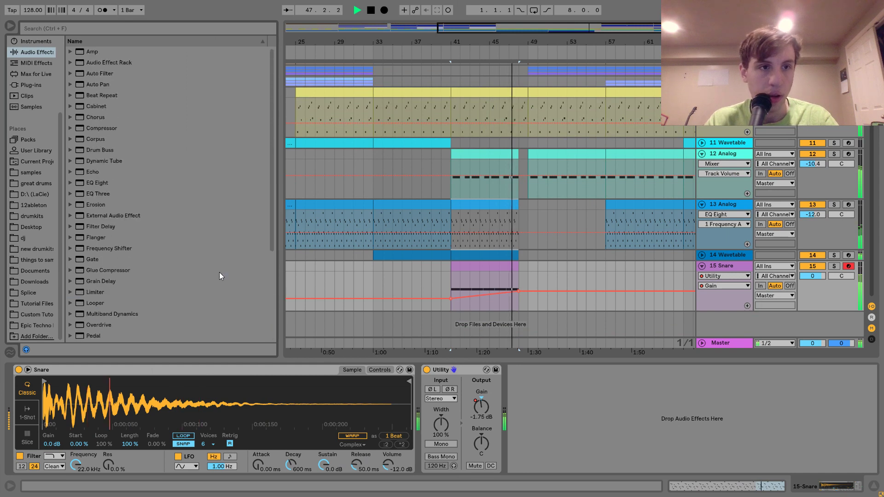
pyautogui.moveTo(101, 149); pyautogui.dragTo(440, 419)
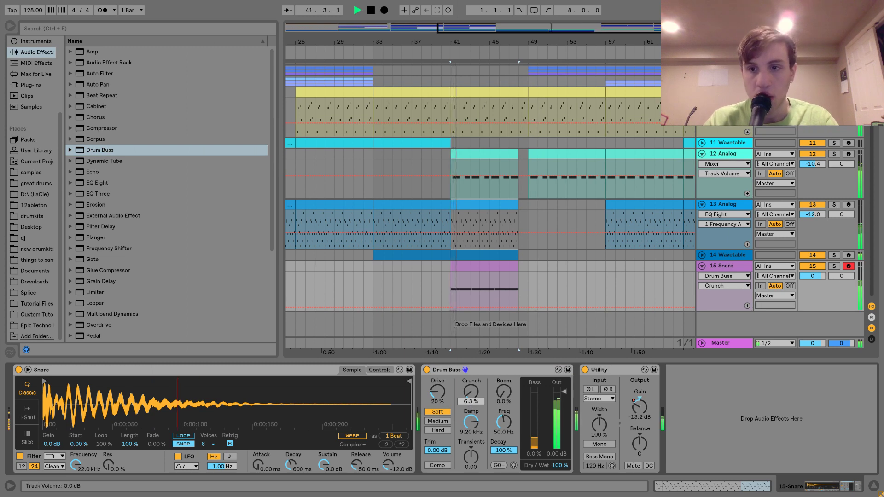
pyautogui.moveTo(813, 276); pyautogui.dragTo(816, 279)
pyautogui.click(494, 266)
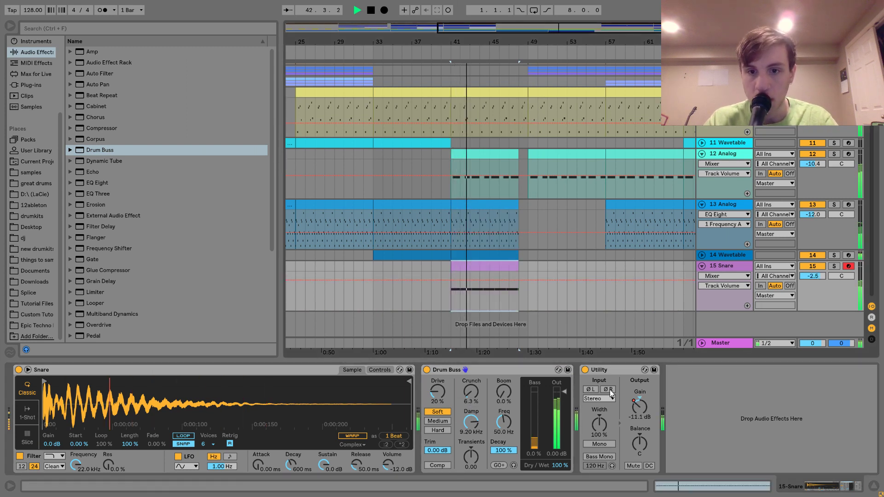
# Step: Add a Reverb after the Utility on 15 Snare, try a nearly full Dry/Wet mix, set it to 0%, and stop playback
pyautogui.scroll(-4, 126, 269)
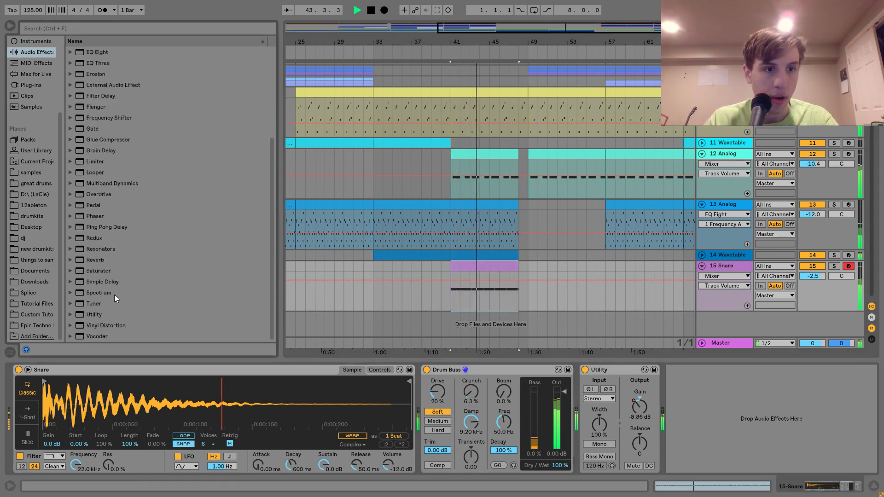
pyautogui.doubleClick(94, 261)
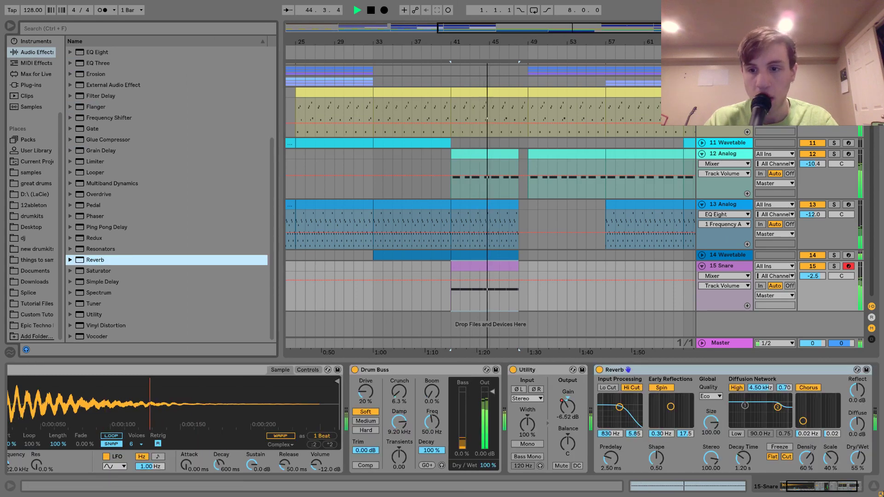
pyautogui.moveTo(861, 460); pyautogui.dragTo(859, 439)
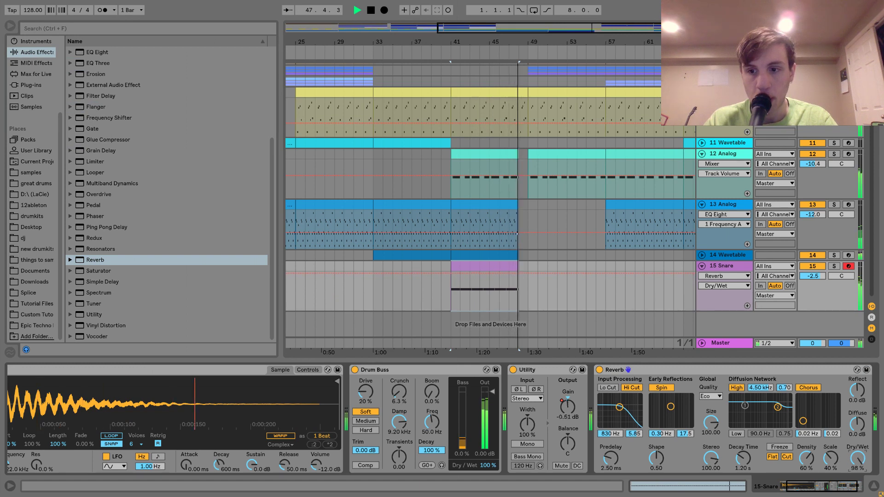
pyautogui.press('space')
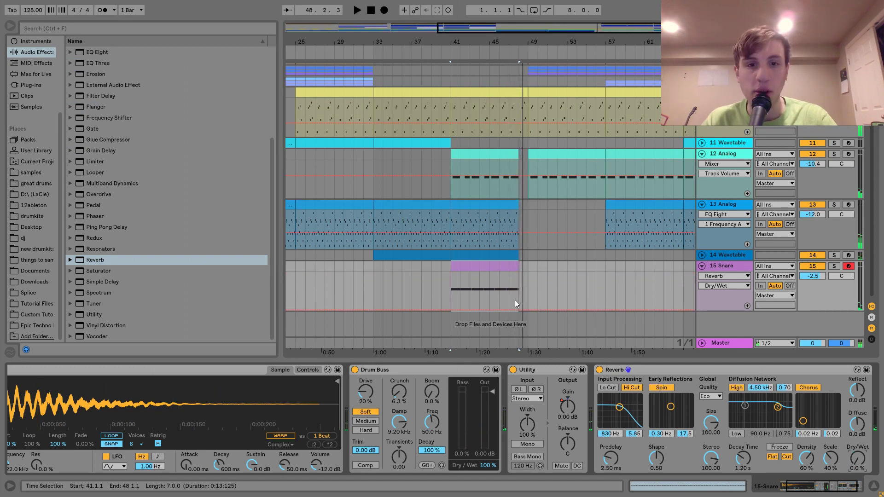
# Step: Automate the snare Reverb's Dry/Wet to rise from 0% at bar 41 to about 75% at bar 48, dropping straight back to 0%
pyautogui.click(451, 309)
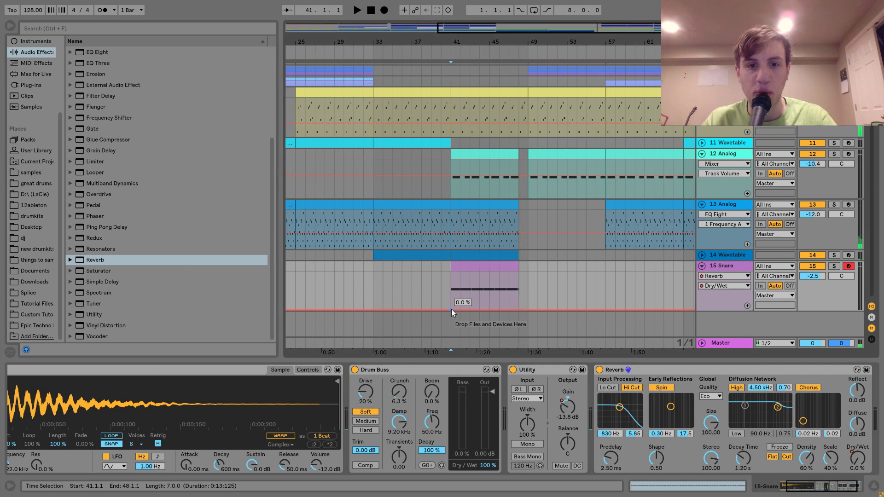
pyautogui.click(520, 309)
pyautogui.moveTo(521, 309)
pyautogui.mouseDown()
pyautogui.moveTo(521, 287)
pyautogui.moveTo(521, 310)
pyautogui.mouseUp()
pyautogui.press('space')
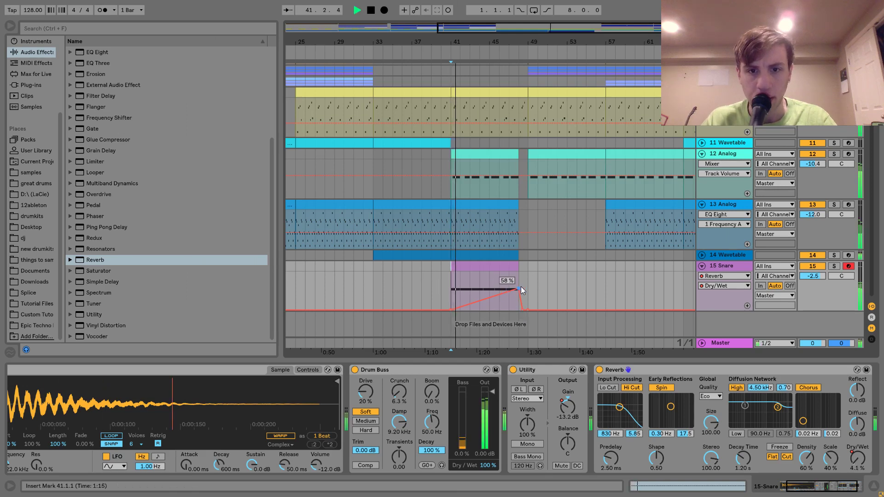
# Step: Automate the snare Reverb's decay time from 1.20 s at bar 41 to about 4.8 s at bar 48, falling to 200 ms right after
pyautogui.click(744, 459)
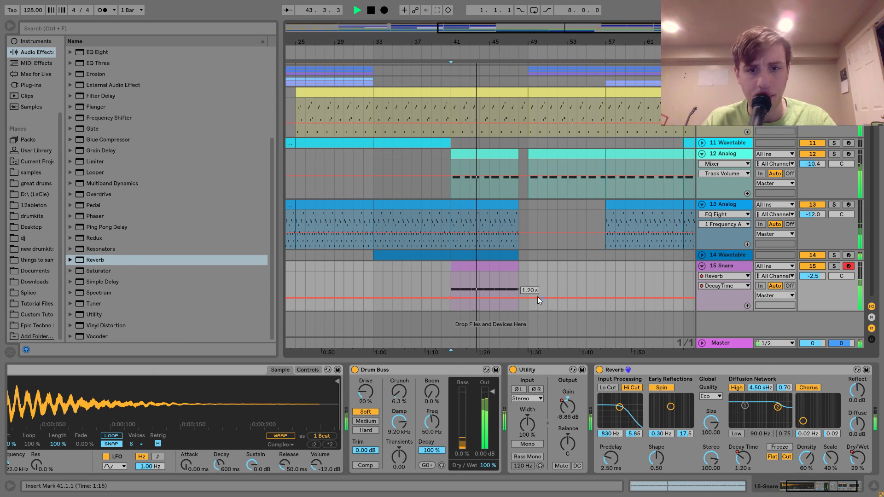
pyautogui.moveTo(518, 298); pyautogui.dragTo(517, 291)
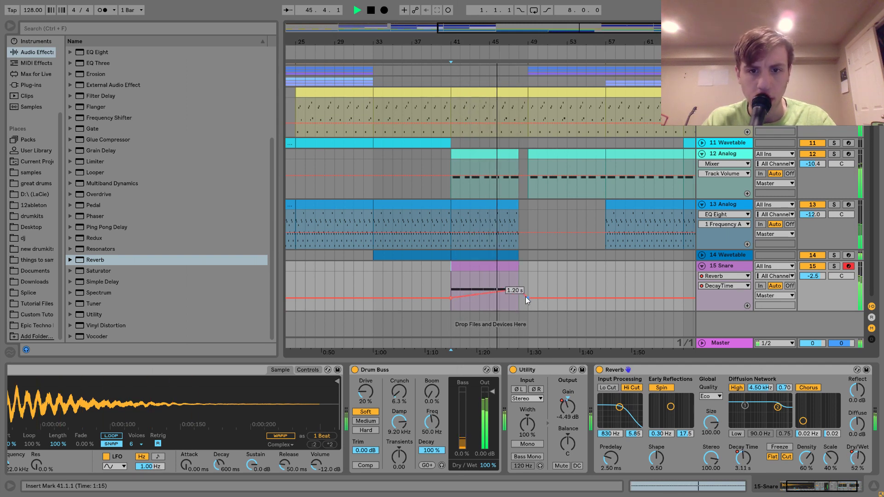
pyautogui.moveTo(526, 299); pyautogui.dragTo(526, 307)
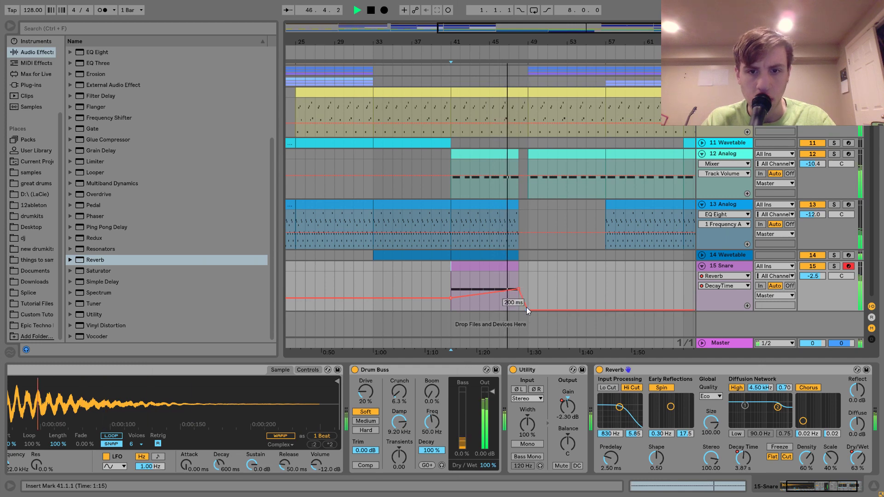
# Step: Add an EQ Eight after the snare's Reverb with band 1 as a low cut at 10 Hz
pyautogui.scroll(4, 139, 168)
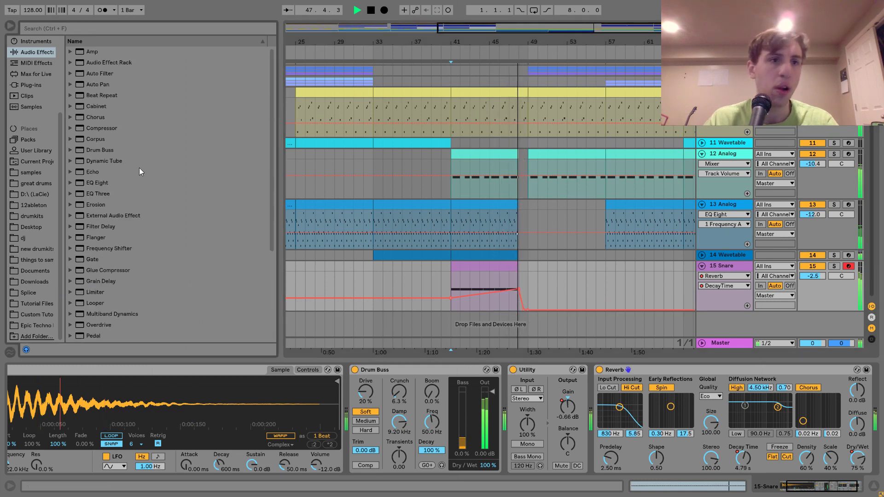
pyautogui.doubleClick(99, 183)
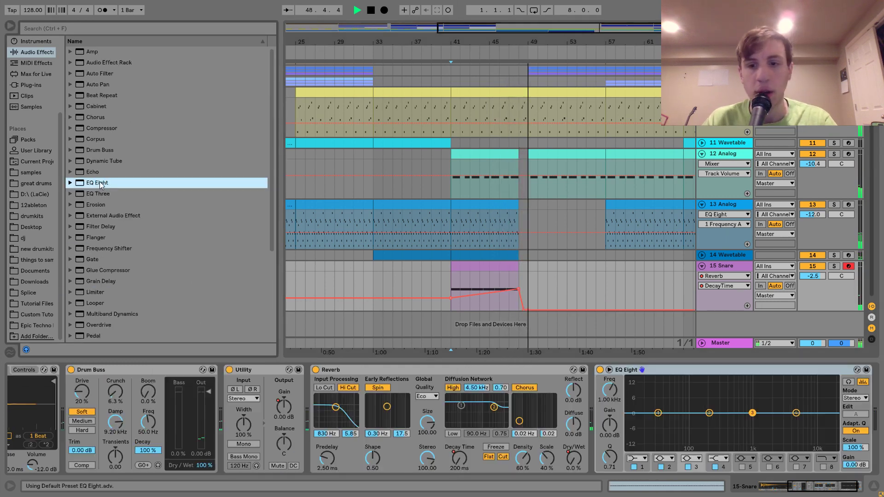
pyautogui.click(634, 457)
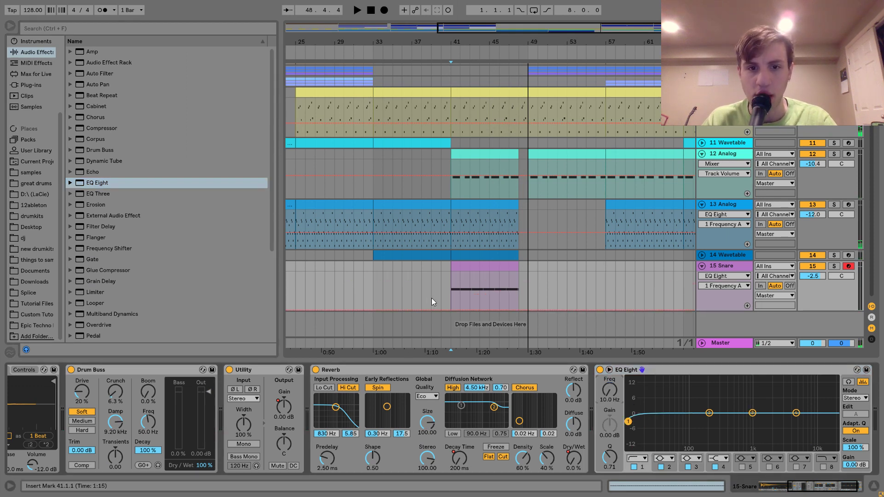
# Step: Automate the snare EQ Eight's band 1 frequency from 10 Hz at bar 41 to 469 Hz at bar 48, checking it during playback
pyautogui.click(448, 309)
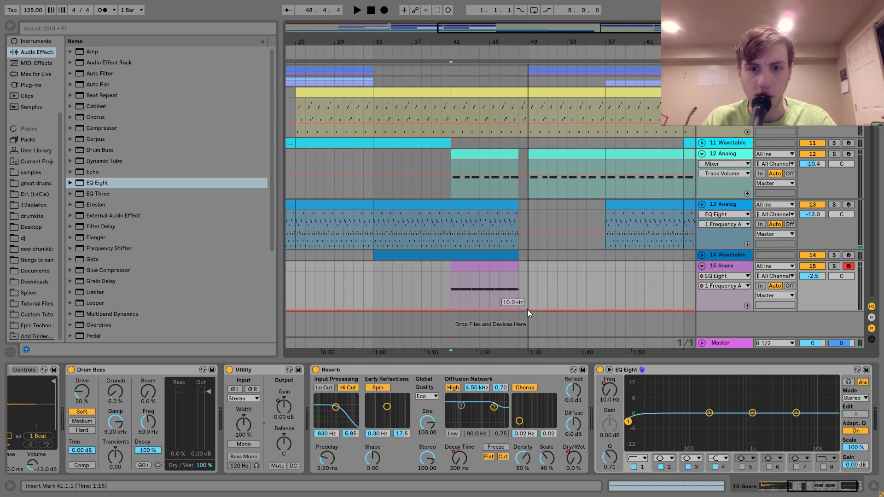
pyautogui.press('space')
pyautogui.moveTo(520, 310); pyautogui.dragTo(520, 292)
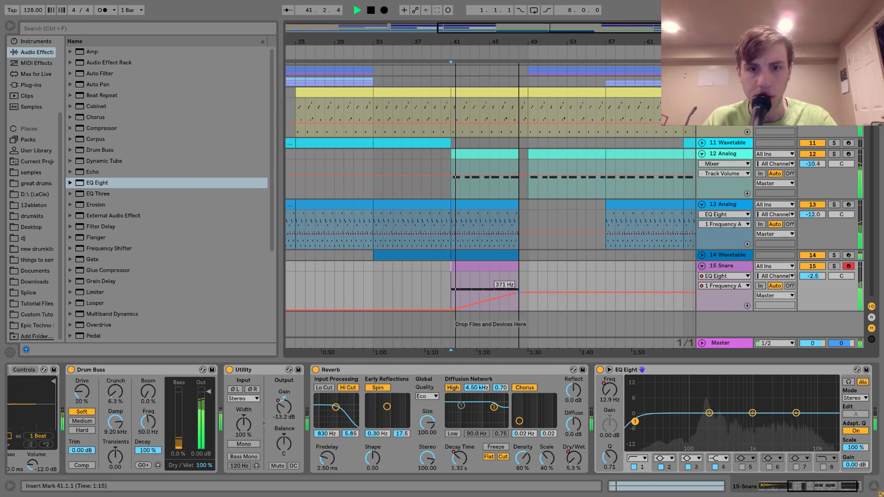
pyautogui.click(834, 266)
pyautogui.click(835, 267)
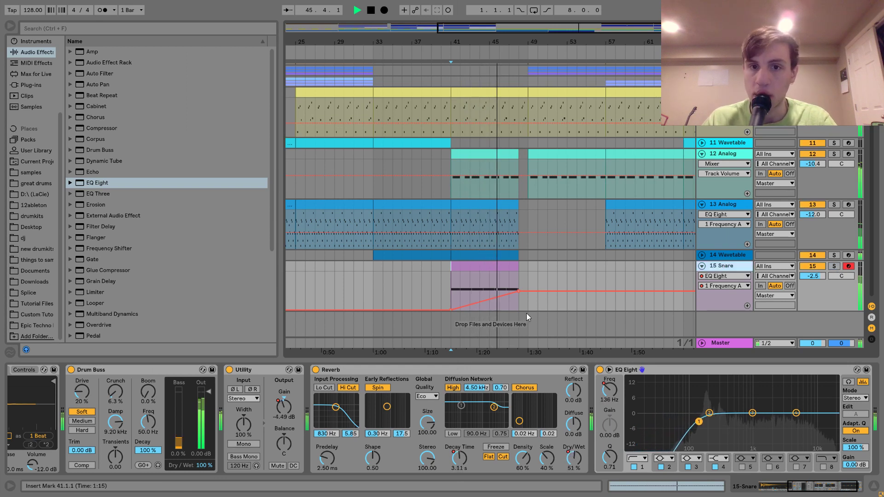
pyautogui.moveTo(519, 294)
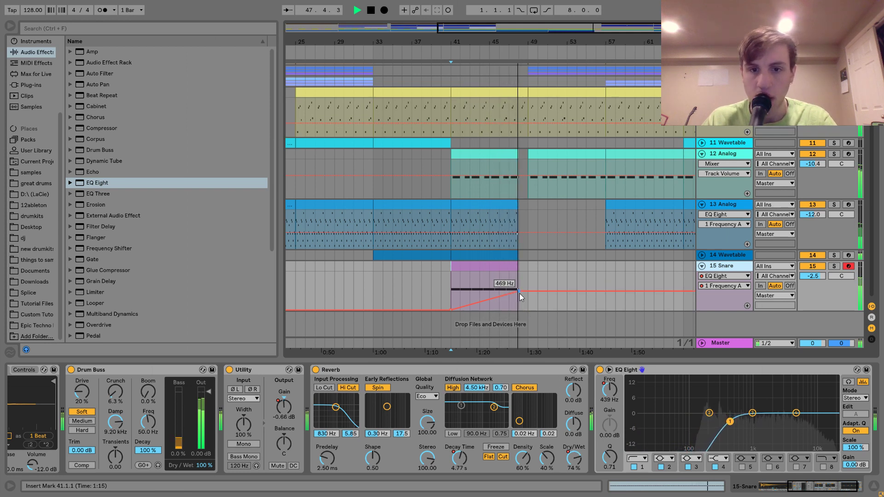
# Step: Listen through the drop after bar 49, checking the drum group and the kick sections from bars 57 and 65
pyautogui.press('-')
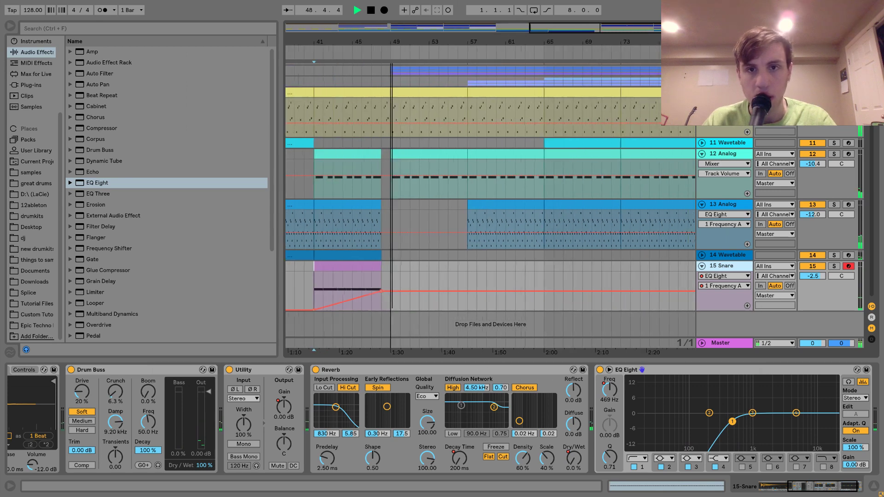
pyautogui.scroll(2, 491, 208)
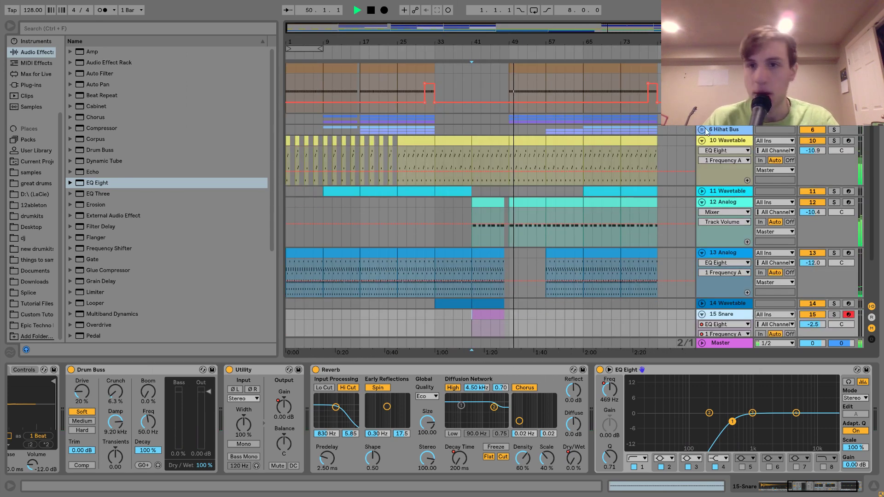
pyautogui.scroll(3, 822, 135)
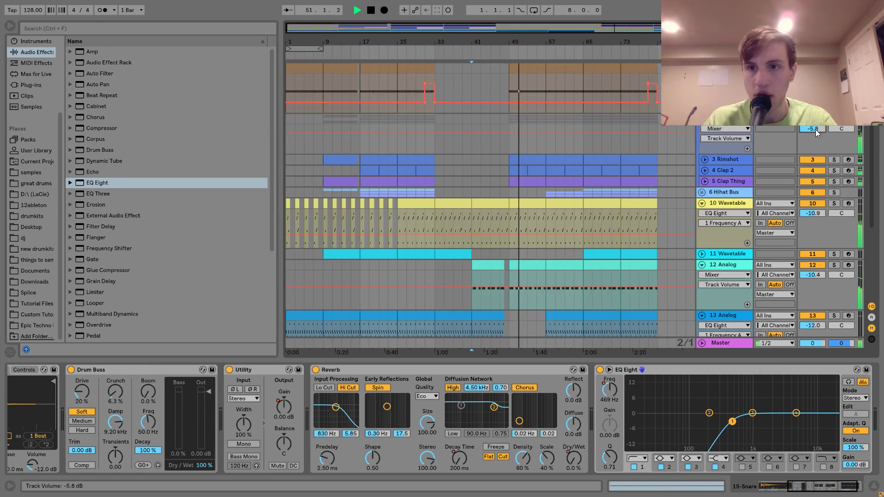
pyautogui.click(816, 131)
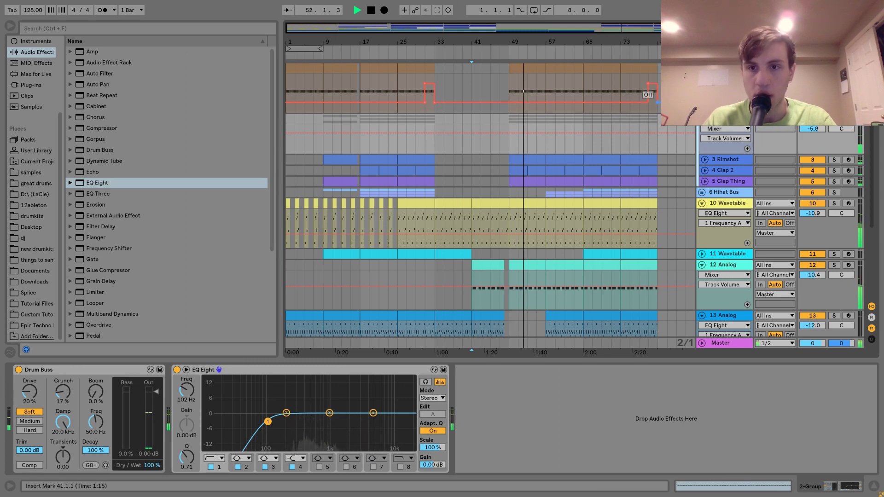
pyautogui.scroll(-3, 587, 90)
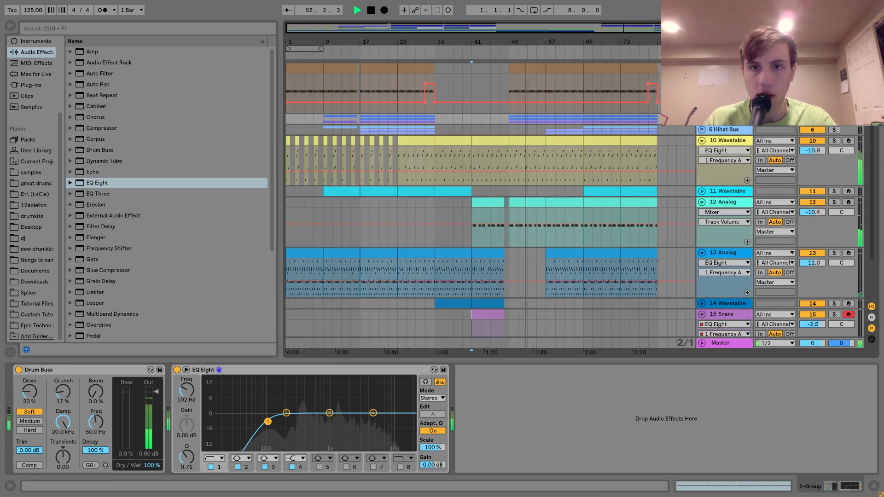
pyautogui.click(573, 70)
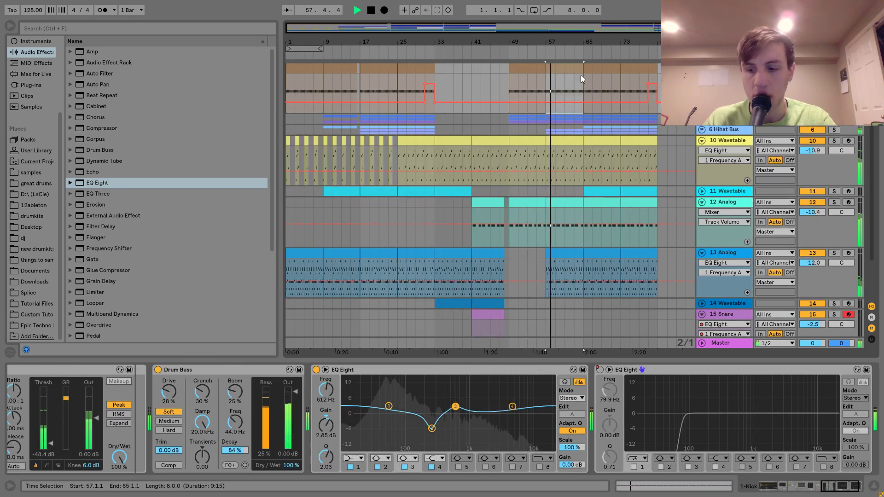
pyautogui.click(590, 70)
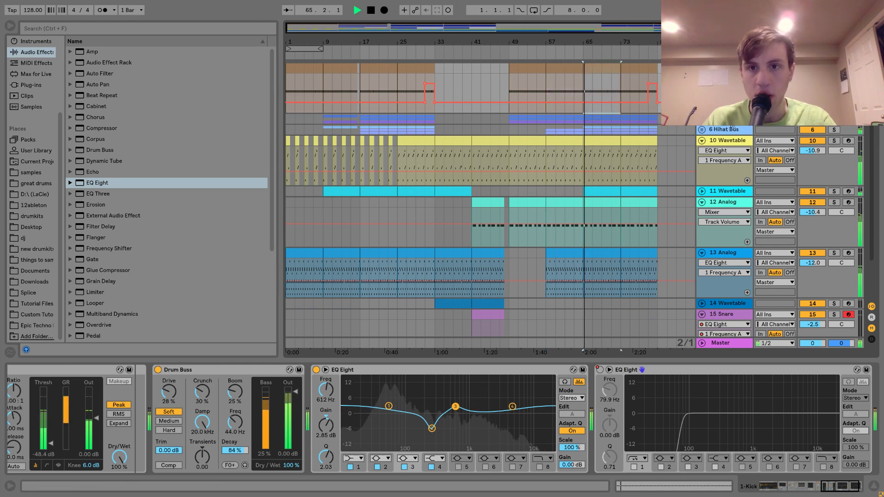
# Step: Stop playback, unfold the 6 Hihat Bus group, and insert a new MIDI track below 7 Hihat 1
pyautogui.click(716, 132)
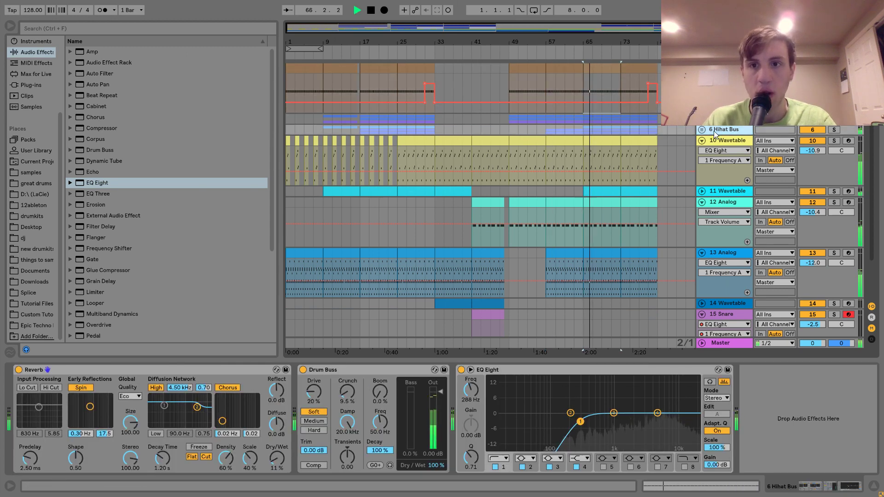
pyautogui.press('space')
pyautogui.click(702, 131)
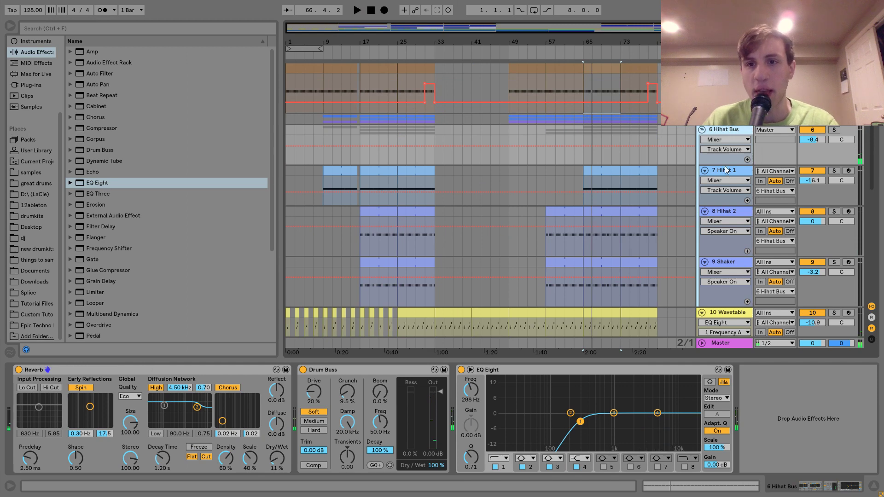
pyautogui.click(726, 170)
pyautogui.hotkey('ctrl', 'shift', 't')
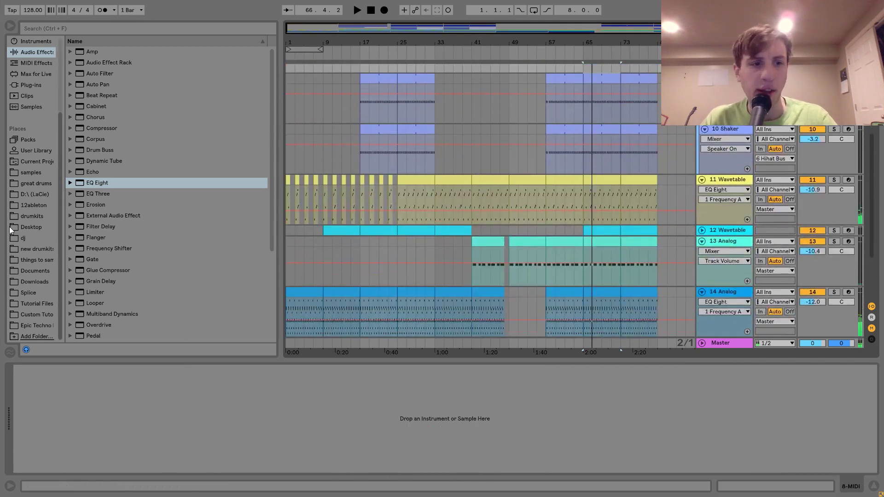
# Step: Load 909 Ride.wav from the Epic Techno folder onto the new MIDI track inside the hihat bus
pyautogui.click(40, 327)
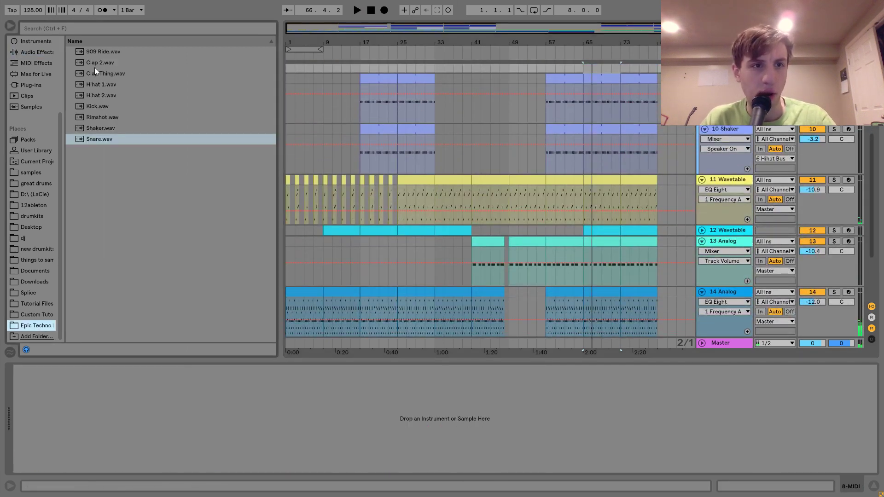
pyautogui.click(90, 52)
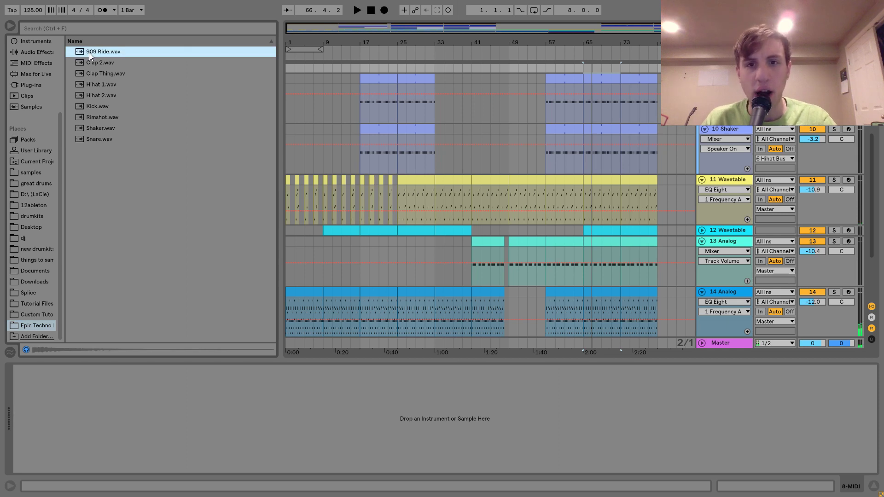
pyautogui.scroll(4, 444, 159)
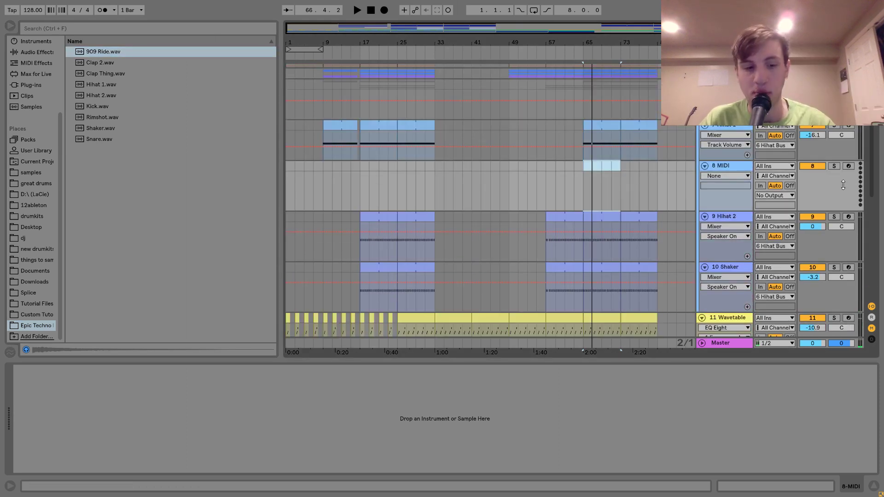
pyautogui.click(717, 168)
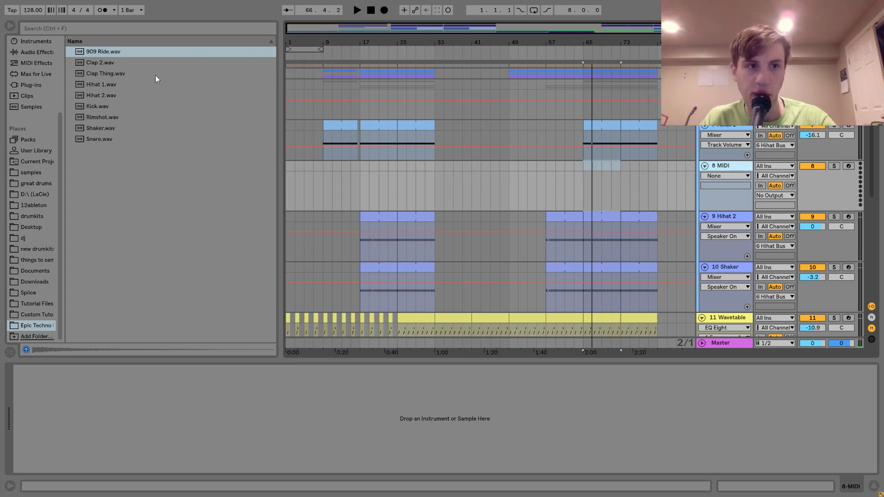
pyautogui.doubleClick(106, 51)
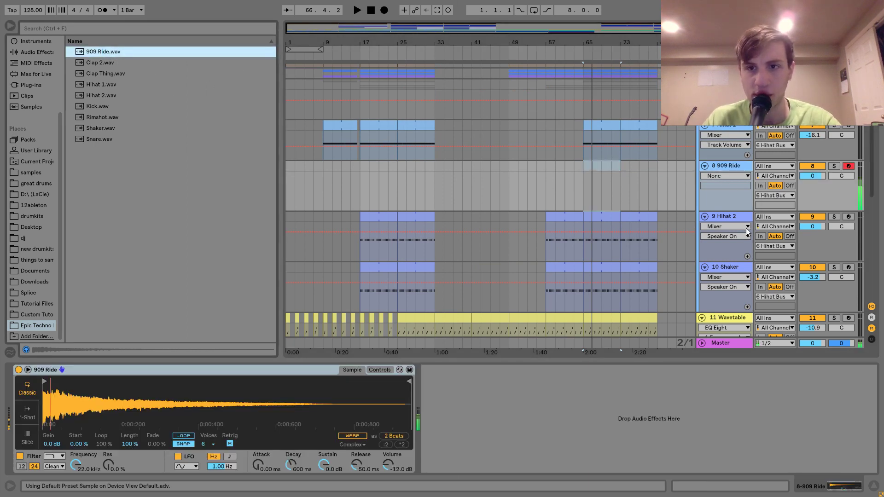
pyautogui.scroll(2, 746, 228)
pyautogui.click(709, 129)
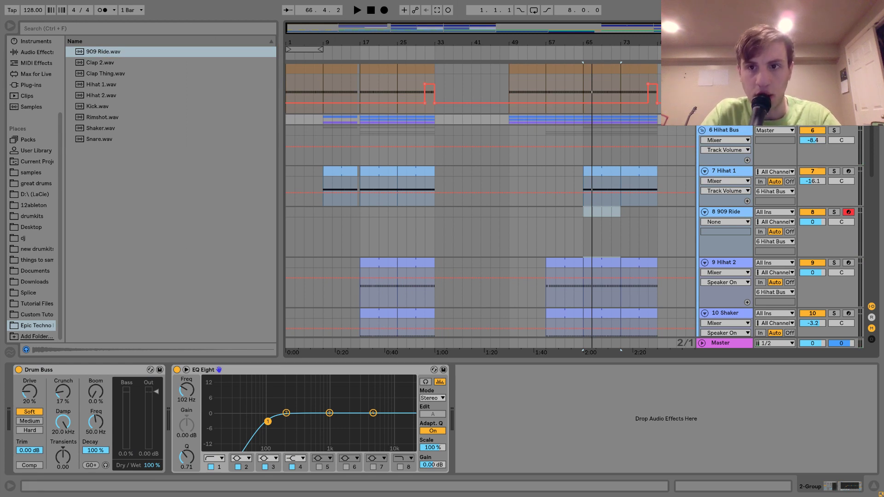
# Step: Lower the 909 Ride track's volume to -4.4 dB and select bars 65 to 73 on that track
pyautogui.click(739, 214)
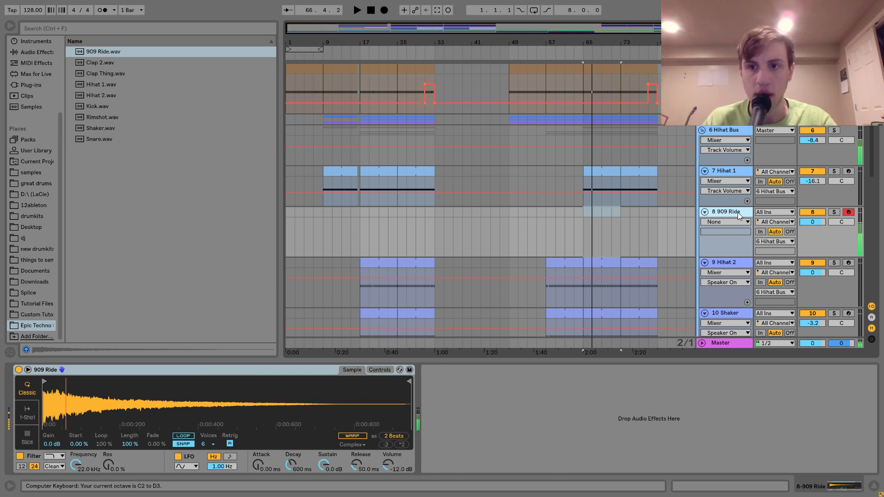
pyautogui.moveTo(803, 220); pyautogui.dragTo(803, 235)
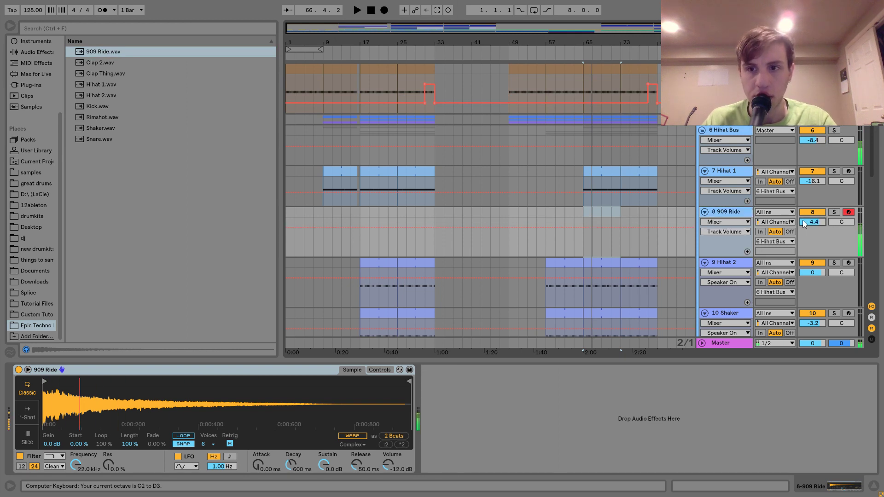
pyautogui.moveTo(583, 215); pyautogui.dragTo(620, 212)
# Step: Boost band 4 of the 6 Hihat Bus EQ Eight to 4.34 dB at 4.95 kHz
pyautogui.click(728, 129)
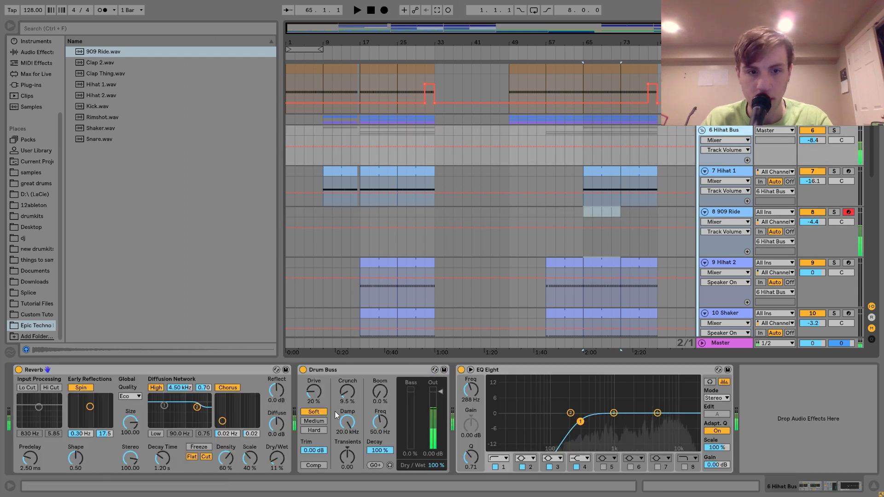
pyautogui.click(657, 413)
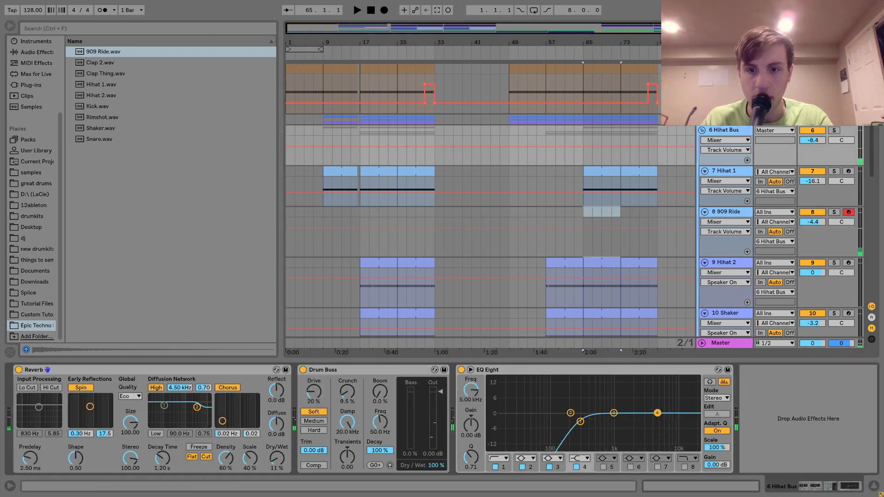
pyautogui.moveTo(657, 407); pyautogui.dragTo(658, 404)
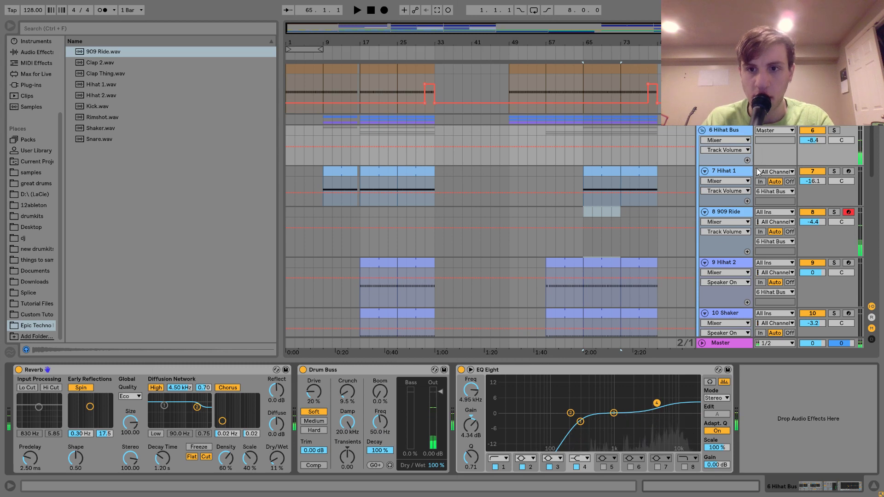
# Step: Set the 909 Ride sampler's release to 60.0 s and change its filter type with the frequency at 3.34 kHz
pyautogui.click(717, 213)
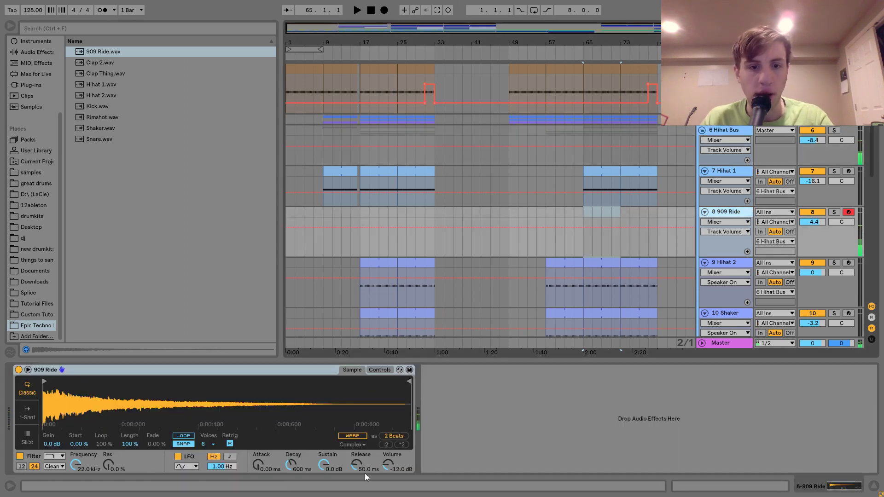
pyautogui.click(356, 465)
pyautogui.click(49, 457)
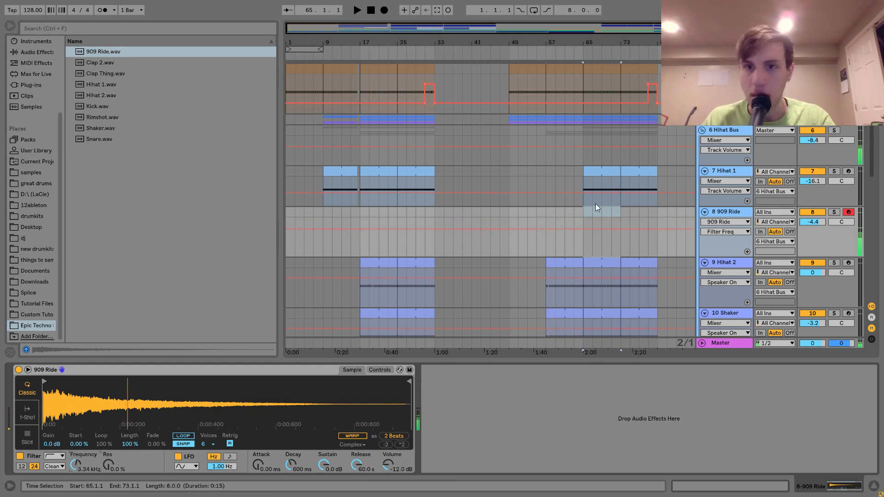
# Step: Insert an 8-bar MIDI clip at bar 65 on the 909 Ride track and place two A2 eighth notes on the first offbeats
pyautogui.hotkey('ctrl', 'shift', 'm')
pyautogui.doubleClick(585, 212)
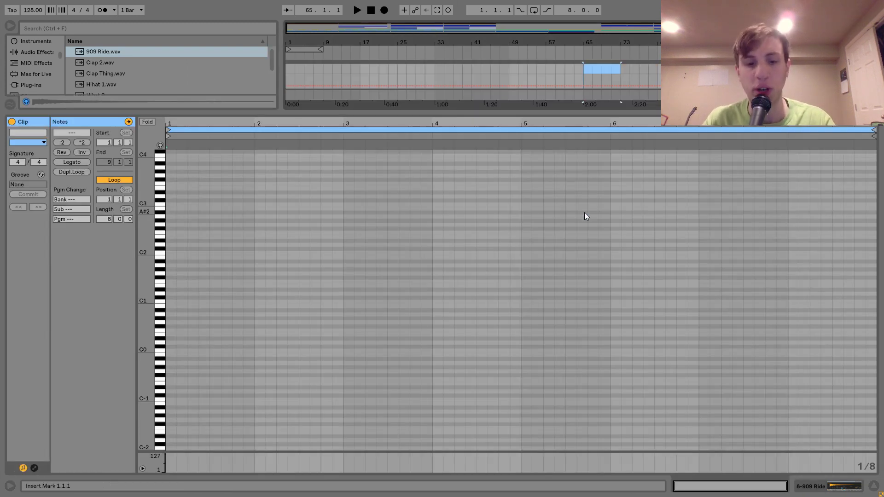
pyautogui.doubleClick(182, 217)
pyautogui.hotkey('ctrl', 'd')
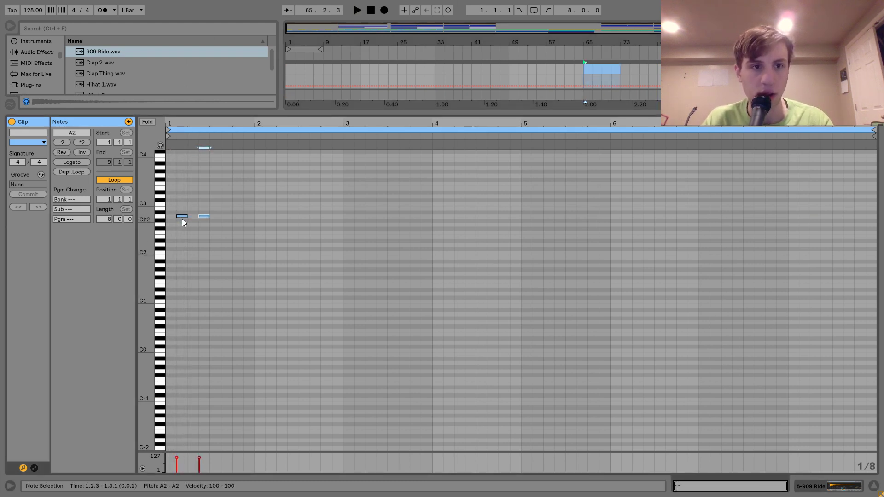
# Step: Repeatedly duplicate all the offbeat A2 ride notes until they fill the 8-bar clip
pyautogui.hotkey('ctrl', 'a')
pyautogui.hotkey('ctrl', 'd')
pyautogui.hotkey('ctrl', 'a')
pyautogui.hotkey('ctrl', 'd')
pyautogui.hotkey('ctrl', 'a')
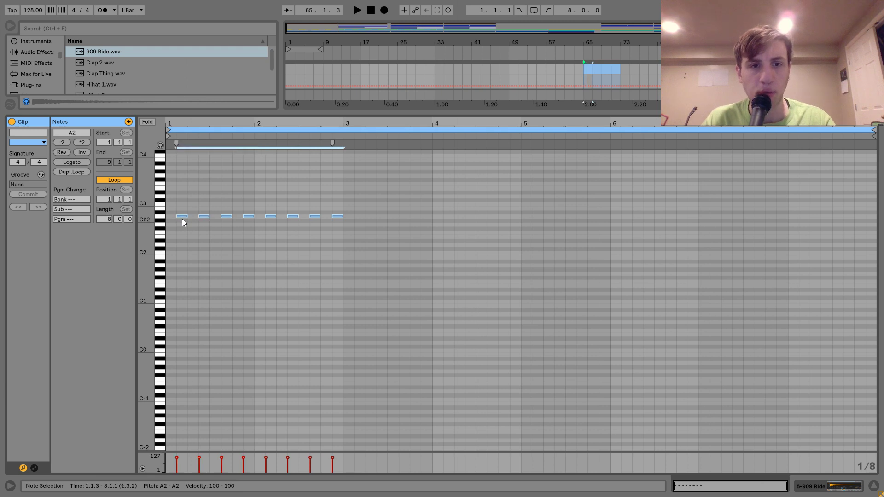
pyautogui.hotkey('ctrl', 'd')
pyautogui.hotkey('ctrl', 'a')
pyautogui.hotkey('ctrl', 'd')
# Step: Lower the 909 Ride track's volume to -7.7 dB during playback from bar 65 and duplicate its clip to bar 73
pyautogui.press('space')
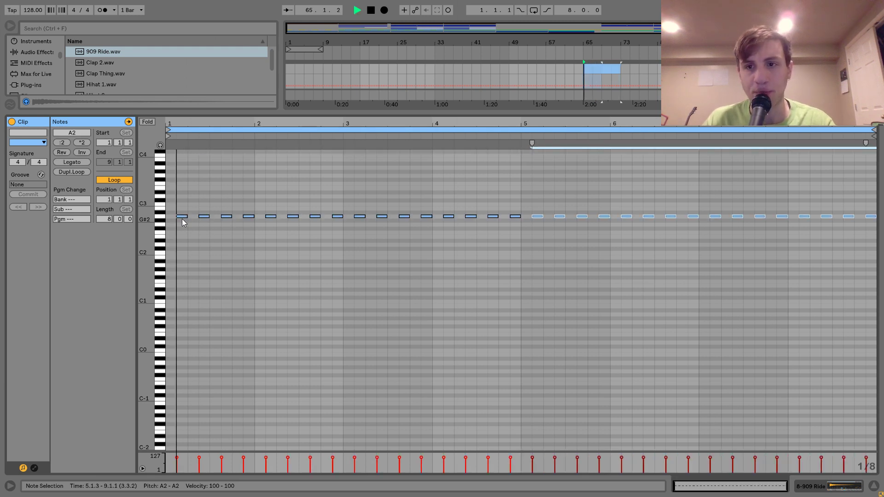
pyautogui.moveTo(813, 79); pyautogui.dragTo(812, 83)
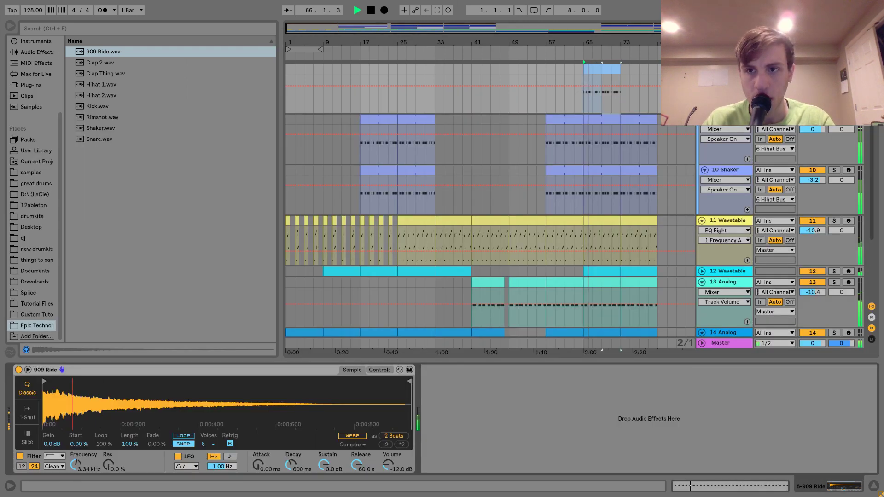
pyautogui.scroll(5, 617, 184)
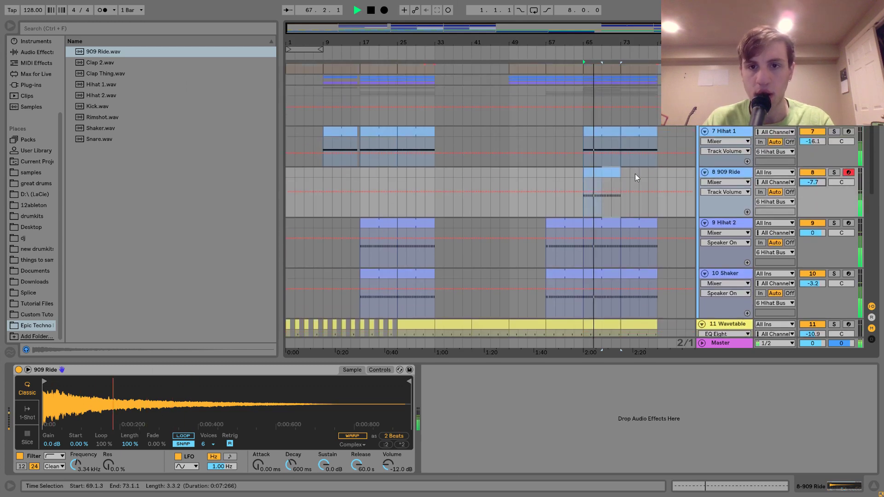
pyautogui.scroll(3, 602, 170)
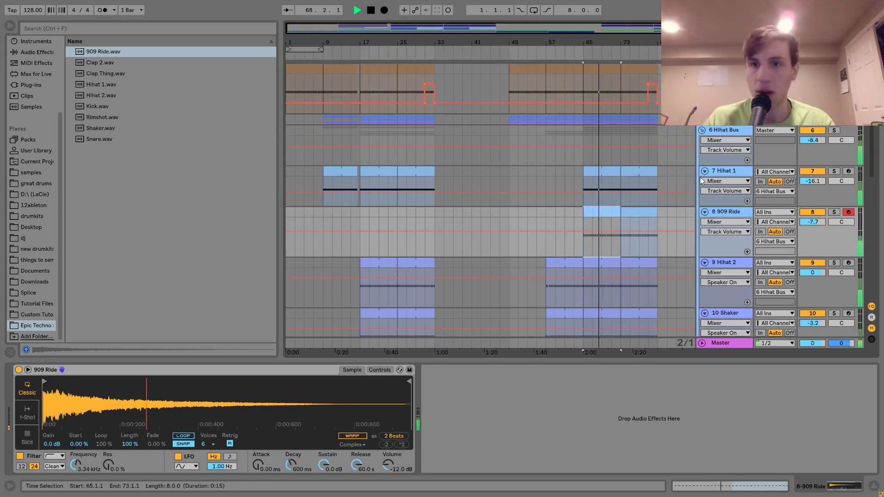
# Step: Fold the 6 Hihat Bus group and play from bar 29 to check the hihats in the earlier section
pyautogui.click(702, 130)
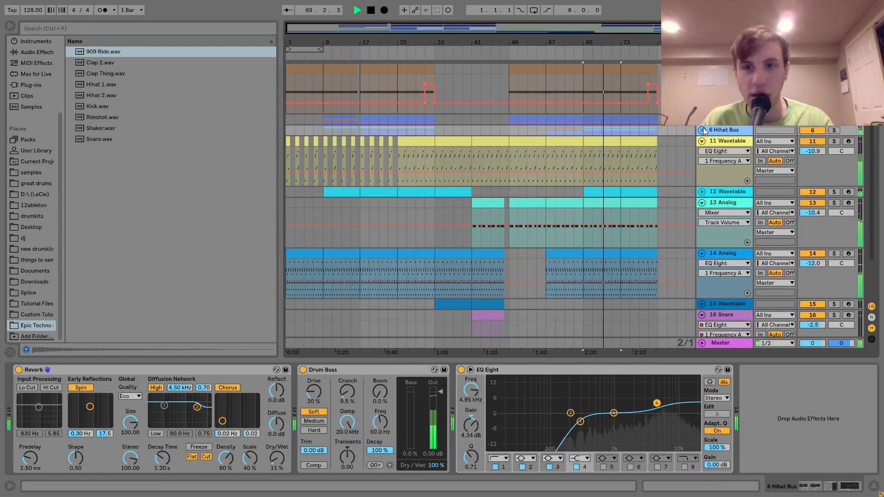
pyautogui.click(718, 133)
pyautogui.press('space')
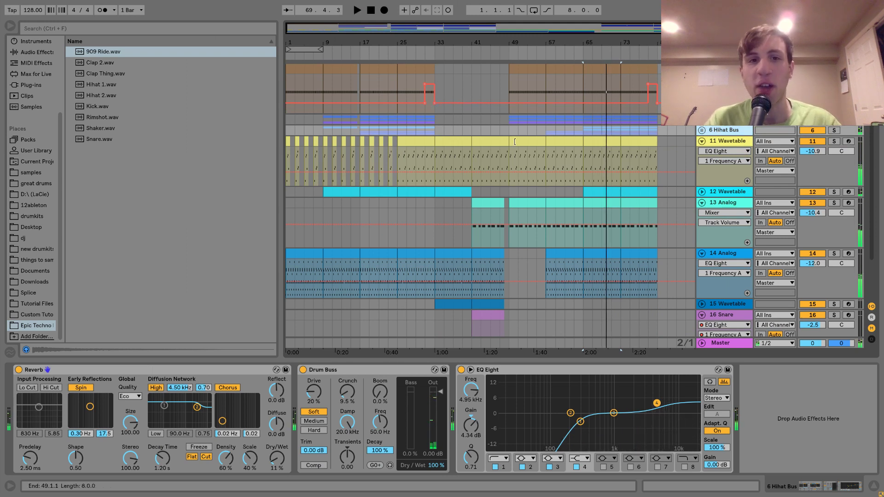
pyautogui.click(416, 131)
pyautogui.press('space')
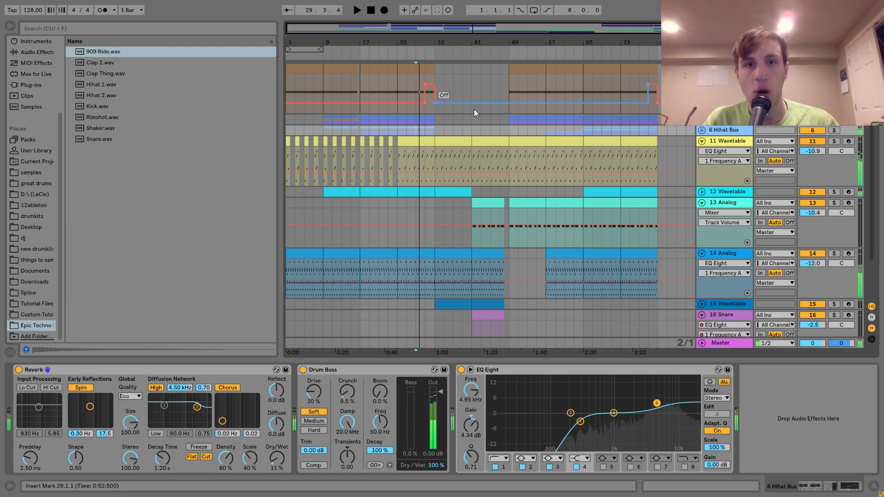
pyautogui.press('space')
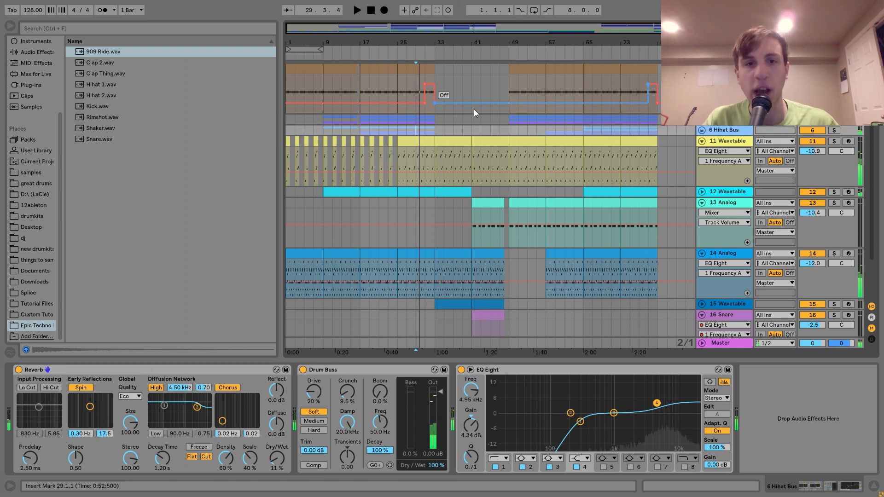
# Step: Unfold the 6 Hihat Bus group and lower its volume to -10.4 dB, checking it in playback from bar 29
pyautogui.click(703, 130)
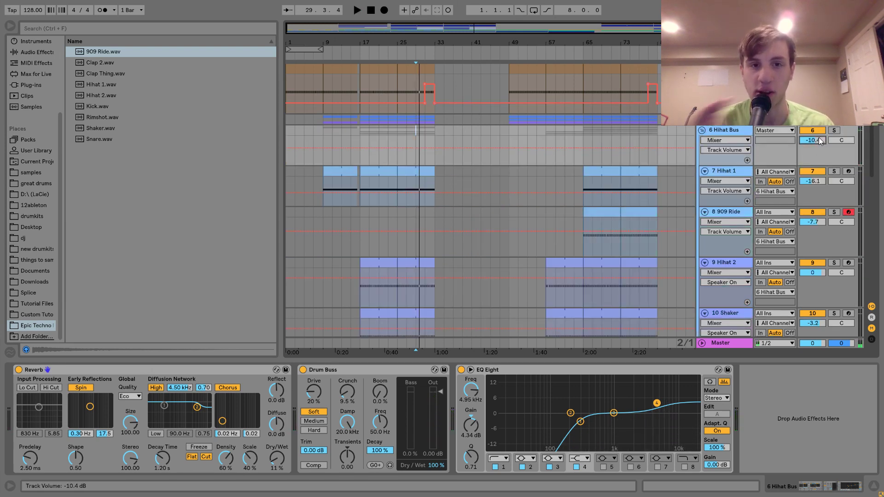
pyautogui.press('space')
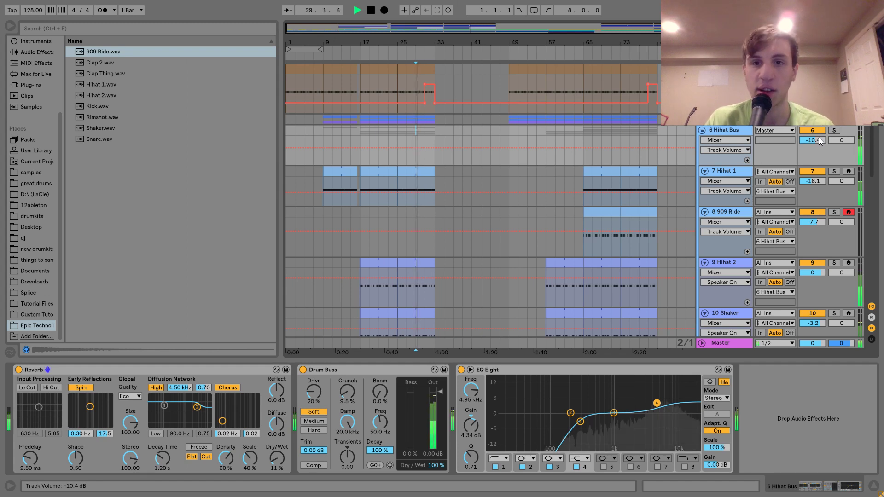
pyautogui.press('space')
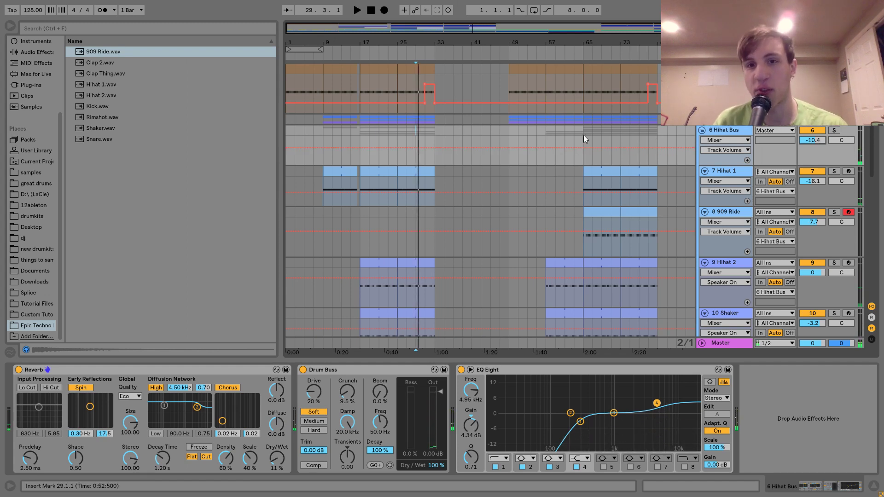
# Step: Listen to the transition into bar 65 and delete the kick's last half bar before it, from 64.3 to 65.1
pyautogui.press('space')
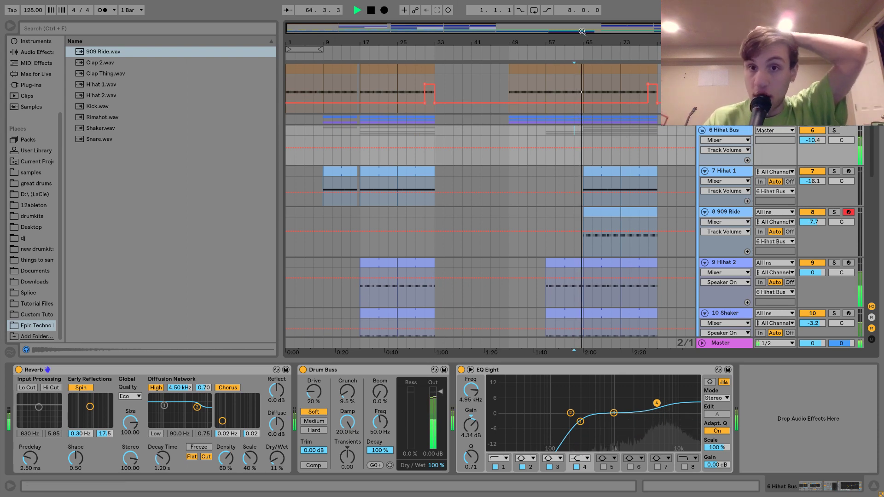
pyautogui.moveTo(584, 42); pyautogui.dragTo(583, 62)
pyautogui.click(701, 130)
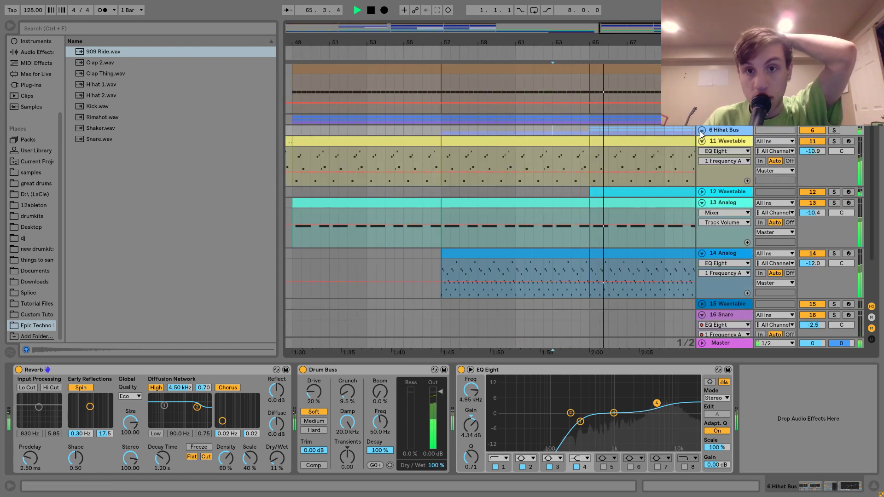
pyautogui.click(587, 68)
pyautogui.press('space')
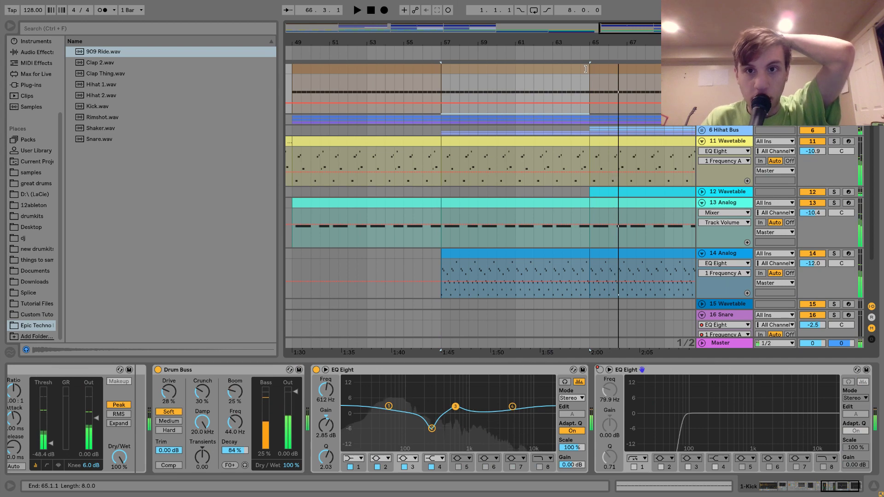
# Step: Delete the half bar from 64.3 to 65.1 in the folded 6 Hihat Bus group and check the gap from bar 63
pyautogui.click(587, 134)
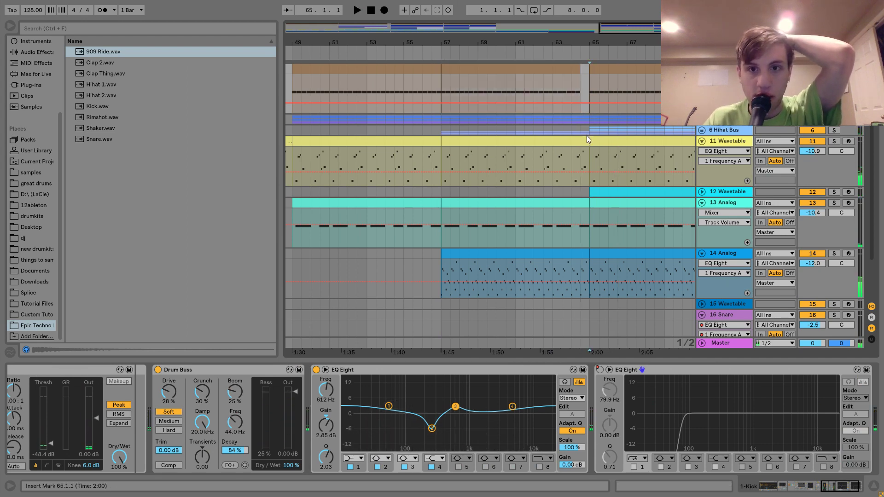
pyautogui.moveTo(587, 135); pyautogui.dragTo(582, 129)
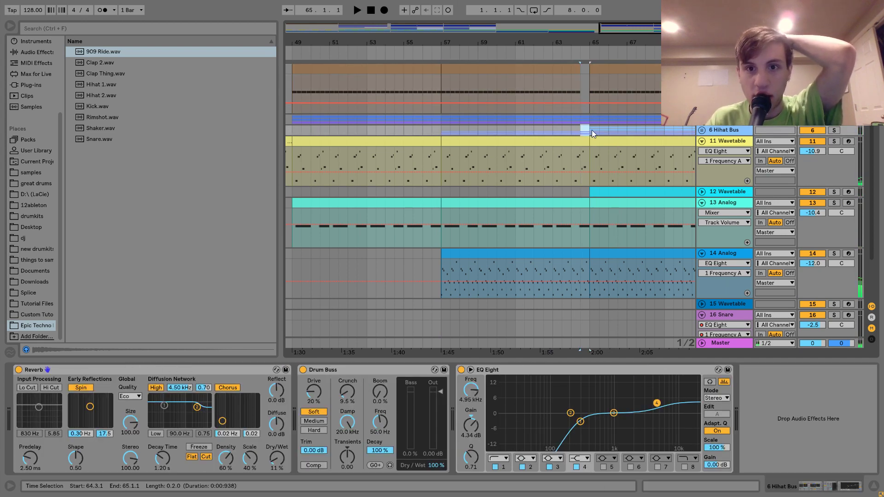
pyautogui.click(551, 81)
pyautogui.press('space')
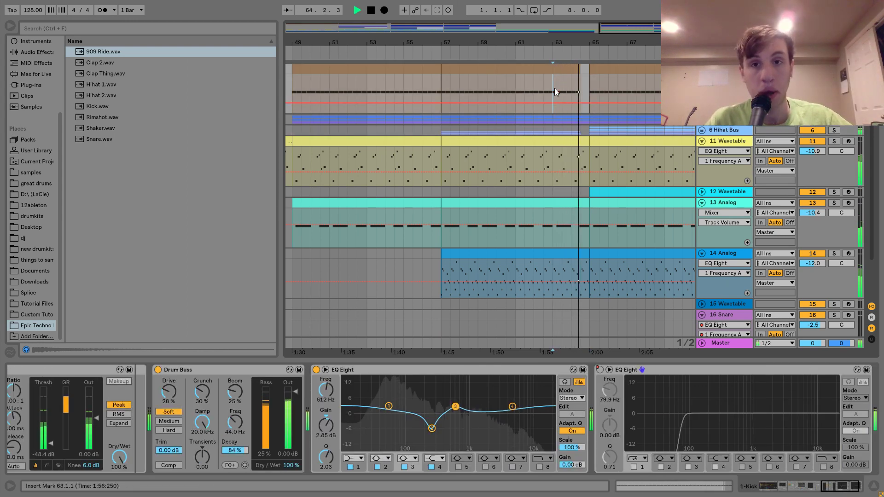
pyautogui.hscroll(8, 374, 157)
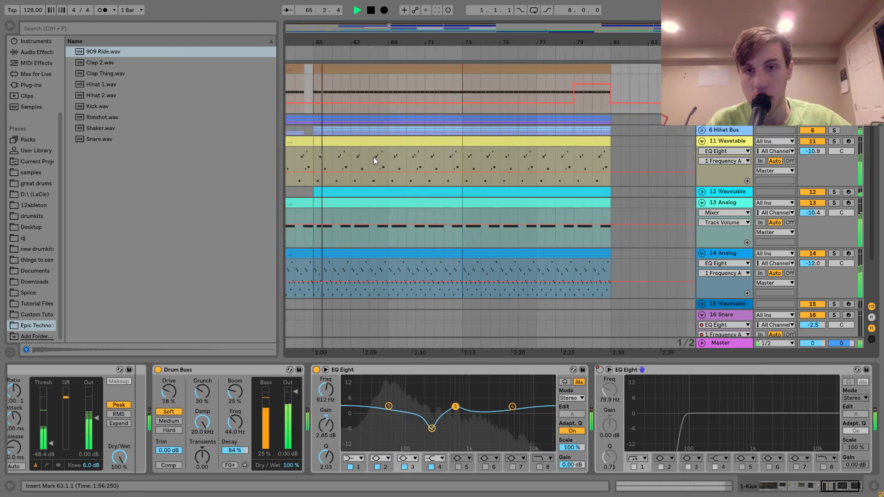
# Step: Fold the kick and 11 Wavetable tracks and unfold the 6 Hihat Bus group while playback continues
pyautogui.moveTo(364, 42); pyautogui.dragTo(364, 27)
pyautogui.click(702, 69)
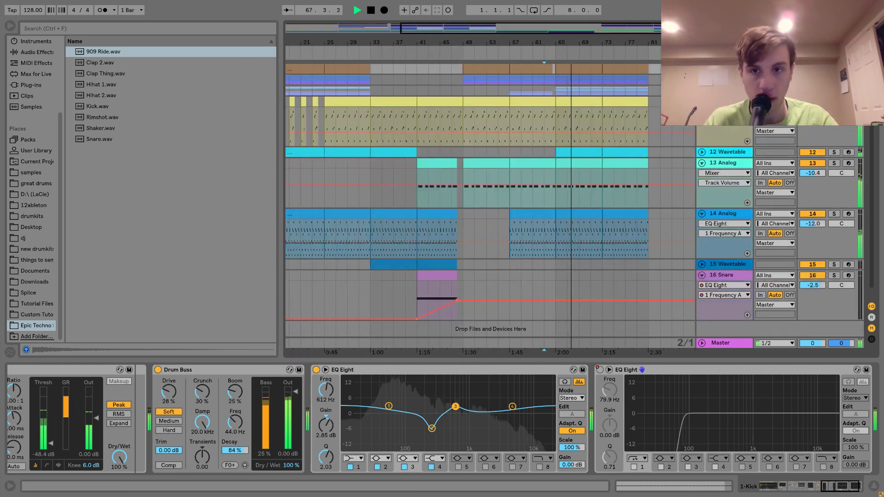
pyautogui.click(702, 101)
pyautogui.click(702, 90)
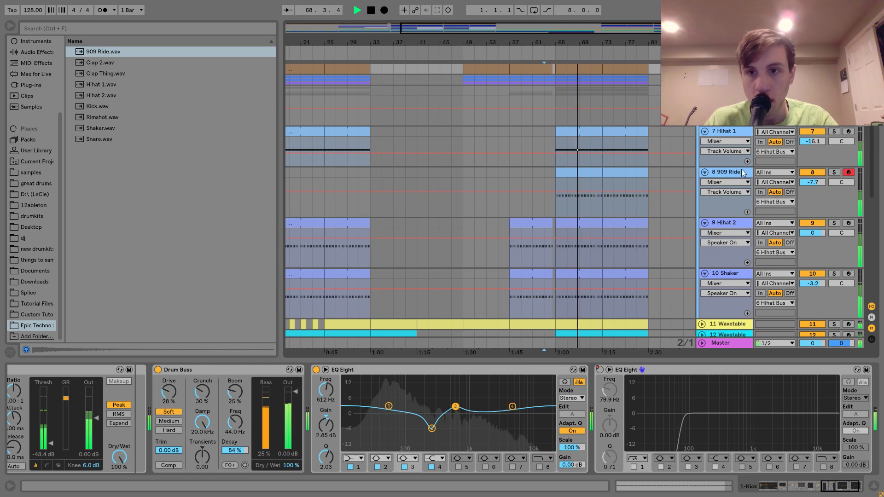
# Step: Listen through to bar 73 while reviewing the hihat and synth tracks and 12 Wavetable's effects, and stop playback
pyautogui.scroll(-5, 806, 181)
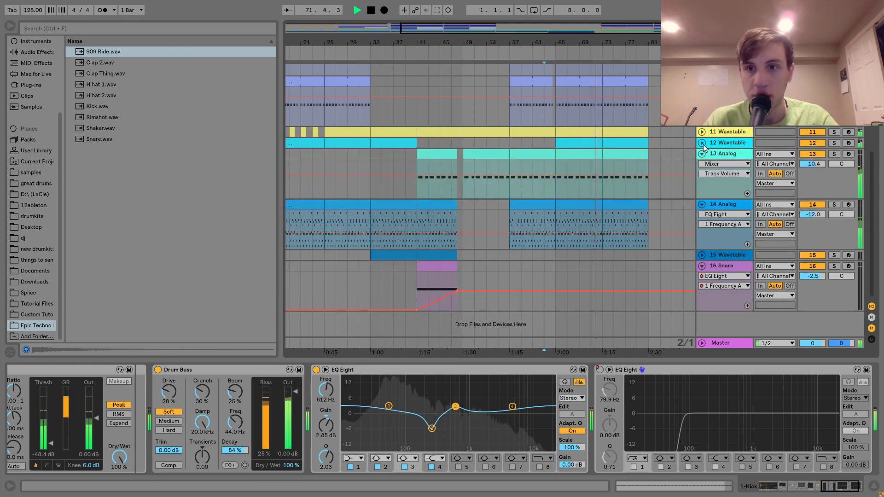
pyautogui.scroll(1, 704, 145)
pyautogui.click(724, 177)
pyautogui.scroll(4, 723, 178)
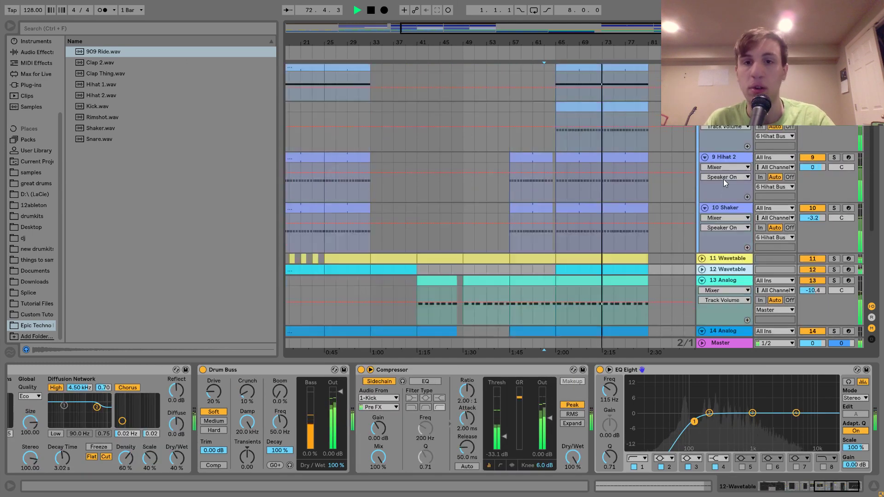
pyautogui.scroll(-6, 723, 178)
pyautogui.press('space')
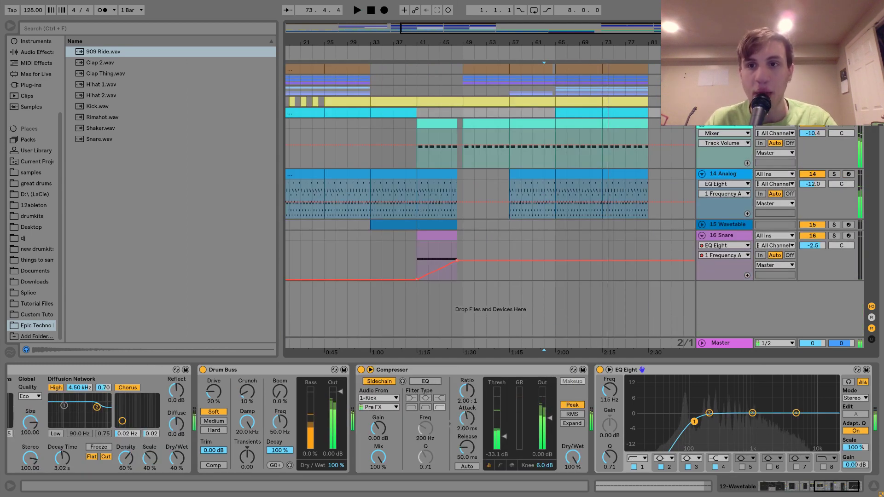
# Step: Add a Compressor to 6 Hihat Bus with threshold -10.5 dB, ratio 1.85:1 and attack 14.9 ms while the drop plays
pyautogui.click(724, 90)
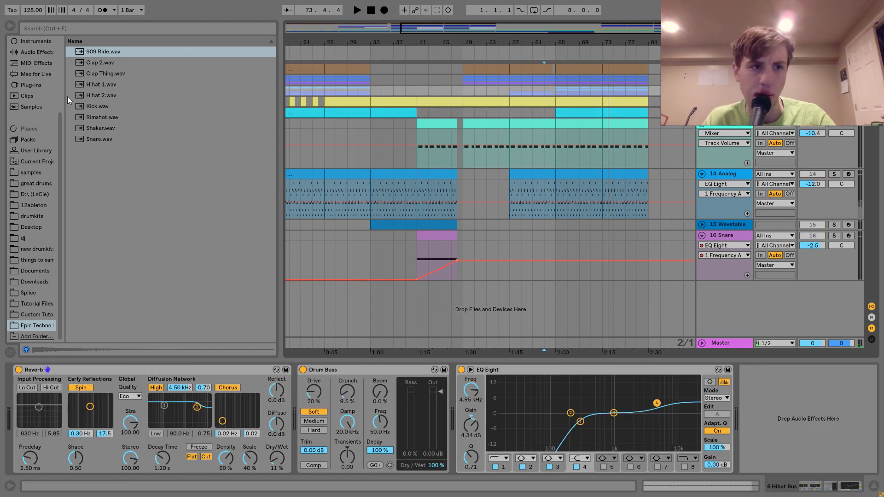
pyautogui.click(37, 53)
pyautogui.press('space')
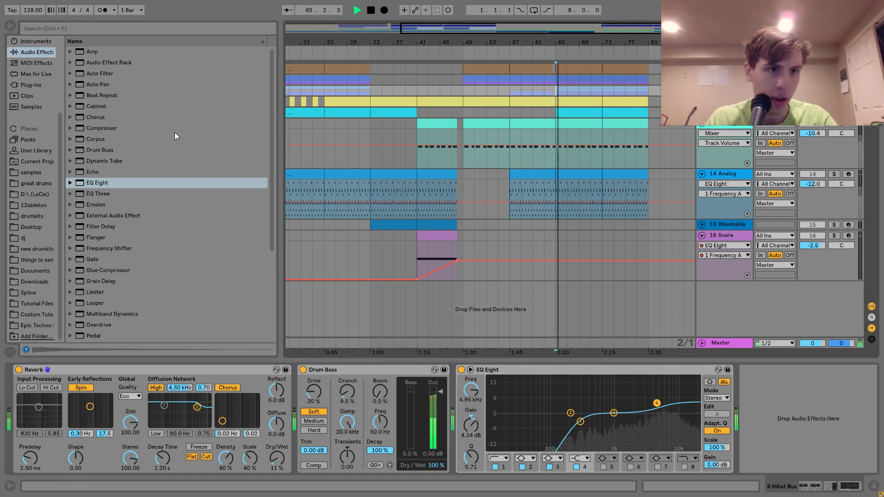
pyautogui.doubleClick(103, 128)
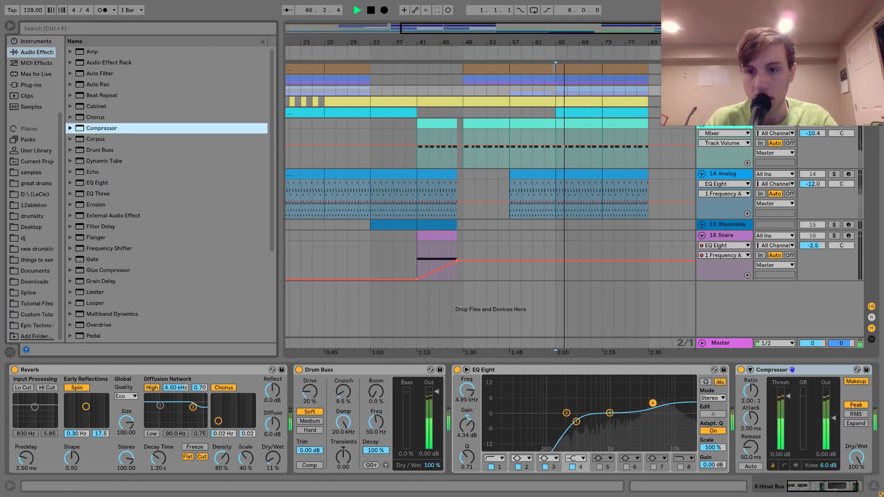
pyautogui.moveTo(788, 396); pyautogui.dragTo(784, 413)
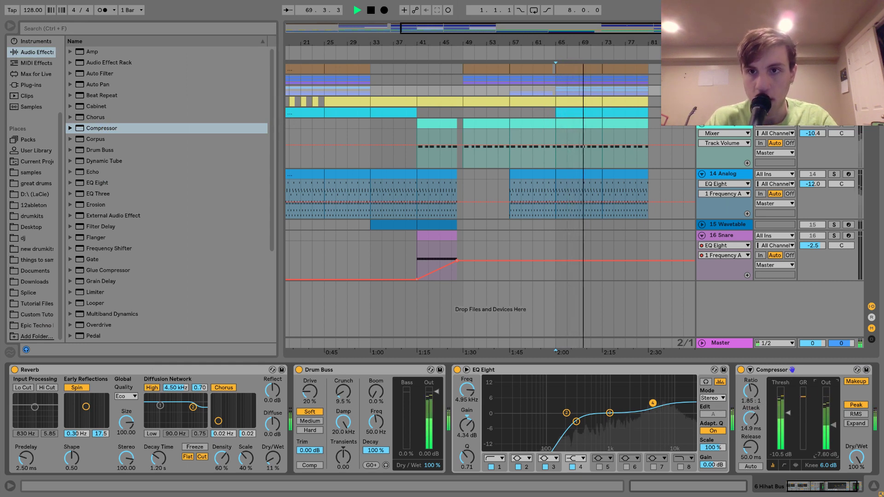
# Step: Compare the 6 Hihat Bus with its Compressor bypassed and active, and set the bus volume to -9.3 dB
pyautogui.scroll(10, 490, 208)
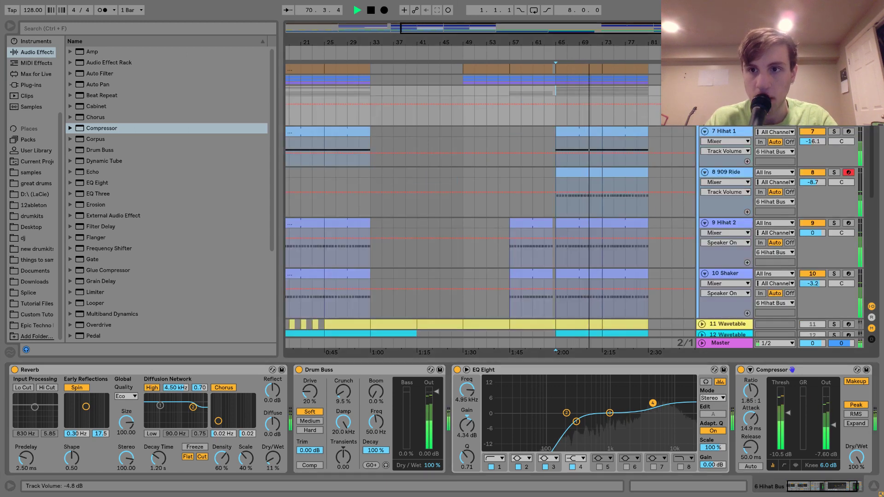
pyautogui.click(741, 370)
pyautogui.click(741, 371)
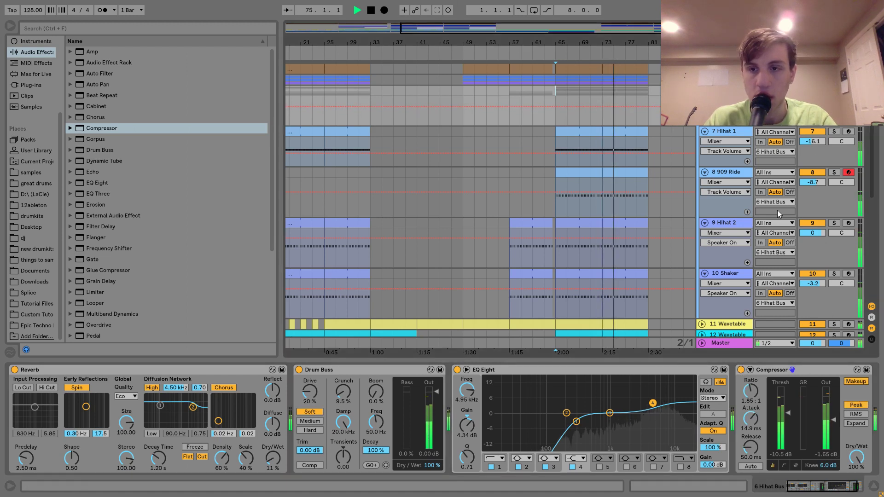
pyautogui.click(741, 371)
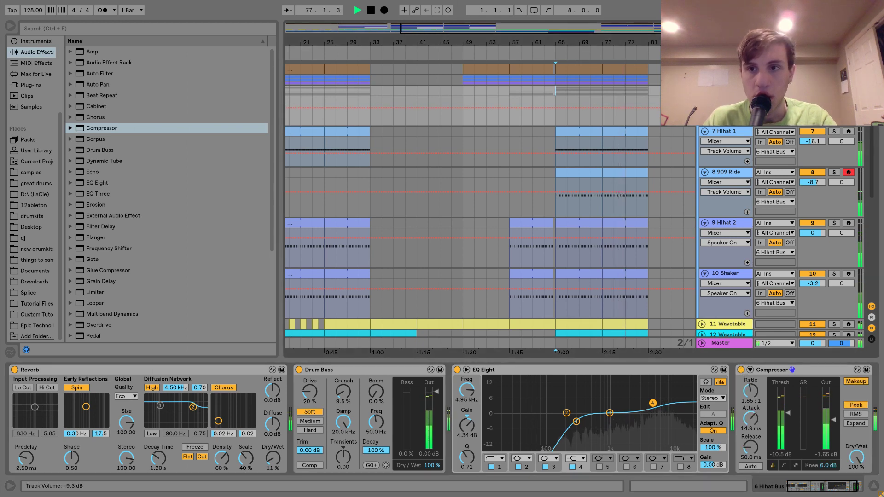
# Step: Add a Compressor to 2 Percussion Bus with threshold -14.9 dB and attack 6.57 ms, playing from bar 65
pyautogui.click(726, 80)
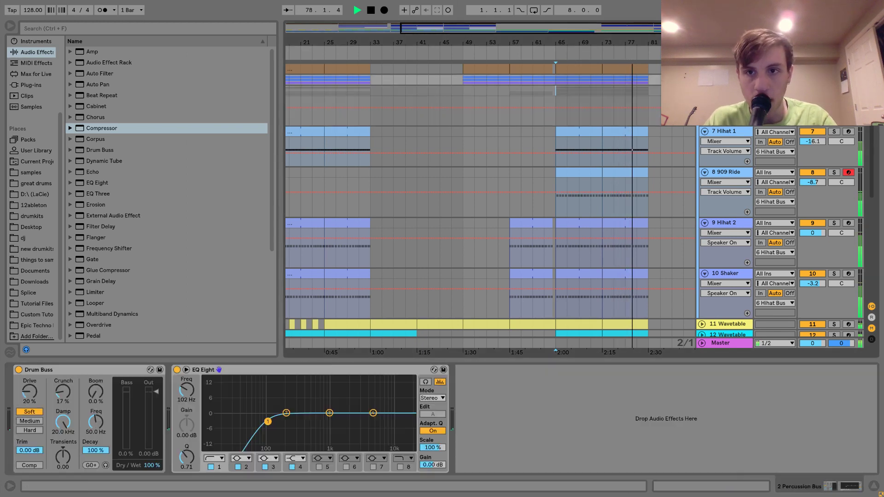
pyautogui.doubleClick(102, 128)
pyautogui.press('space')
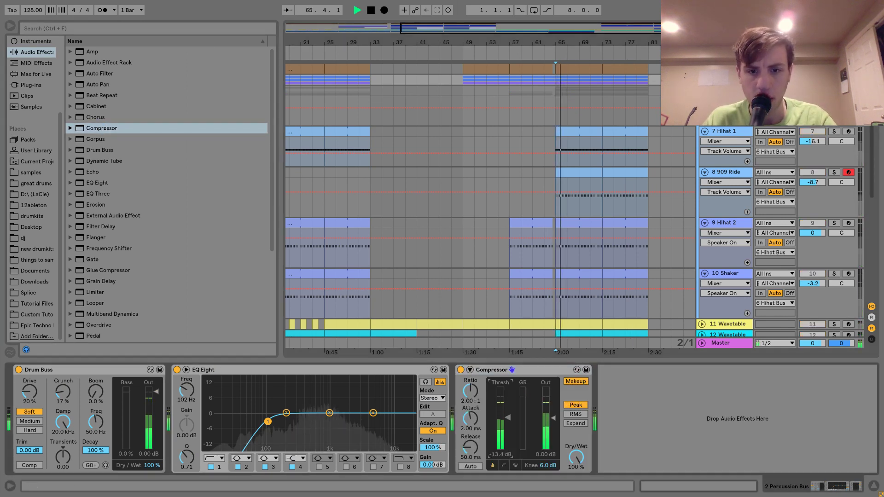
pyautogui.moveTo(500, 417); pyautogui.dragTo(473, 410)
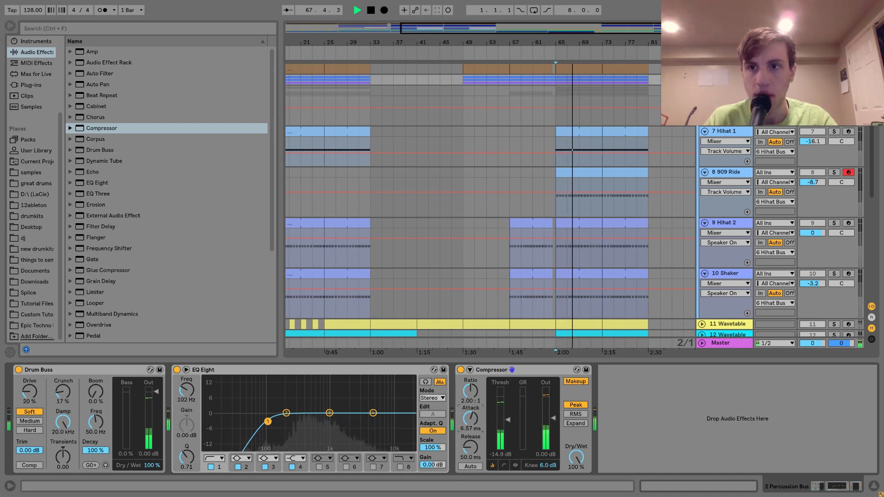
# Step: Solo and unfold the 1 Kick track, set its volume to -5.0 dB, and unsolo it
pyautogui.scroll(3, 488, 208)
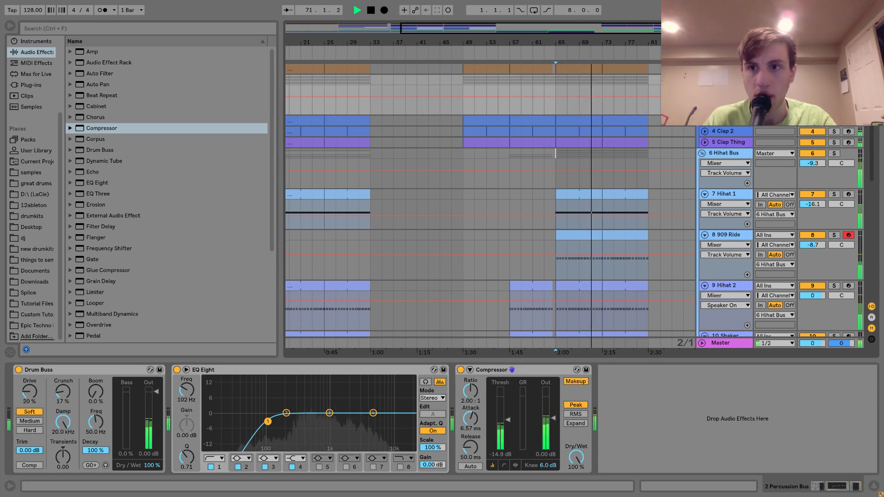
pyautogui.click(835, 69)
pyautogui.click(726, 69)
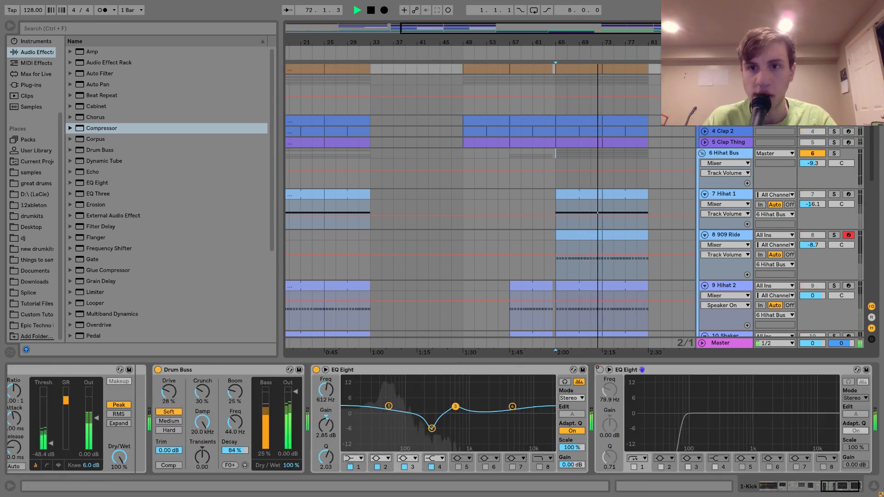
pyautogui.scroll(2, 725, 69)
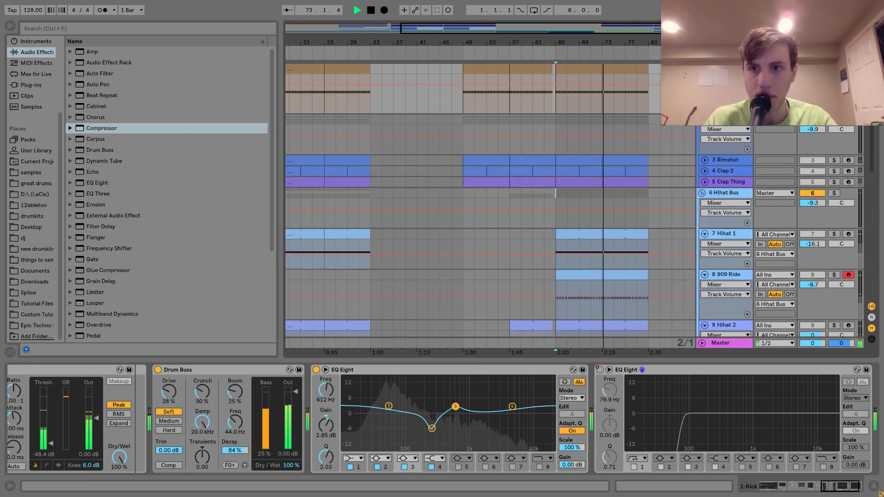
pyautogui.click(834, 70)
pyautogui.moveTo(812, 79); pyautogui.dragTo(813, 83)
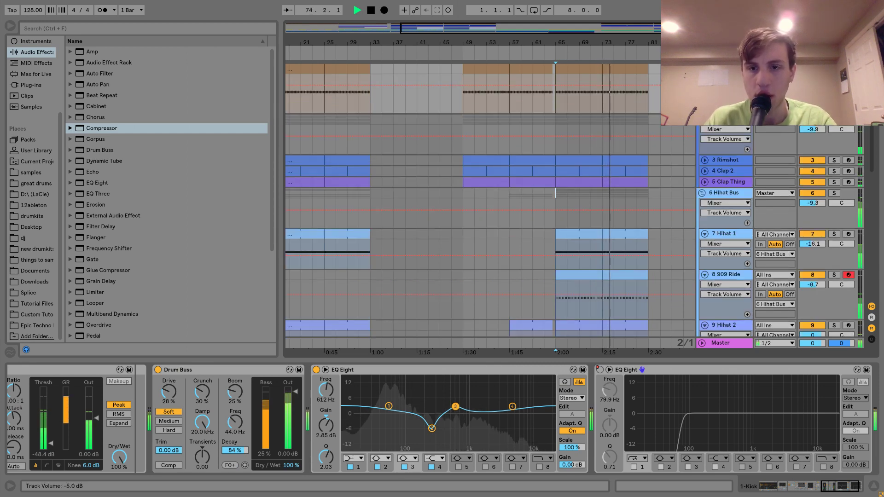
# Step: Solo 11 Wavetable, set its volume to -10.6 dB, and unsolo it
pyautogui.scroll(-10, 838, 139)
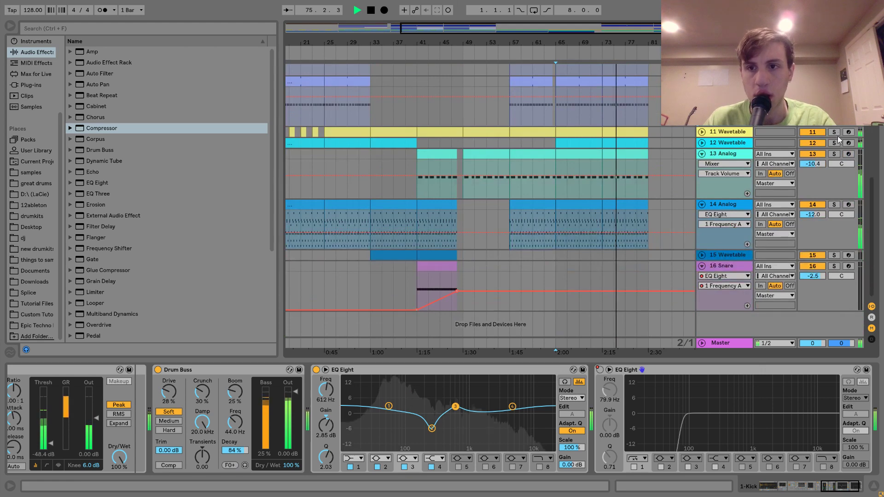
pyautogui.click(834, 133)
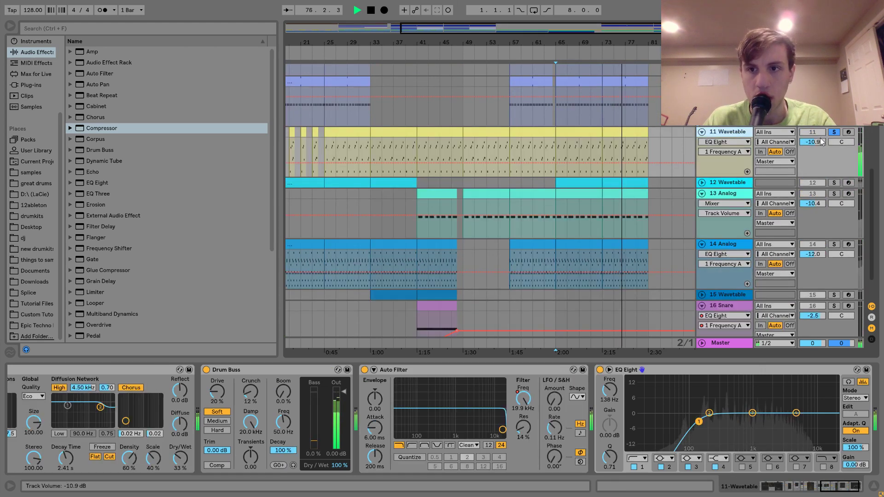
pyautogui.moveTo(813, 142); pyautogui.dragTo(812, 141)
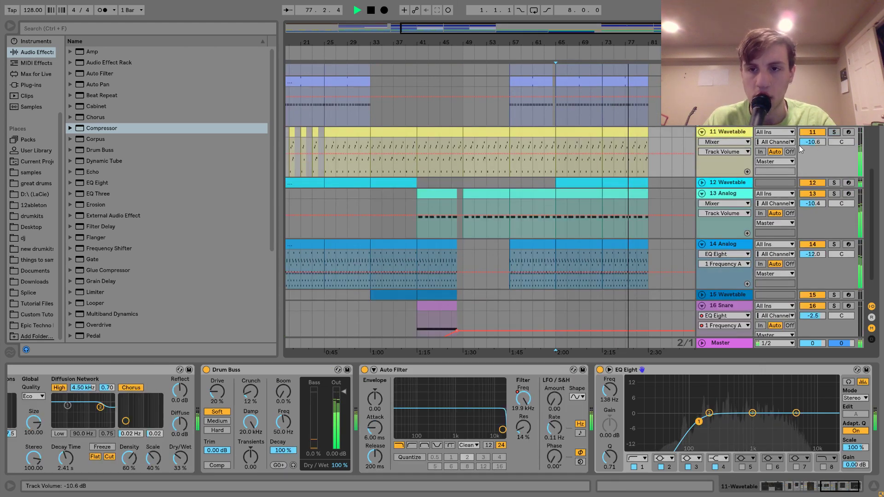
# Step: Unfold and solo 12 Wavetable, set its volume to -13.8 dB, and unsolo it
pyautogui.scroll(-2, 734, 156)
pyautogui.click(702, 143)
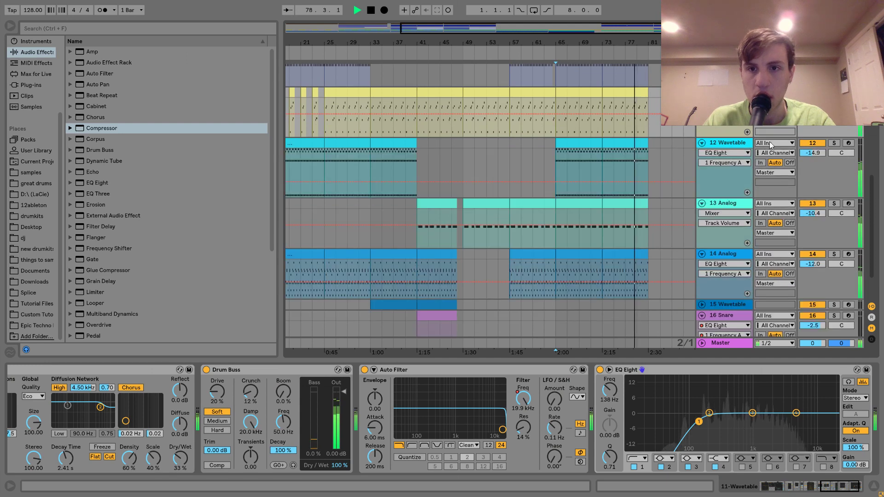
pyautogui.click(837, 142)
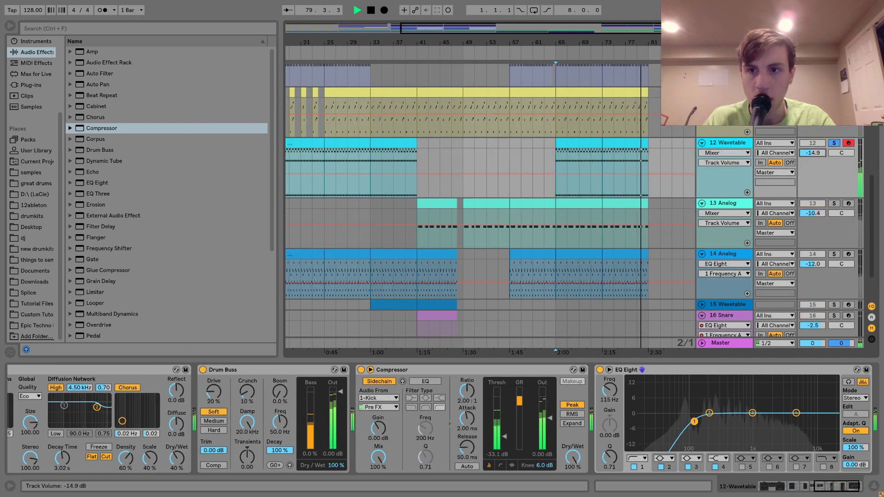
pyautogui.click(834, 143)
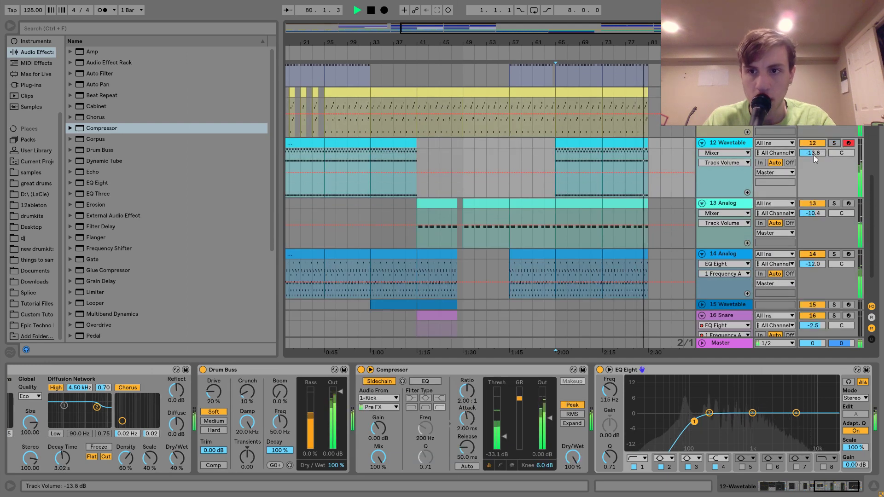
# Step: Fold the 12 Wavetable, 13 Analog and 14 Analog tracks, and mute and unmute 13 Analog to hear its contribution
pyautogui.click(702, 143)
pyautogui.click(702, 154)
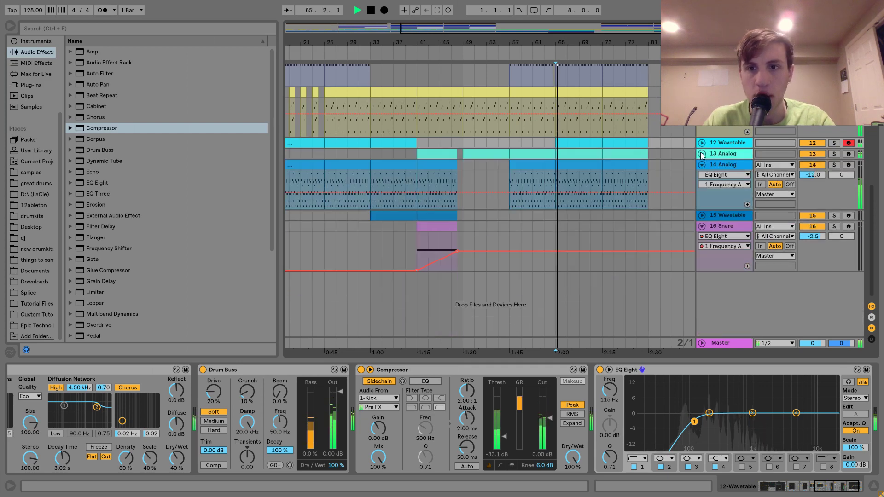
pyautogui.click(726, 155)
pyautogui.click(813, 154)
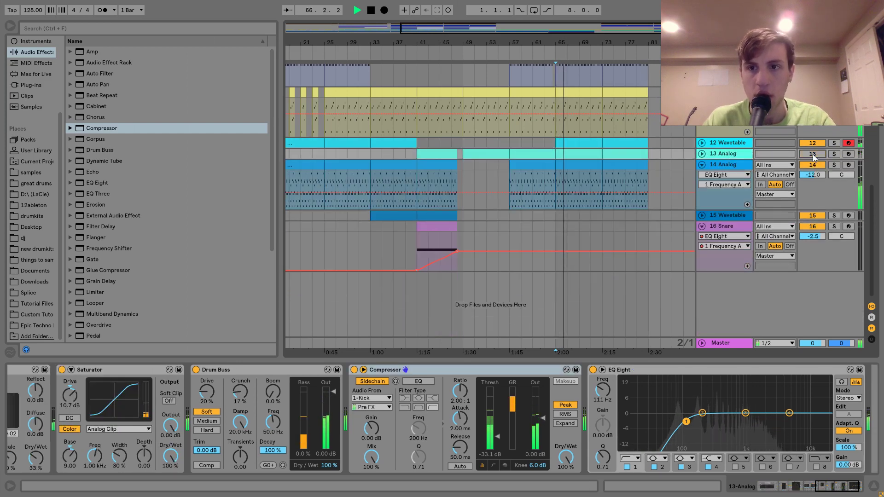
pyautogui.click(813, 155)
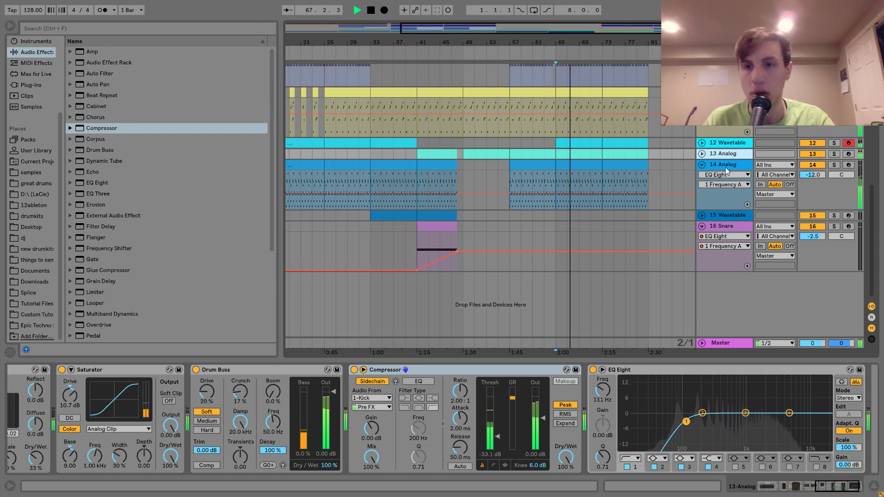
pyautogui.click(726, 166)
pyautogui.click(702, 165)
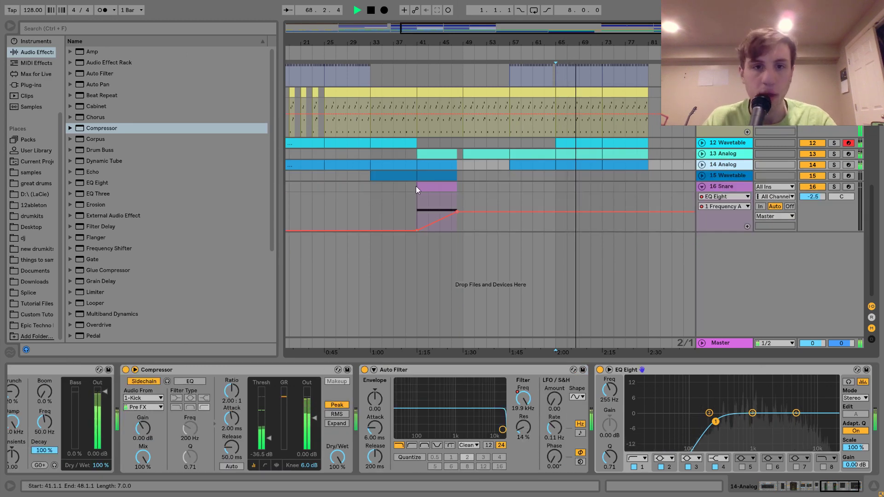
# Step: Play the breakdown from bar 31, set 15 Wavetable's volume to -8.6 dB, and fold the track again
pyautogui.click(389, 171)
pyautogui.click(359, 176)
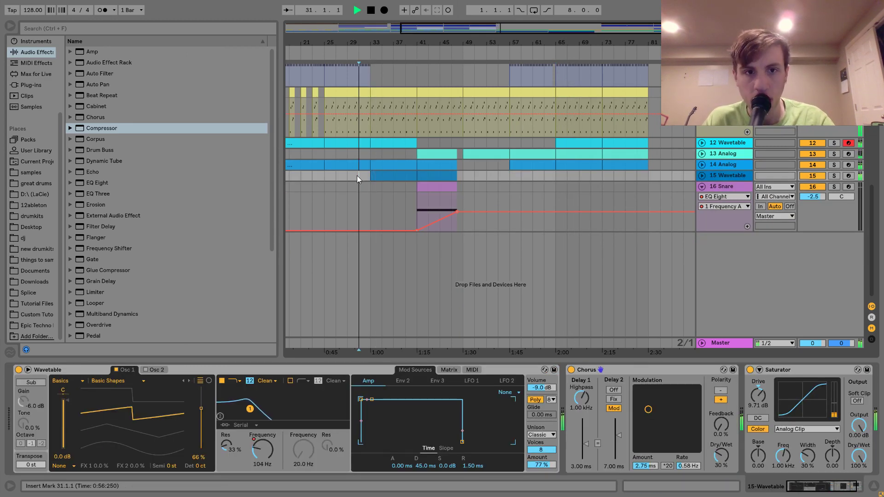
pyautogui.hscroll(-3, 518, 169)
pyautogui.scroll(5, 519, 170)
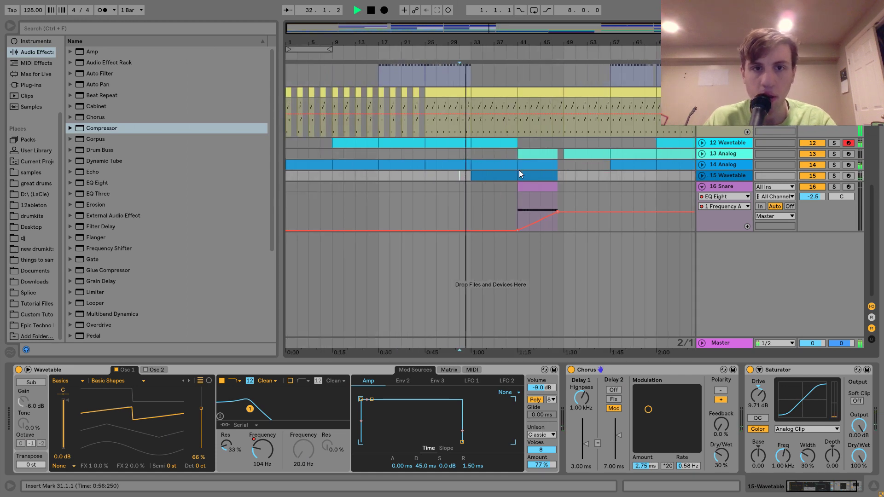
pyautogui.scroll(5, 519, 171)
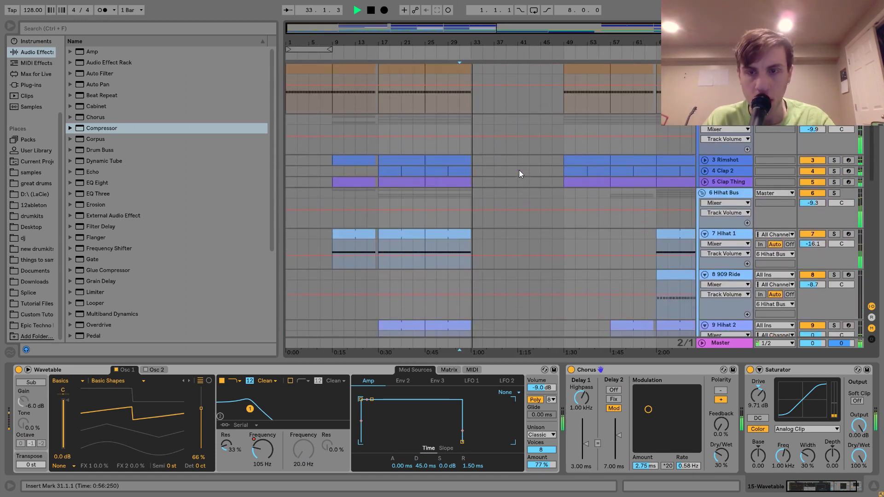
pyautogui.scroll(-8, 519, 170)
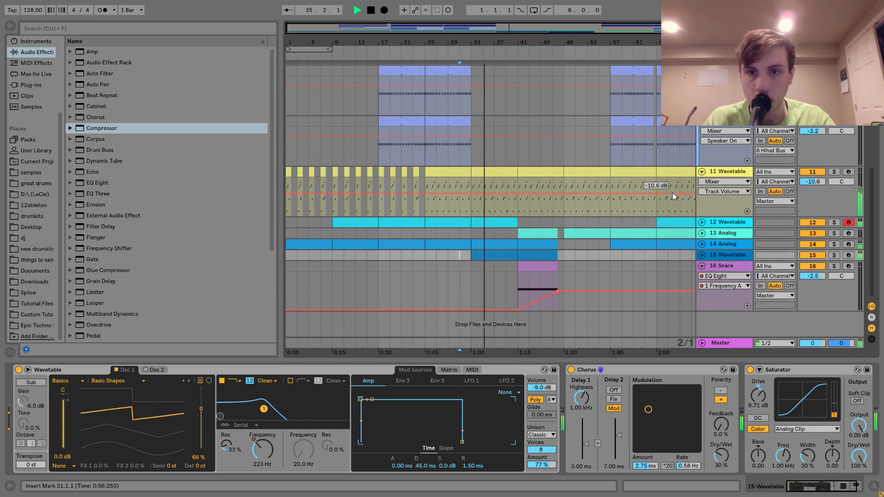
pyautogui.click(702, 256)
pyautogui.moveTo(813, 266); pyautogui.dragTo(814, 271)
pyautogui.press('space')
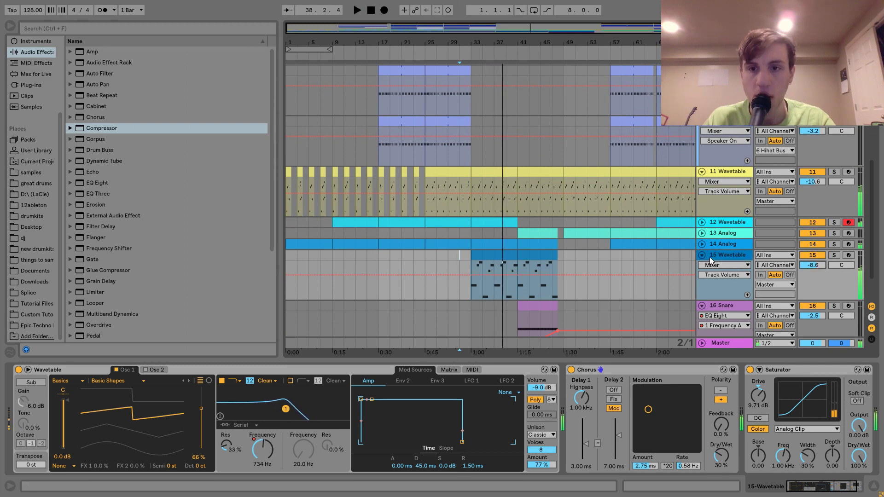
pyautogui.click(702, 255)
# Step: Select bars 65 to 73 on the 15 Wavetable track, loop that range and start playback
pyautogui.hscroll(4, 552, 251)
pyautogui.hscroll(2, 552, 251)
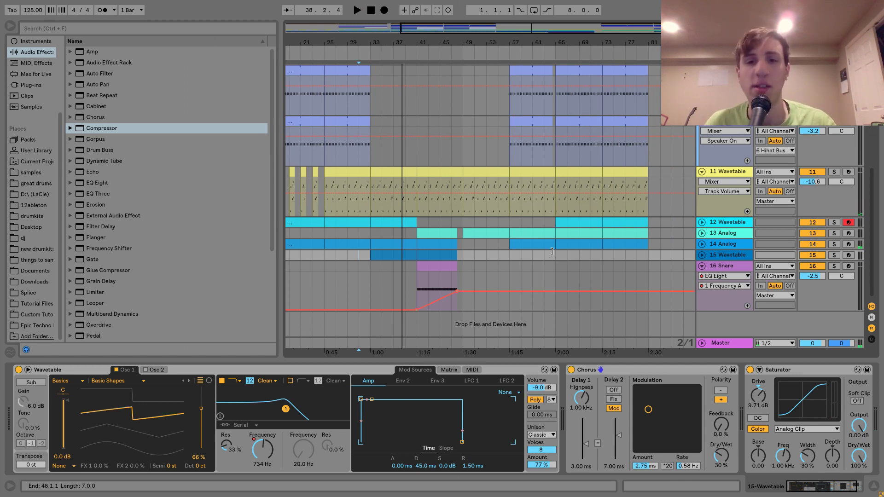
pyautogui.moveTo(556, 254); pyautogui.dragTo(598, 257)
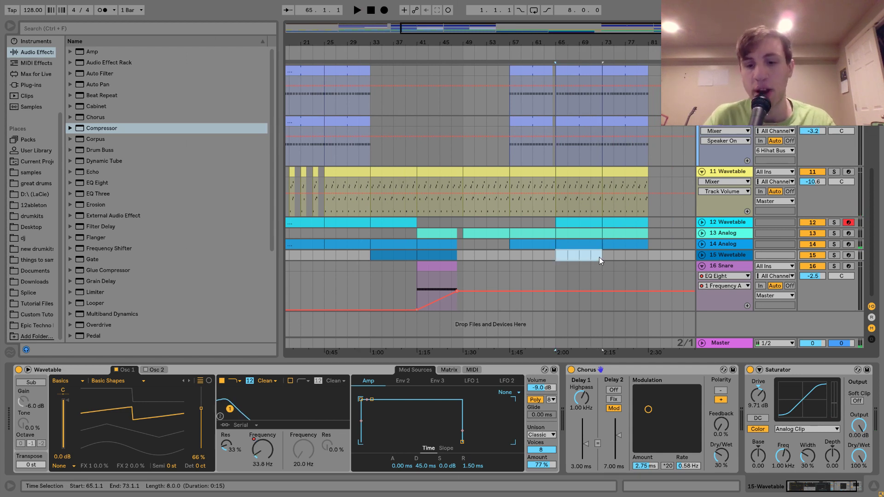
pyautogui.hotkey('ctrl', 'l')
pyautogui.press('space')
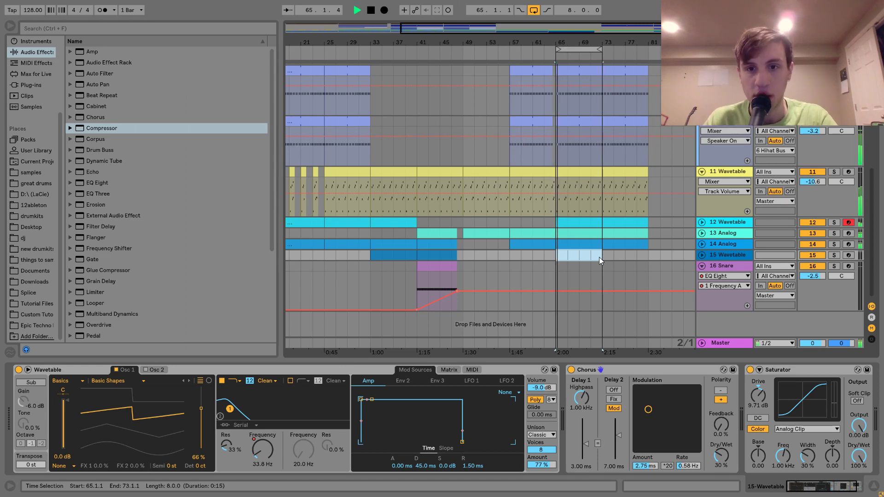
# Step: Stop playback, switch to Session View, and play the loop to check the track and master peak levels
pyautogui.press('space')
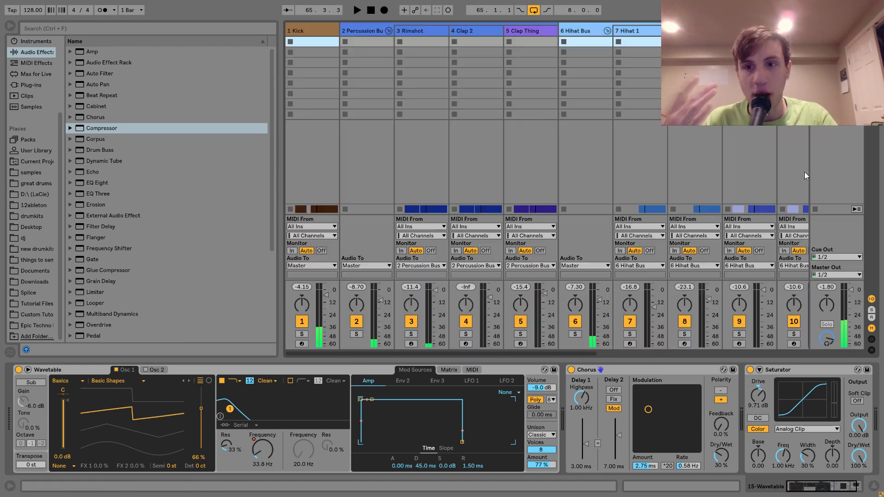
pyautogui.press('Tab')
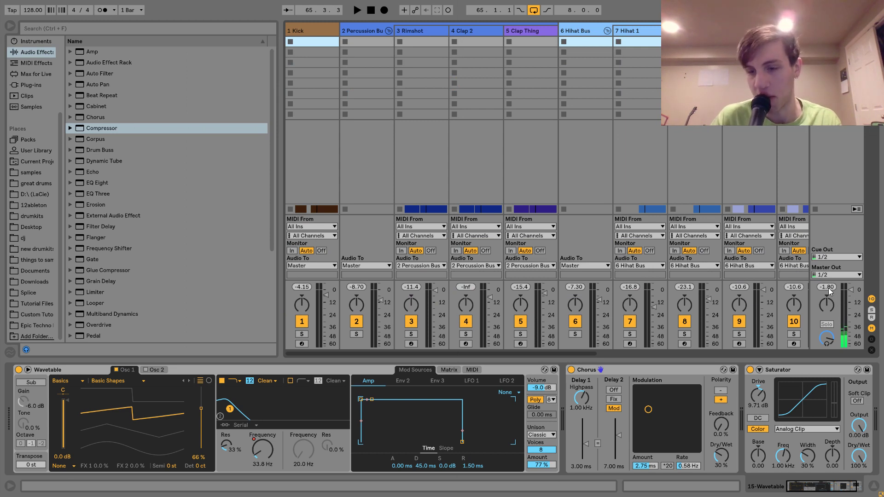
pyautogui.press('space')
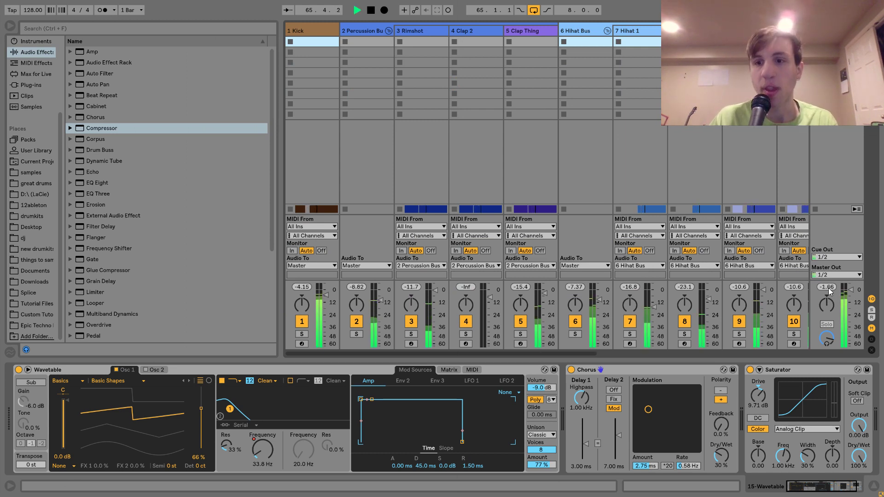
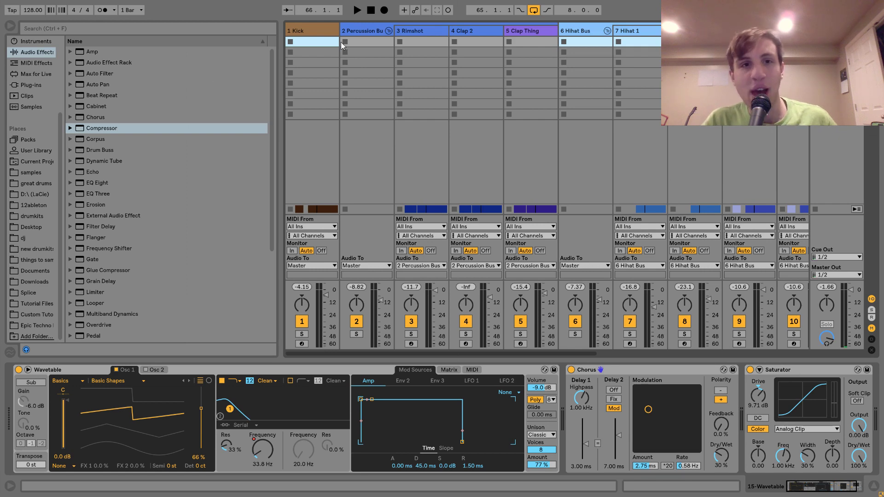
# Step: Select the tracks routed directly to the Master and lower their volumes together, playing the loop to check the master peak level
pyautogui.click(362, 30)
pyautogui.hotkey('ctrl', 'z')
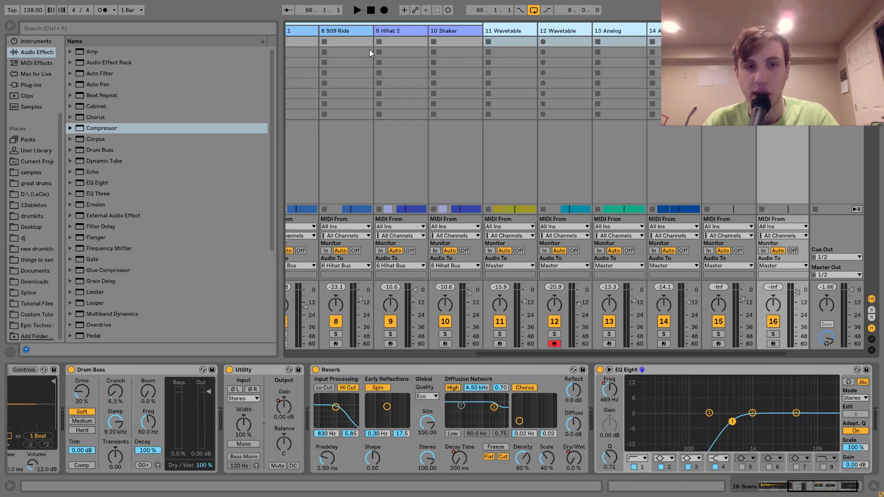
pyautogui.press('space')
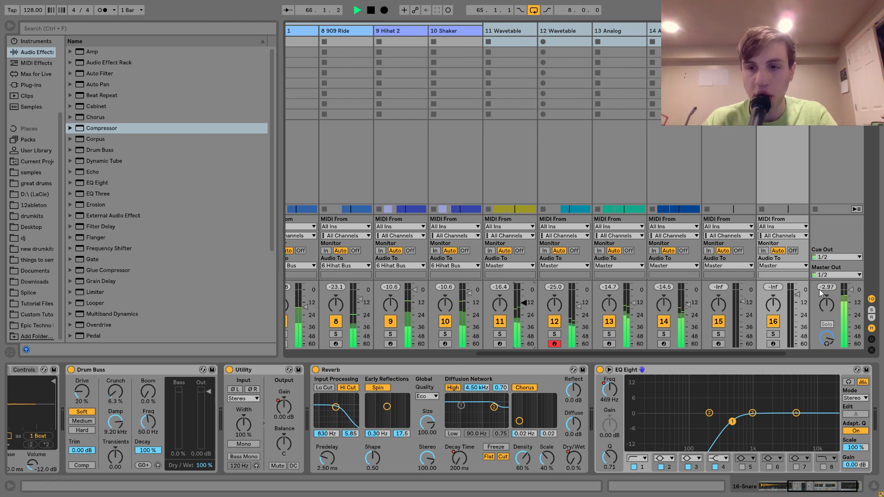
pyautogui.press('space')
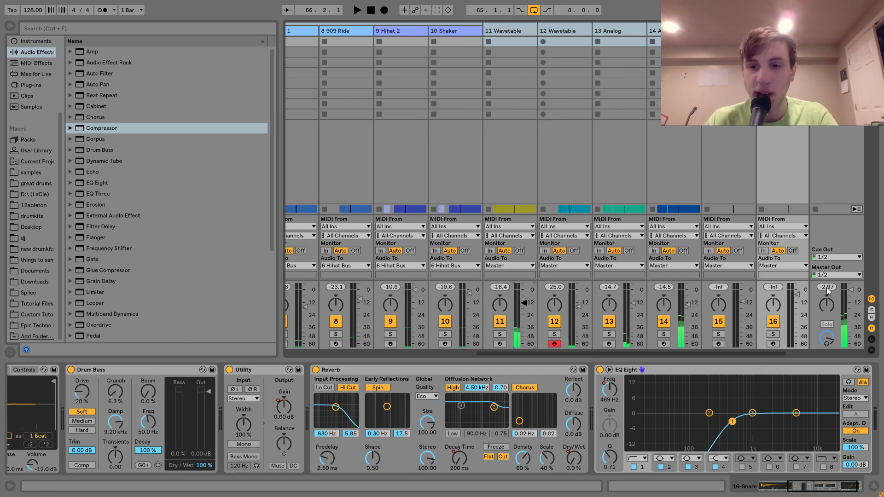
pyautogui.press('space')
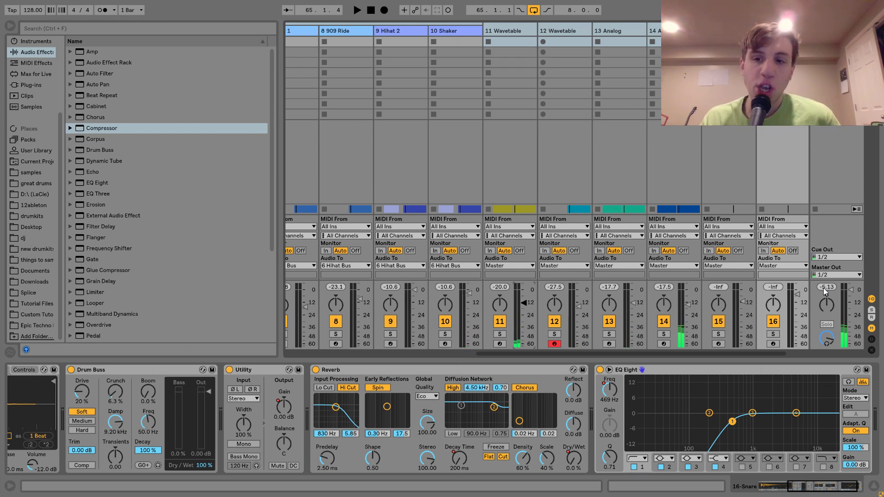
pyautogui.press('space')
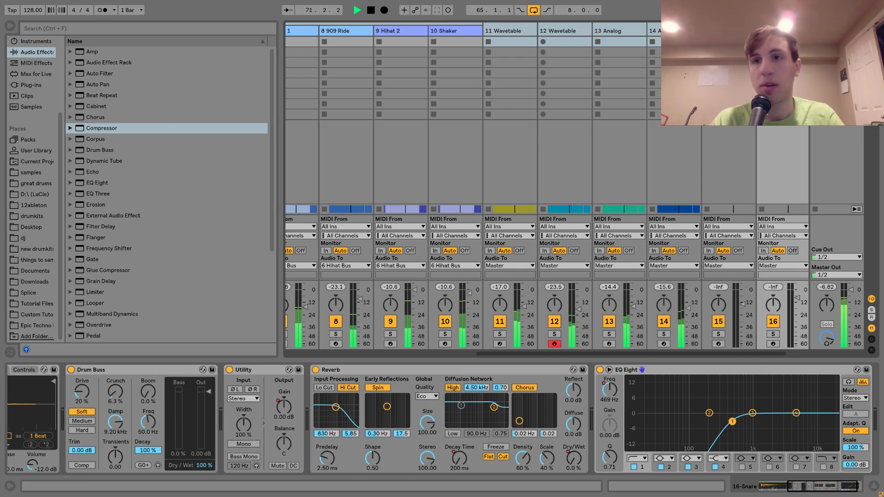
pyautogui.click(835, 240)
pyautogui.press('space')
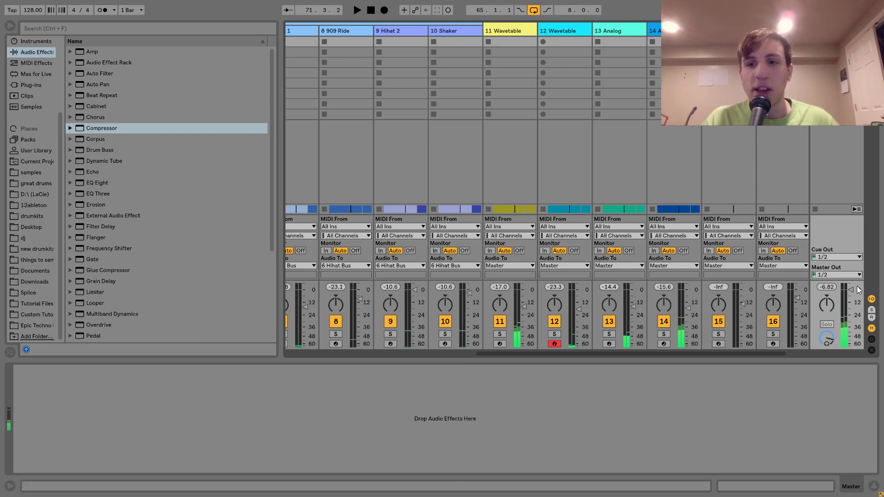
# Step: Add an EQ Eight to the Master track, boosting band 1 by 3.35 dB at 74.2 Hz and band 4 by 3.10 dB at 5.05 kHz
pyautogui.press('Tab')
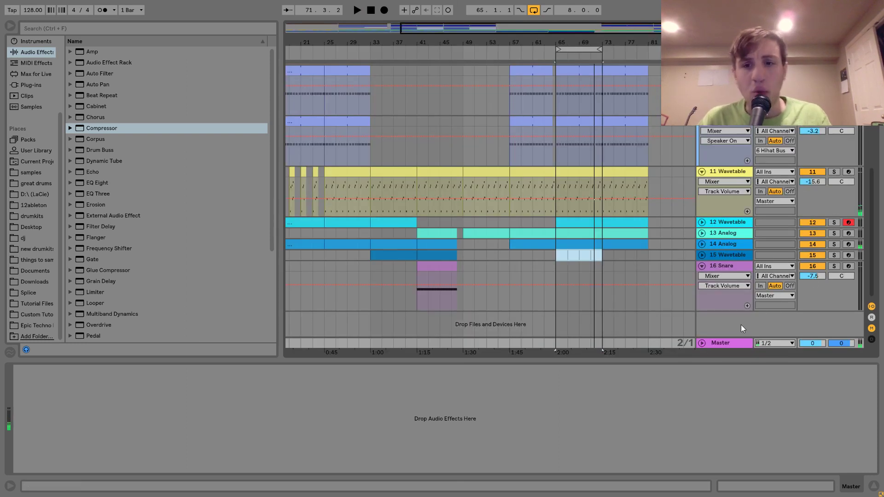
pyautogui.click(716, 343)
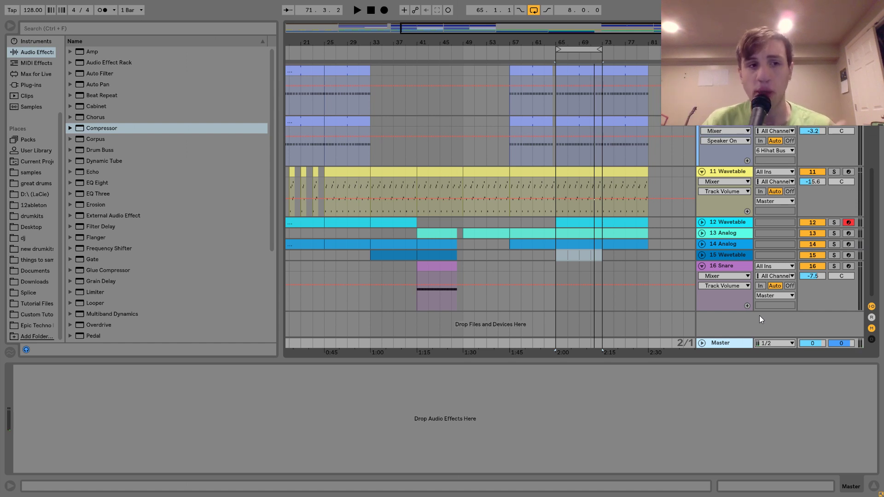
pyautogui.doubleClick(89, 181)
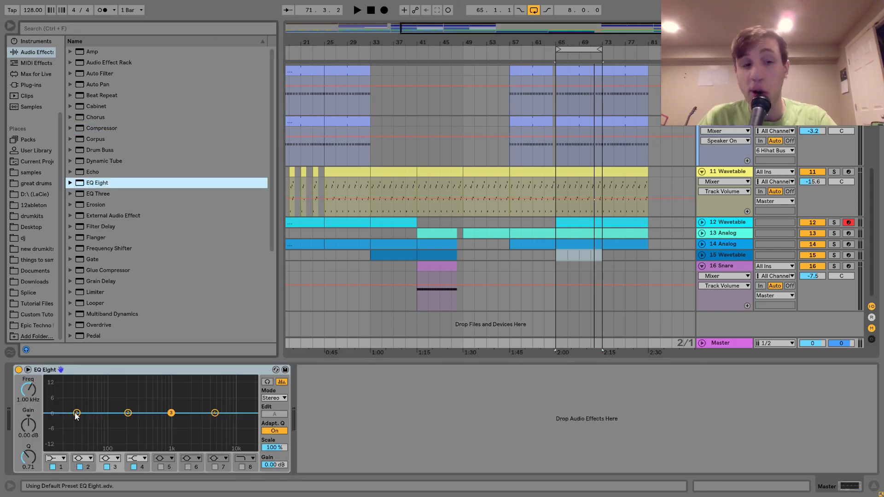
pyautogui.moveTo(76, 414); pyautogui.dragTo(100, 405)
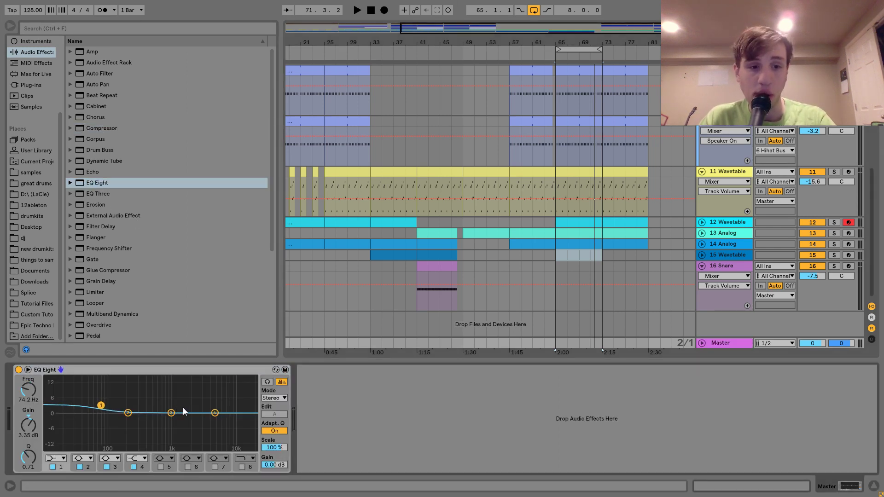
pyautogui.moveTo(216, 413); pyautogui.dragTo(215, 409)
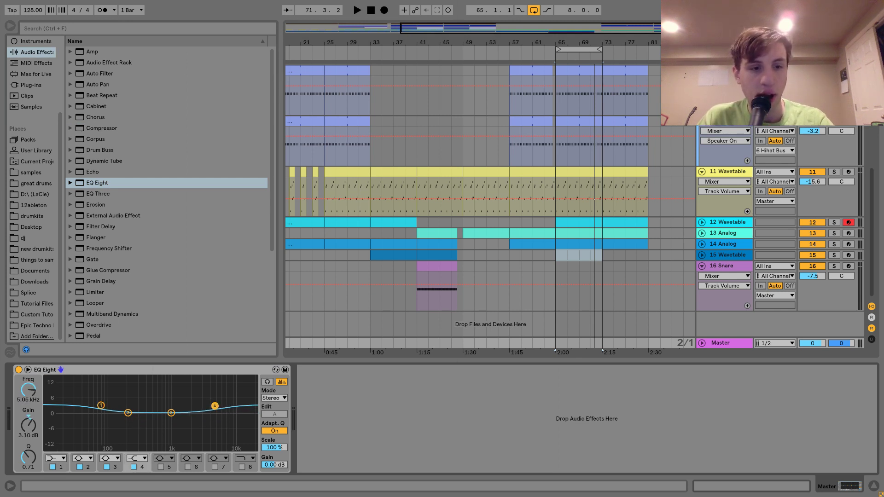
# Step: Cut EQ band 2 to -5.63 dB at 245 Hz with a Q of 3.92, comparing the EQ bypassed and enabled during playback
pyautogui.moveTo(129, 414)
pyautogui.mouseDown()
pyautogui.moveTo(138, 419)
pyautogui.moveTo(130, 422)
pyautogui.mouseUp()
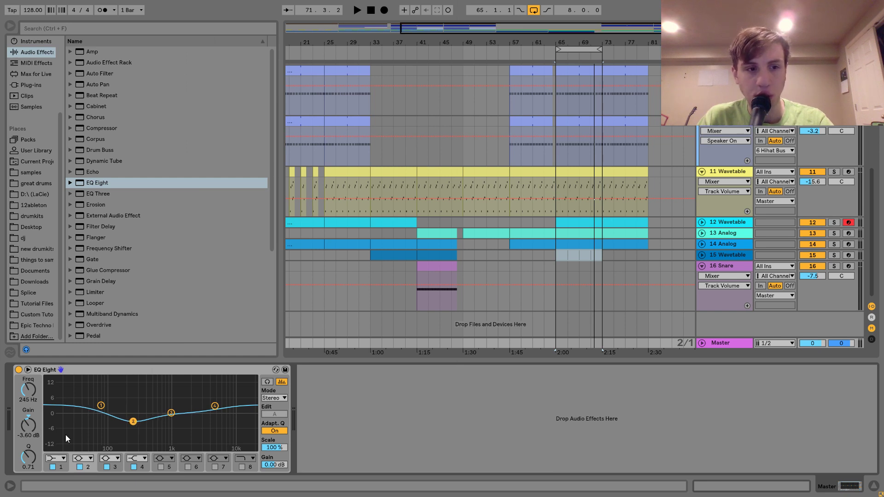
pyautogui.moveTo(28, 457); pyautogui.dragTo(28, 442)
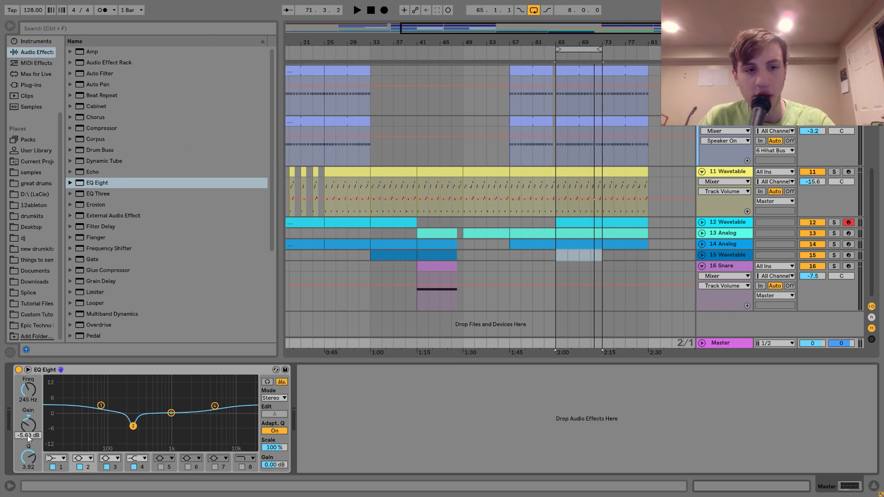
pyautogui.click(19, 370)
pyautogui.press('space')
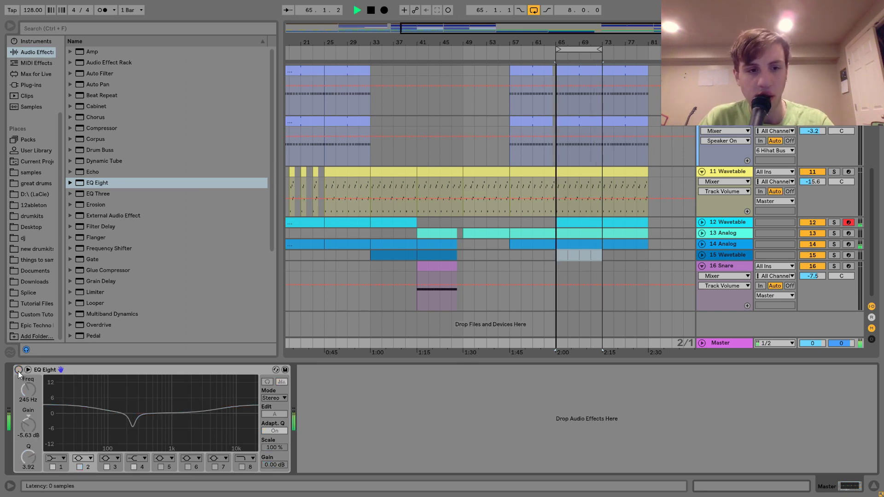
pyautogui.click(19, 370)
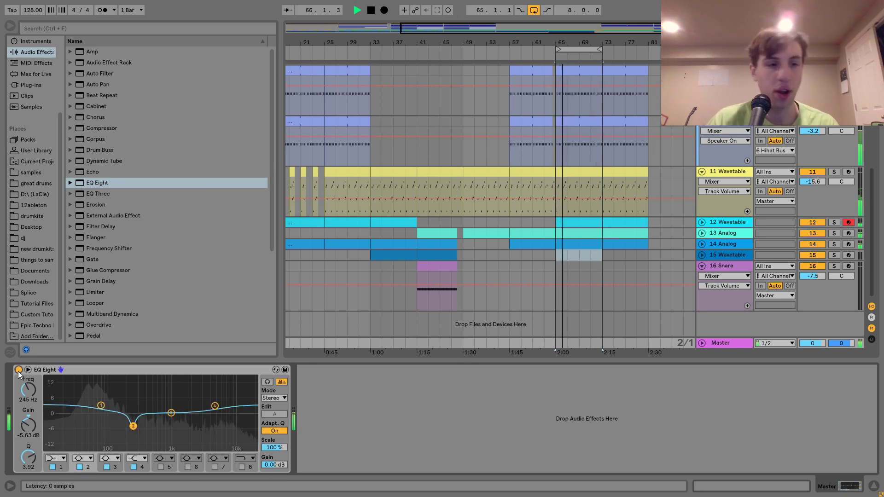
# Step: Soften EQ band 2 to -3.81 dB with a Q of 2.20, and set band 1 to 61.2 Hz and 3.84 dB
pyautogui.moveTo(25, 457); pyautogui.dragTo(25, 466)
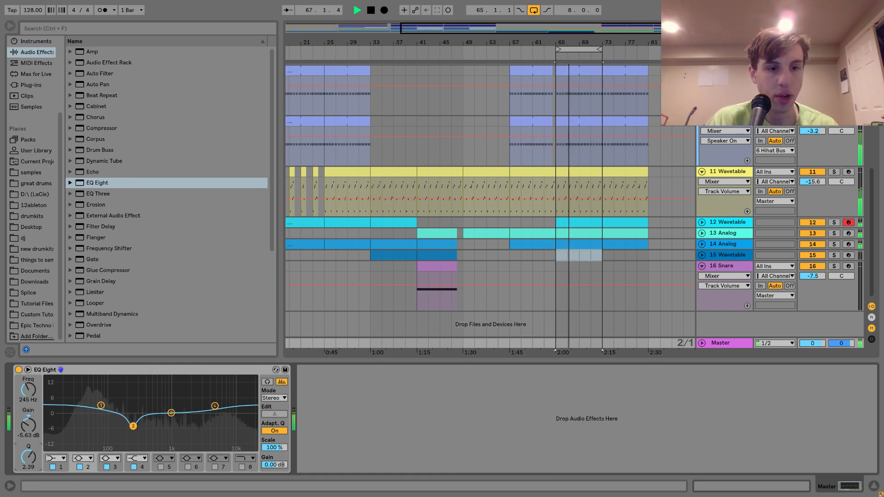
pyautogui.press('space')
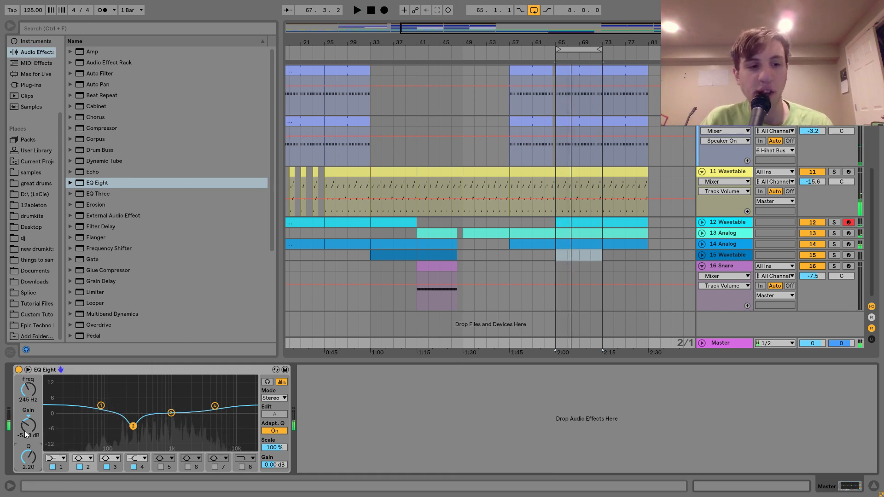
pyautogui.moveTo(29, 424); pyautogui.dragTo(28, 419)
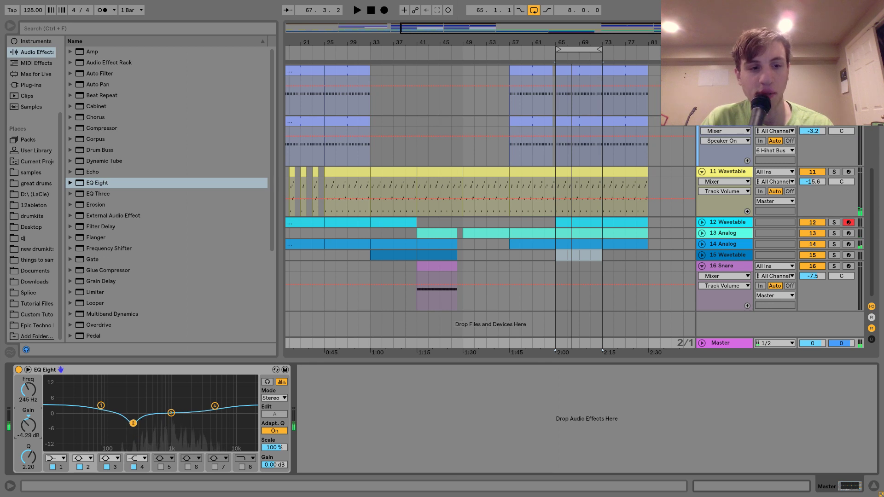
pyautogui.press('space')
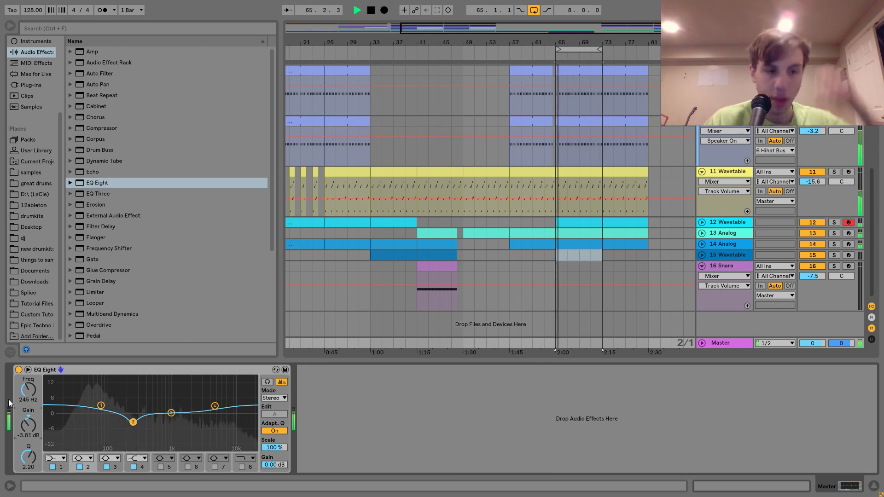
pyautogui.moveTo(101, 406); pyautogui.dragTo(96, 405)
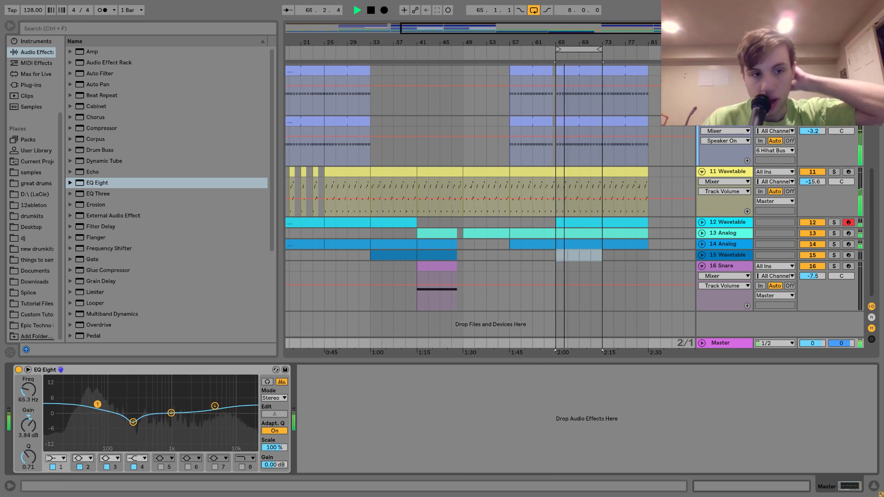
pyautogui.press('space')
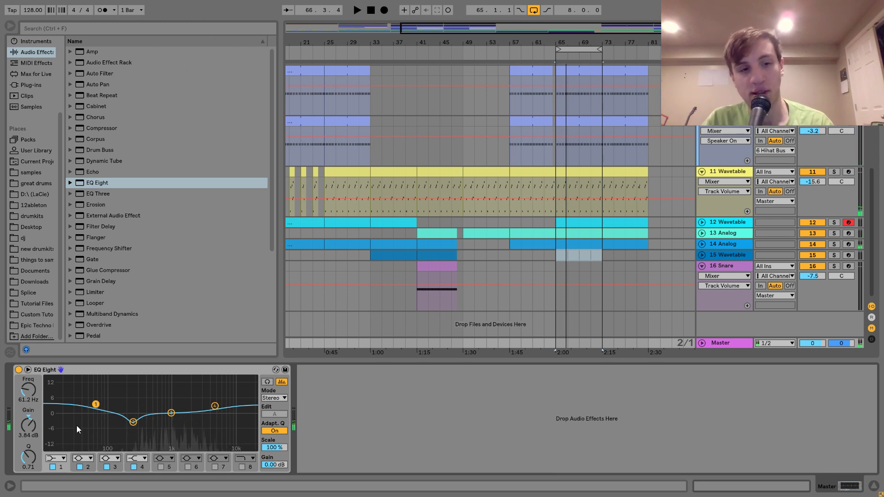
# Step: Play the loop with the master EQ bypassed and re-enabled to compare, and check the master peak level in Session View
pyautogui.click(133, 422)
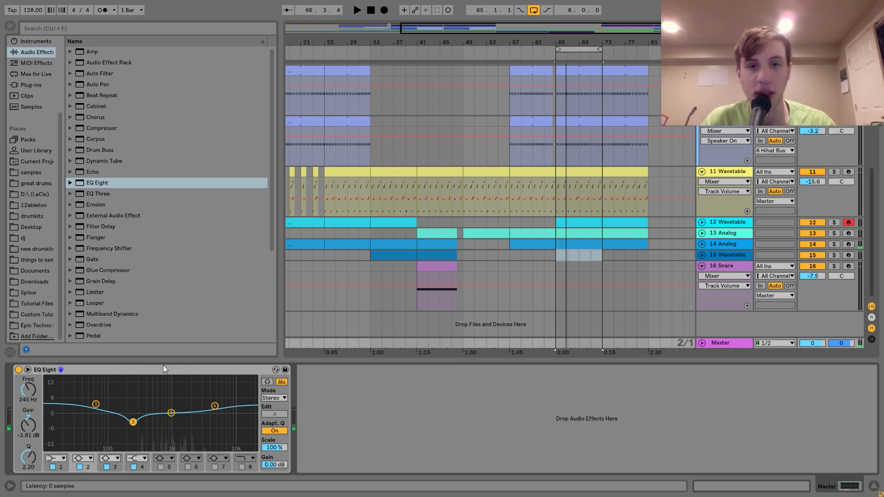
pyautogui.press('space')
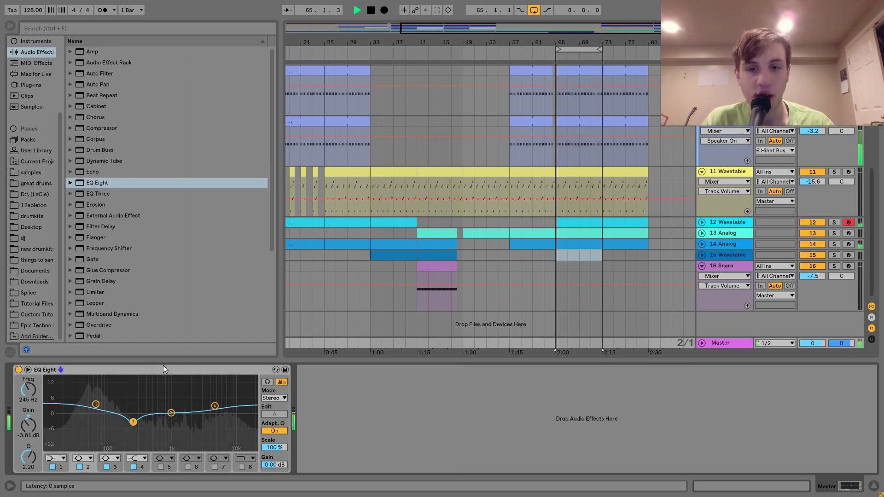
pyautogui.click(19, 370)
pyautogui.click(19, 370)
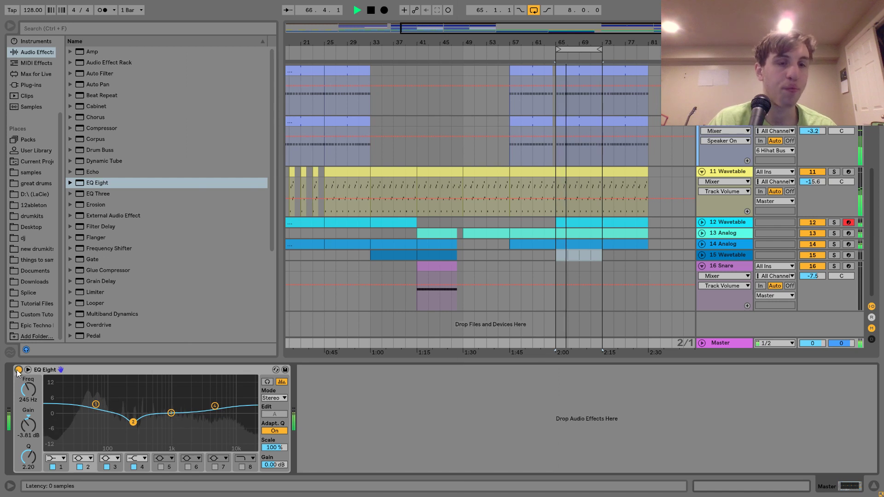
pyautogui.press('Tab')
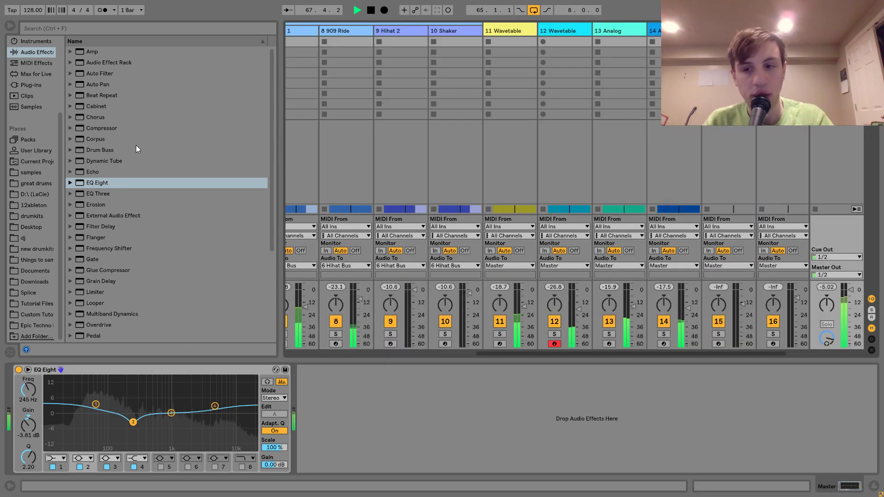
pyautogui.press('space')
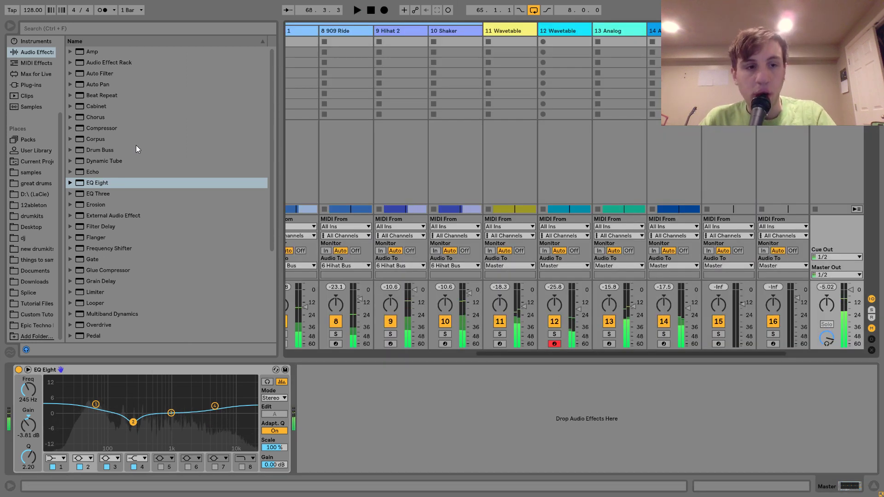
# Step: Add a Saturator after the EQ Eight on the Master track and return to Arrangement View
pyautogui.scroll(-5, 172, 259)
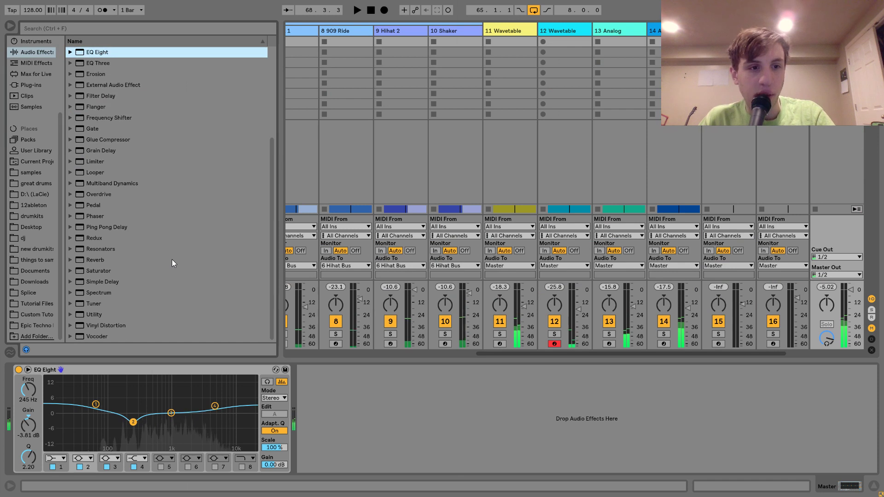
pyautogui.doubleClick(102, 270)
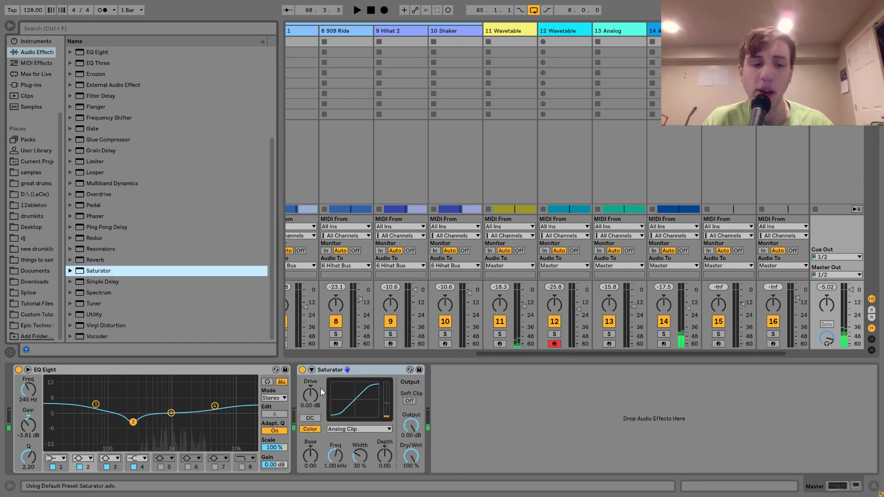
pyautogui.press('Tab')
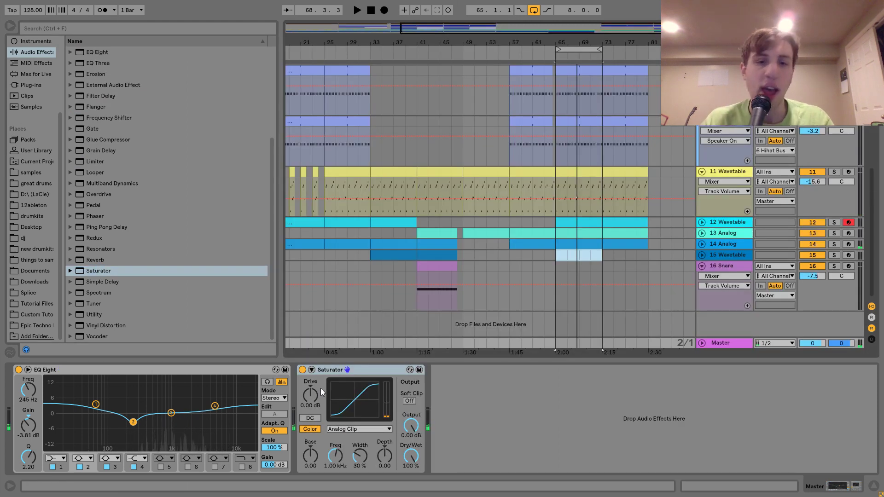
# Step: Try the Saturator with -9.43 dB output and 16.6 dB drive on the playing loop, and undo both changes
pyautogui.click(412, 426)
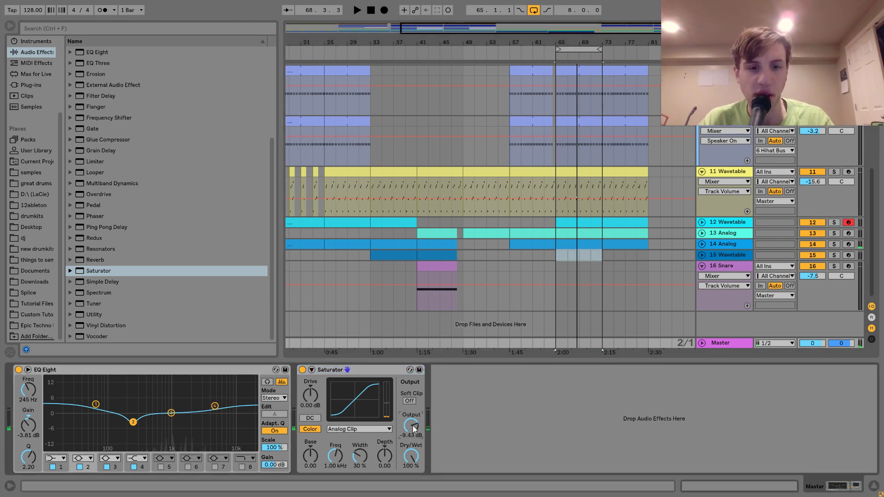
pyautogui.press('space')
pyautogui.moveTo(309, 399)
pyautogui.mouseDown()
pyautogui.moveTo(311, 379)
pyautogui.moveTo(312, 402)
pyautogui.mouseUp()
pyautogui.press('space')
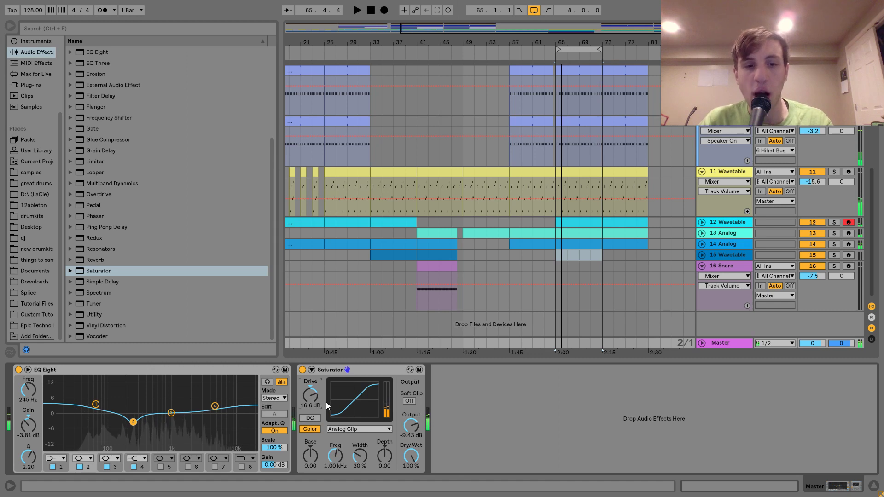
pyautogui.hotkey('ctrl', 'z')
pyautogui.hotkey('ctrl', 'z')
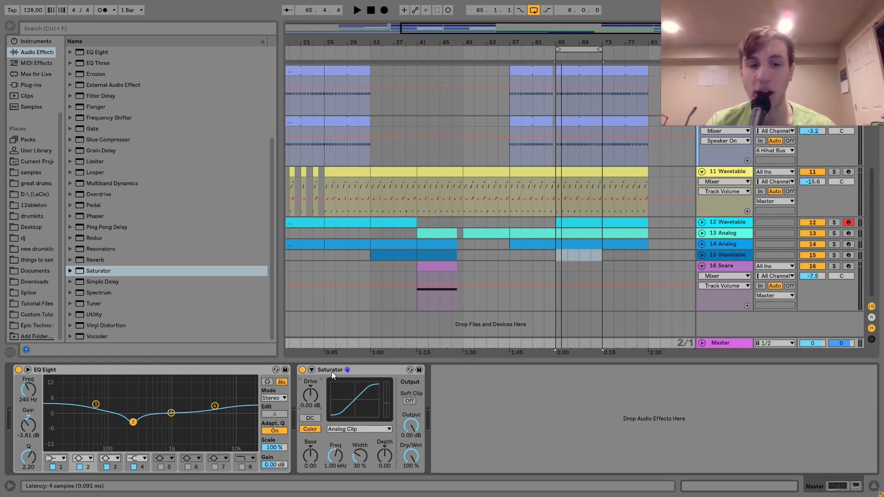
# Step: Set the master Saturator's drive to 3 dB while listening to the loop
pyautogui.press('space')
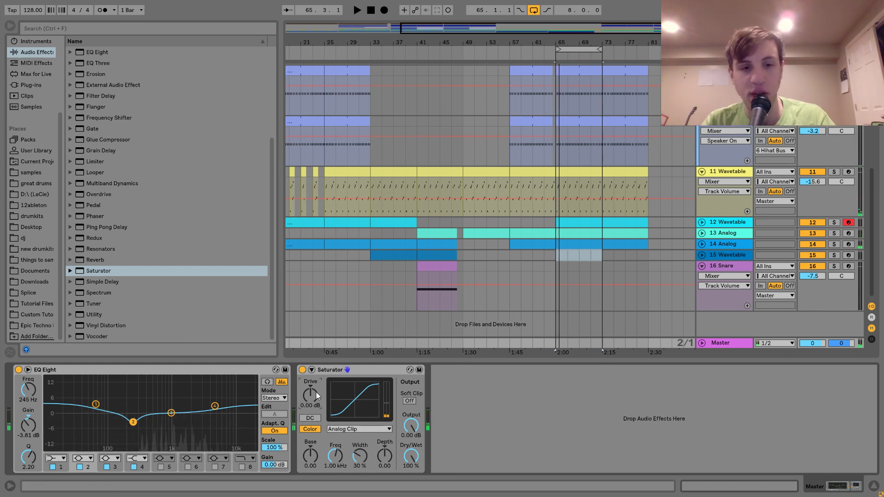
pyautogui.press('space')
pyautogui.write('3')
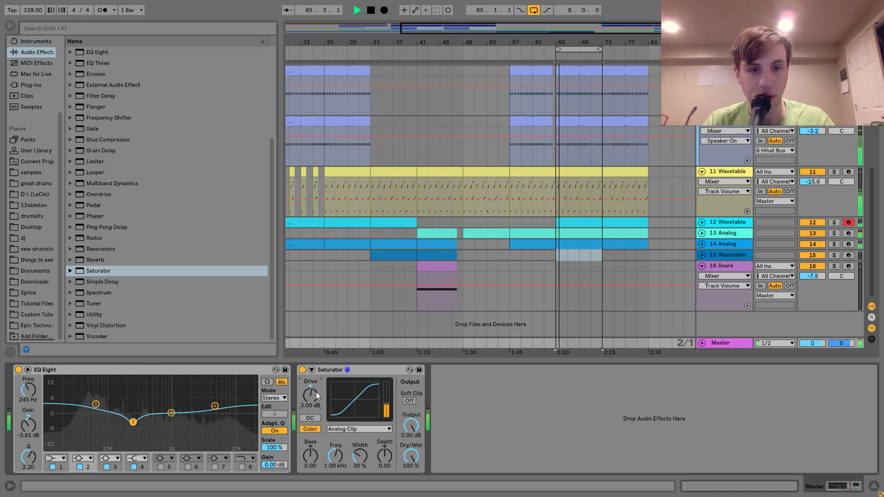
# Step: Set the master Saturator's output to -1.86 dB and its drive to 4 dB while monitoring the master level in Session View
pyautogui.press('Return')
pyautogui.moveTo(411, 426); pyautogui.dragTo(415, 432)
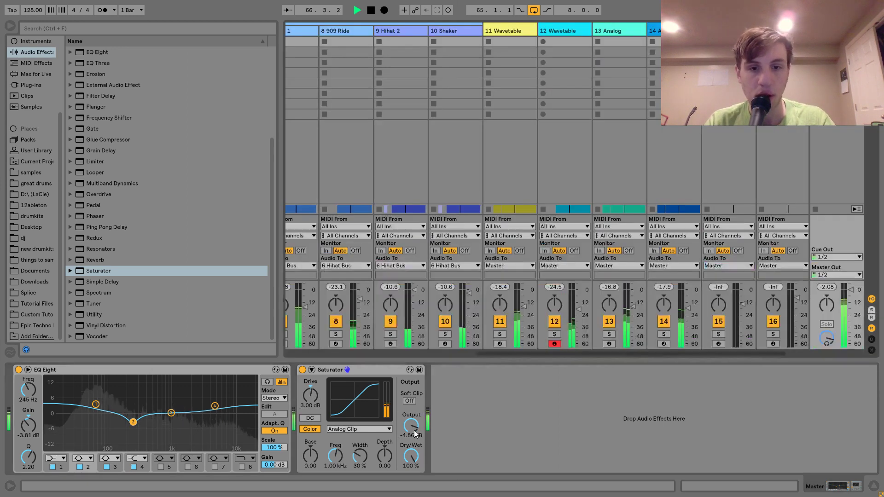
pyautogui.press('Tab')
pyautogui.scroll(1, 411, 426)
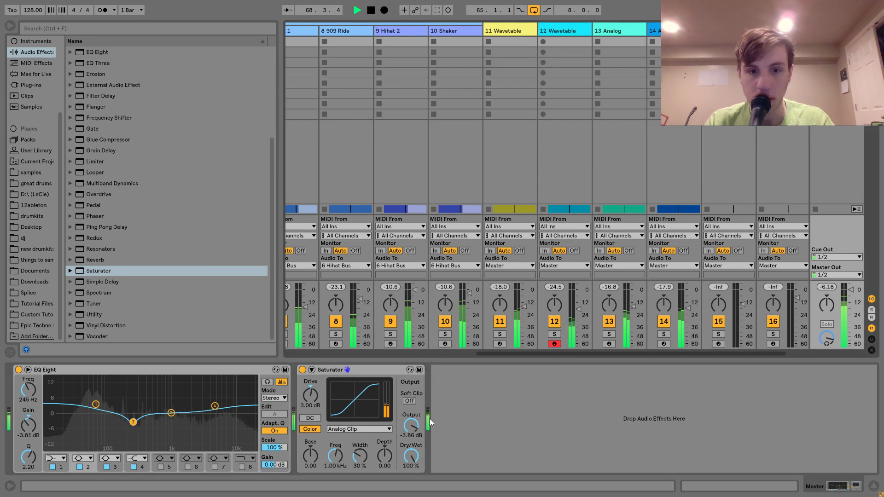
pyautogui.scroll(1, 417, 430)
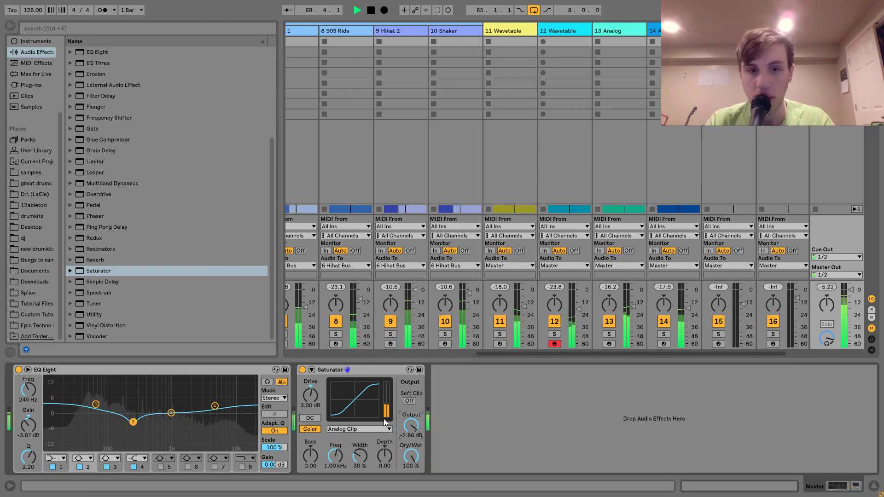
pyautogui.scroll(1, 305, 400)
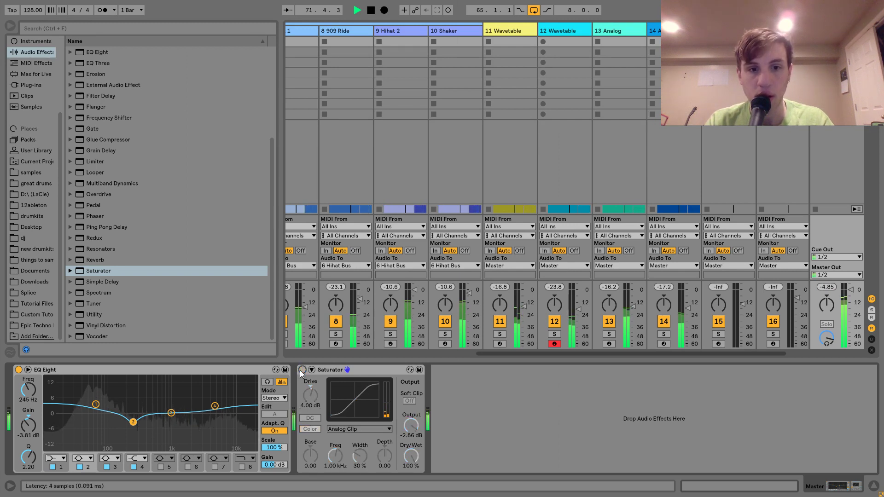
pyautogui.press('space')
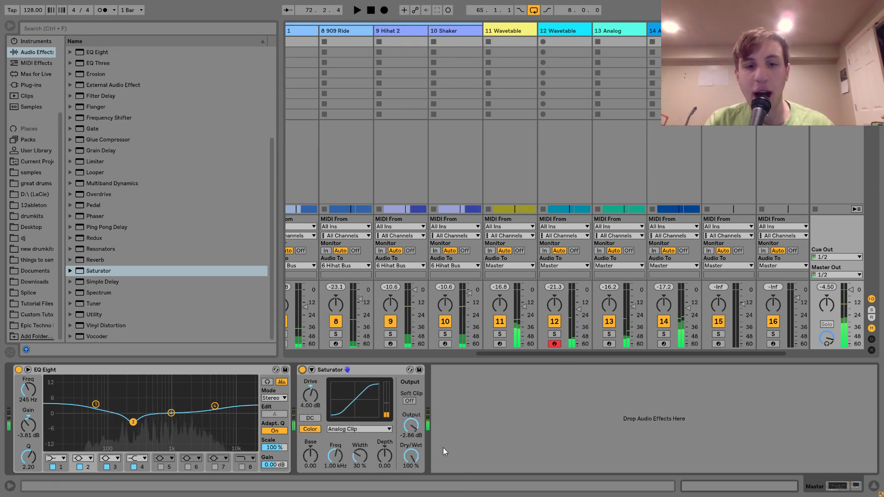
pyautogui.scroll(1, 411, 426)
pyautogui.press('space')
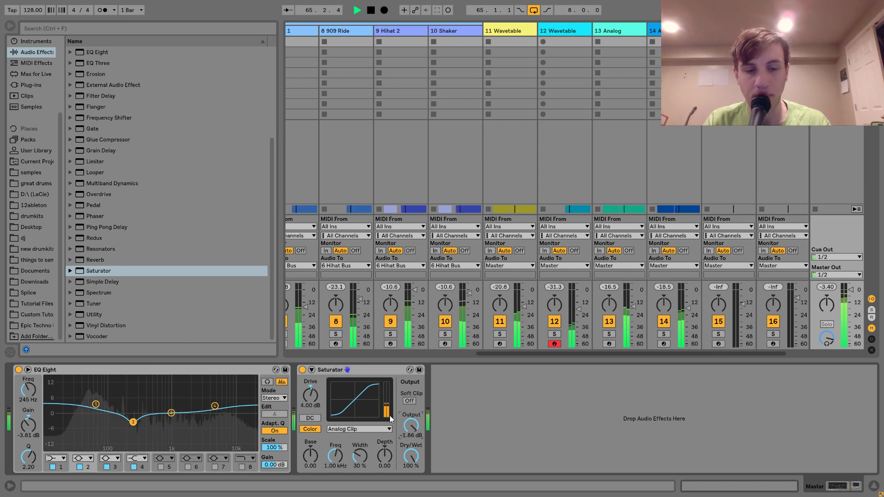
# Step: Compare the playing loop with the master Saturator bypassed and re-enabled, and stop playback
pyautogui.click(302, 370)
pyautogui.click(300, 369)
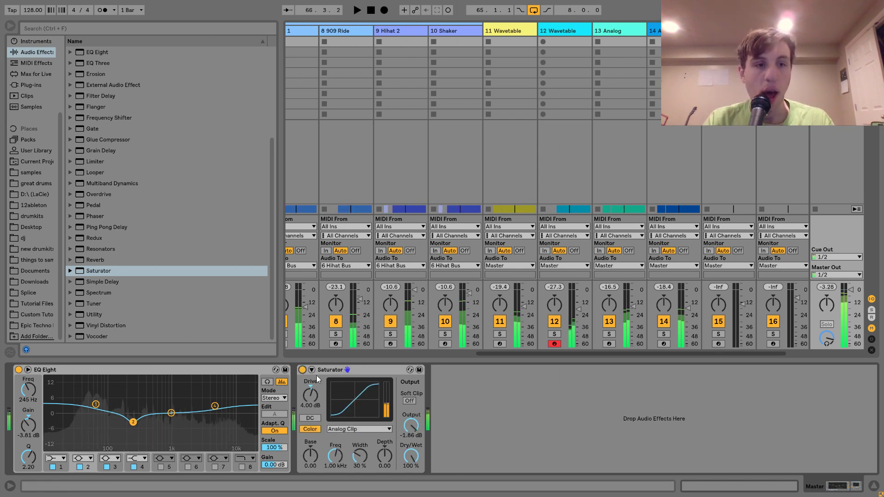
pyautogui.press('space')
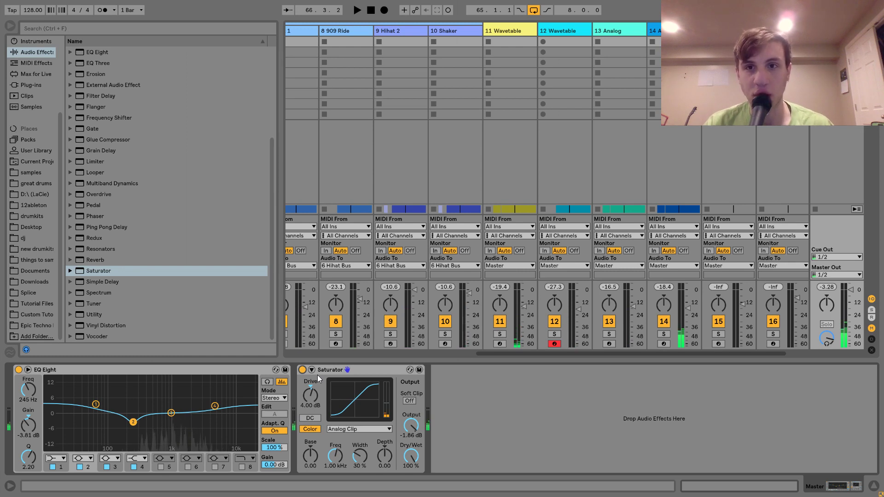
# Step: Add a Compressor after the Saturator on the Master track, turn off its Makeup gain and return to Arrangement View
pyautogui.scroll(5, 143, 111)
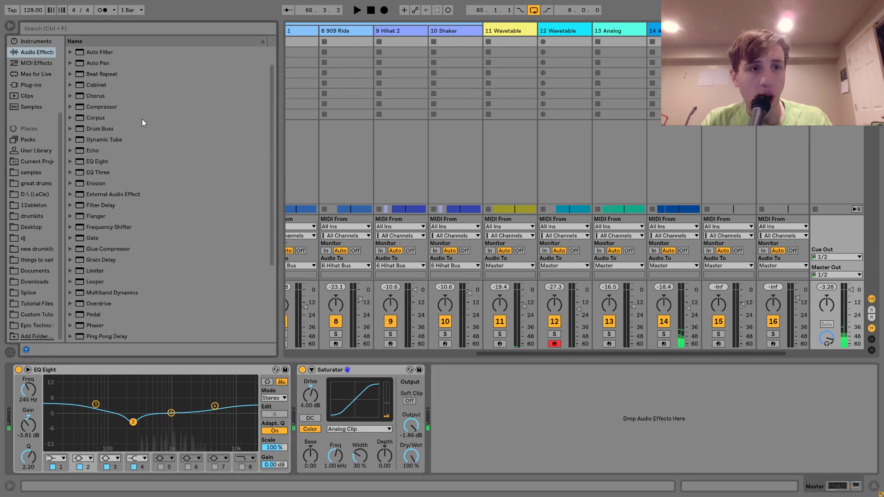
pyautogui.doubleClick(111, 118)
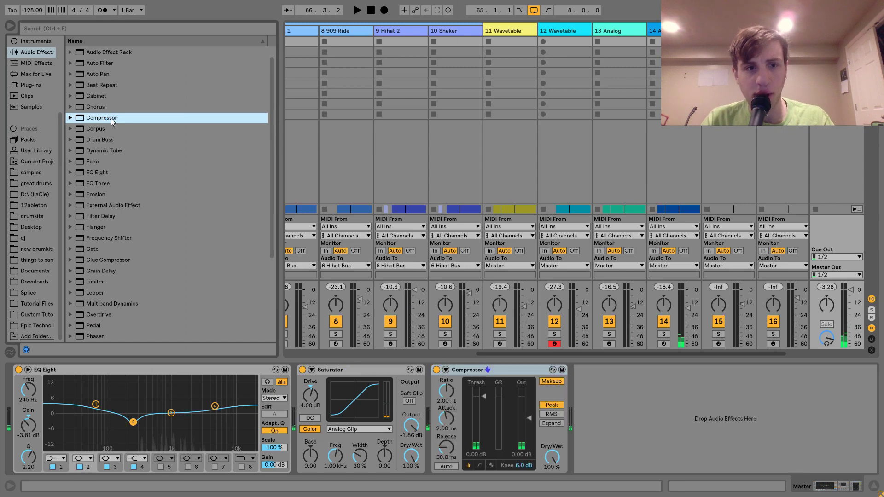
pyautogui.click(553, 381)
pyautogui.press('Tab')
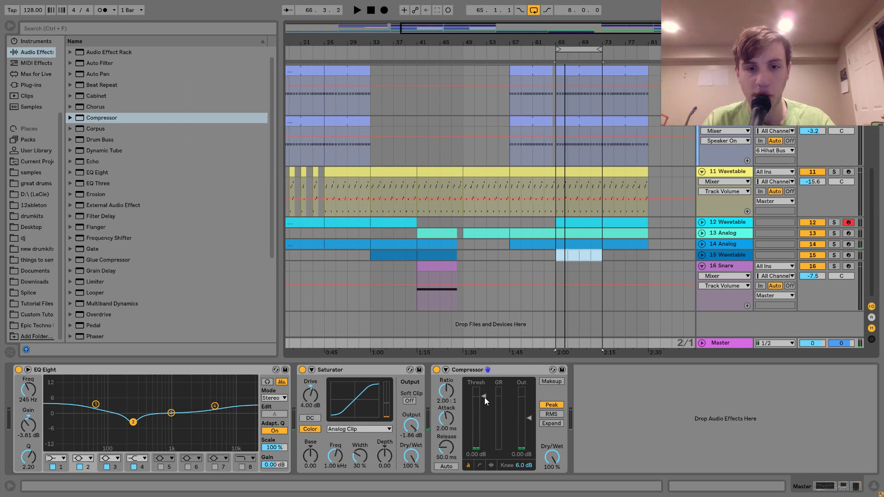
# Step: Set the master Compressor to -12.7 dB threshold, 12.5 ms attack and 1.67 dB output on the loop, checking the peak level in Session View
pyautogui.press('space')
pyautogui.moveTo(484, 397); pyautogui.dragTo(484, 403)
pyautogui.moveTo(484, 409); pyautogui.dragTo(446, 407)
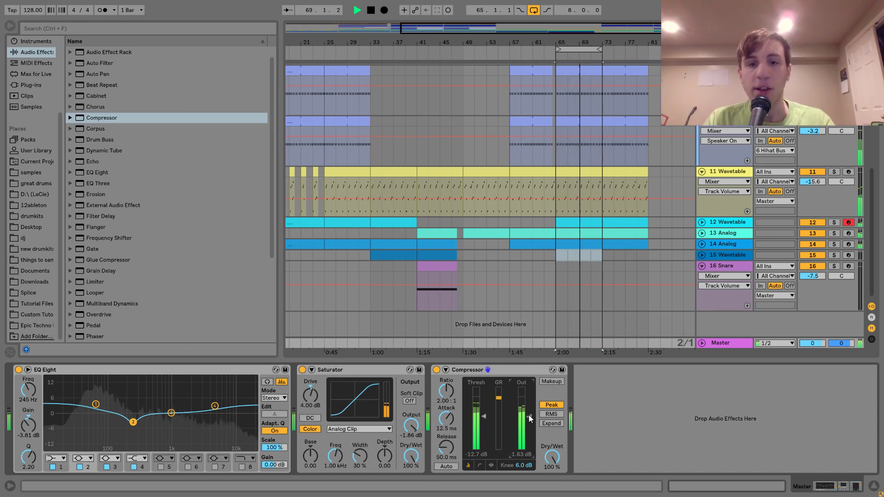
pyautogui.press('Tab')
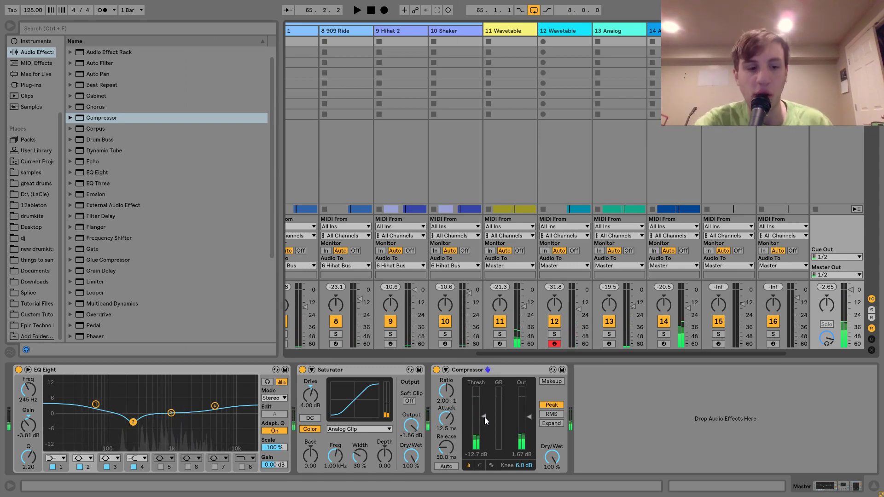
pyautogui.press('Tab')
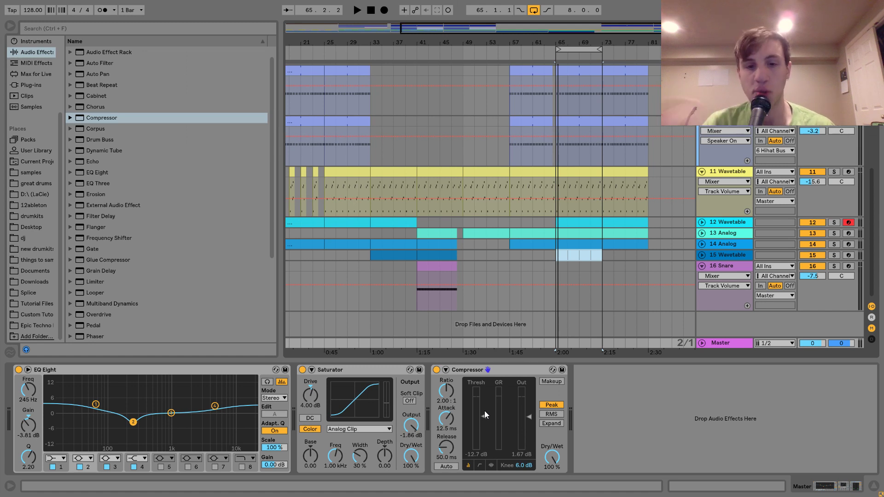
# Step: Try the master Compressor with Makeup on and a -45.5 dB threshold on the loop, and revert both settings
pyautogui.click(547, 383)
pyautogui.press('space')
pyautogui.click(473, 443)
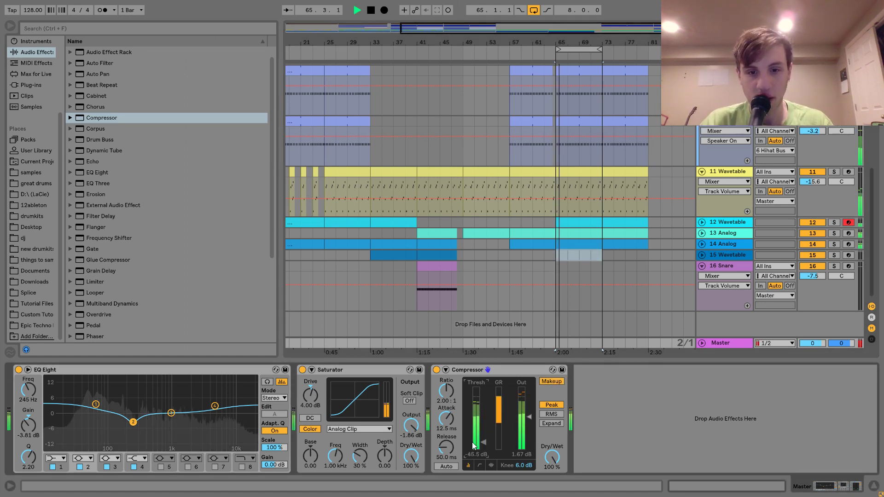
pyautogui.press('space')
pyautogui.hotkey('ctrl', 'z')
pyautogui.click(552, 383)
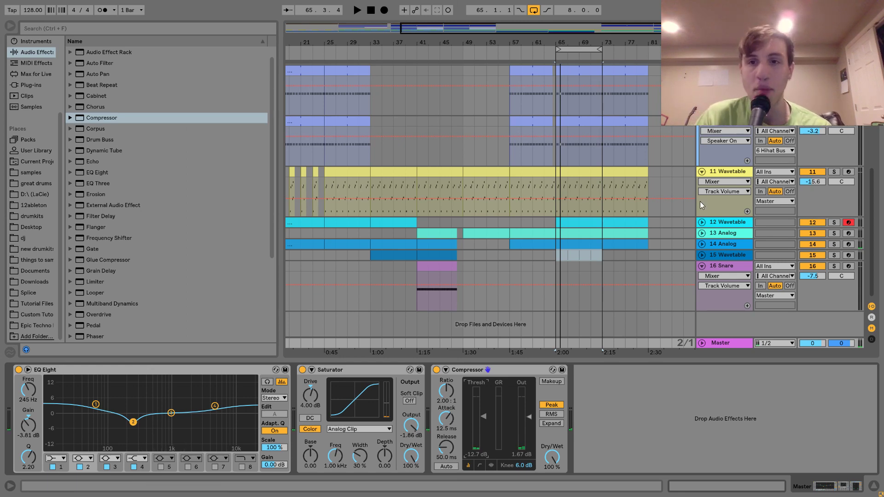
# Step: Examine the opening transient of the Kick track's sample waveform up close, and return to the Master track's devices
pyautogui.scroll(5, 700, 201)
pyautogui.click(725, 69)
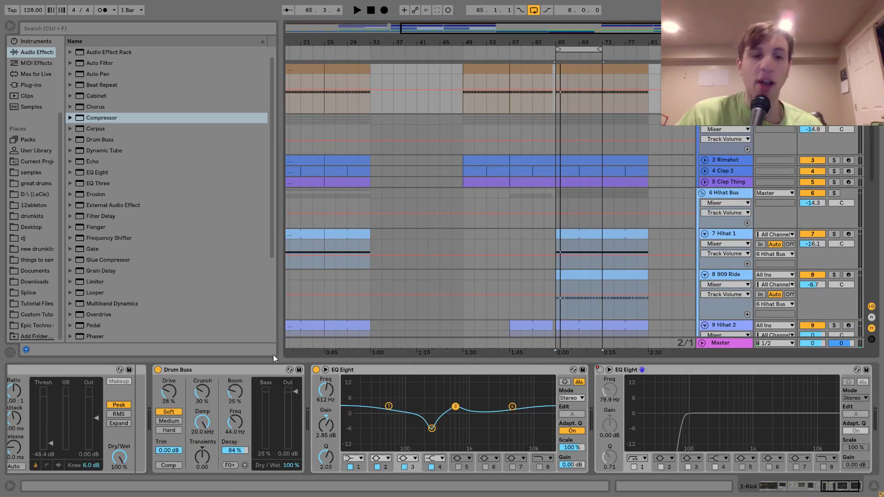
pyautogui.hscroll(-12, 220, 378)
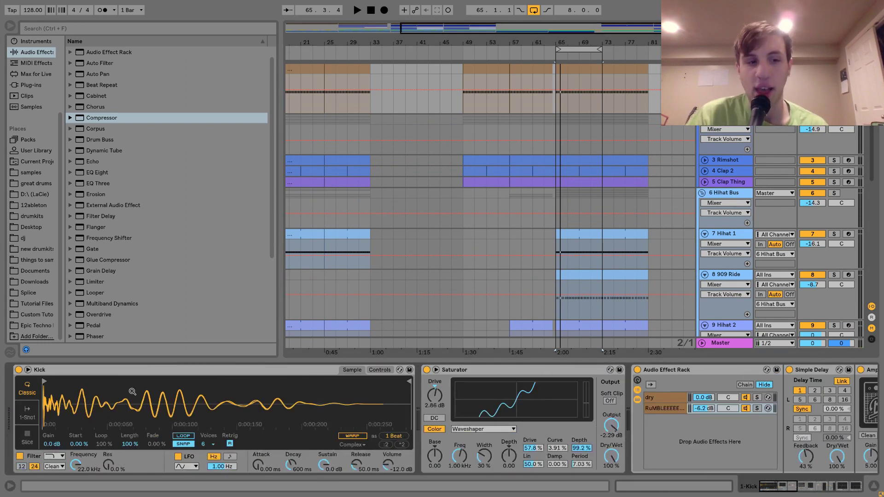
pyautogui.scroll(5, 43, 405)
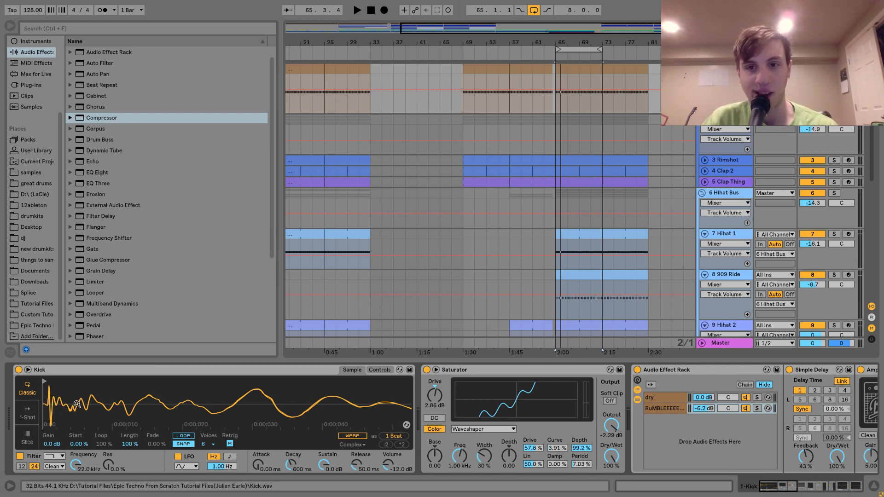
pyautogui.moveTo(77, 405); pyautogui.dragTo(77, 369)
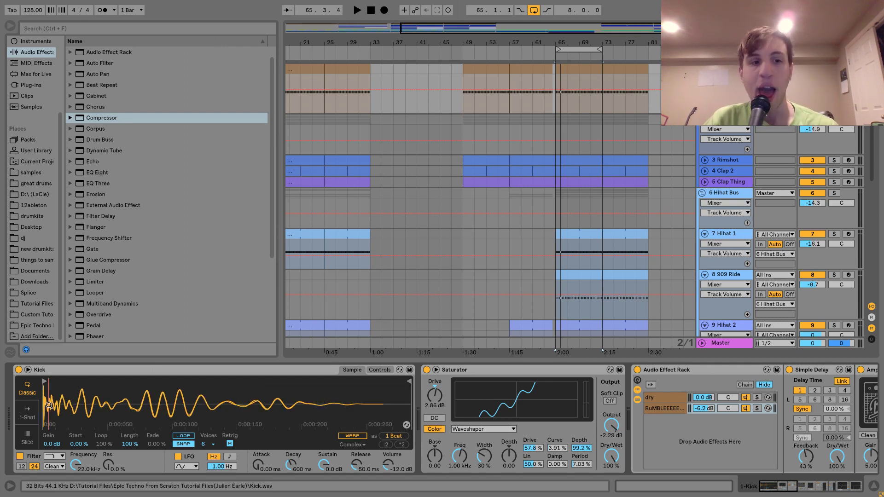
pyautogui.click(720, 343)
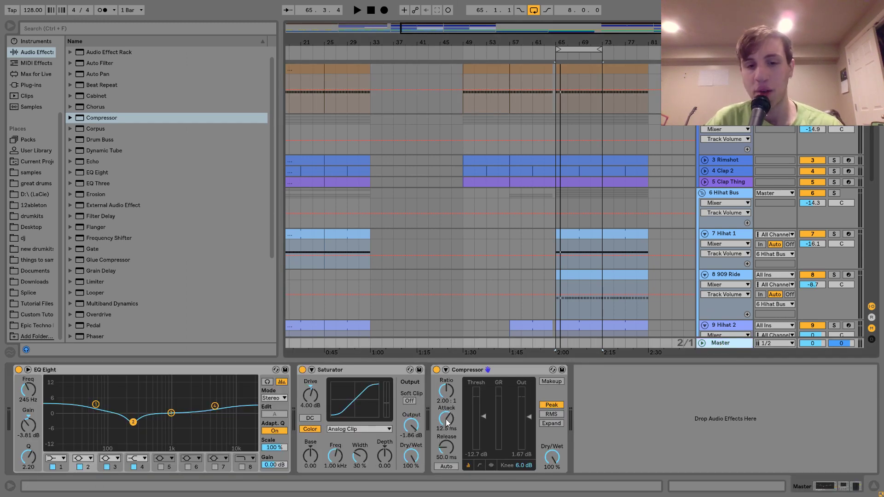
# Step: Reopen the Kick track's devices to review its sample waveform against the compressor attack, and return to the Master track
pyautogui.click(726, 203)
pyautogui.click(726, 201)
pyautogui.click(725, 203)
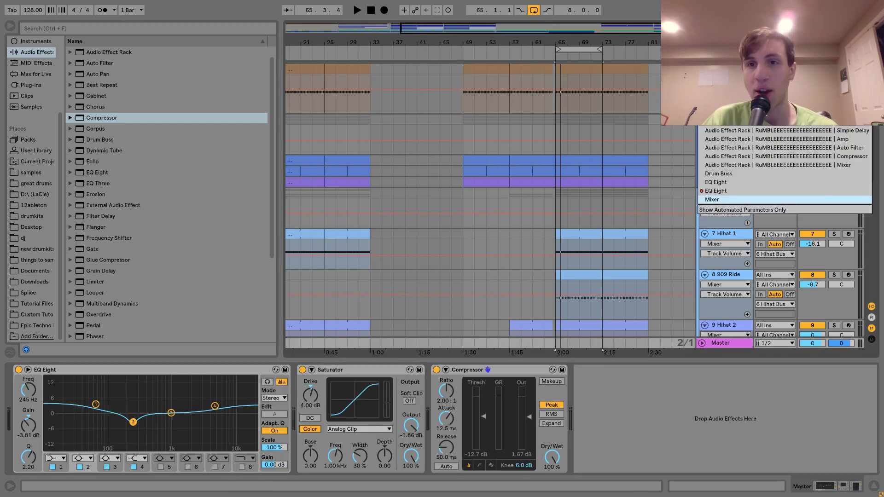
pyautogui.click(725, 202)
pyautogui.click(726, 69)
pyautogui.scroll(10, 180, 396)
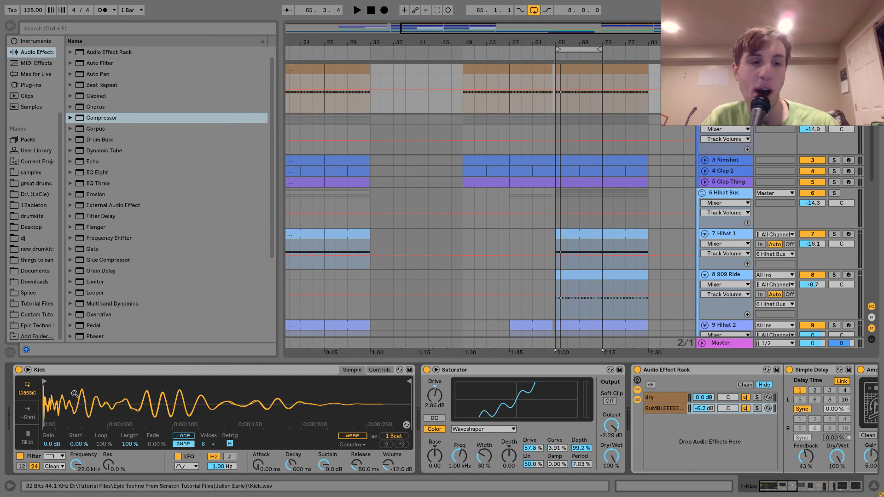
pyautogui.click(738, 343)
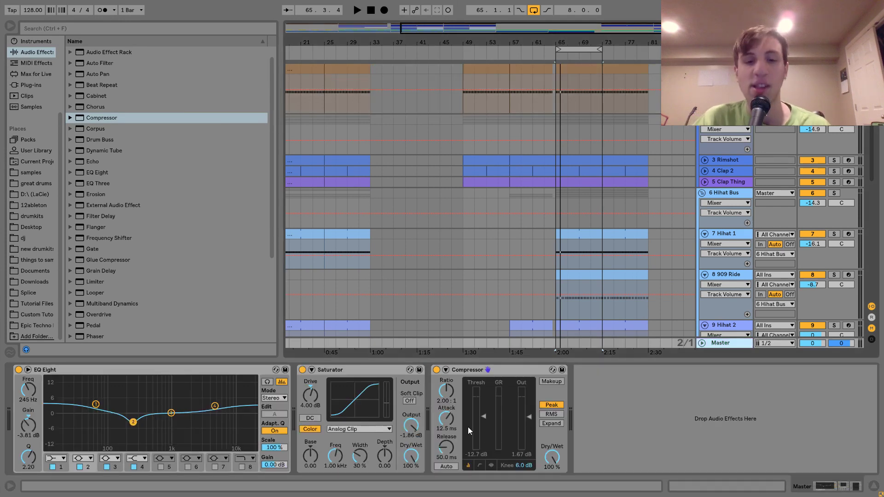
# Step: Play the loop with the master Compressor bypassed and re-enabled to compare the sound
pyautogui.press('space')
pyautogui.click(436, 370)
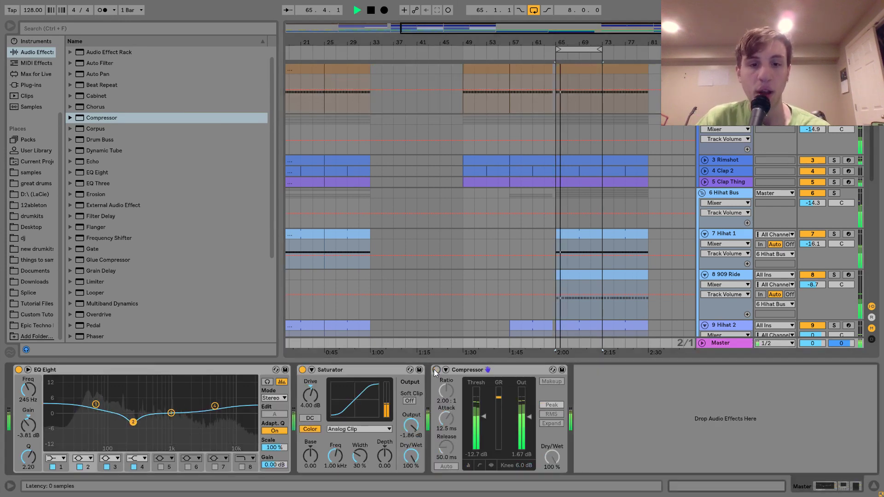
pyautogui.click(436, 370)
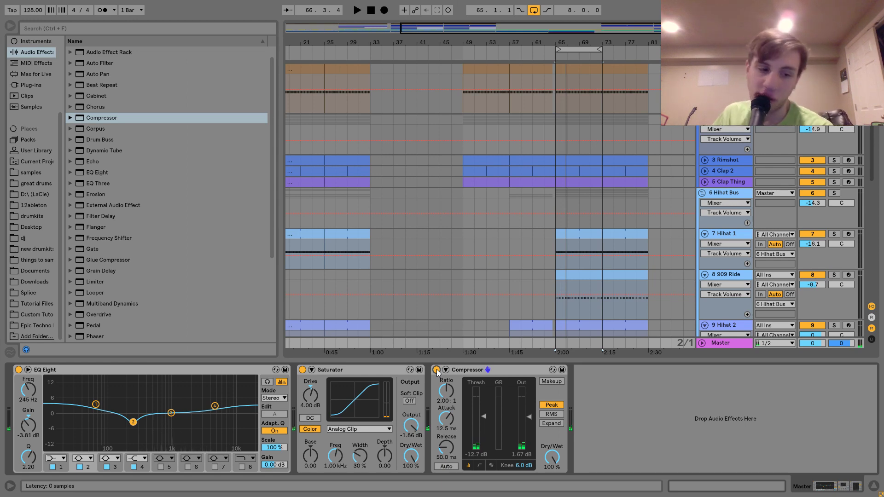
# Step: Add a Limiter after the Compressor on the Master track and set its gain to 3 dB while playing the loop in Session View
pyautogui.press('Tab')
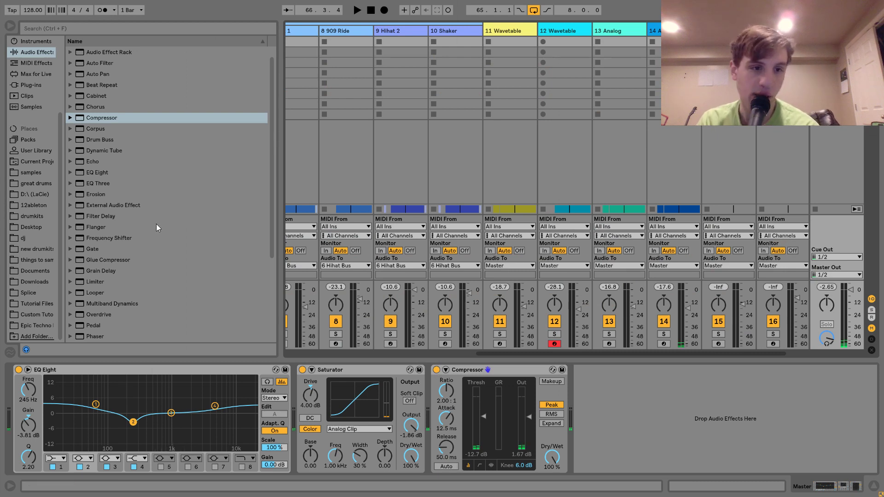
pyautogui.doubleClick(90, 283)
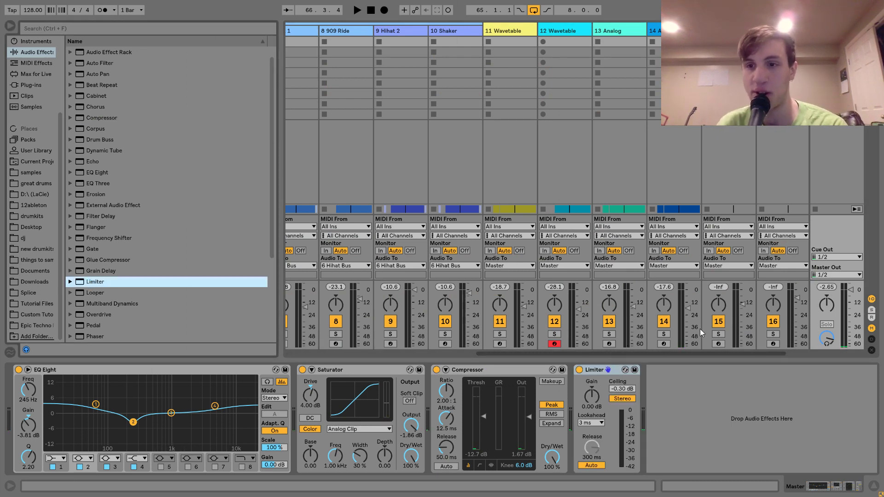
pyautogui.press('space')
pyautogui.moveTo(594, 403); pyautogui.dragTo(596, 400)
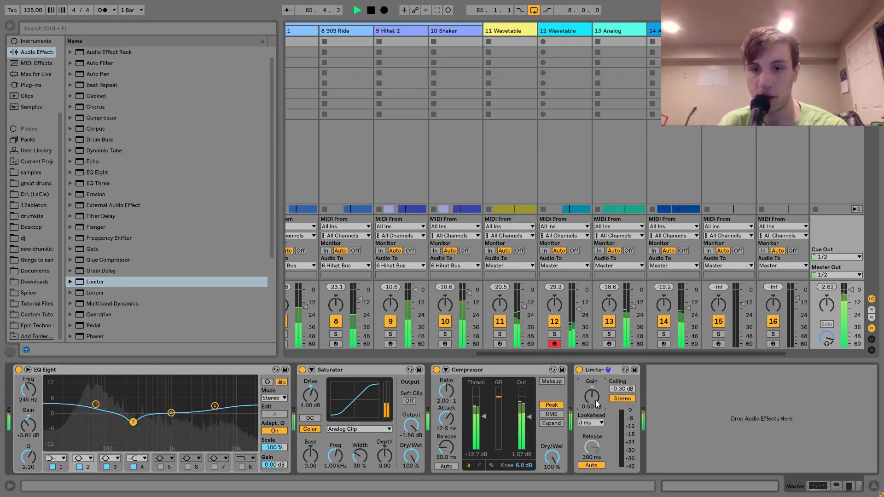
pyautogui.scroll(4, 595, 400)
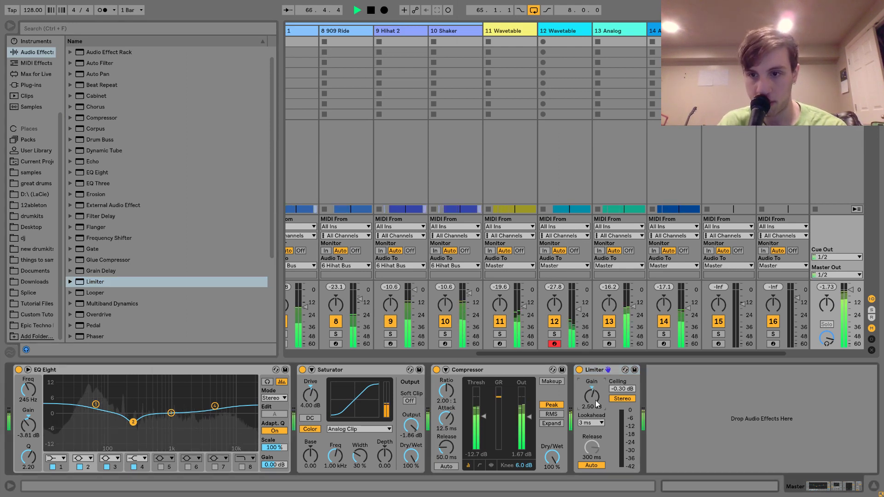
pyautogui.scroll(1, 596, 400)
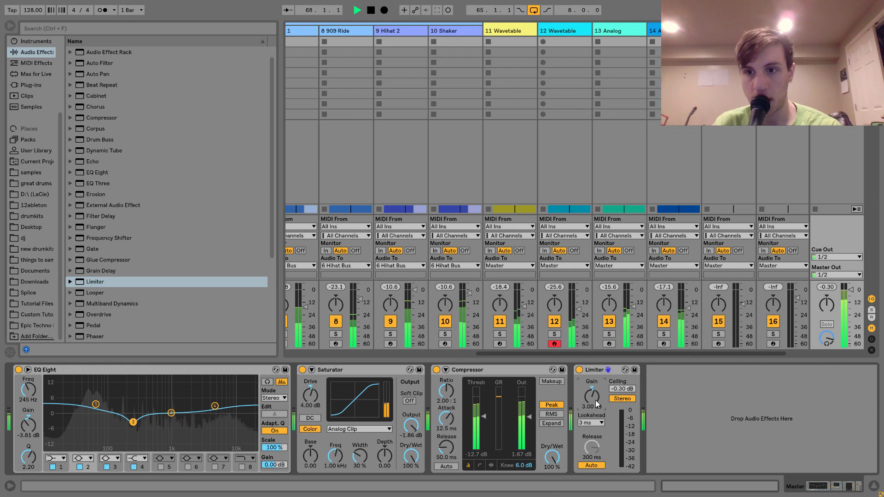
pyautogui.press('space')
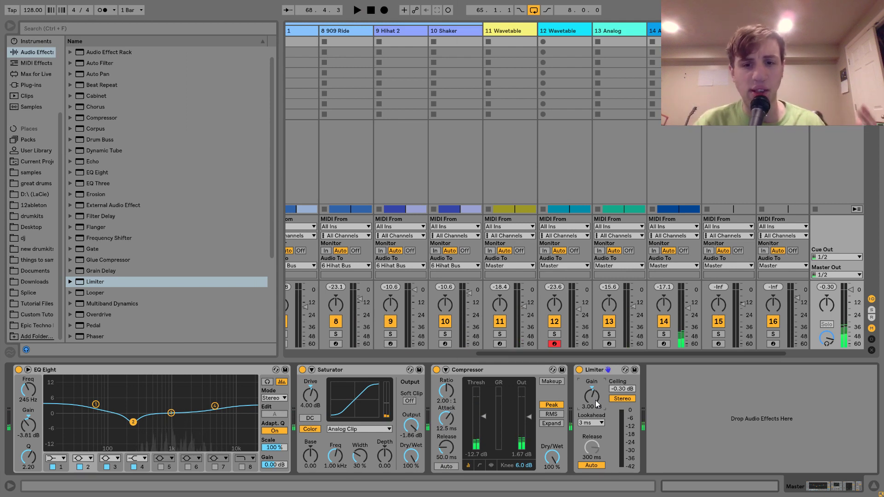
# Step: Play the loop briefly through the master Limiter, stop playback and switch the Limiter off
pyautogui.press('space')
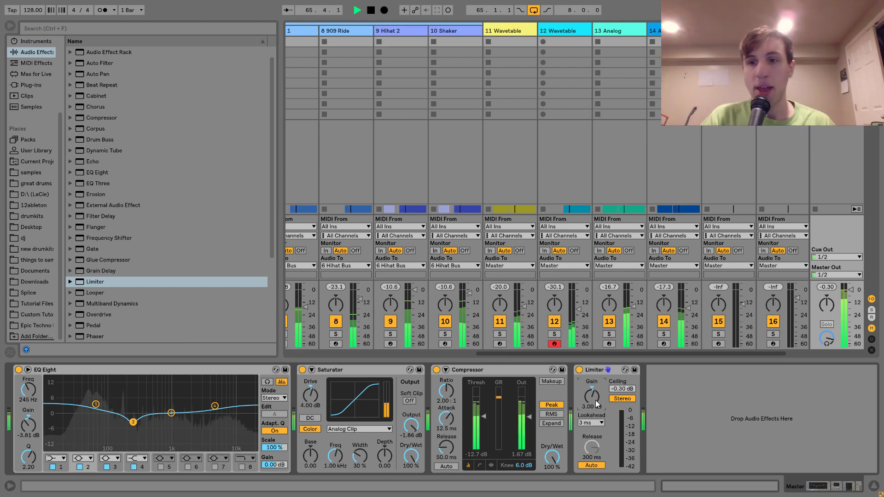
pyautogui.press('space')
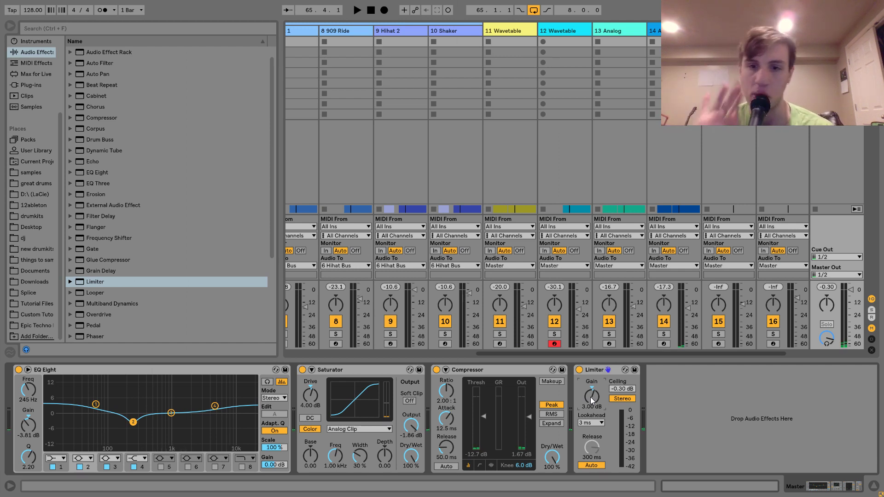
pyautogui.click(579, 370)
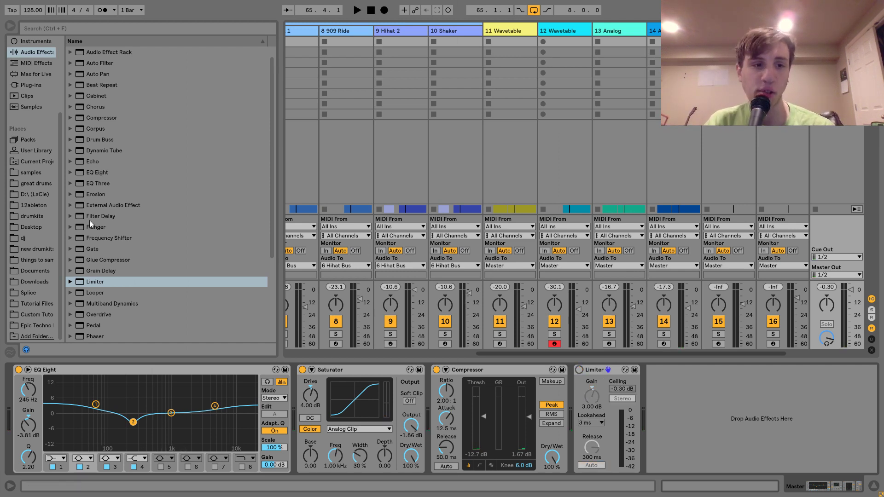
# Step: Add a Utility after the Limiter on the Master track, set its gain to 3 dB and play the loop
pyautogui.scroll(-4, 179, 245)
pyautogui.doubleClick(99, 315)
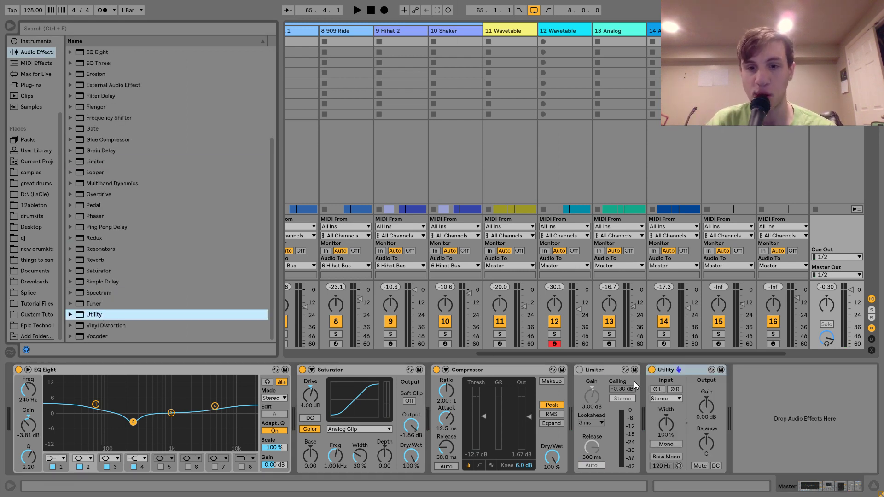
pyautogui.click(696, 414)
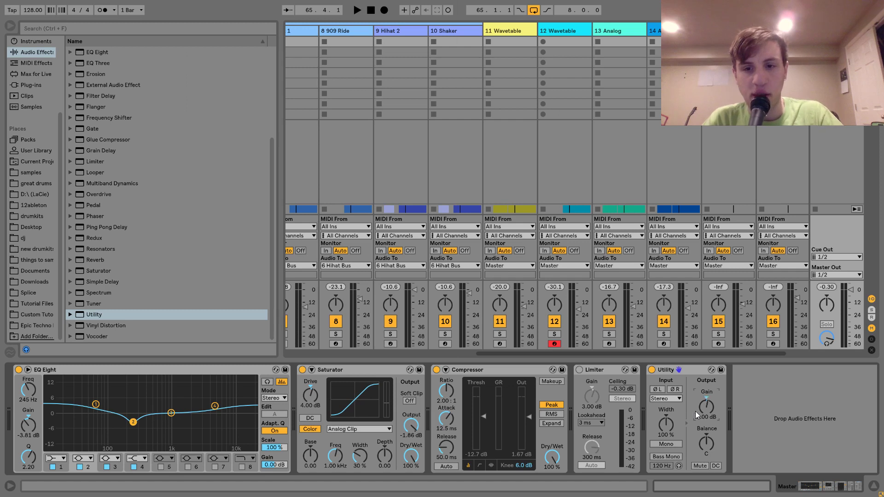
pyautogui.press('space')
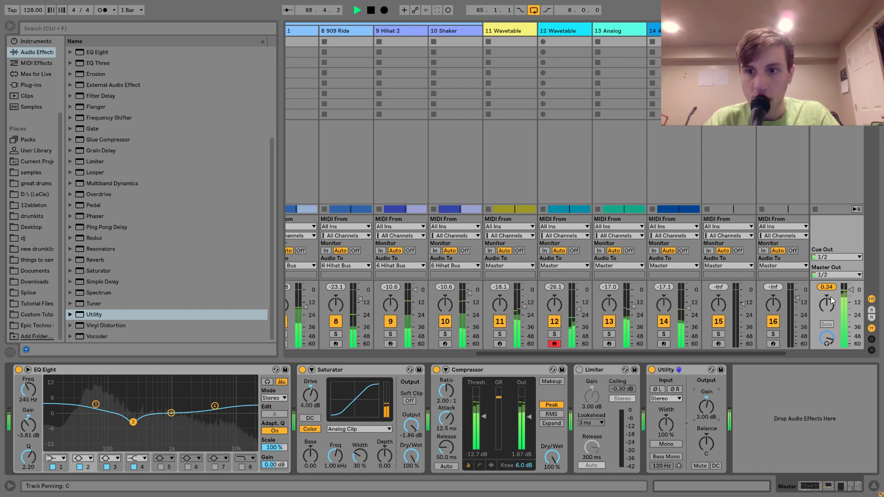
pyautogui.press('space')
pyautogui.press('space')
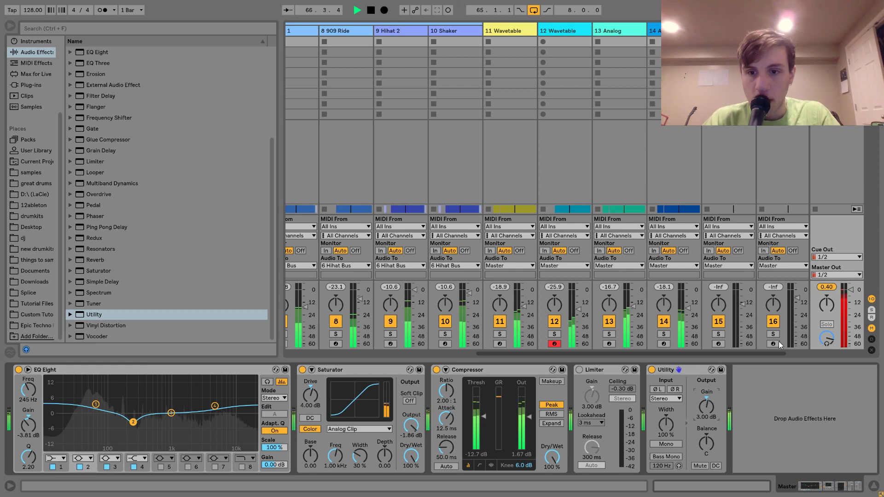
# Step: Raise the Utility's gain to 3.5 dB and play the loop again
pyautogui.press('space')
pyautogui.press('Up')
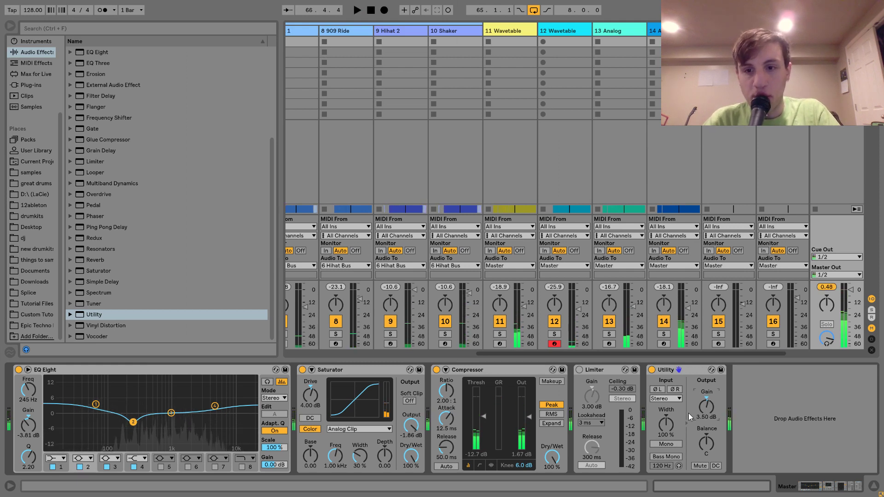
pyautogui.press('space')
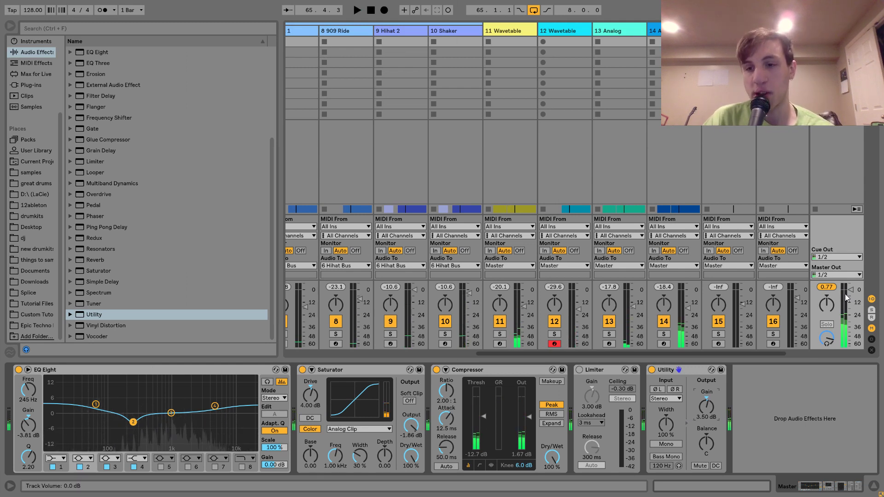
pyautogui.press('space')
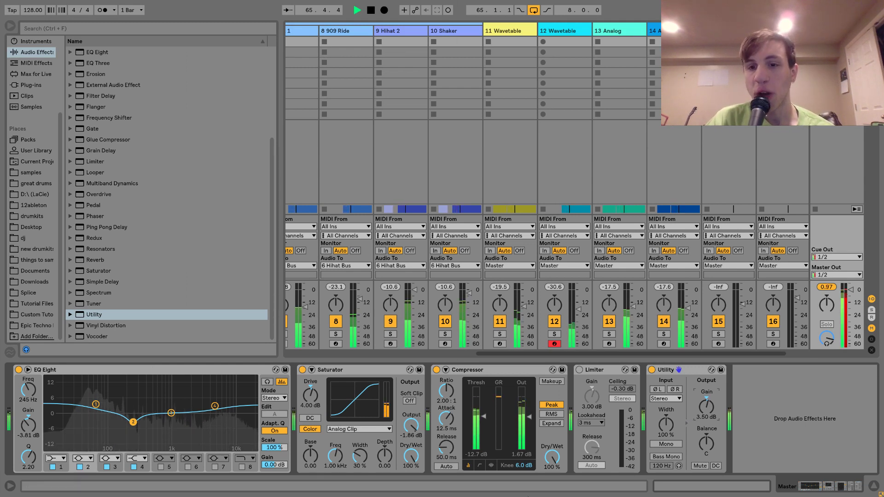
# Step: Set the switched-off Limiter's gain to 3.5 dB to match the Utility, and stop playback
pyautogui.click(598, 397)
pyautogui.write('3.5')
pyautogui.press('Return')
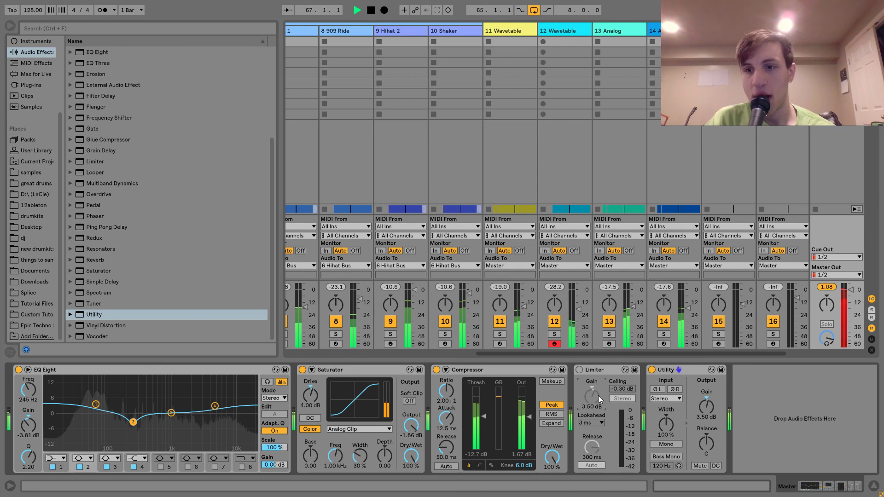
pyautogui.press('space')
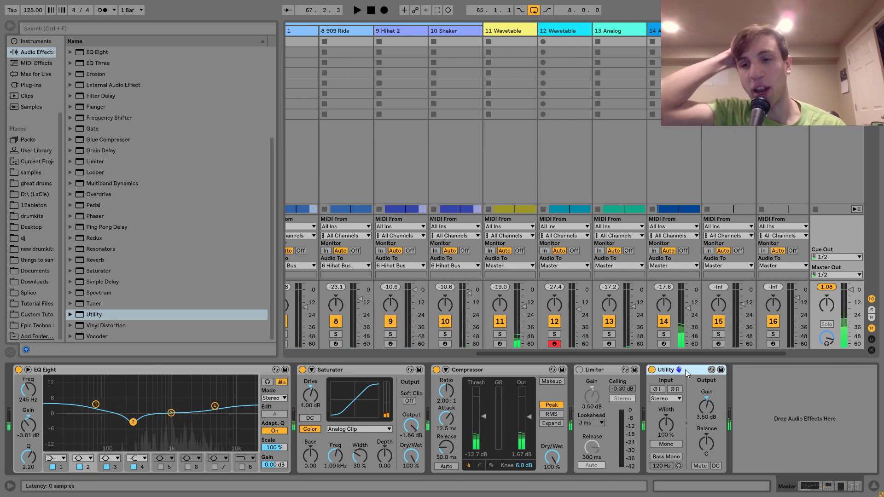
# Step: Delete the Utility from the Master track, switch the Limiter back on and play the loop briefly
pyautogui.press('Delete')
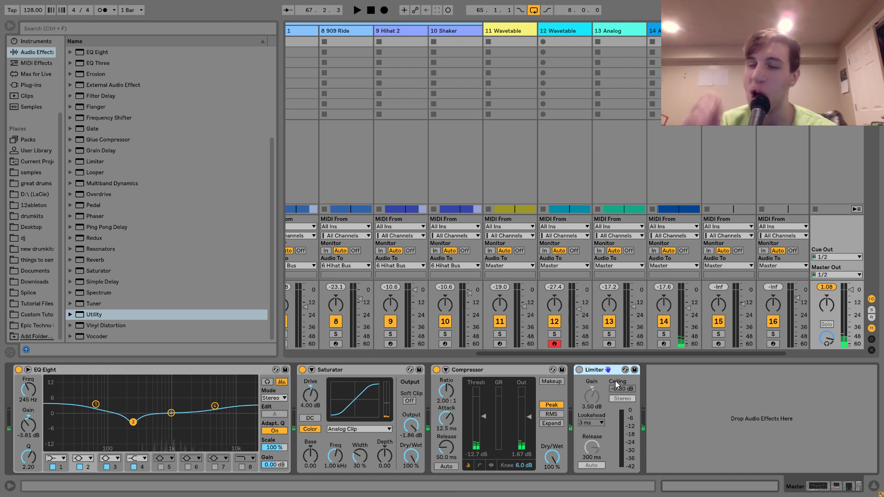
pyautogui.click(579, 370)
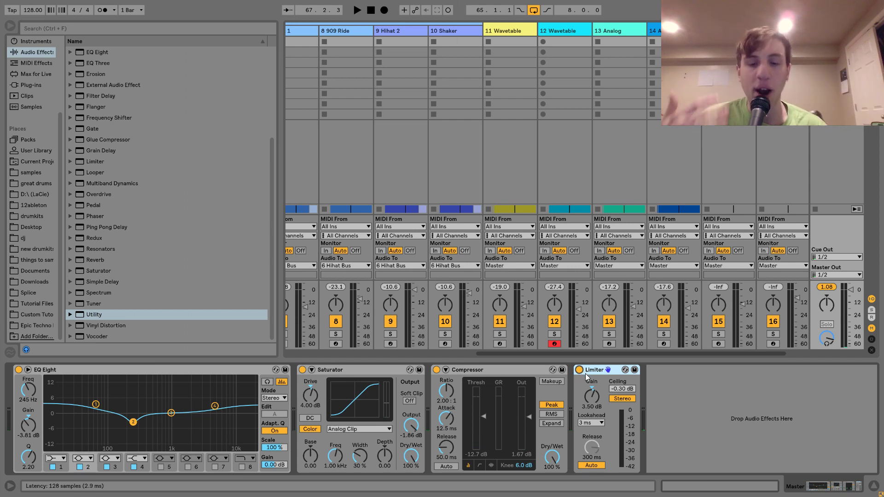
pyautogui.press('space')
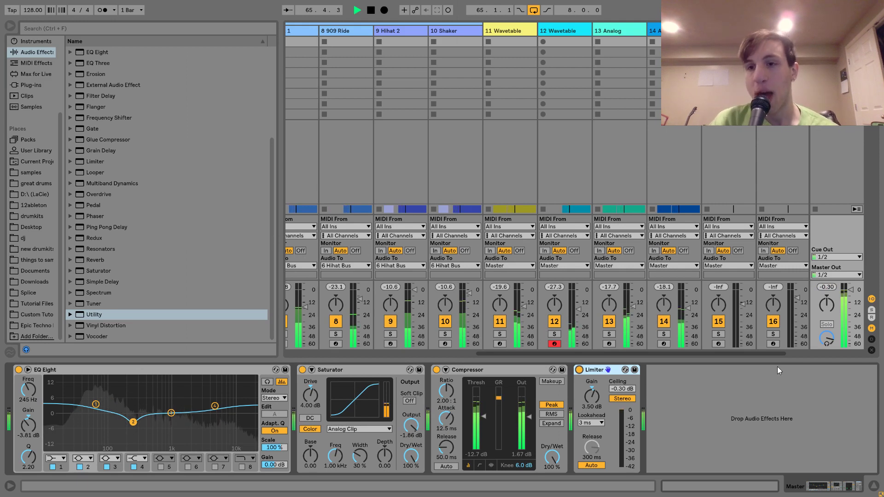
pyautogui.press('space')
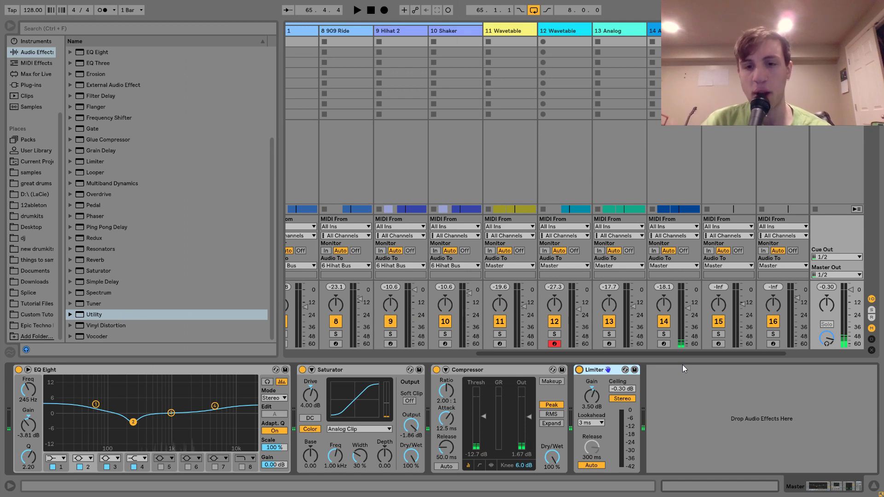
# Step: Try a gain of 6 dB on the master Limiter during playback, and undo the gain changes
pyautogui.moveTo(584, 409); pyautogui.dragTo(584, 407)
pyautogui.press('space')
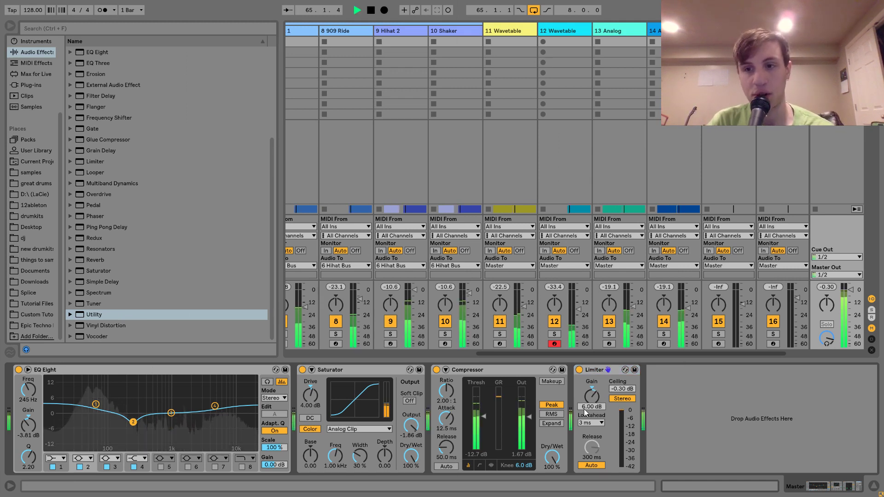
pyautogui.press('space')
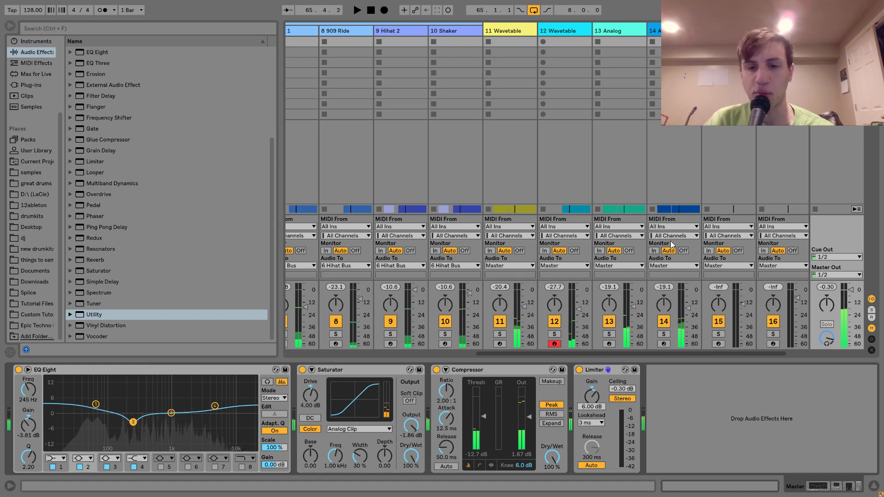
pyautogui.hotkey('ctrl', 'z')
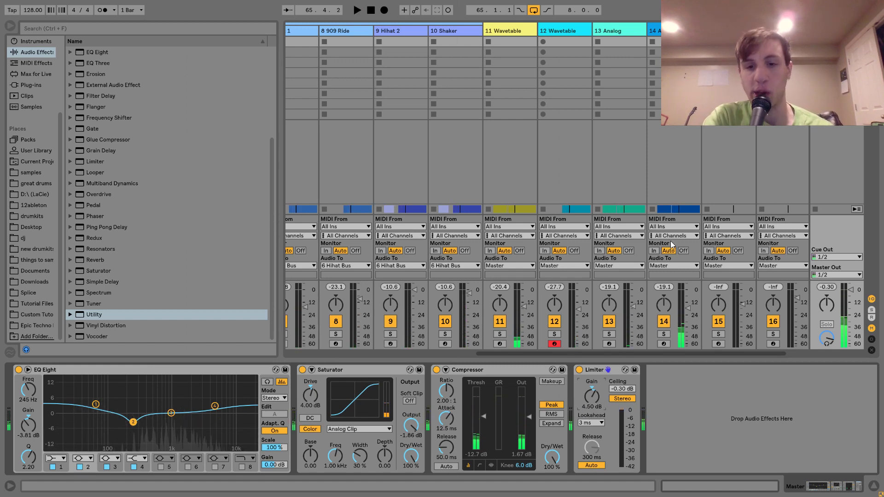
pyautogui.hotkey('ctrl', 'z')
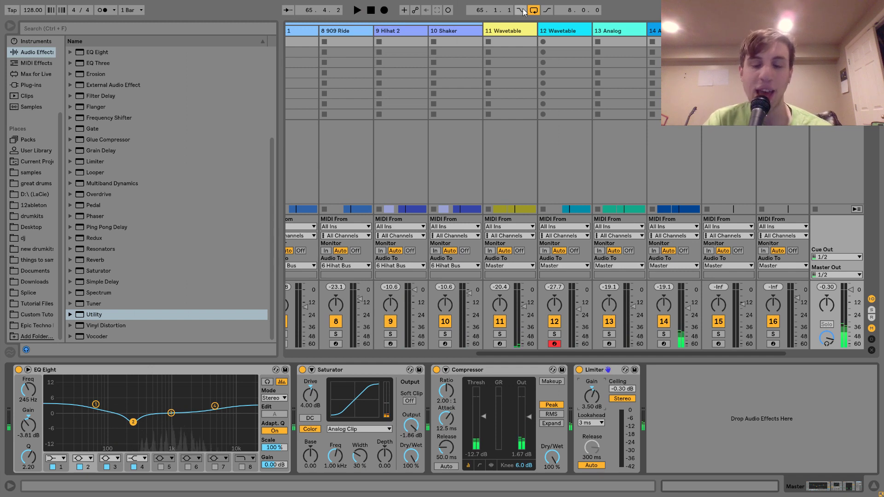
# Step: Try lowering the Master track volume to about -15.6 dB, restore it to 0 dB and play the loop
pyautogui.press('space')
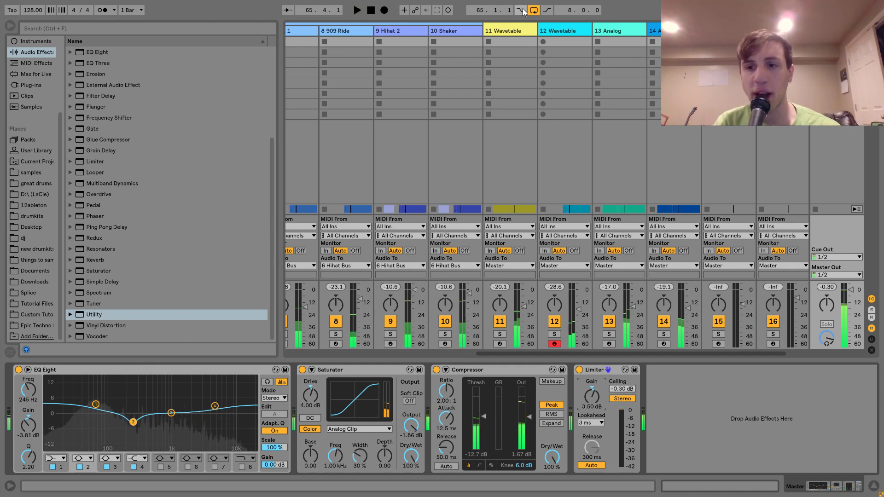
pyautogui.hotkey('alt', 'space')
pyautogui.click(849, 311)
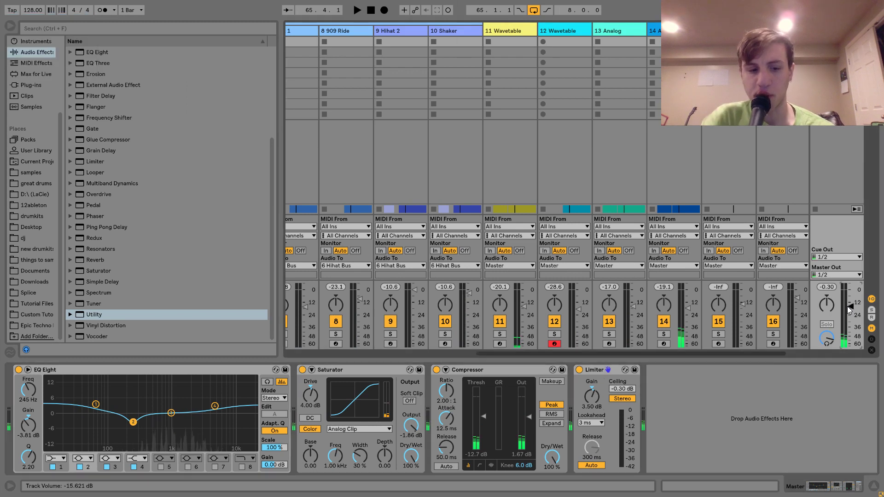
pyautogui.press('space')
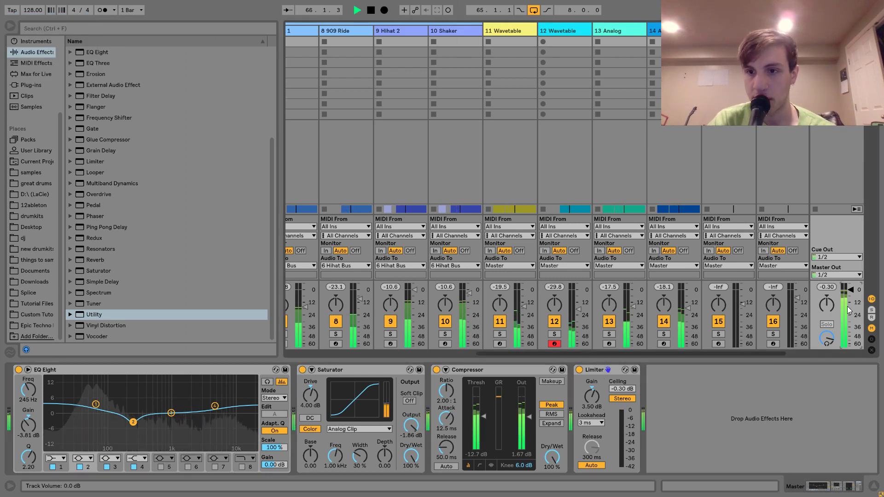
pyautogui.press('space')
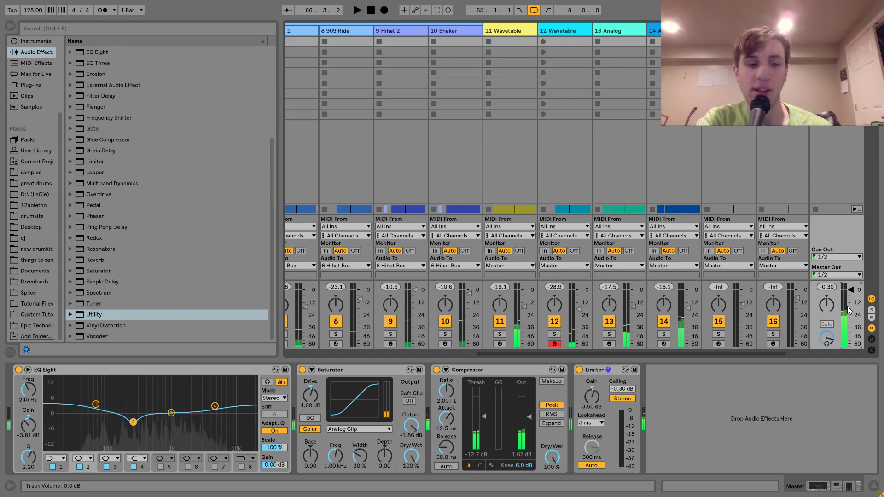
# Step: Return to Arrangement View and fold the Hihat 1, 909 Ride, Hihat 2, Shaker and 11 Wavetable tracks
pyautogui.press('Tab')
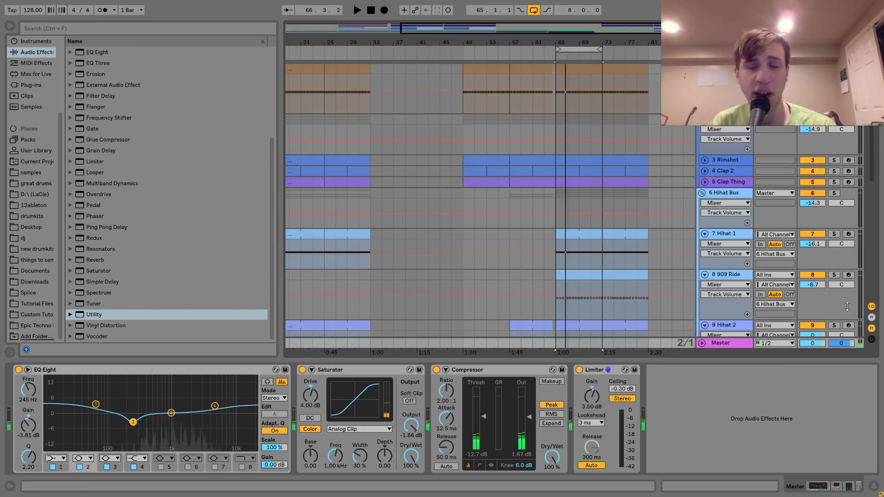
pyautogui.click(722, 233)
pyautogui.hotkey('shift', 'Down')
pyautogui.hotkey('shift', 'Down')
pyautogui.hotkey('shift', 'Down')
pyautogui.click(706, 234)
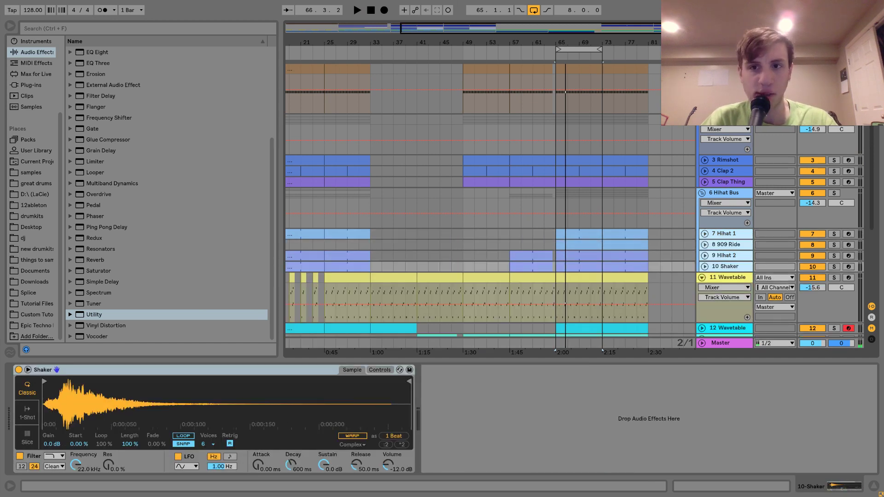
pyautogui.scroll(-3, 579, 205)
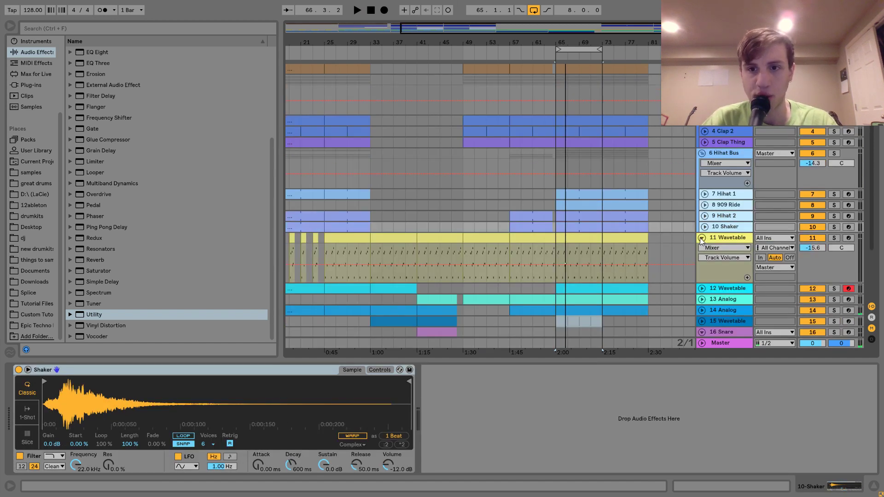
pyautogui.click(701, 238)
# Step: Show the arrangement from bar 1 and play it from the start with looping turned off
pyautogui.click(372, 10)
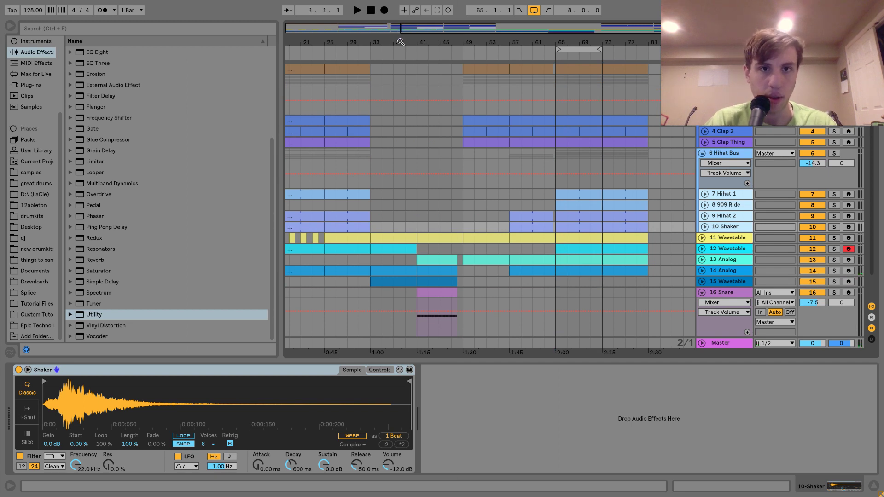
pyautogui.moveTo(400, 42); pyautogui.dragTo(461, 45)
pyautogui.press('space')
pyautogui.click(533, 12)
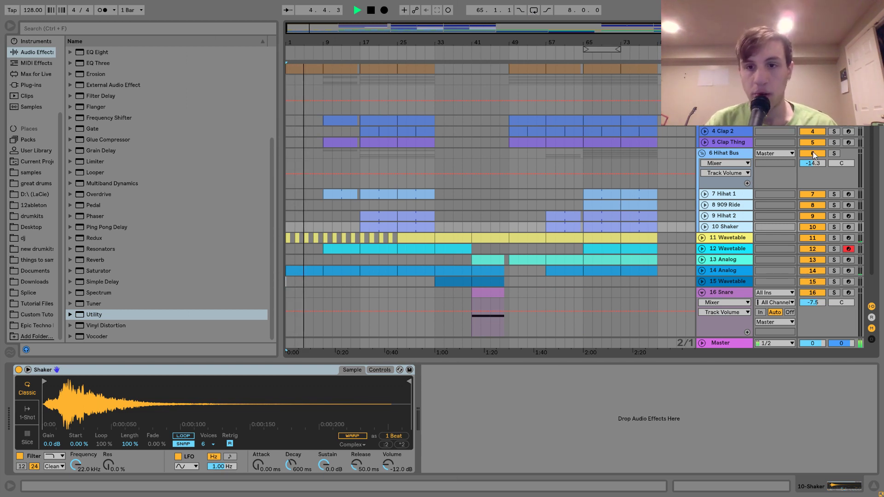
# Step: Fold the Snare track, let the arrangement play to its end, and leave full-screen mode after stopping playback
pyautogui.click(702, 301)
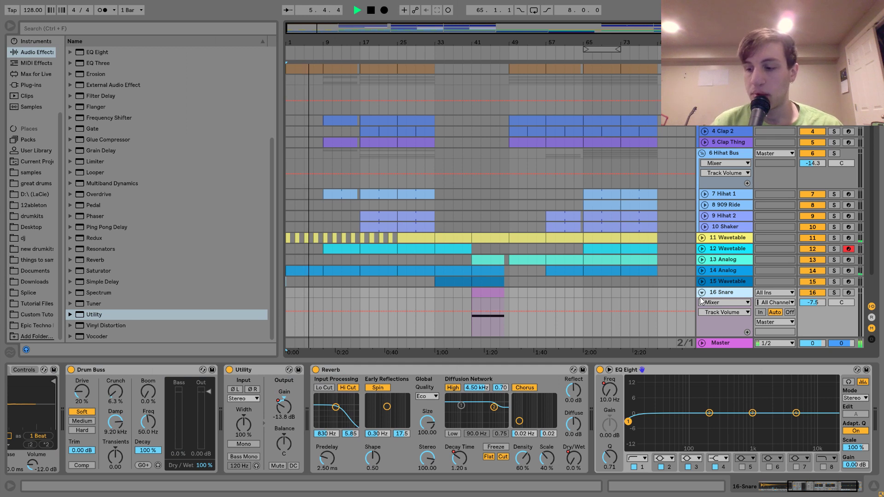
pyautogui.click(701, 293)
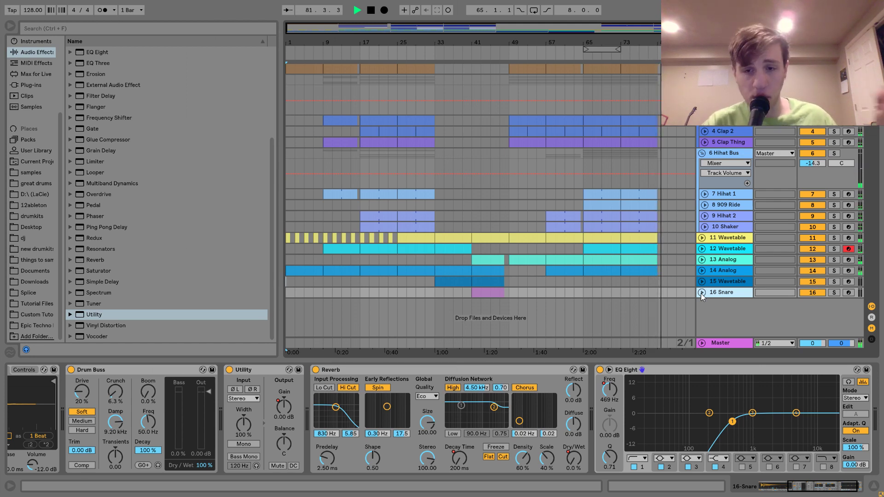
pyautogui.press('space')
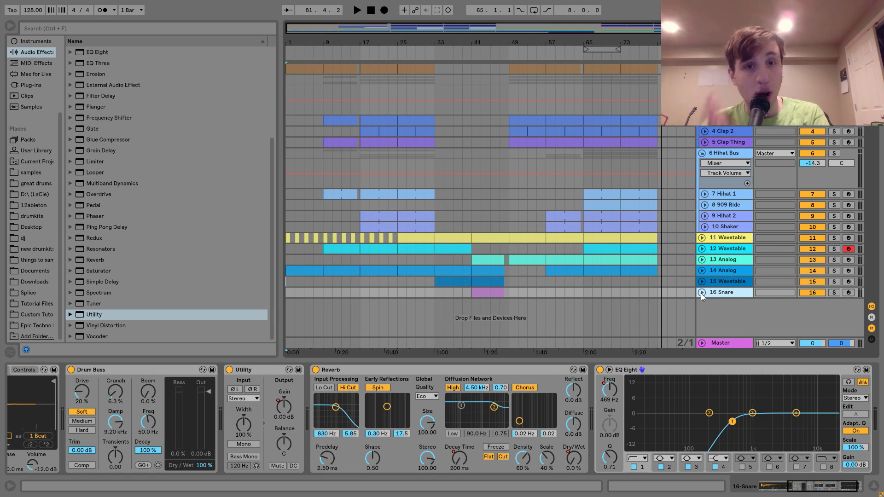
pyautogui.press('F11')
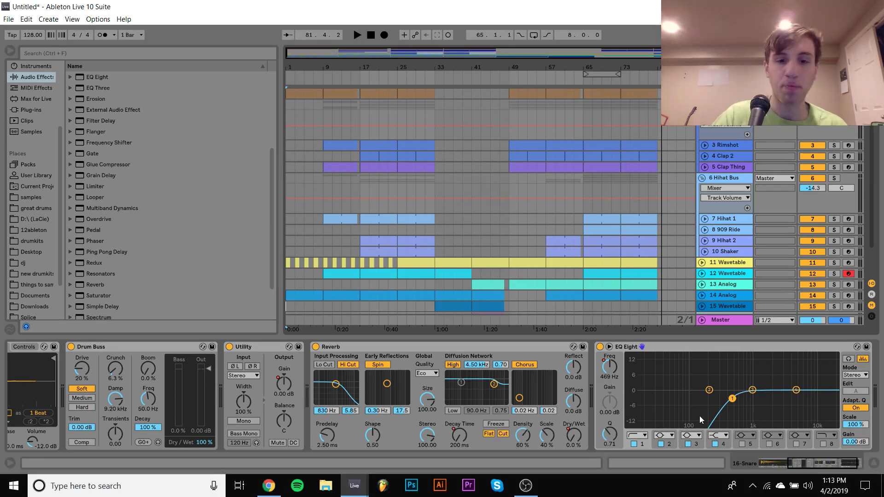